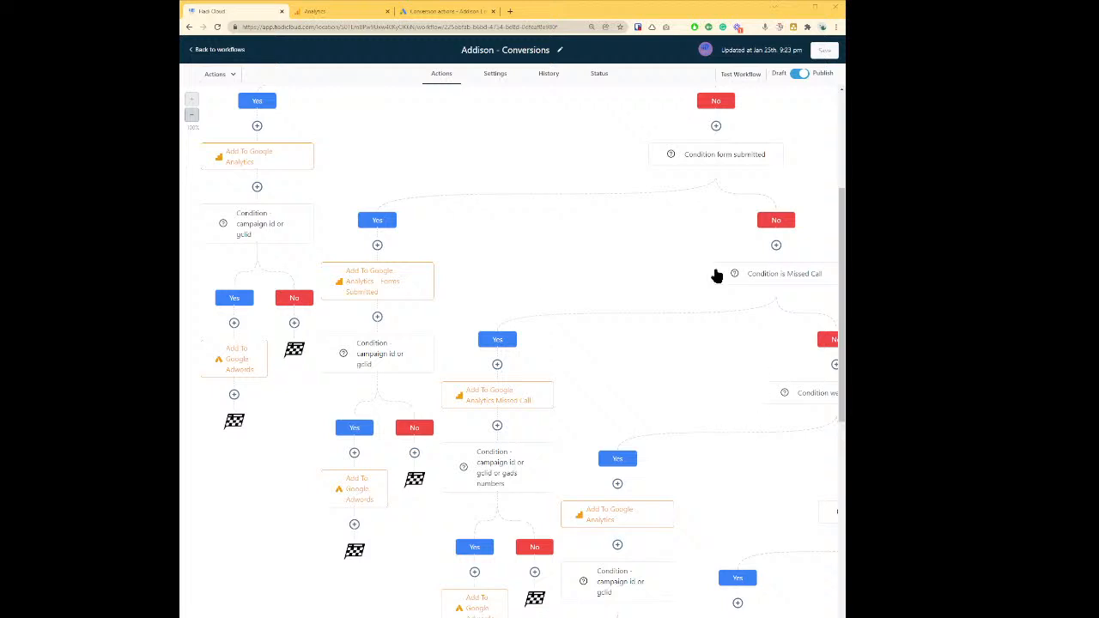
# Step: Review the Addison - Conversions workflow layout and the segment settings of the call status completed condition
pyautogui.scroll(3, 479, 170)
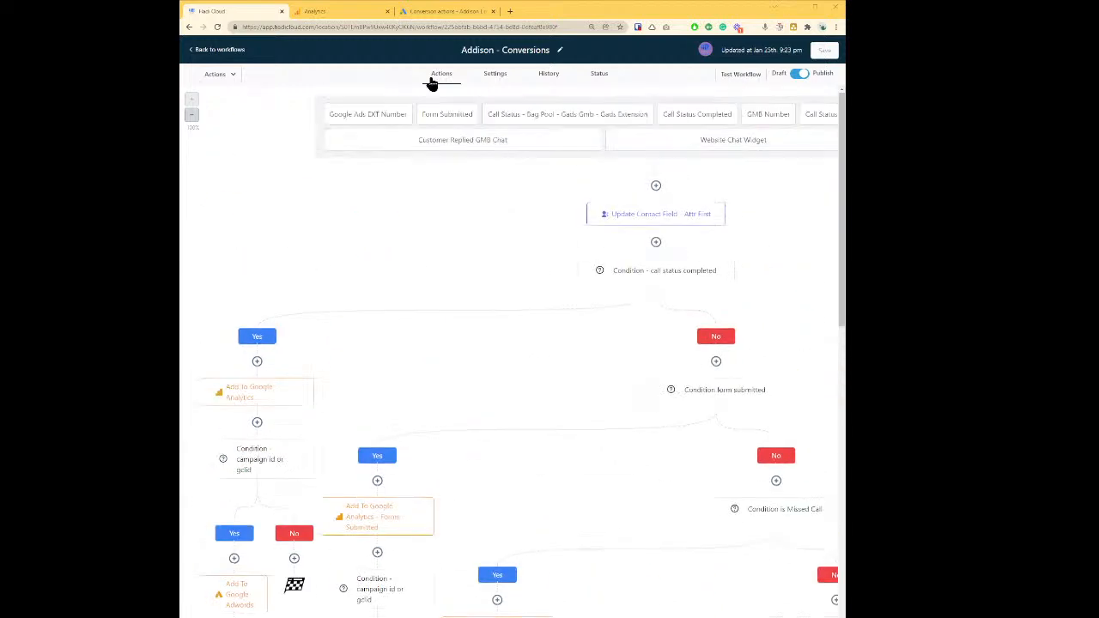
pyautogui.scroll(-3, 640, 563)
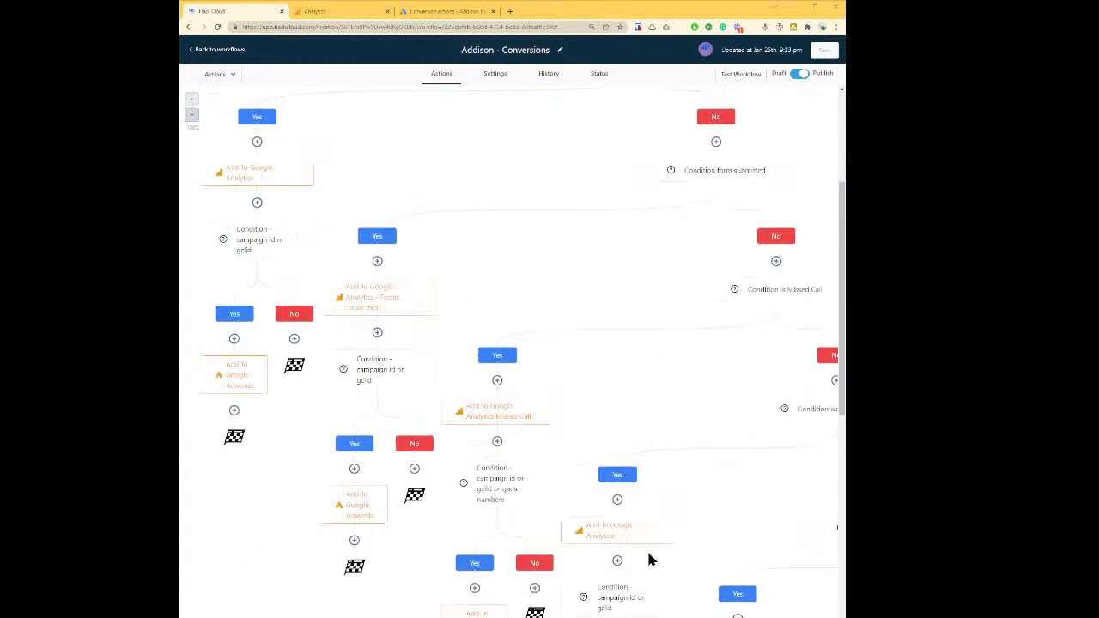
pyautogui.scroll(3, 650, 560)
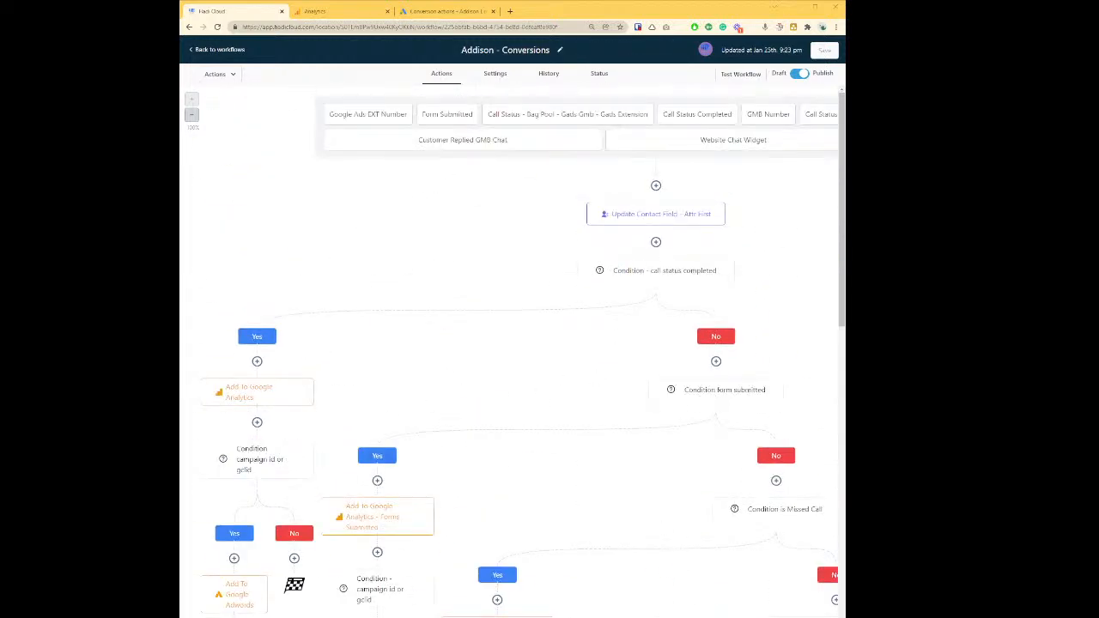
pyautogui.moveTo(842, 401); pyautogui.dragTo(971, 381)
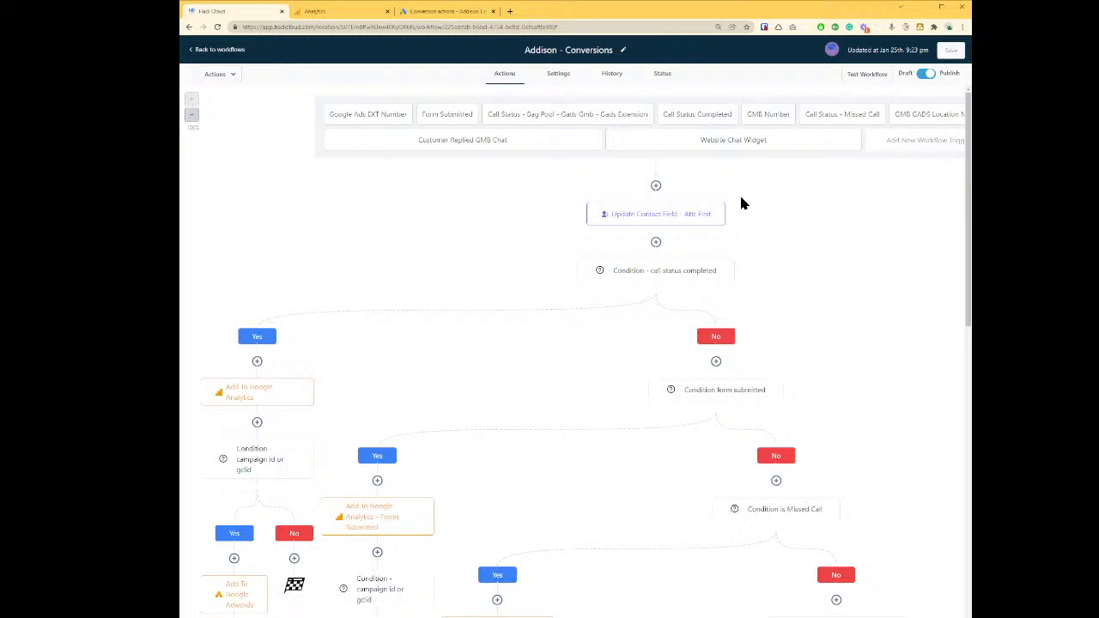
pyautogui.click(674, 277)
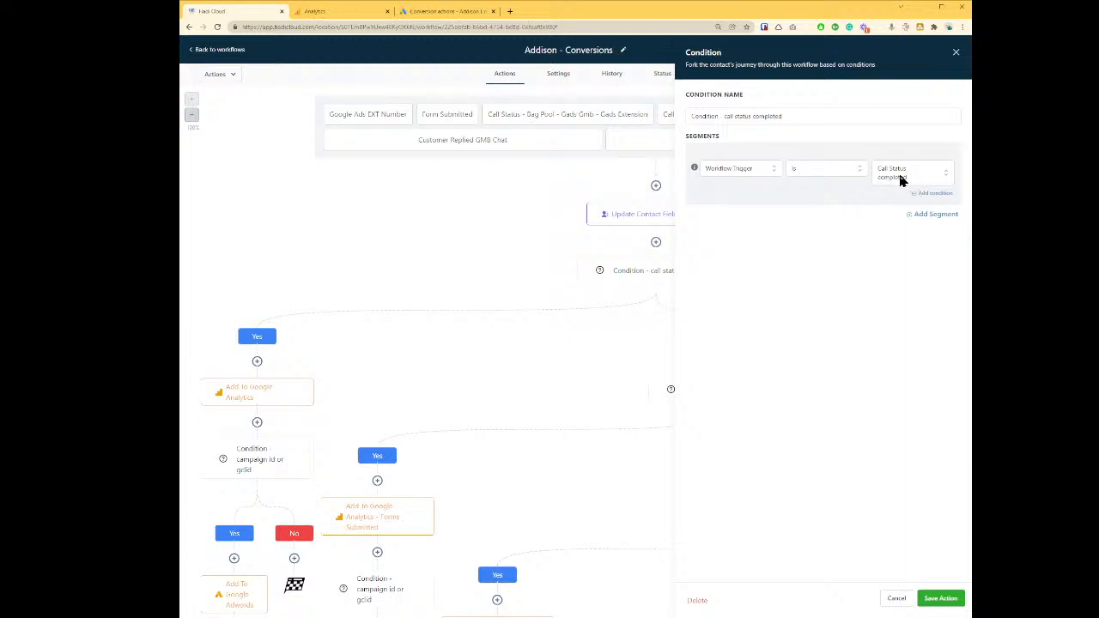
pyautogui.click(897, 599)
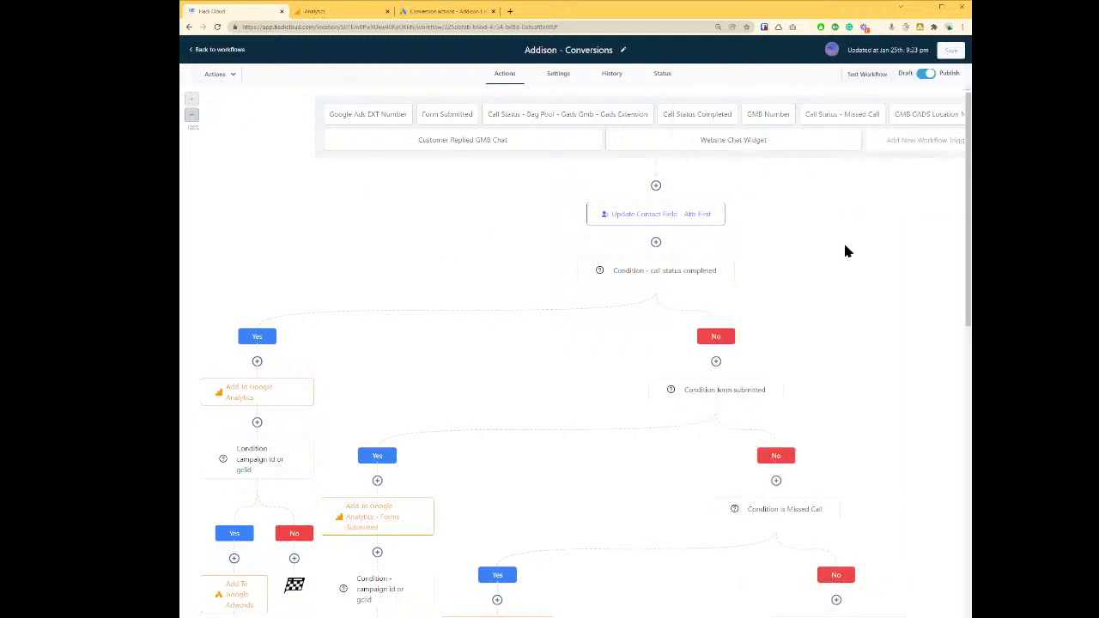
# Step: Review the type and filter settings of the Call Status Completed workflow trigger
pyautogui.hotkey('ctrl', '-')
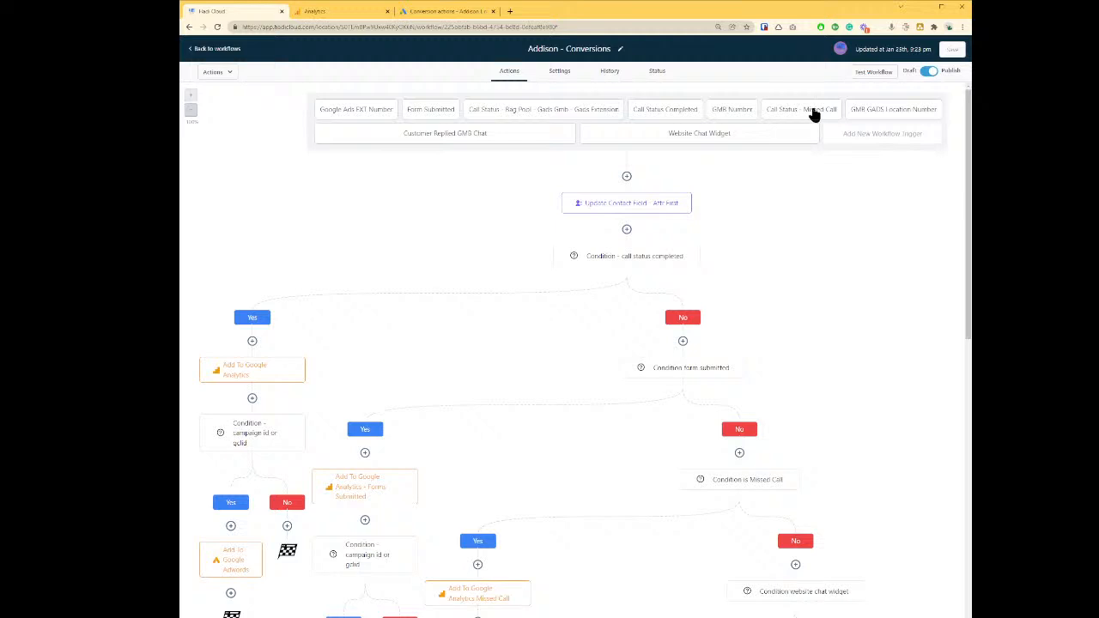
pyautogui.click(662, 115)
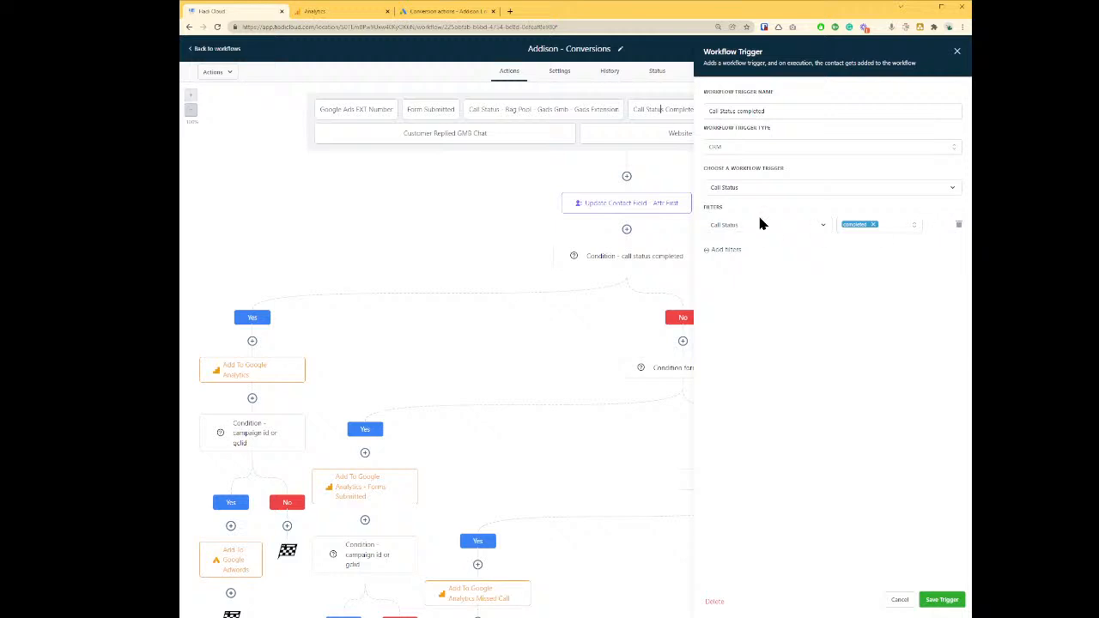
pyautogui.click(893, 601)
# Step: Save the Google Analytics action in the Yes branch of the call status completed condition, and save the workflow
pyautogui.click(288, 377)
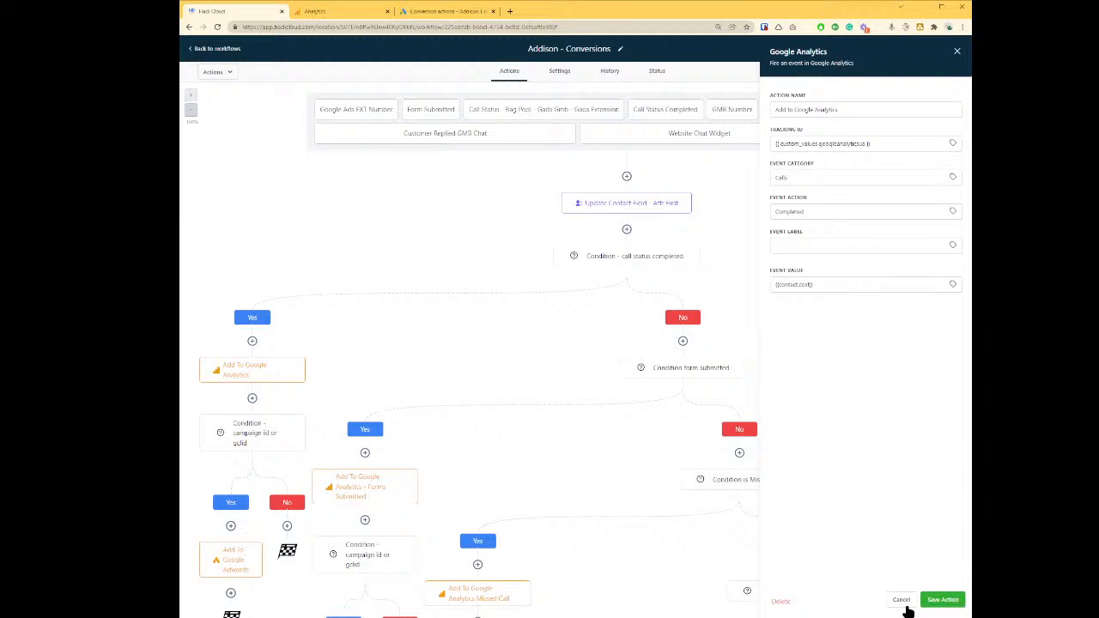
pyautogui.click(942, 599)
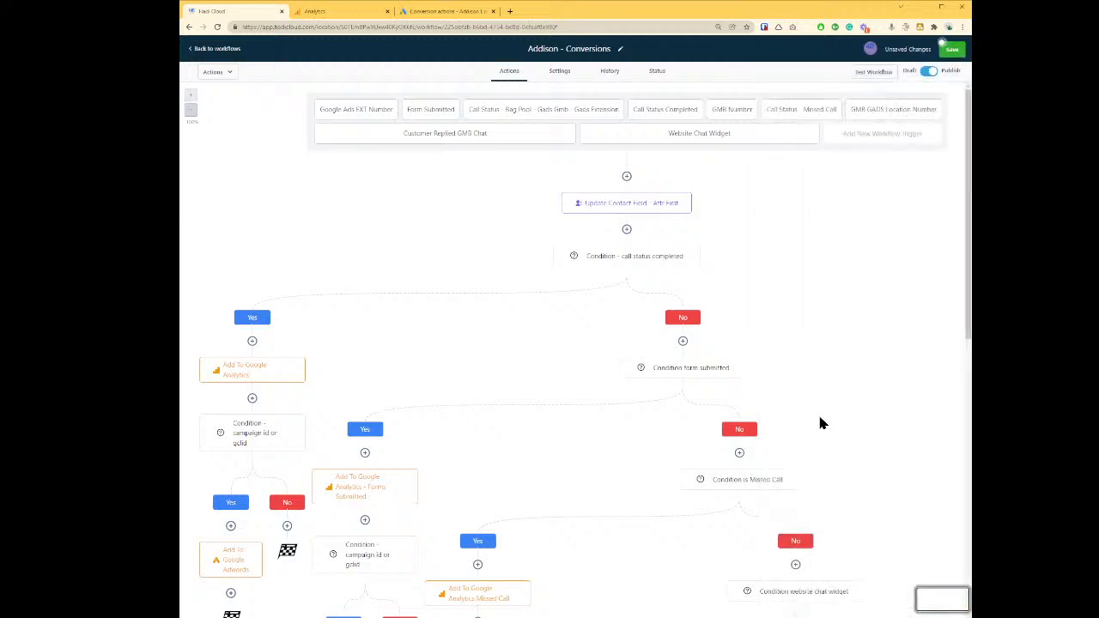
pyautogui.click(952, 48)
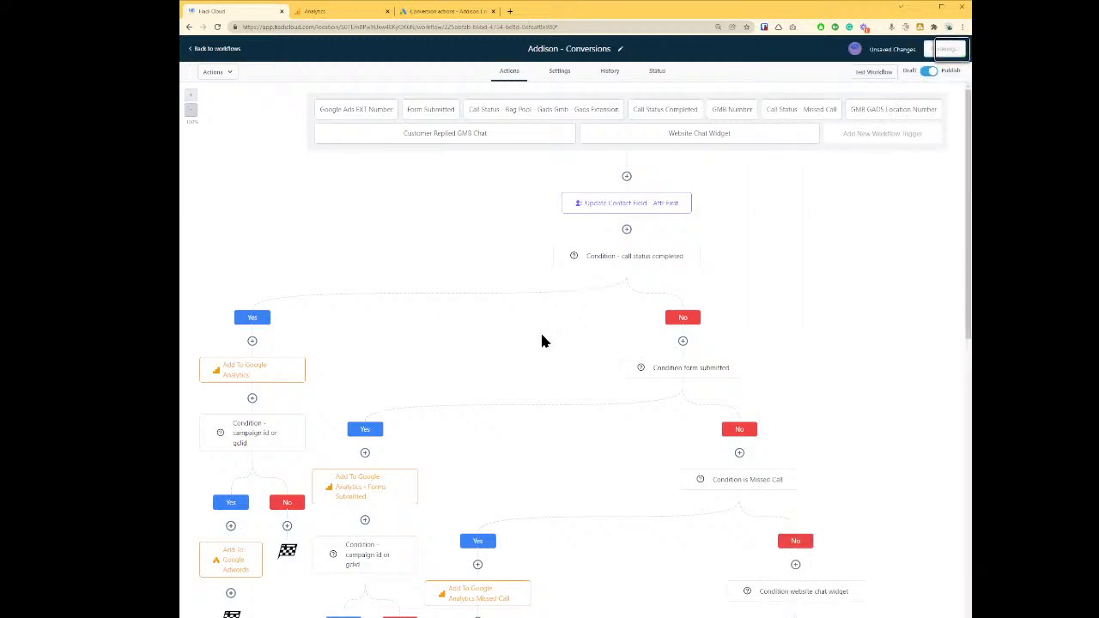
# Step: Reopen the Google Analytics action for completed calls to check its event fields, and switch to the Google Analytics goals
pyautogui.scroll(-3, 524, 341)
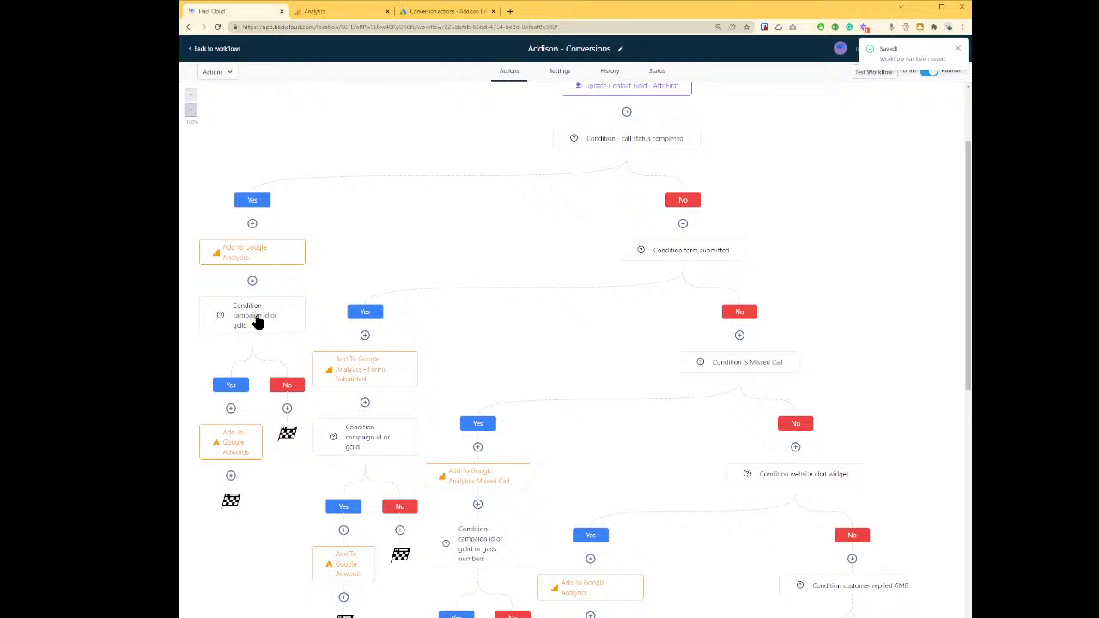
pyautogui.click(258, 247)
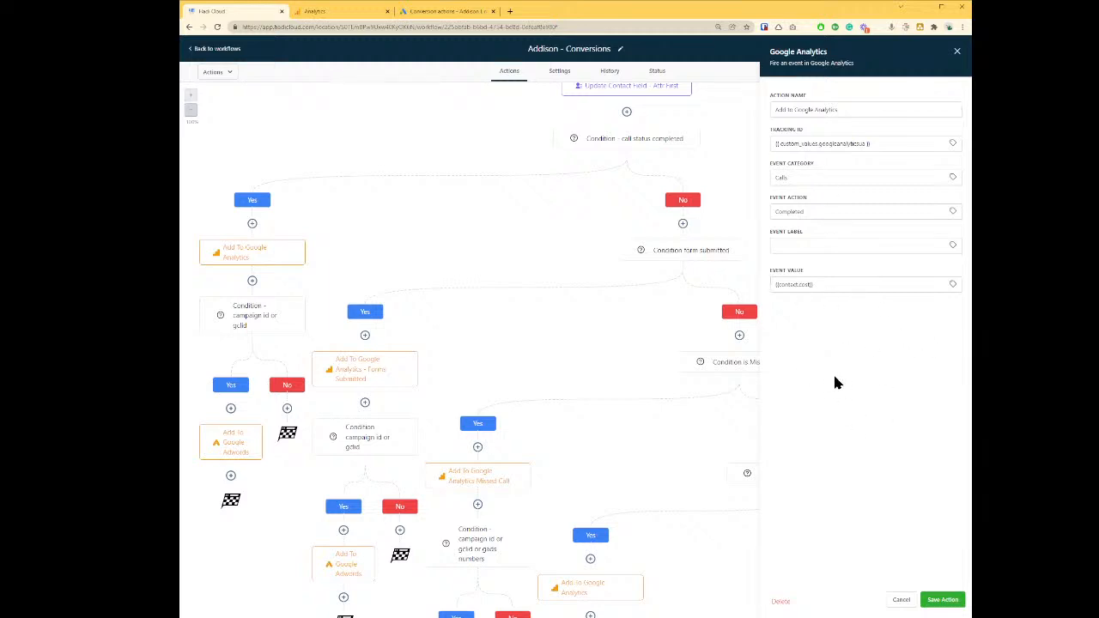
pyautogui.hotkey('ctrl', 'Tab')
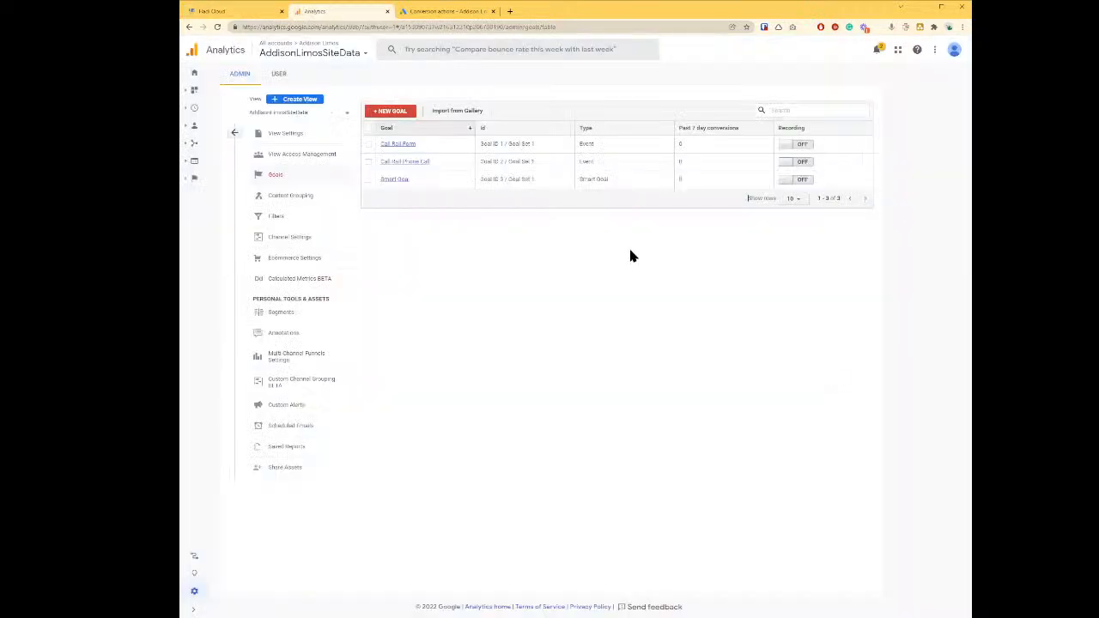
# Step: Start a new goal in Google Analytics with the Custom setup and proceed to its description
pyautogui.click(391, 112)
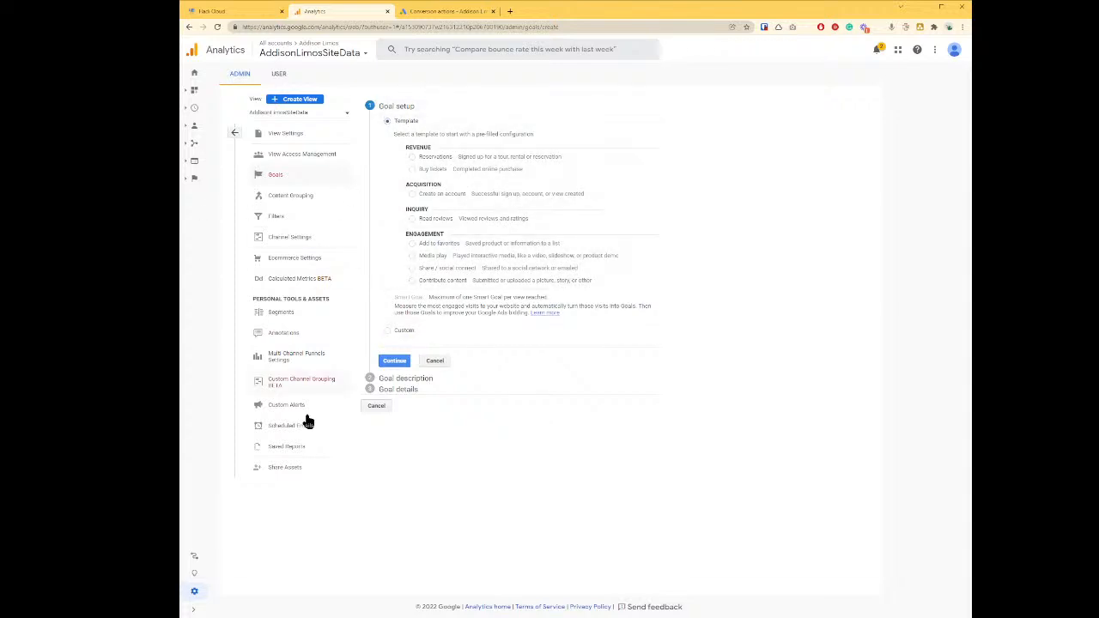
pyautogui.click(380, 407)
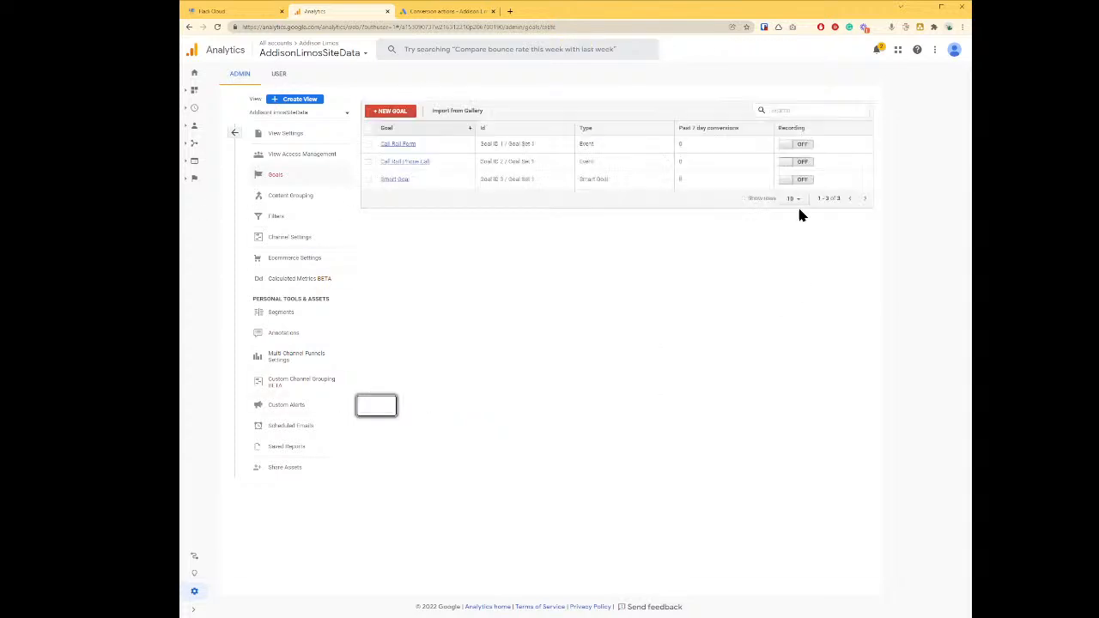
pyautogui.click(388, 111)
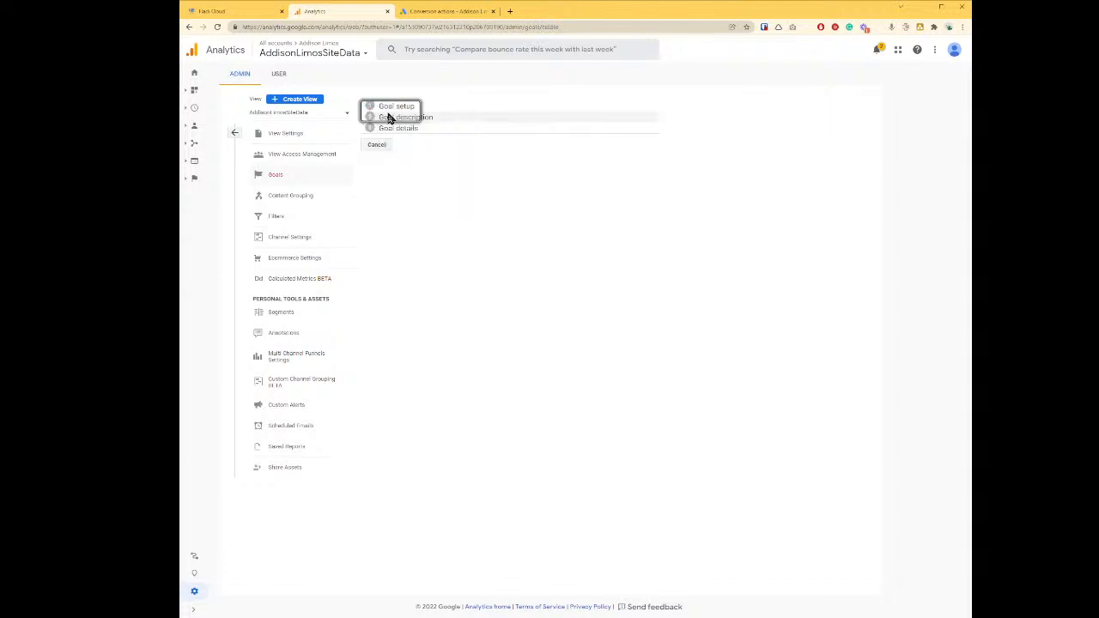
pyautogui.click(387, 329)
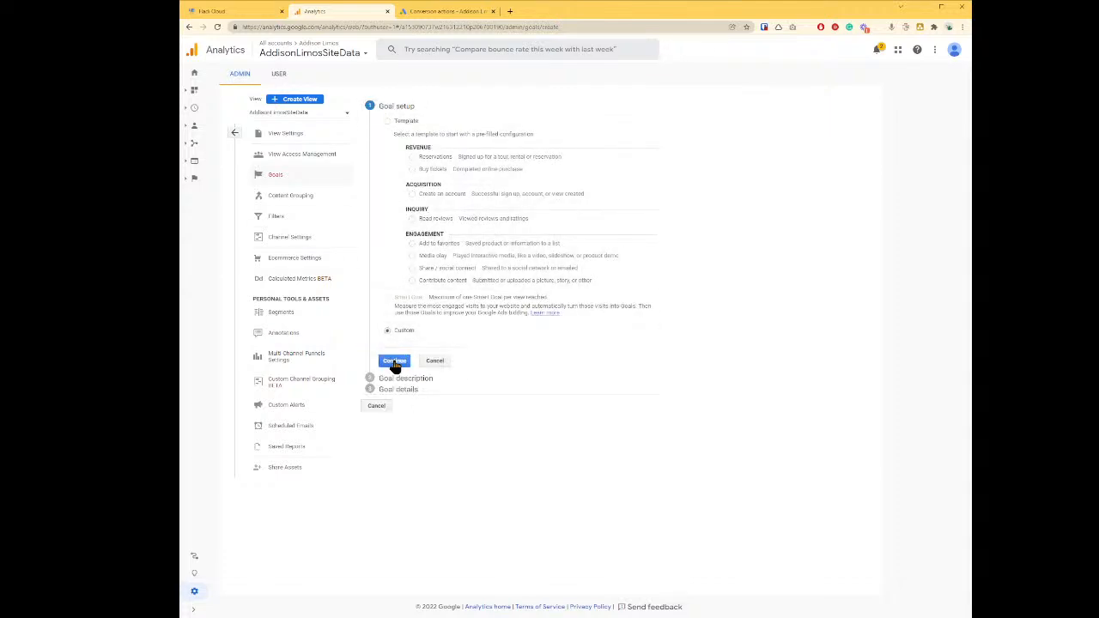
pyautogui.click(395, 362)
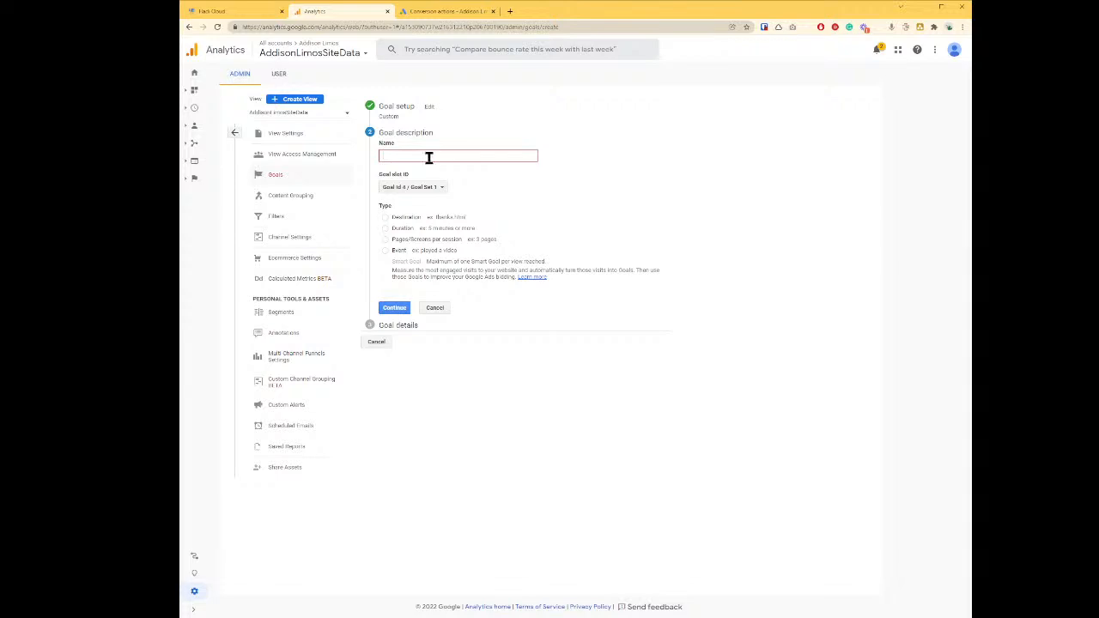
# Step: Check the workflow's Google Analytics action, name the goal Calls Completed, choose the Event type and continue to the goal details
pyautogui.click(212, 11)
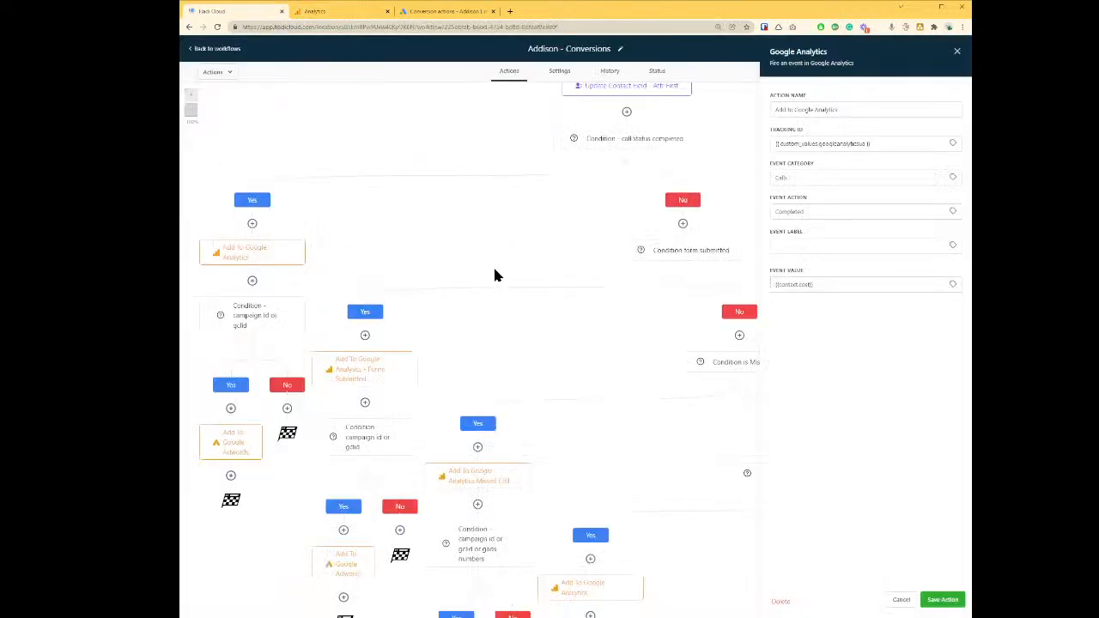
pyautogui.click(875, 108)
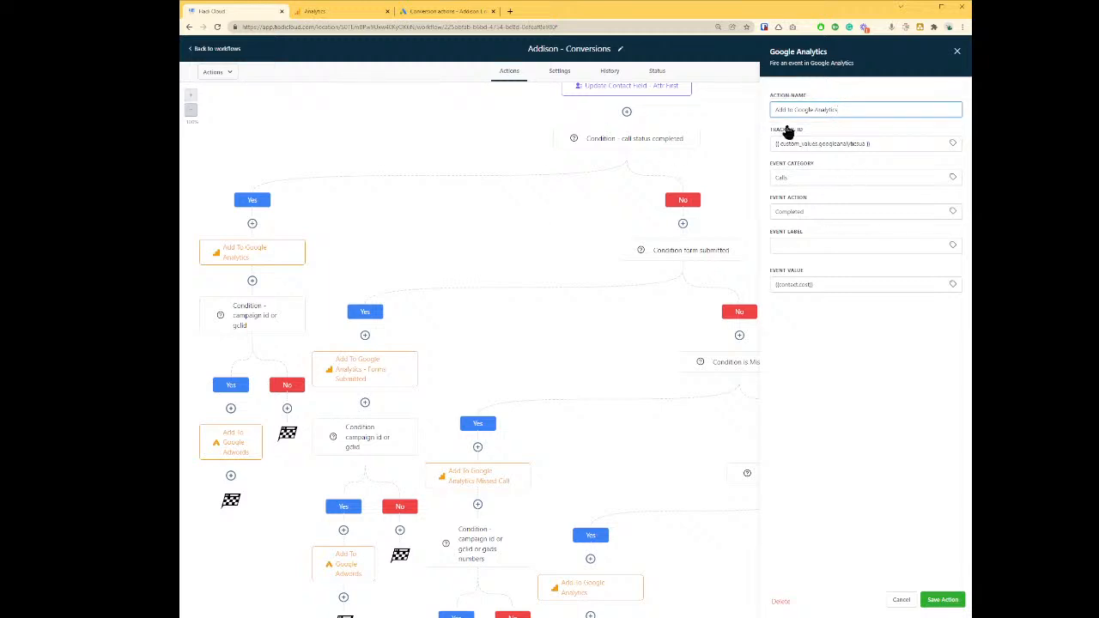
pyautogui.hotkey('ctrl', 'Tab')
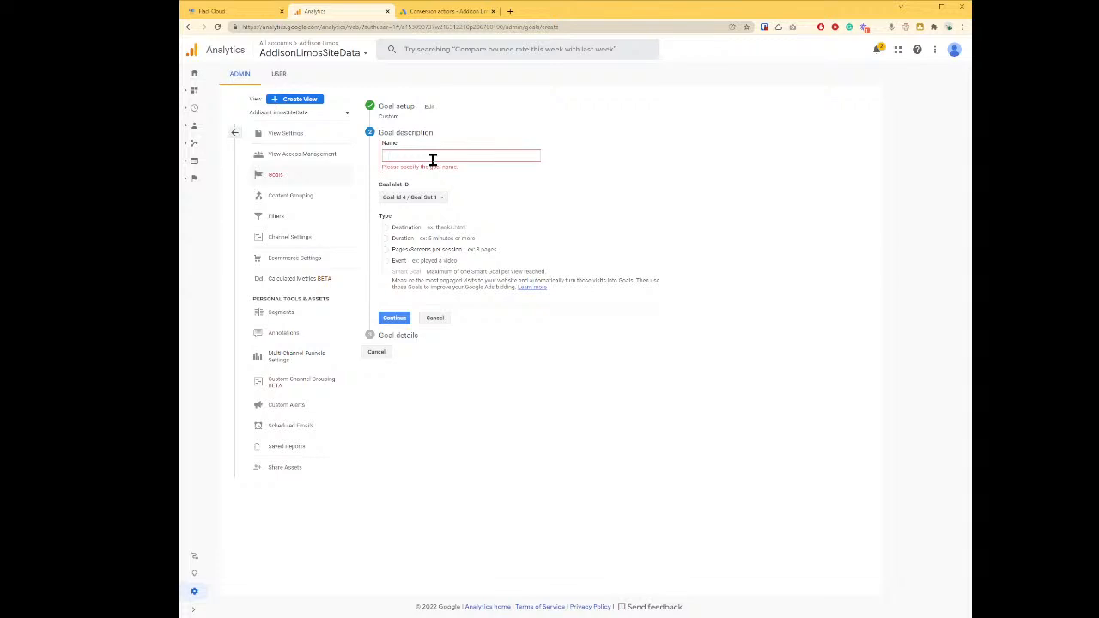
pyautogui.write('Calls Completed')
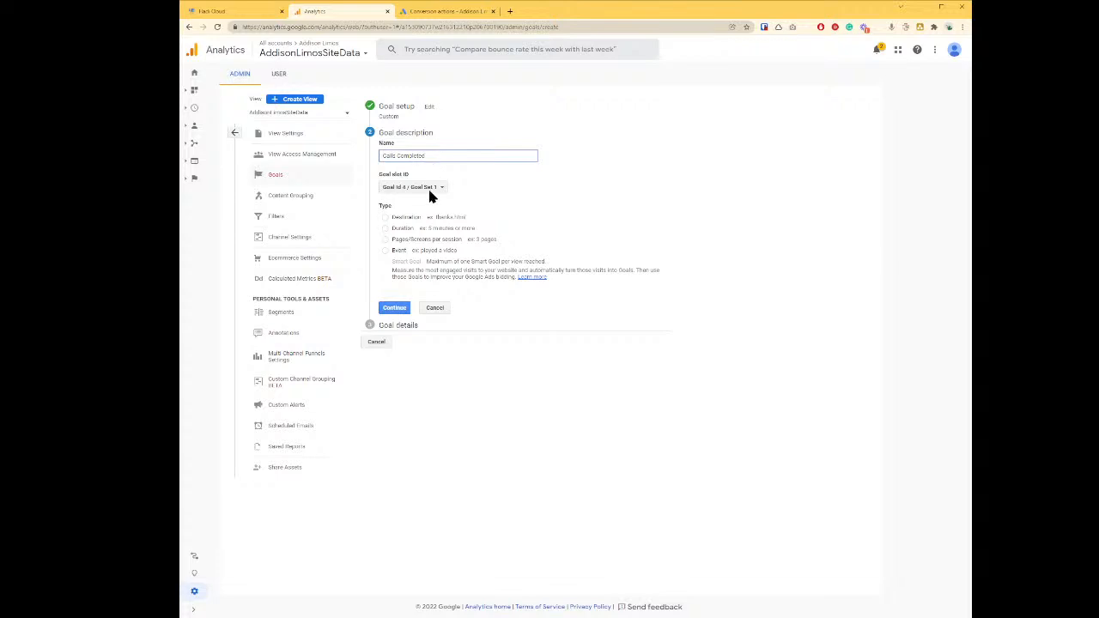
pyautogui.click(386, 250)
pyautogui.click(394, 311)
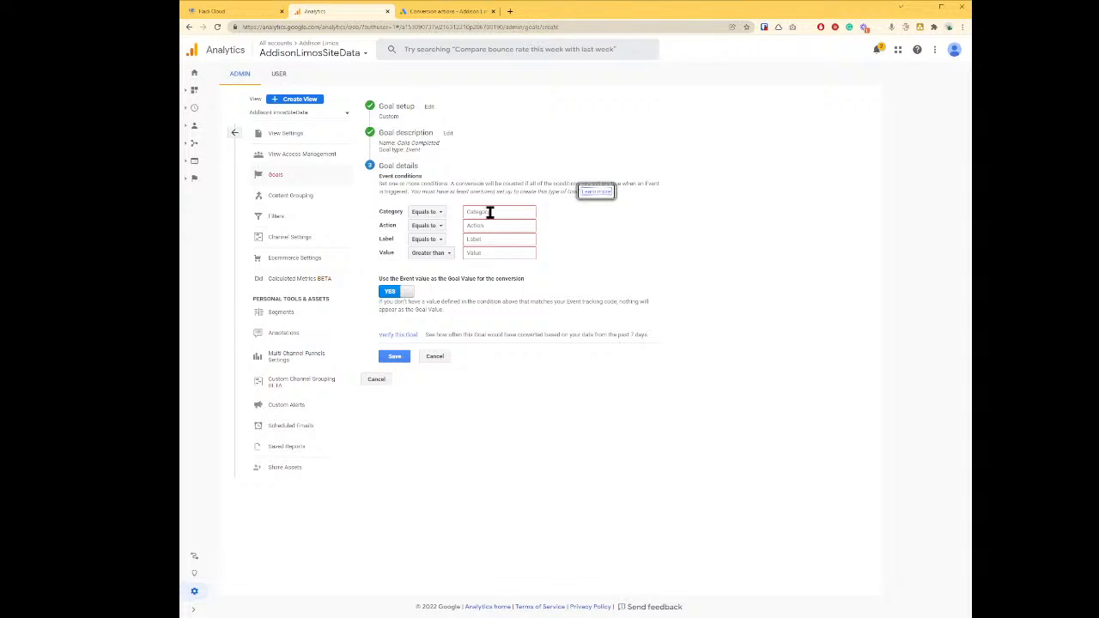
# Step: Set the goal's Category condition to equal Calls, copied from the event category of the workflow's Google Analytics action
pyautogui.click(497, 213)
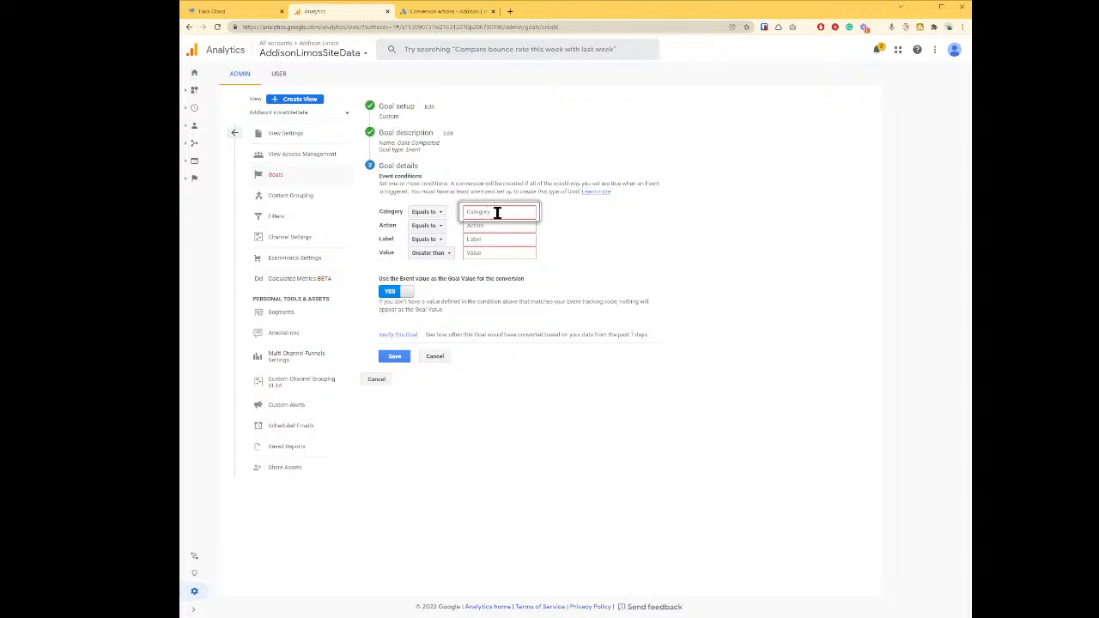
pyautogui.hotkey('ctrl', 'shift', 'Tab')
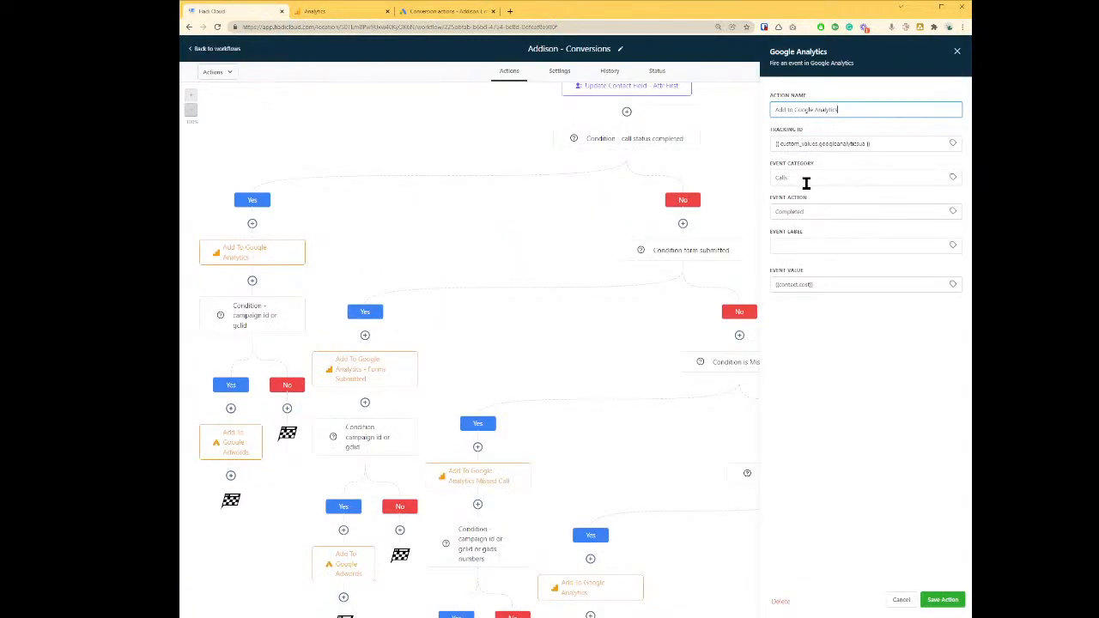
pyautogui.click(805, 178)
pyautogui.click(820, 211)
pyautogui.click(825, 286)
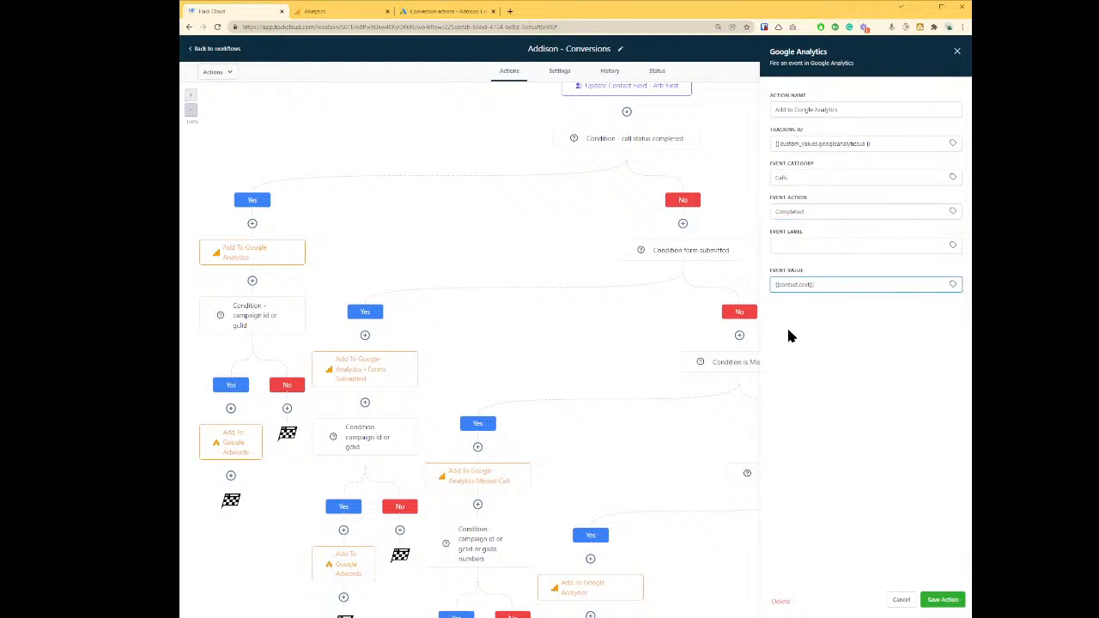
pyautogui.moveTo(799, 177); pyautogui.dragTo(748, 180)
pyautogui.hotkey('ctrl', 'c')
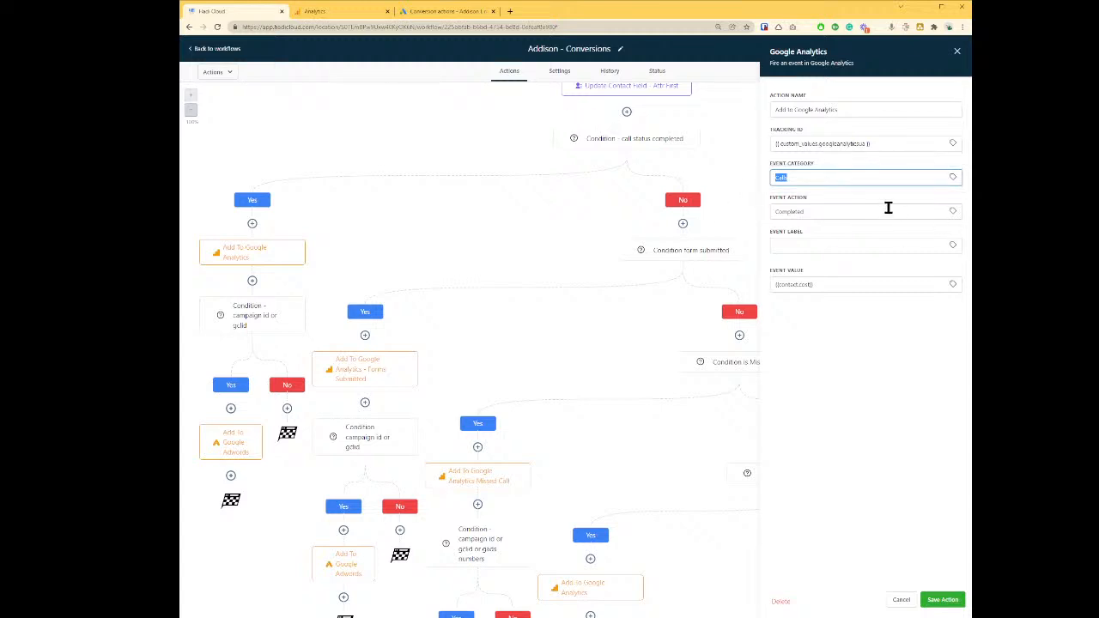
pyautogui.hotkey('ctrl', 'Tab')
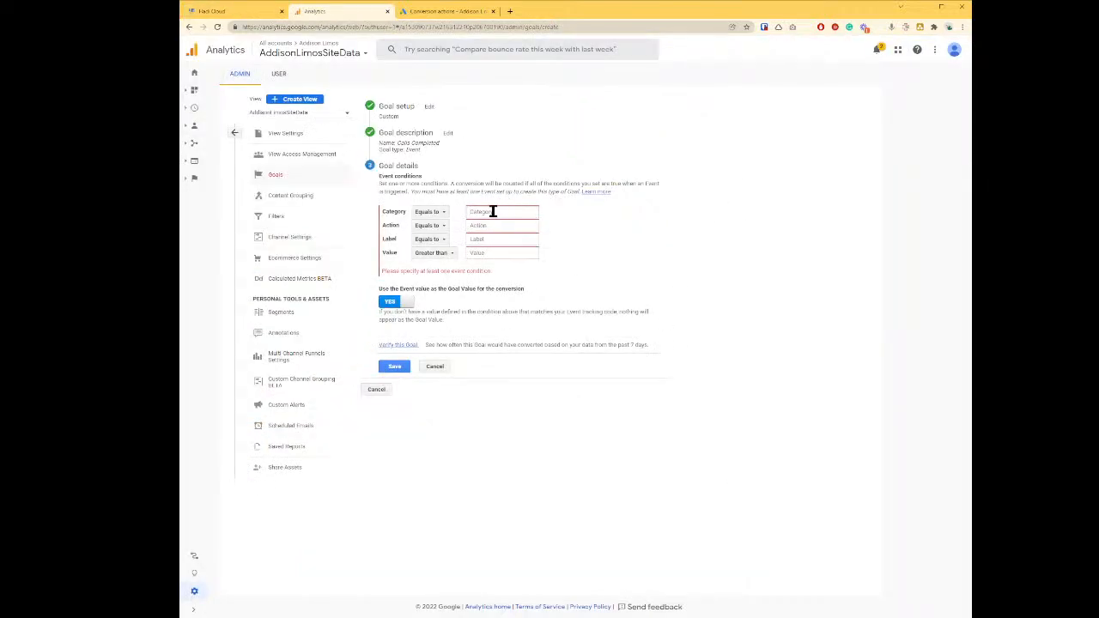
pyautogui.hotkey('ctrl', 'v')
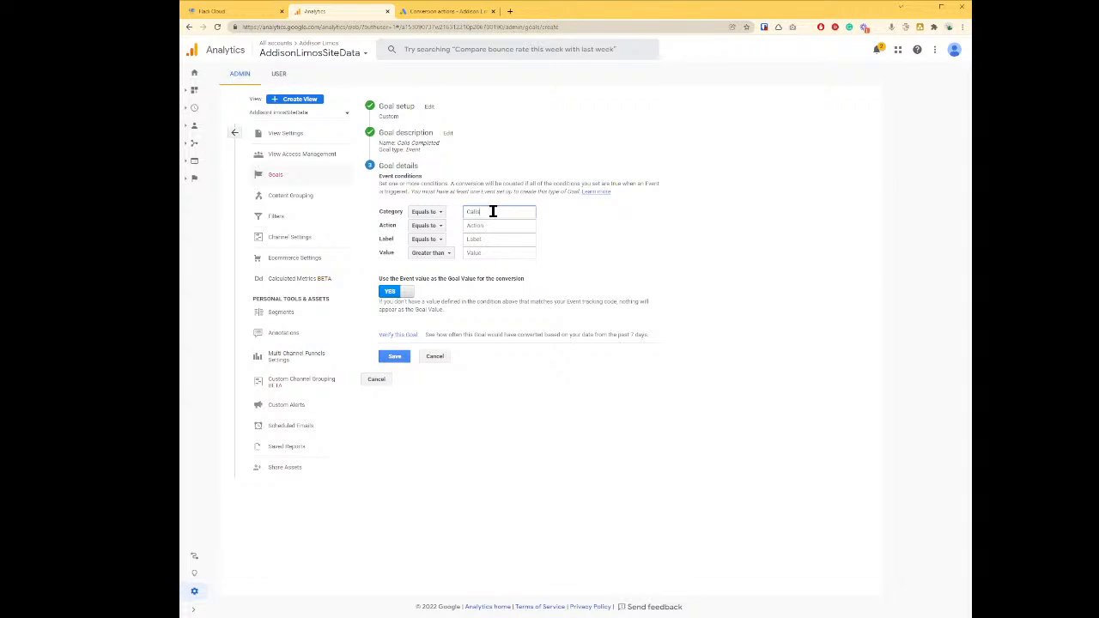
# Step: Set the goal's Action condition to equal Completed, matching the workflow's event action, and return to the workflow
pyautogui.hotkey('ctrl', 'shift', 'Tab')
pyautogui.press('Tab')
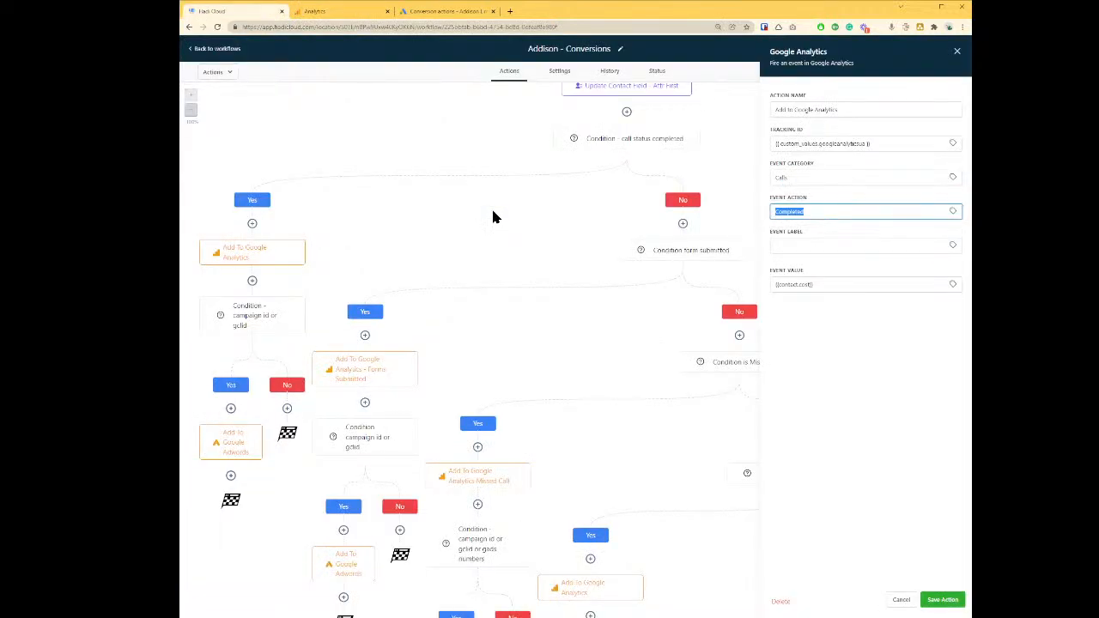
pyautogui.hotkey('ctrl', 'Tab')
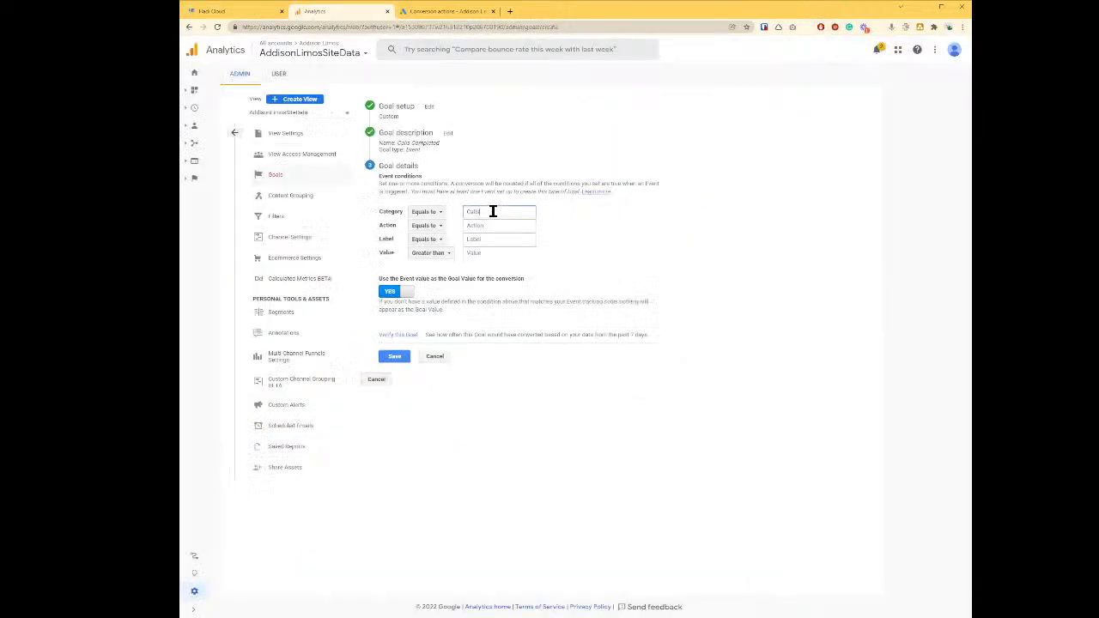
pyautogui.press('Tab')
pyautogui.press('Tab')
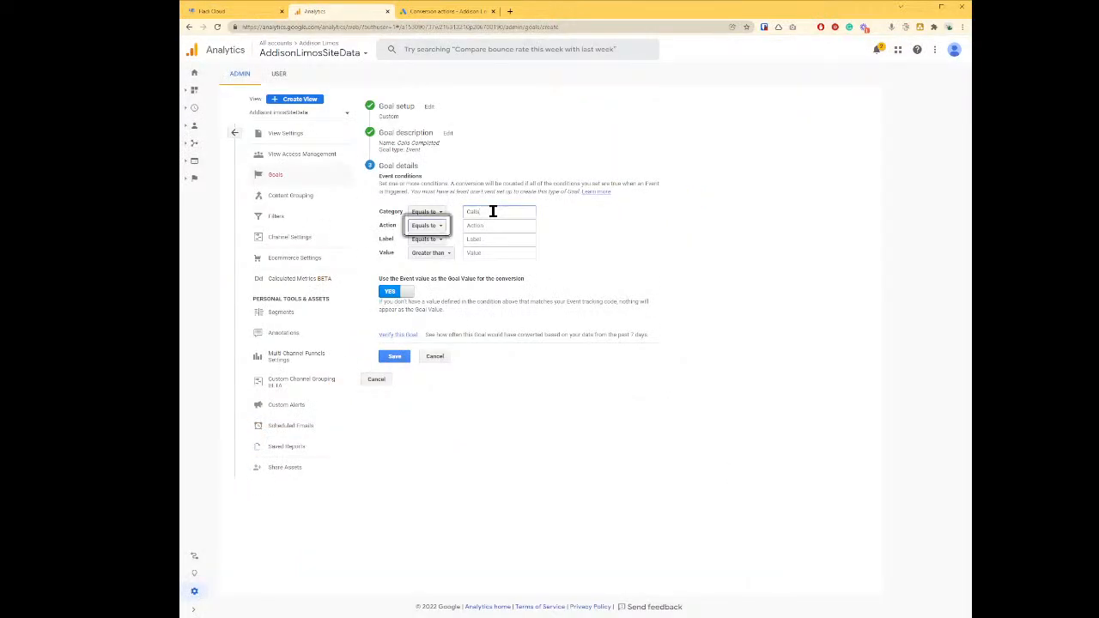
pyautogui.write('Completed')
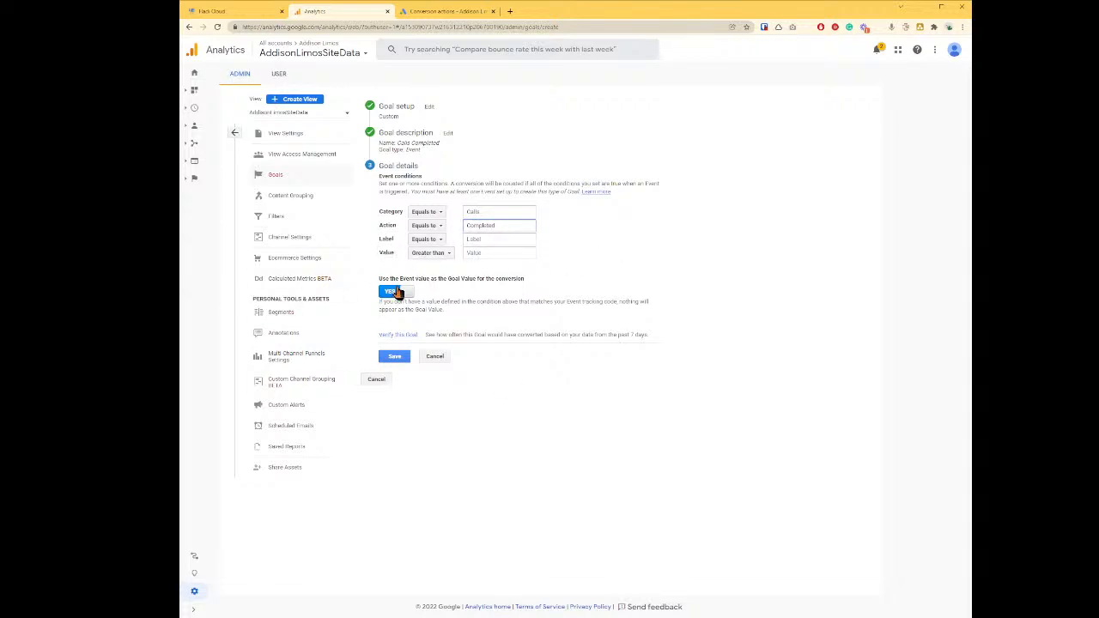
pyautogui.hotkey('ctrl', 'shift', 'Tab')
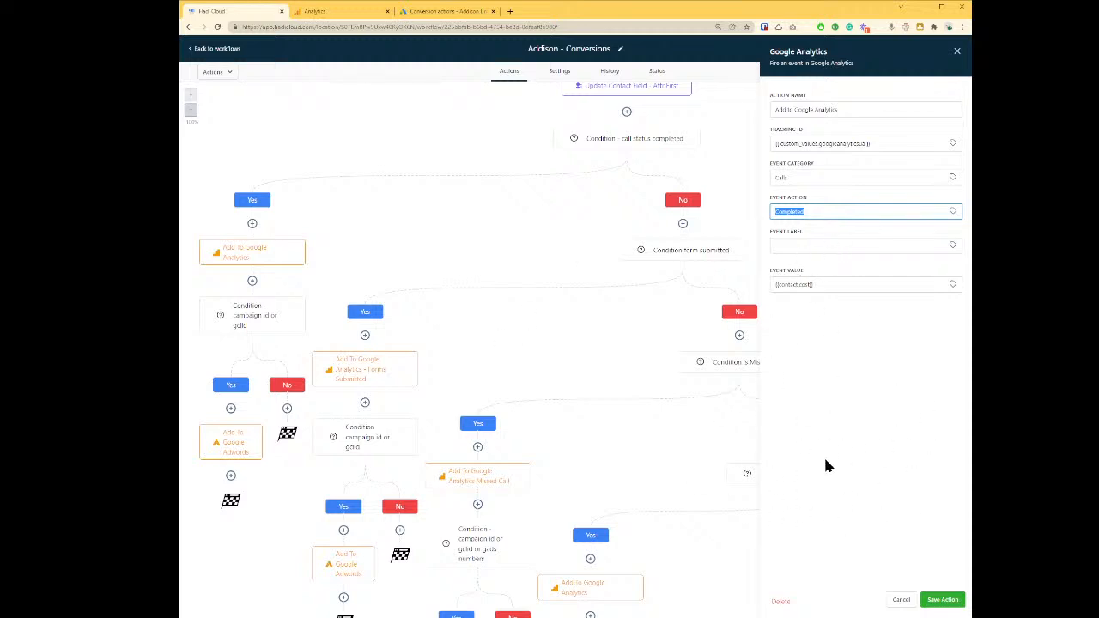
# Step: Return to Google Analytics and save the Calls Completed goal with the event value used as the goal value
pyautogui.click(833, 366)
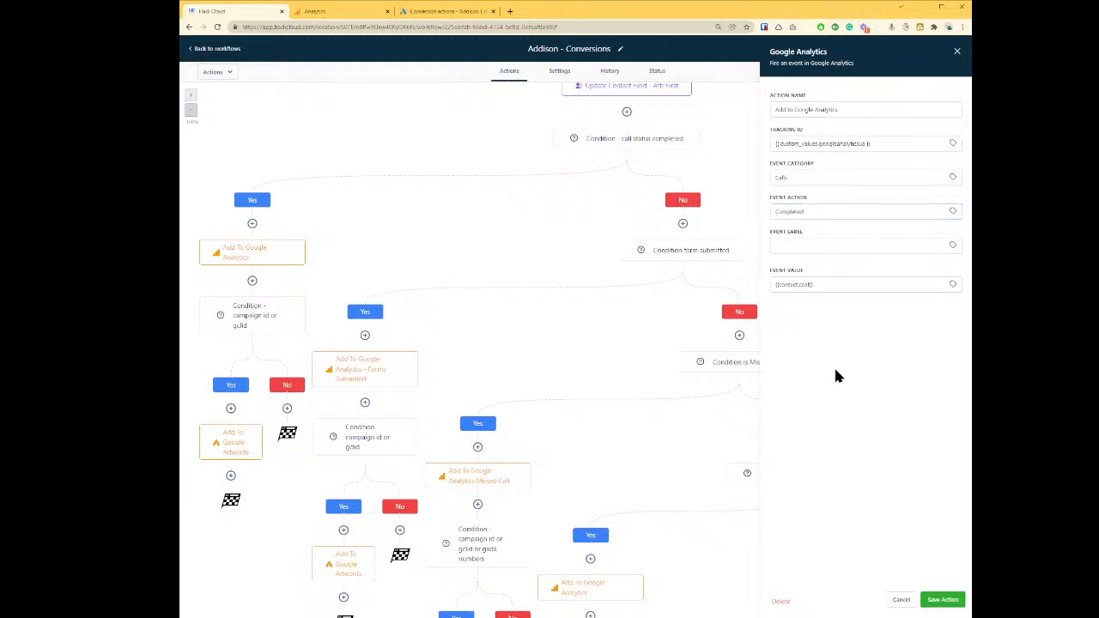
pyautogui.hotkey('ctrl', 'Tab')
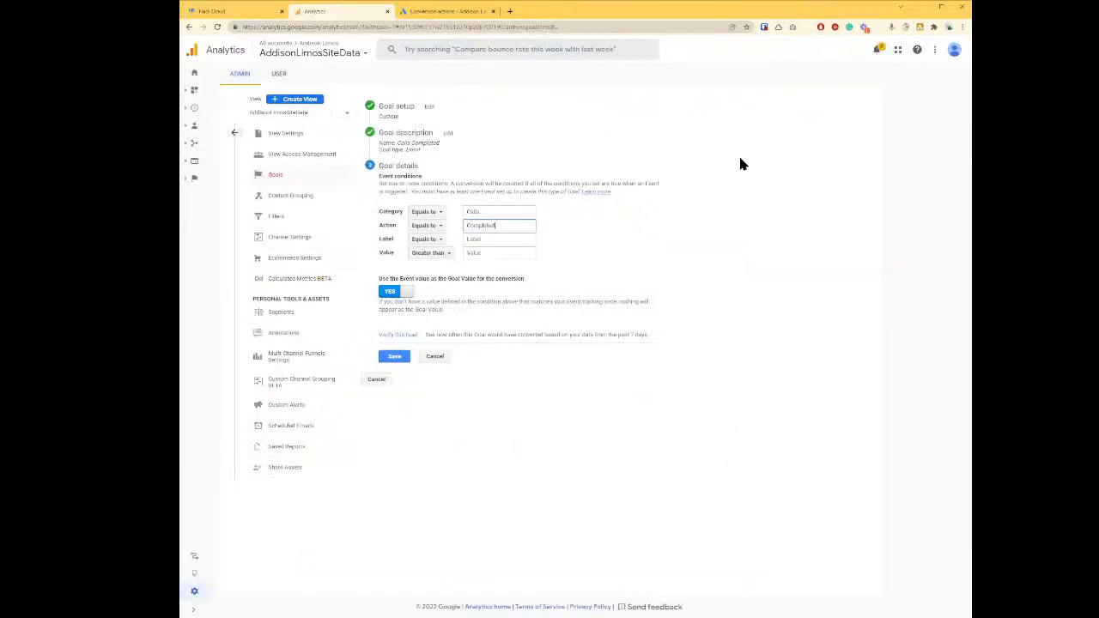
pyautogui.click(396, 360)
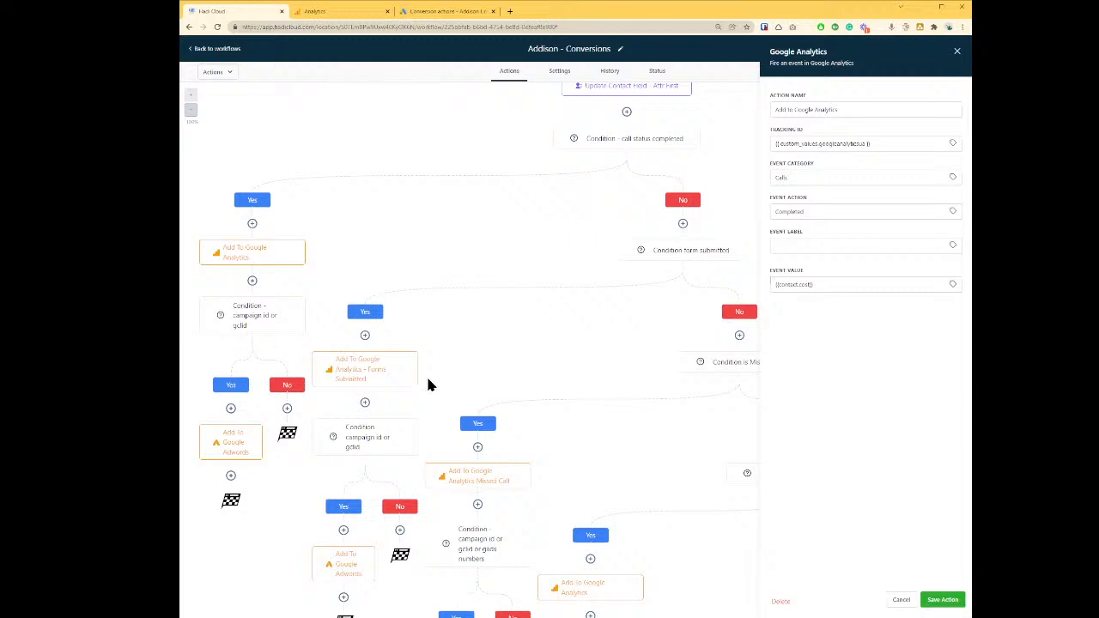
# Step: In the workflow's campaign id or gclid condition under the completed-call branch, set the first criterion to campaign_id is not empty
pyautogui.click(252, 319)
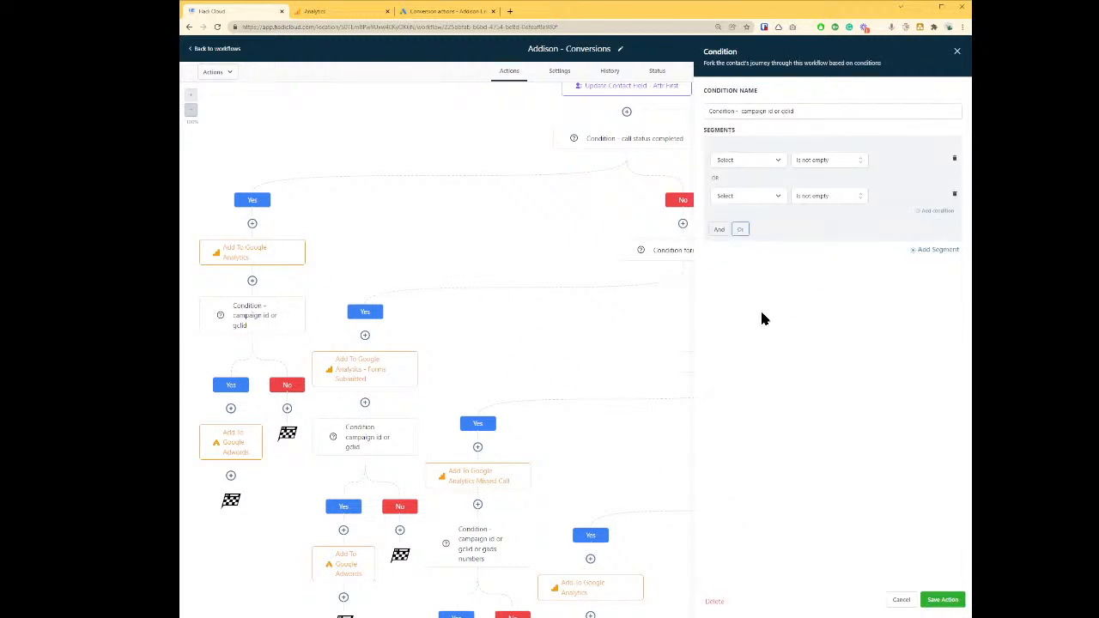
pyautogui.click(755, 165)
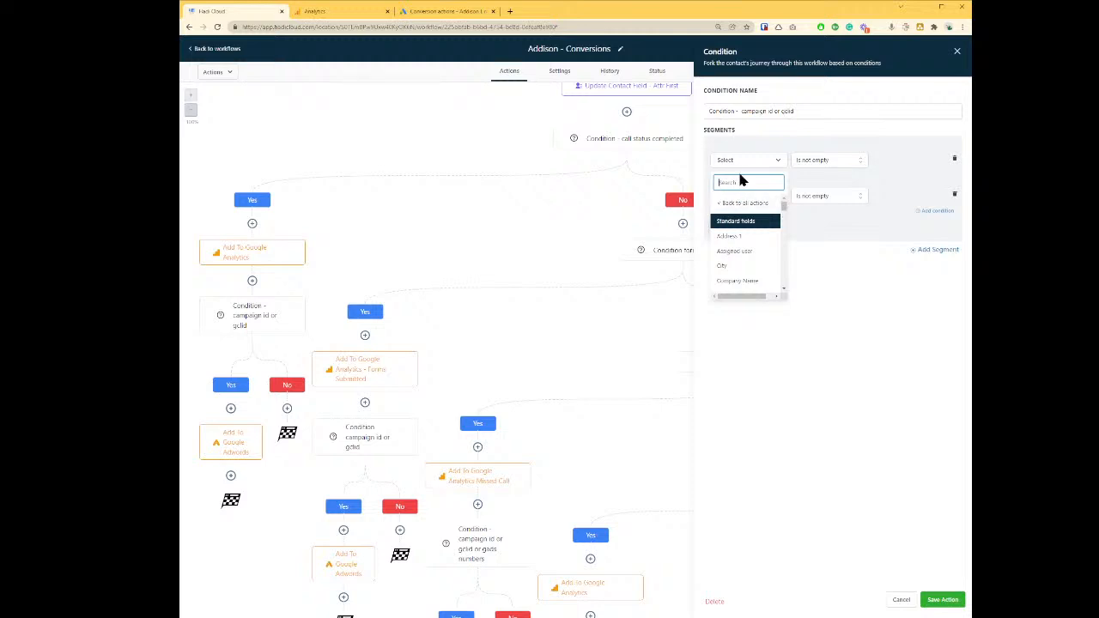
pyautogui.write('camp')
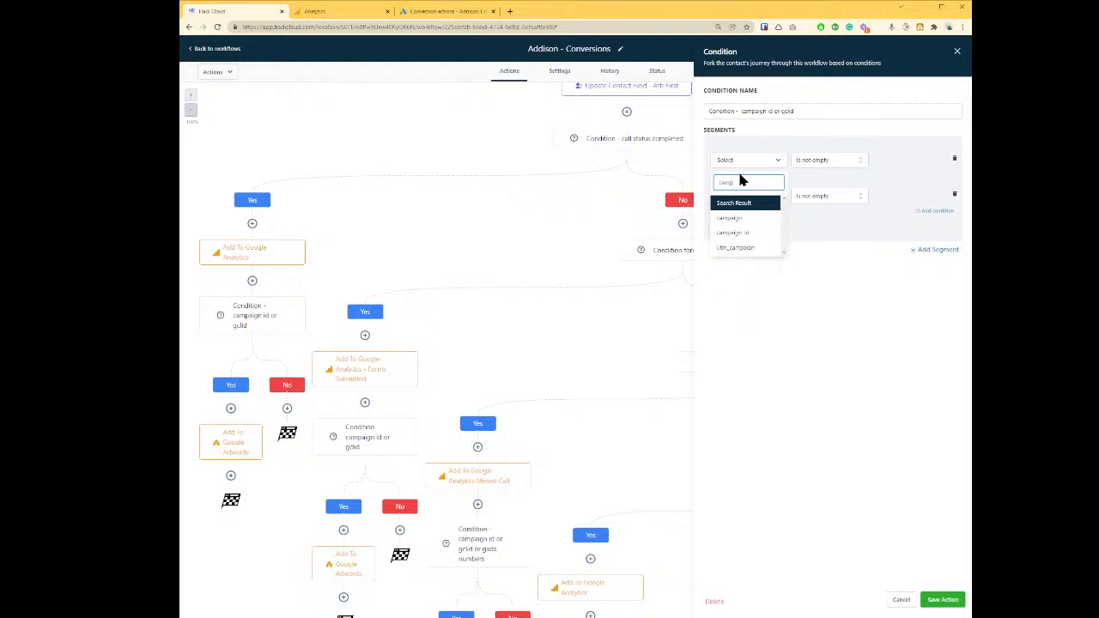
pyautogui.click(734, 233)
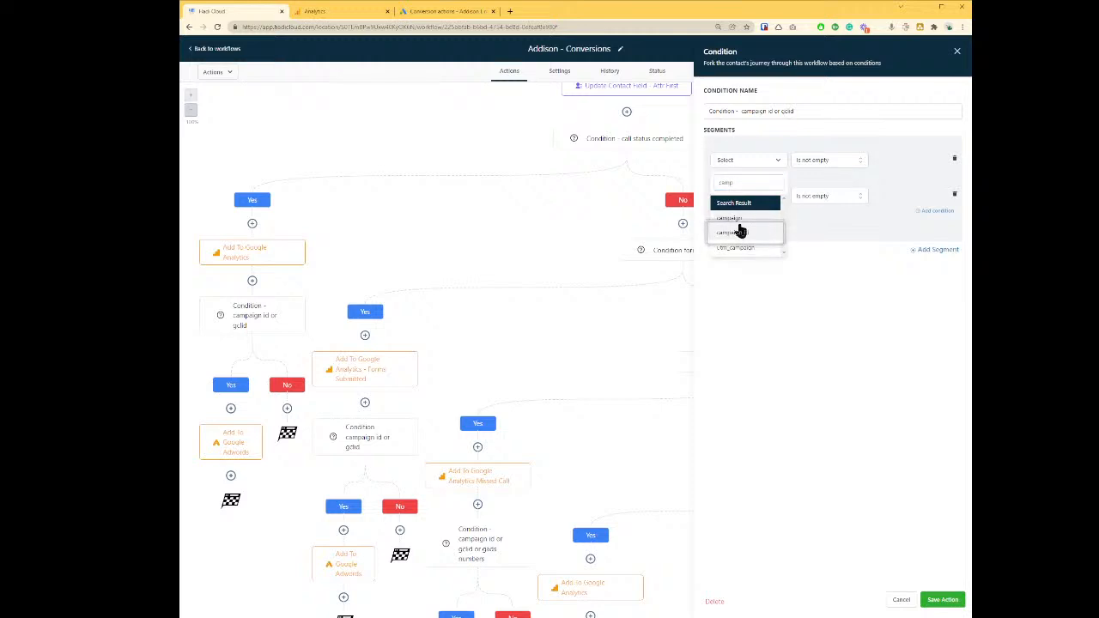
pyautogui.click(736, 230)
pyautogui.click(829, 163)
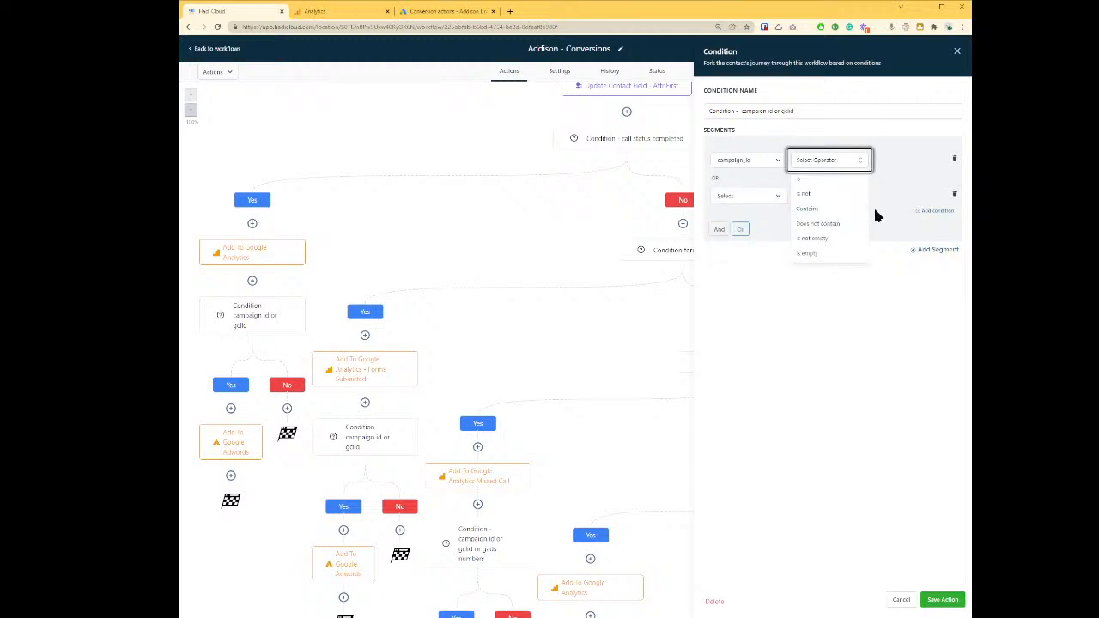
pyautogui.click(843, 240)
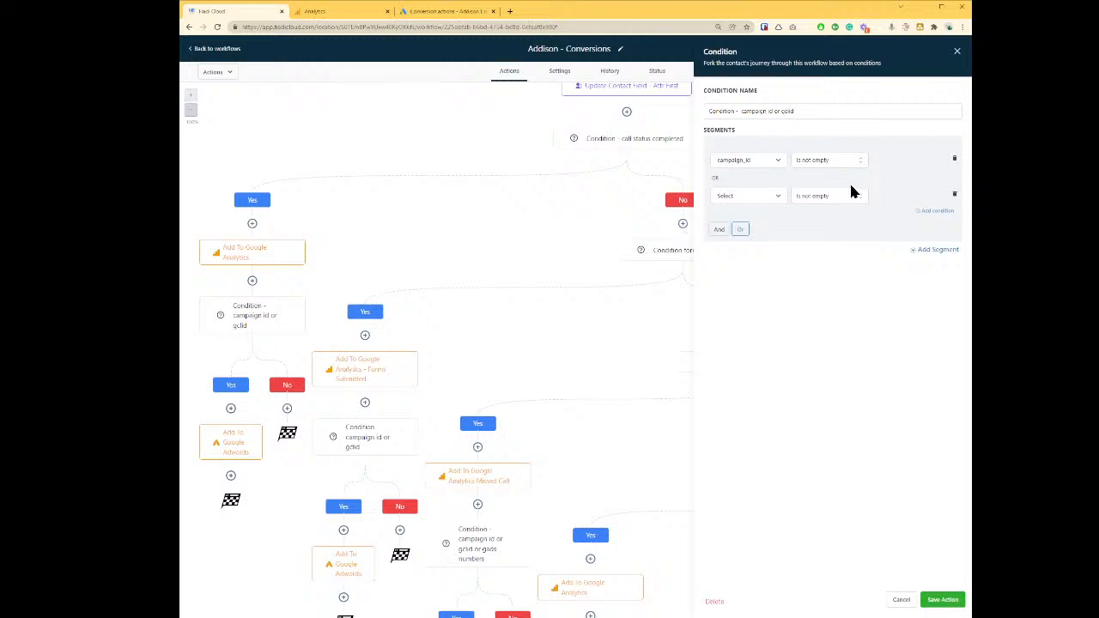
# Step: Set the condition's second OR criterion to contact_gclid is not empty, and save the action and the workflow
pyautogui.click(765, 197)
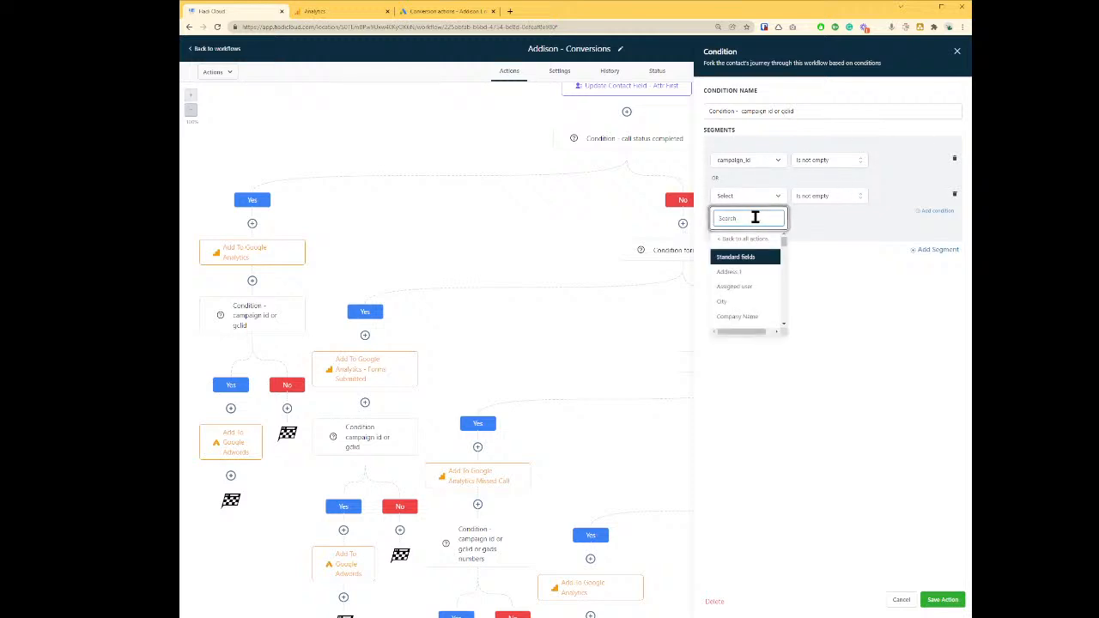
pyautogui.write('gc')
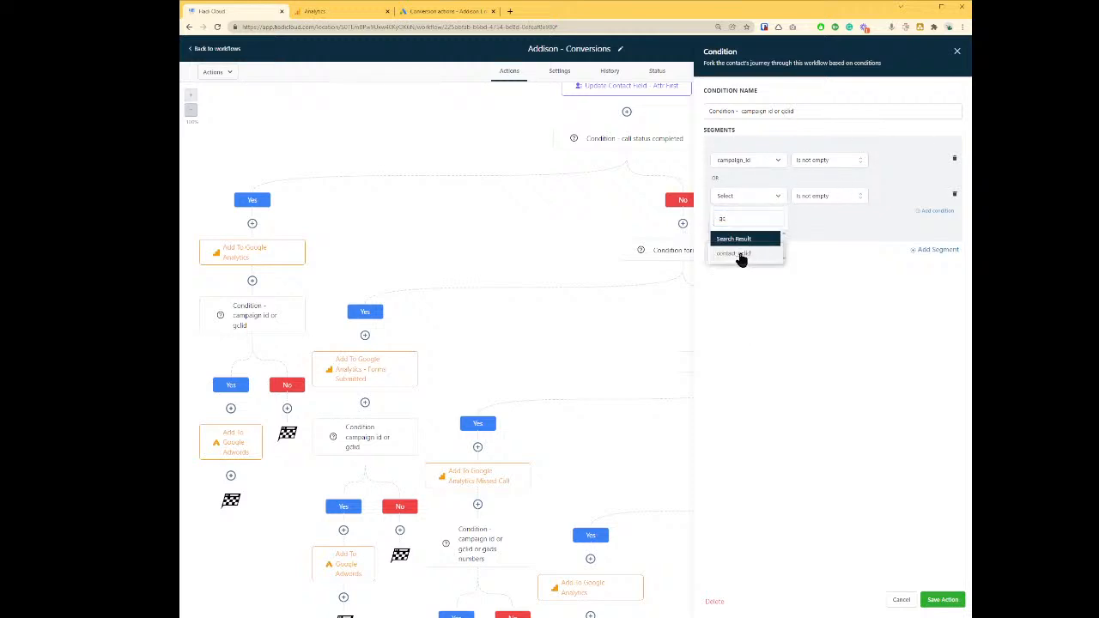
pyautogui.click(740, 255)
pyautogui.click(829, 204)
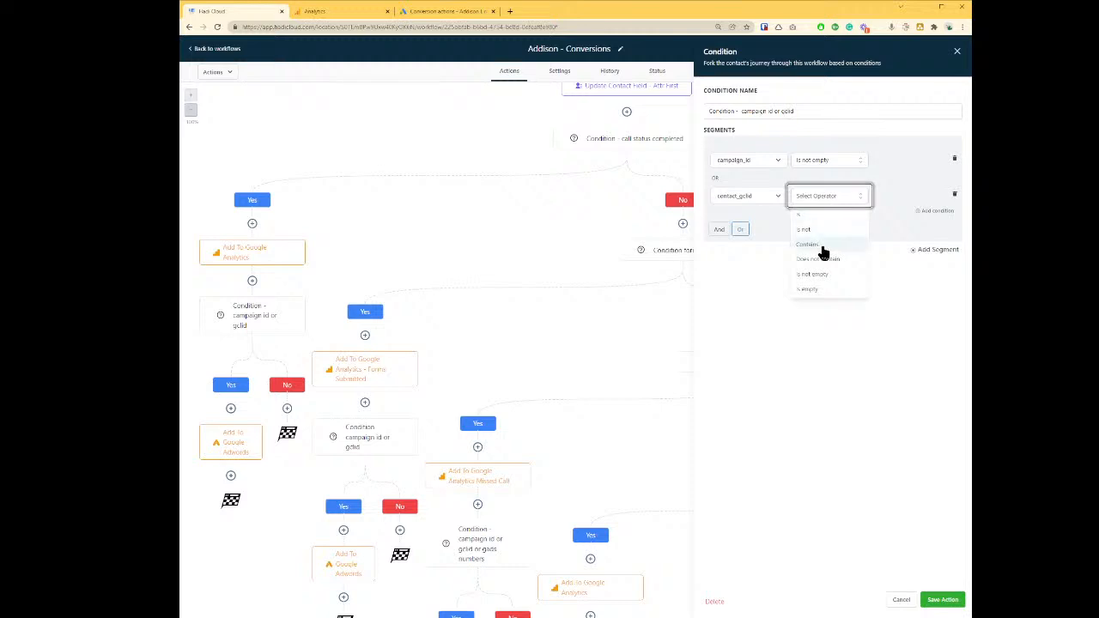
pyautogui.click(827, 273)
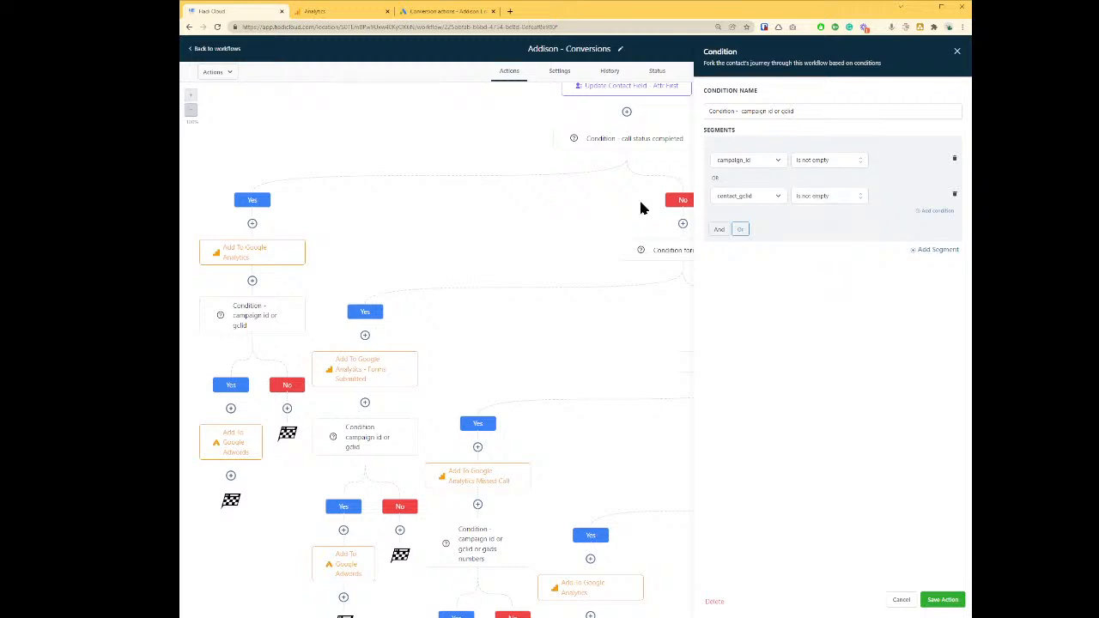
pyautogui.click(941, 599)
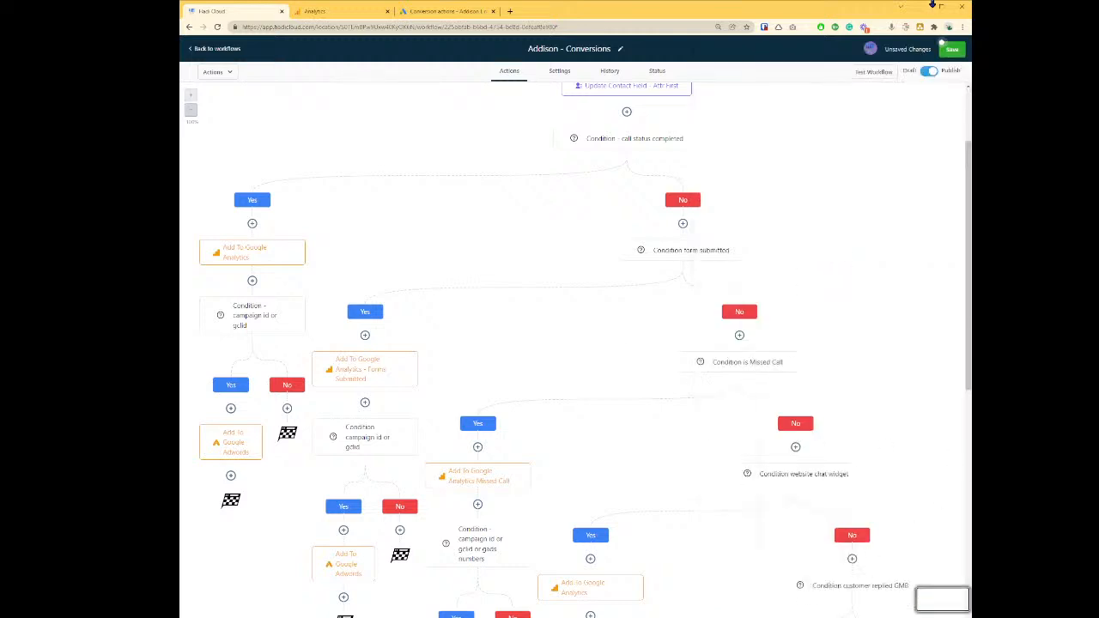
pyautogui.click(950, 52)
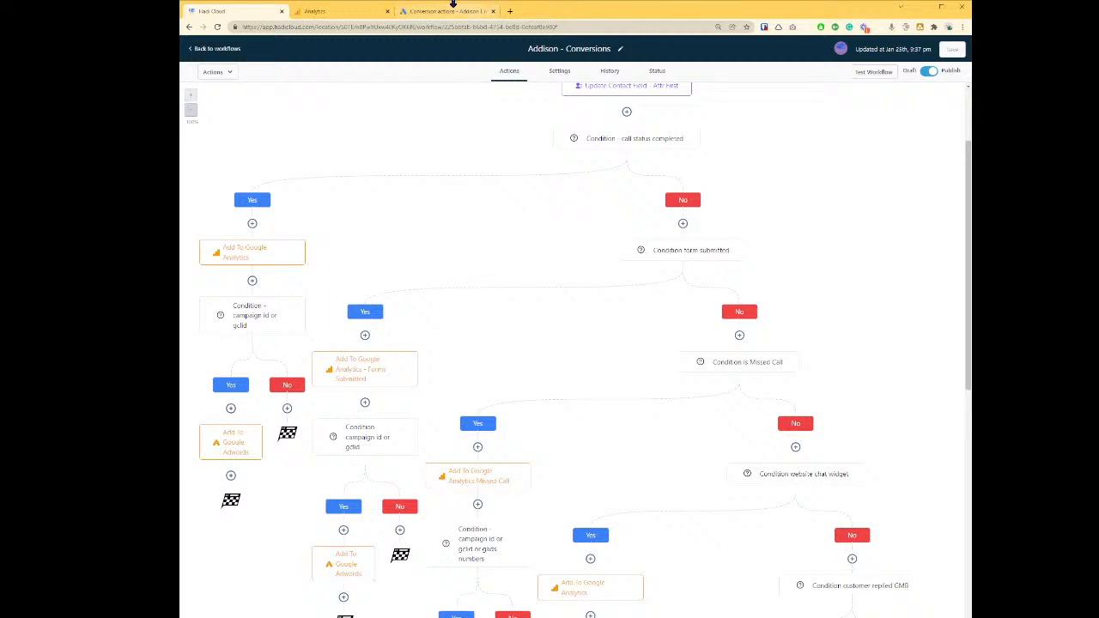
# Step: Open the completed-call Google Adwords action, and in Google Ads start an imported conversion action from other data sources or CRMs, tracking conversions from clicks
pyautogui.click(228, 448)
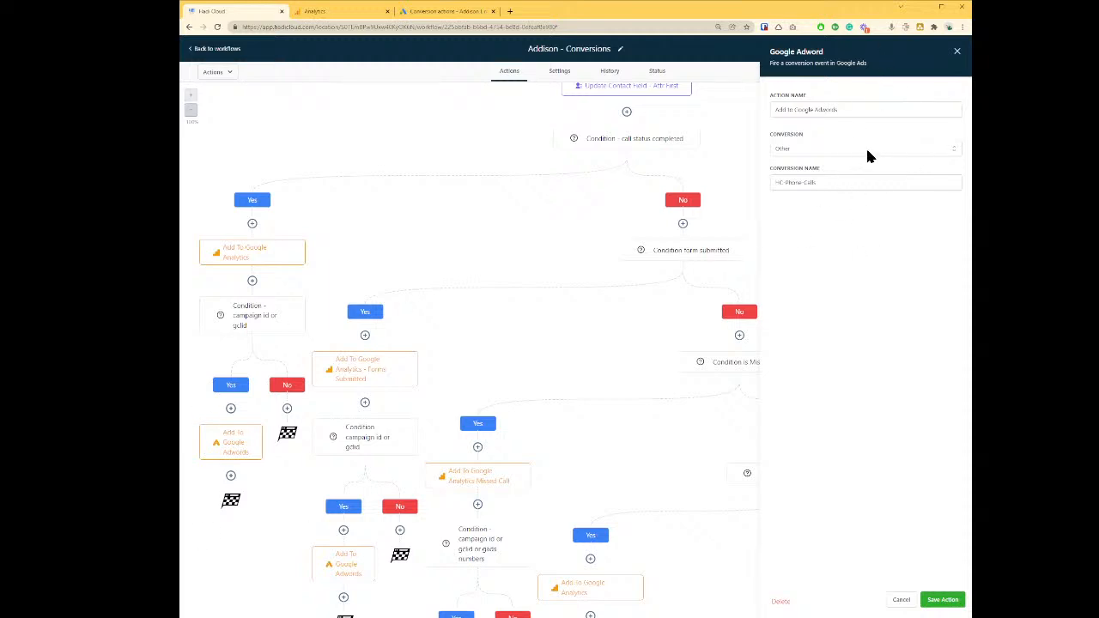
pyautogui.click(442, 11)
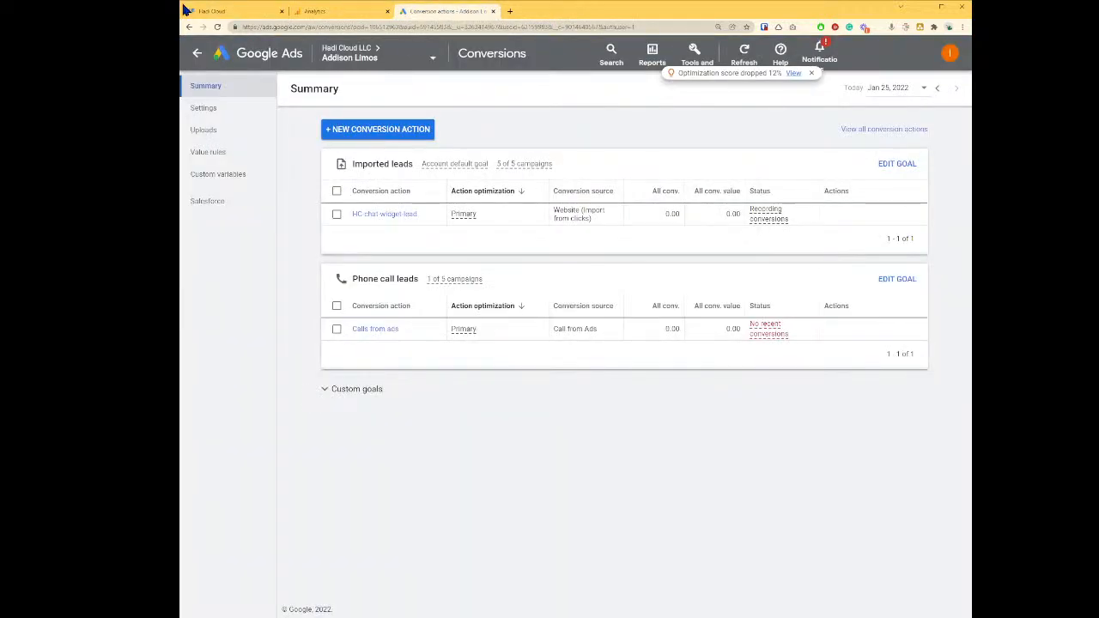
pyautogui.click(385, 132)
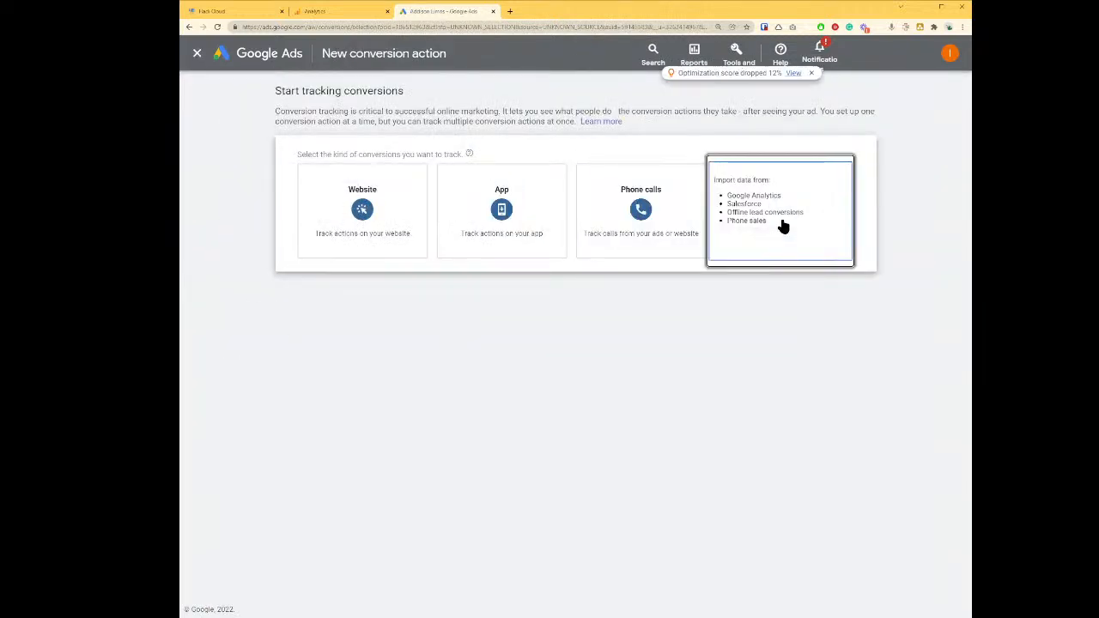
pyautogui.click(781, 225)
pyautogui.click(354, 396)
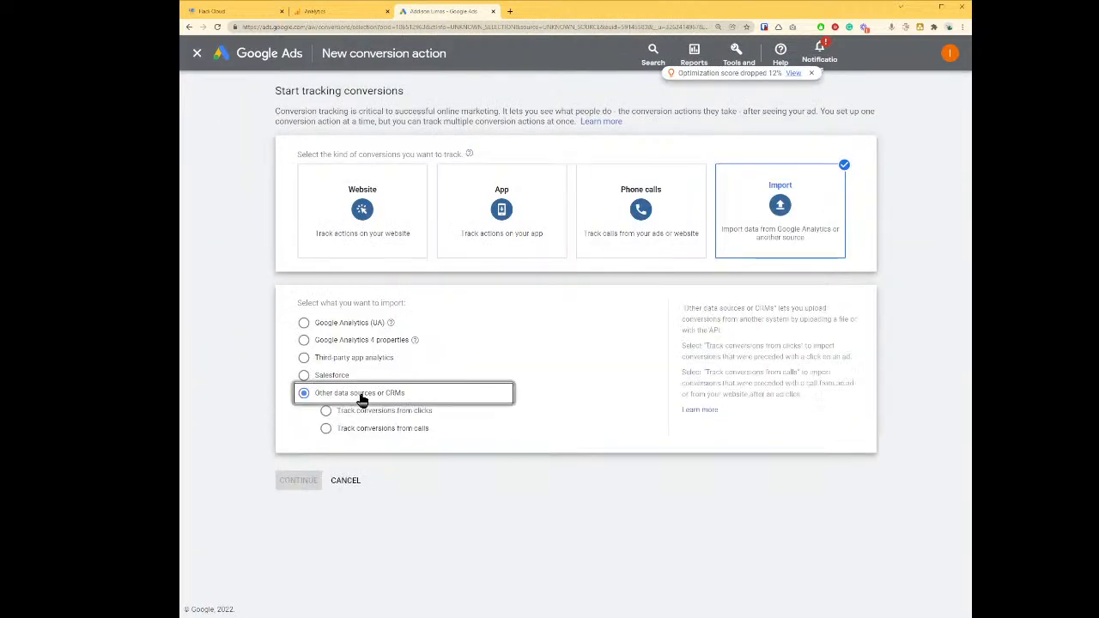
pyautogui.click(412, 414)
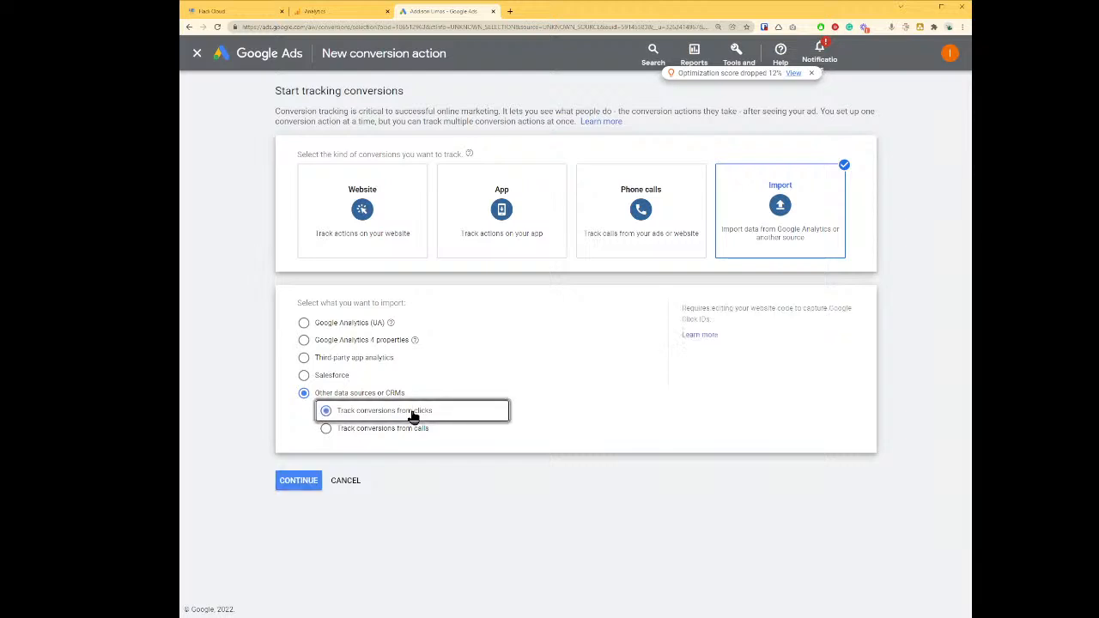
pyautogui.click(287, 486)
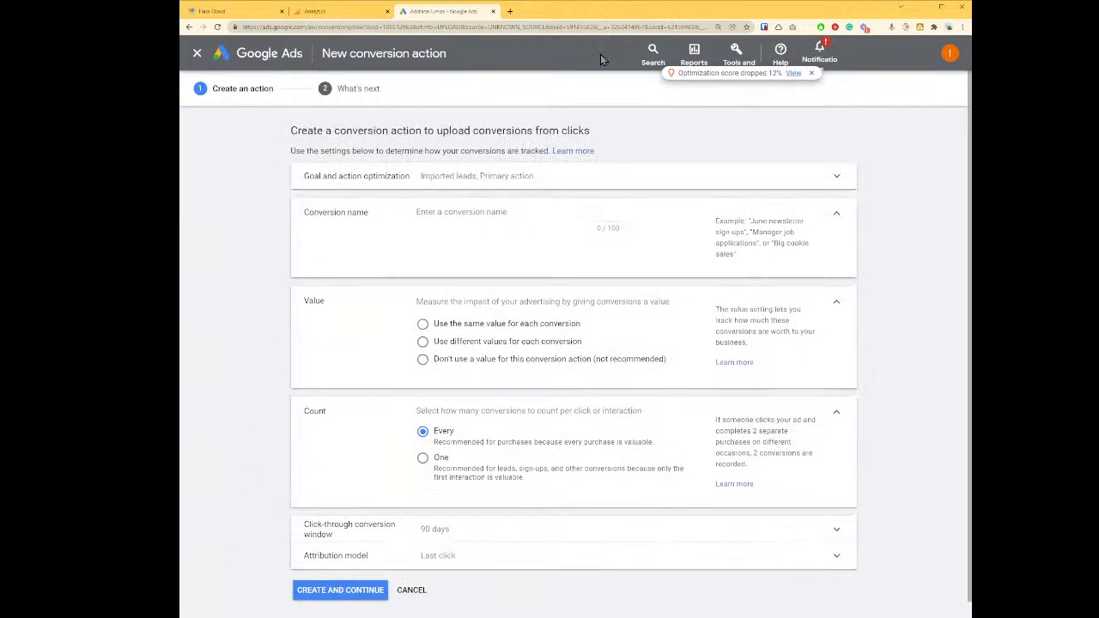
# Step: Name the new conversion action HC-Phone-Calls, copied from the conversion name in the workflow's Google Adwords action
pyautogui.click(538, 211)
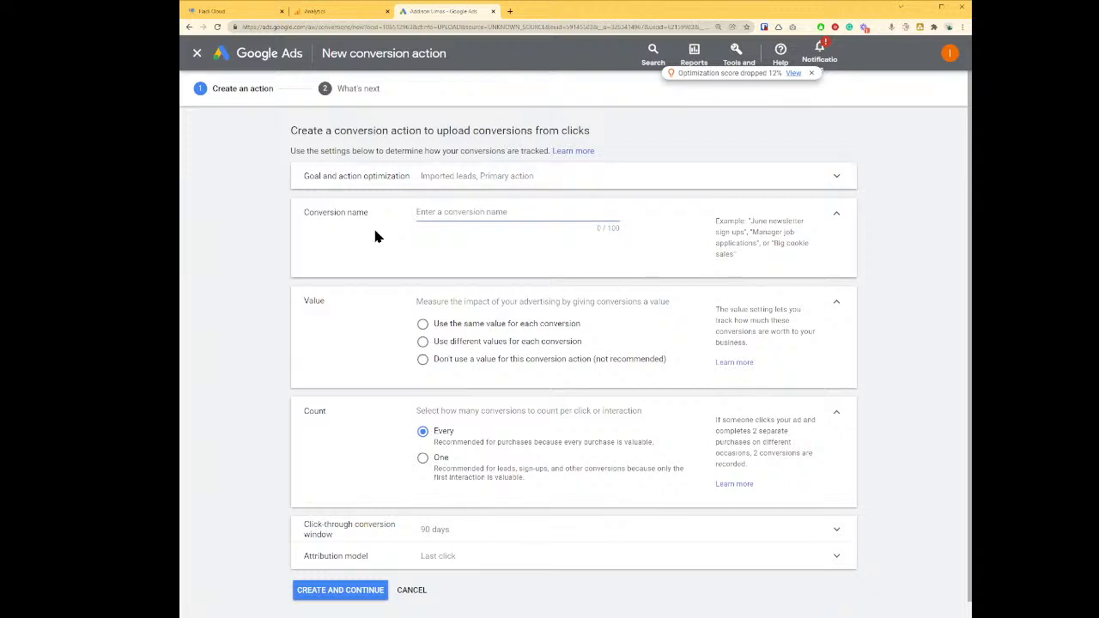
pyautogui.click(213, 11)
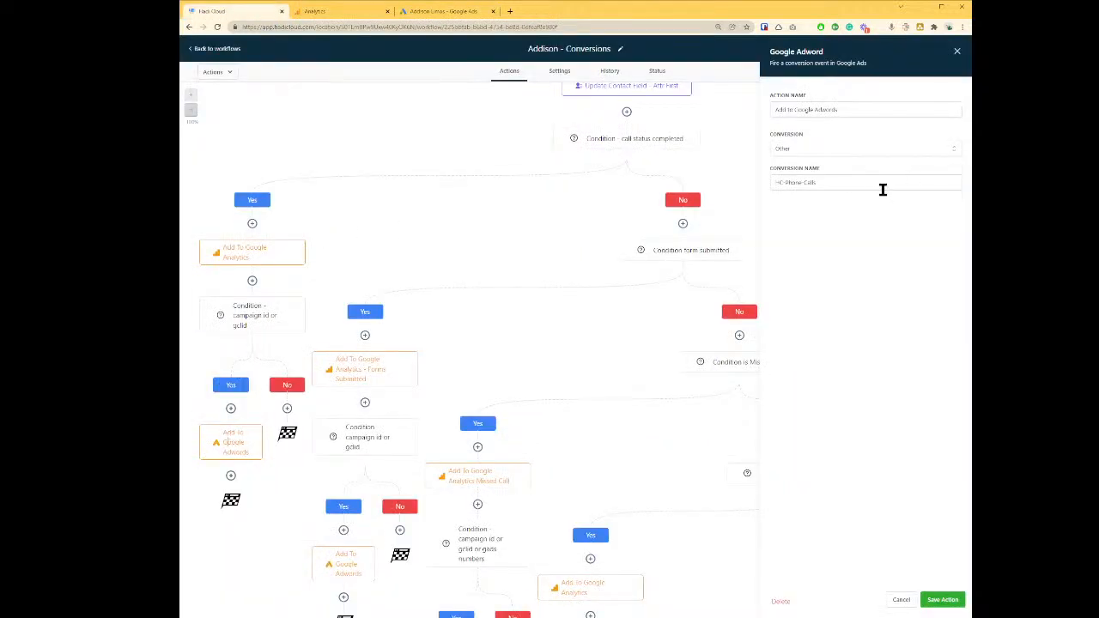
pyautogui.moveTo(856, 180); pyautogui.dragTo(706, 177)
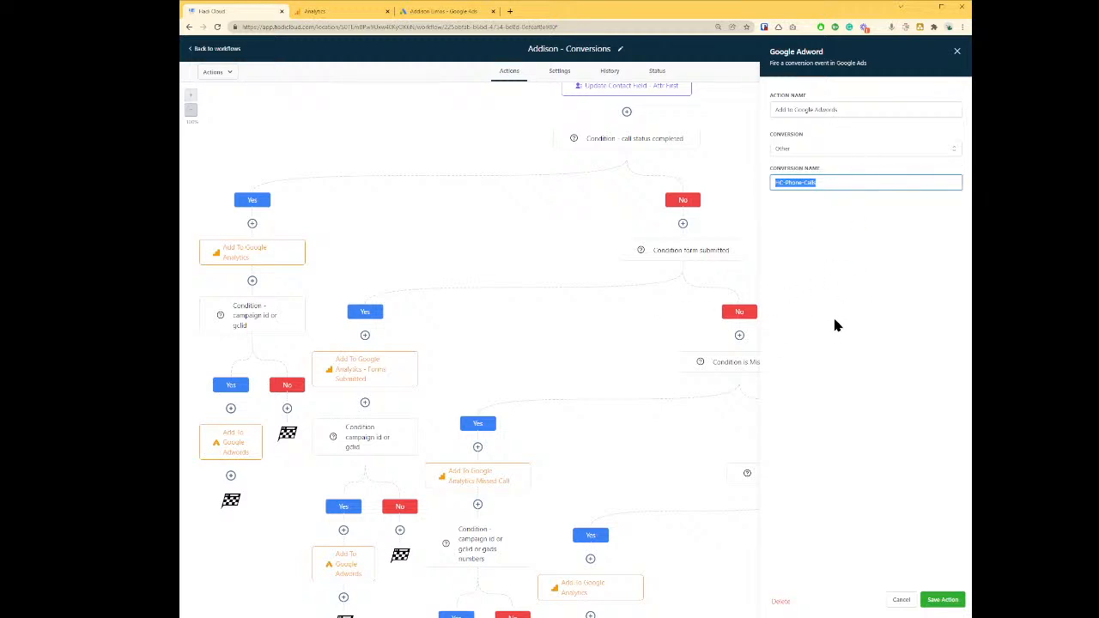
pyautogui.hotkey('ctrl', 'Tab')
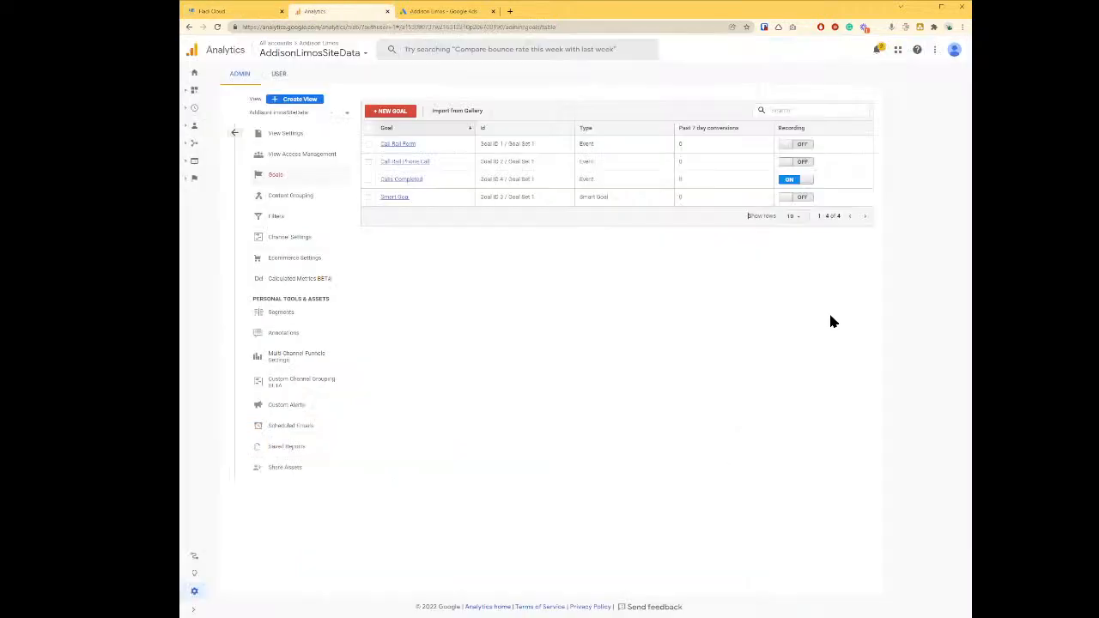
pyautogui.hotkey('ctrl', 'Tab')
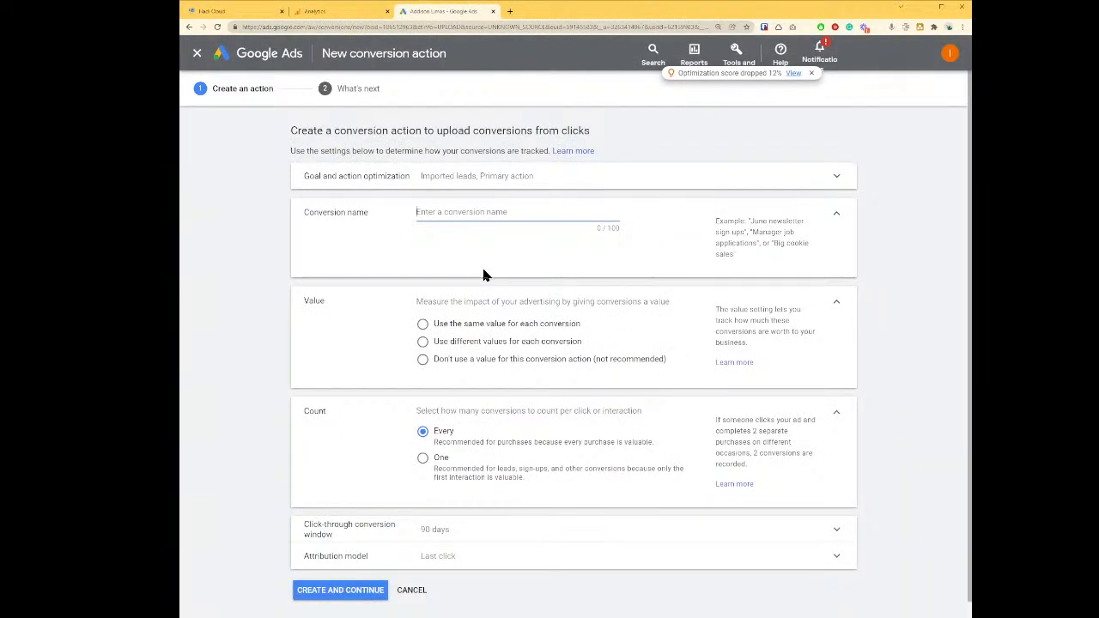
pyautogui.write('HC-Phone-Calls')
# Step: Set the conversion action to use different values for each conversion, with a default value of 65 US dollars
pyautogui.click(494, 346)
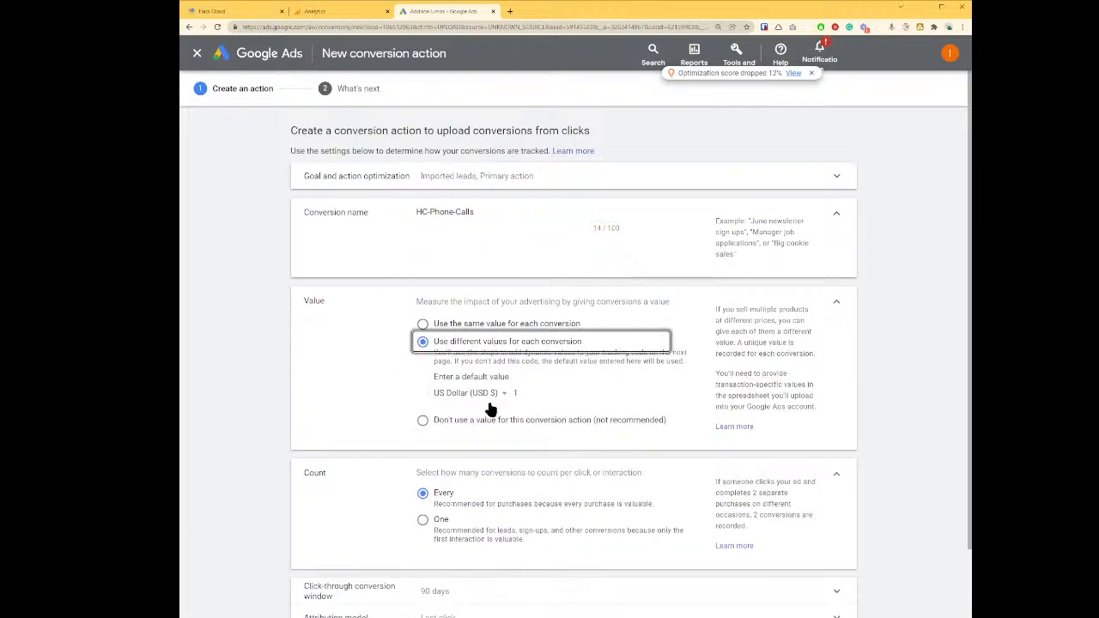
pyautogui.click(554, 391)
pyautogui.press('BackSpace')
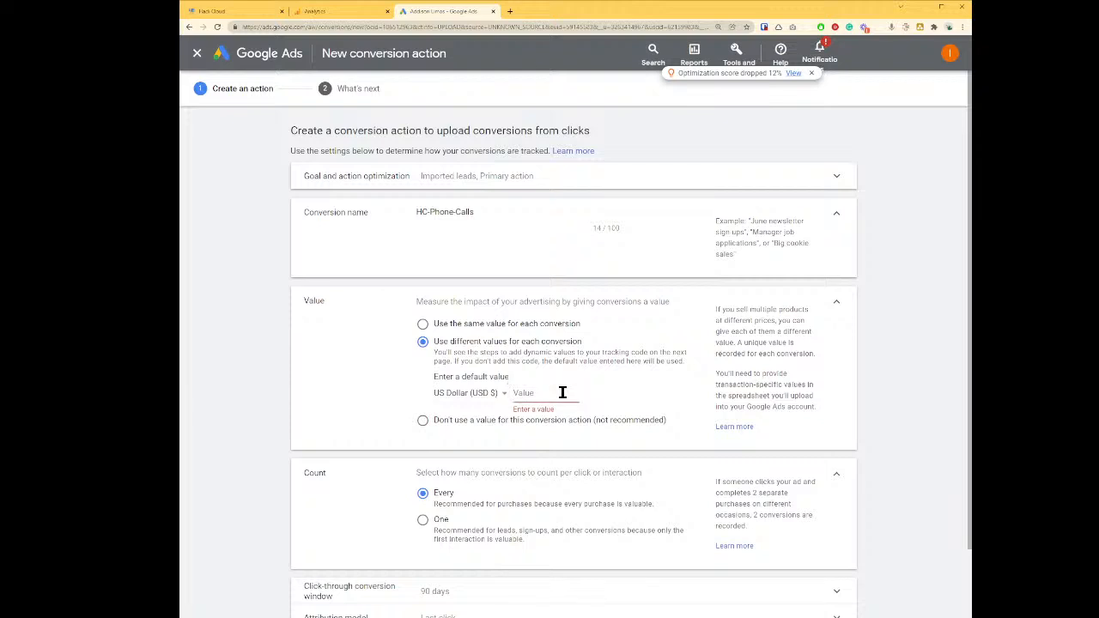
pyautogui.write('65')
# Step: Return to the Addison - Conversions workflow and save its Google Adwords action and the workflow
pyautogui.click(272, 18)
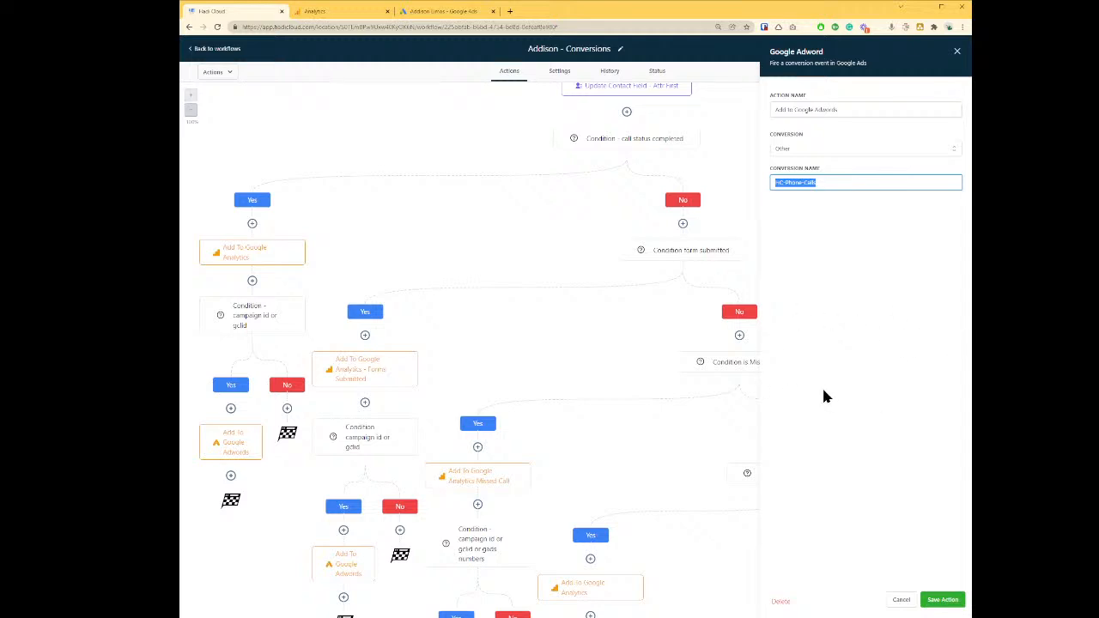
pyautogui.click(871, 347)
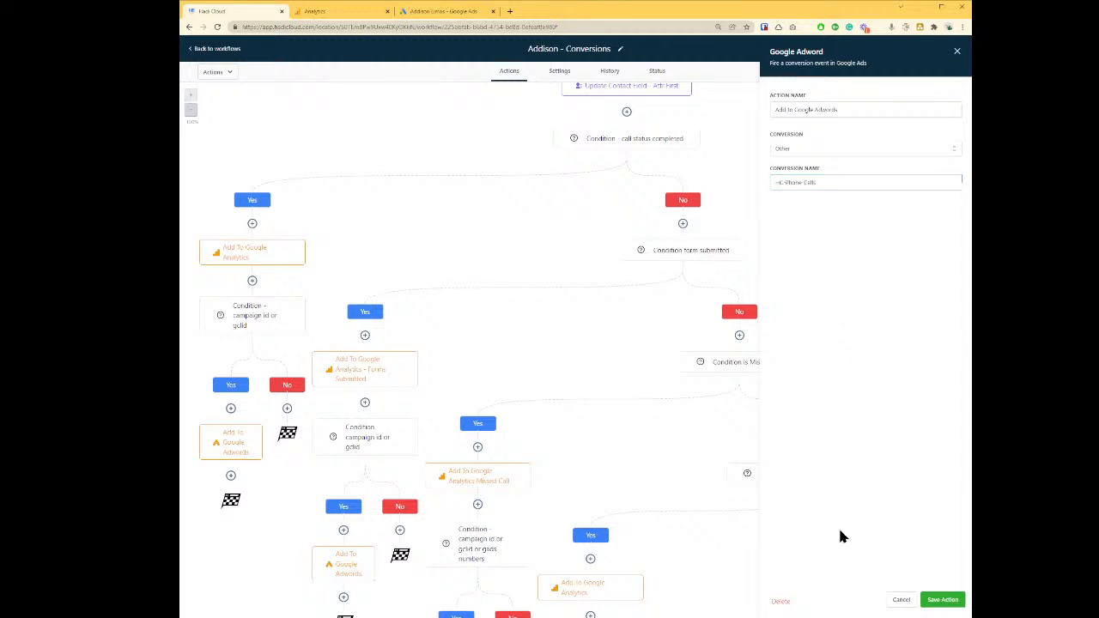
pyautogui.click(943, 599)
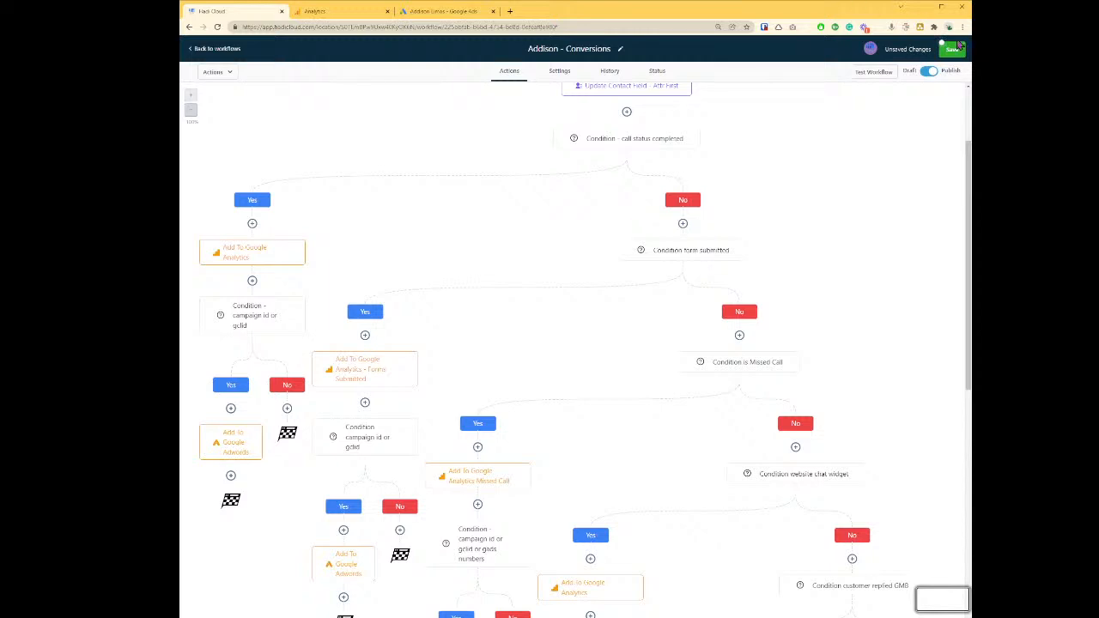
pyautogui.click(952, 51)
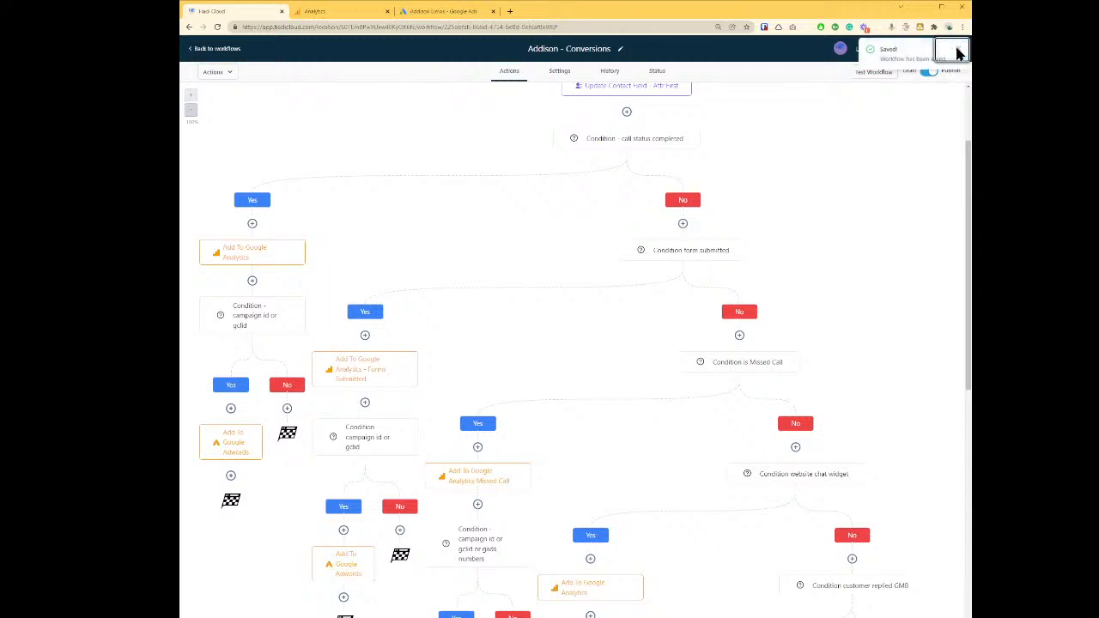
# Step: Go back to Google Ads and set the HC-Phone-Calls conversion action to count one conversion per click
pyautogui.hotkey('ctrl', 'Tab')
pyautogui.hotkey('ctrl', 'Tab')
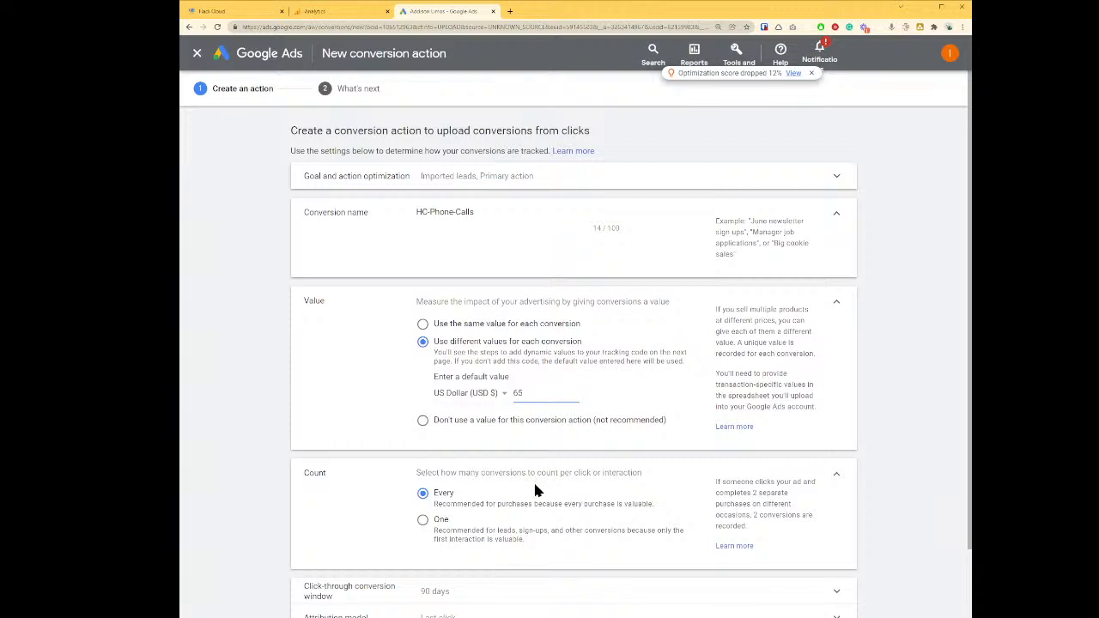
pyautogui.scroll(-1, 568, 486)
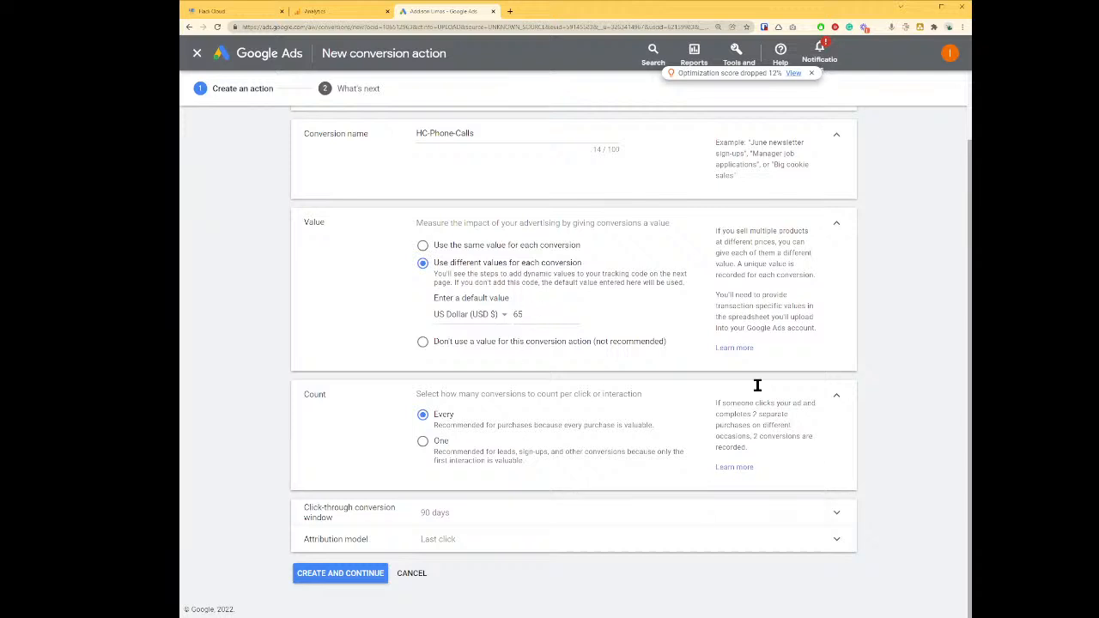
pyautogui.click(461, 462)
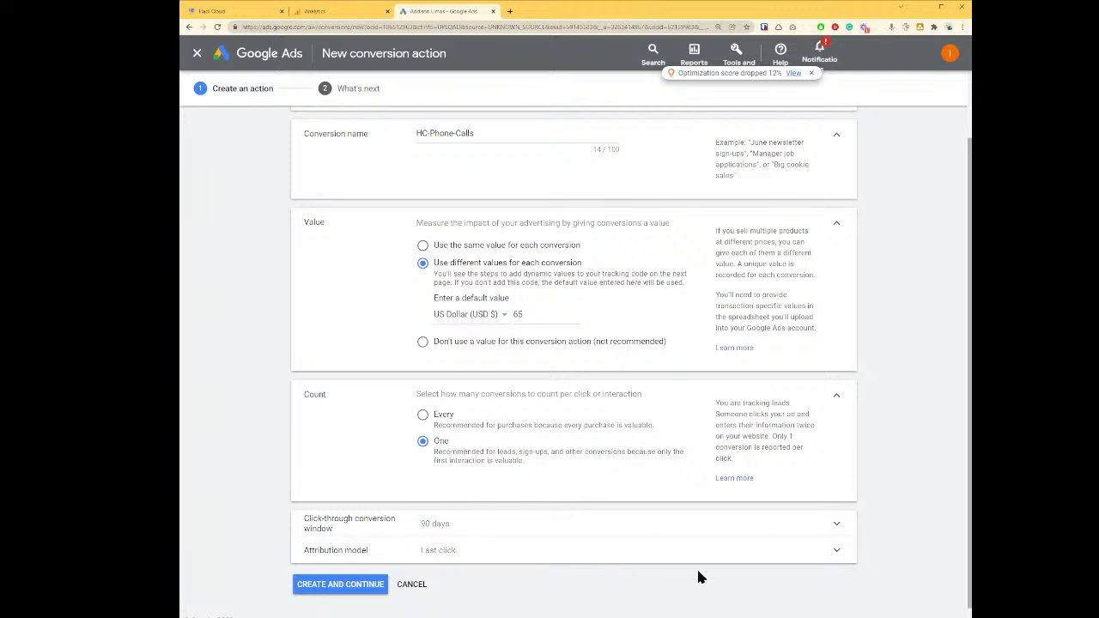
# Step: Set the HC-Phone-Calls conversion action's search attribution model to First click
pyautogui.scroll(-1, 508, 472)
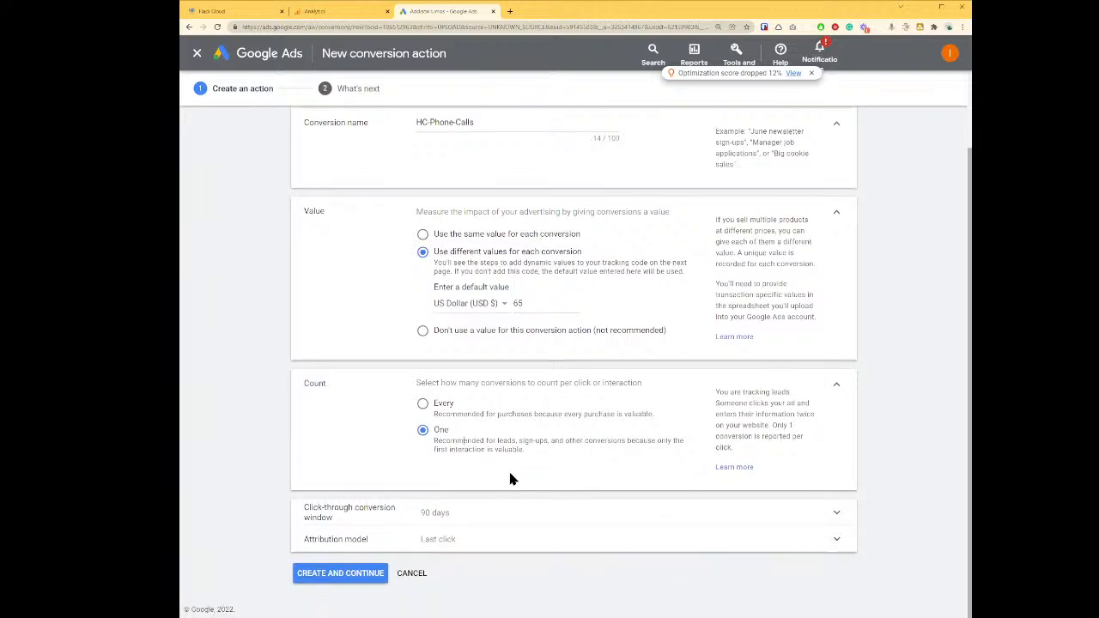
pyautogui.click(505, 538)
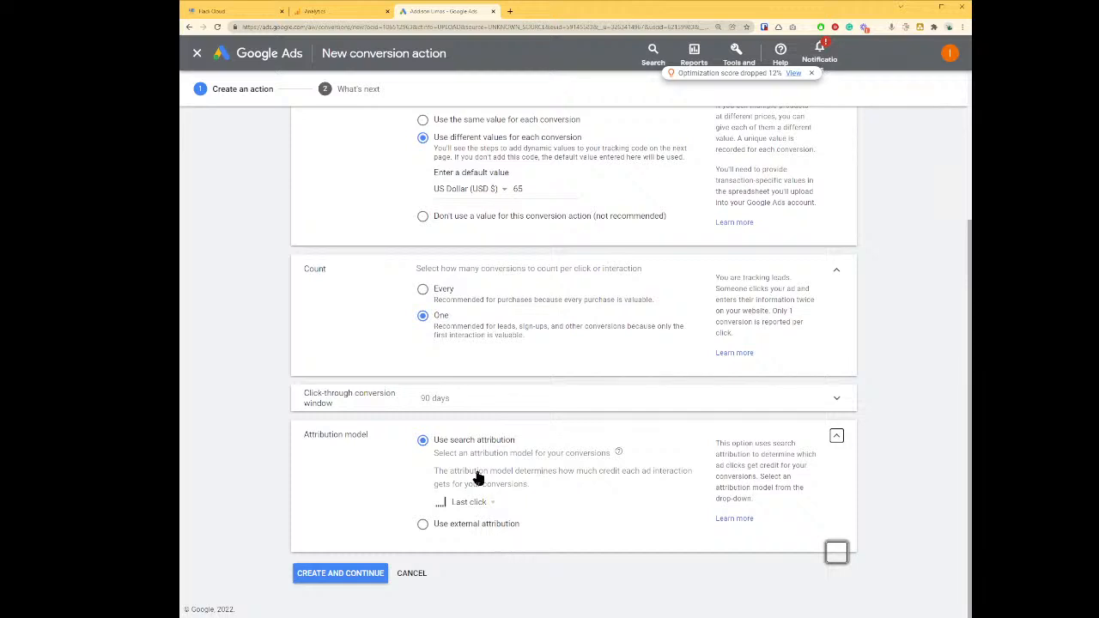
pyautogui.click(471, 505)
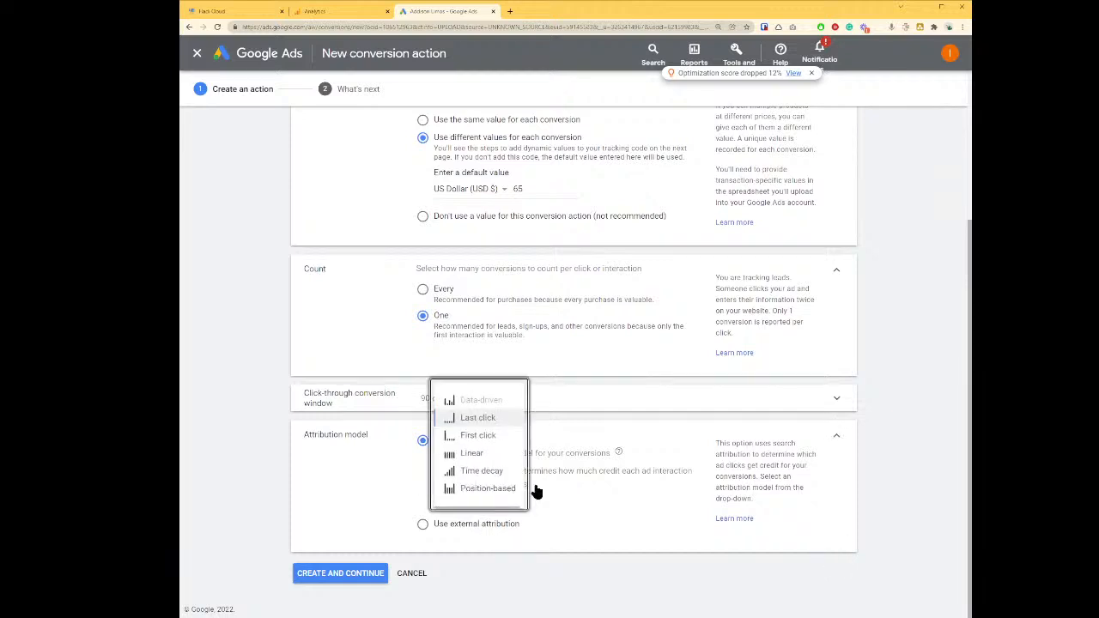
pyautogui.click(478, 435)
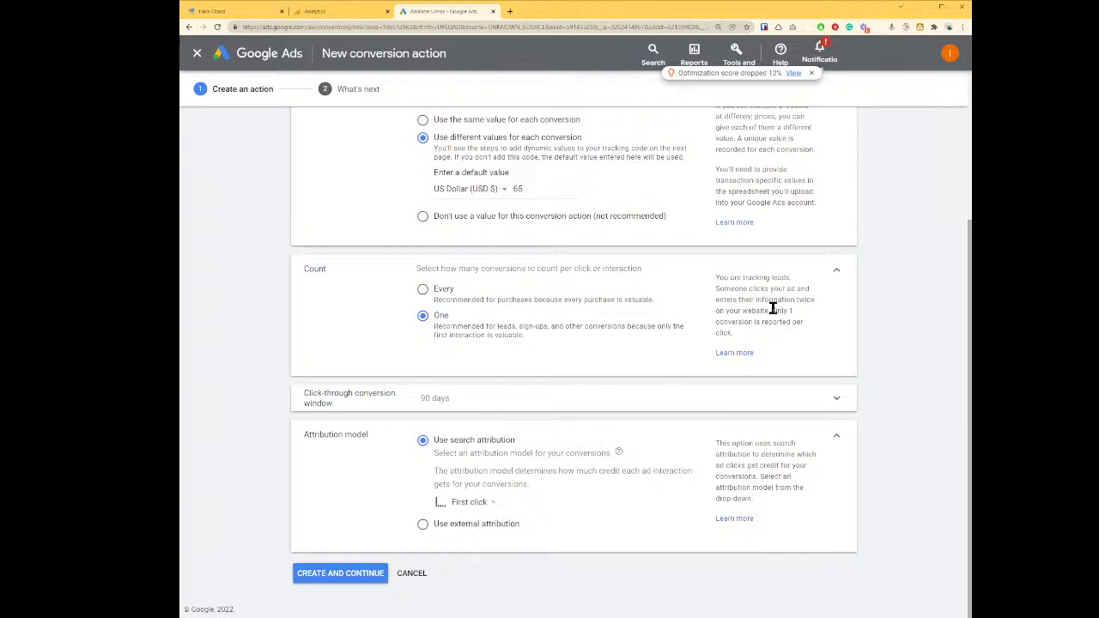
pyautogui.scroll(1, 510, 429)
pyautogui.scroll(-1, 618, 600)
pyautogui.click(474, 502)
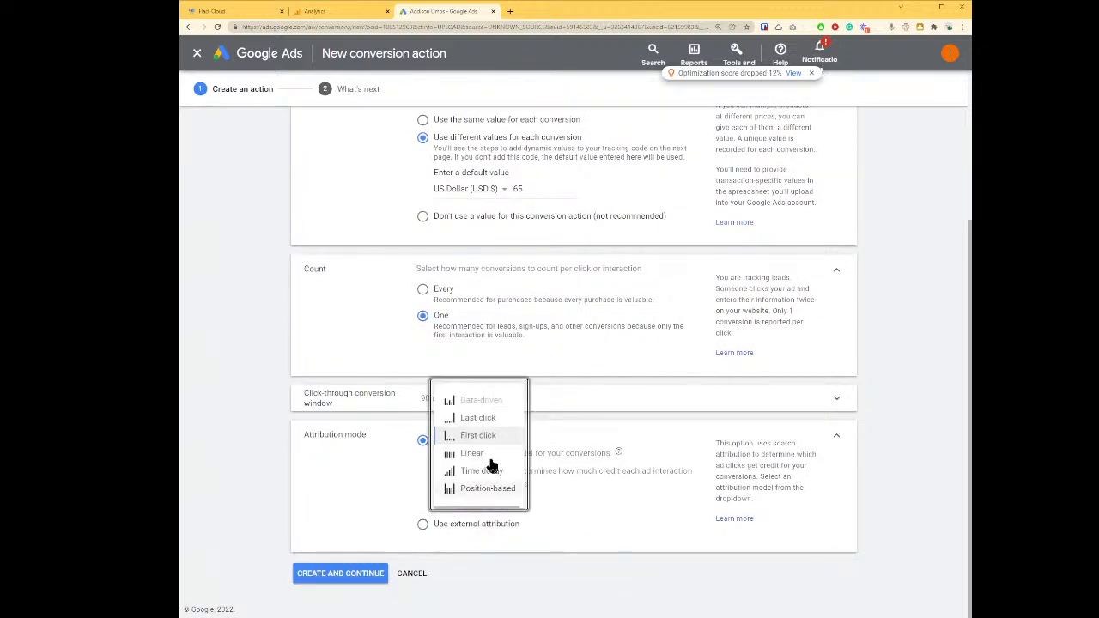
# Step: Create the HC-Phone-Calls conversion action and finish its setup
pyautogui.click(535, 578)
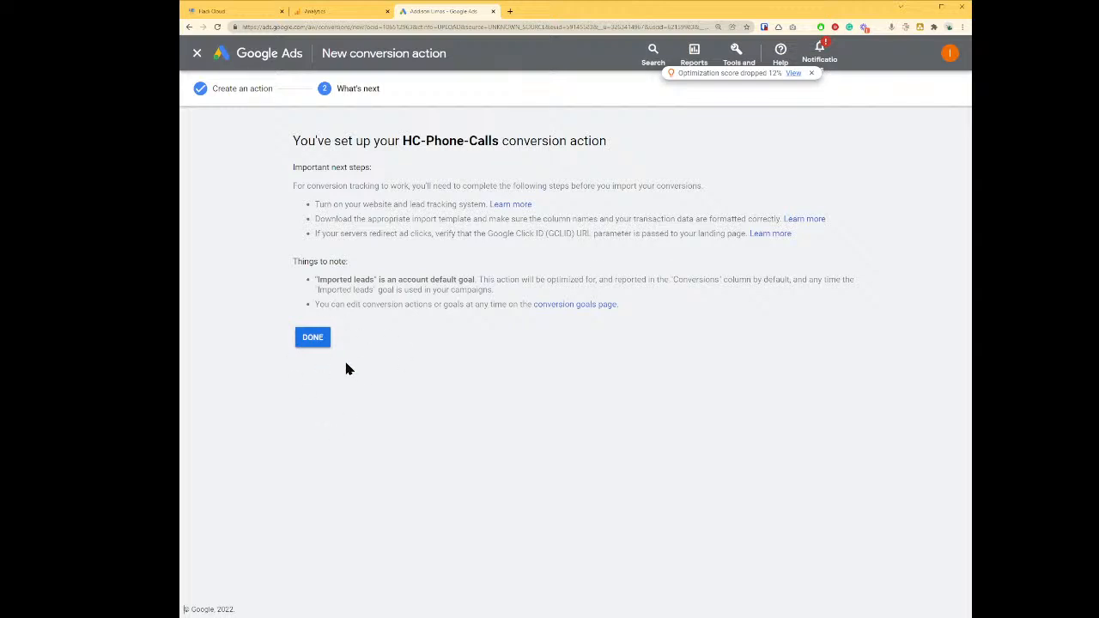
pyautogui.click(301, 341)
pyautogui.click(314, 338)
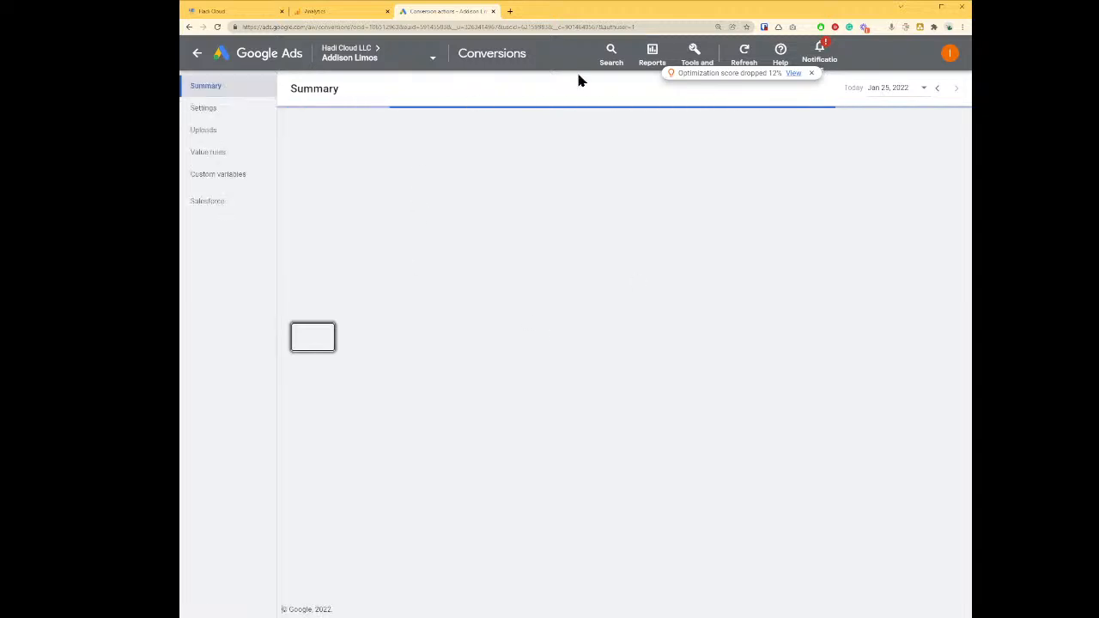
# Step: Return to the Addison - Conversions workflow, inspect the form-submitted condition's trigger and its alternatives, and close the condition
pyautogui.click(349, 13)
pyautogui.click(215, 13)
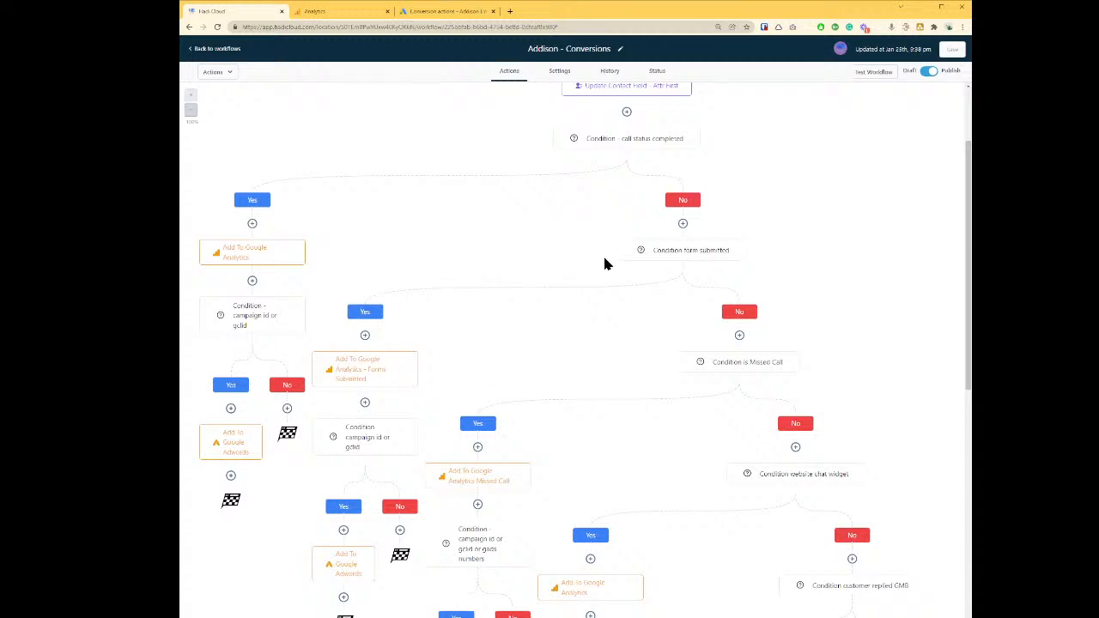
pyautogui.click(704, 252)
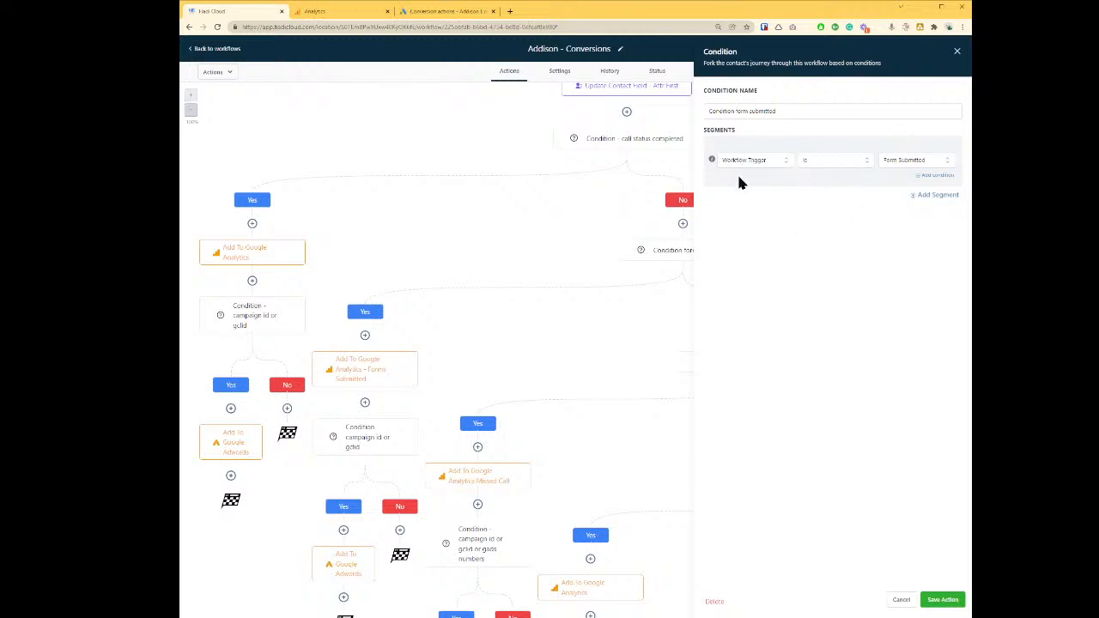
pyautogui.click(922, 163)
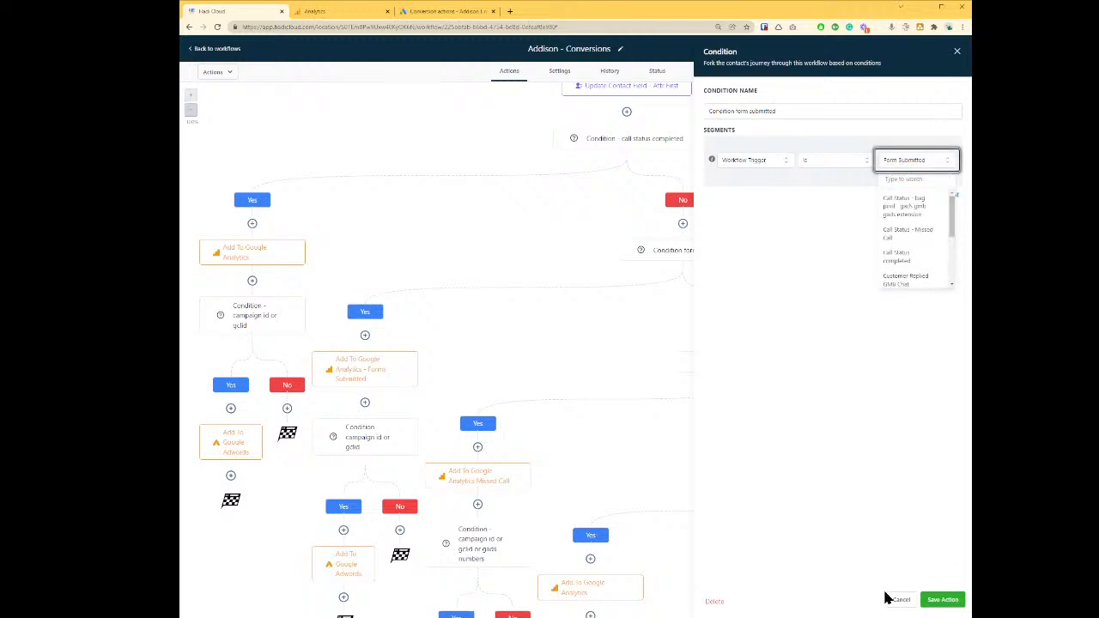
pyautogui.click(898, 600)
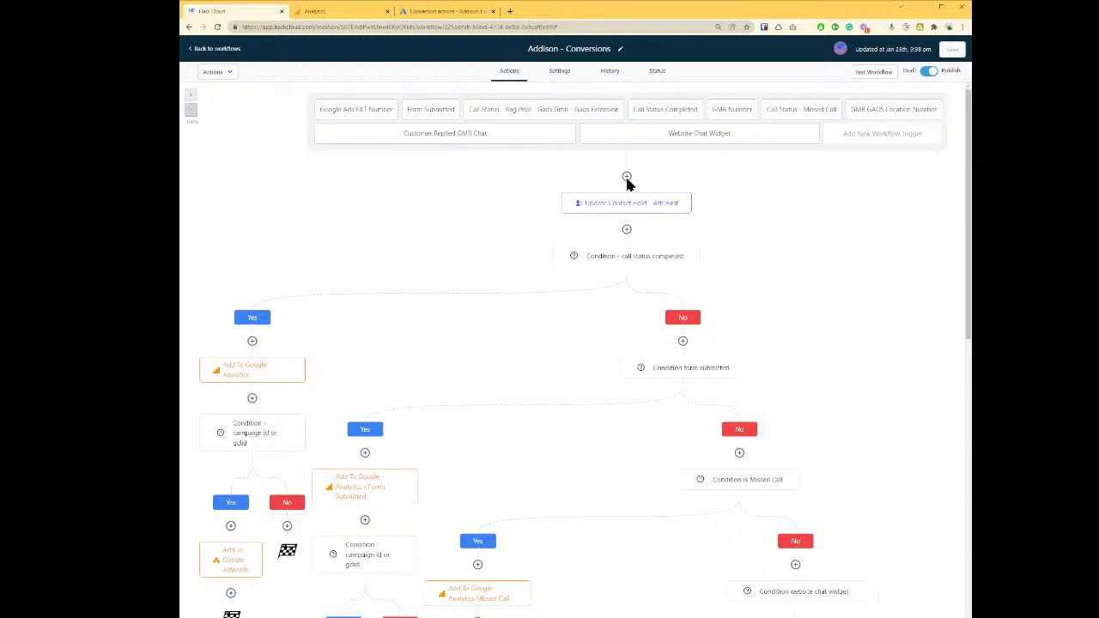
# Step: Filter the Form Submitted workflow trigger so the form is Addison Limos Website Form, and save the trigger and the workflow
pyautogui.click(441, 113)
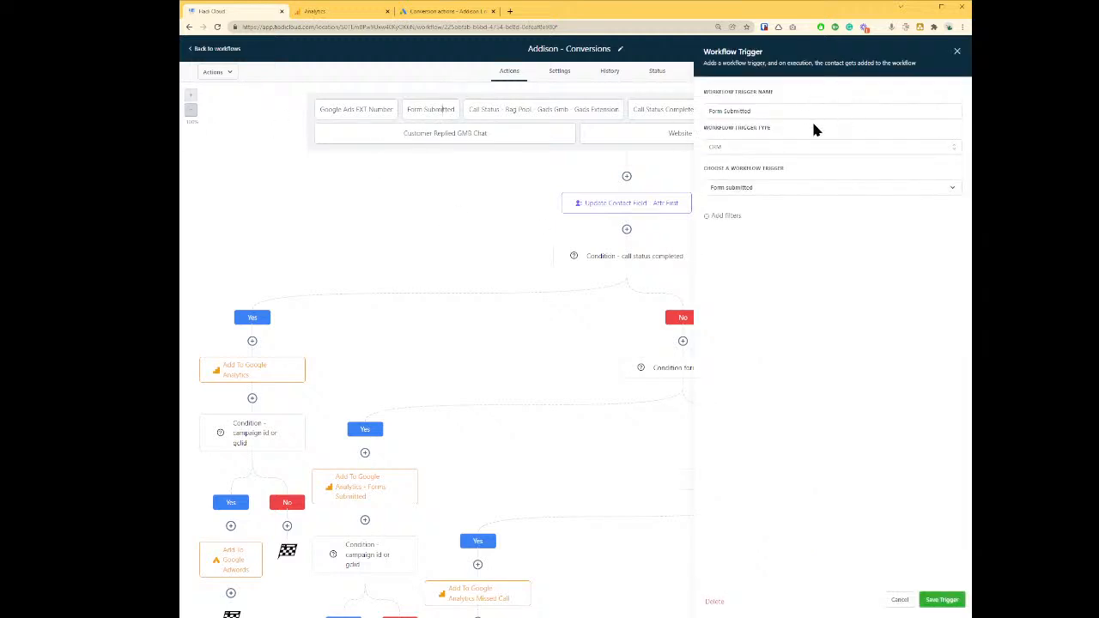
pyautogui.click(792, 188)
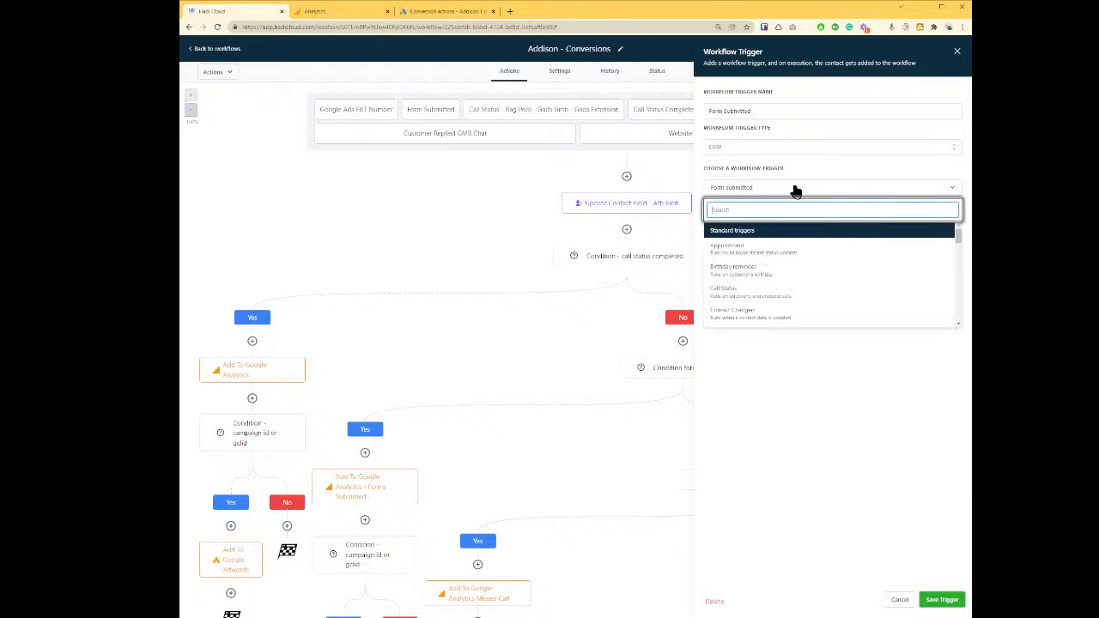
pyautogui.click(738, 194)
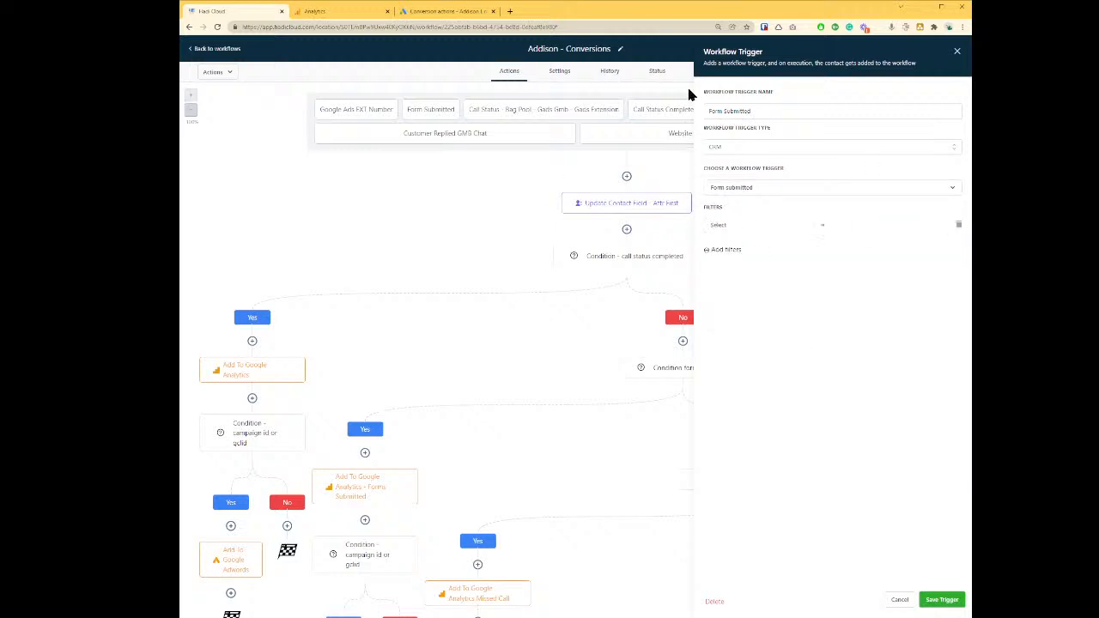
pyautogui.click(777, 227)
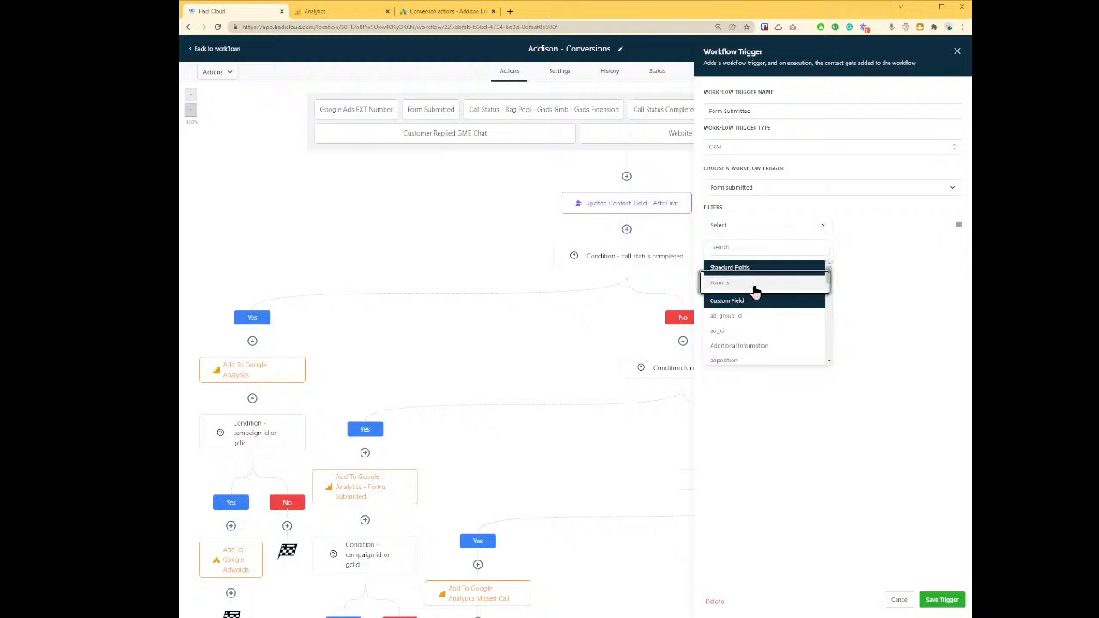
pyautogui.click(723, 283)
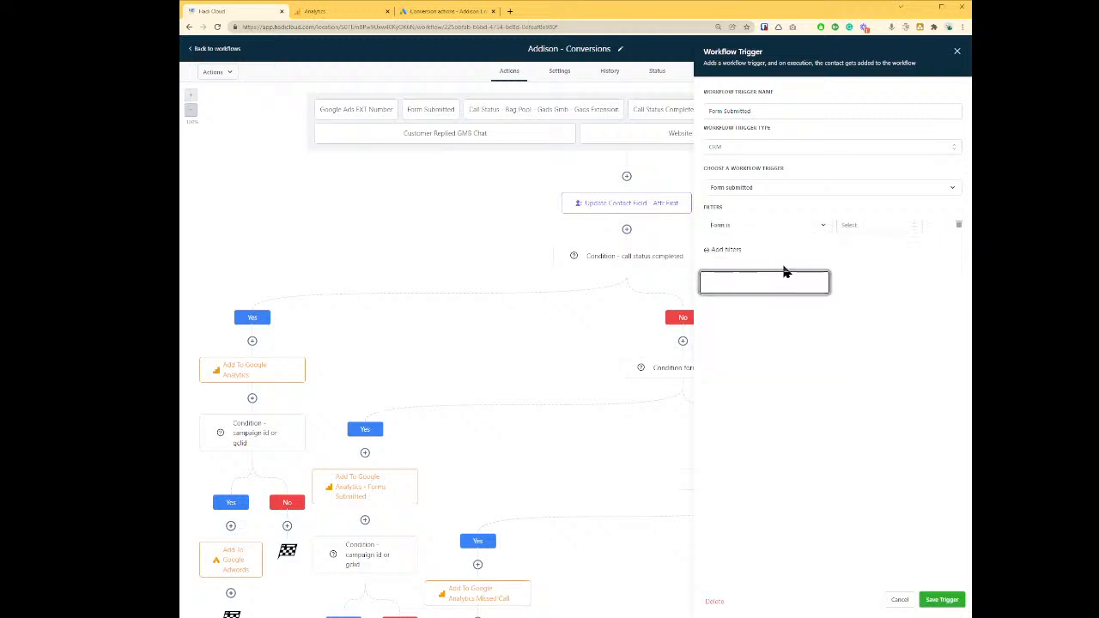
pyautogui.click(897, 224)
pyautogui.click(872, 266)
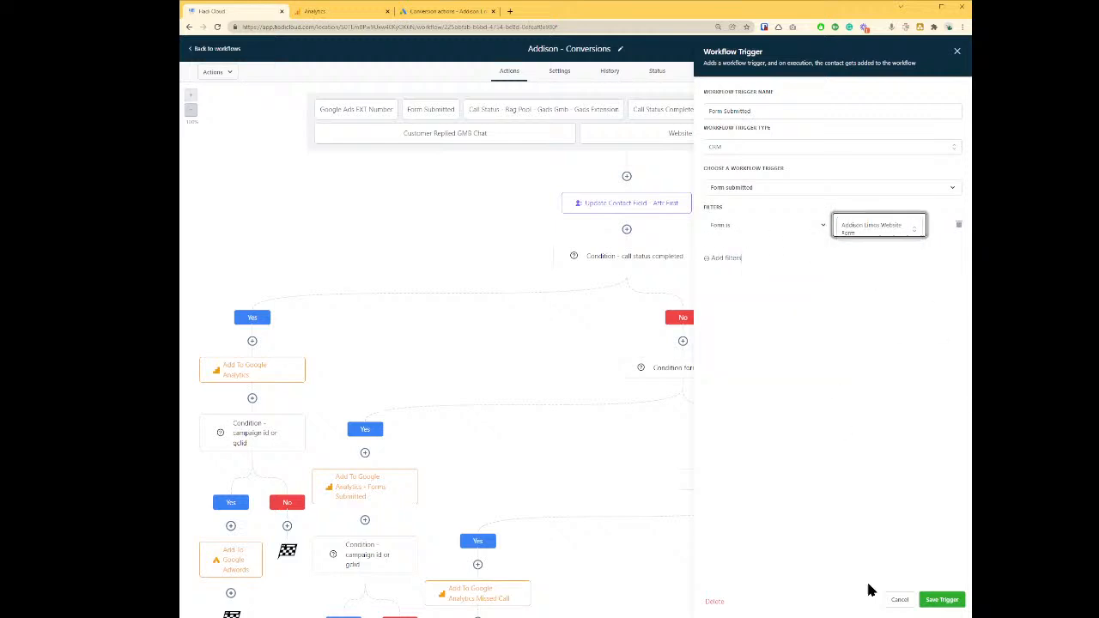
pyautogui.click(942, 599)
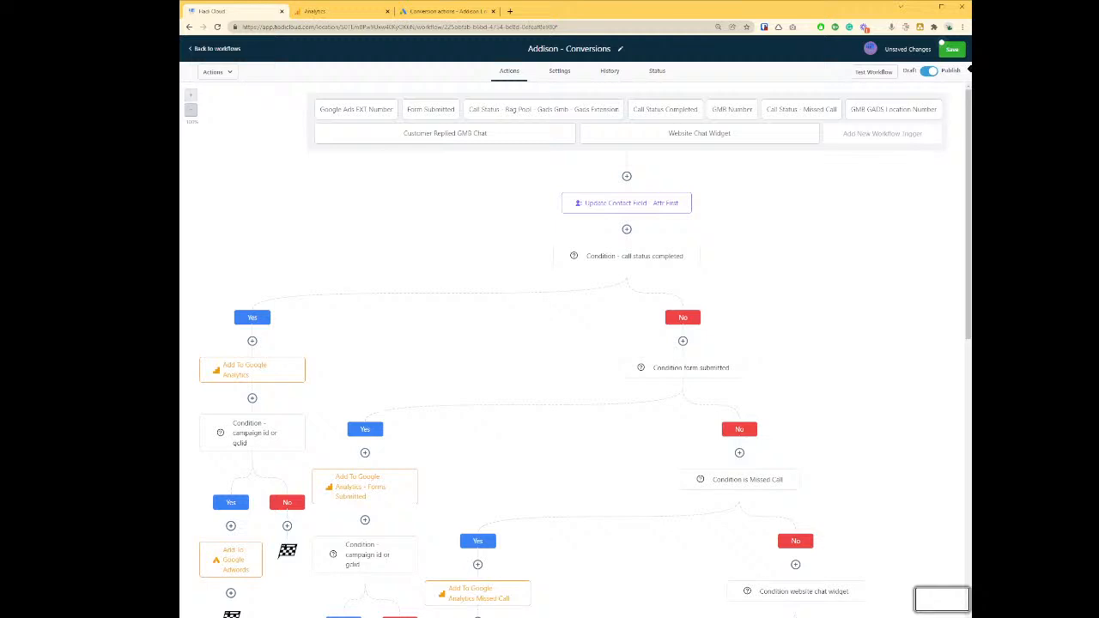
pyautogui.click(952, 49)
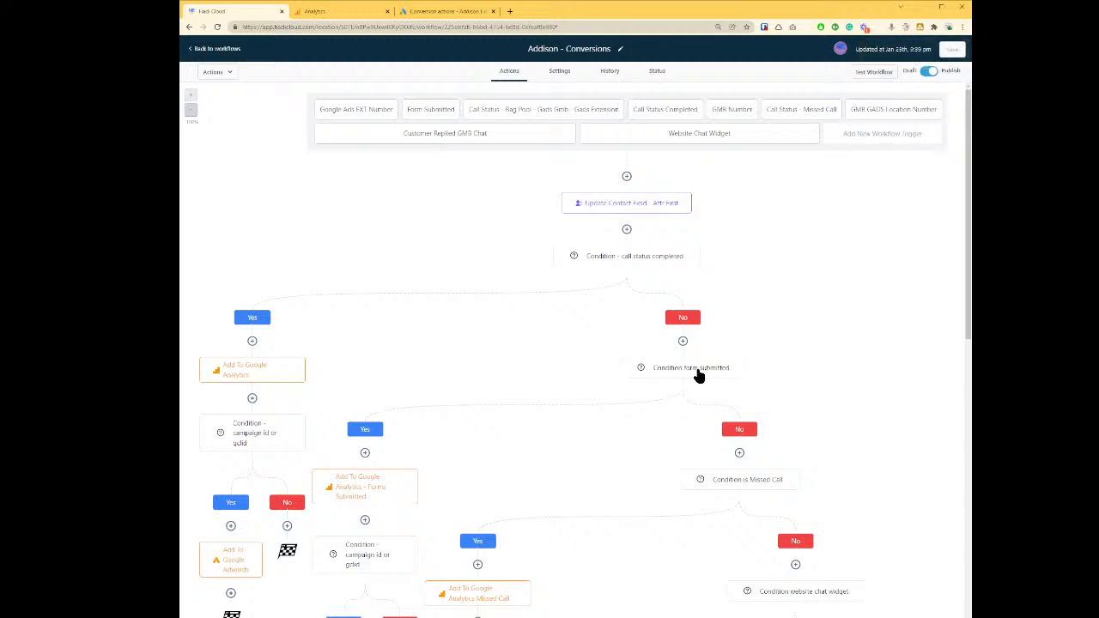
# Step: Open the form-submitted branch's Google Analytics action and check its event category and event action
pyautogui.scroll(-1, 481, 373)
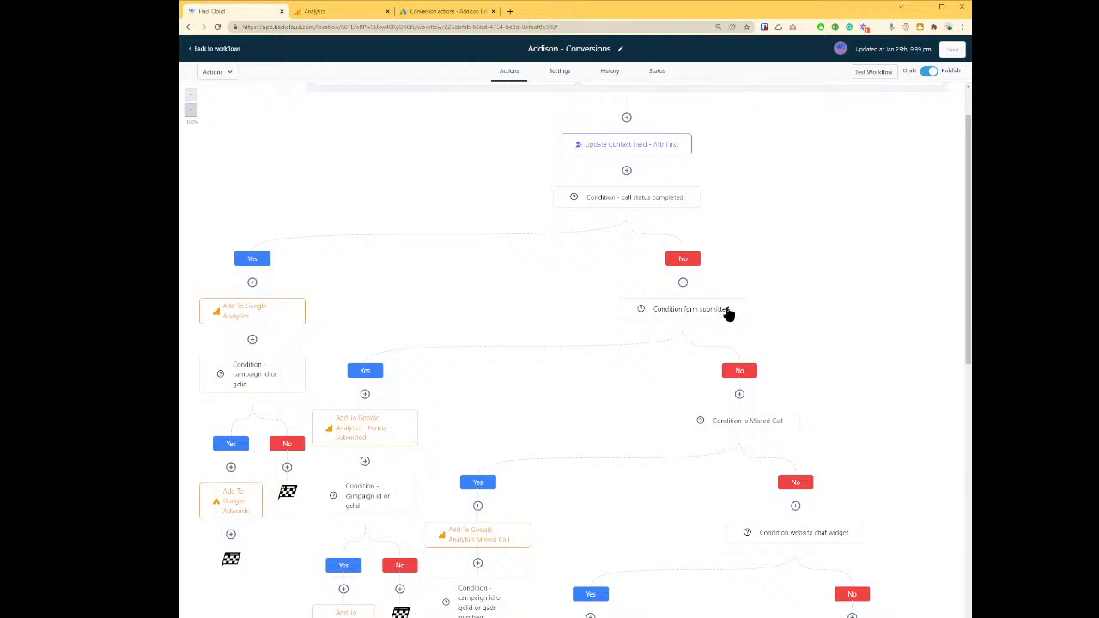
pyautogui.click(361, 429)
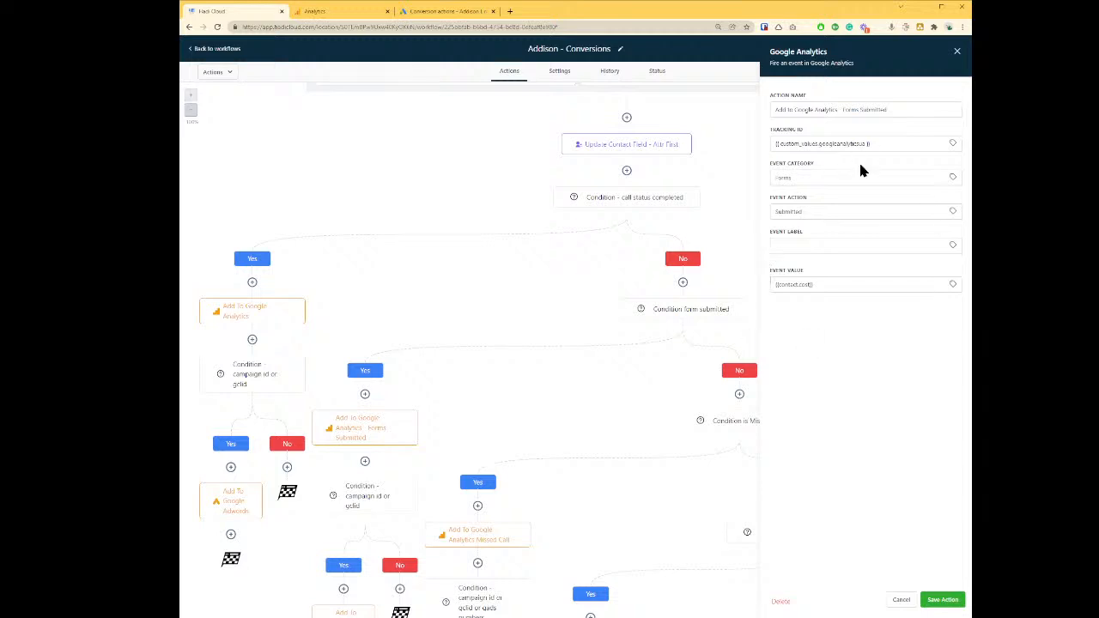
pyautogui.click(824, 177)
pyautogui.click(849, 211)
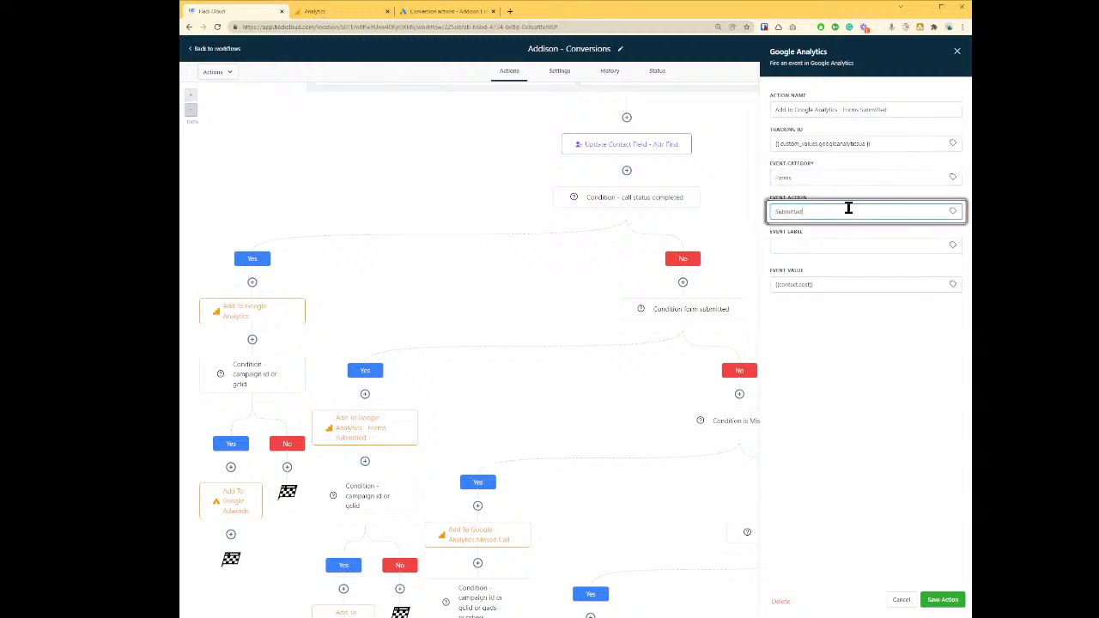
pyautogui.moveTo(788, 177); pyautogui.dragTo(716, 170)
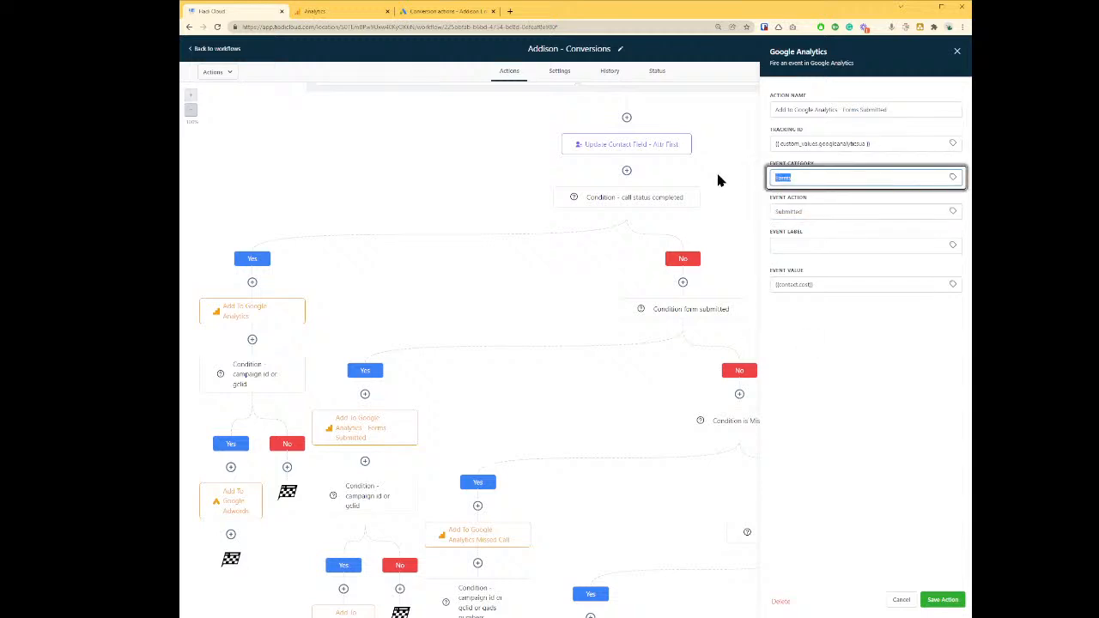
pyautogui.press('Tab')
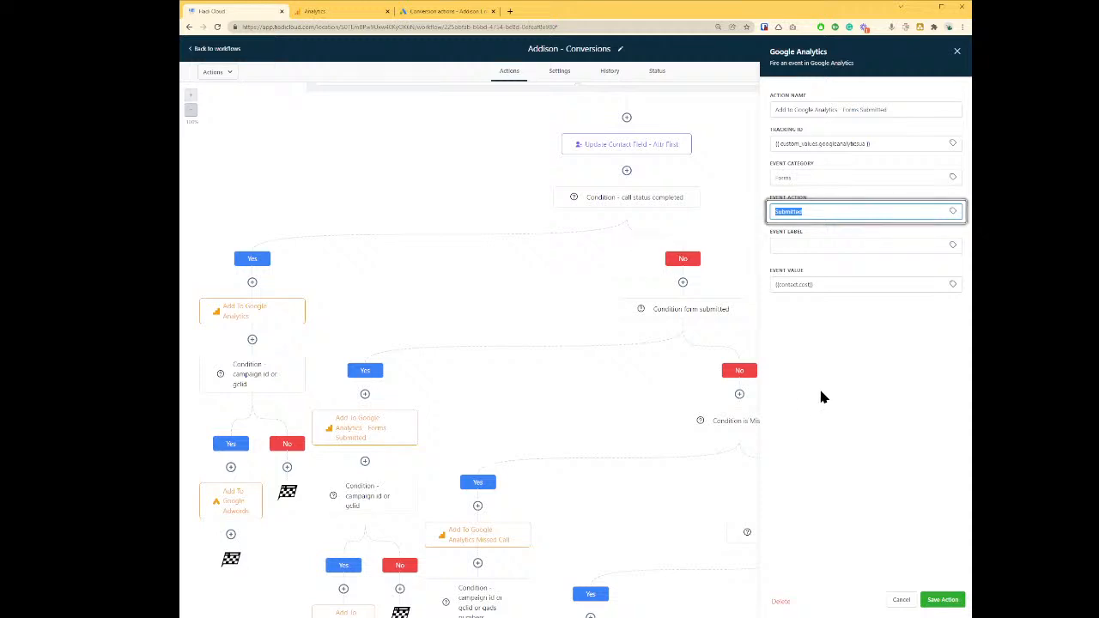
pyautogui.click(875, 357)
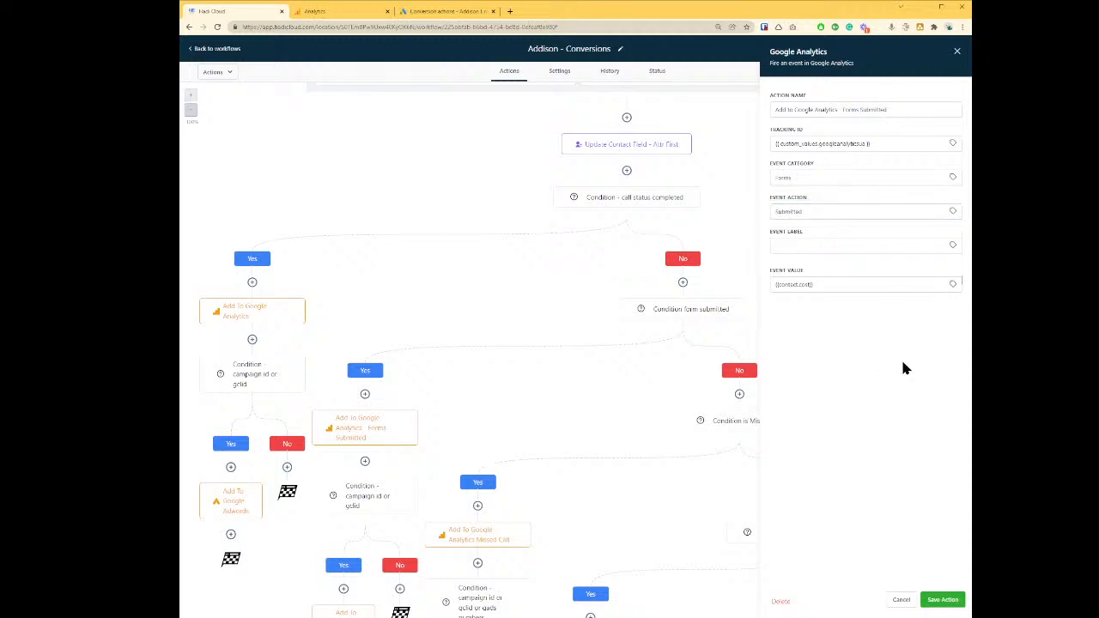
# Step: Switch to Google Analytics and start a new custom goal named Forms Submitted with the Event type
pyautogui.hotkey('ctrl', 'Tab')
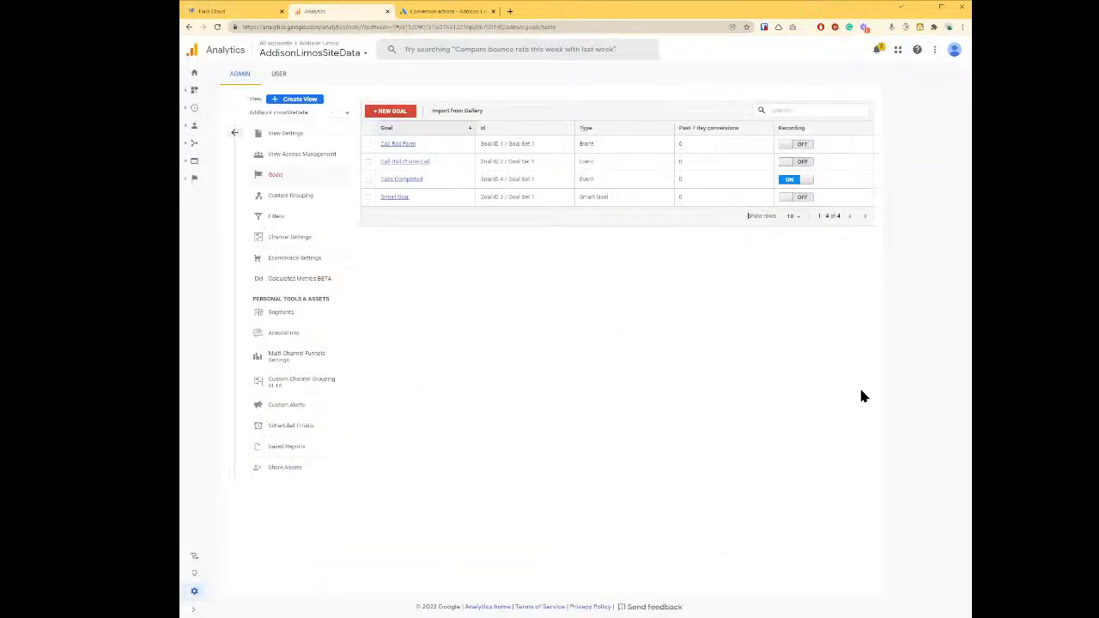
pyautogui.click(390, 110)
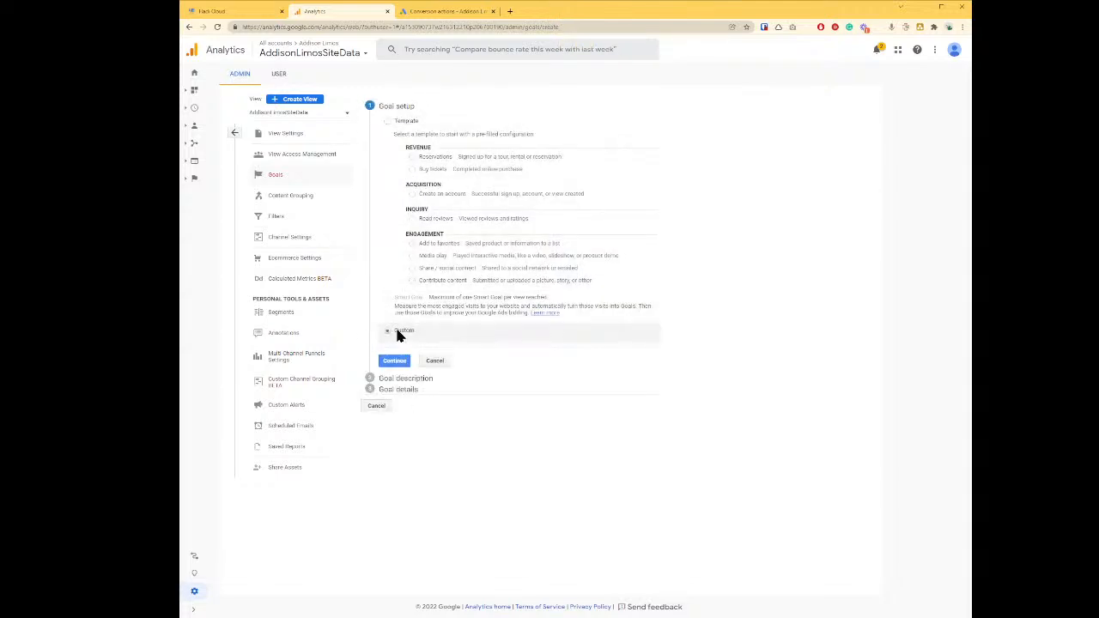
pyautogui.click(399, 333)
pyautogui.click(394, 360)
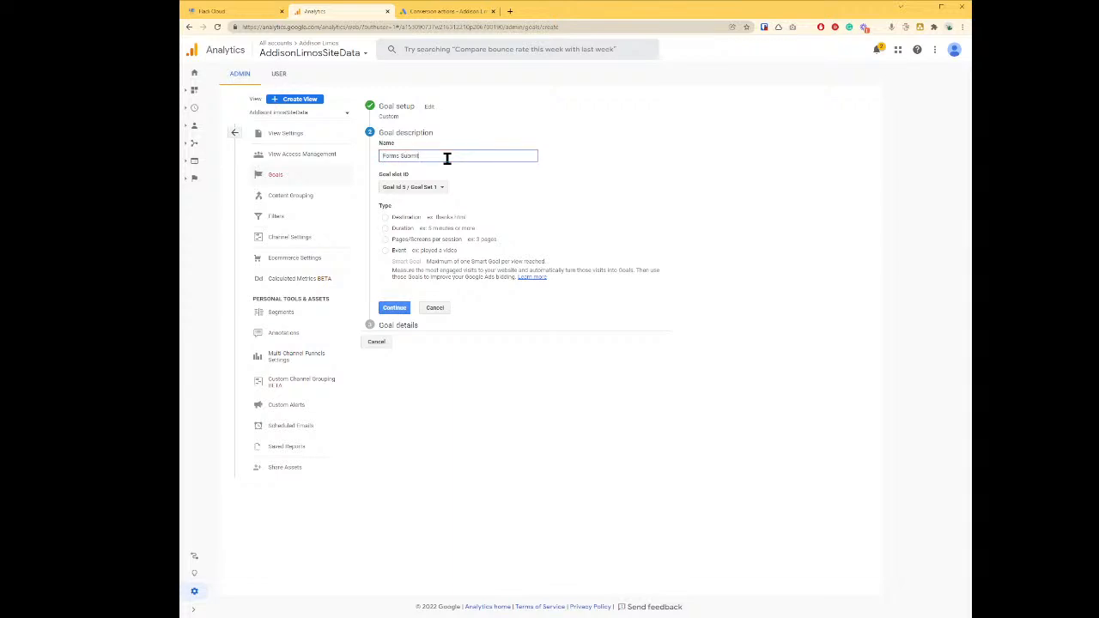
pyautogui.write('Forms Submitted')
pyautogui.click(384, 250)
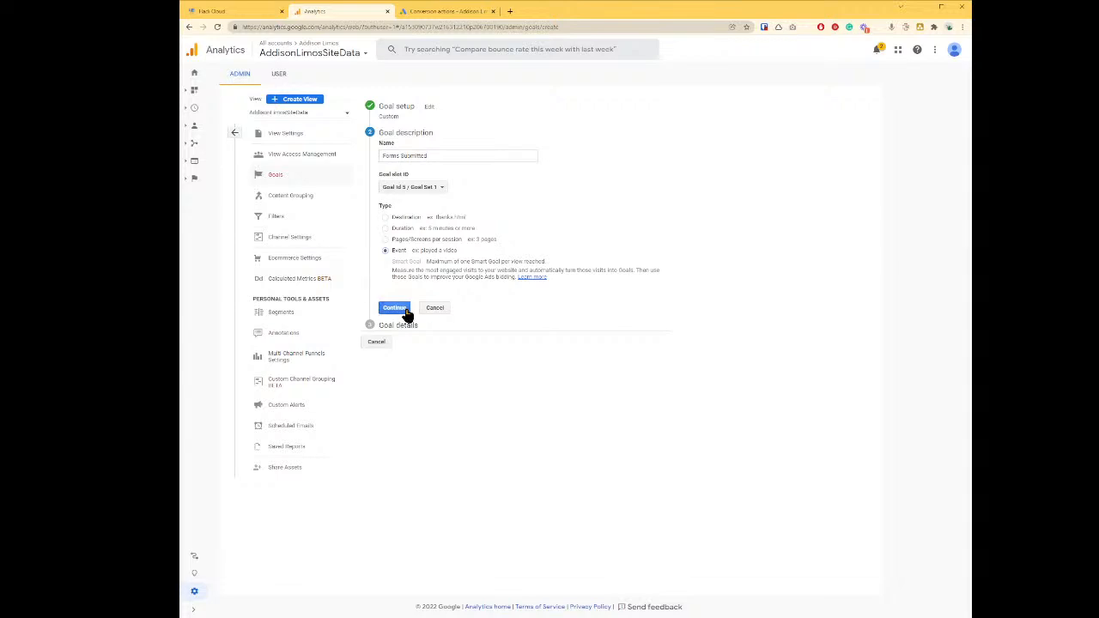
pyautogui.click(395, 308)
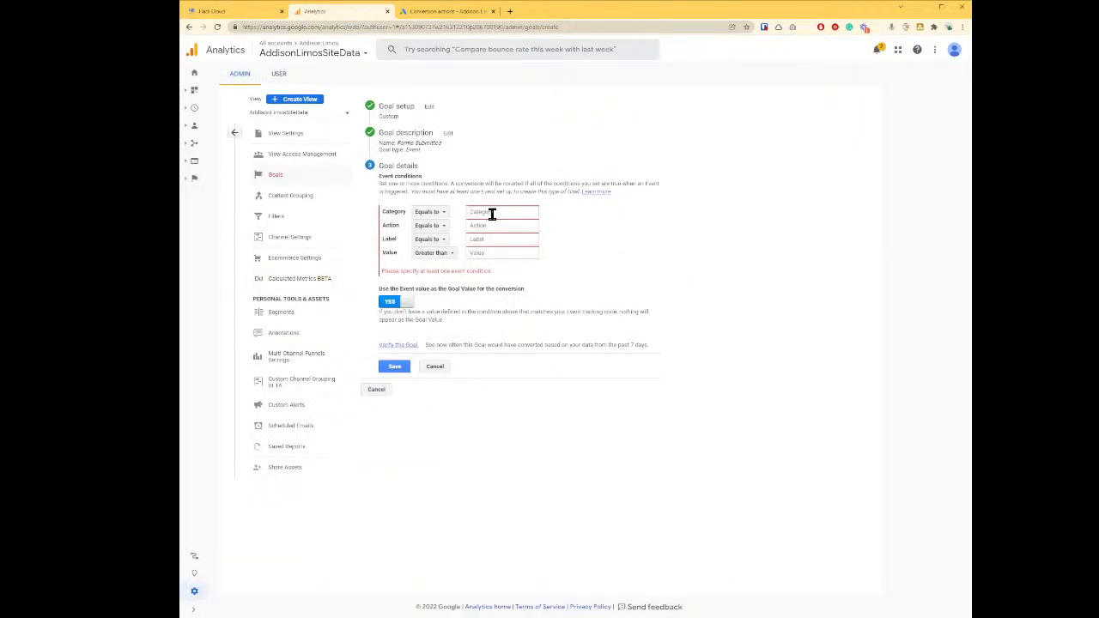
# Step: Set the goal's event conditions to category Forms and action Submitted, and save the goal
pyautogui.write('f')
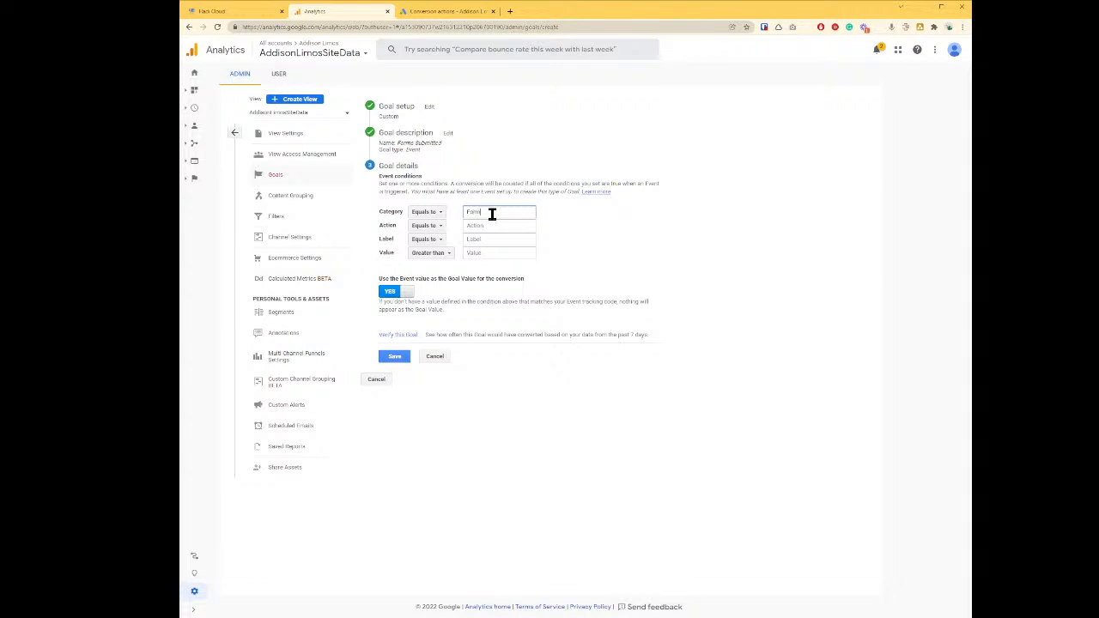
pyautogui.press('Tab')
pyautogui.write('Submitted')
pyautogui.click(515, 214)
pyautogui.click(524, 226)
pyautogui.click(400, 359)
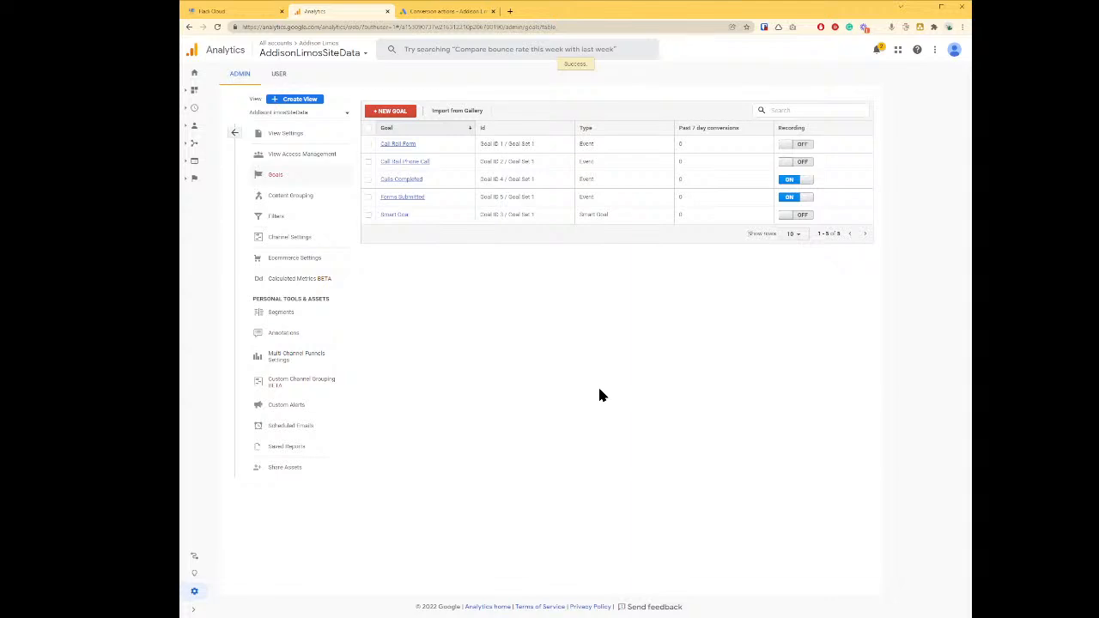
# Step: Switch to Google Ads and start a new conversion action
pyautogui.click(468, 12)
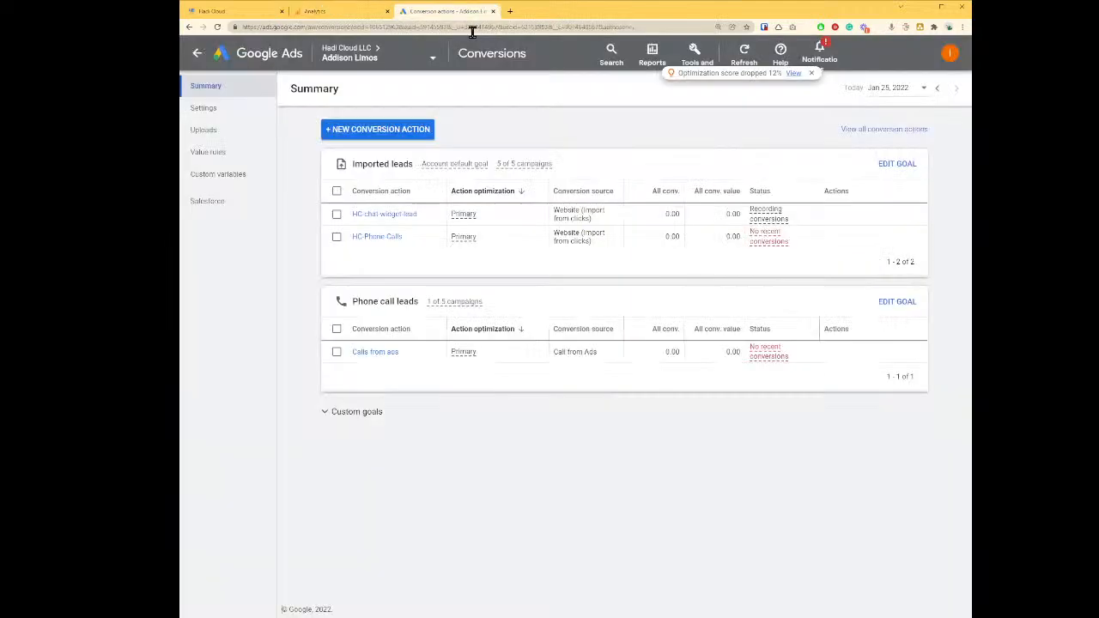
pyautogui.click(400, 133)
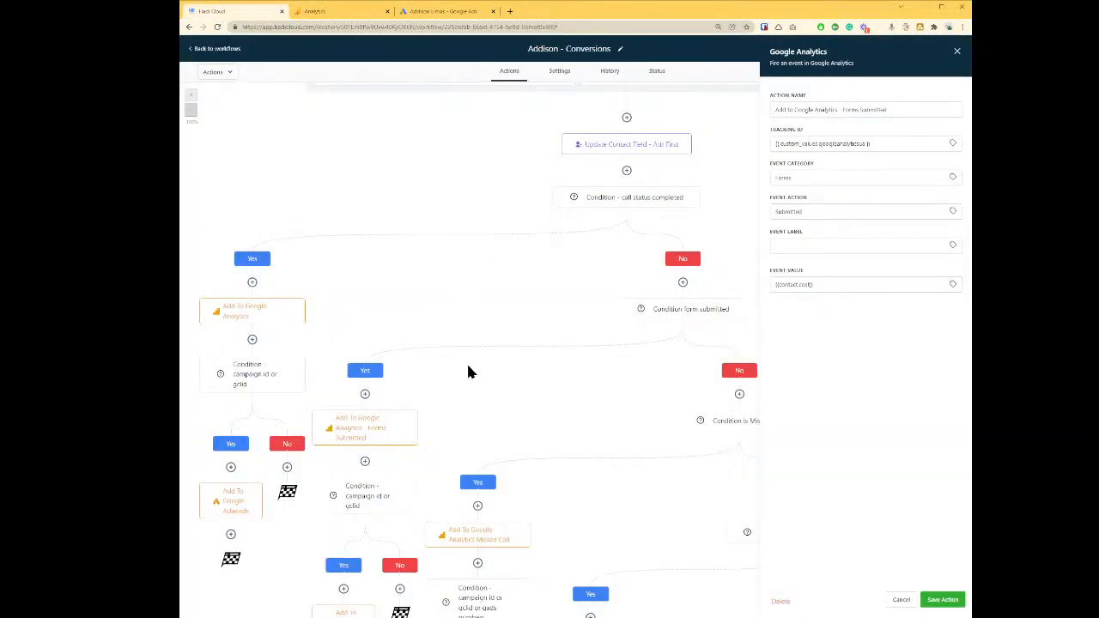
# Step: Return to the Addison - Conversions workflow and set the first segment of the form-submitted branch's campaign condition to campaign_id is not empty
pyautogui.scroll(-3, 515, 377)
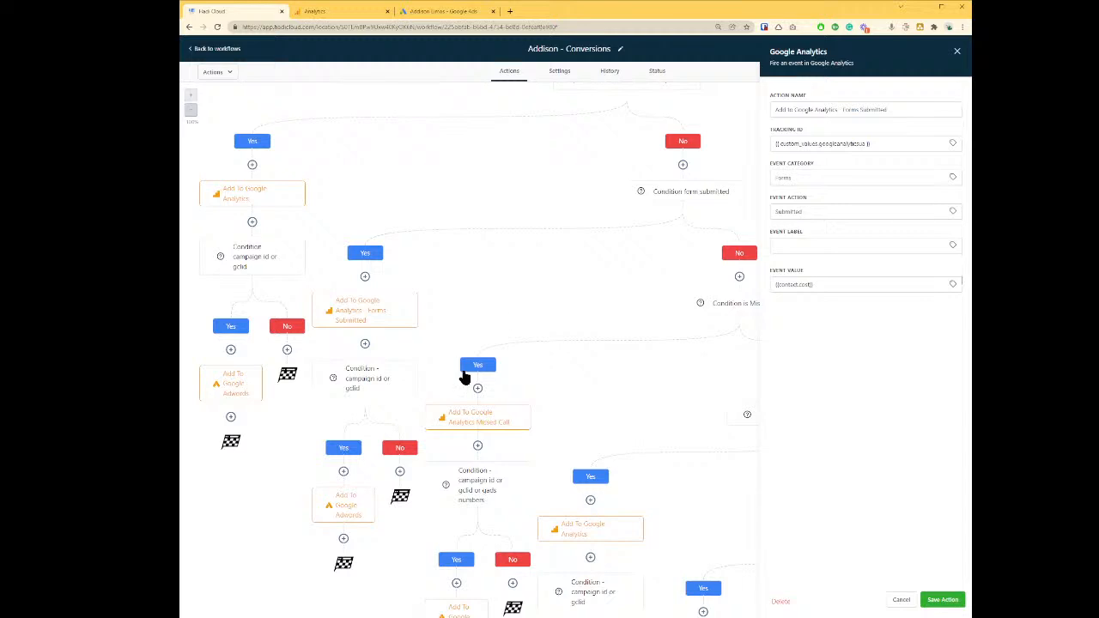
pyautogui.click(360, 376)
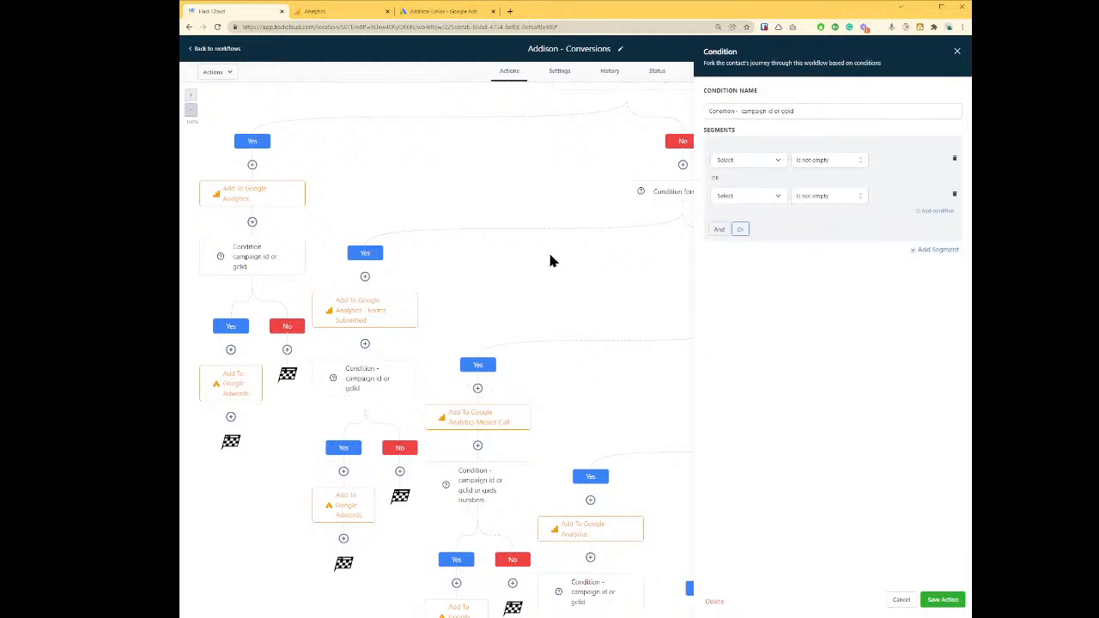
pyautogui.scroll(2, 532, 253)
pyautogui.scroll(-1, 429, 386)
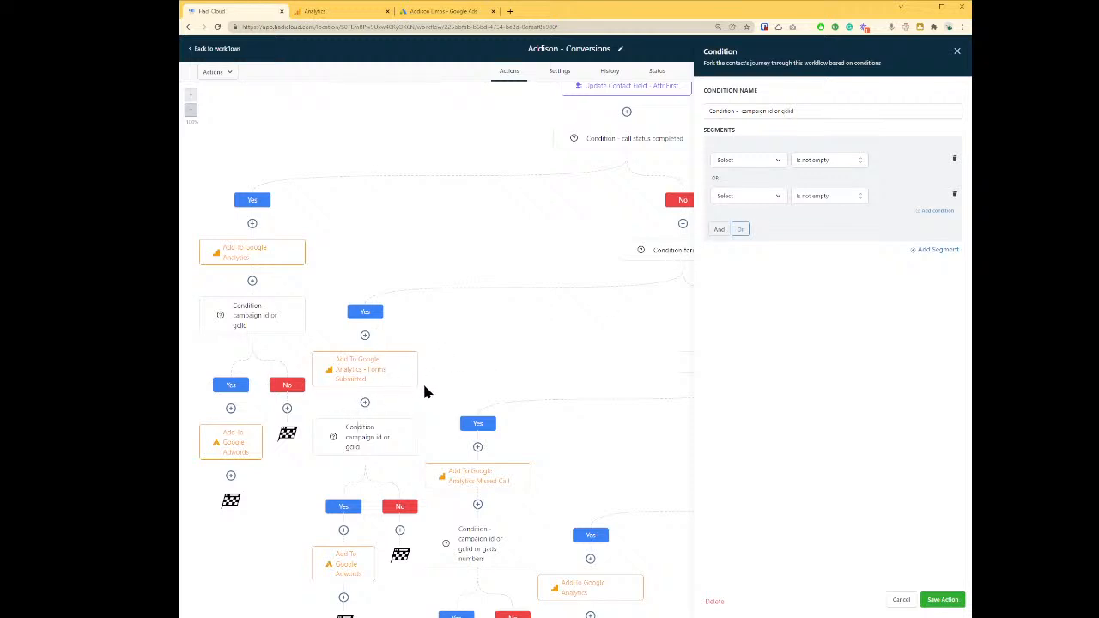
pyautogui.scroll(-1, 449, 375)
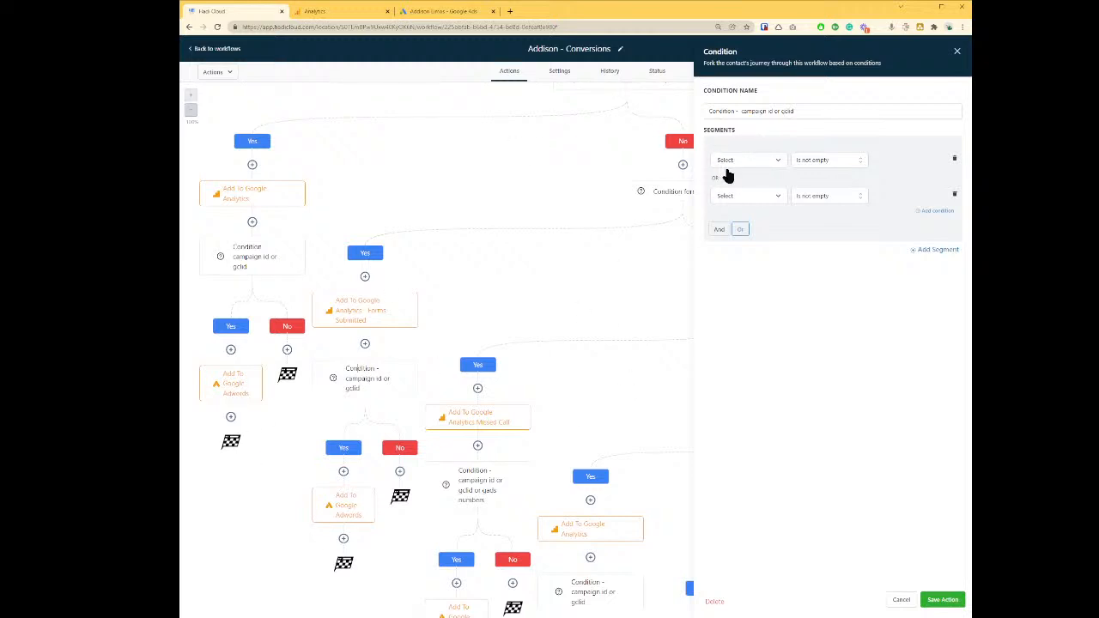
pyautogui.click(768, 161)
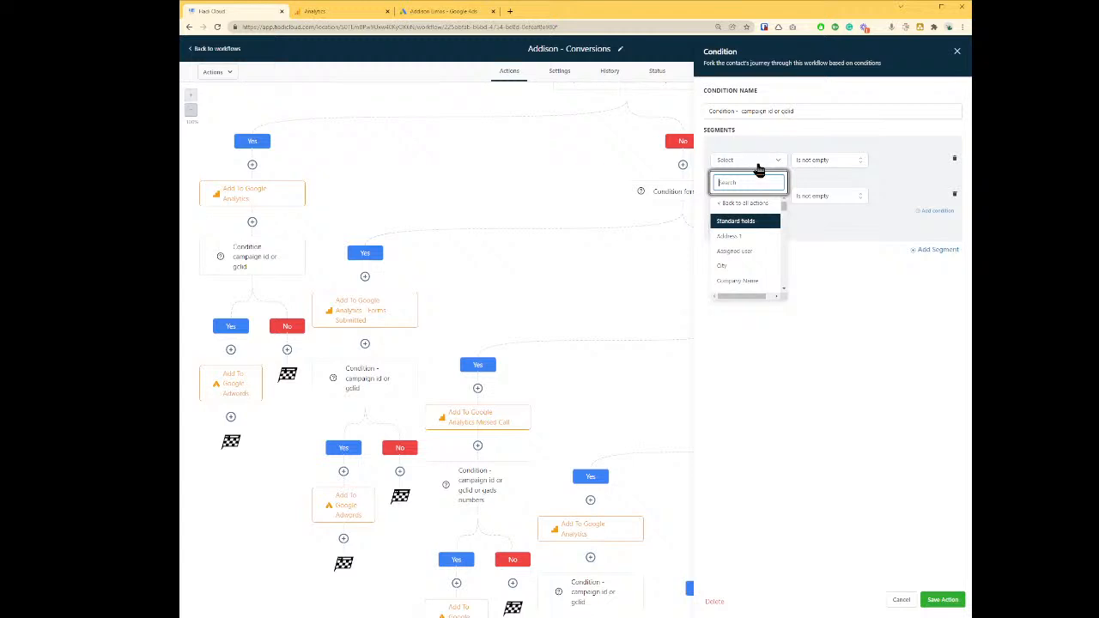
pyautogui.write('ca')
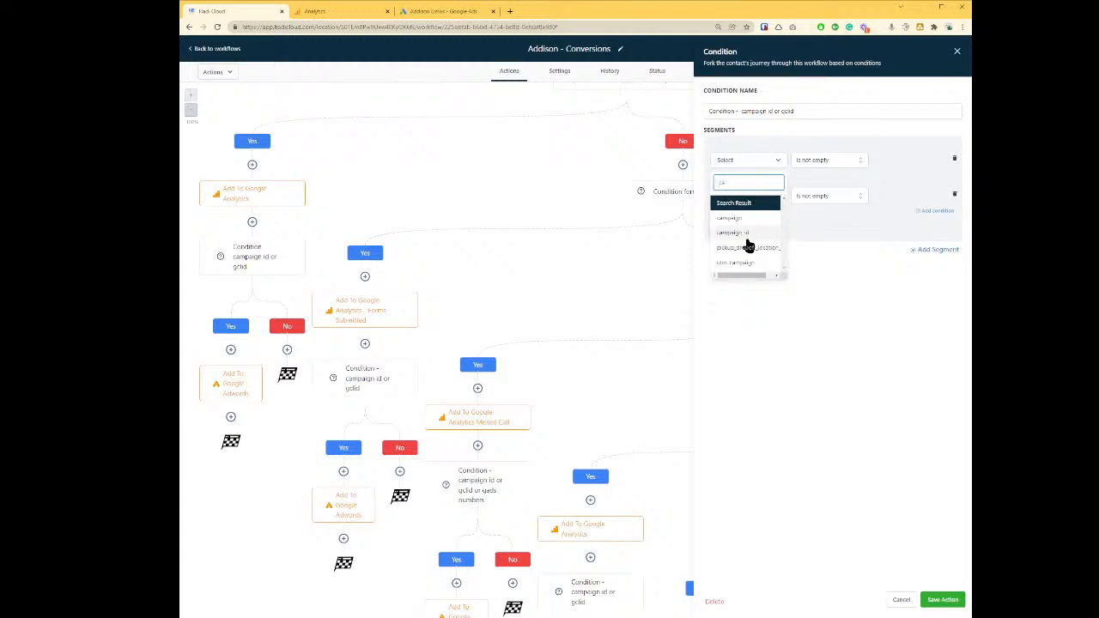
pyautogui.click(748, 247)
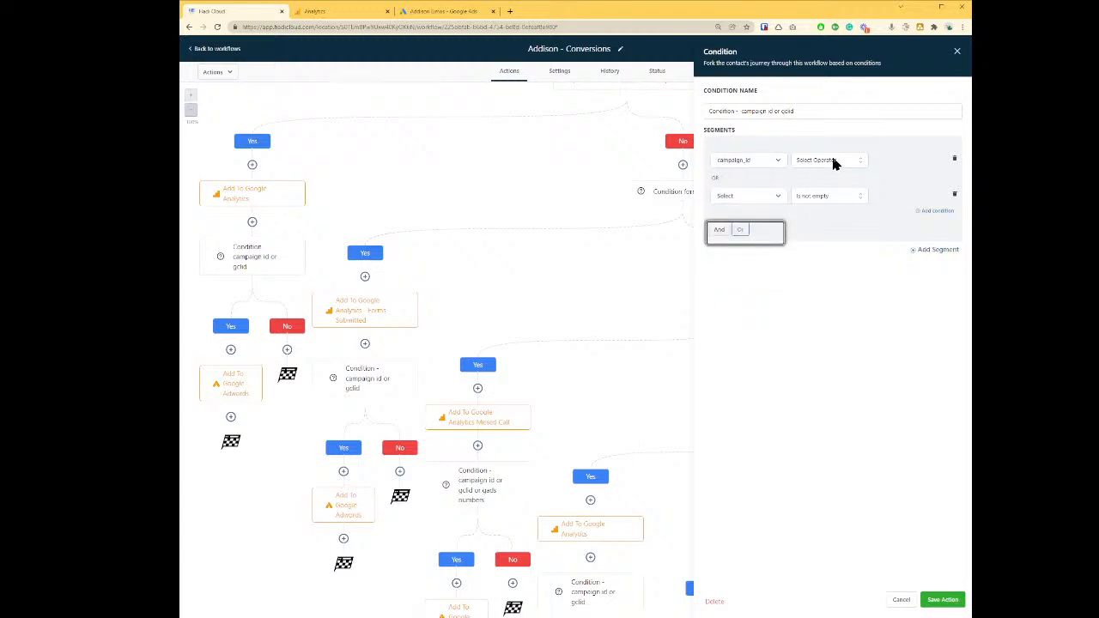
pyautogui.click(831, 161)
pyautogui.click(812, 243)
# Step: Set the condition's second segment to contact_gclid is not empty, and save the condition and the workflow
pyautogui.click(757, 199)
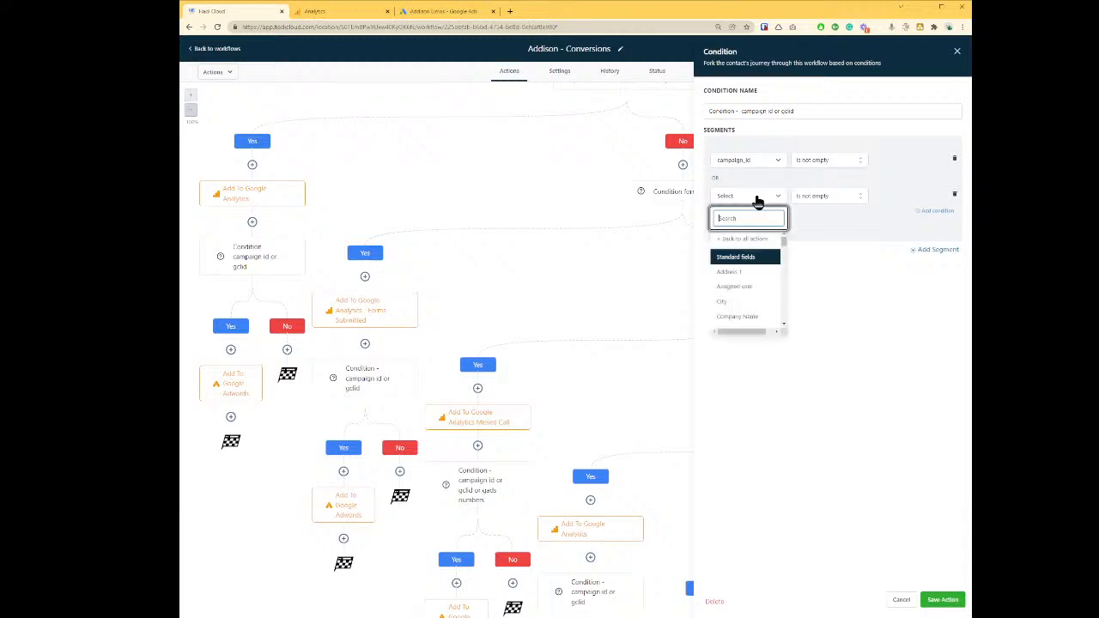
pyautogui.write('gc')
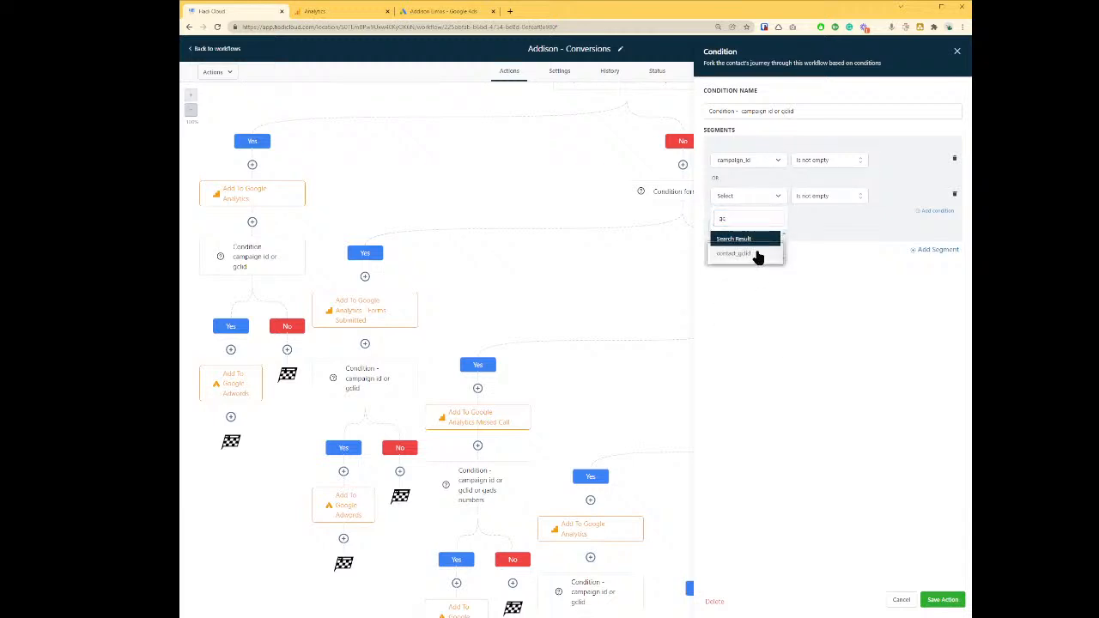
pyautogui.click(757, 254)
pyautogui.click(854, 198)
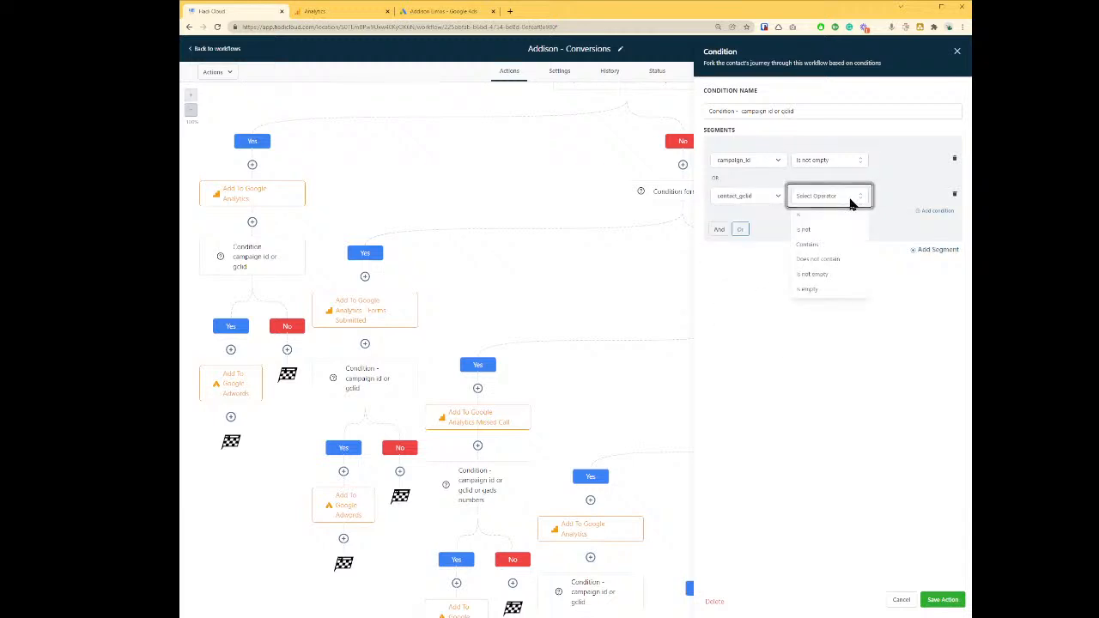
pyautogui.click(829, 275)
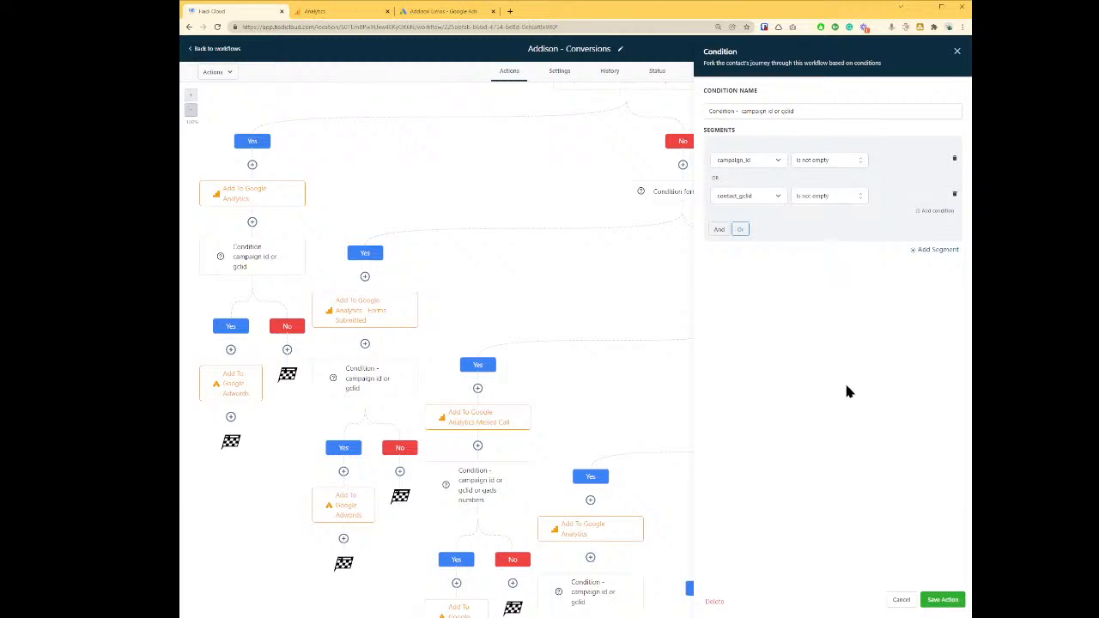
pyautogui.click(942, 599)
pyautogui.click(951, 49)
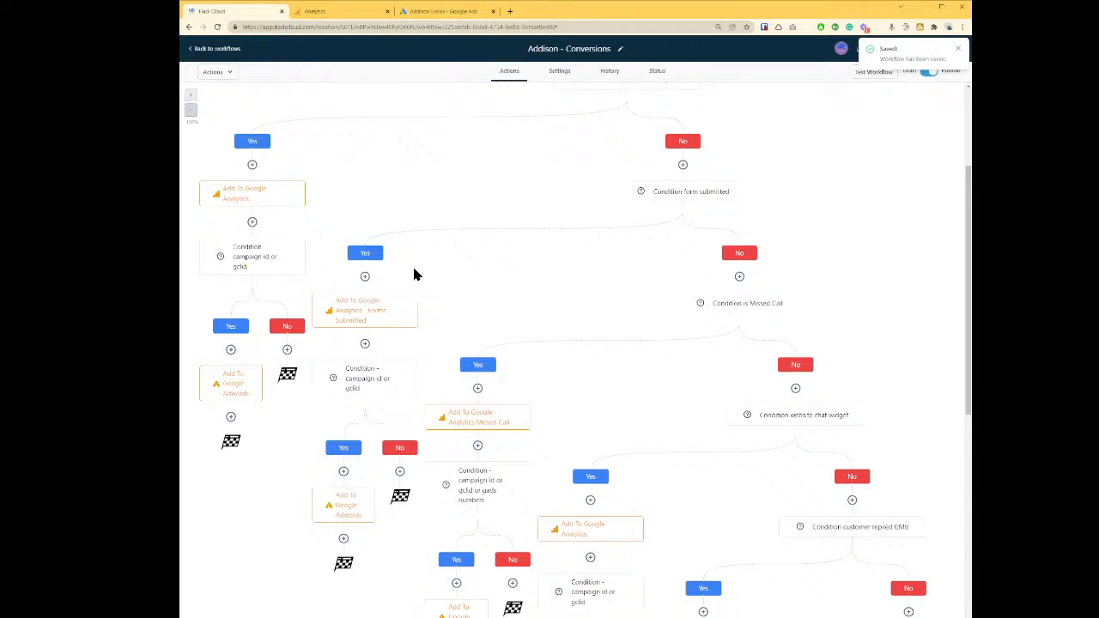
# Step: Set the form-submitted branch's Google Adwords action to conversion type Other and copy its conversion name, Submit lead form
pyautogui.click(335, 508)
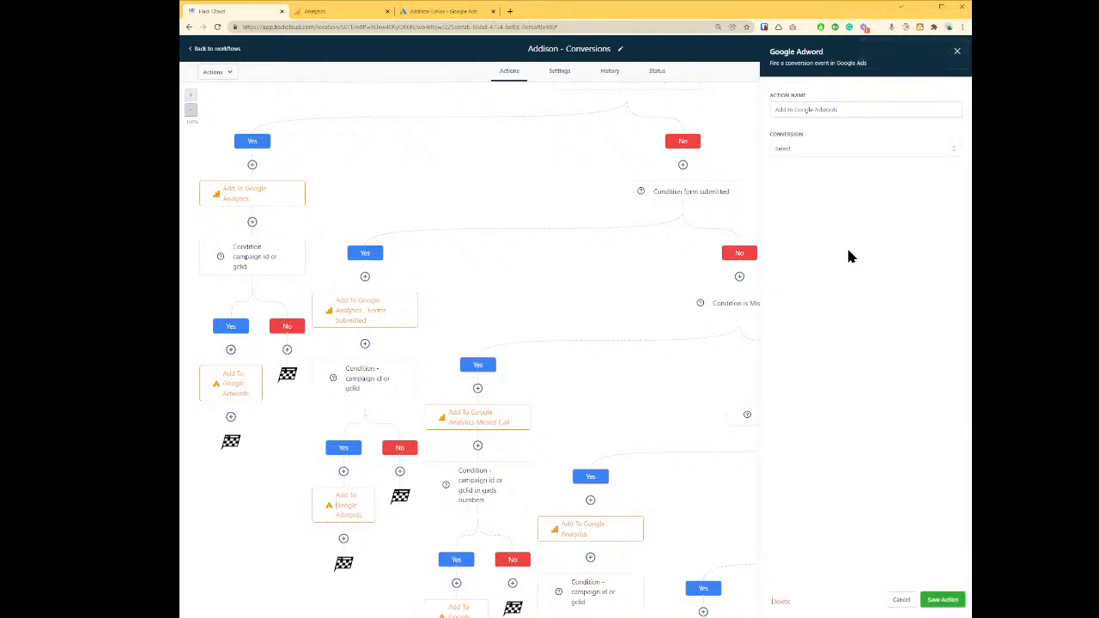
pyautogui.click(814, 148)
pyautogui.click(805, 212)
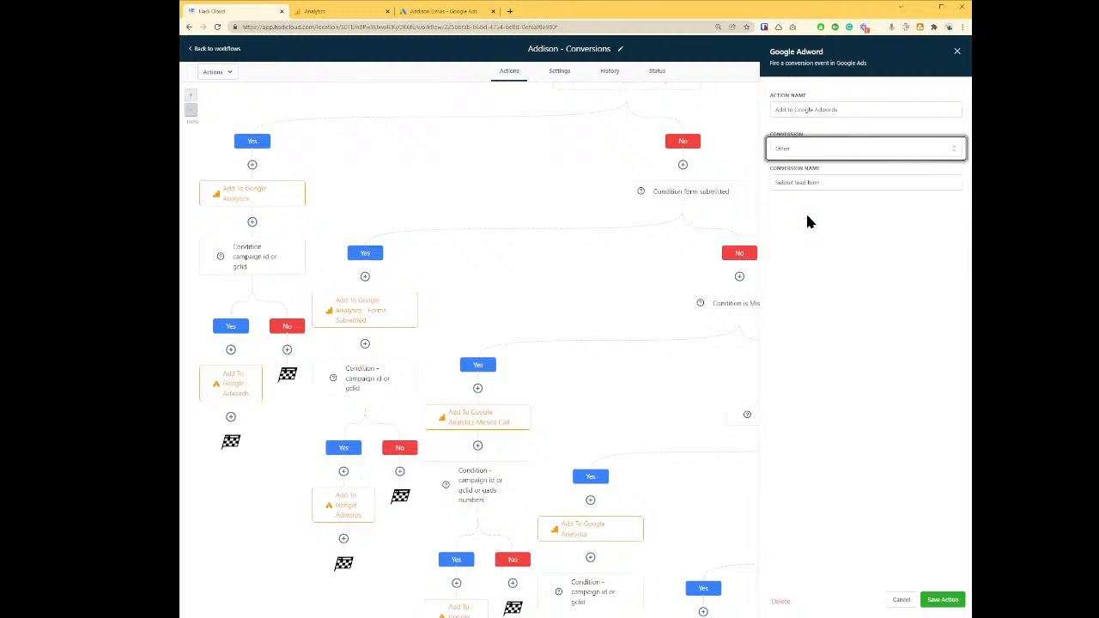
pyautogui.moveTo(852, 182); pyautogui.dragTo(760, 191)
pyautogui.click(906, 304)
pyautogui.click(866, 184)
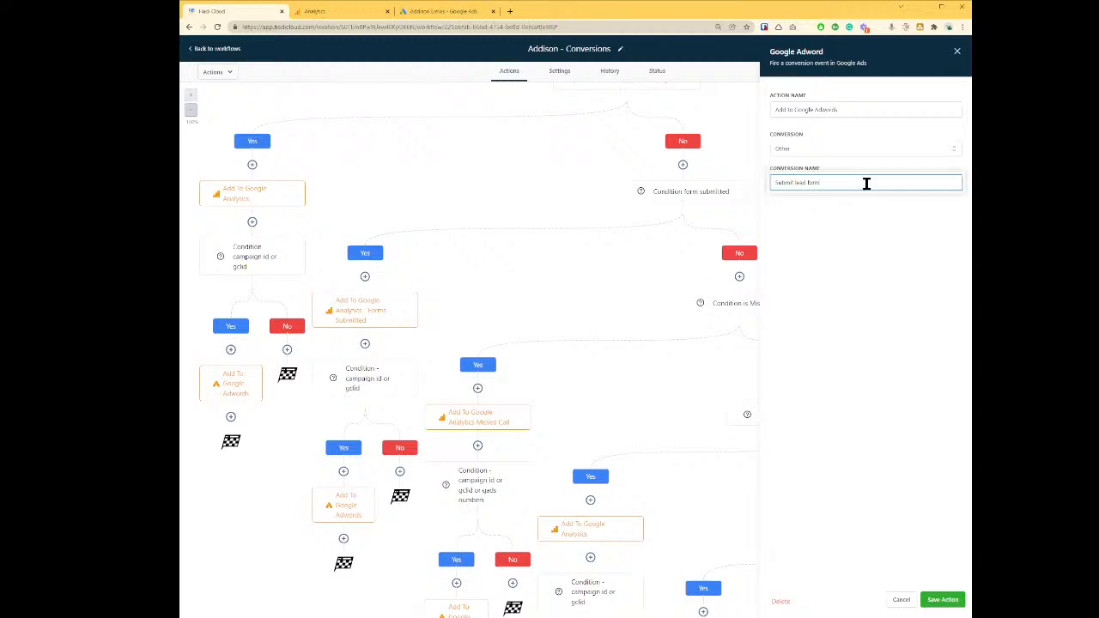
pyautogui.moveTo(866, 184); pyautogui.dragTo(706, 196)
pyautogui.hotkey('ctrl', 'c')
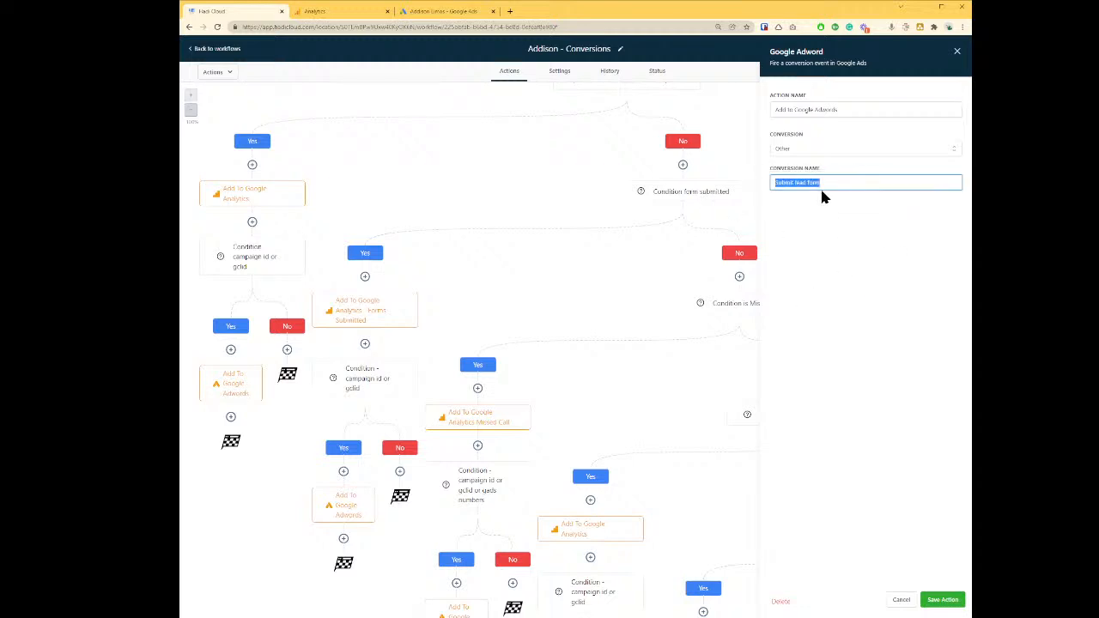
# Step: Switch to Google Ads and continue the new conversion action with Other data sources or CRMs, tracking conversions from clicks
pyautogui.hotkey('ctrl', 'Tab')
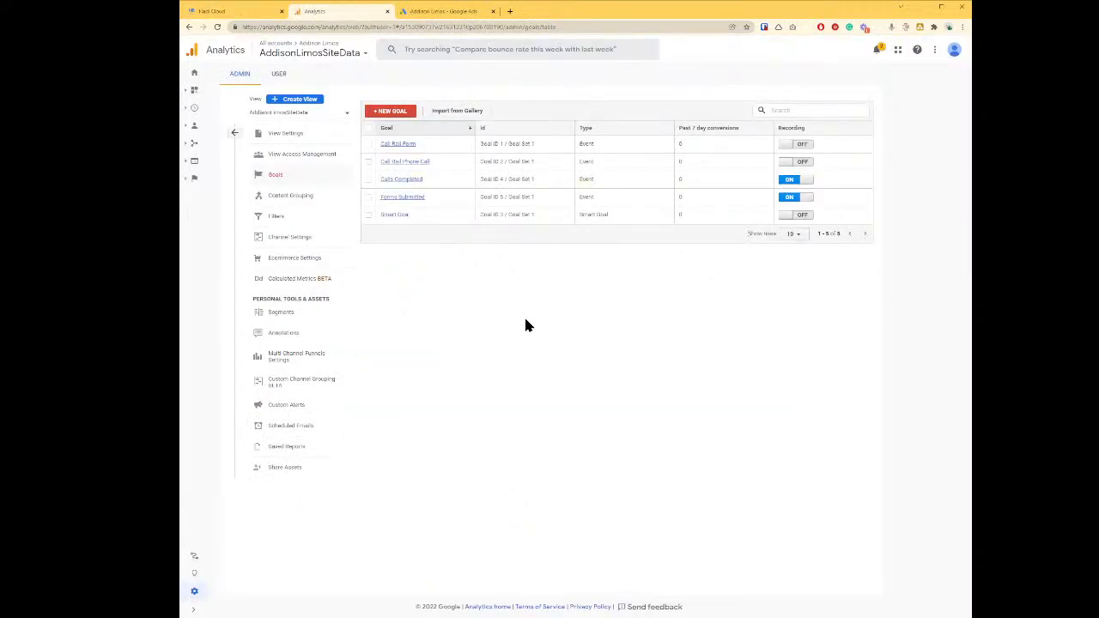
pyautogui.hotkey('ctrl', 'Tab')
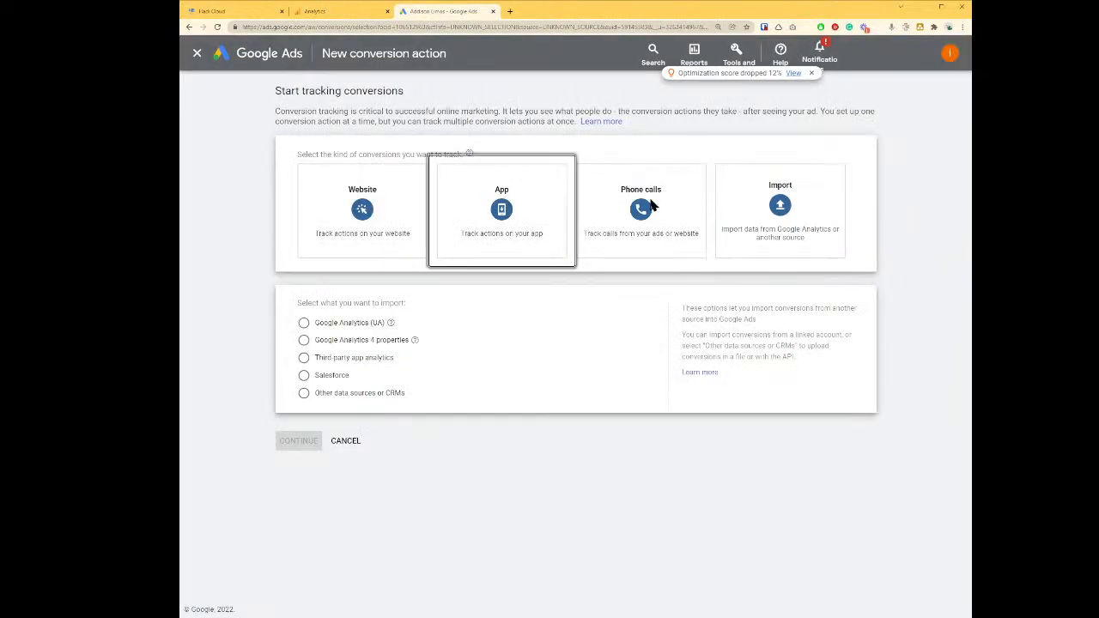
pyautogui.click(350, 393)
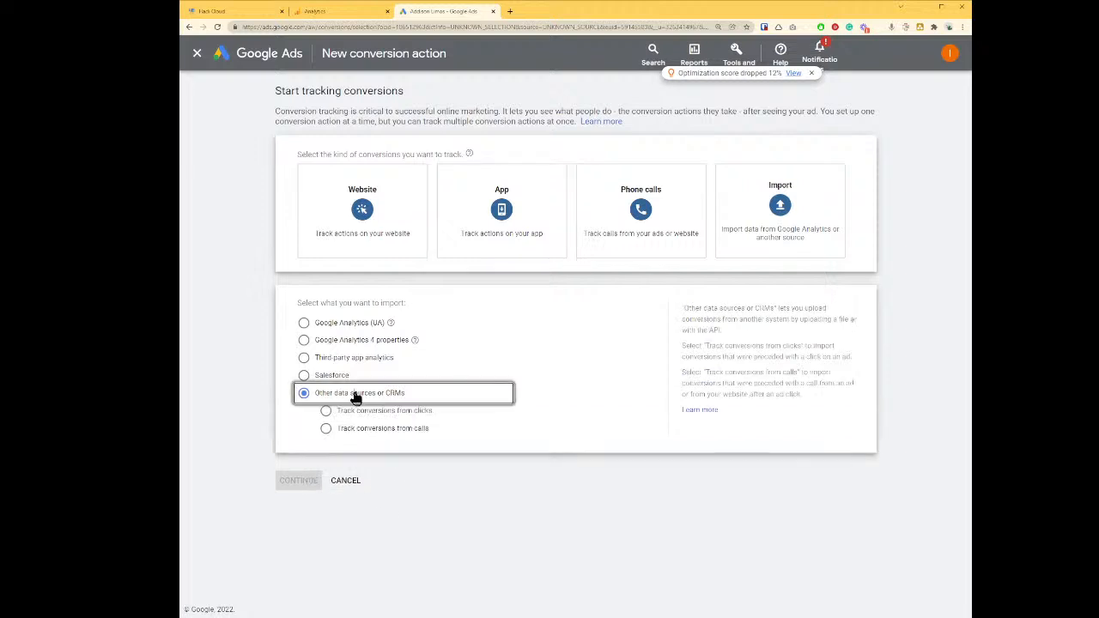
pyautogui.click(421, 411)
pyautogui.click(394, 429)
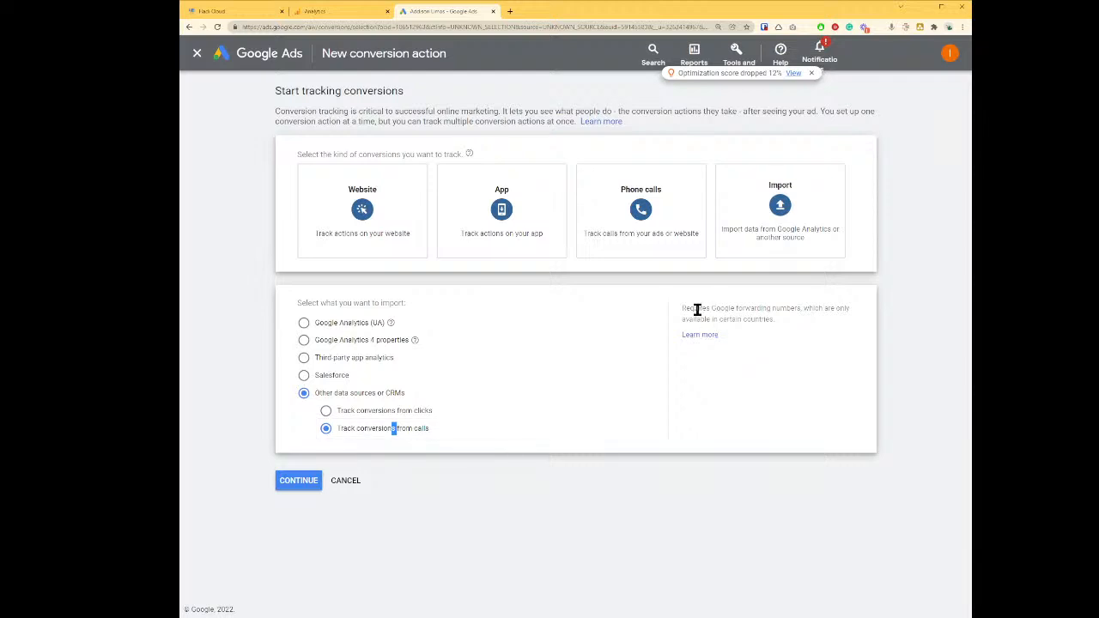
pyautogui.moveTo(690, 308); pyautogui.dragTo(697, 343)
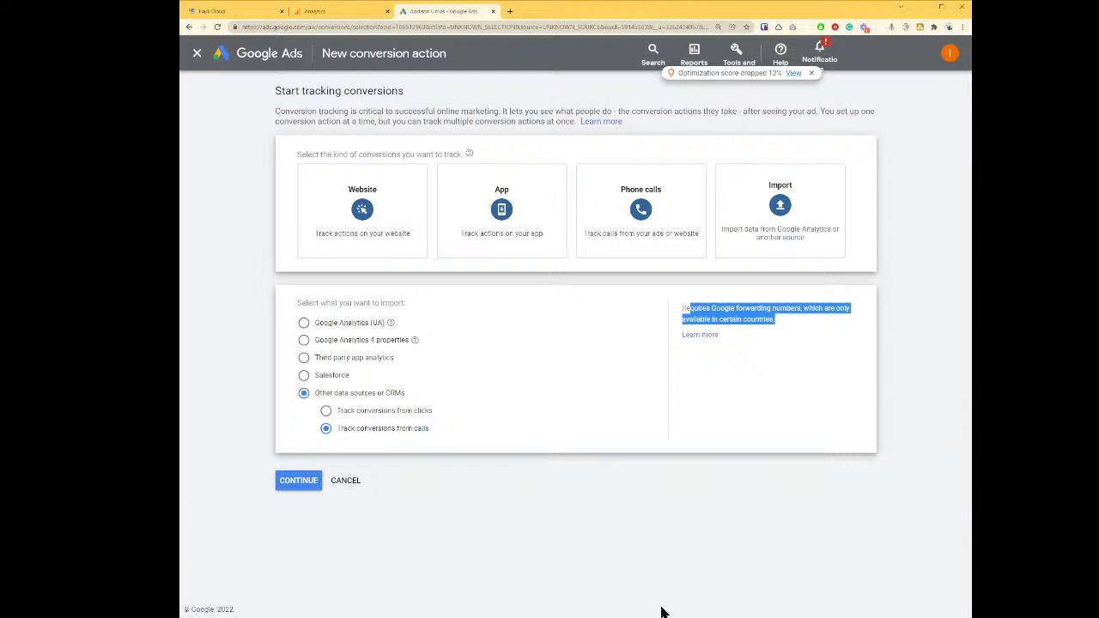
pyautogui.click(371, 427)
pyautogui.click(375, 414)
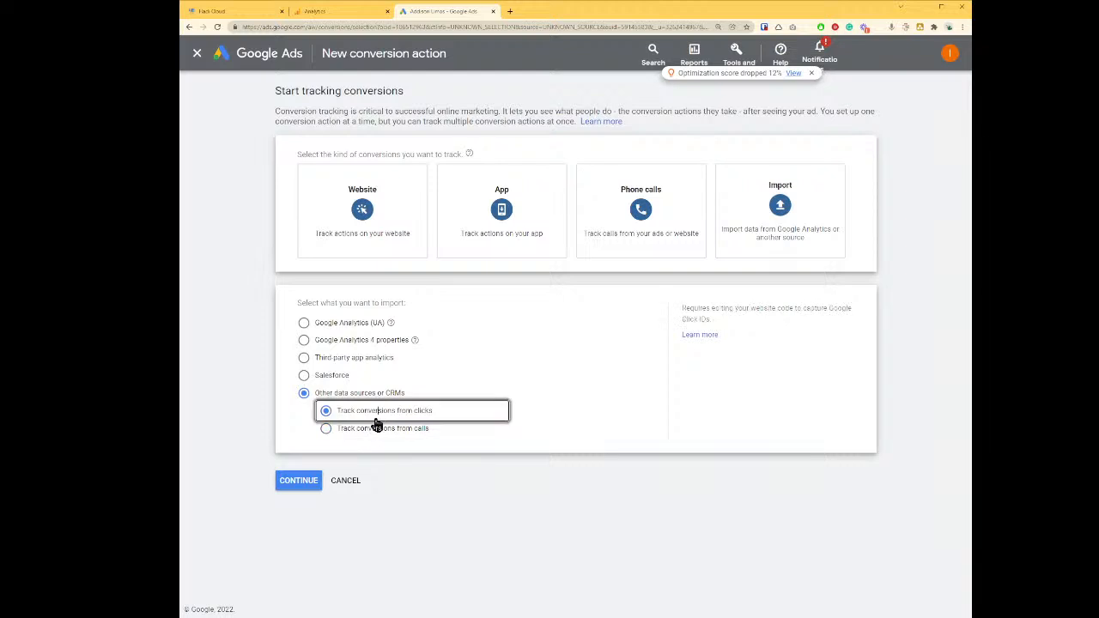
pyautogui.click(296, 482)
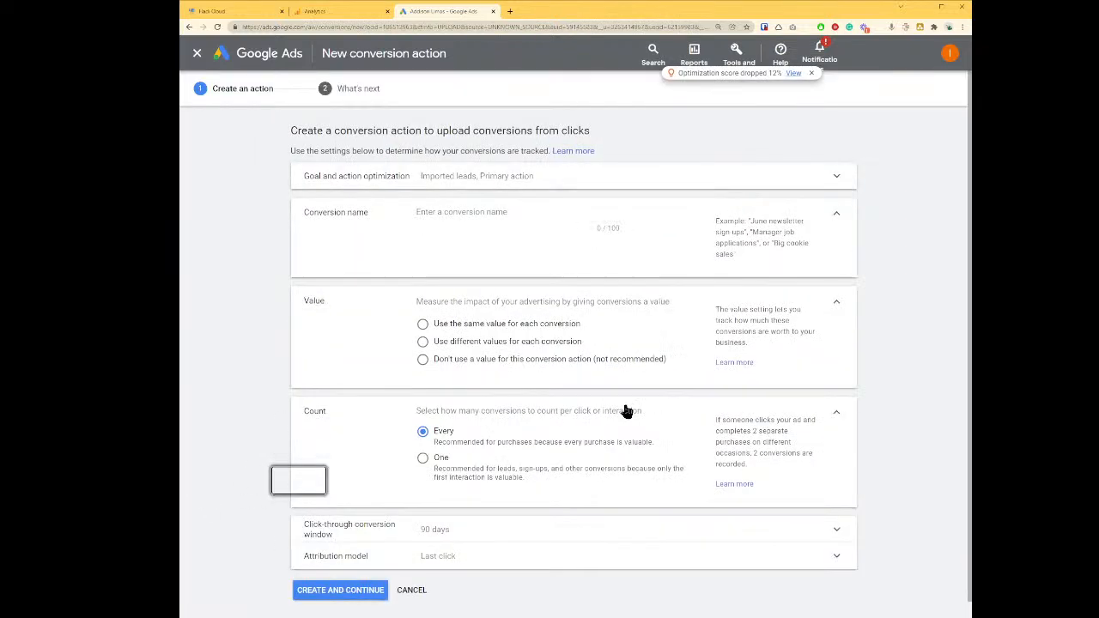
# Step: Name the conversion action Submit lead form and use different values for each conversion with a default of 65 US dollars
pyautogui.click(515, 211)
pyautogui.hotkey('ctrl', 'v')
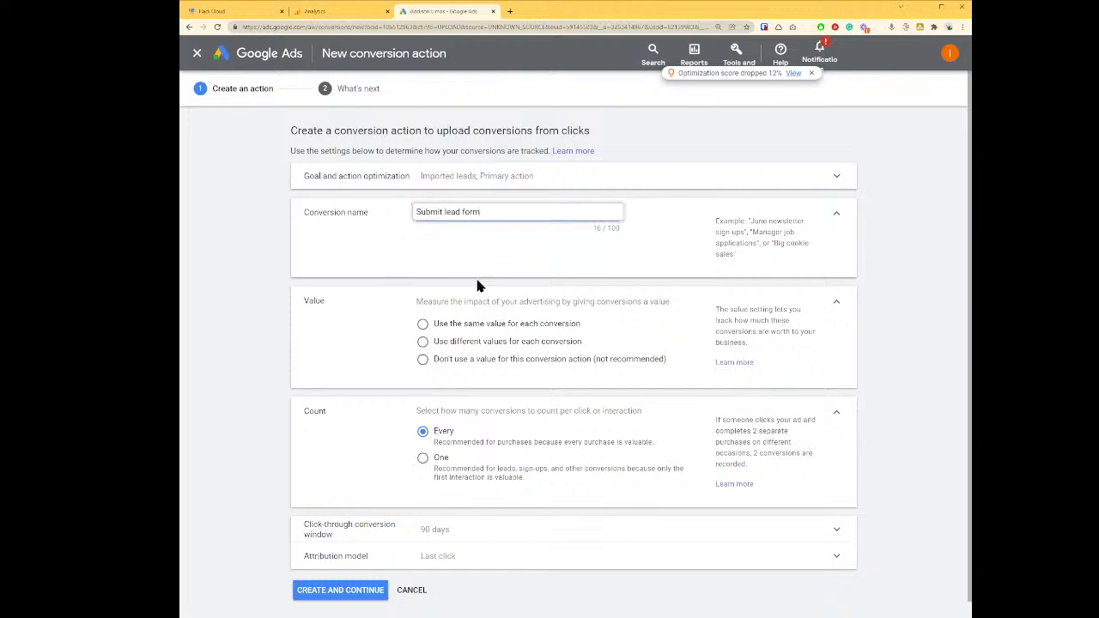
pyautogui.click(479, 342)
pyautogui.click(523, 393)
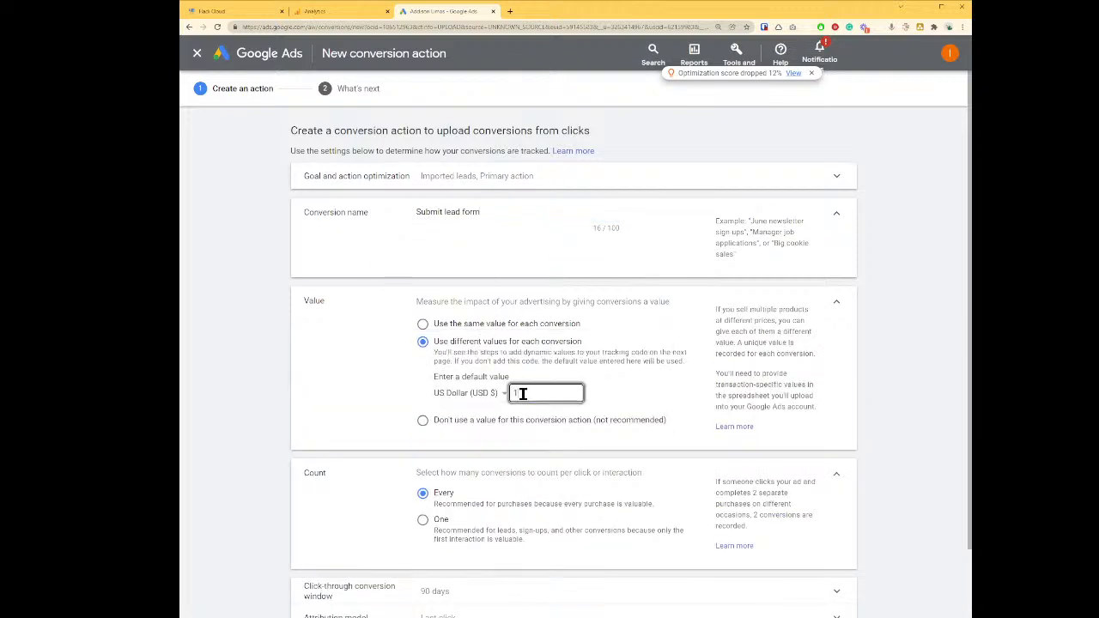
pyautogui.press('BackSpace')
pyautogui.write('65')
# Step: Set the count to One and the attribution model to First click, and finish creating the conversion action
pyautogui.scroll(-2, 554, 468)
pyautogui.click(439, 442)
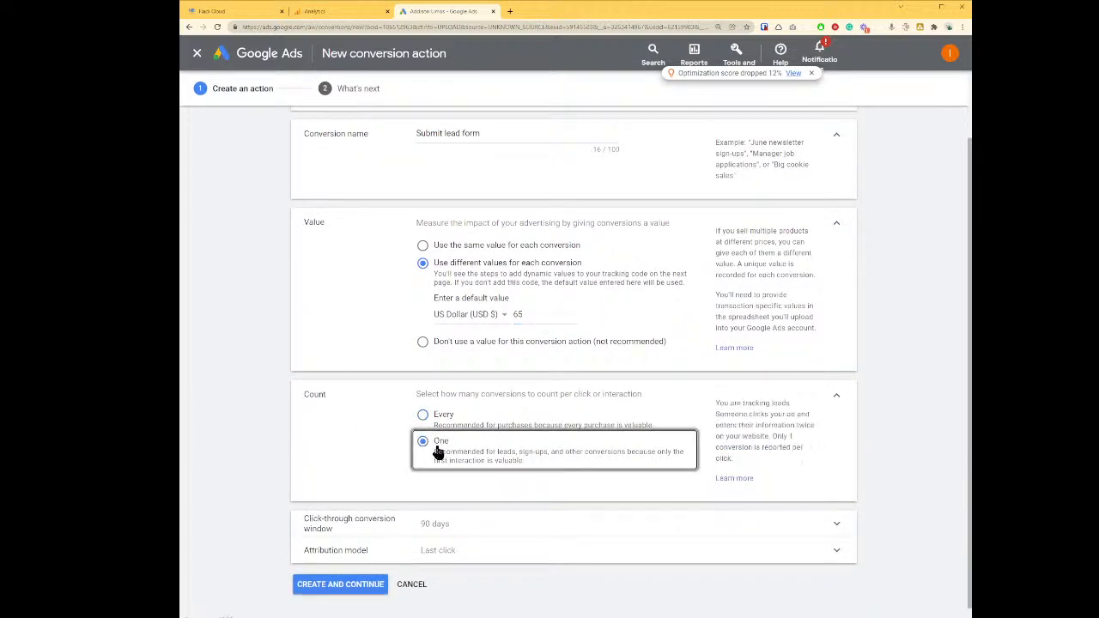
pyautogui.click(501, 556)
pyautogui.scroll(-3, 491, 534)
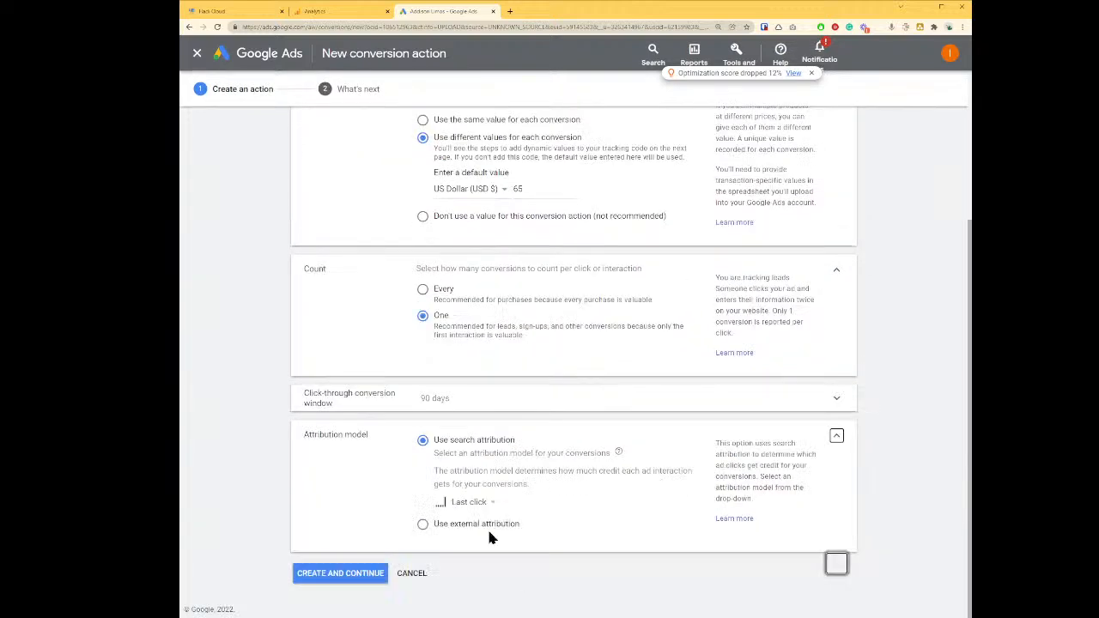
pyautogui.click(478, 500)
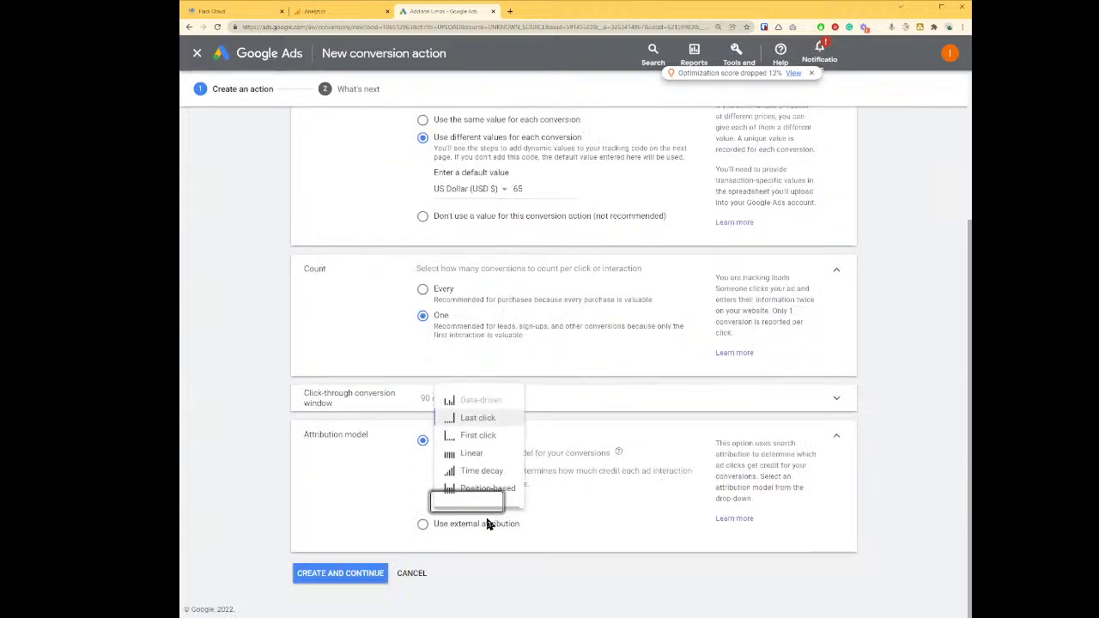
pyautogui.click(496, 436)
pyautogui.click(352, 580)
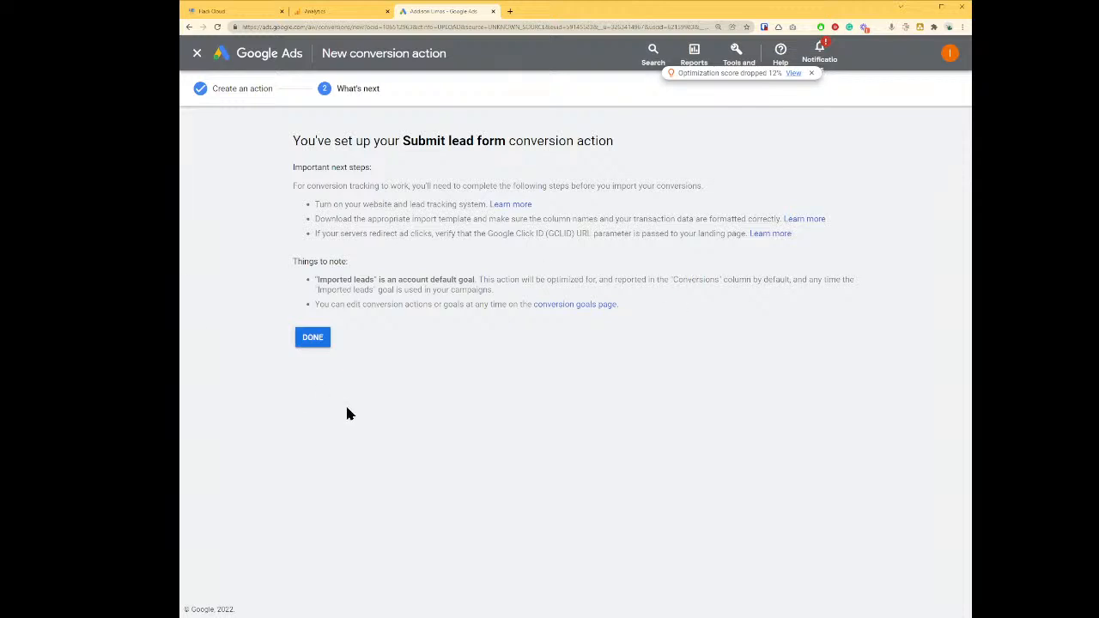
pyautogui.click(314, 341)
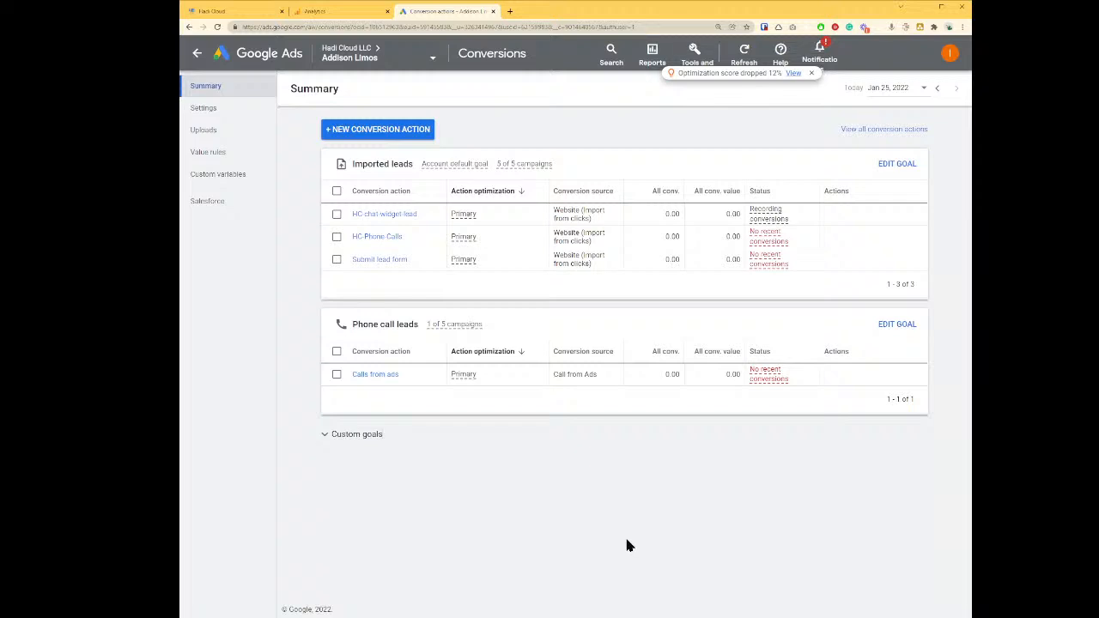
# Step: Return to the workflow and save the form-submitted branch's Google Adwords action and the workflow
pyautogui.hotkey('ctrl', 'Tab')
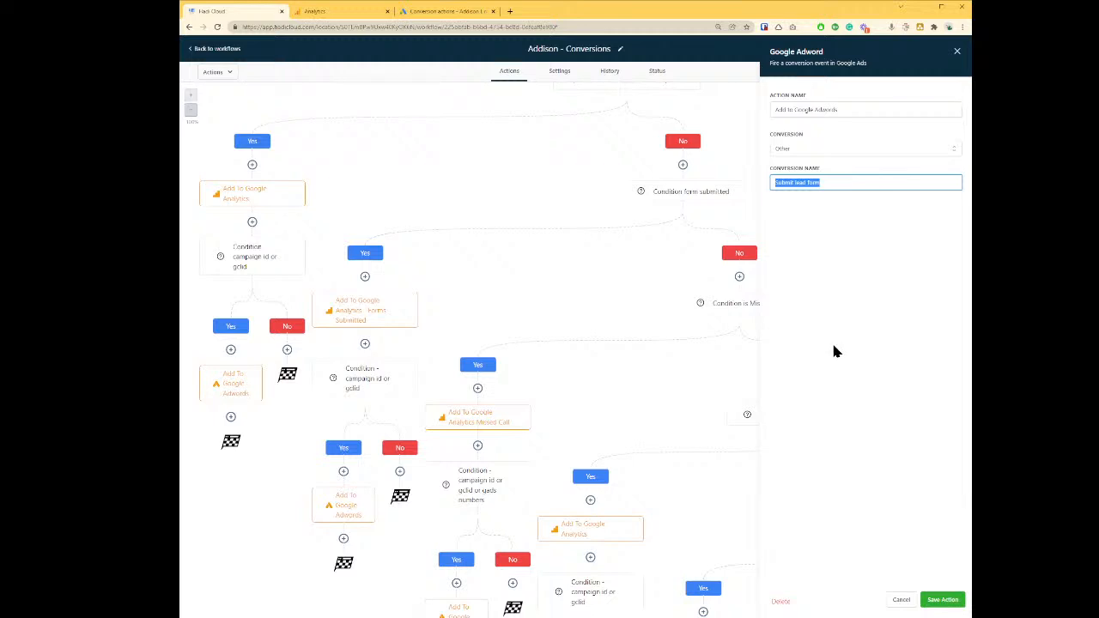
pyautogui.click(941, 599)
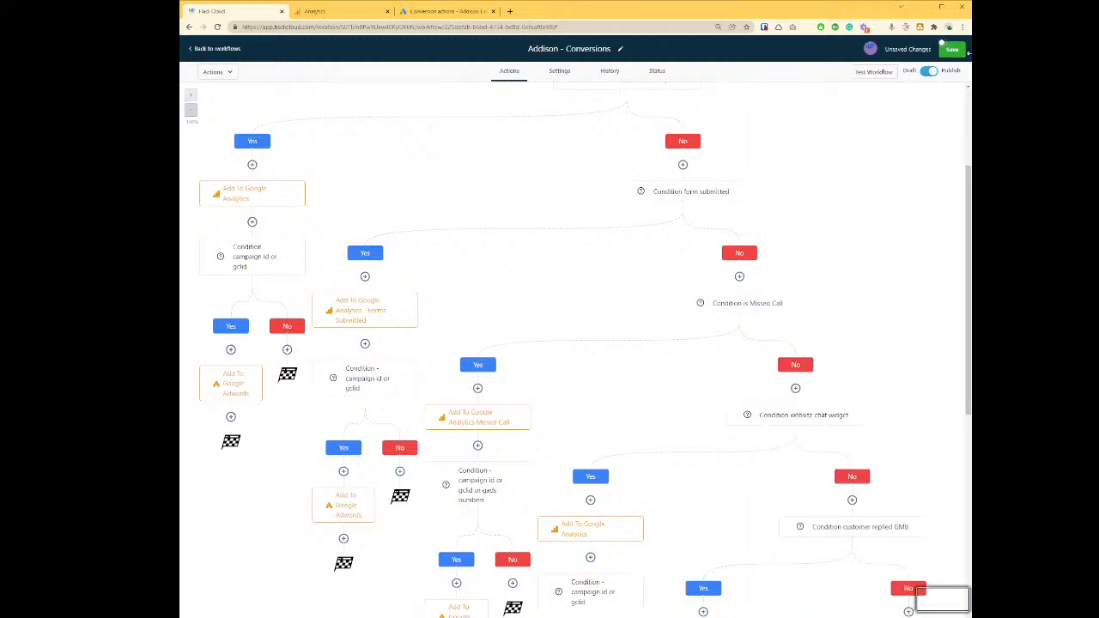
pyautogui.click(959, 52)
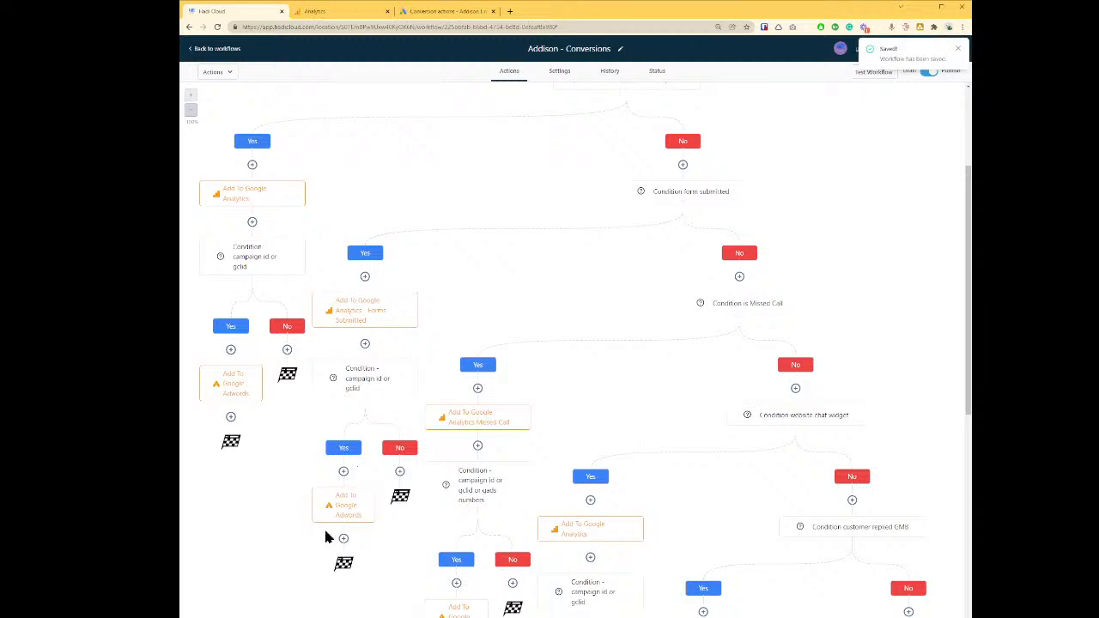
# Step: Compare the form-submitted branch's condition and Google Adwords conversion name with the conversion actions listed in Google Ads, ending back in the workflow
pyautogui.click(368, 380)
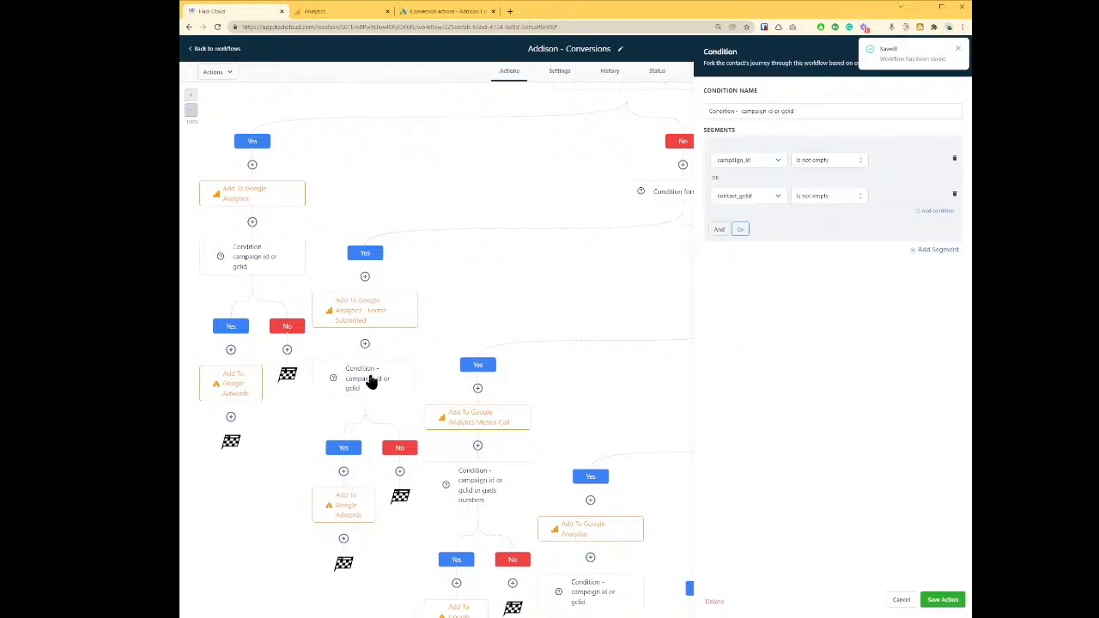
pyautogui.click(357, 507)
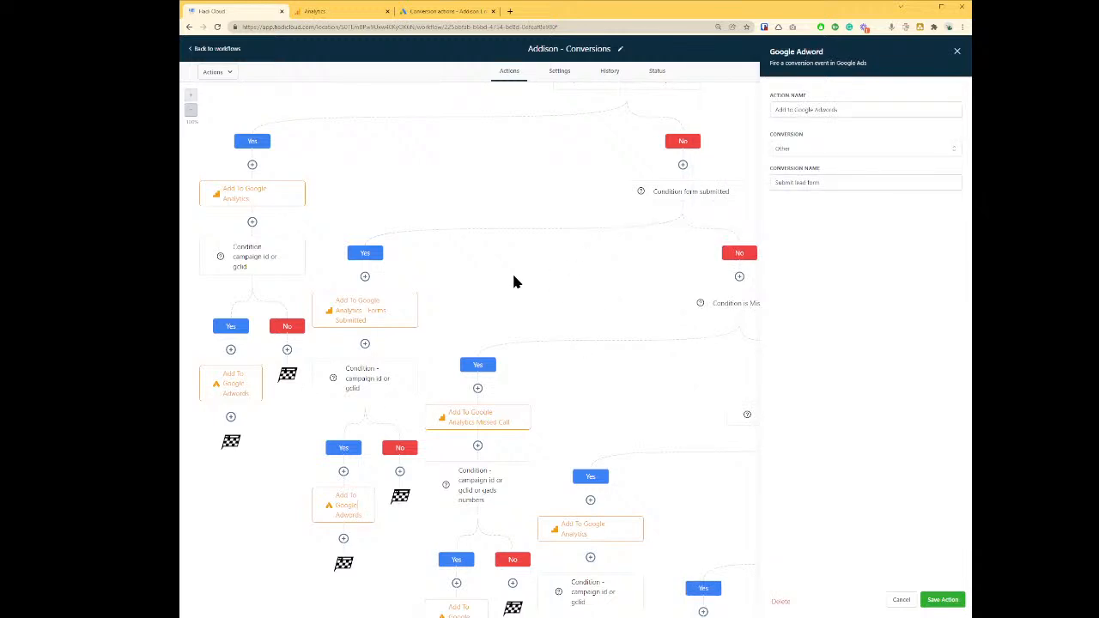
pyautogui.hotkey('ctrl', 'Tab')
pyautogui.hotkey('ctrl', 'Tab')
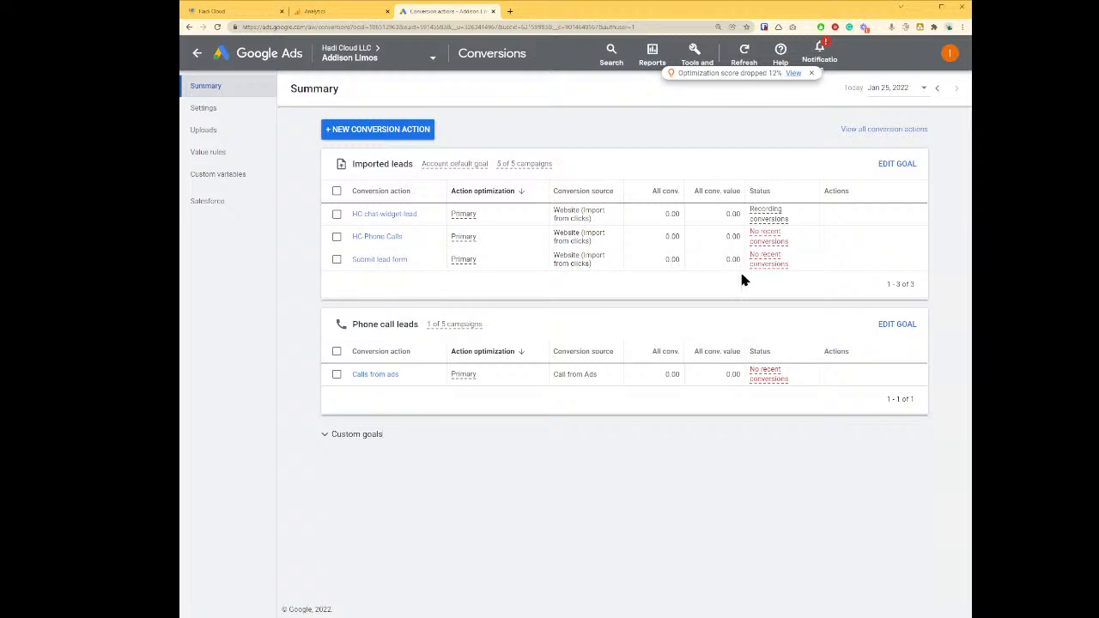
pyautogui.hotkey('ctrl', 'Tab')
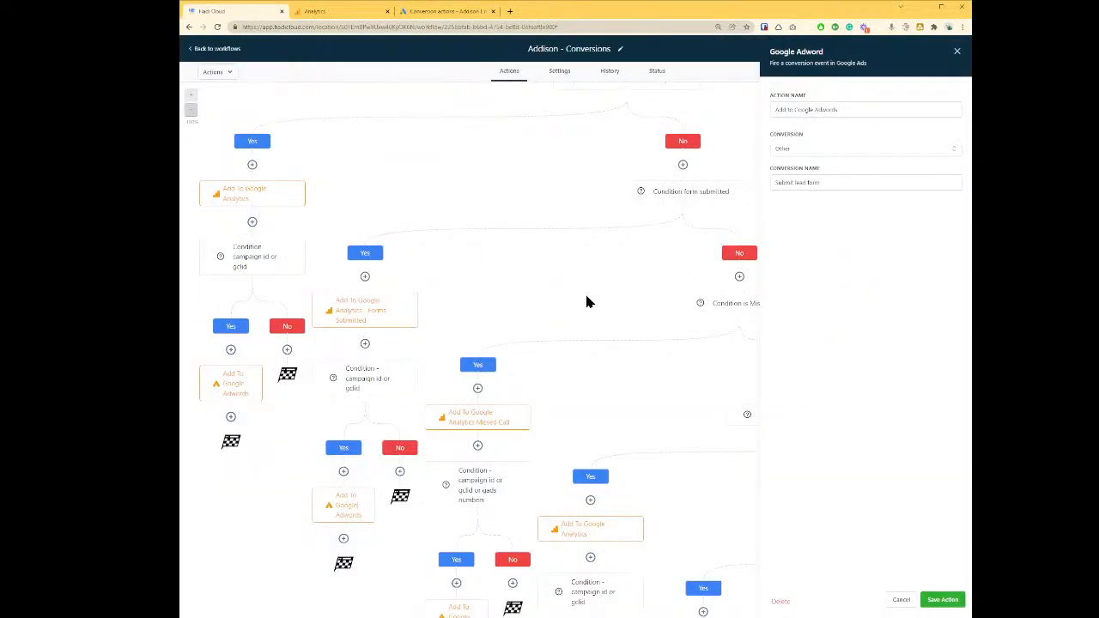
# Step: Save the form-submitted branch's Google Adwords action and save the workflow
pyautogui.scroll(-1, 381, 555)
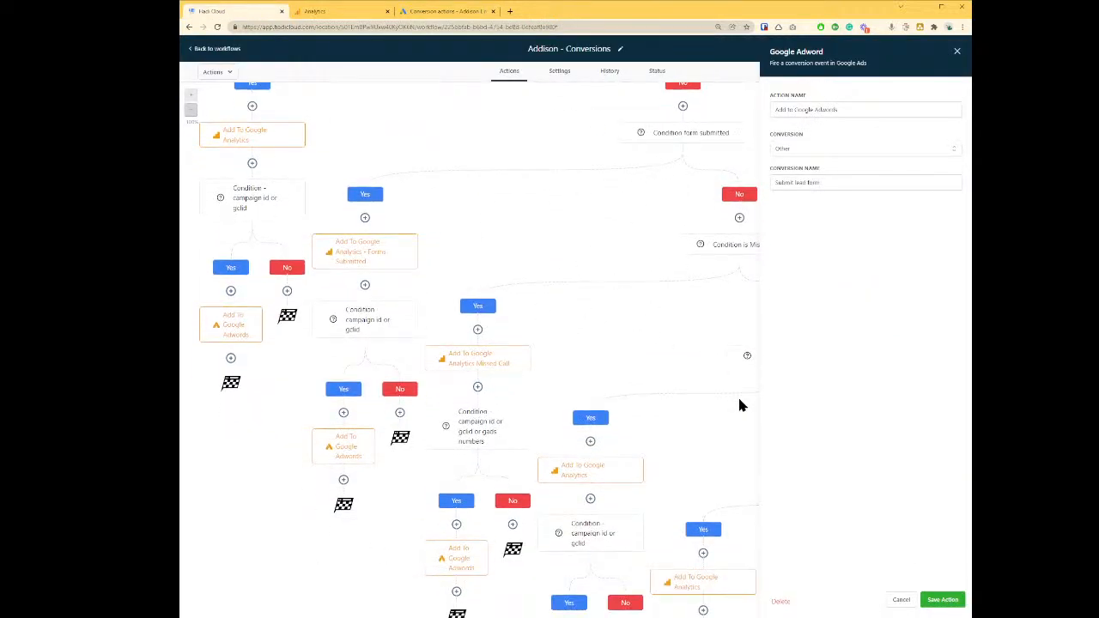
pyautogui.click(941, 599)
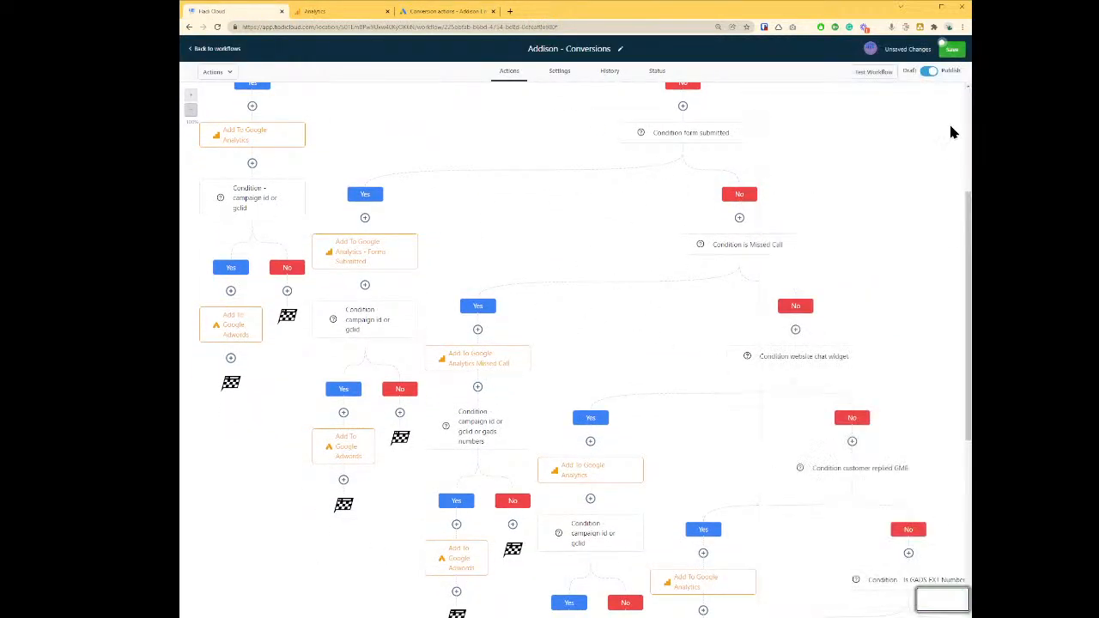
pyautogui.click(950, 51)
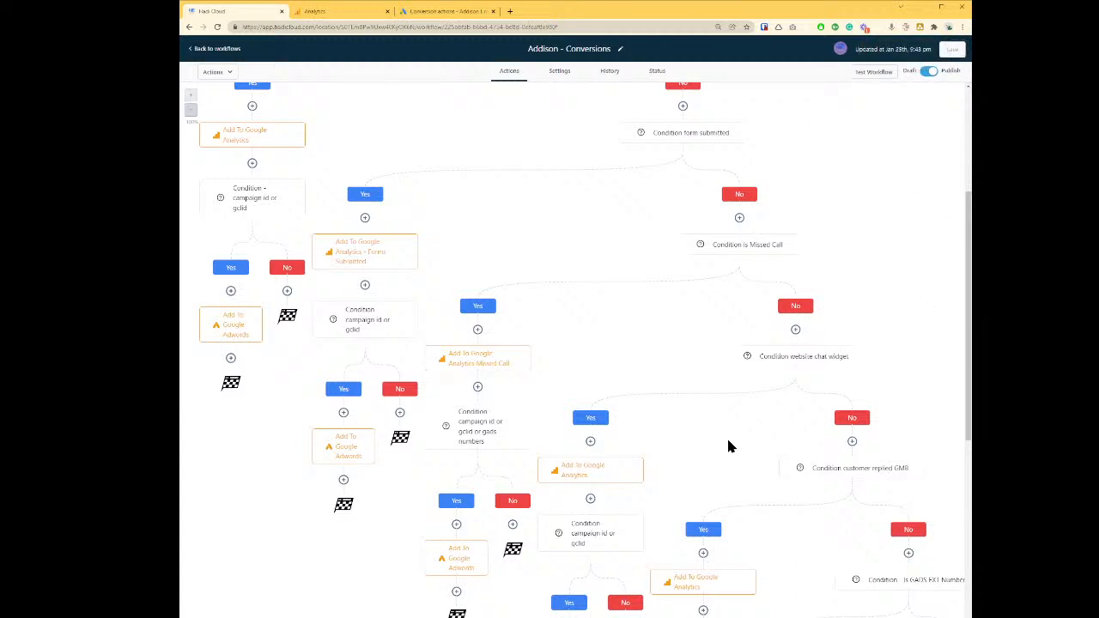
# Step: Review the Condition is Missed Call settings and the filters of the Call Status - Missed Call trigger, closing both without changes
pyautogui.scroll(-1, 736, 416)
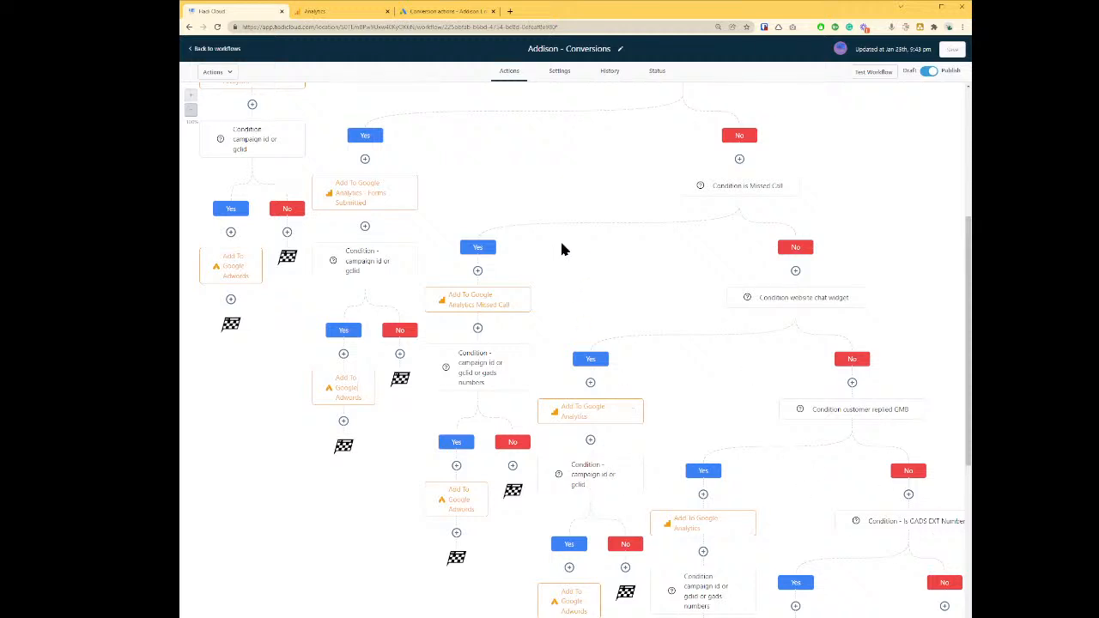
pyautogui.scroll(2, 763, 245)
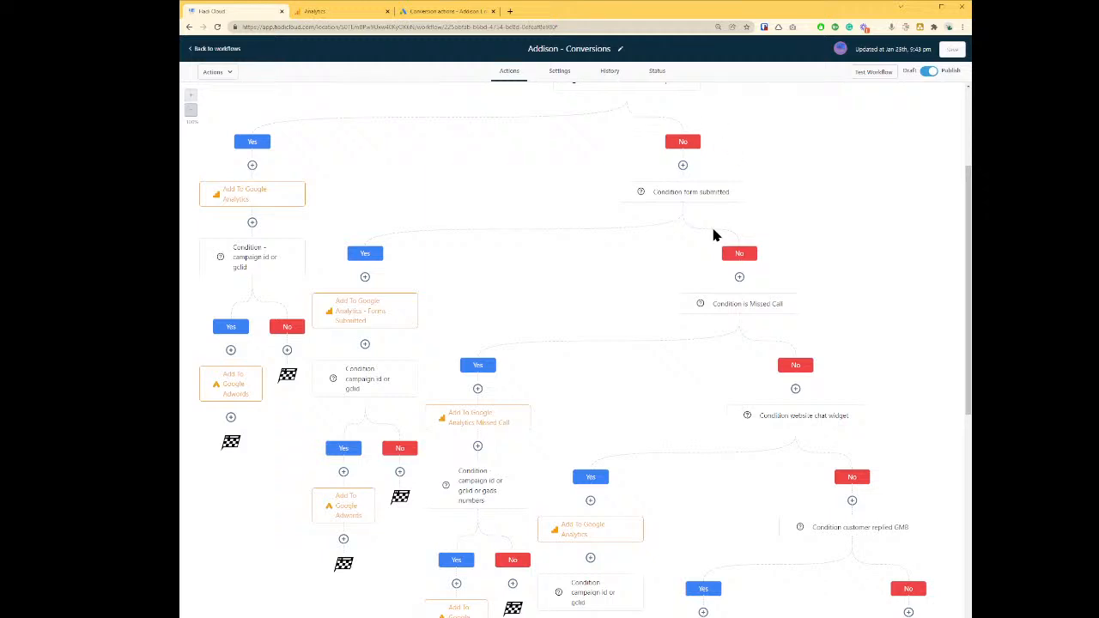
pyautogui.scroll(-1, 715, 234)
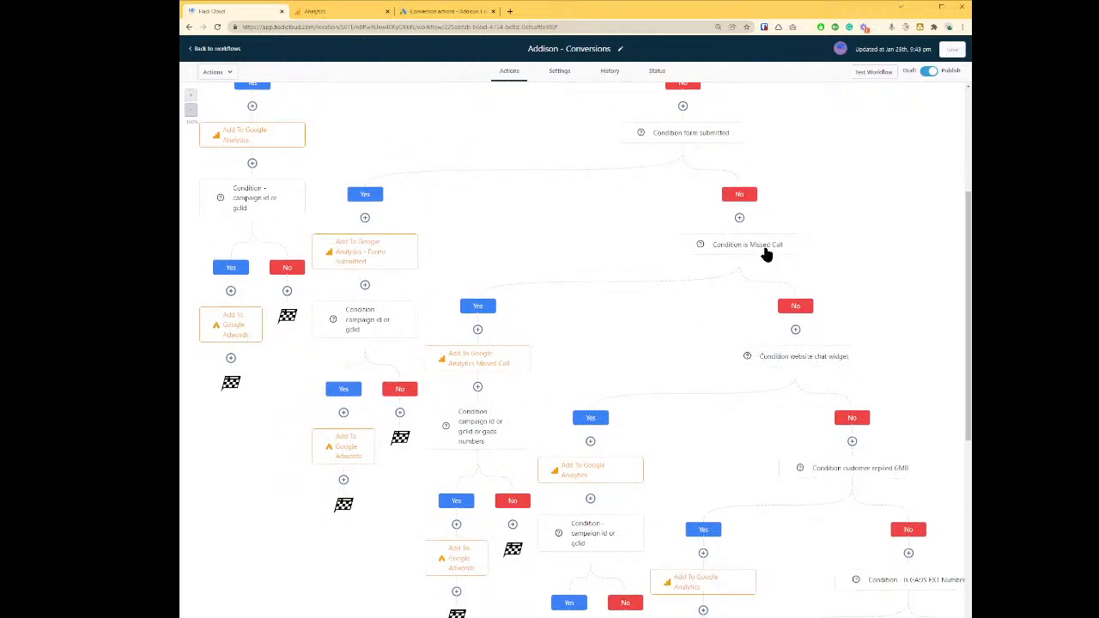
pyautogui.click(764, 247)
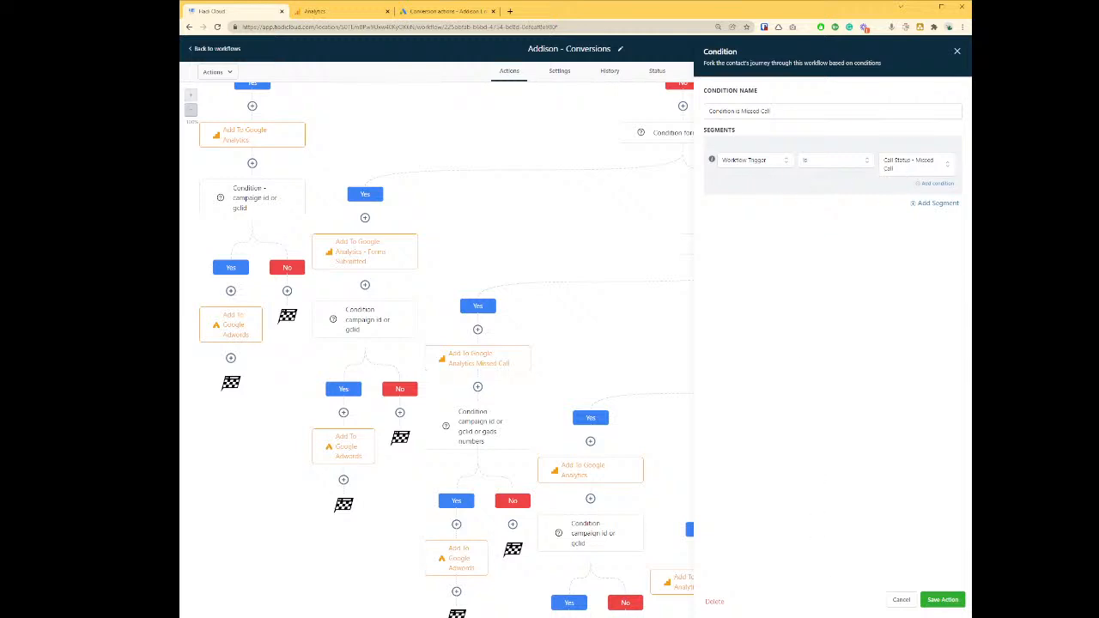
pyautogui.click(900, 599)
pyautogui.scroll(3, 721, 286)
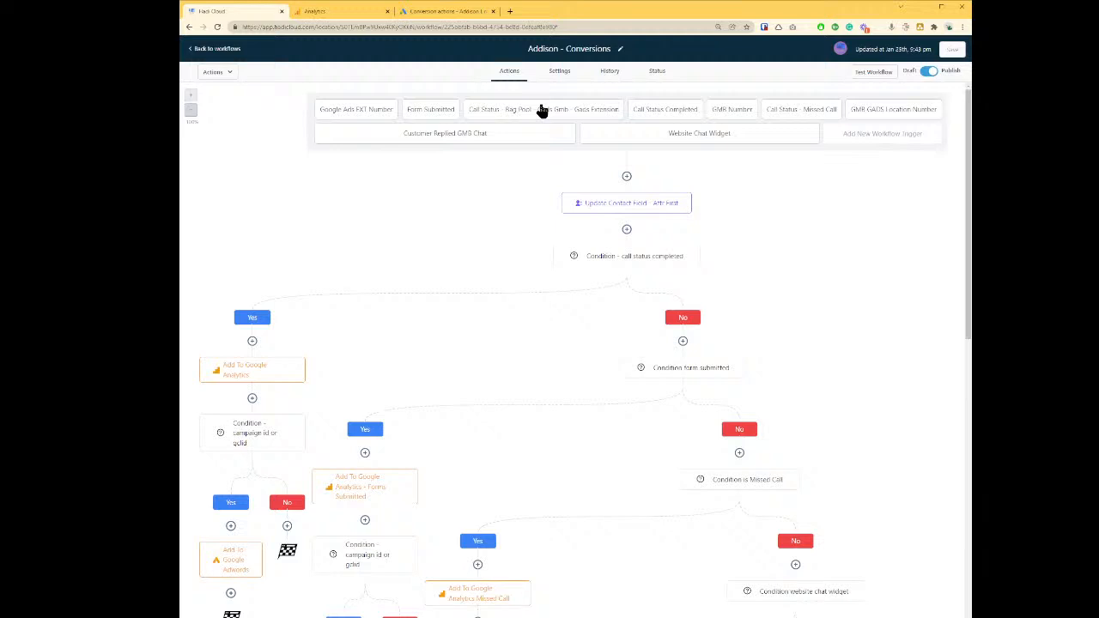
pyautogui.click(791, 111)
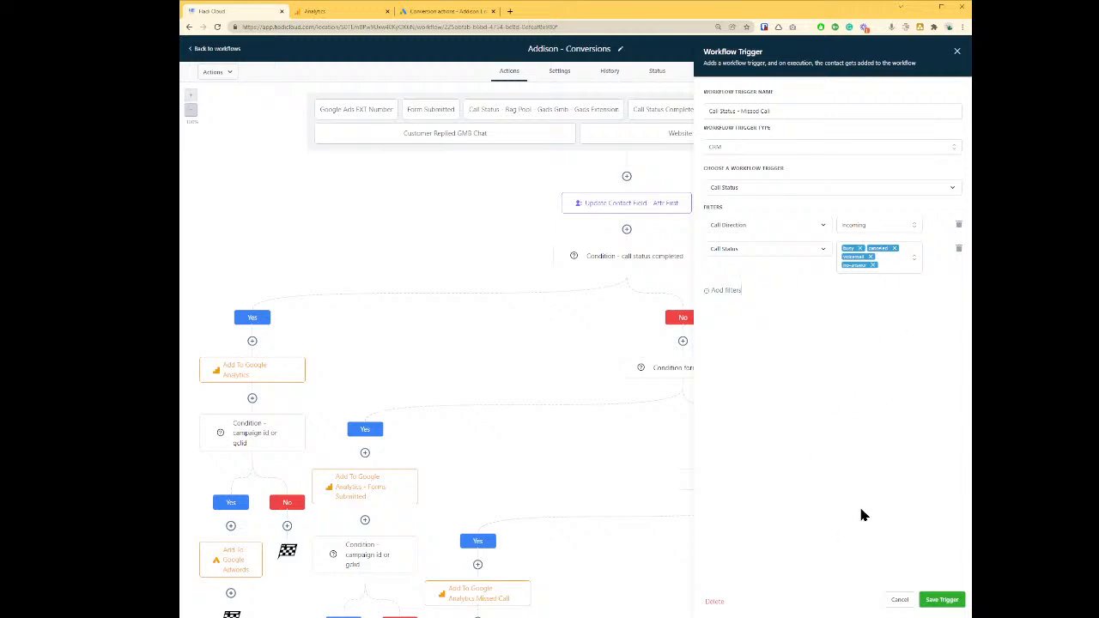
pyautogui.click(898, 603)
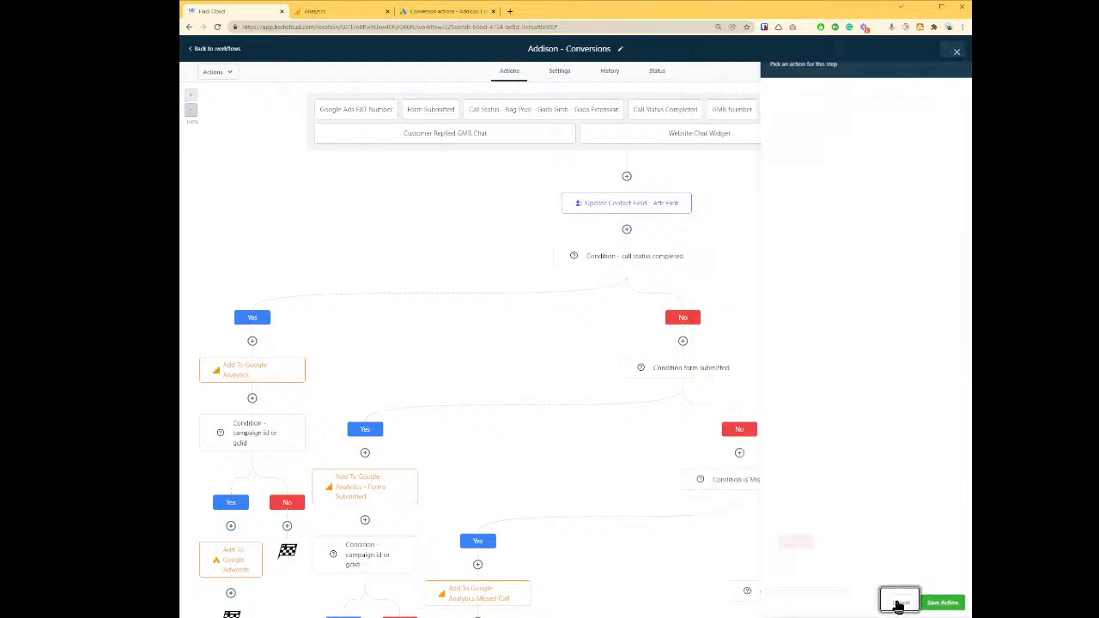
# Step: Open the missed-call branch's Google Analytics action, and switch to Google Analytics to start a new custom goal
pyautogui.scroll(-2, 773, 407)
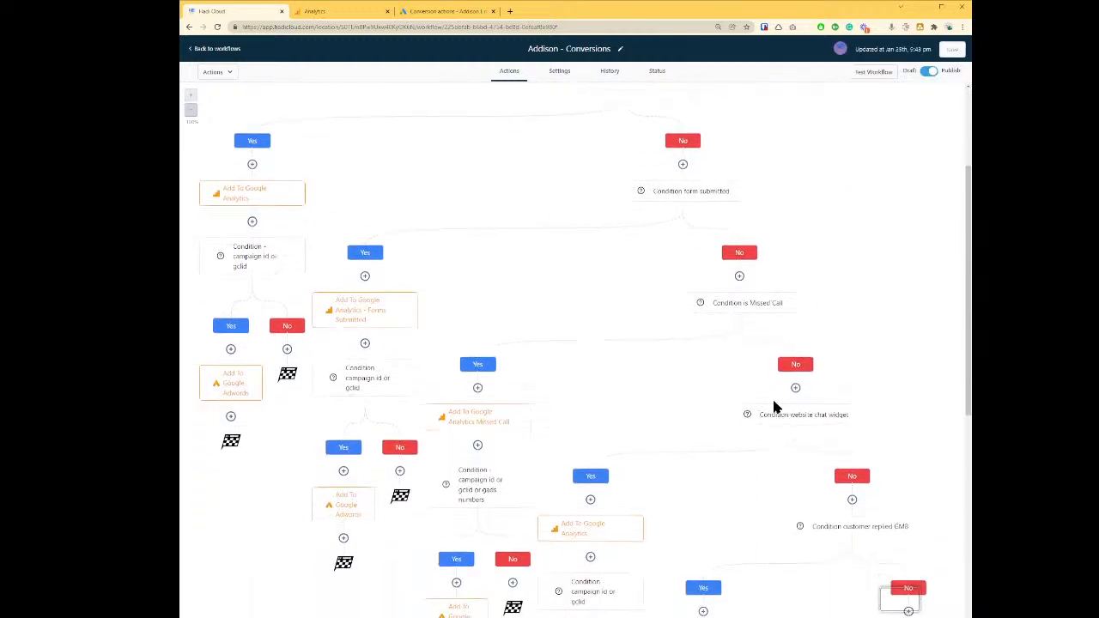
pyautogui.click(519, 418)
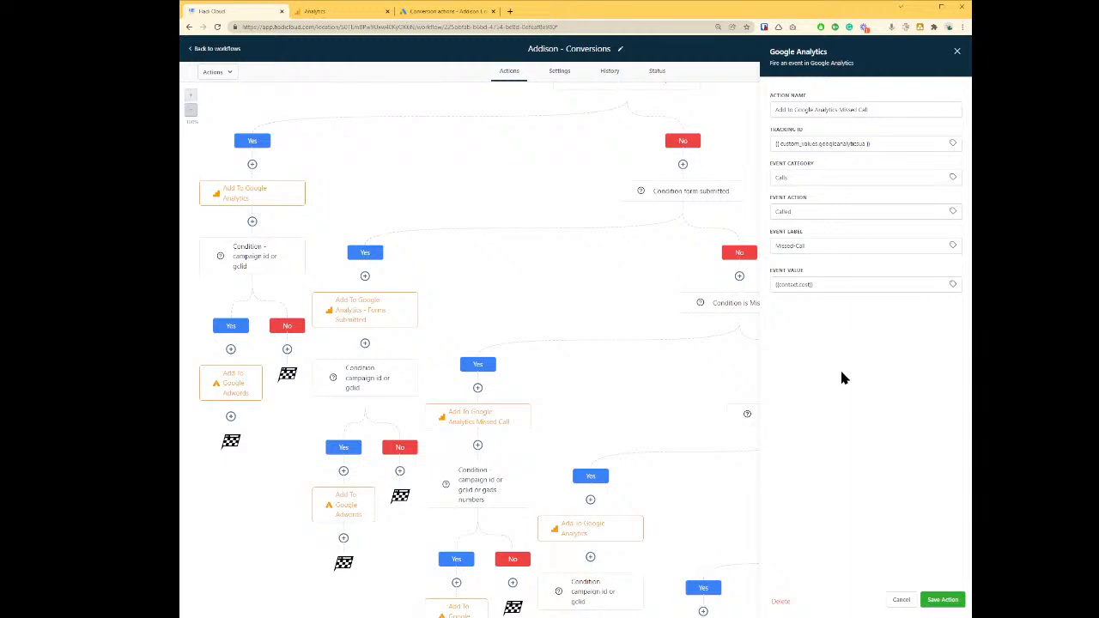
pyautogui.hotkey('ctrl', 'Tab')
pyautogui.click(377, 115)
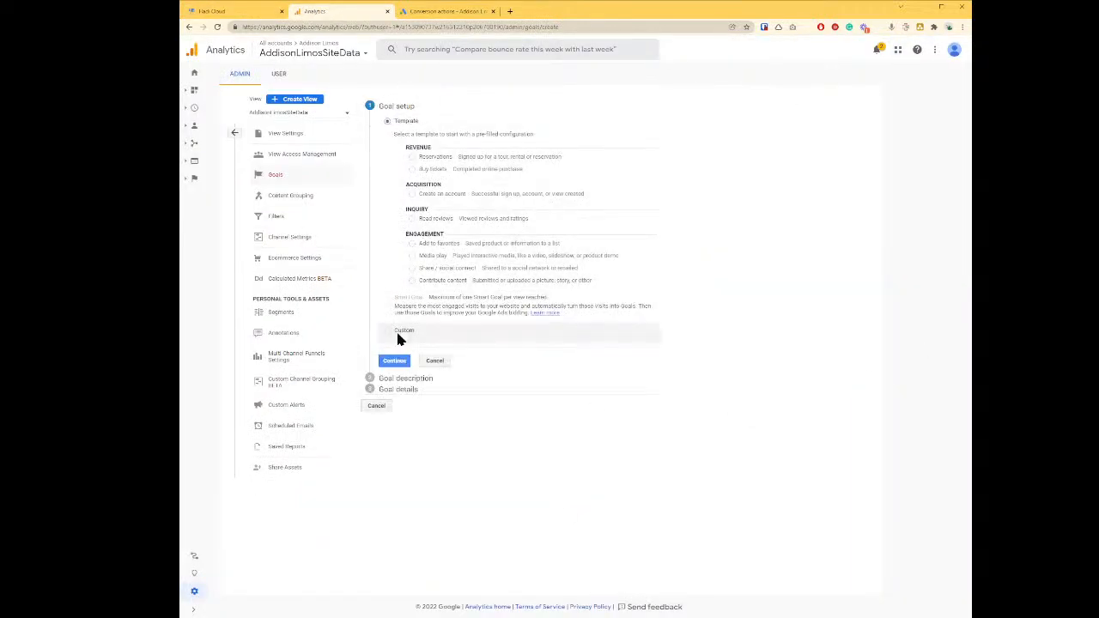
pyautogui.click(397, 337)
pyautogui.click(393, 360)
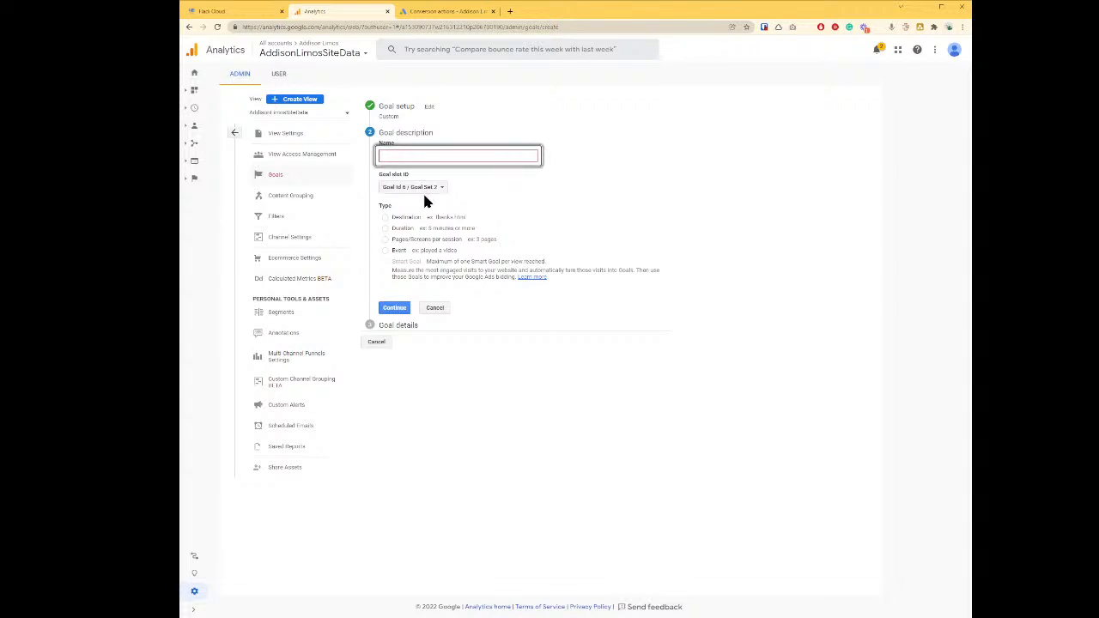
# Step: Name the goal Missed Calls, set its type to Event and continue to the goal details
pyautogui.click(386, 249)
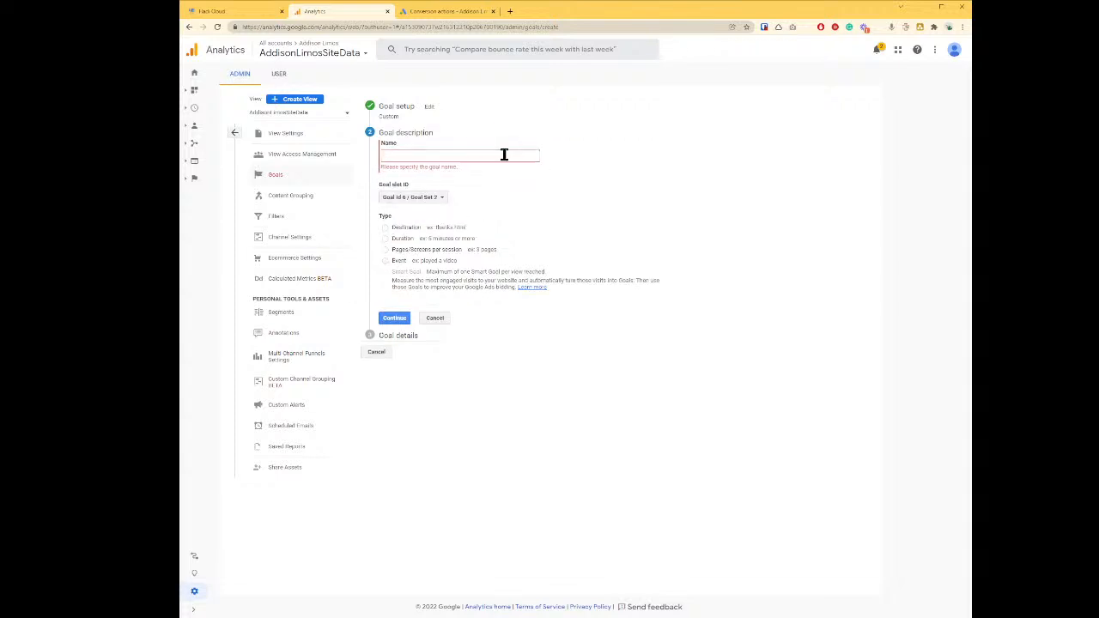
pyautogui.click(504, 155)
pyautogui.write('Missed Calls')
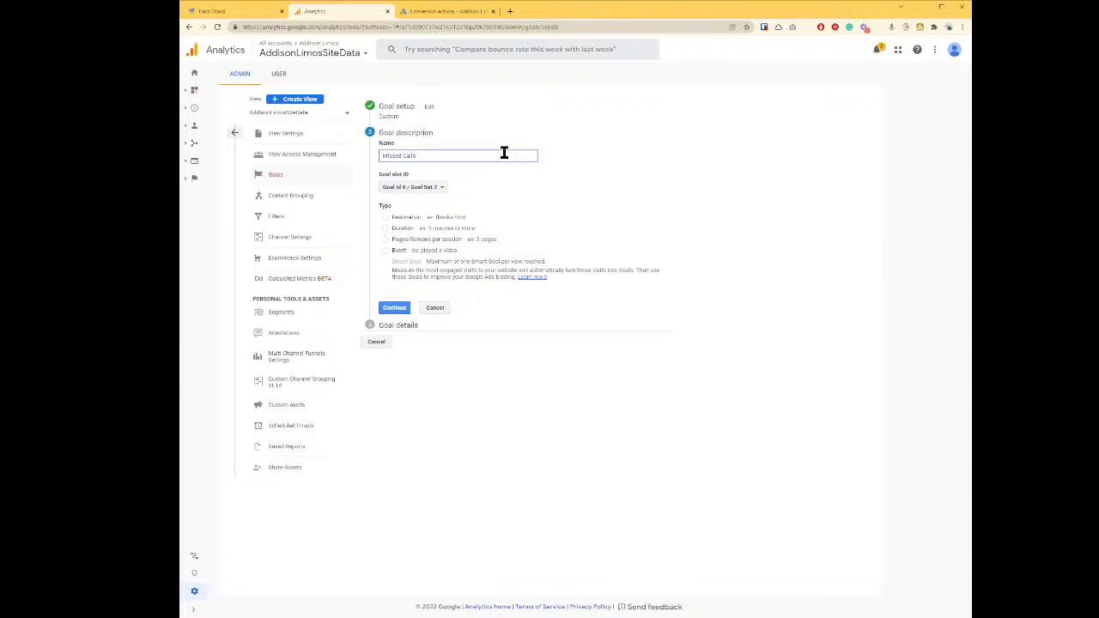
pyautogui.click(385, 250)
pyautogui.click(393, 307)
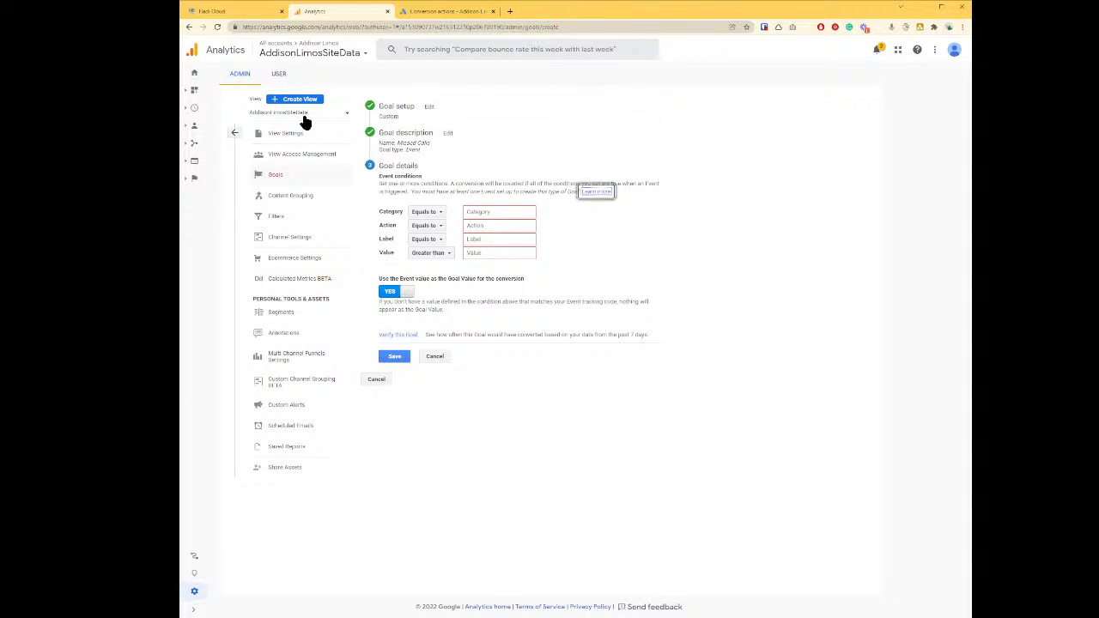
# Step: Using the workflow's missed-call Analytics action as reference, set the goal's category to Calls, action to Called and label to Missed-Called
pyautogui.click(225, 12)
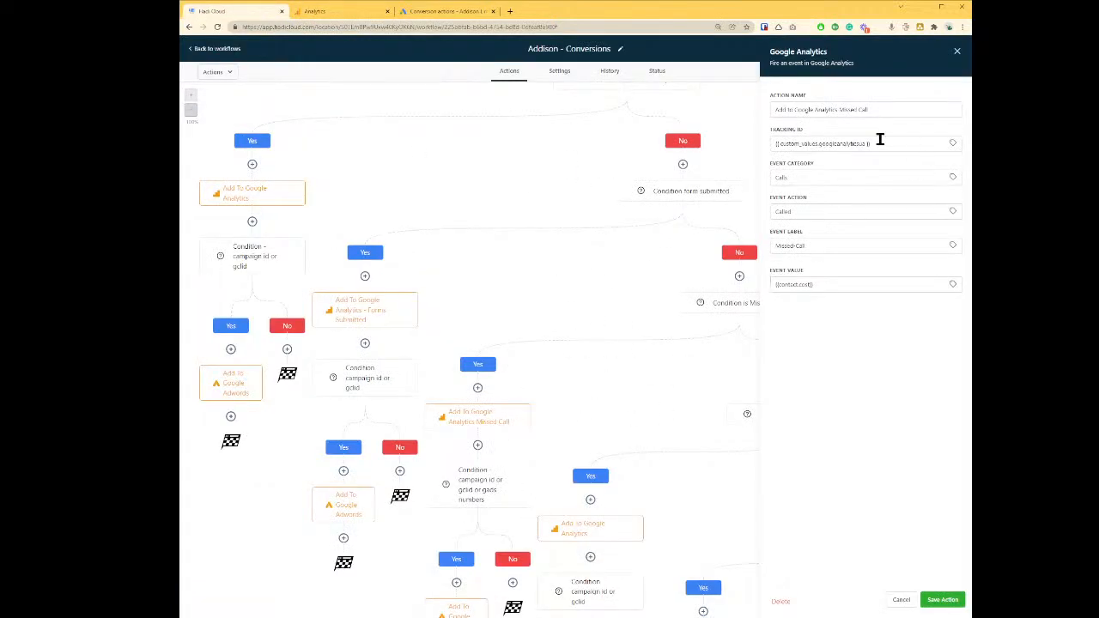
pyautogui.hotkey('ctrl', 'Tab')
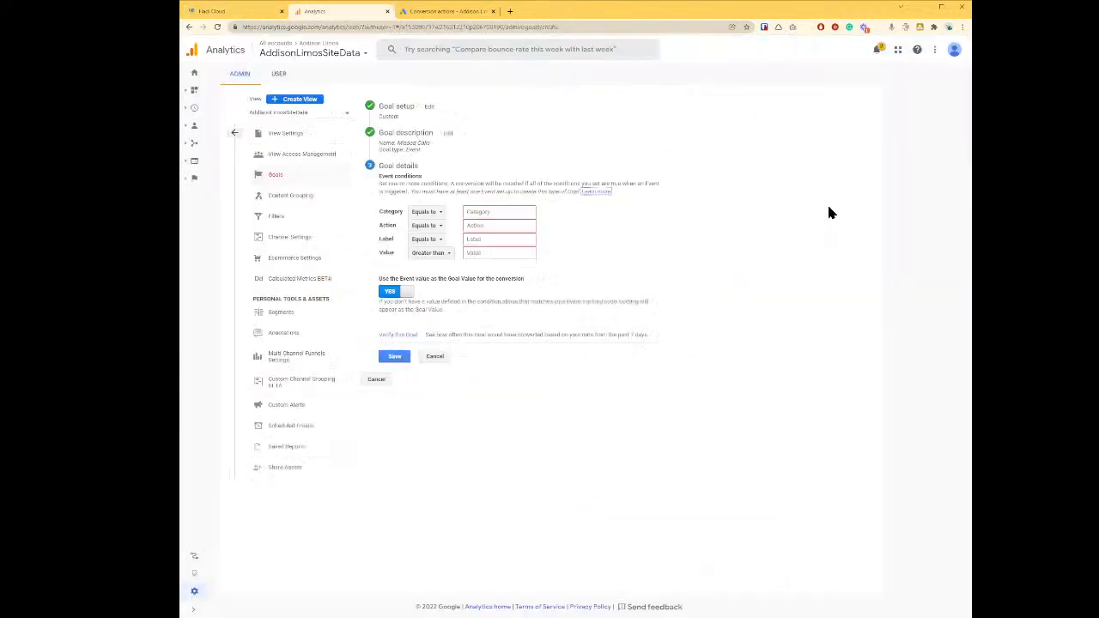
pyautogui.click(514, 214)
pyautogui.write('Ca')
pyautogui.press('Tab')
pyautogui.press('Tab')
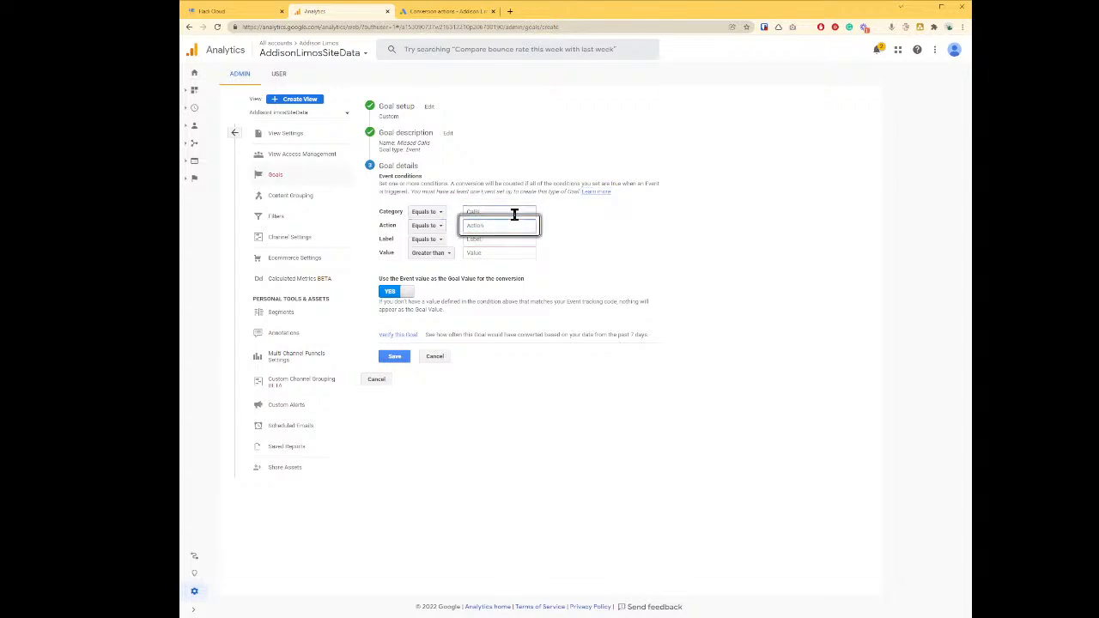
pyautogui.write('Called')
pyautogui.press('Tab')
pyautogui.press('Tab')
pyautogui.write('LM')
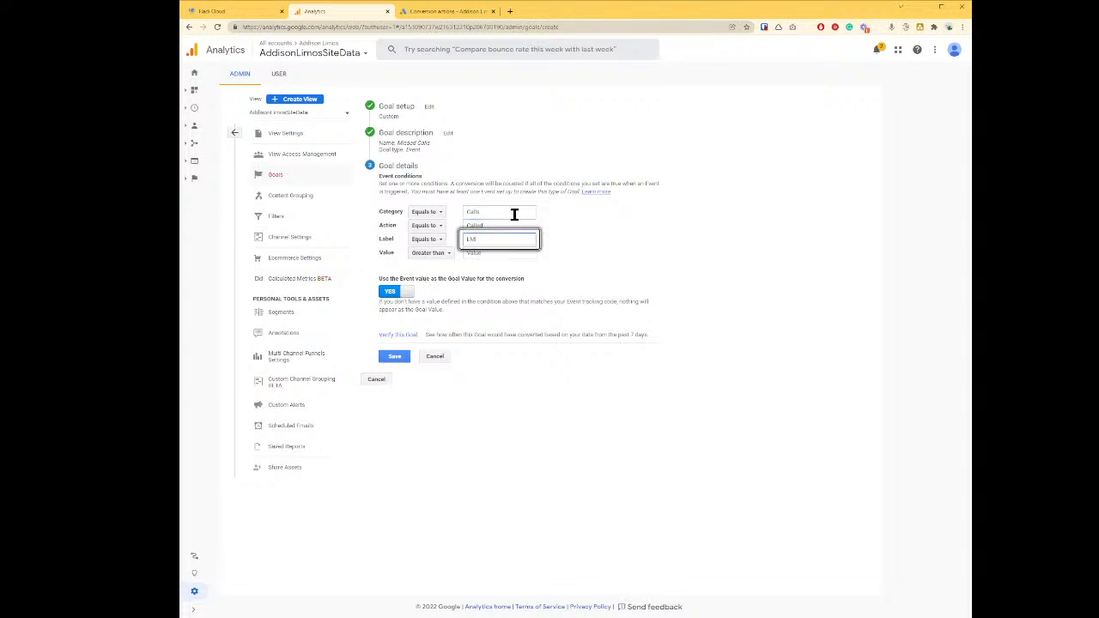
pyautogui.press('BackSpace')
pyautogui.press('BackSpace')
pyautogui.write('Missed-Called')
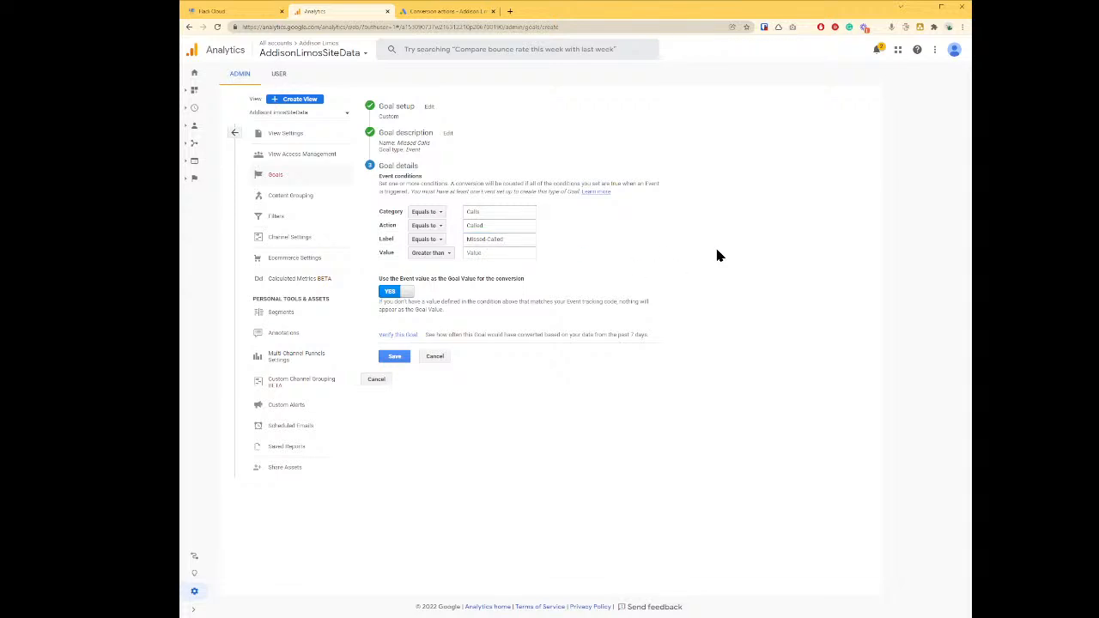
# Step: Check the event label in the workflow's missed-call Analytics action, and save the Missed Calls goal in Google Analytics
pyautogui.hotkey('ctrl', 'shift', 'Tab')
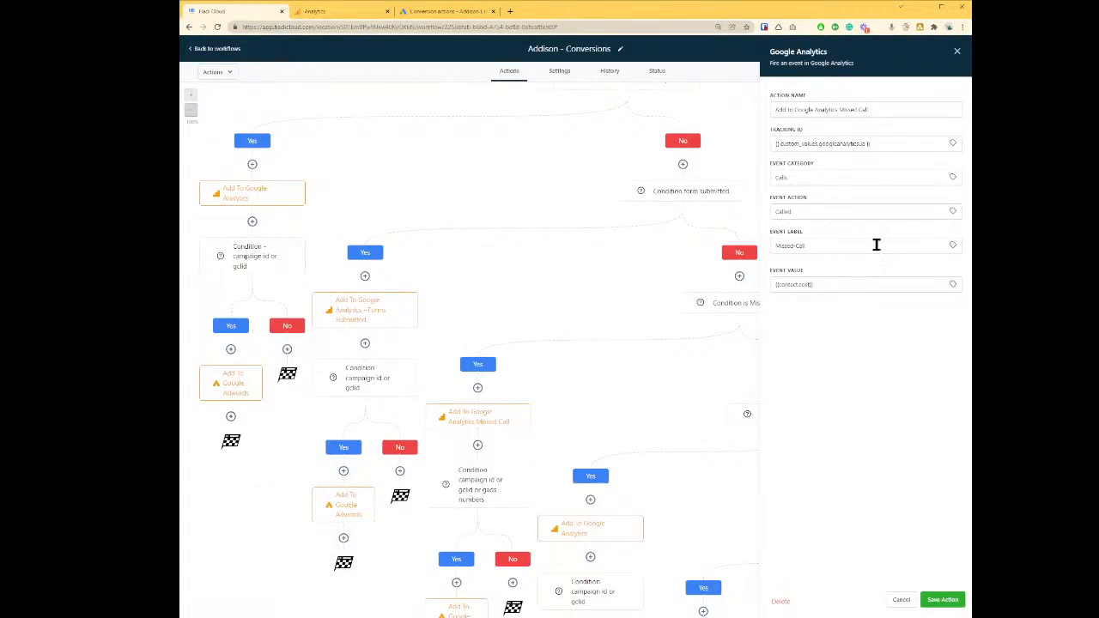
pyautogui.click(875, 245)
pyautogui.hotkey('ctrl', 'Tab')
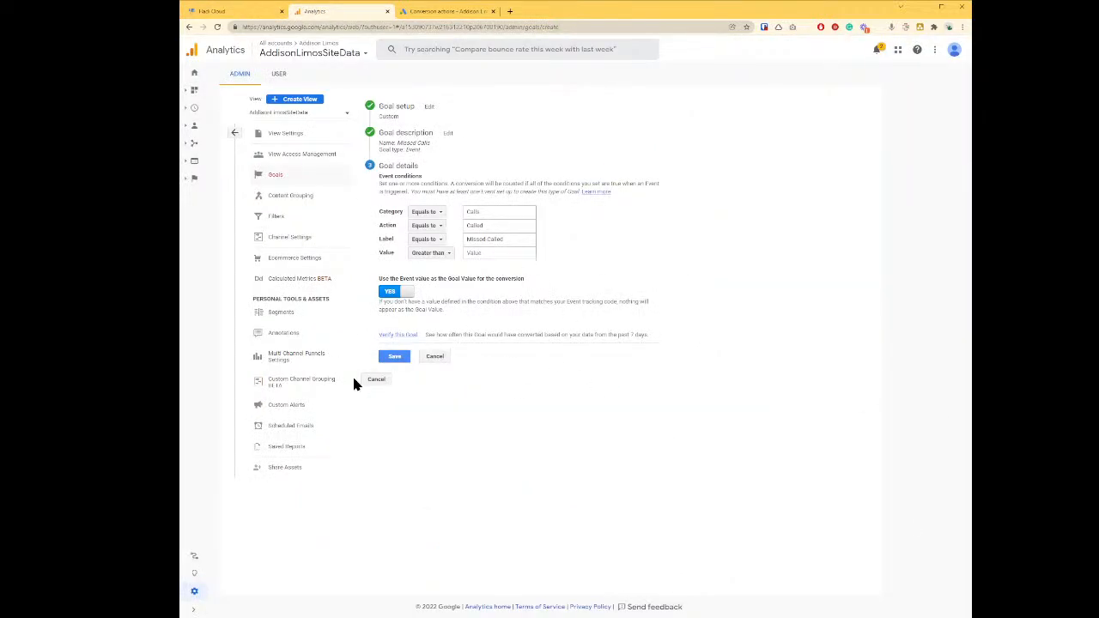
pyautogui.click(403, 360)
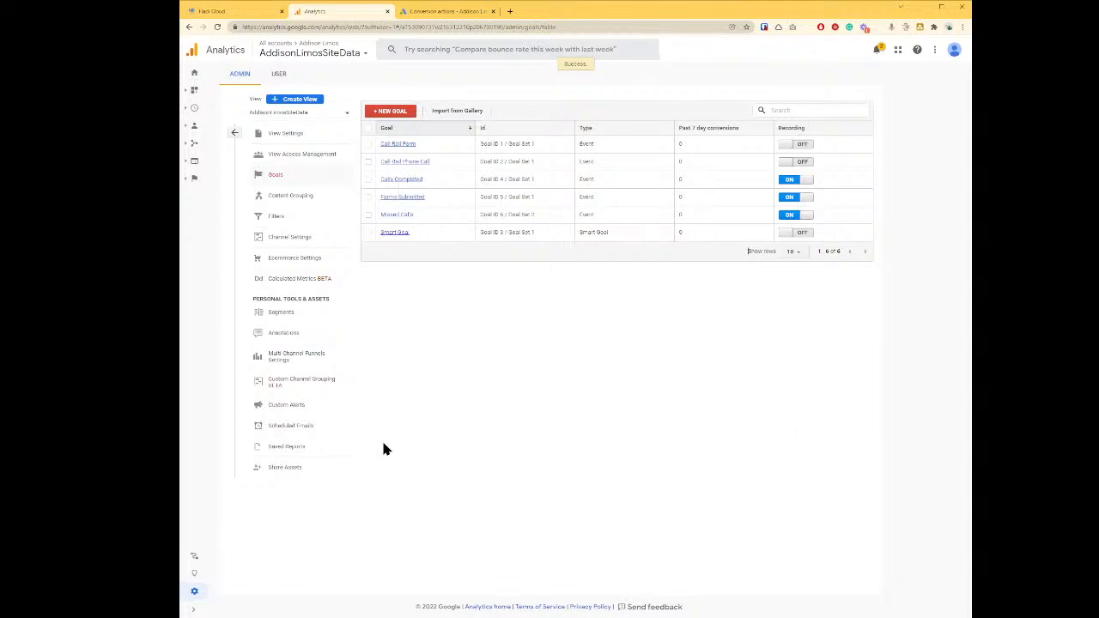
# Step: In the workflow's missed-call branch, open the campaign ID/gclid condition and set its two empty fields to campaign_id and contact_gclid
pyautogui.hotkey('ctrl', 'shift', 'Tab')
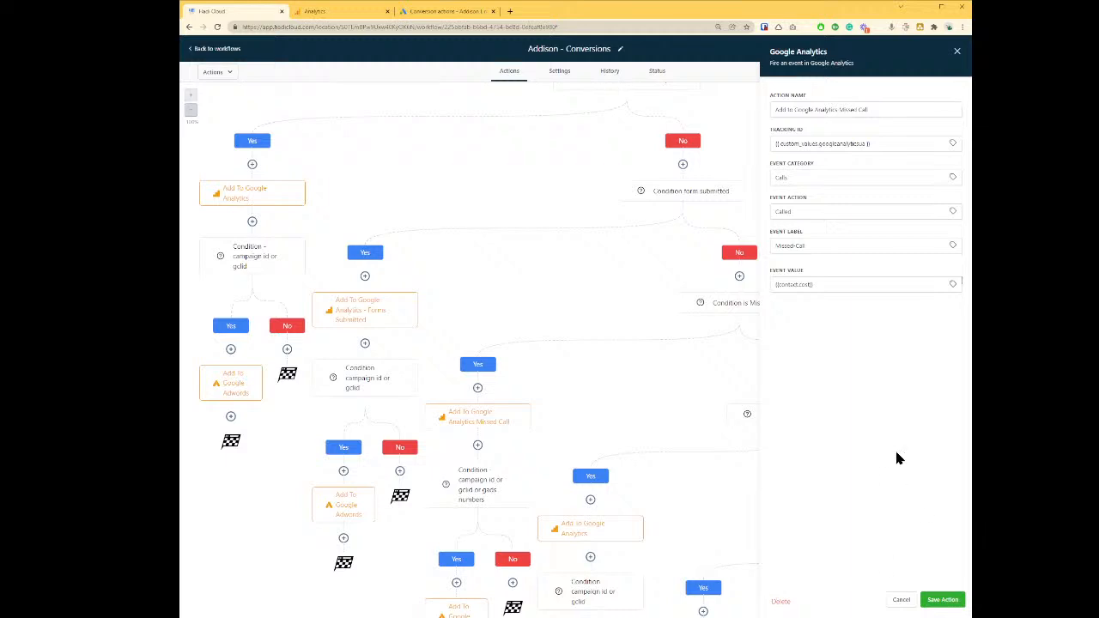
pyautogui.click(900, 602)
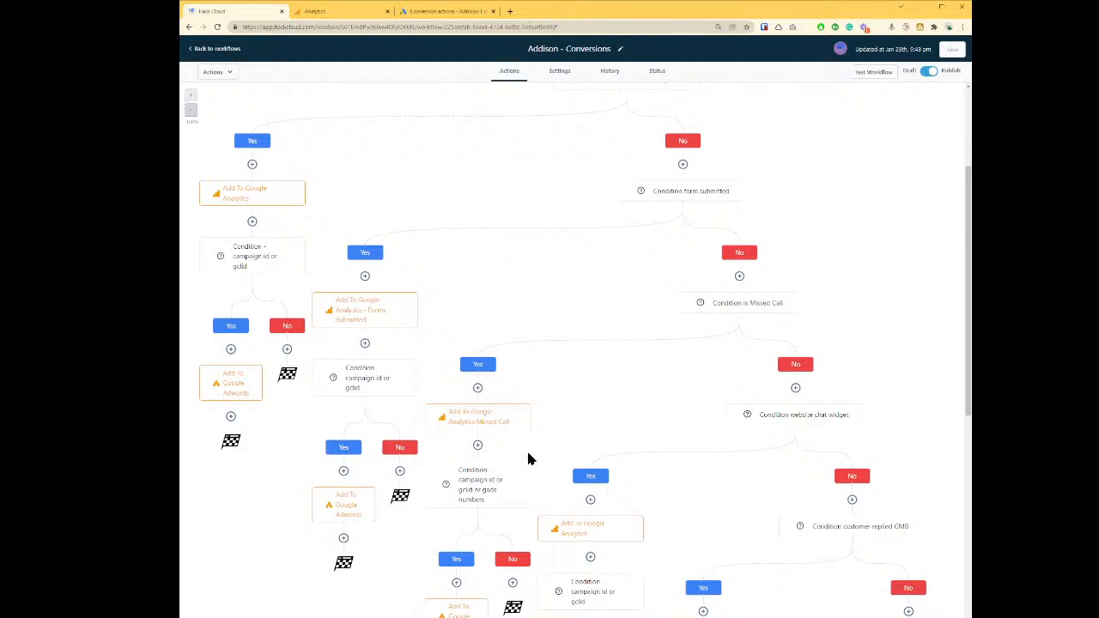
pyautogui.scroll(-1, 588, 451)
pyautogui.click(468, 375)
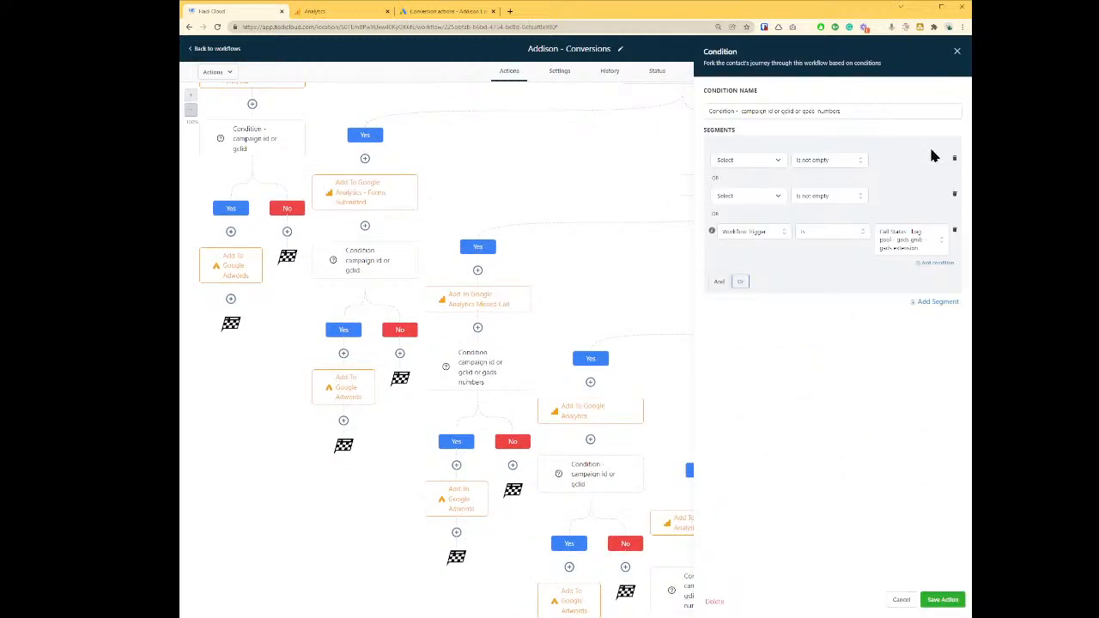
pyautogui.click(738, 160)
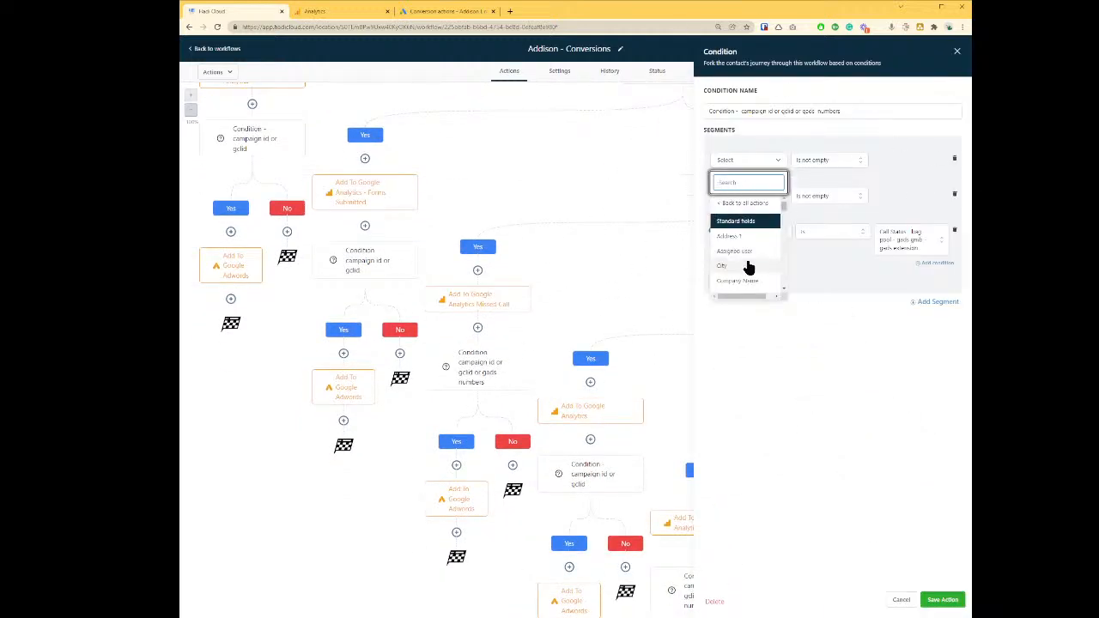
pyautogui.write('ca')
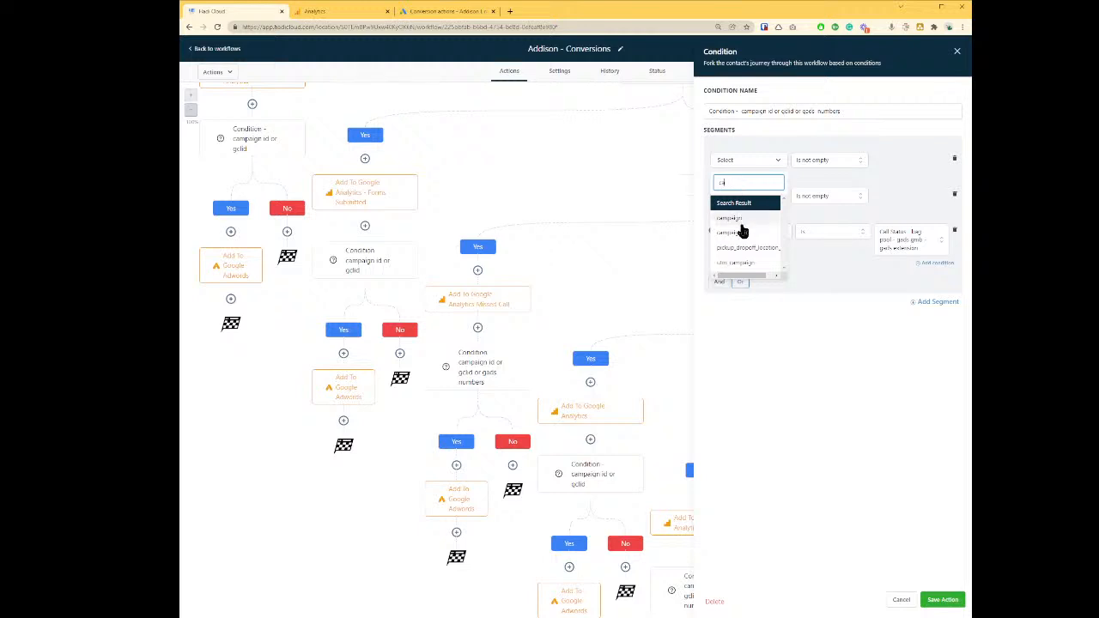
pyautogui.click(744, 233)
pyautogui.click(740, 200)
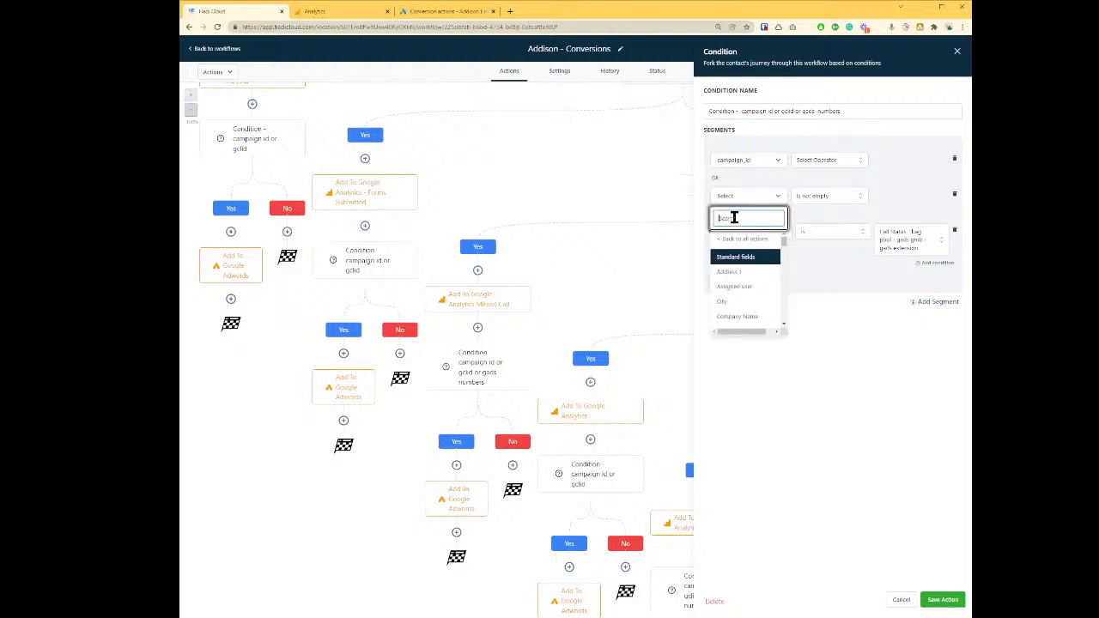
pyautogui.write('gc')
pyautogui.click(733, 254)
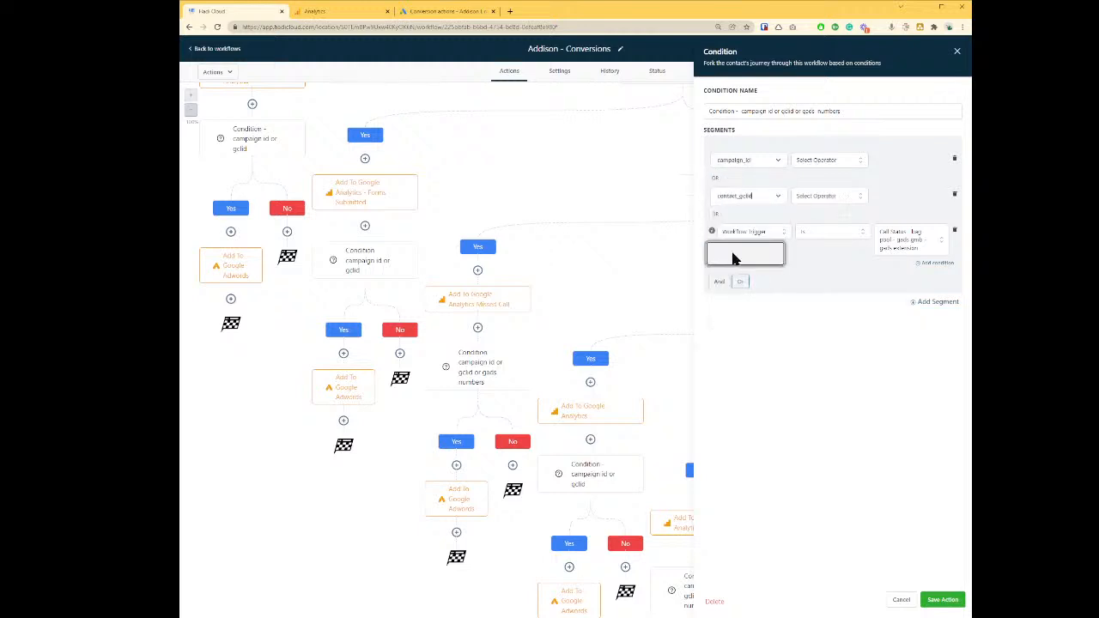
# Step: Set the operator for both the campaign_id and contact_gclid conditions to Is not empty
pyautogui.click(848, 160)
pyautogui.click(813, 238)
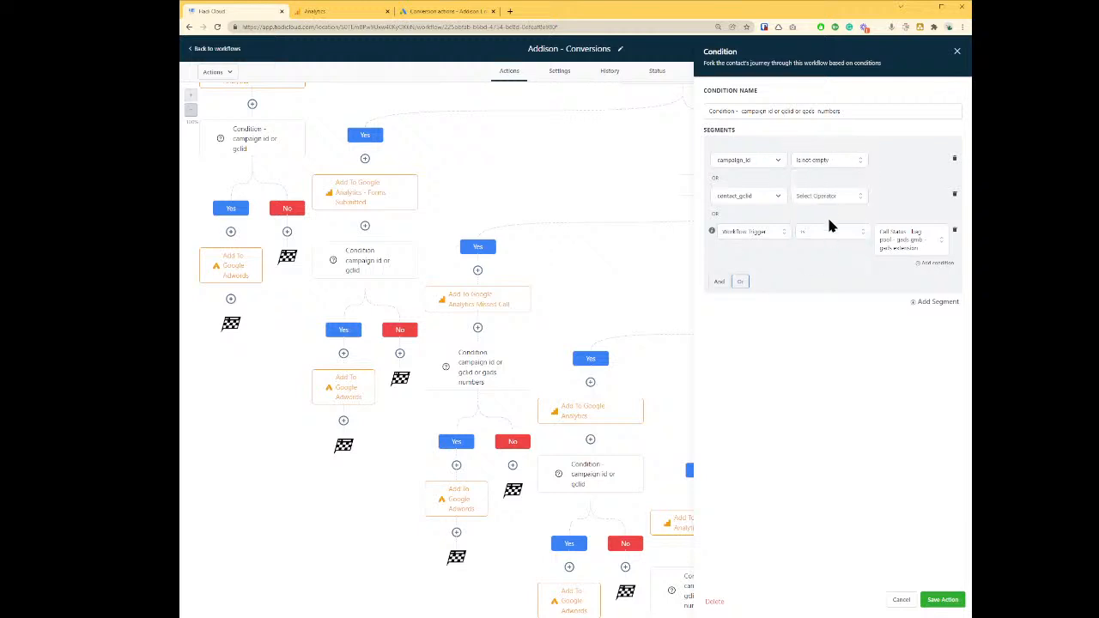
pyautogui.click(825, 197)
pyautogui.click(814, 276)
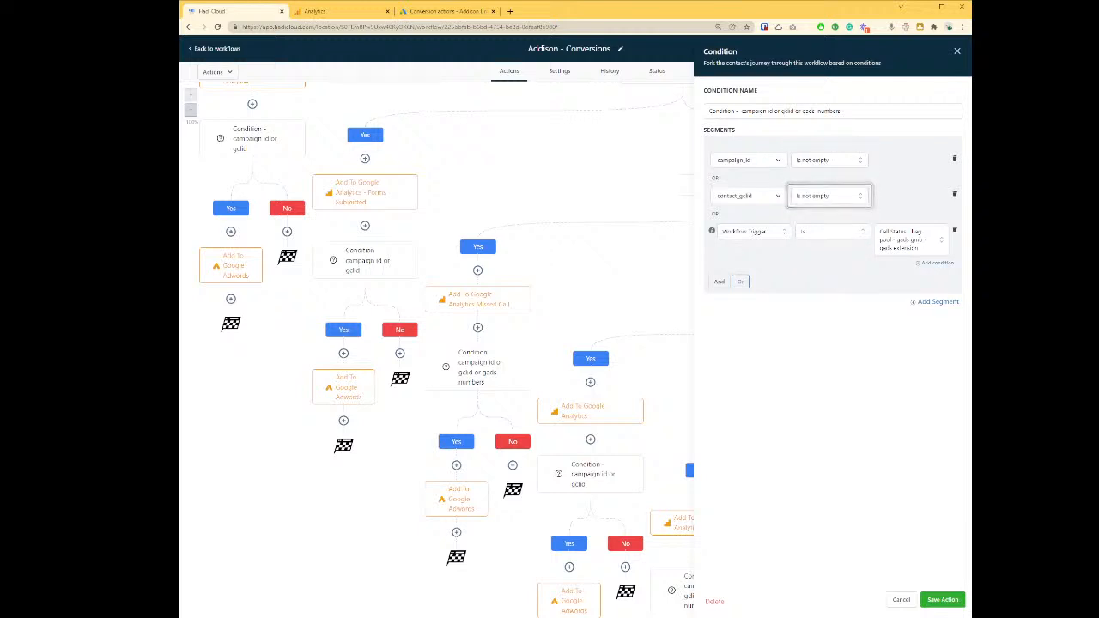
# Step: Remove the Workflow Trigger row from the missed-call branch's condition, and save the action and the workflow
pyautogui.click(954, 233)
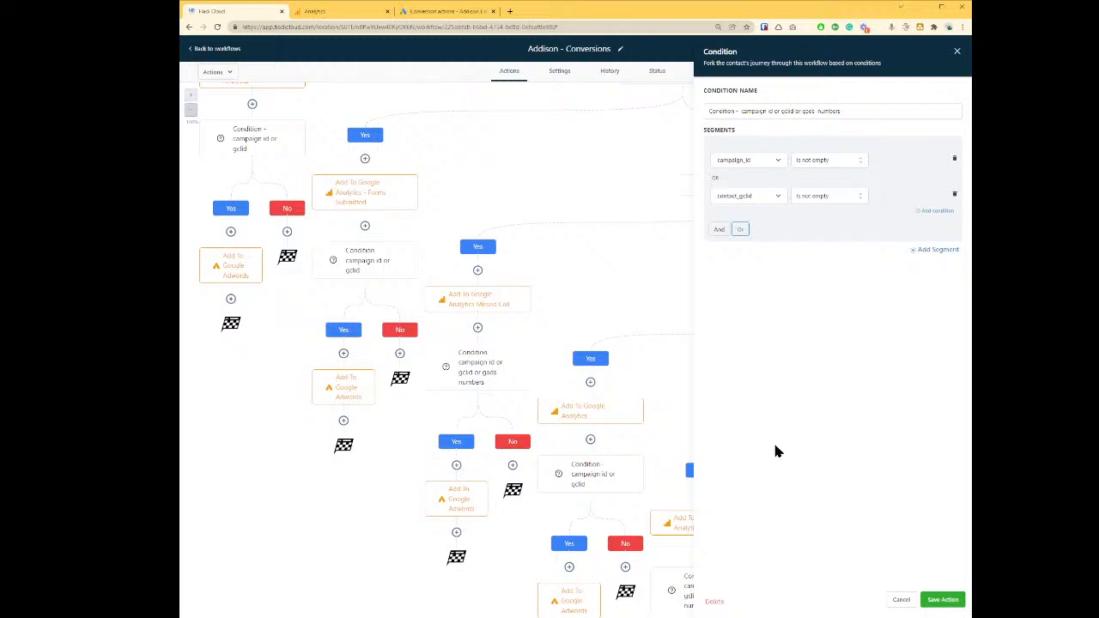
pyautogui.click(948, 600)
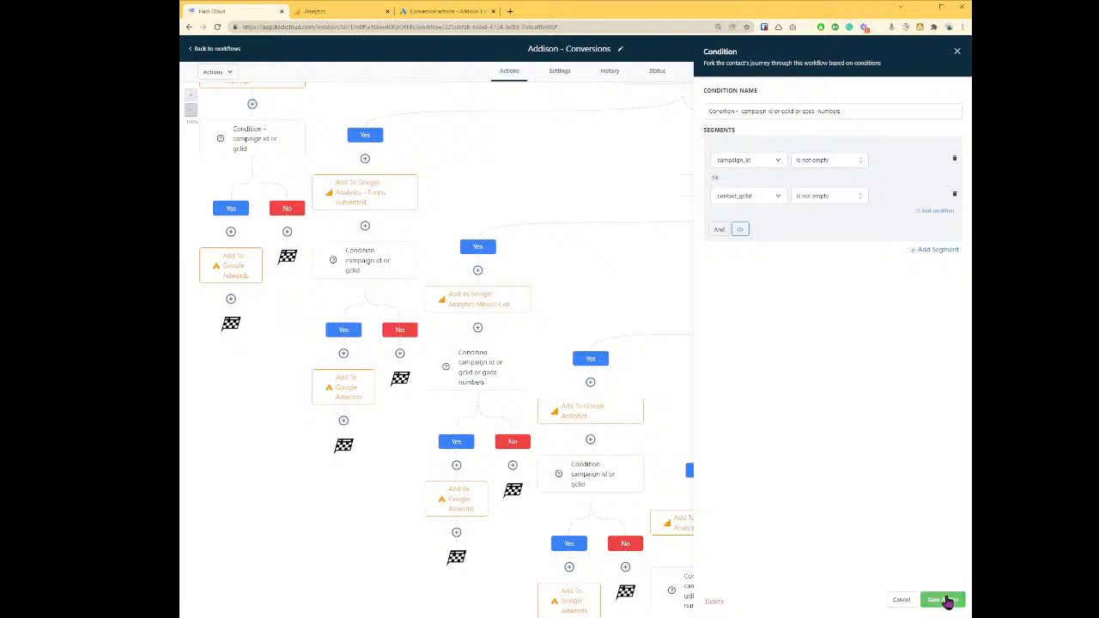
pyautogui.click(951, 50)
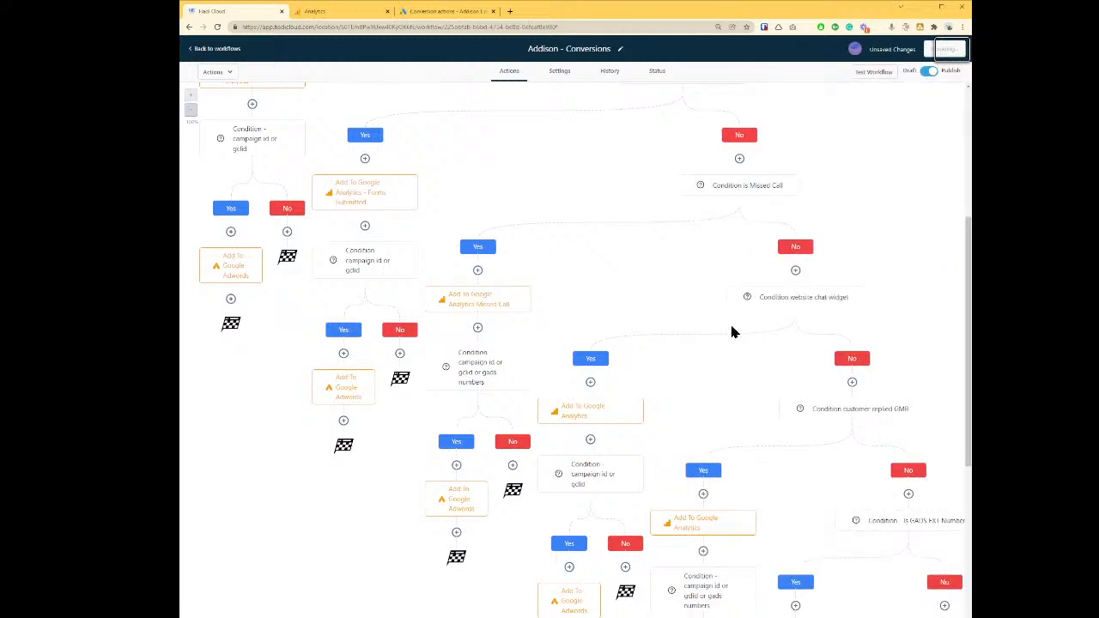
# Step: Rename the missed-call branch's condition to "Condition - campaign id or gclid", and save the action and the workflow
pyautogui.scroll(-1, 748, 309)
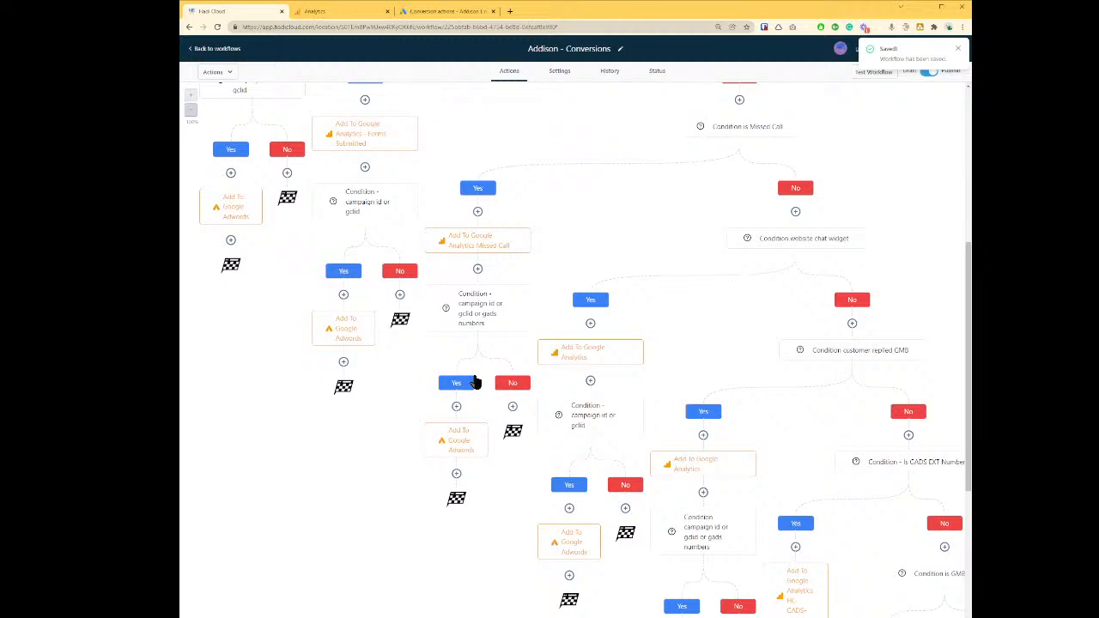
pyautogui.click(497, 317)
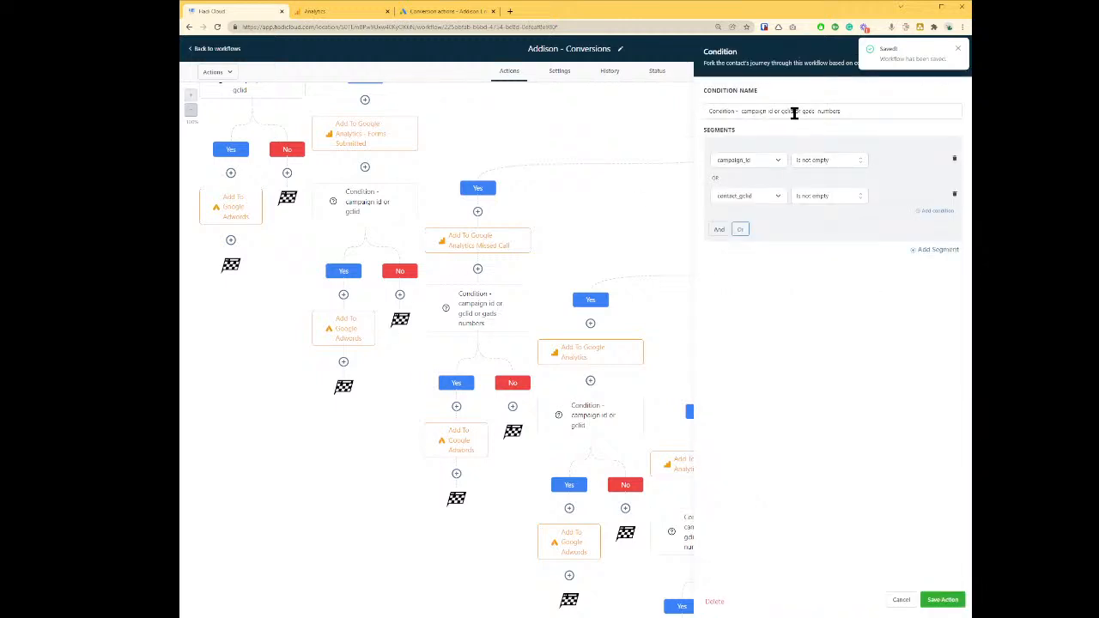
pyautogui.moveTo(791, 112); pyautogui.dragTo(968, 113)
pyautogui.press('BackSpace')
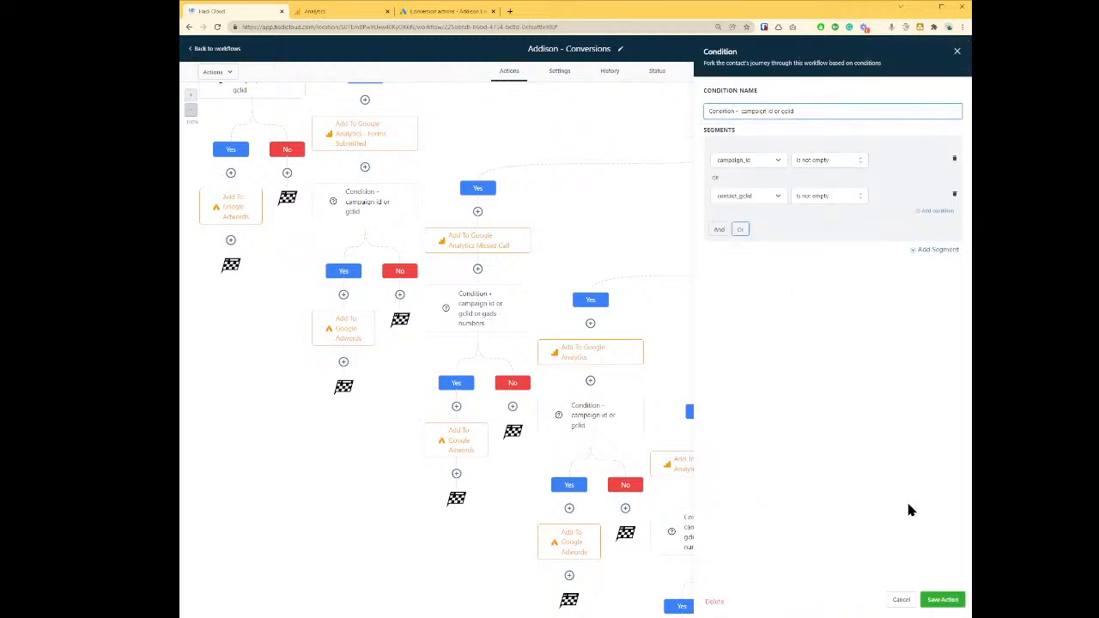
pyautogui.click(941, 599)
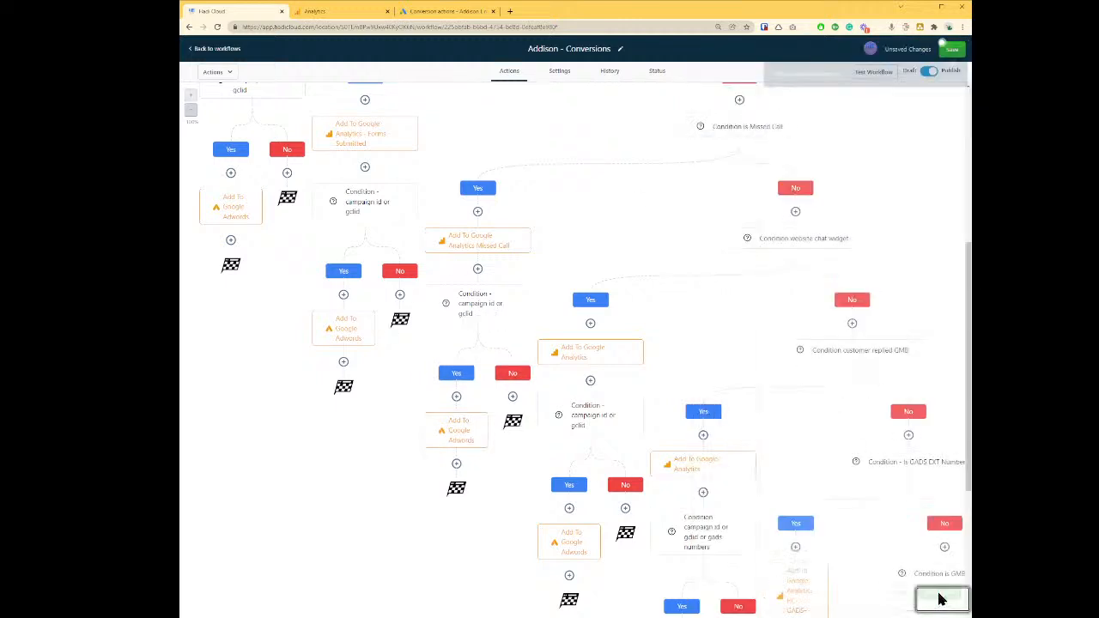
pyautogui.click(951, 49)
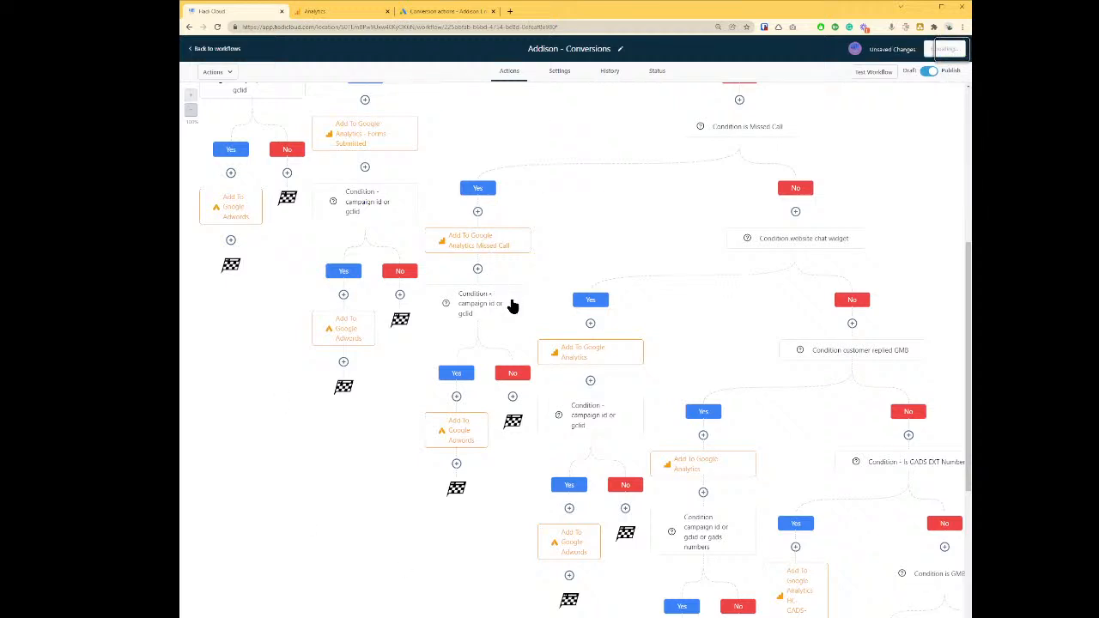
# Step: Open the missed-call branch's Google Adwords action, and switch to Google Ads to start a new conversion action
pyautogui.click(471, 444)
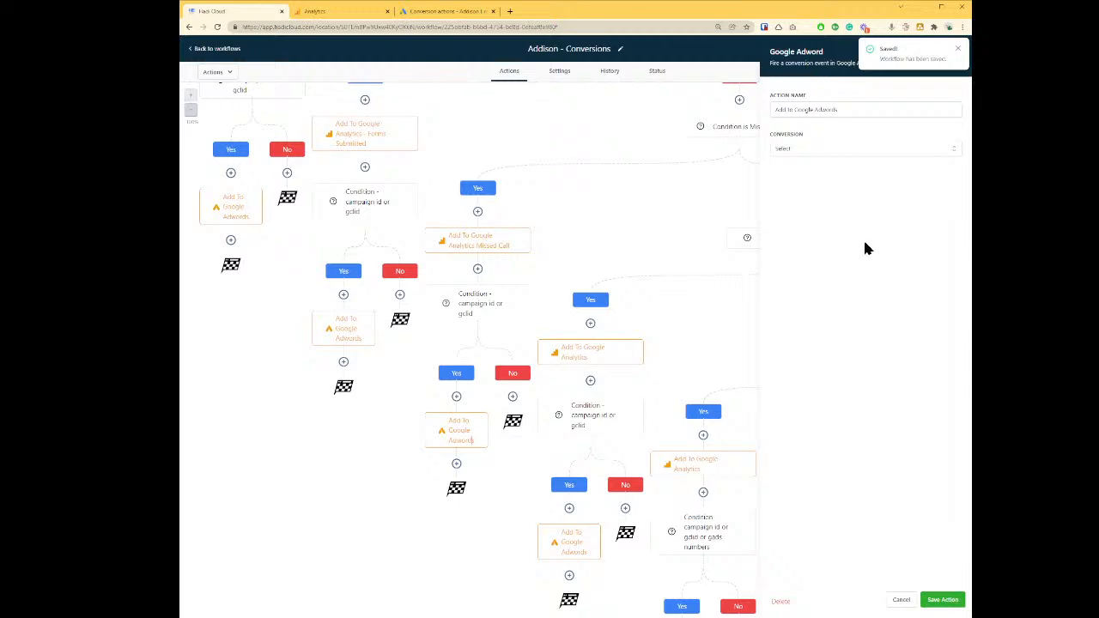
pyautogui.hotkey('ctrl', 'shift', 'Tab')
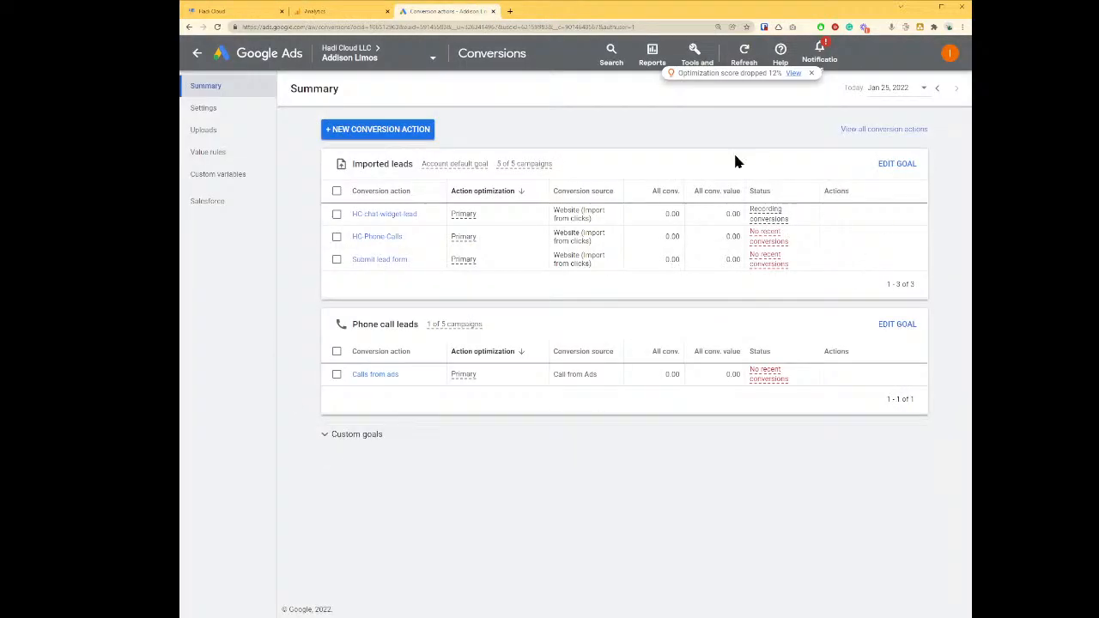
pyautogui.click(401, 131)
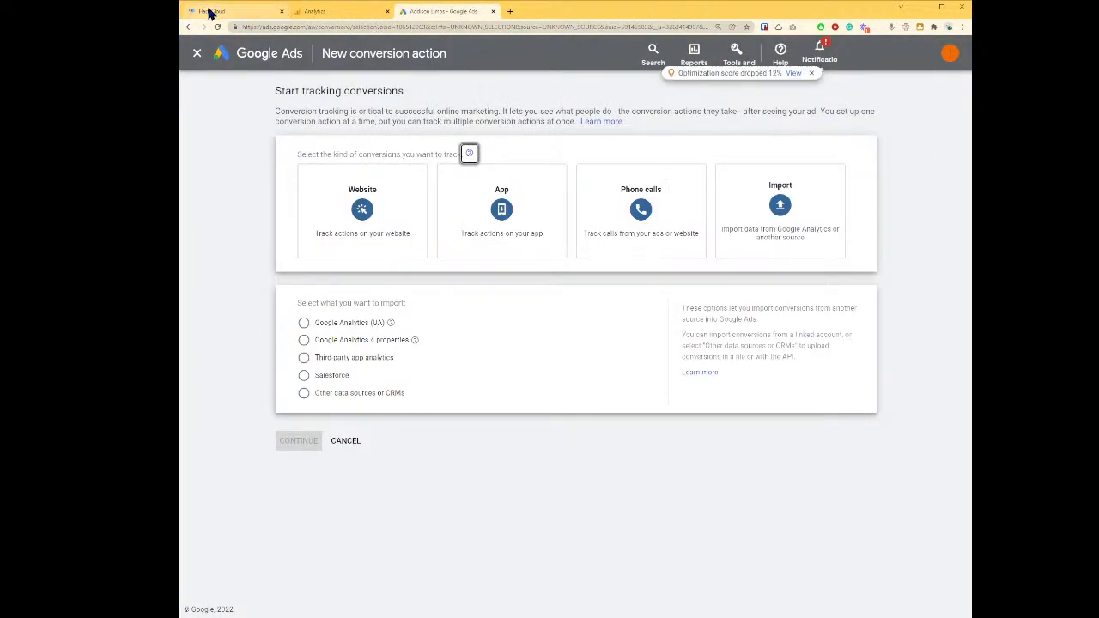
# Step: Return to the workflow and check the Condition is Missed Call settings without changing them
pyautogui.click(210, 12)
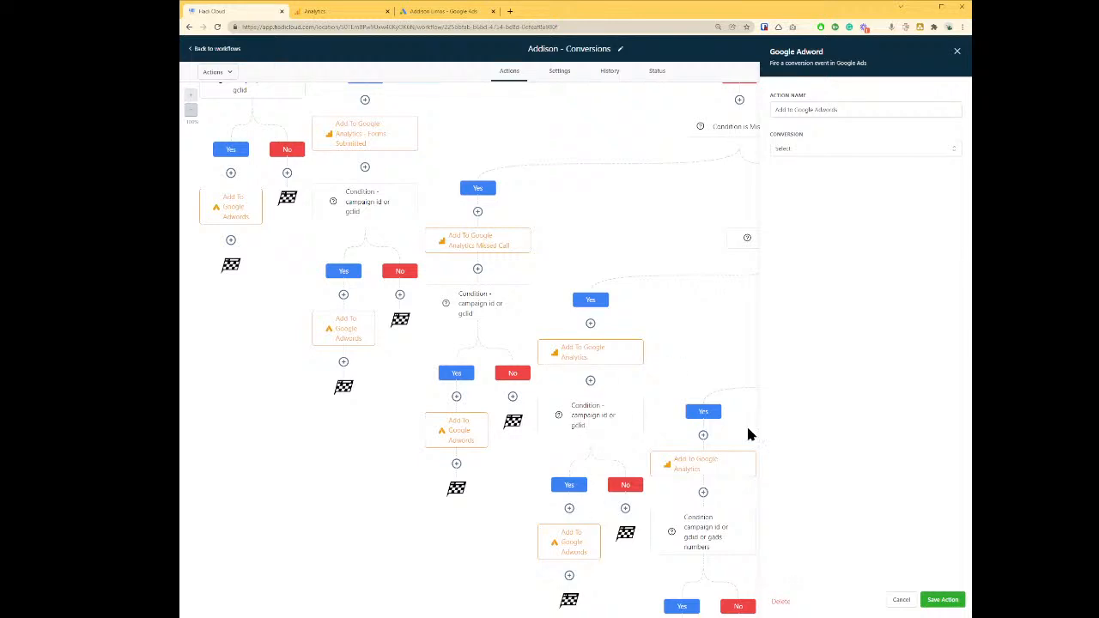
pyautogui.click(901, 600)
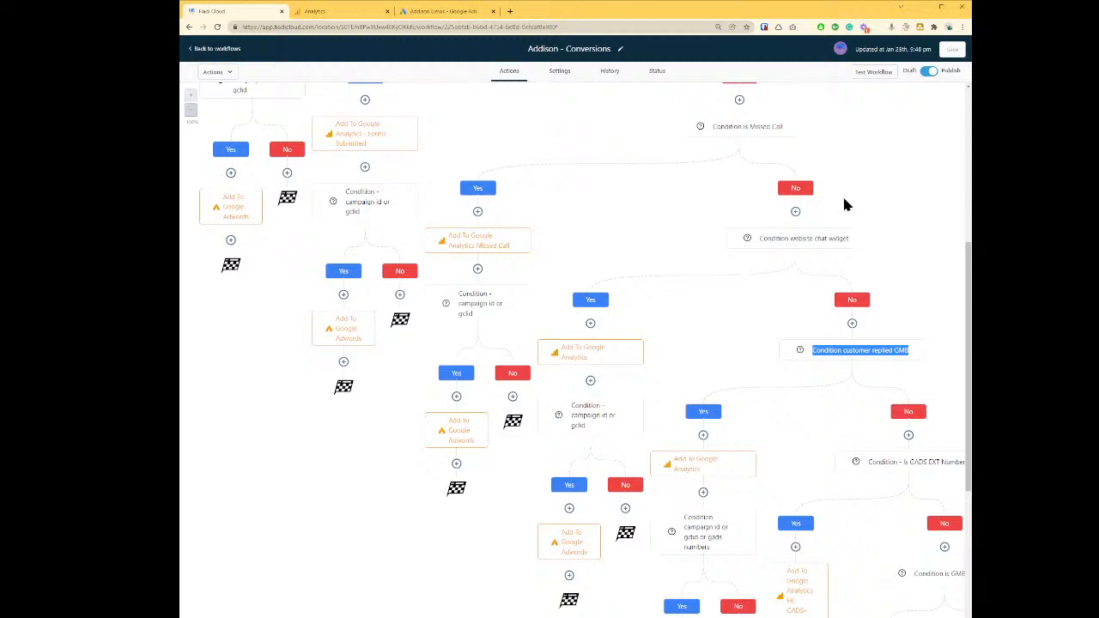
pyautogui.scroll(1, 847, 204)
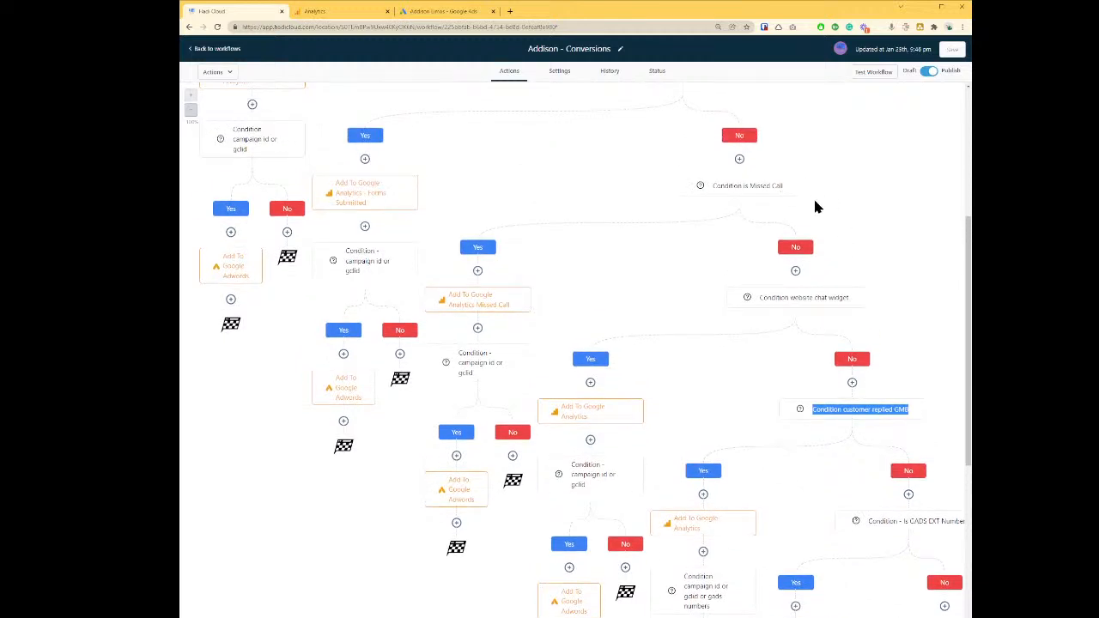
pyautogui.moveTo(790, 194); pyautogui.dragTo(696, 189)
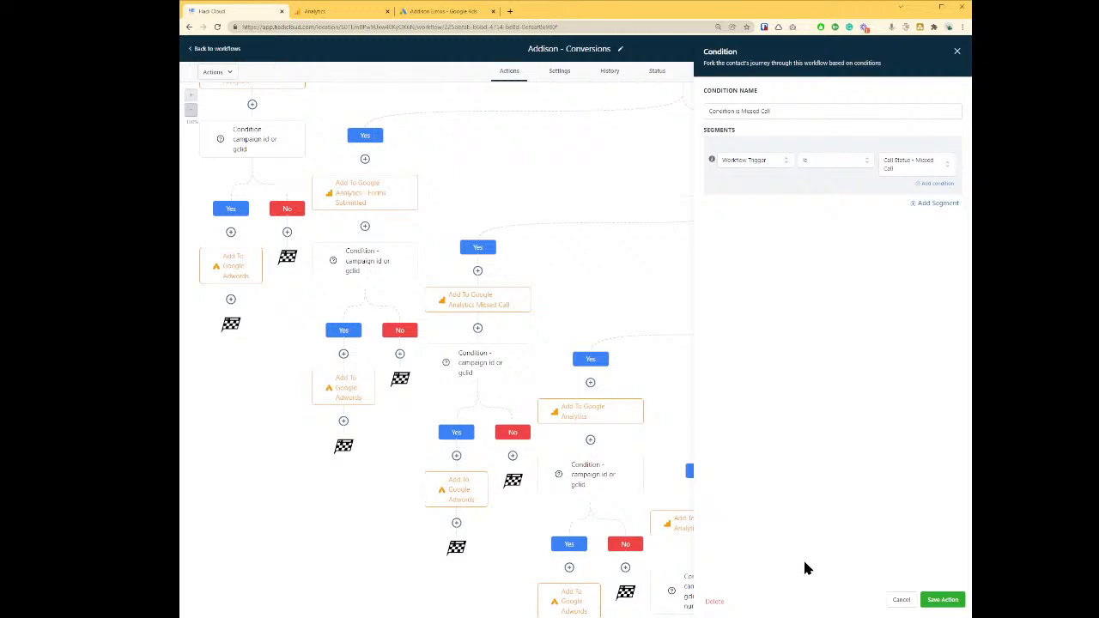
pyautogui.click(913, 603)
# Step: In Google Ads, choose to import from other data sources or CRMs, tracking conversions from clicks, and continue
pyautogui.hotkey('ctrl', 'Tab')
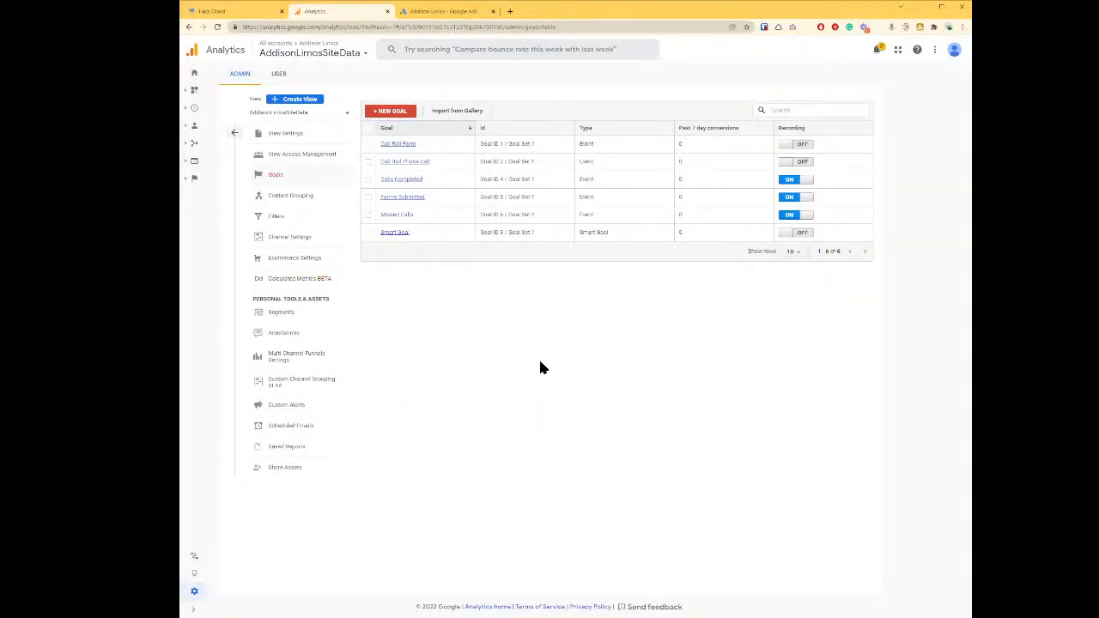
pyautogui.hotkey('ctrl', 'Tab')
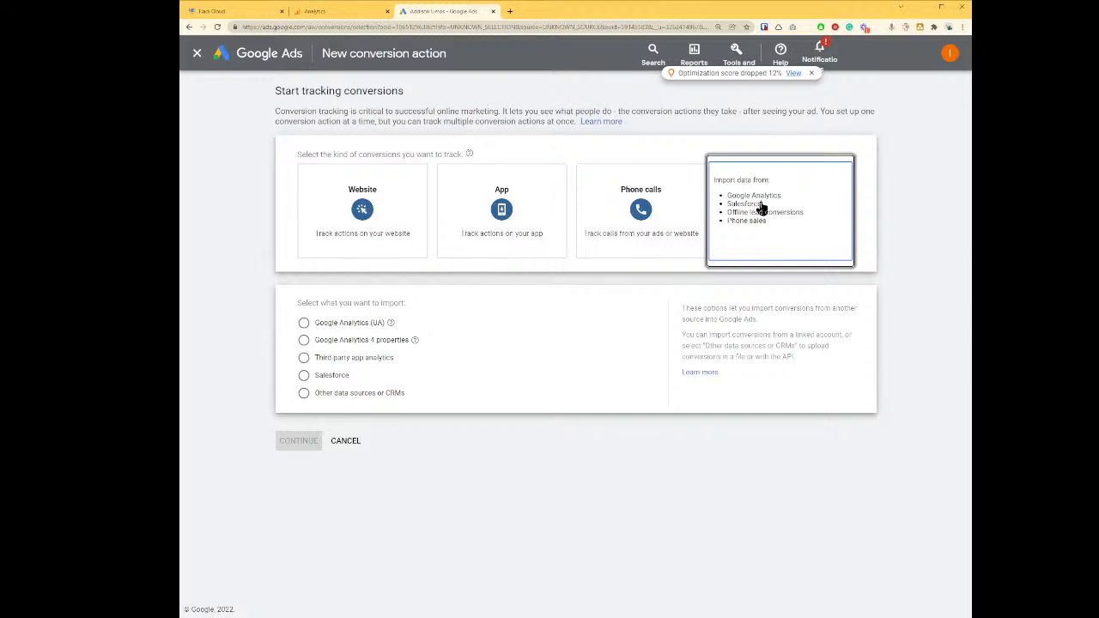
pyautogui.click(391, 397)
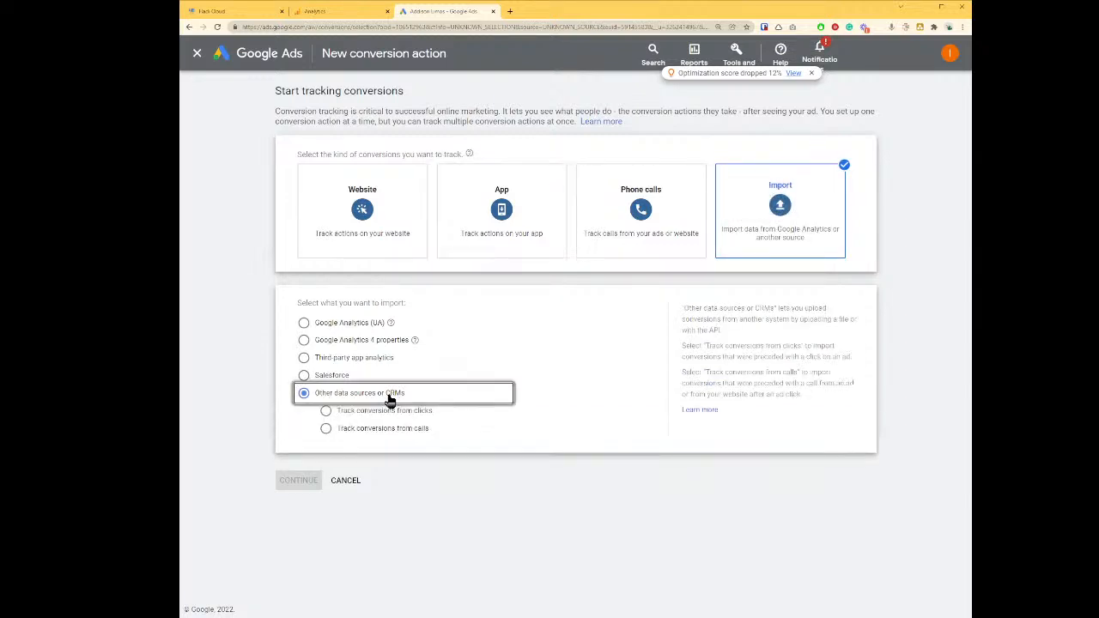
pyautogui.click(388, 412)
pyautogui.click(298, 483)
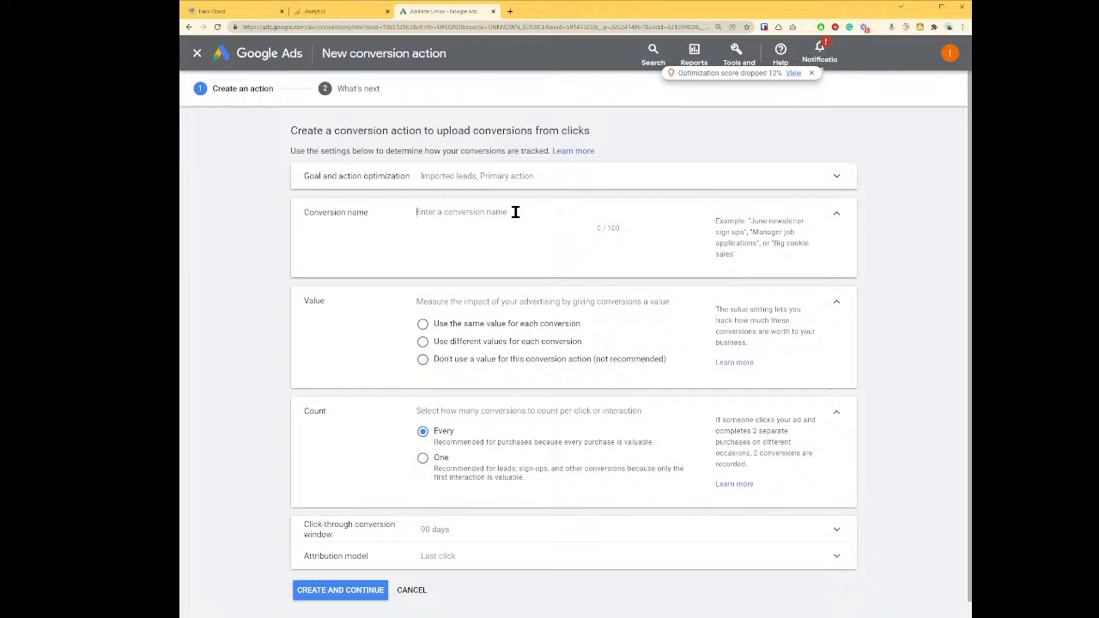
# Step: Name the conversion action Missed-Calls and use different values for each conversion with a default of 65 US dollars
pyautogui.click(515, 212)
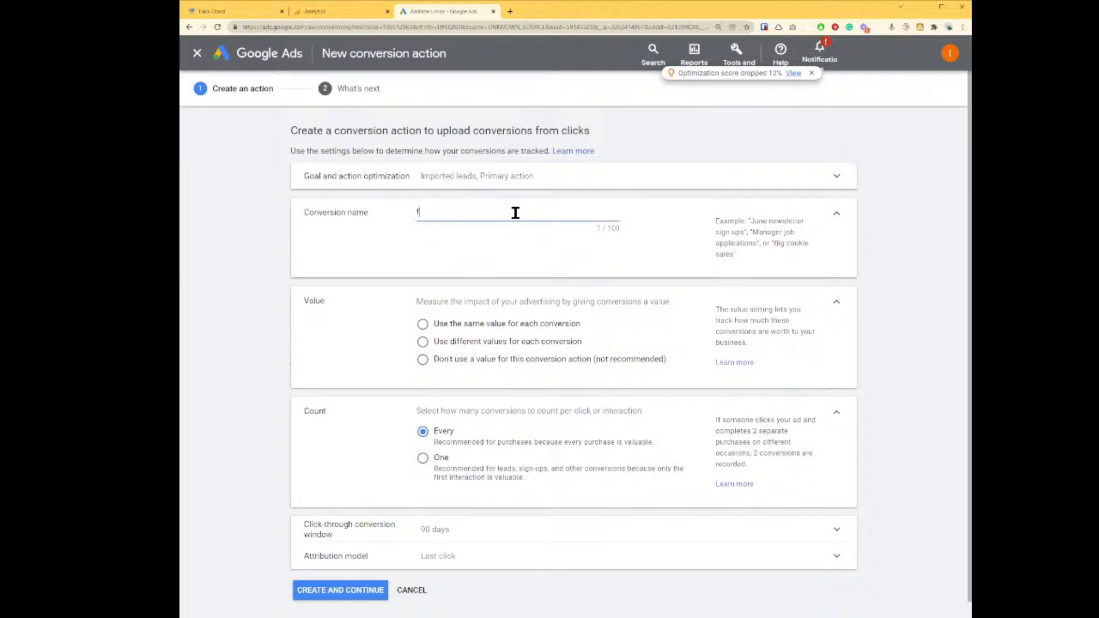
pyautogui.write('Missed-Calls')
pyautogui.click(515, 342)
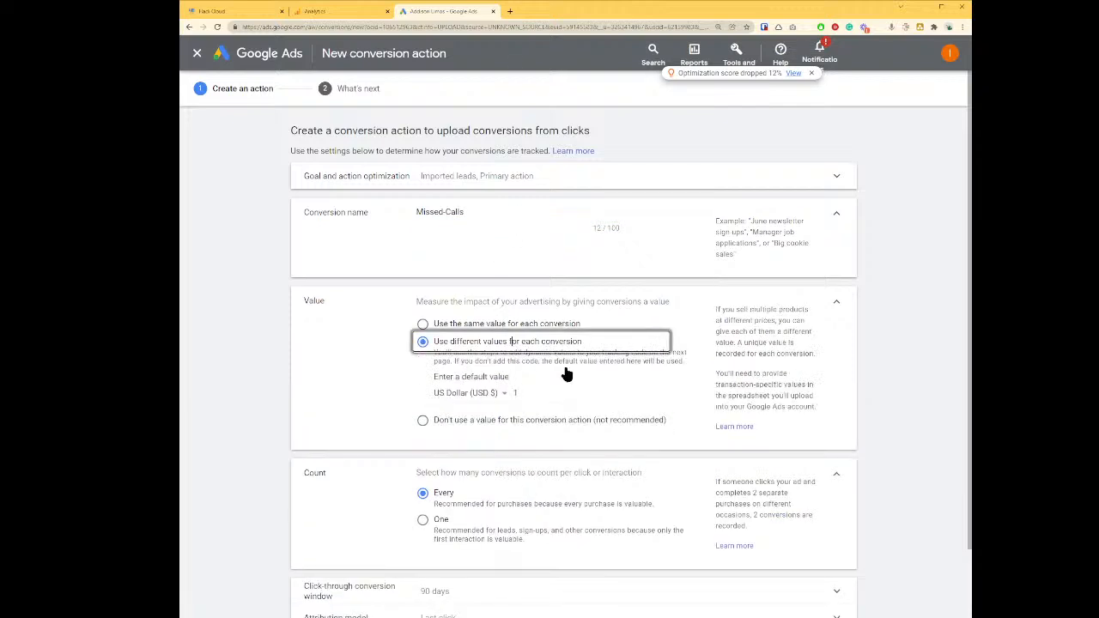
pyautogui.click(545, 391)
pyautogui.press('BackSpace')
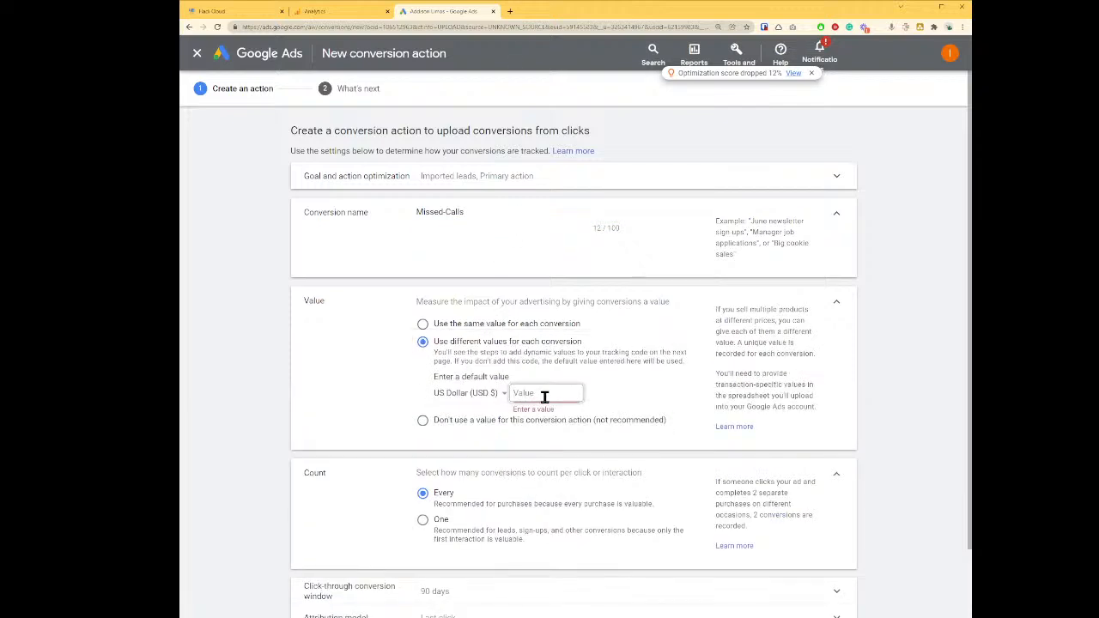
pyautogui.write('65')
# Step: Set the Missed-Calls conversion count to One and its attribution model to First click
pyautogui.click(499, 523)
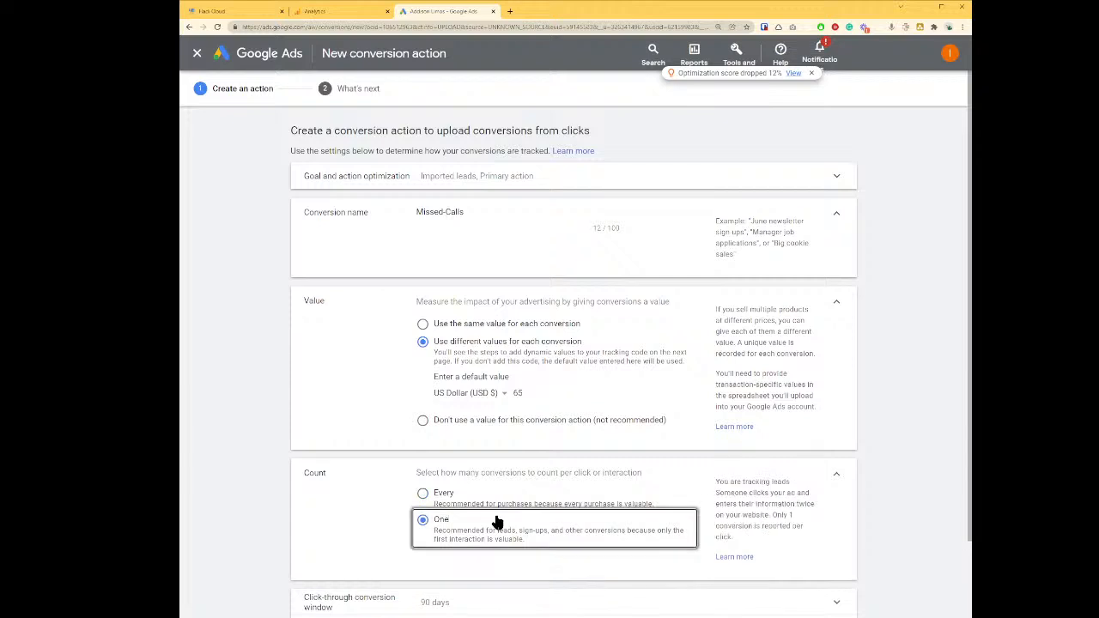
pyautogui.scroll(-2, 532, 515)
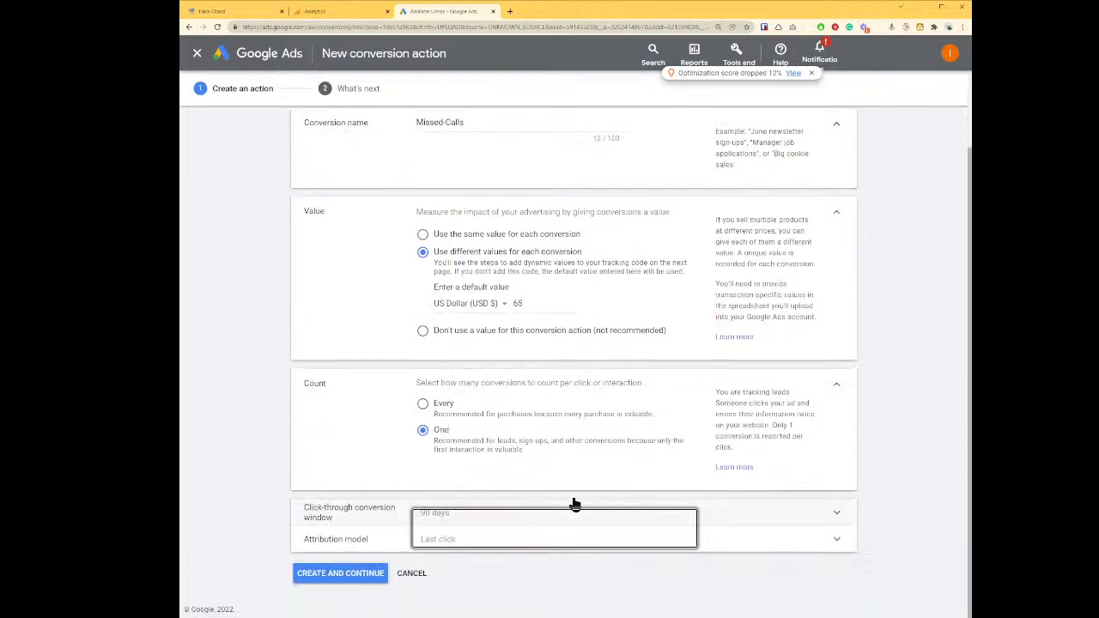
pyautogui.click(511, 535)
pyautogui.click(489, 502)
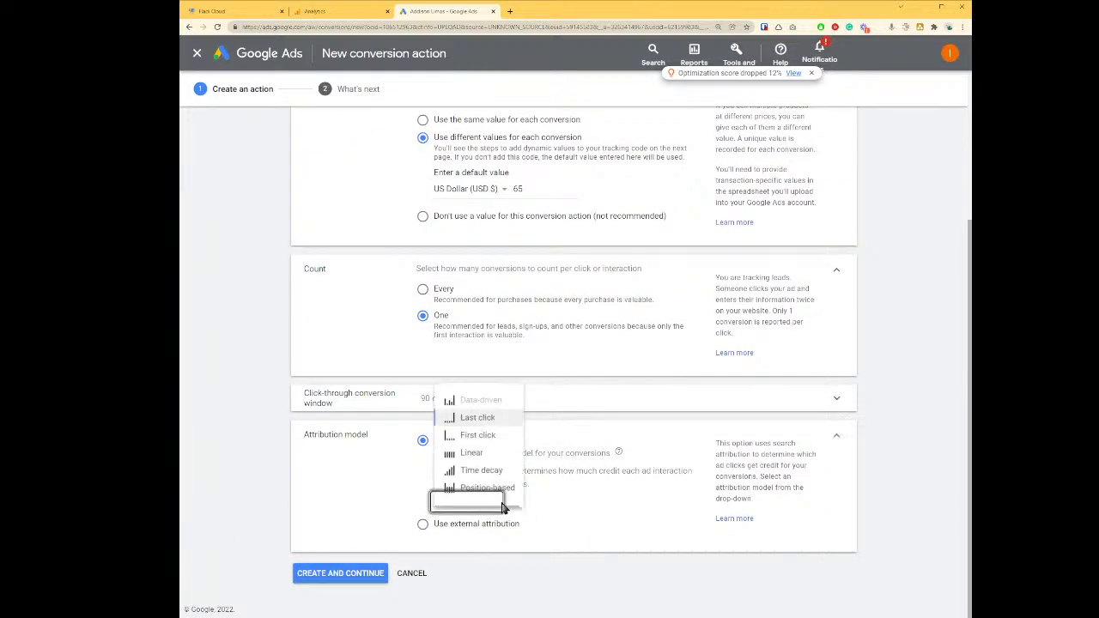
pyautogui.click(489, 436)
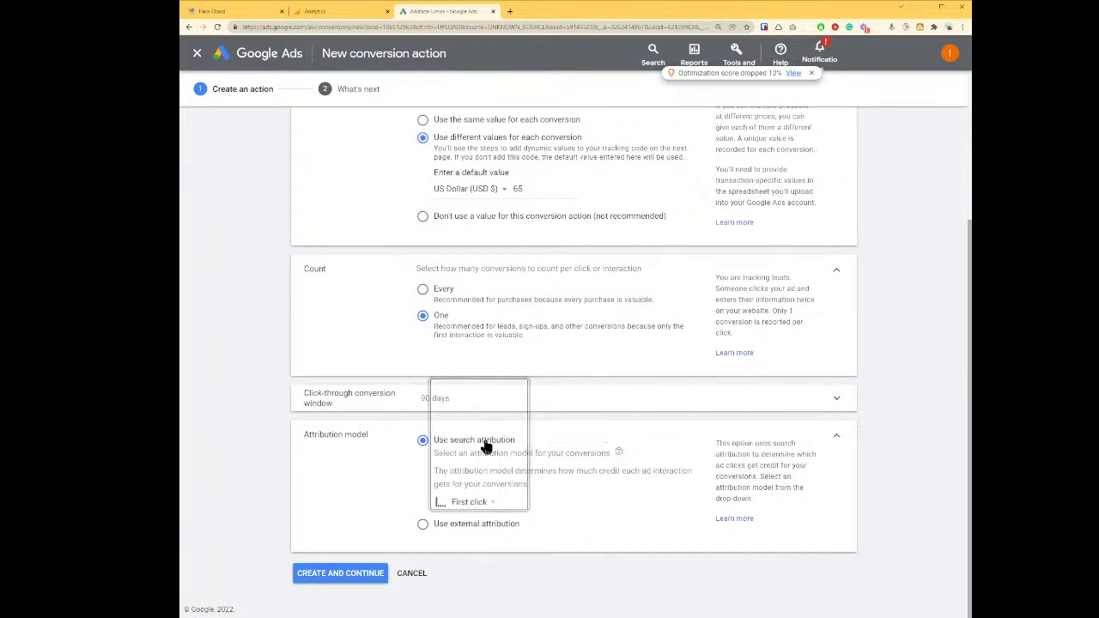
# Step: Create the Missed-Calls conversion action and finish its setup
pyautogui.click(335, 572)
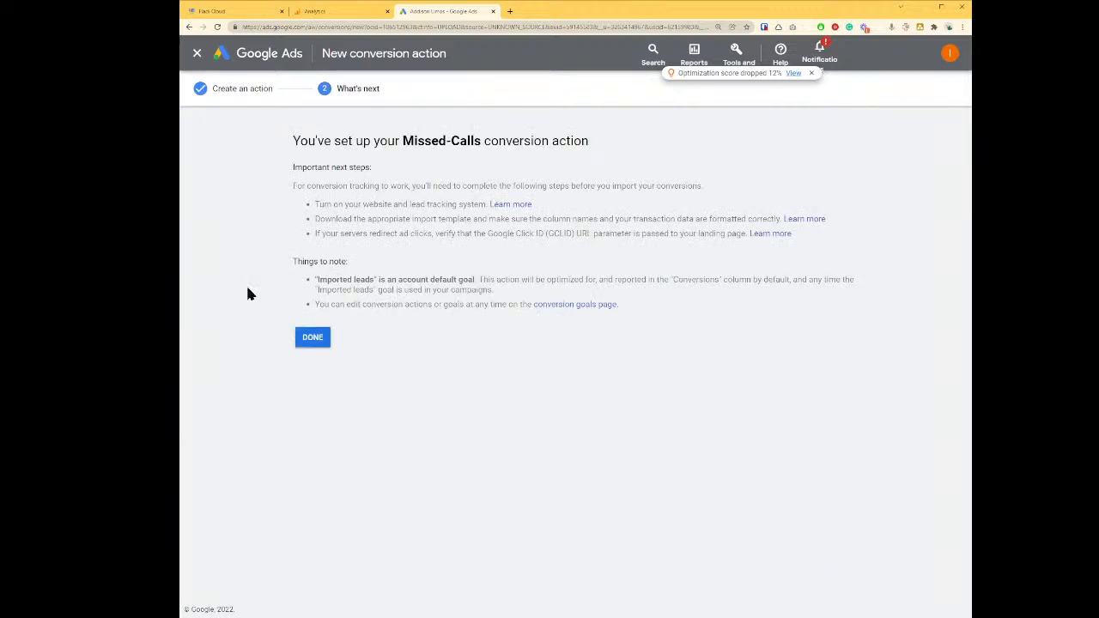
pyautogui.click(313, 338)
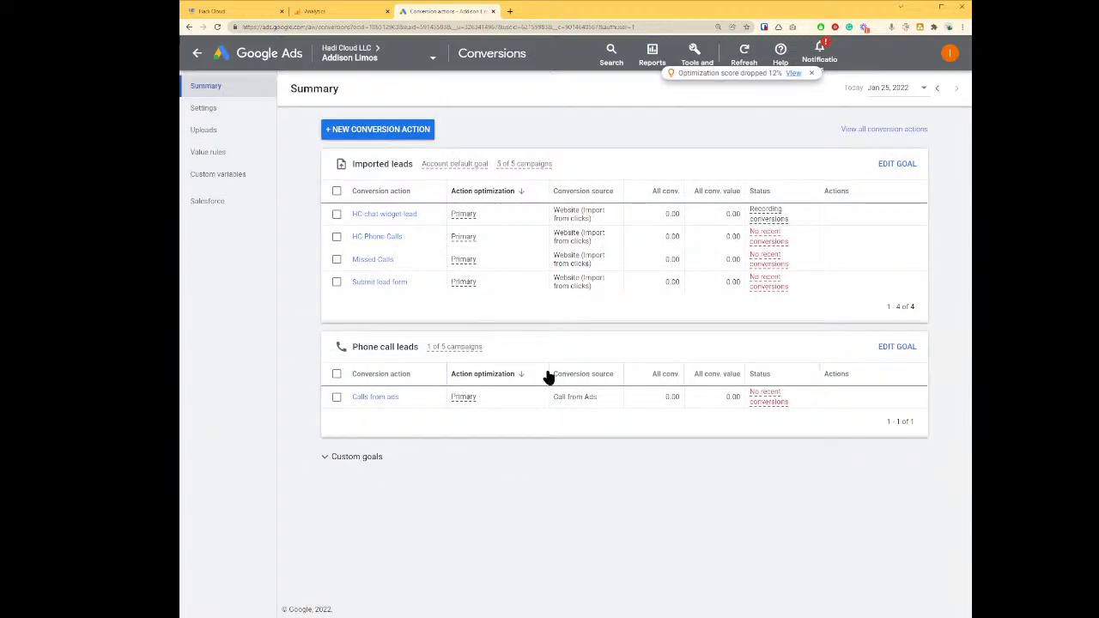
# Step: In the workflow, set the missed-call branch's Google Adwords action to conversion Other named Missed-Calls, and save the action and workflow
pyautogui.hotkey('ctrl', 'Tab')
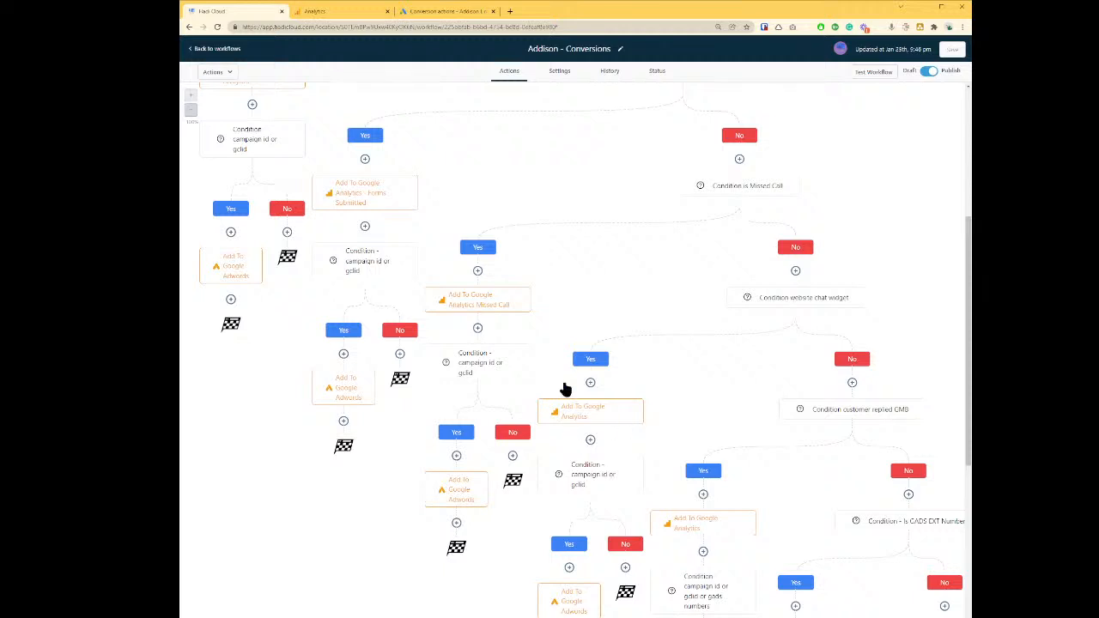
pyautogui.click(464, 501)
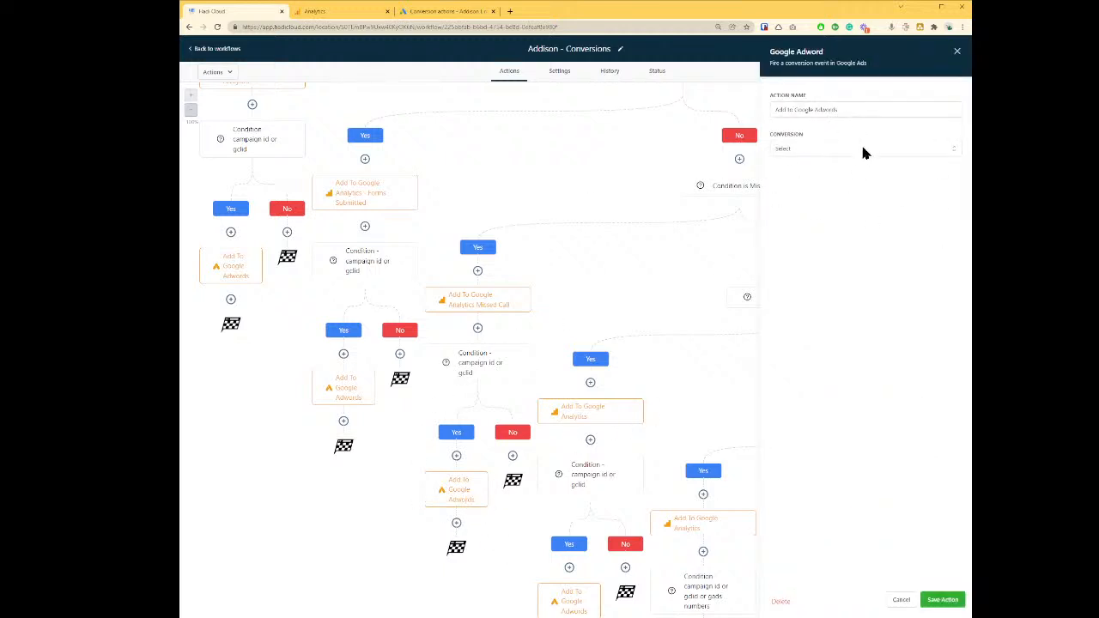
pyautogui.click(864, 150)
pyautogui.click(829, 212)
pyautogui.moveTo(872, 181); pyautogui.dragTo(593, 211)
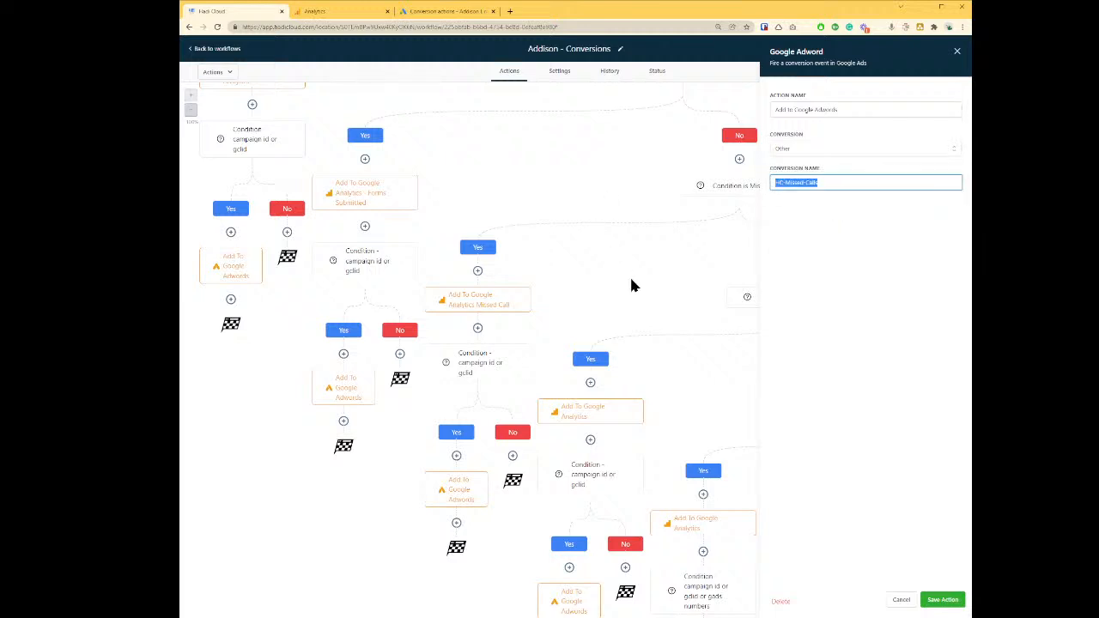
pyautogui.write('Vi')
pyautogui.click(841, 397)
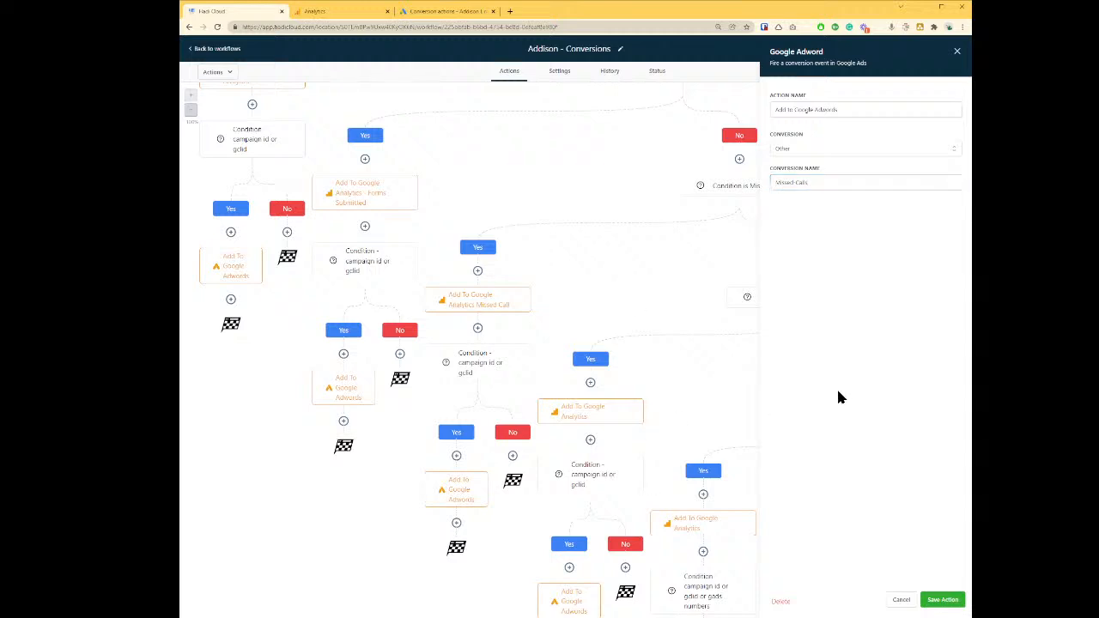
pyautogui.click(946, 600)
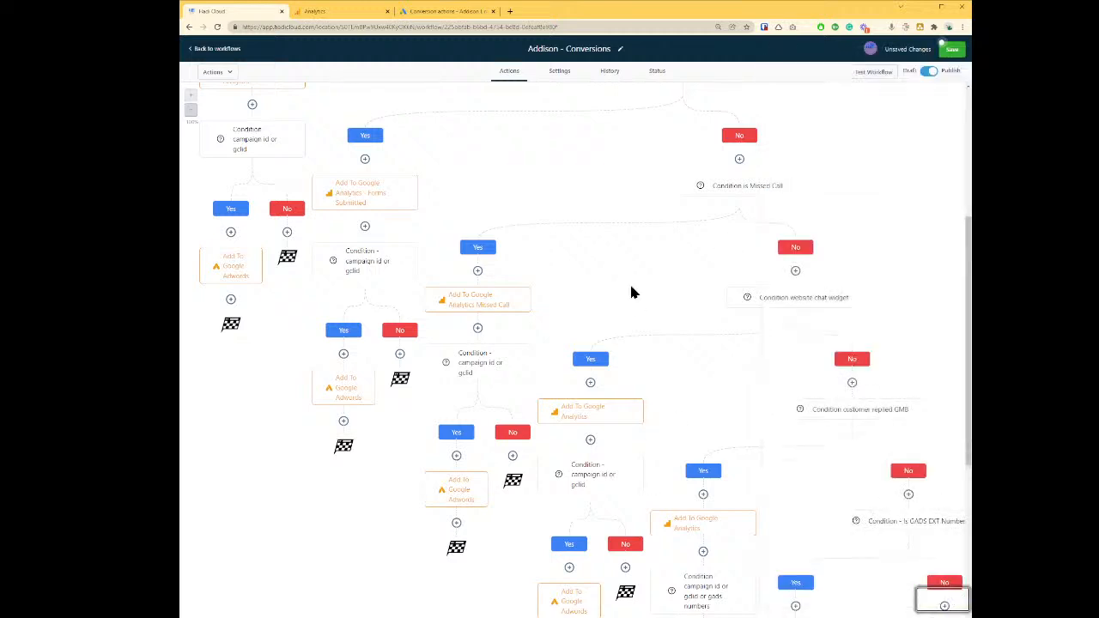
pyautogui.click(951, 49)
# Step: In Google Ads, try to rename the Missed-Calls conversion action to HC-Missed-Calls, copy the new name, and leave the settings without saving
pyautogui.click(446, 11)
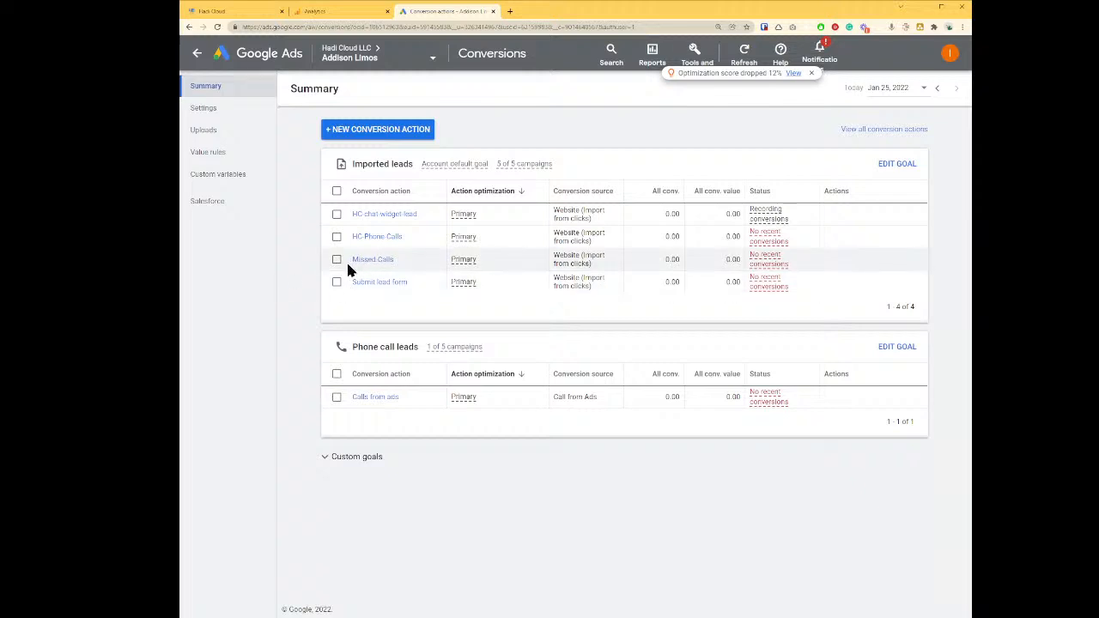
pyautogui.click(374, 262)
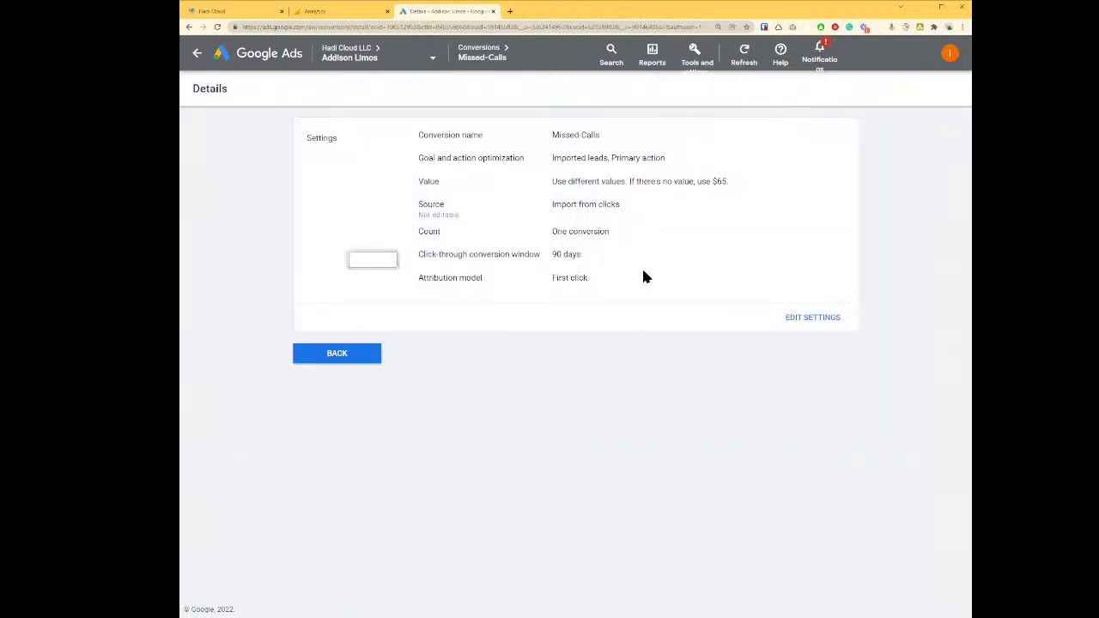
pyautogui.click(811, 317)
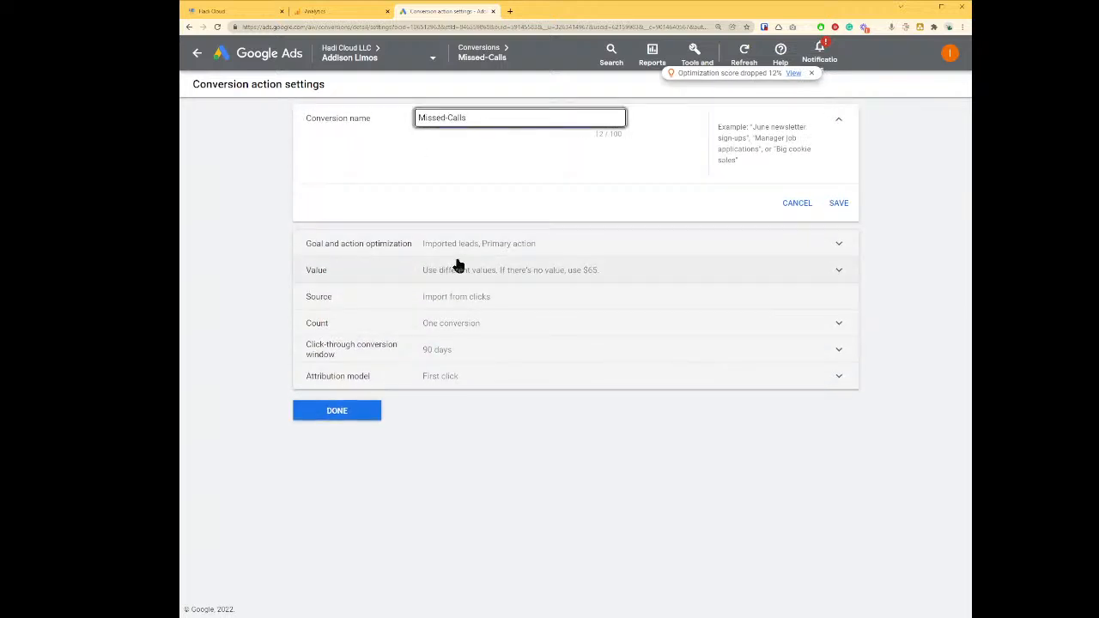
pyautogui.write('Hc')
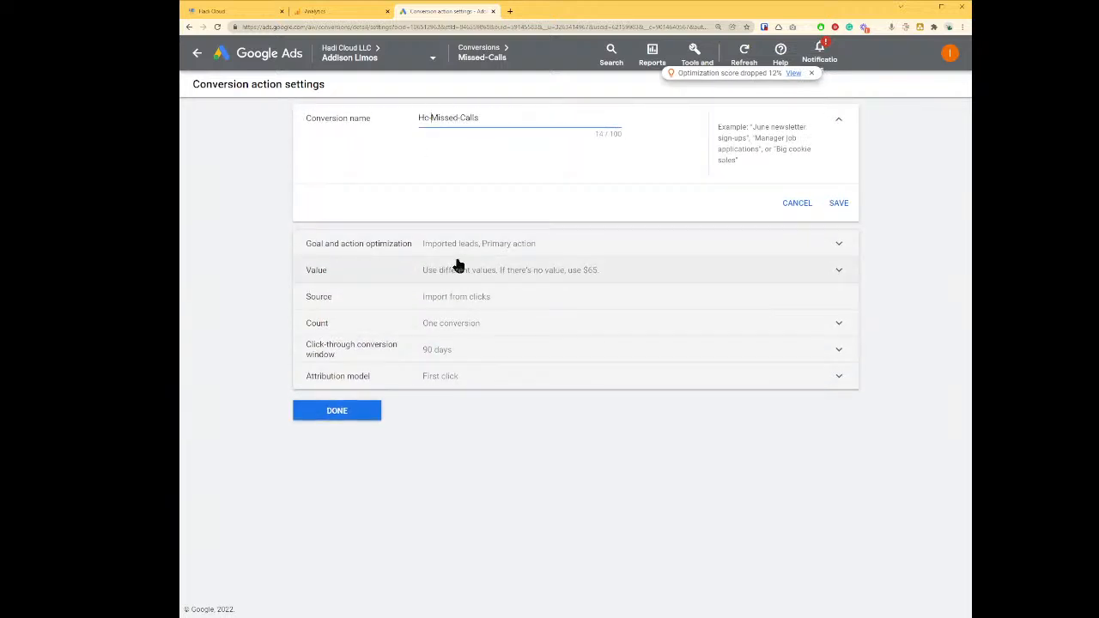
pyautogui.press('BackSpace')
pyautogui.press('BackSpace')
pyautogui.write('HC-')
pyautogui.hotkey('ctrl', 'a')
pyautogui.hotkey('ctrl', 'c')
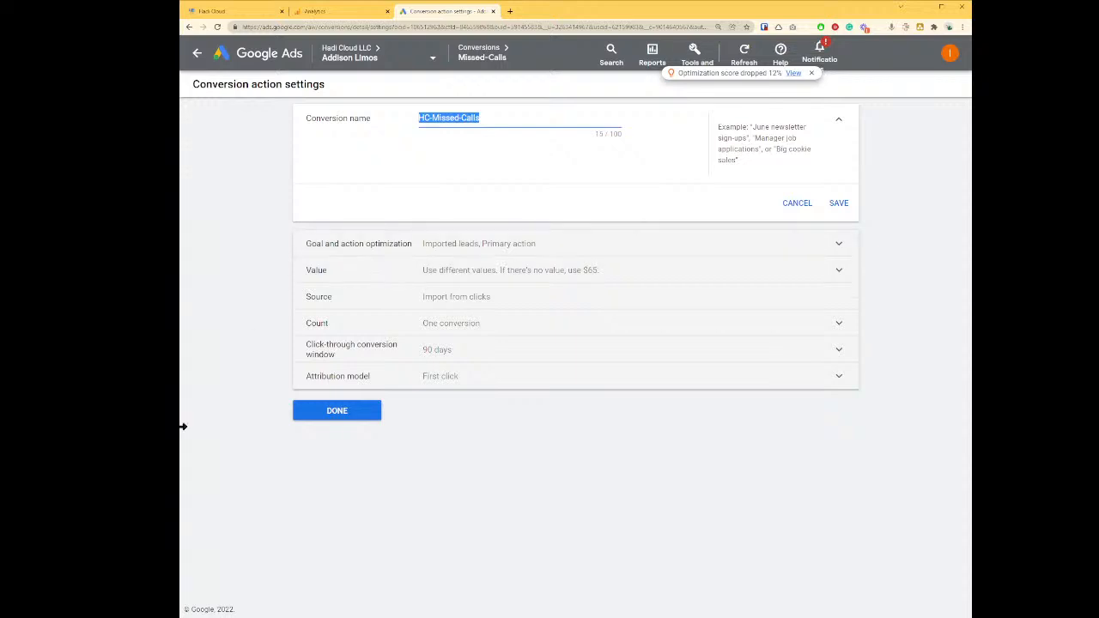
pyautogui.click(341, 410)
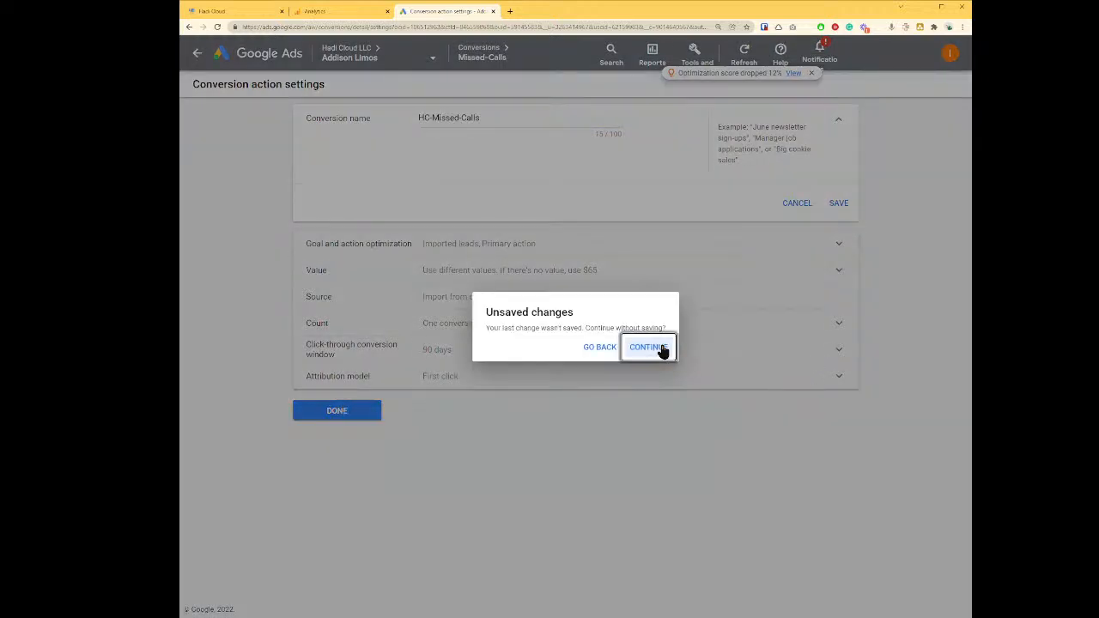
pyautogui.click(648, 347)
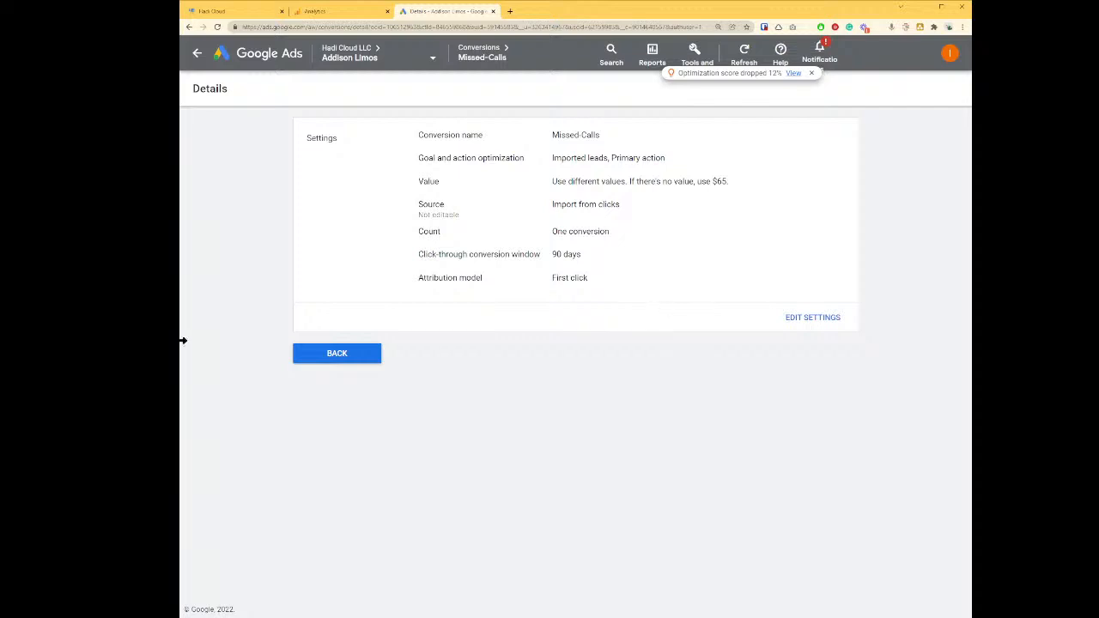
# Step: Rename the Missed-Calls conversion action to HC-Missed-Calls, save it, and return to the conversions summary
pyautogui.click(822, 319)
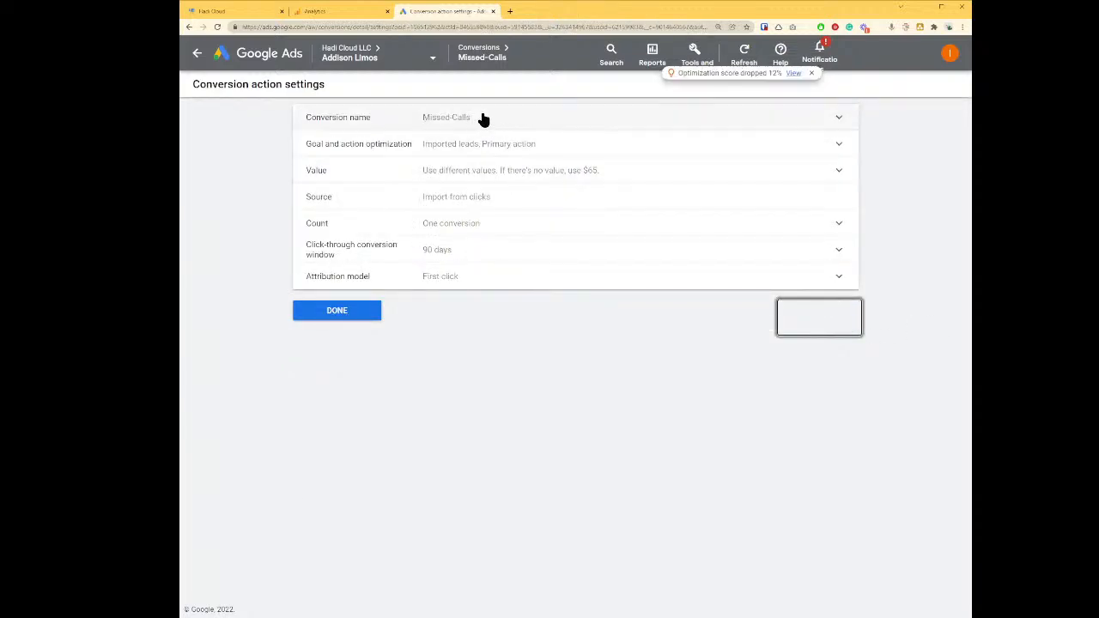
pyautogui.click(521, 116)
pyautogui.hotkey('ctrl', 'a')
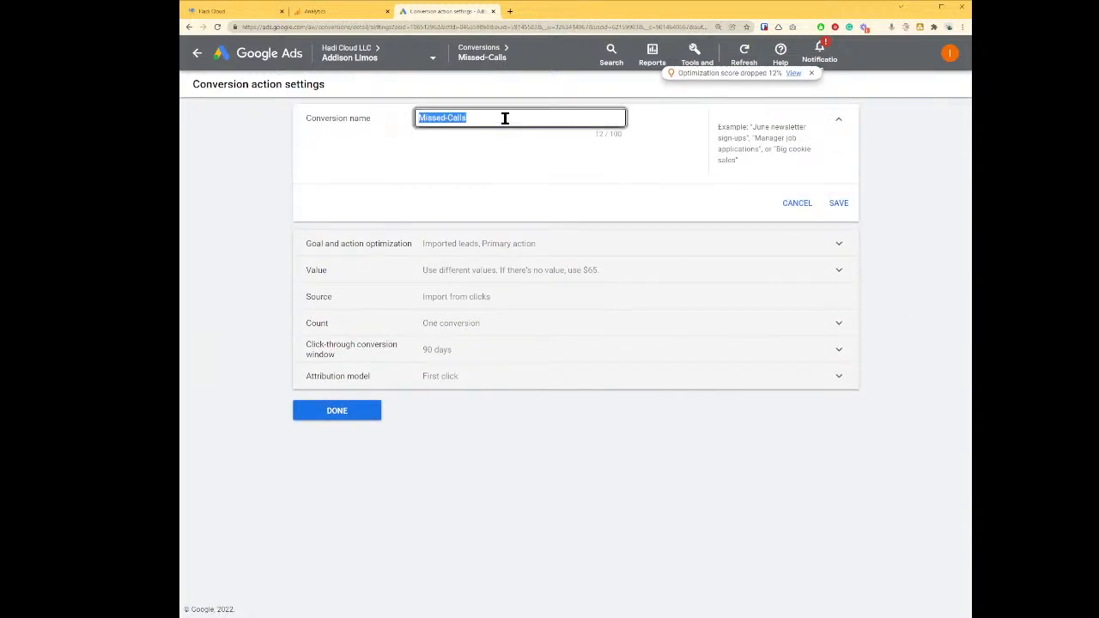
pyautogui.hotkey('ctrl', 'v')
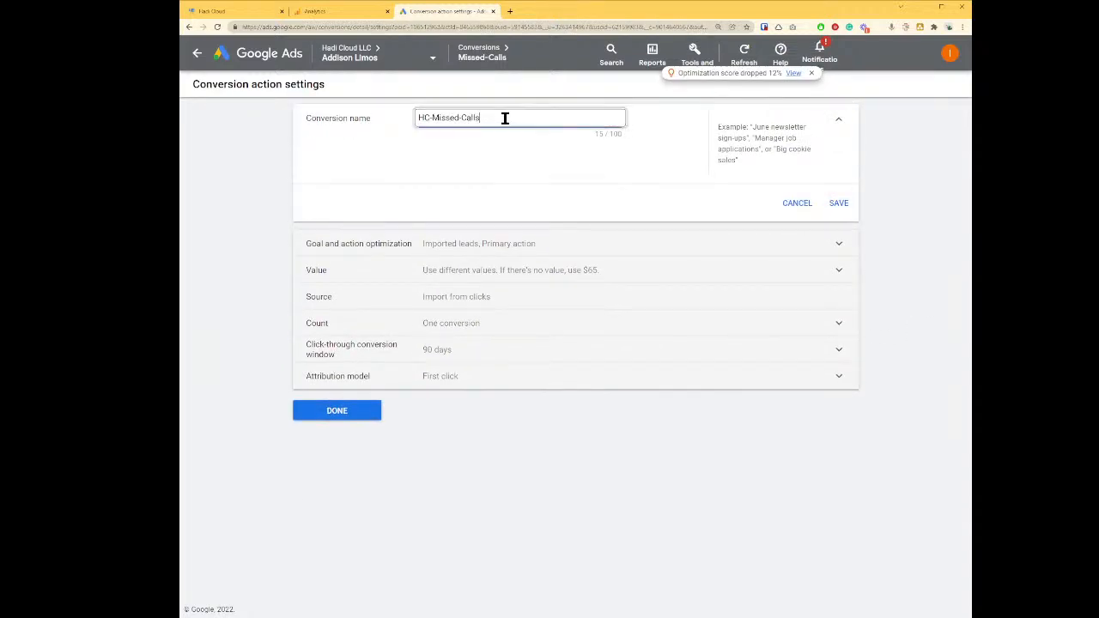
pyautogui.click(836, 206)
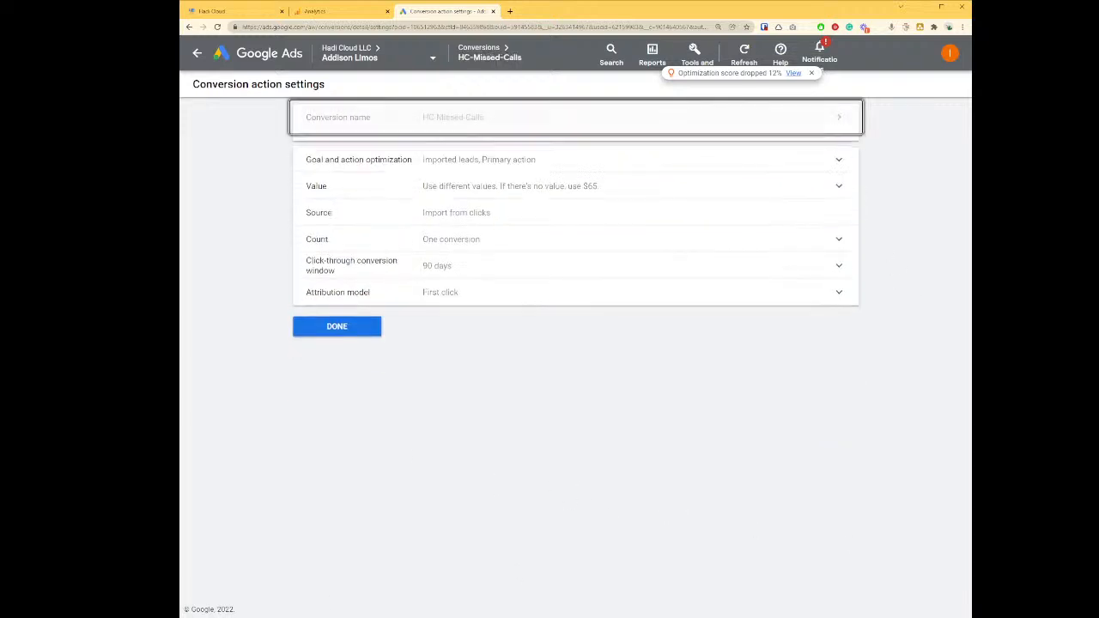
pyautogui.click(321, 320)
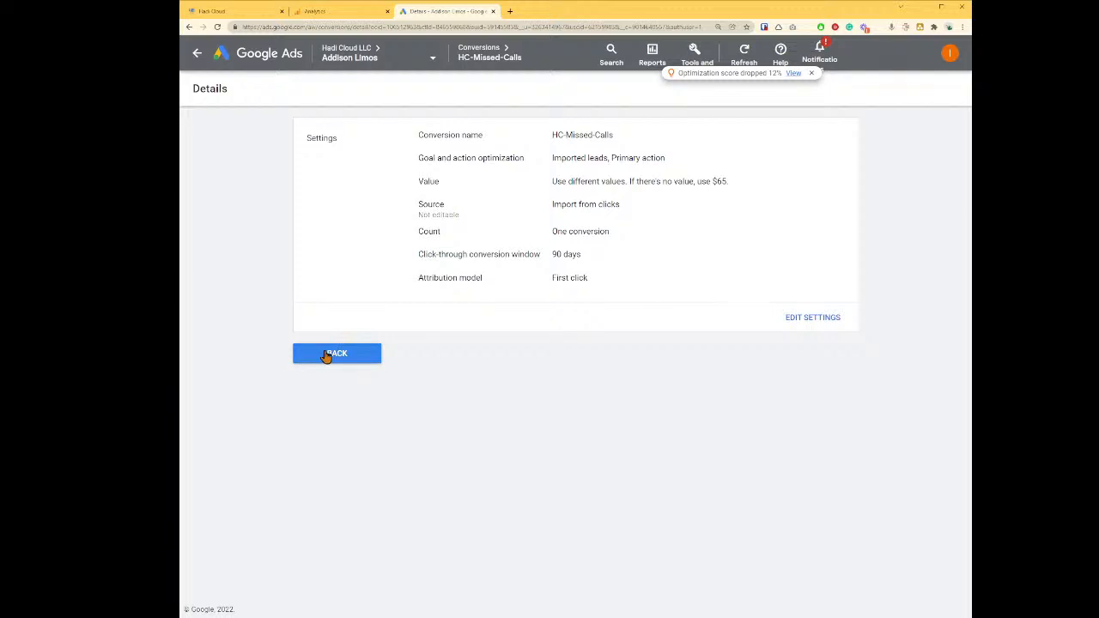
pyautogui.click(326, 355)
# Step: In the workflow, set the missed-call branch's Google Adwords conversion name to HC-Missed-Calls, and save the action and workflow
pyautogui.hotkey('ctrl', '1')
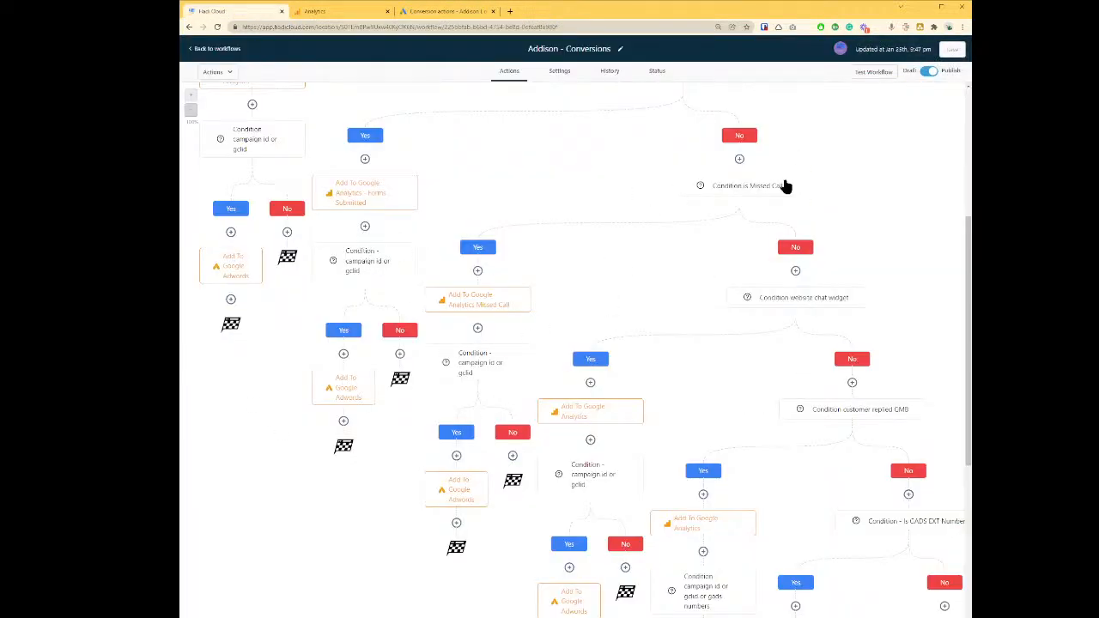
pyautogui.click(456, 489)
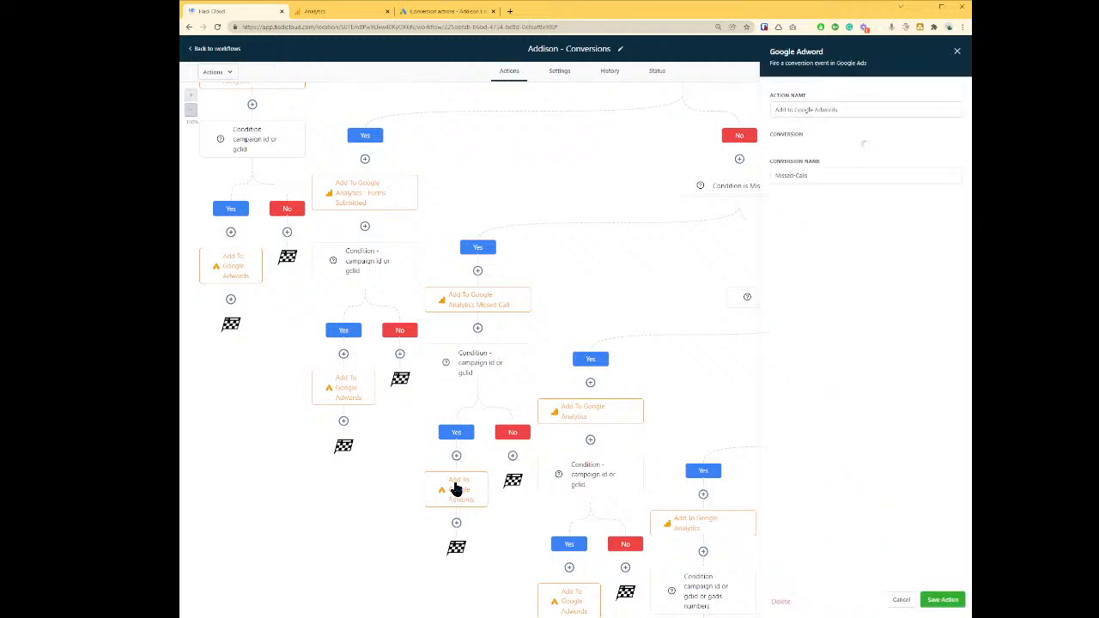
pyautogui.click(846, 182)
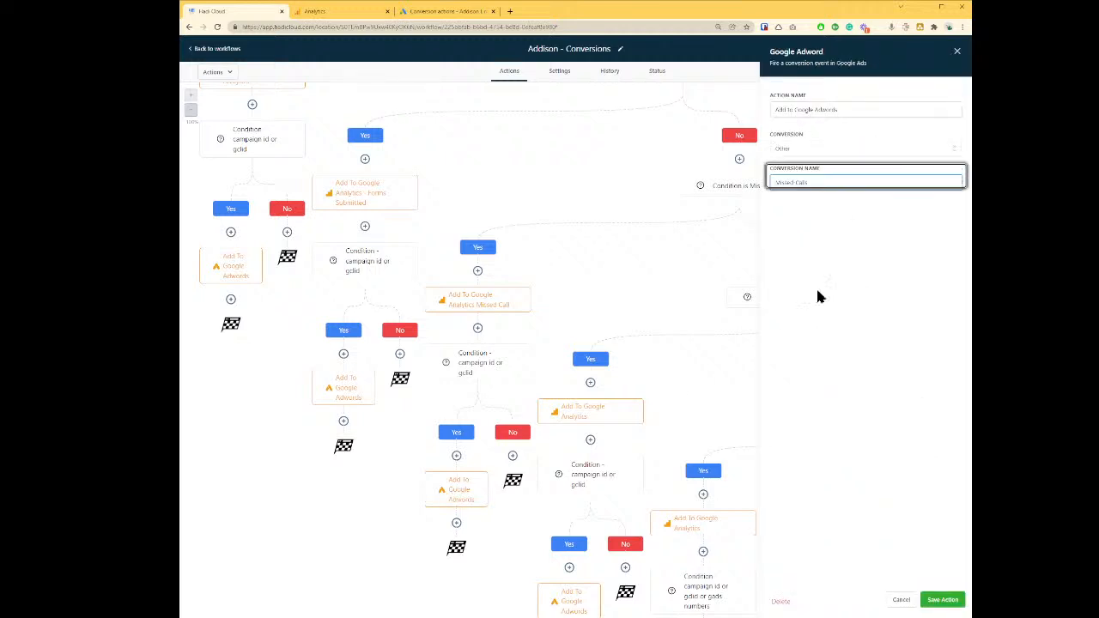
pyautogui.hotkey('ctrl', 'a')
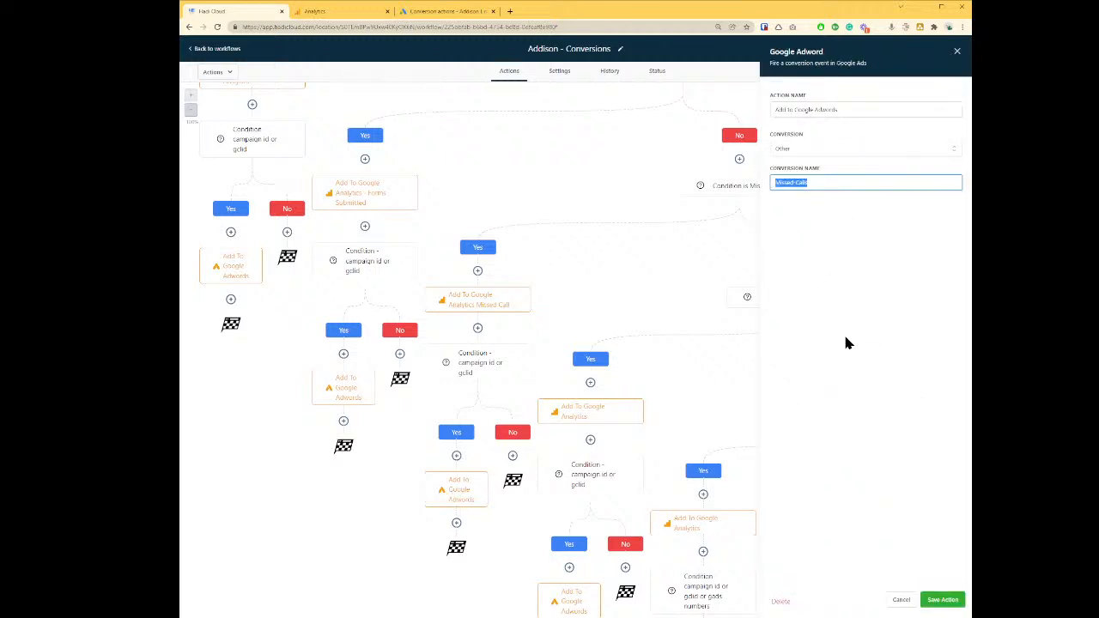
pyautogui.hotkey('ctrl', 'v')
pyautogui.click(861, 353)
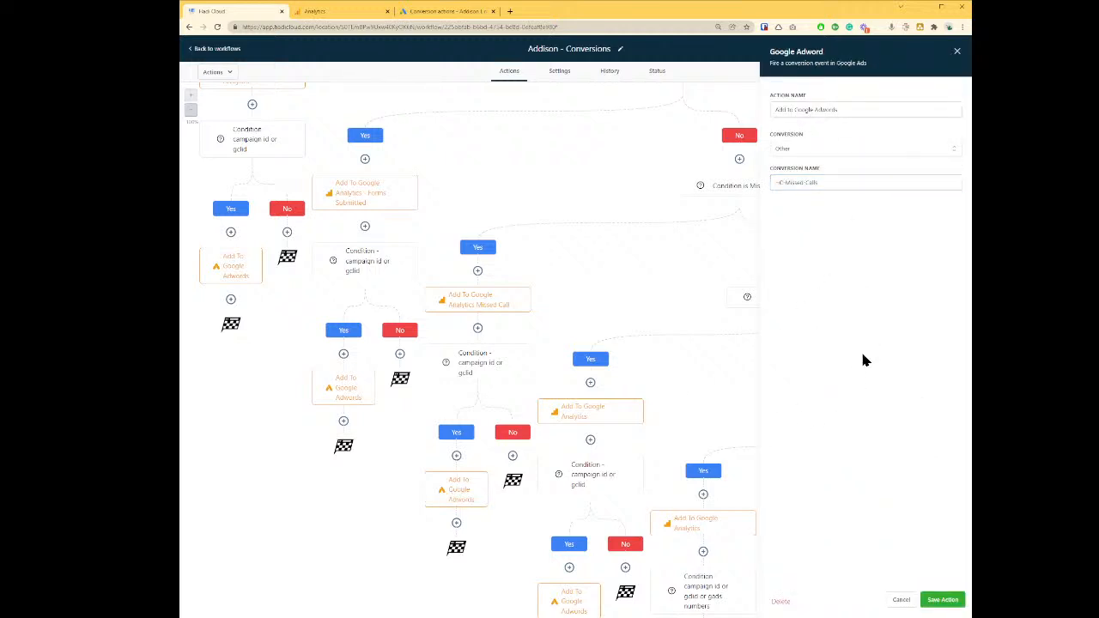
pyautogui.click(941, 599)
pyautogui.click(951, 49)
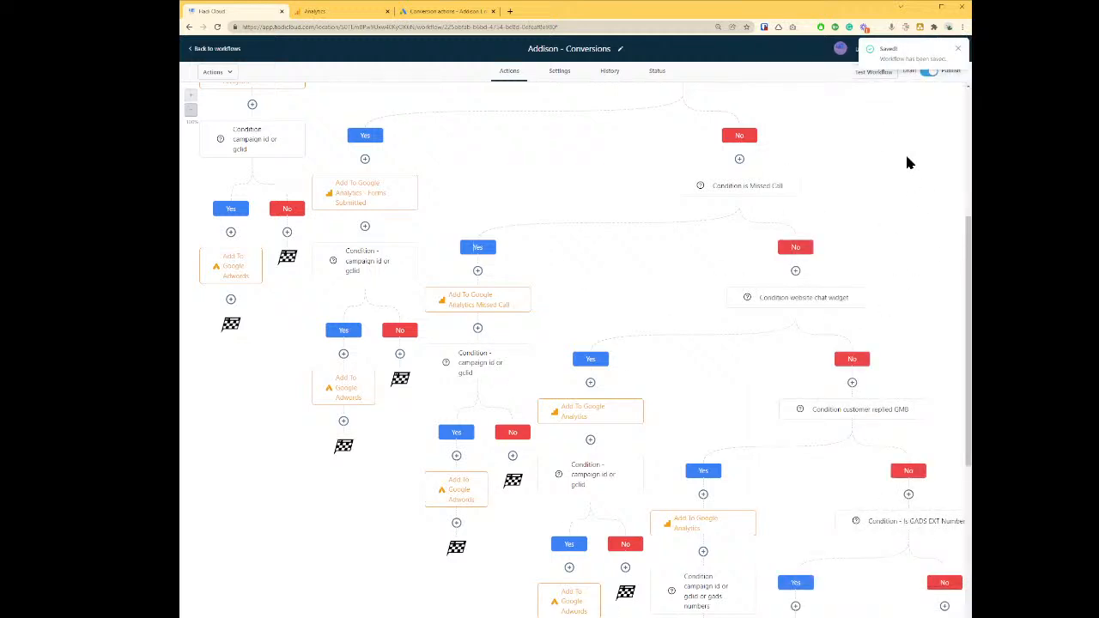
# Step: Check the settings of the website chat widget condition and the Website Chat Widget trigger without changing them
pyautogui.scroll(-2, 905, 152)
pyautogui.scroll(1, 828, 201)
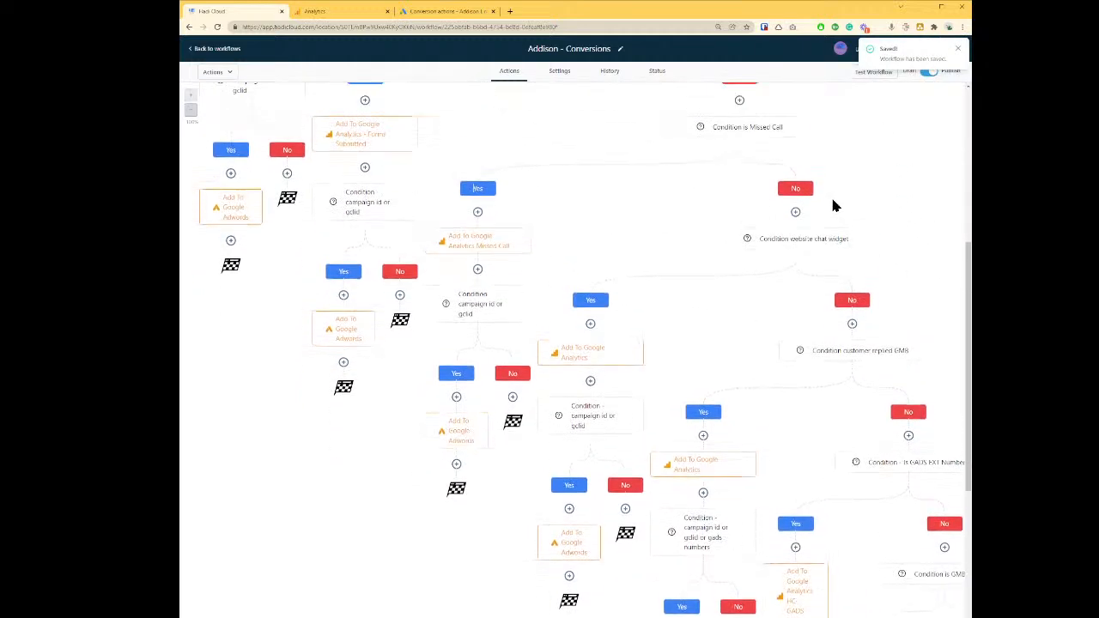
pyautogui.click(811, 243)
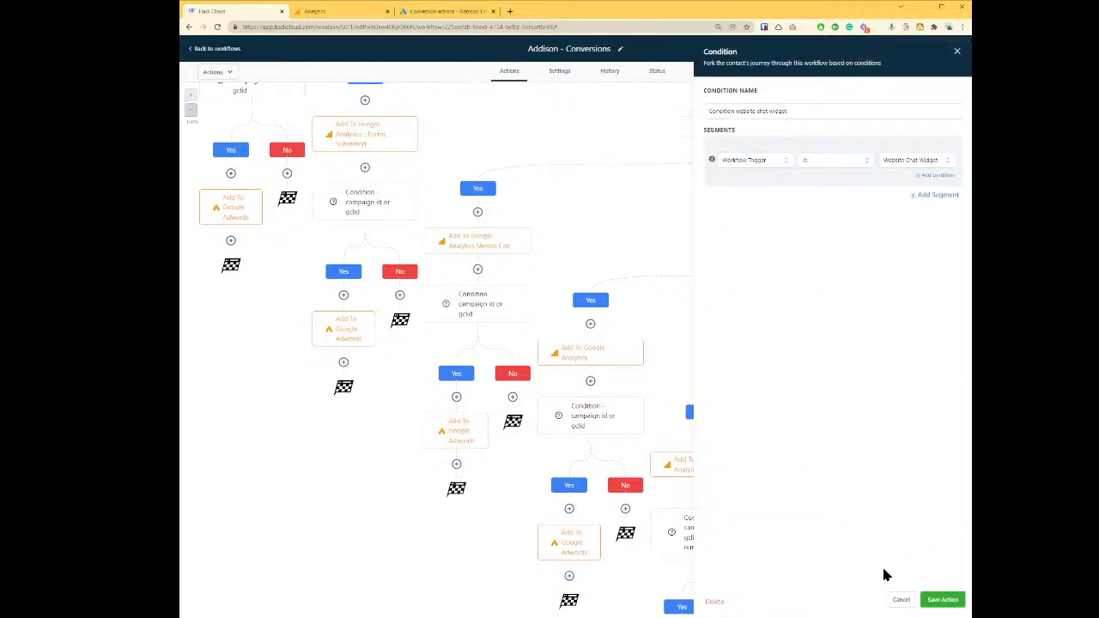
pyautogui.click(940, 599)
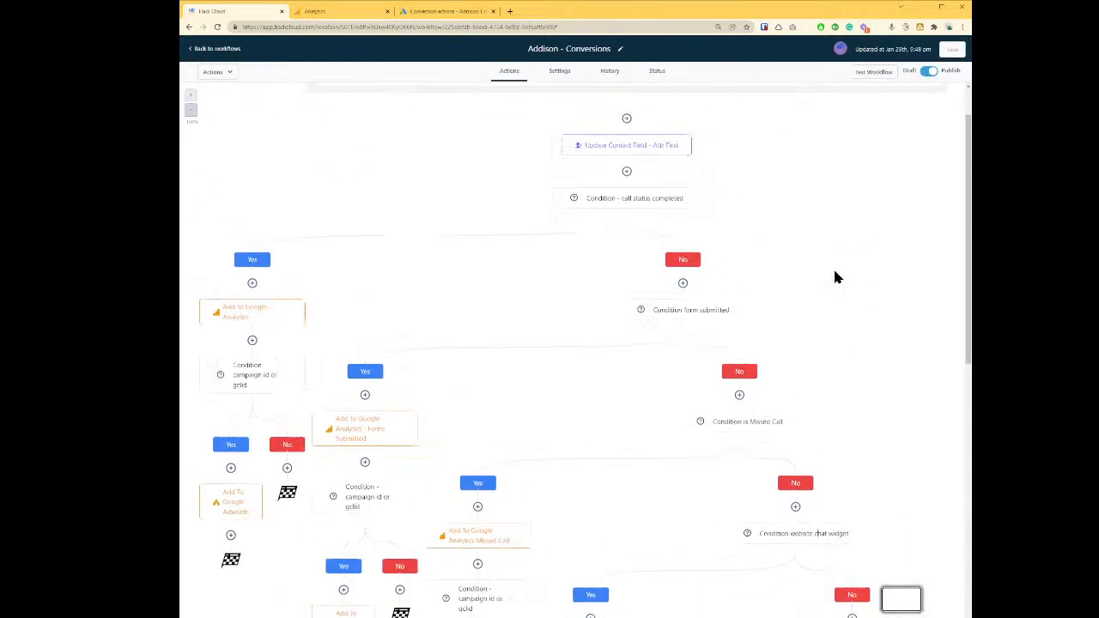
pyautogui.scroll(1, 739, 153)
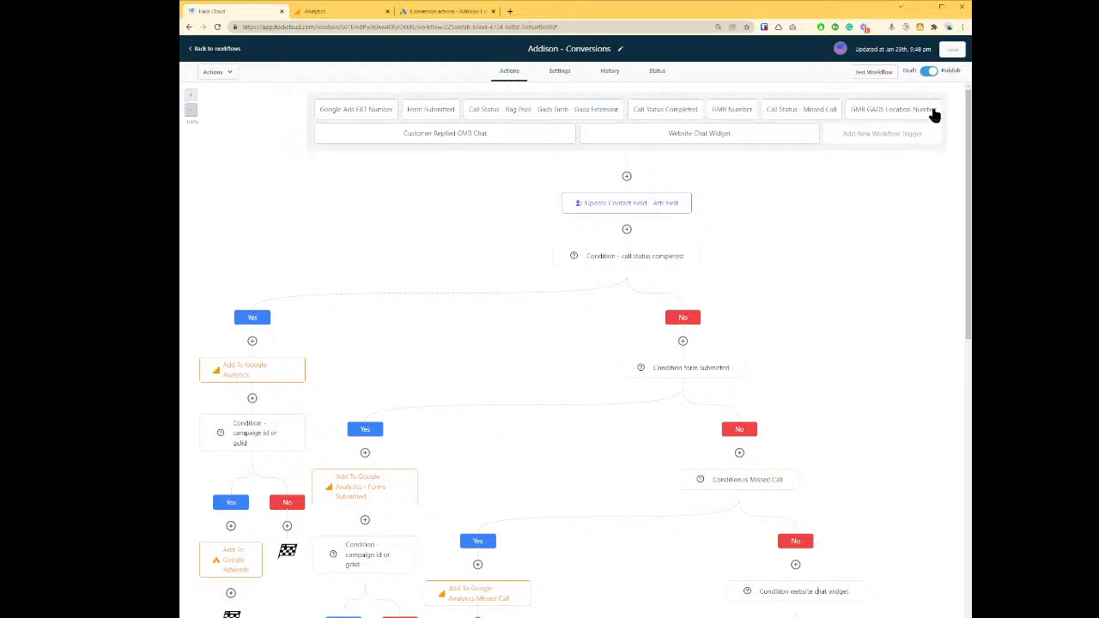
pyautogui.click(697, 137)
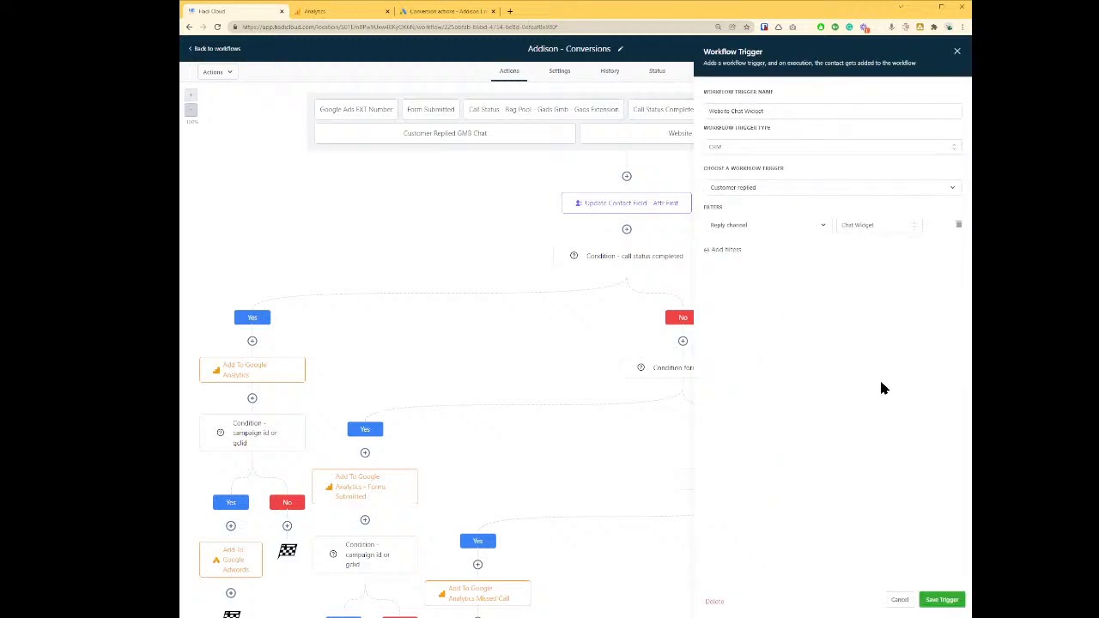
pyautogui.click(901, 599)
# Step: Open the website chat widget branch's Google Analytics action to check its event category and action
pyautogui.scroll(-5, 865, 304)
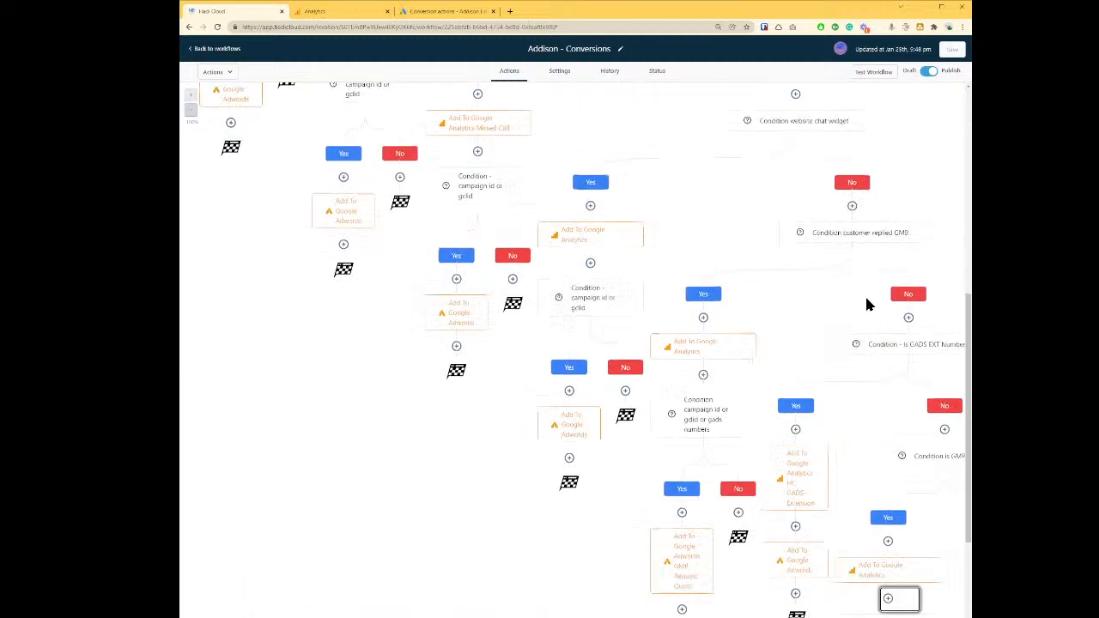
pyautogui.scroll(3, 873, 180)
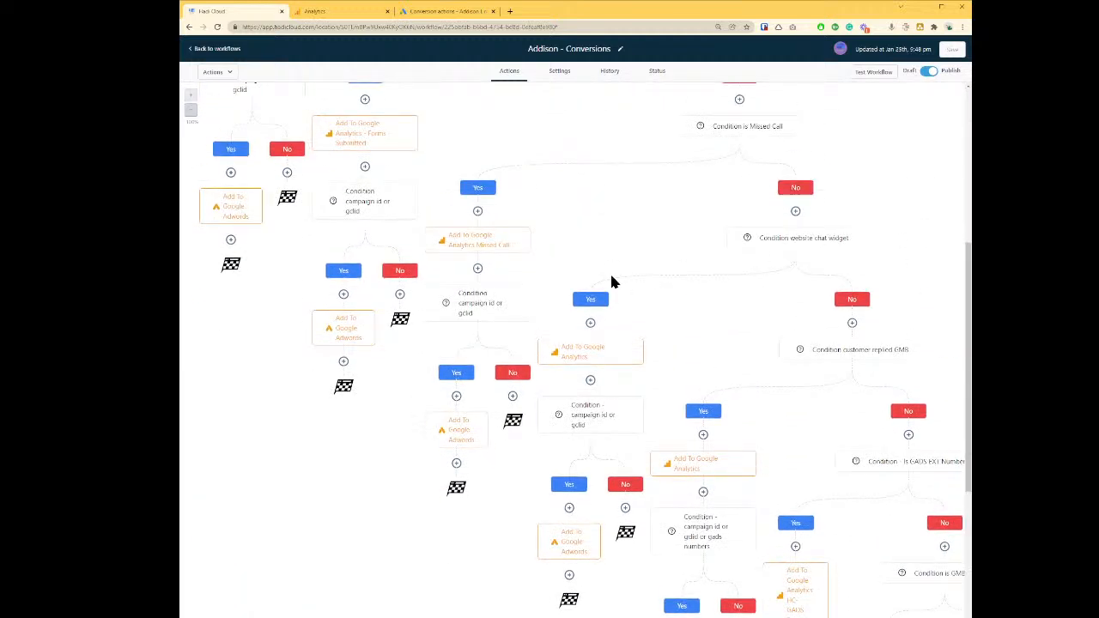
pyautogui.click(609, 358)
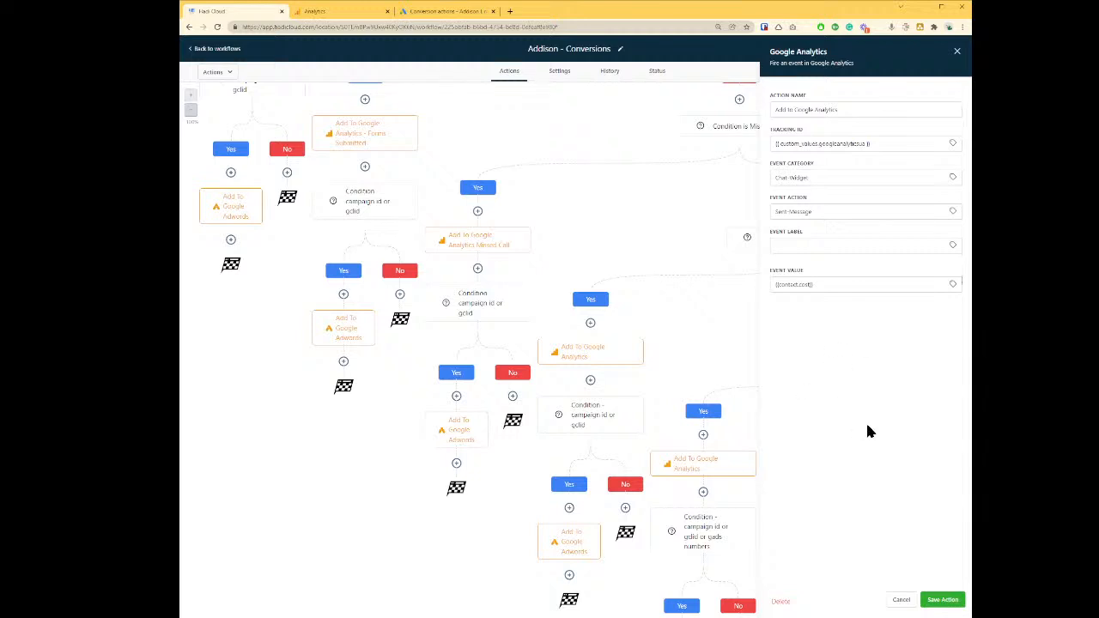
# Step: In Google Analytics, start a new custom goal named Chat Widget with the Event type and continue to its details
pyautogui.hotkey('ctrl', 'Tab')
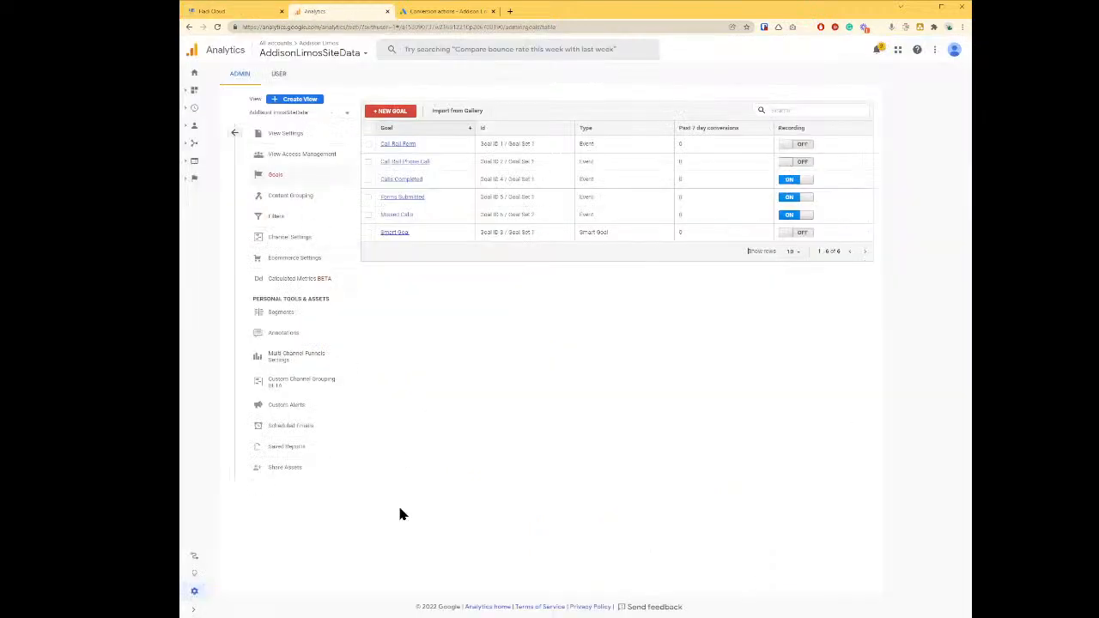
pyautogui.click(414, 110)
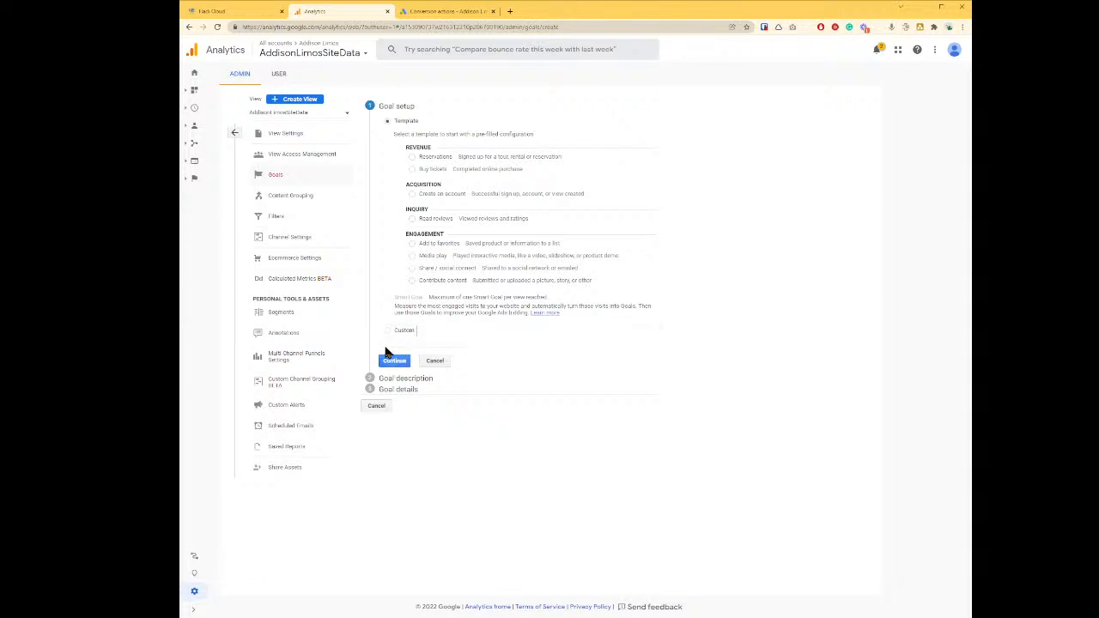
pyautogui.click(386, 329)
pyautogui.click(392, 360)
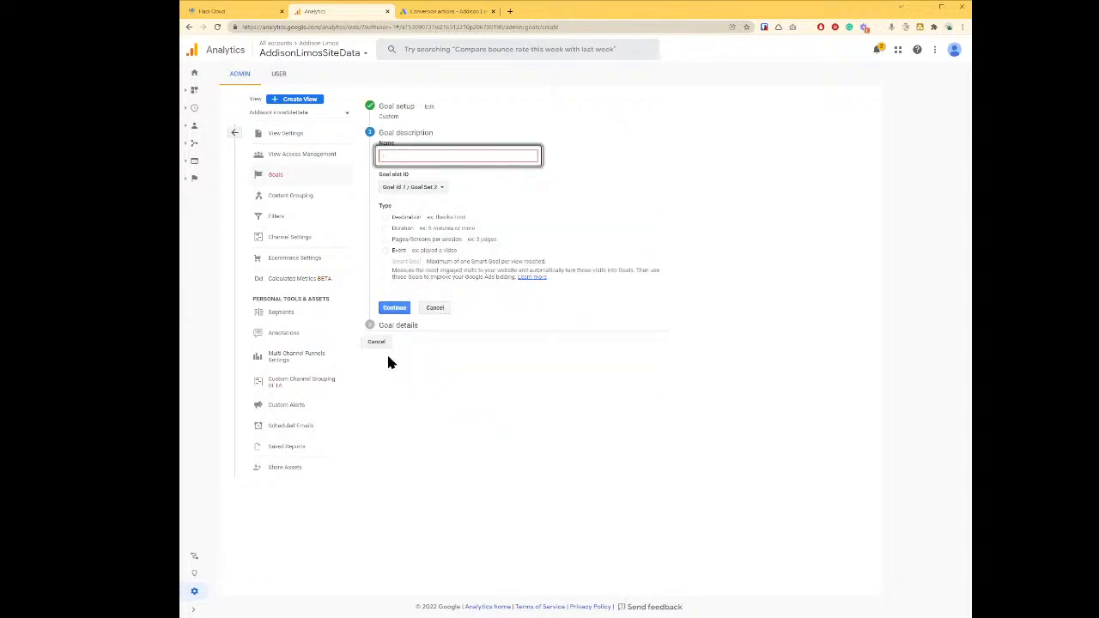
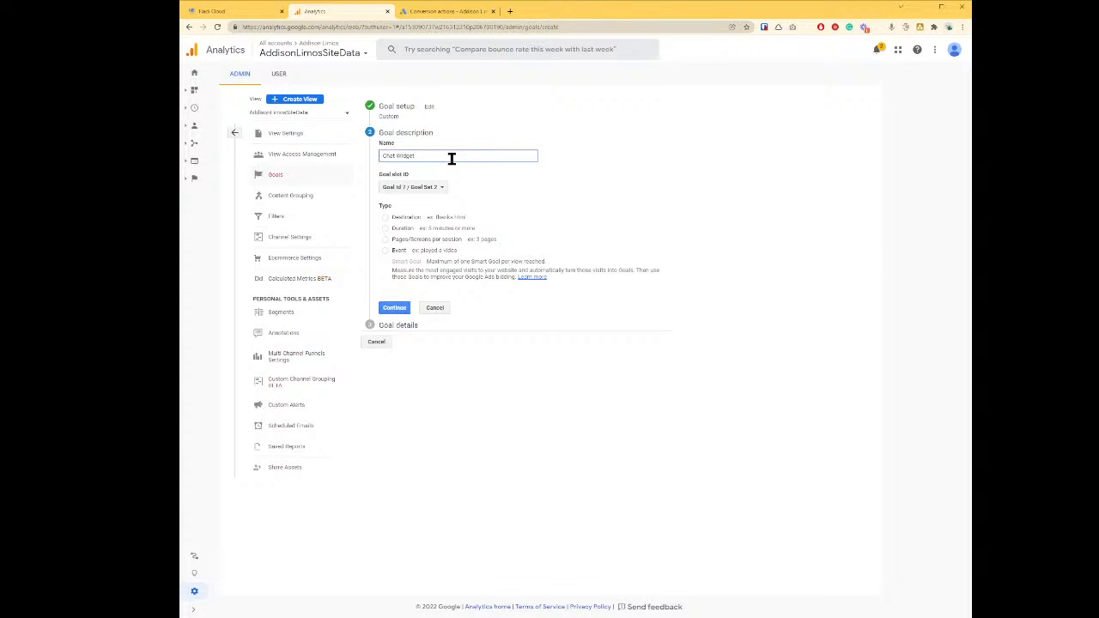
pyautogui.click(384, 251)
pyautogui.click(393, 308)
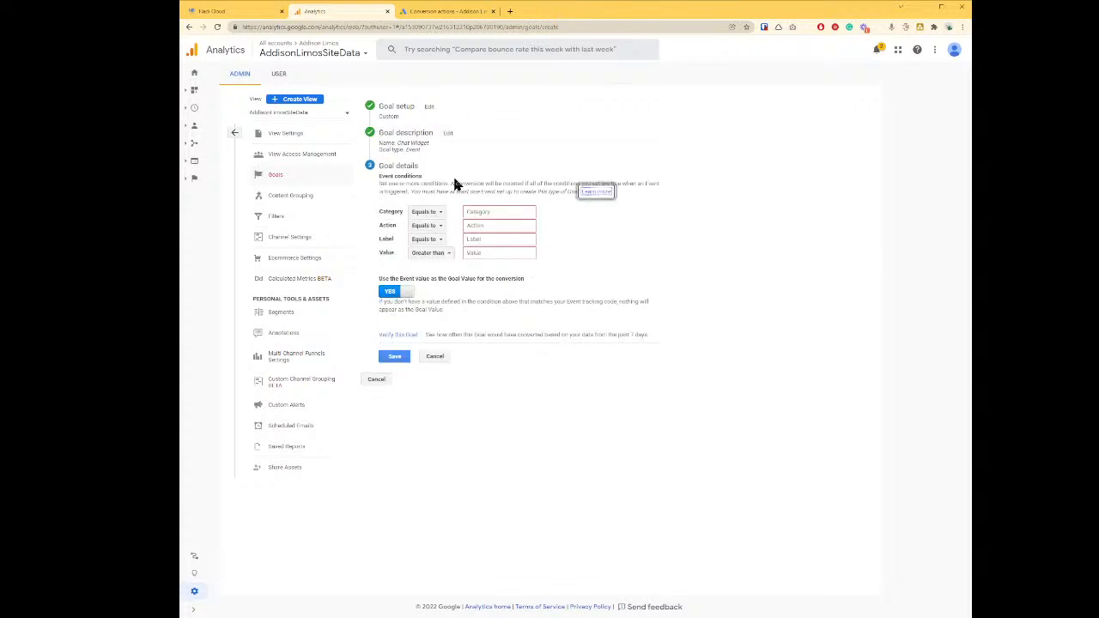
# Step: Copy the event action Sent-Message from the workflow's chat widget Google Analytics action into the new goal's Action condition
pyautogui.hotkey('ctrl', 'shift', 'Tab')
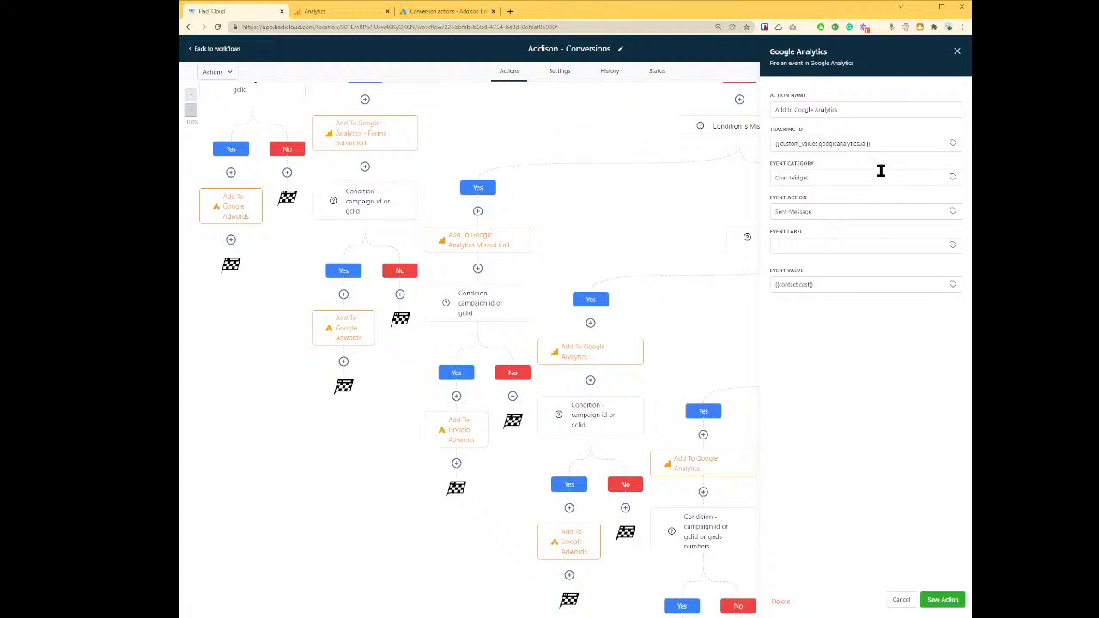
pyautogui.tripleClick(871, 177)
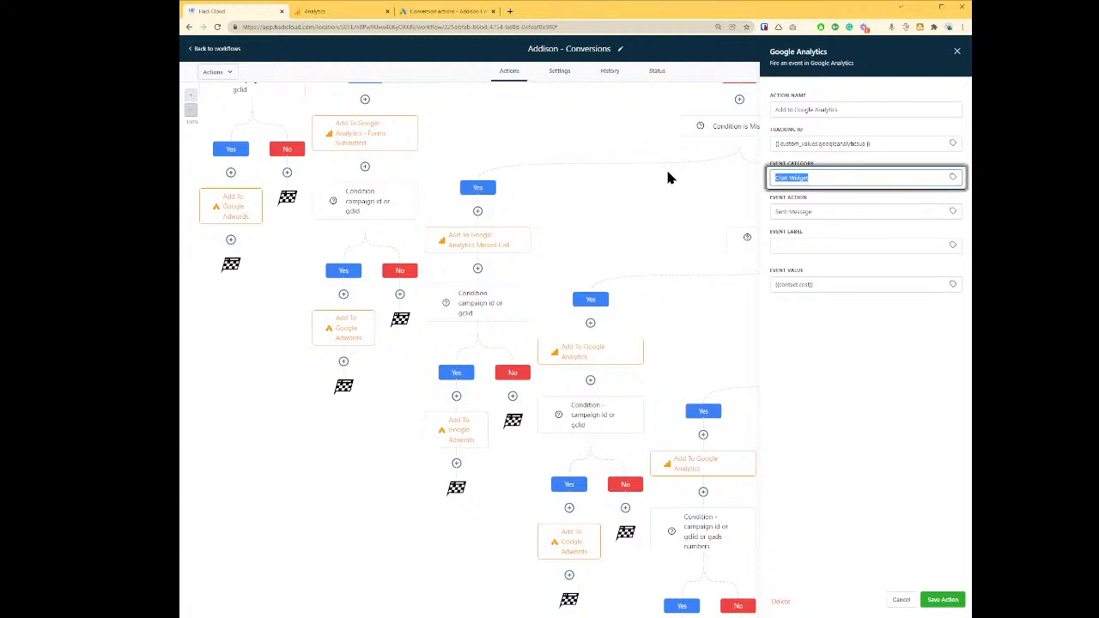
pyautogui.tripleClick(925, 210)
pyautogui.hotkey('ctrl', 'c')
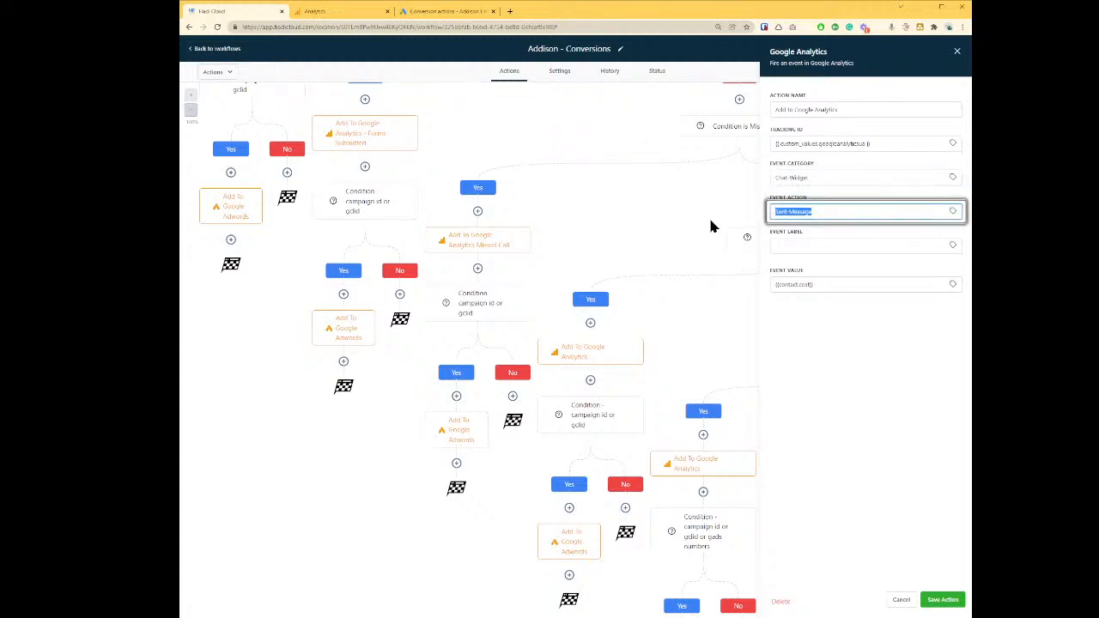
pyautogui.click(849, 419)
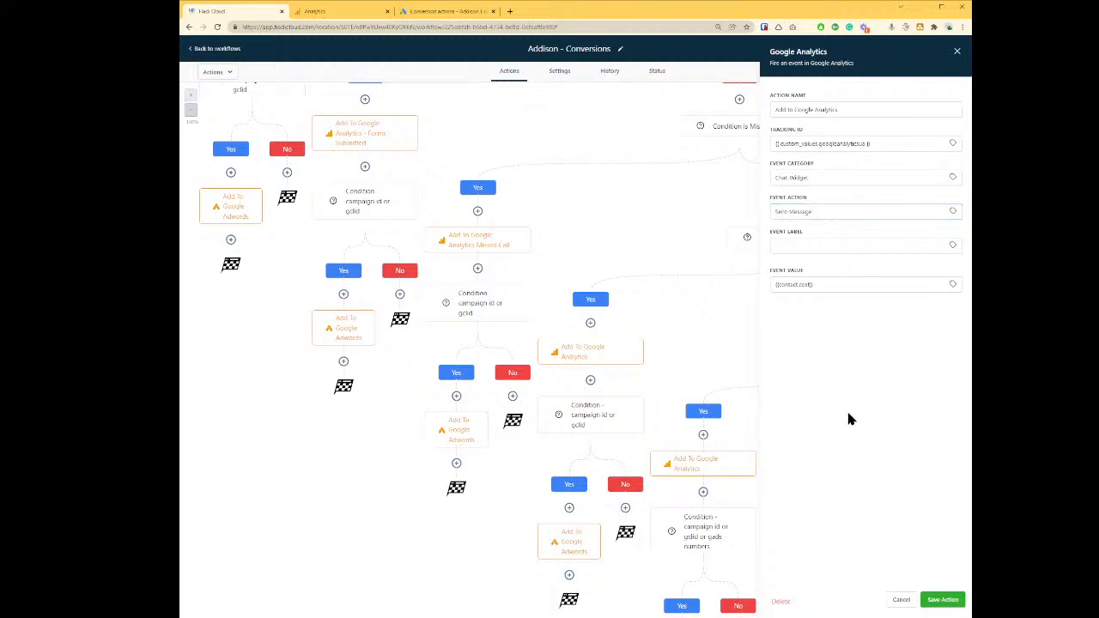
pyautogui.hotkey('ctrl', 'Tab')
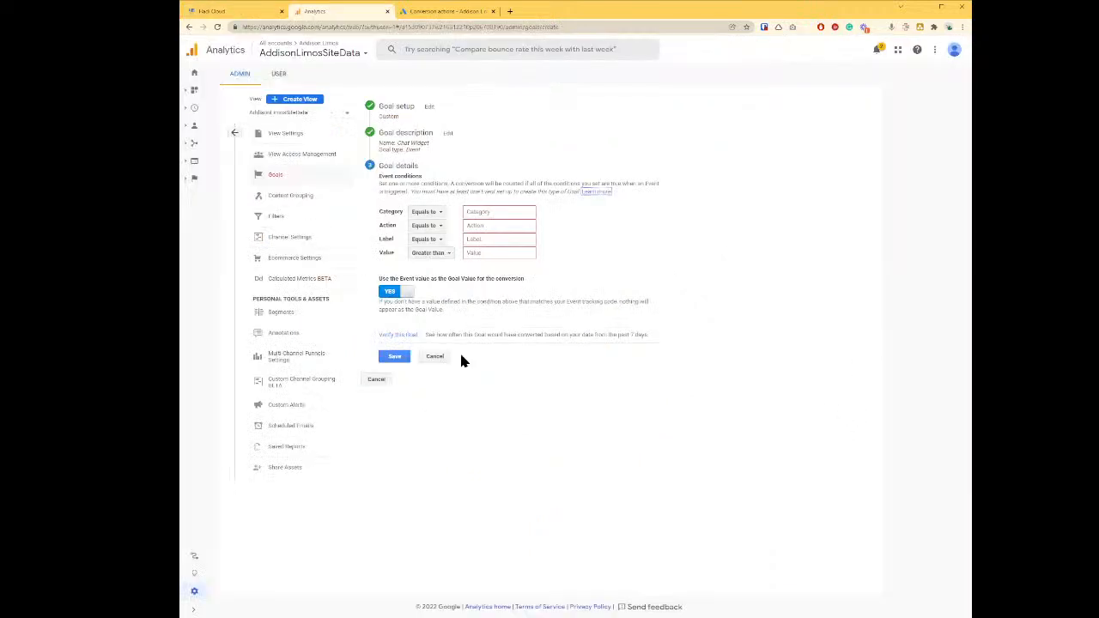
pyautogui.click(497, 214)
pyautogui.click(495, 225)
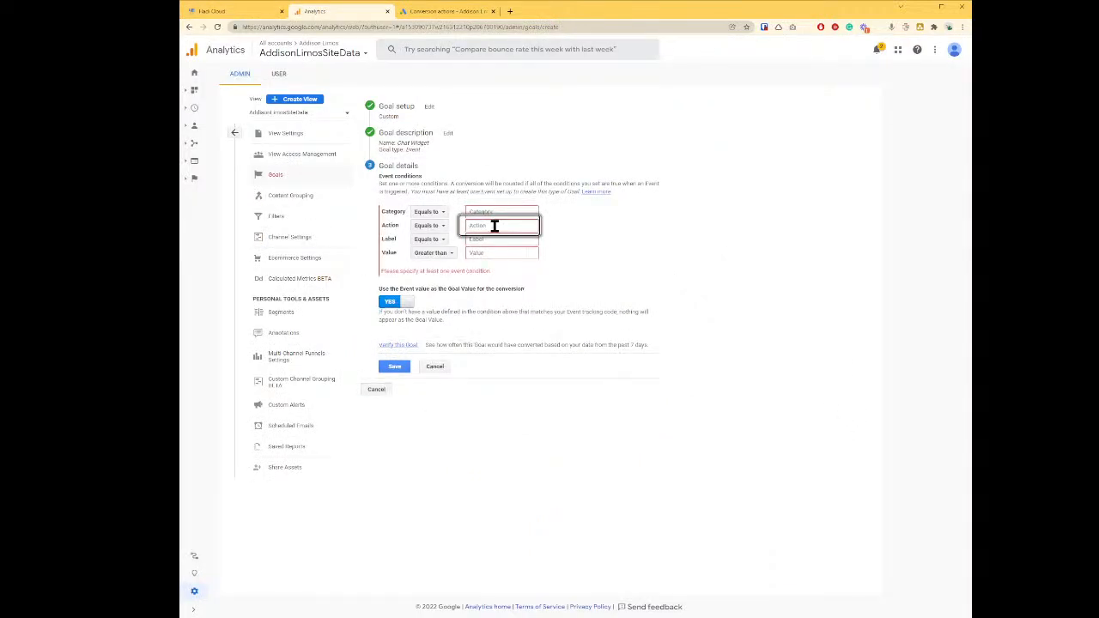
pyautogui.hotkey('ctrl', 'v')
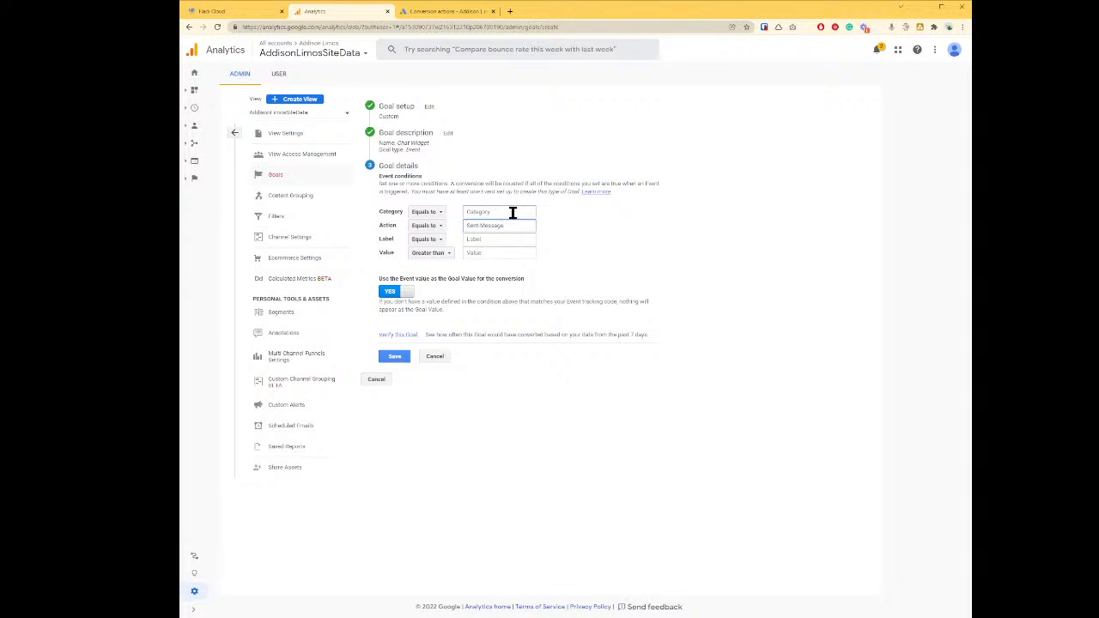
# Step: Set the new goal's event Category condition to Chat-Widget, checking it against the workflow action, and save the goal
pyautogui.click(497, 212)
pyautogui.hotkey('ctrl', 'v')
pyautogui.hotkey('ctrl', 'shift', 'Tab')
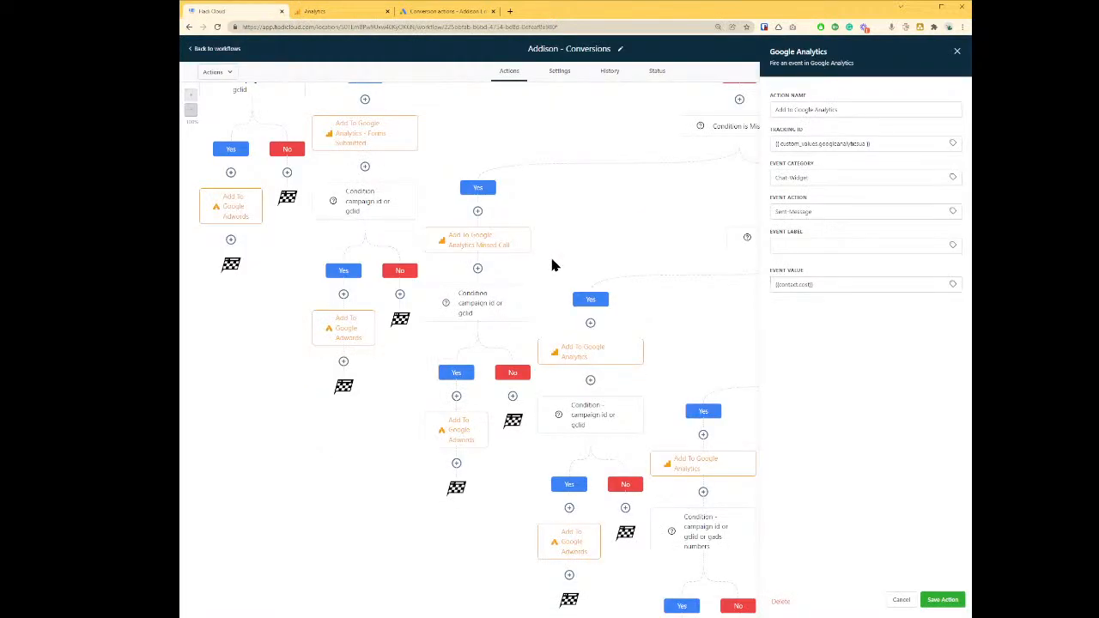
pyautogui.hotkey('ctrl', 'Tab')
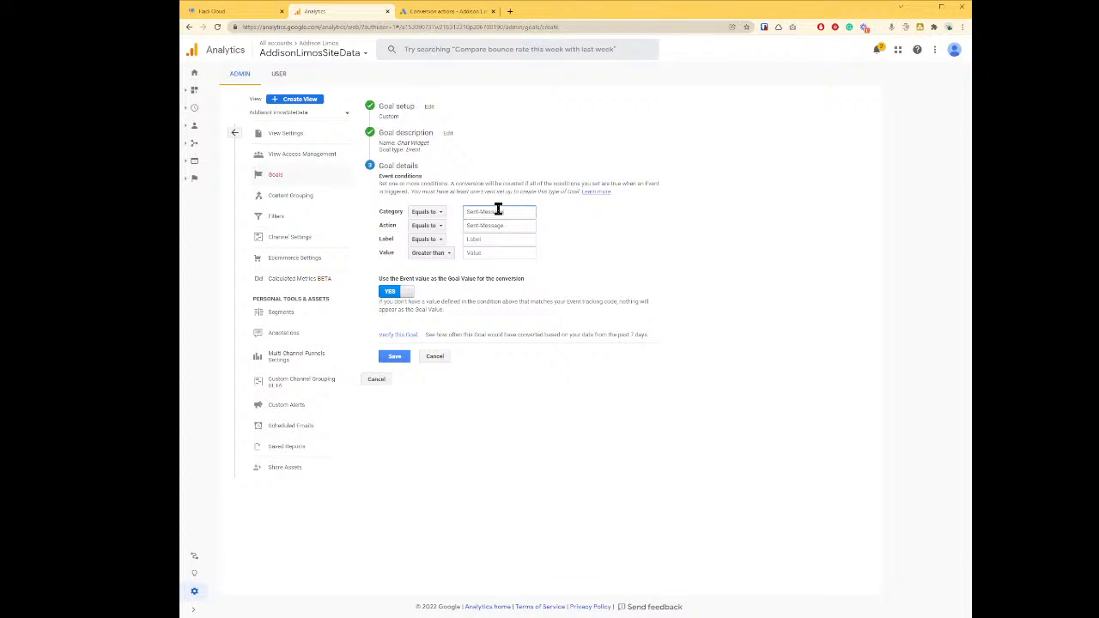
pyautogui.moveTo(499, 211); pyautogui.dragTo(409, 210)
pyautogui.write('Chat-Widget')
pyautogui.click(524, 226)
pyautogui.click(395, 359)
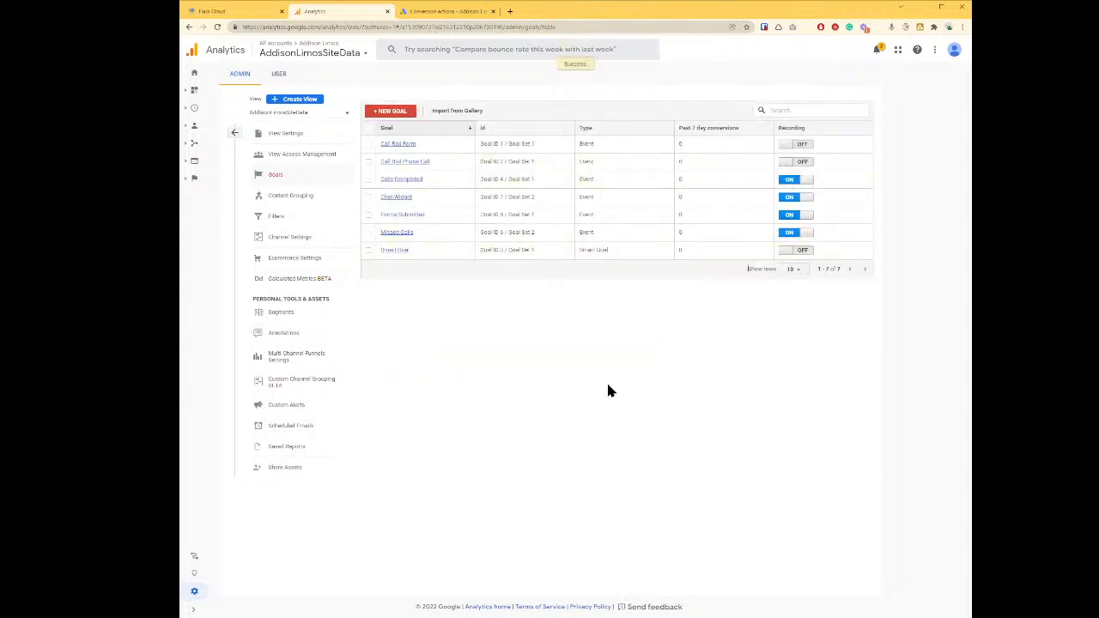
# Step: In Google Ads, open the chat widget lead conversion action and copy its conversion name, HC-chat-widget-lead
pyautogui.hotkey('ctrl', 'Tab')
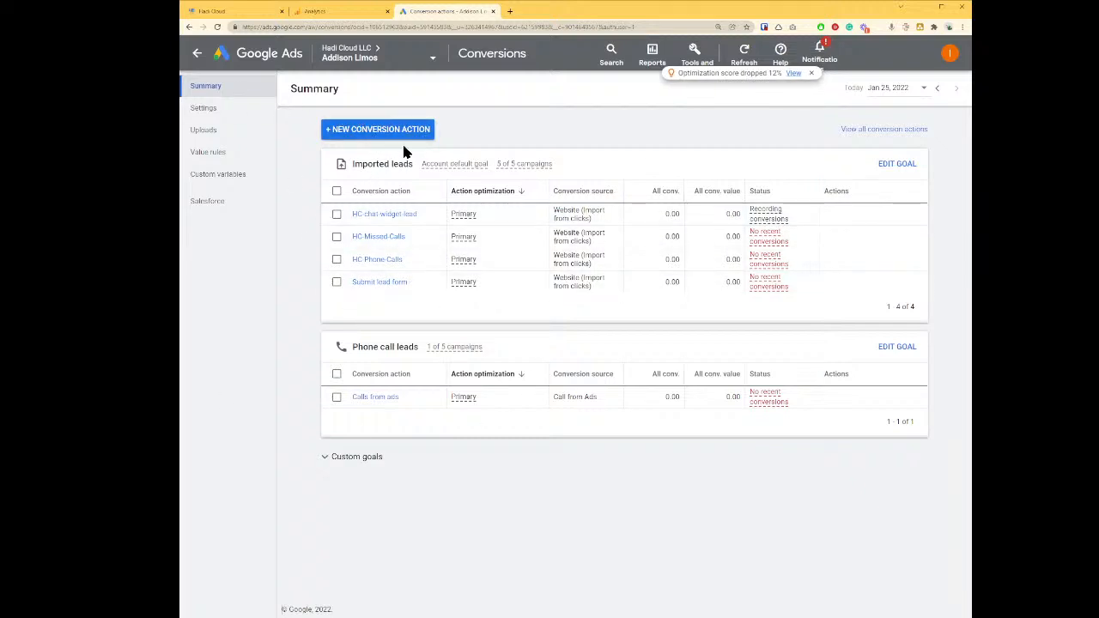
pyautogui.click(384, 215)
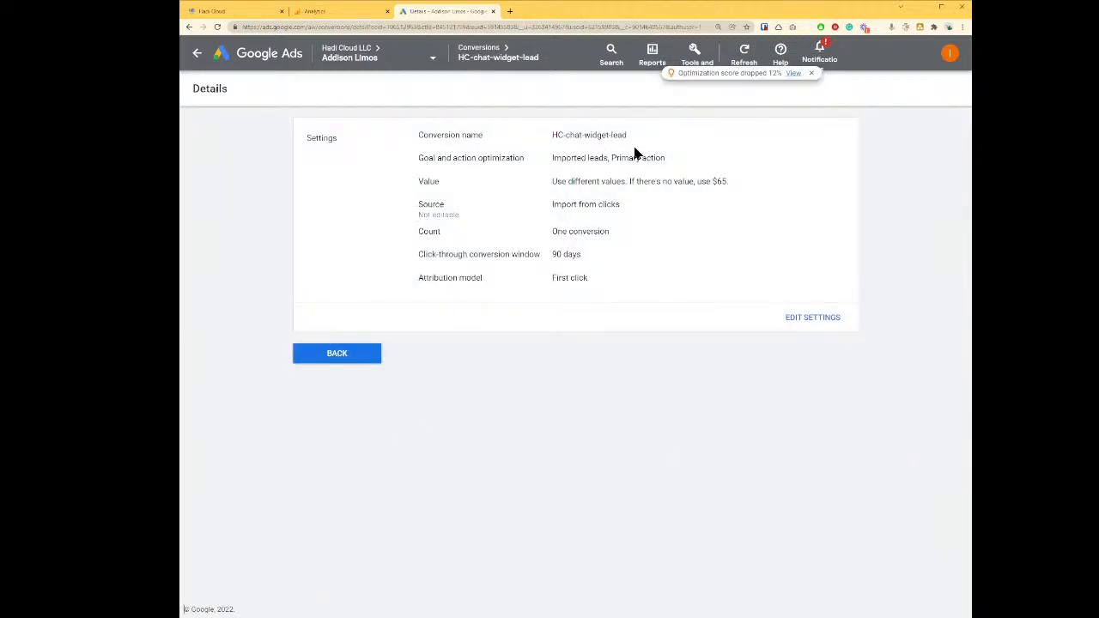
pyautogui.moveTo(632, 135); pyautogui.dragTo(534, 139)
pyautogui.hotkey('ctrl', 'c')
# Step: Return to the Addison - Conversions workflow and save the chat widget branch's Google Analytics action and the workflow
pyautogui.hotkey('ctrl', '1')
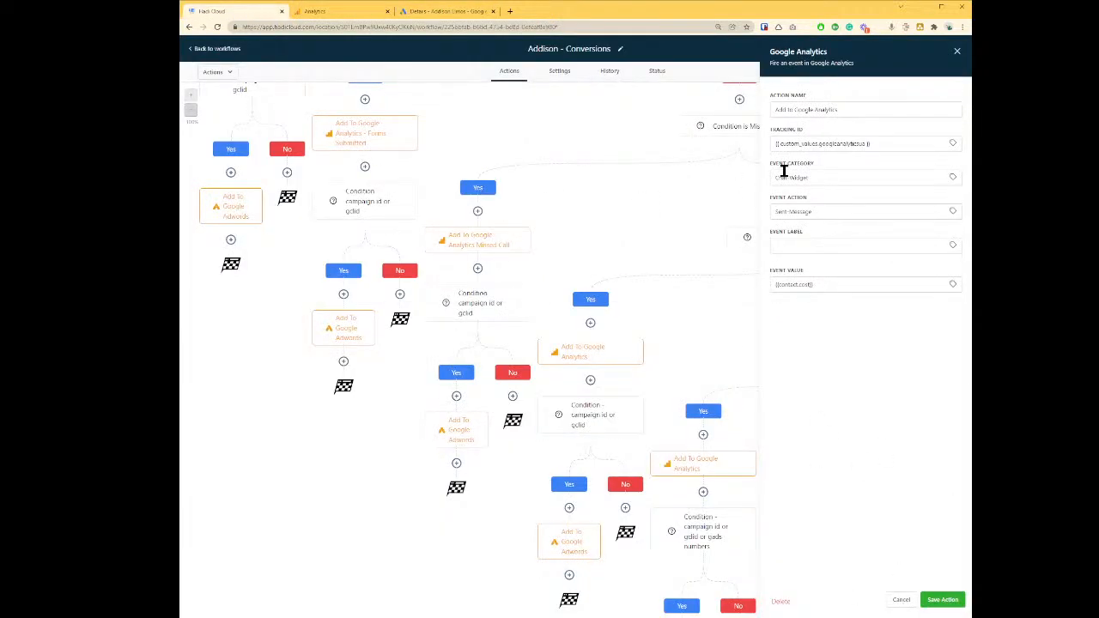
pyautogui.click(941, 599)
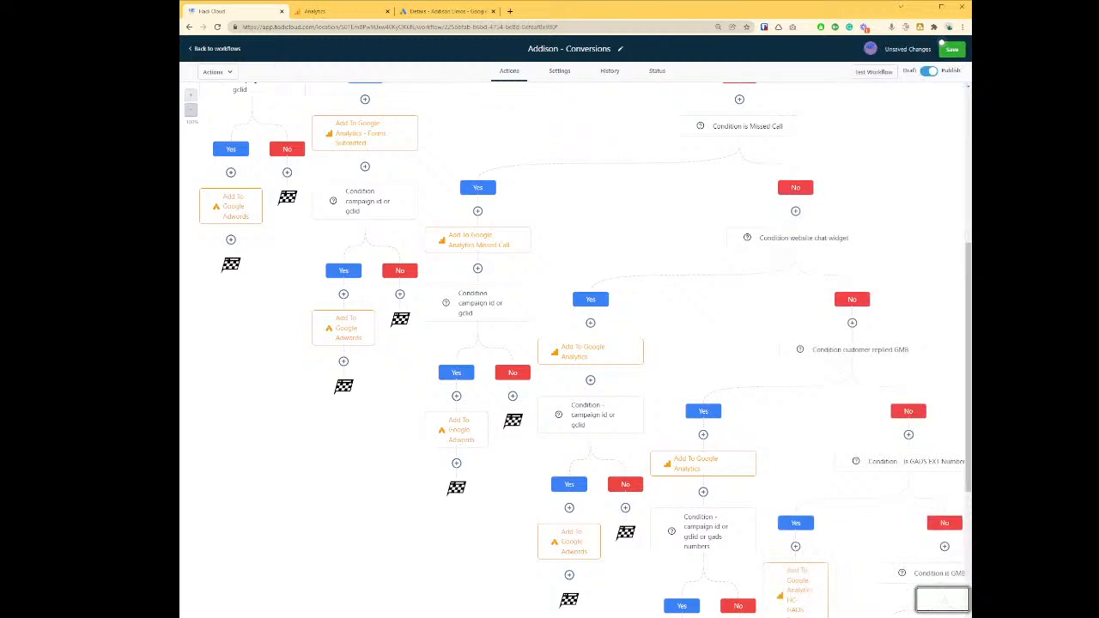
pyautogui.click(953, 50)
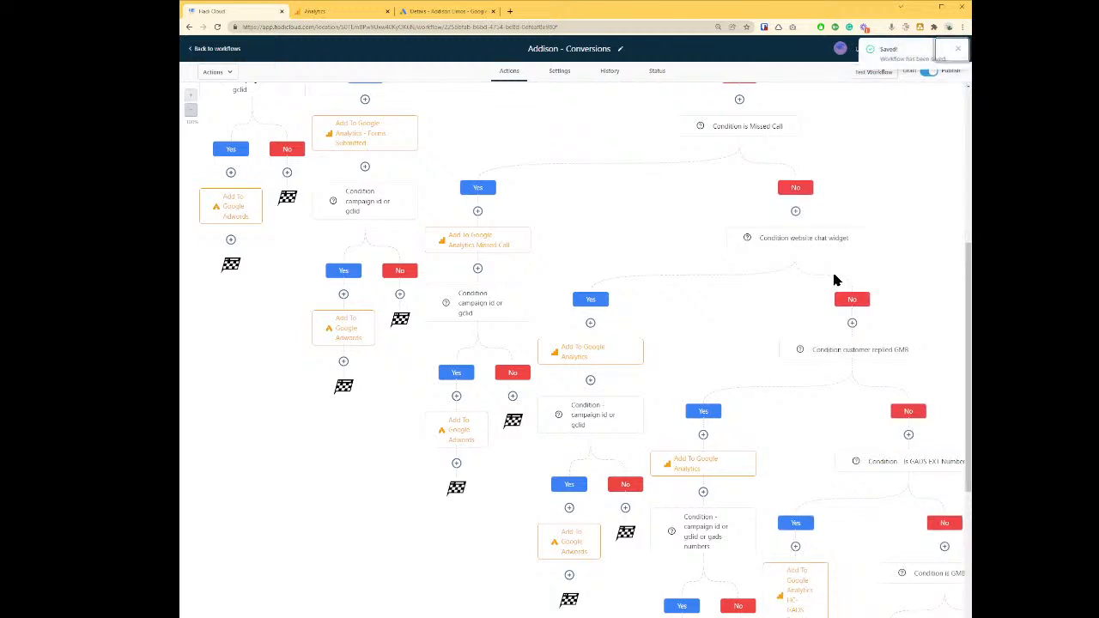
# Step: In the chat widget branch's campaign id or gclid condition, set the two compared fields to campaign_id and contact_gclid
pyautogui.click(575, 418)
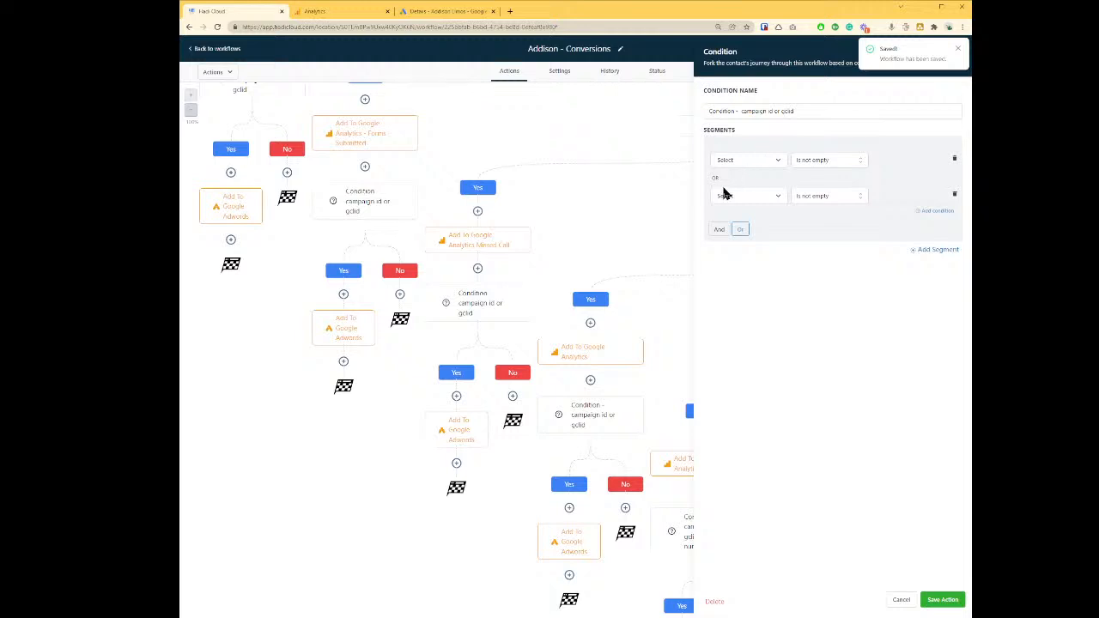
pyautogui.click(756, 163)
pyautogui.write('ca')
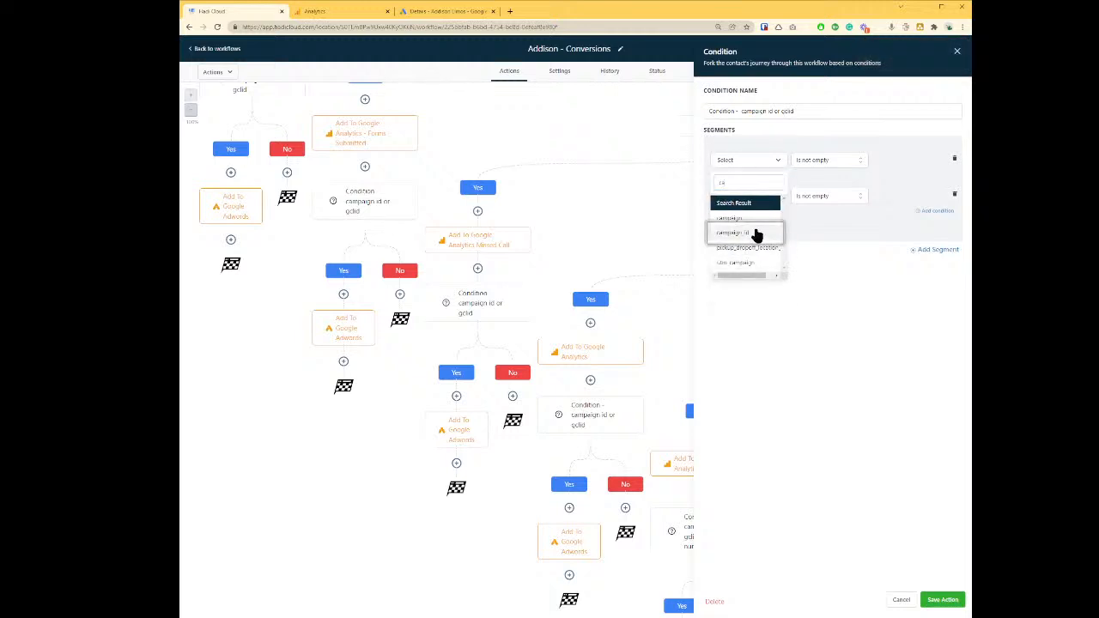
pyautogui.click(755, 233)
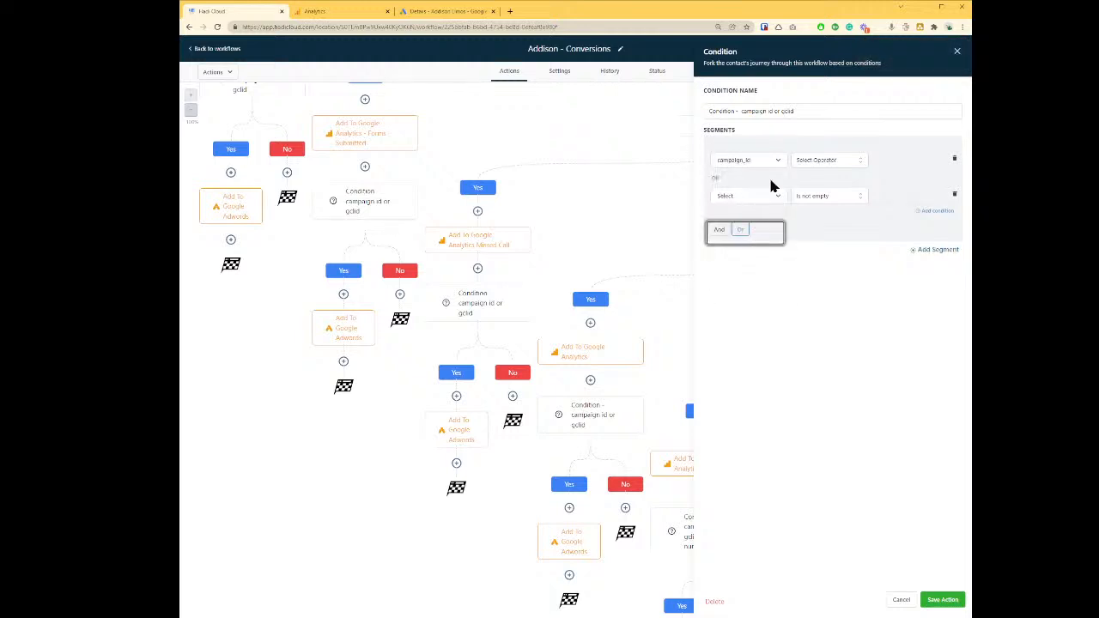
pyautogui.click(726, 199)
pyautogui.write('gcl')
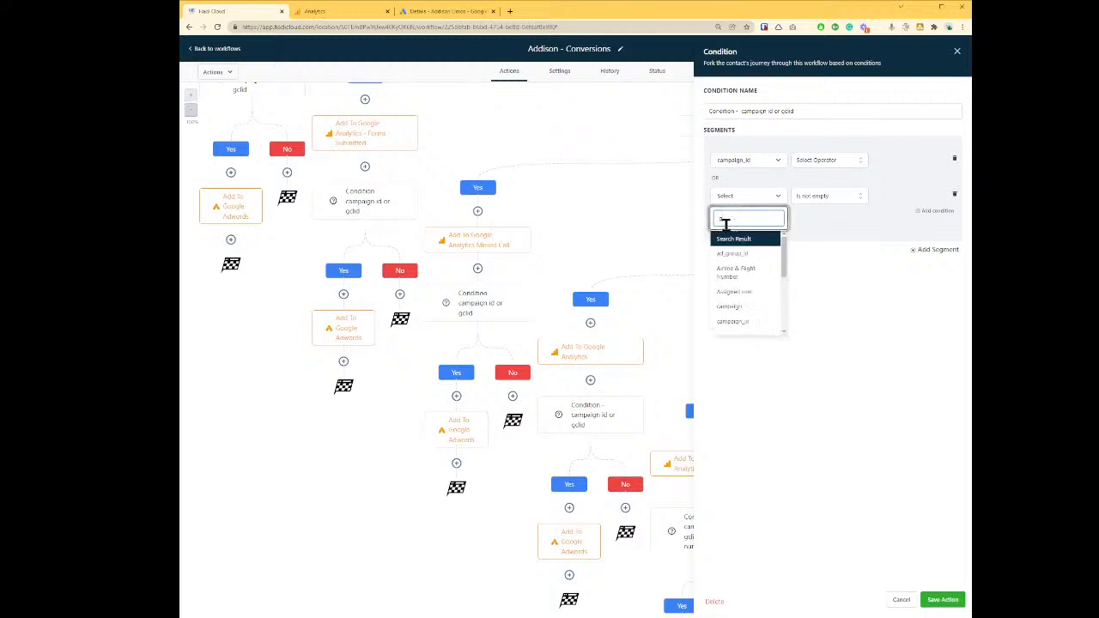
pyautogui.press('BackSpace')
pyautogui.press('BackSpace')
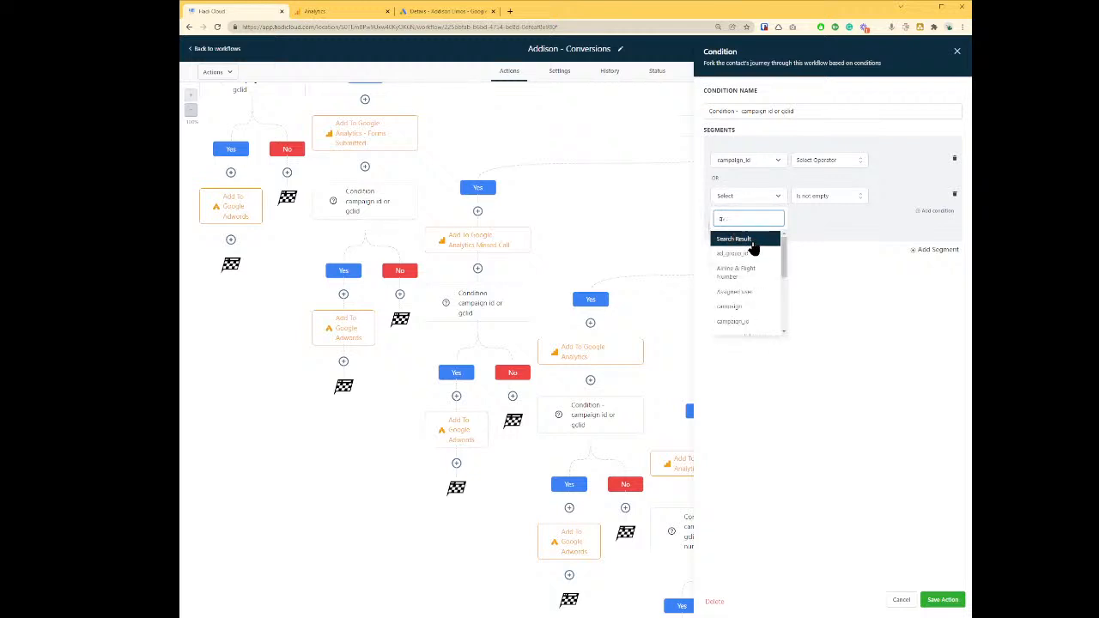
pyautogui.write('c')
pyautogui.click(755, 258)
# Step: Set both the campaign_id and contact_gclid operators to Is not empty, and save the condition and the workflow
pyautogui.click(862, 161)
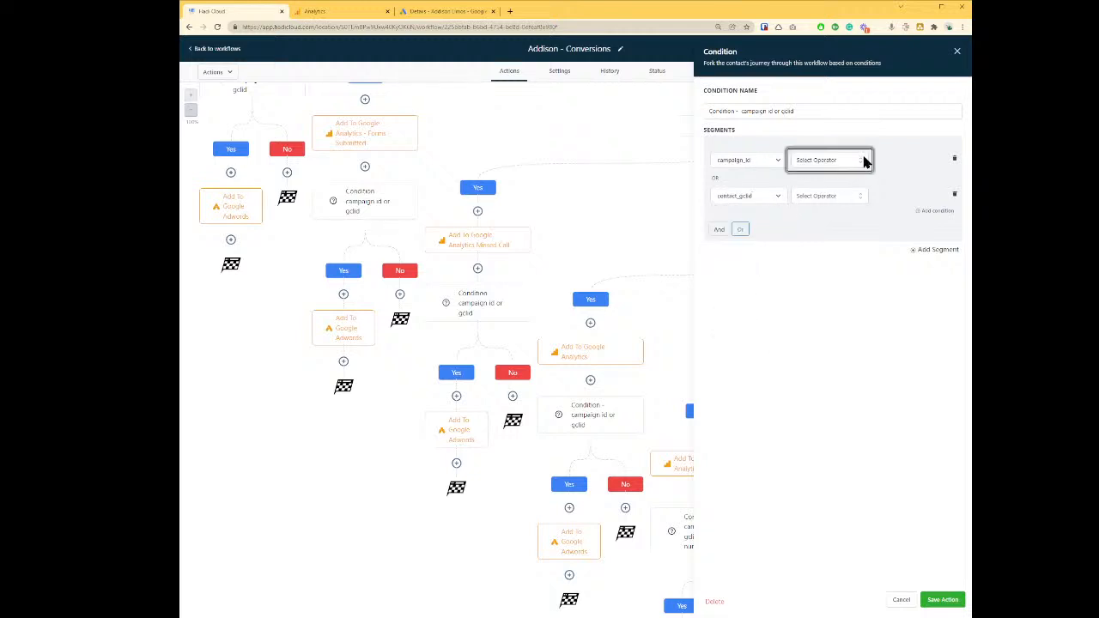
pyautogui.click(829, 238)
pyautogui.click(837, 197)
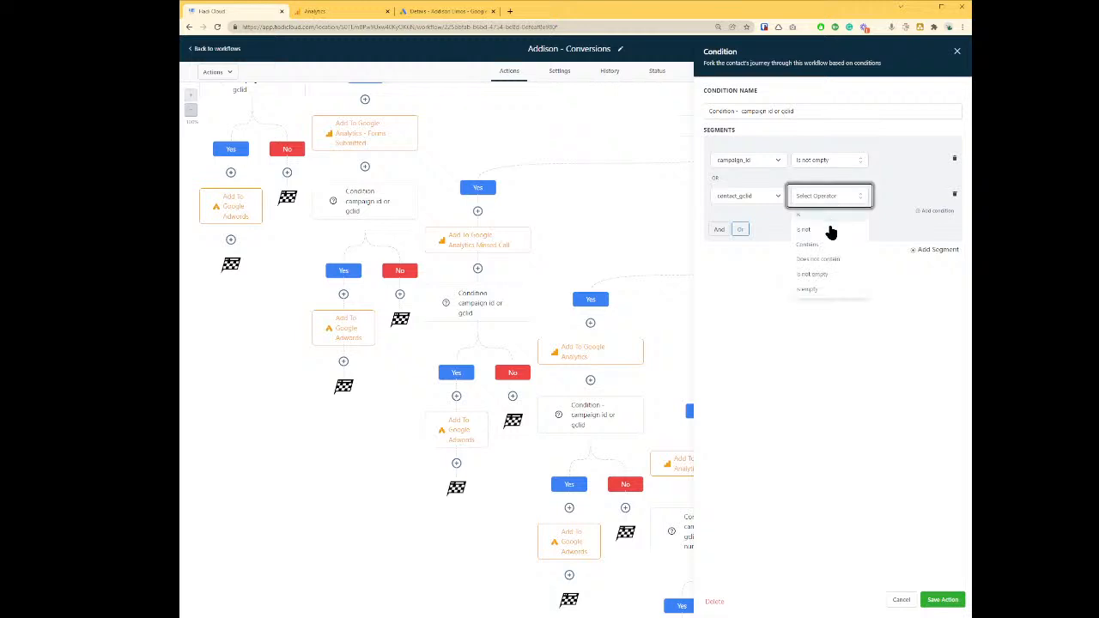
pyautogui.click(826, 275)
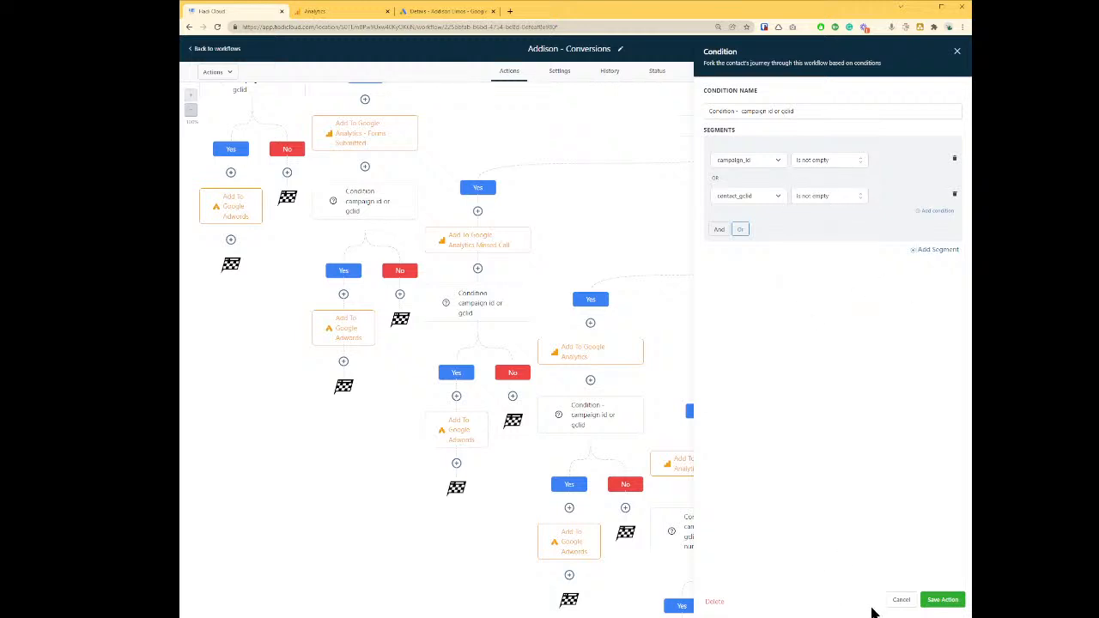
pyautogui.click(948, 601)
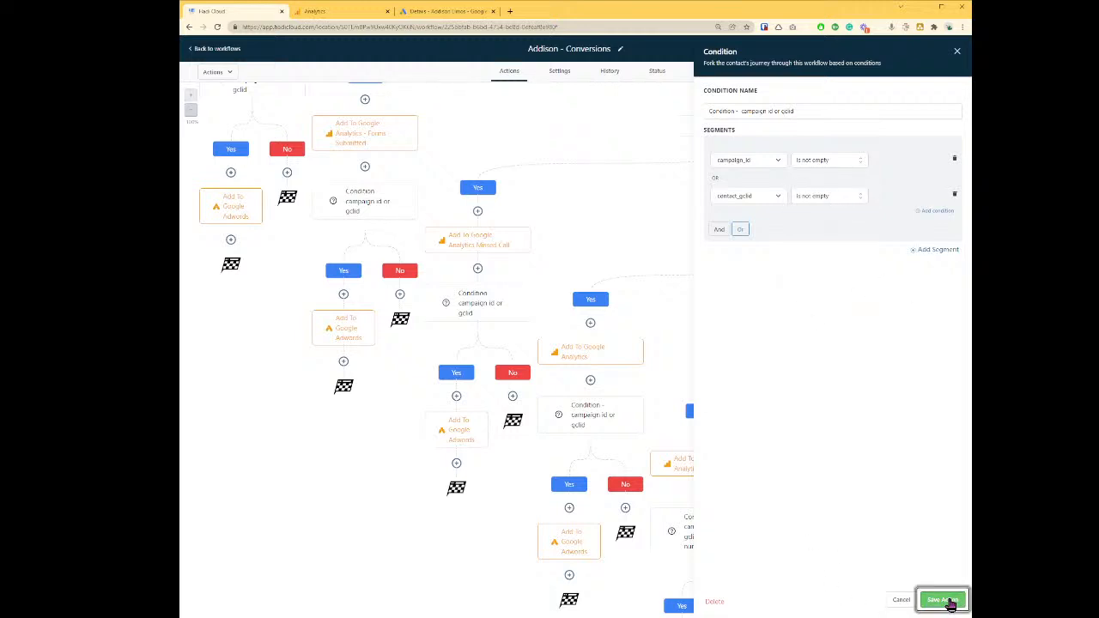
pyautogui.click(951, 49)
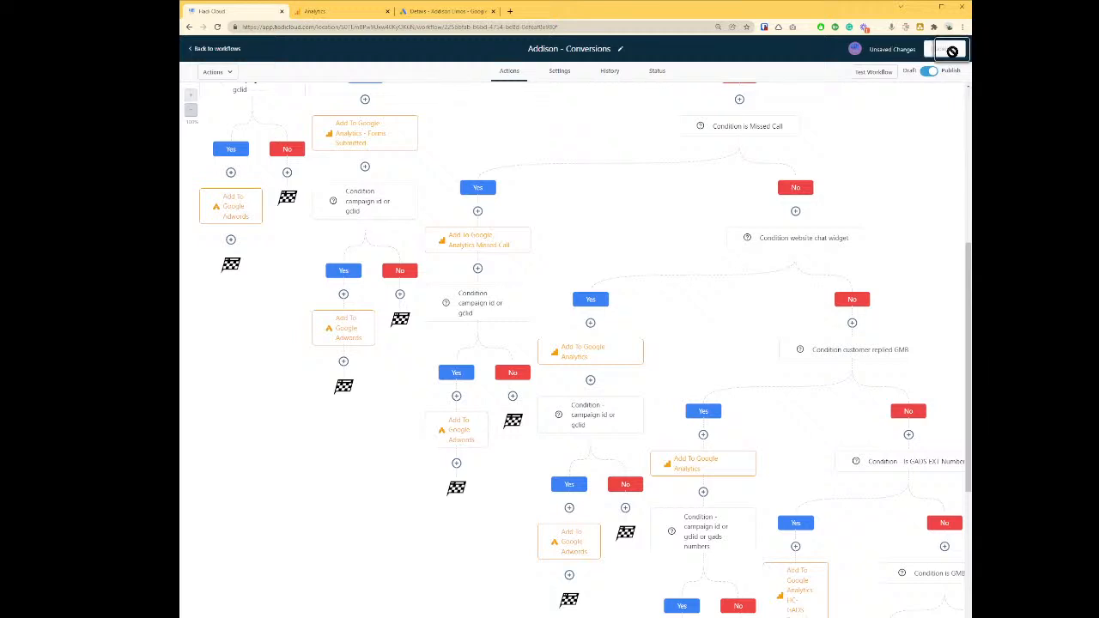
# Step: In the chat widget branch's Google Adwords action, set the conversion to Other with the name HC-chat-widget-lead, and save the action
pyautogui.click(563, 542)
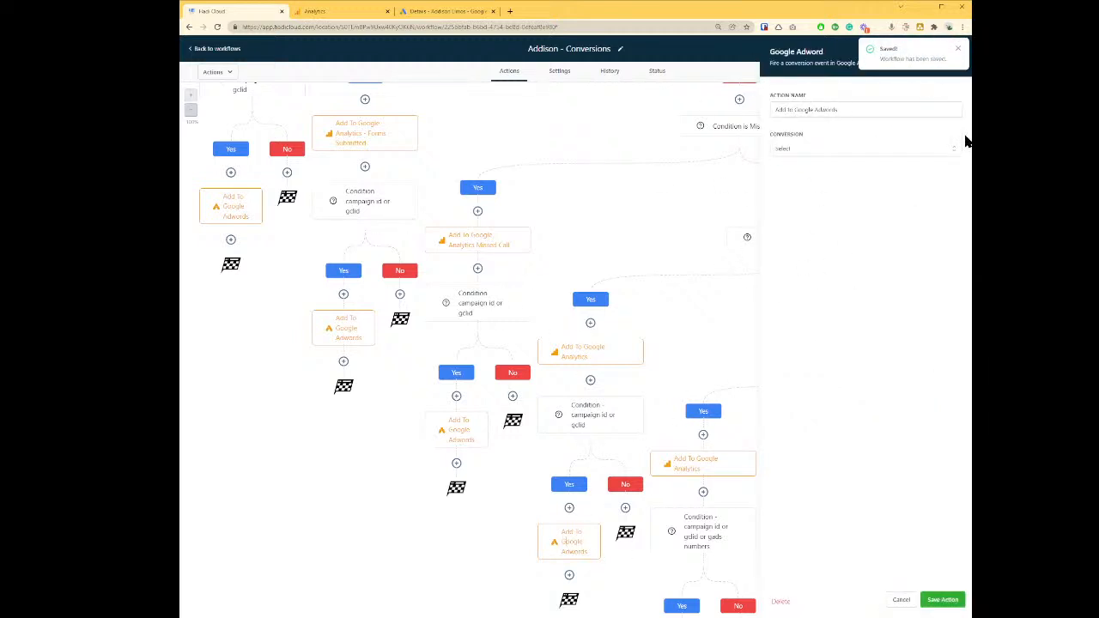
pyautogui.click(834, 151)
pyautogui.click(801, 210)
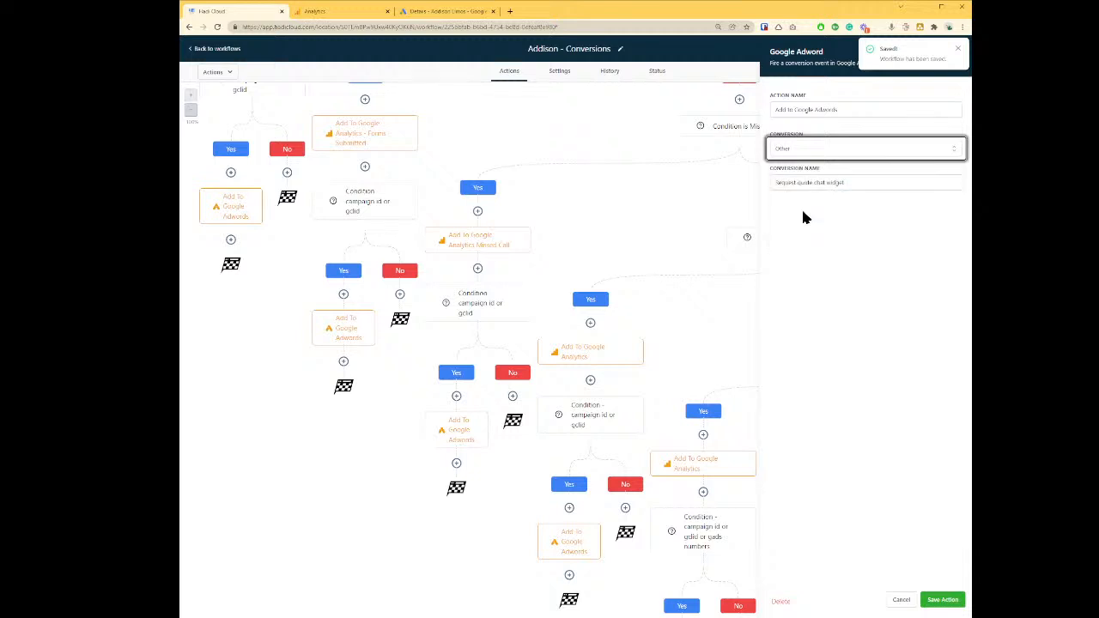
pyautogui.doubleClick(900, 177)
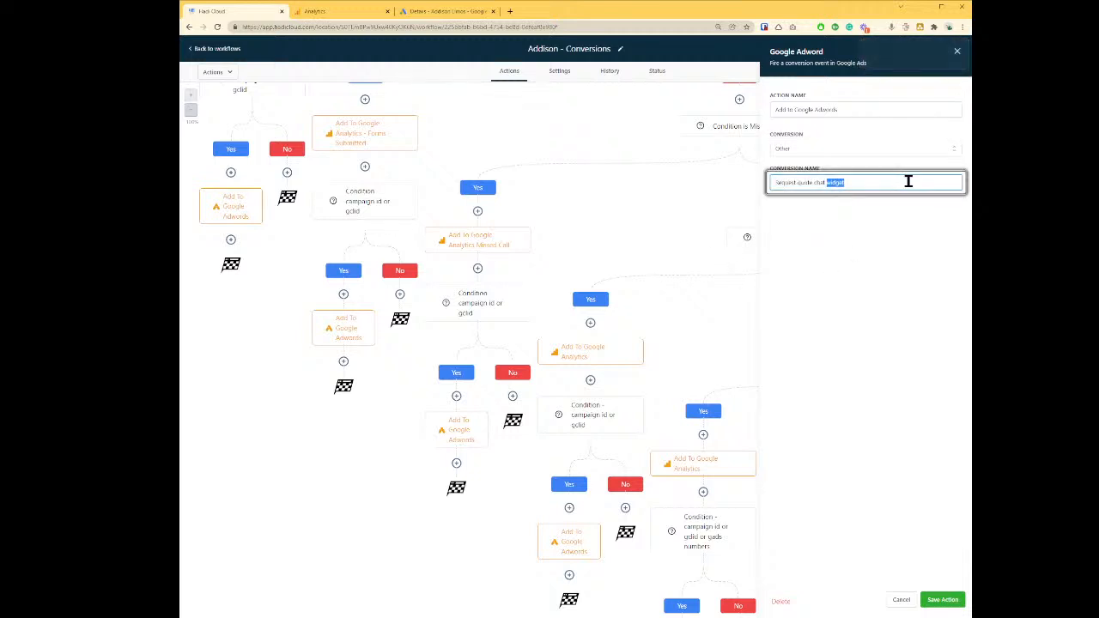
pyautogui.hotkey('ctrl', 'a')
pyautogui.hotkey('ctrl', 'v')
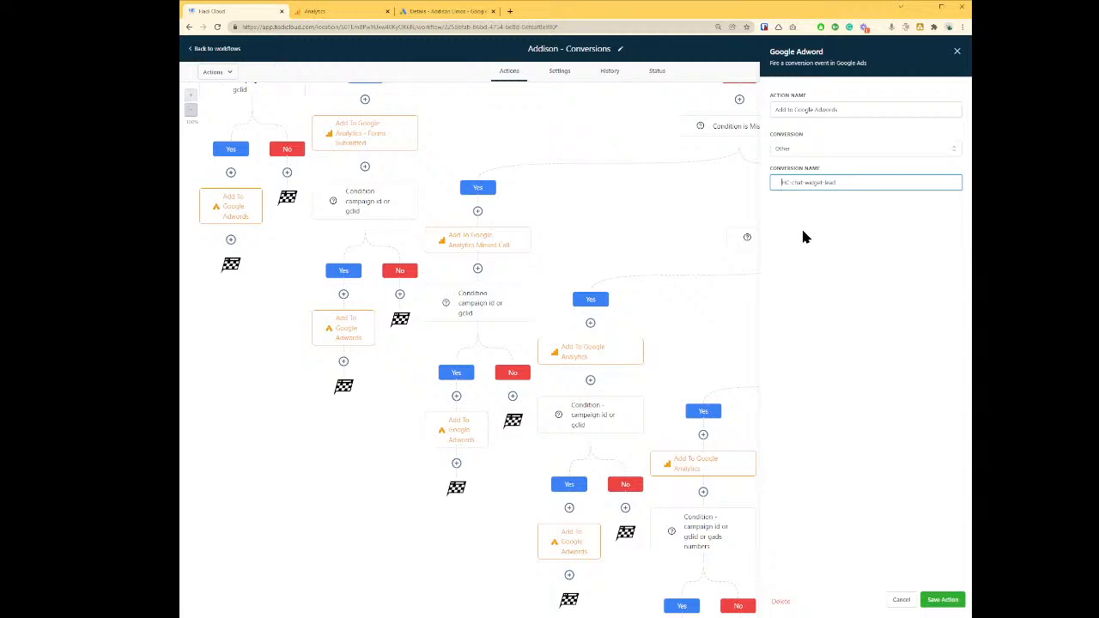
pyautogui.press('Delete')
pyautogui.click(856, 181)
pyautogui.click(845, 506)
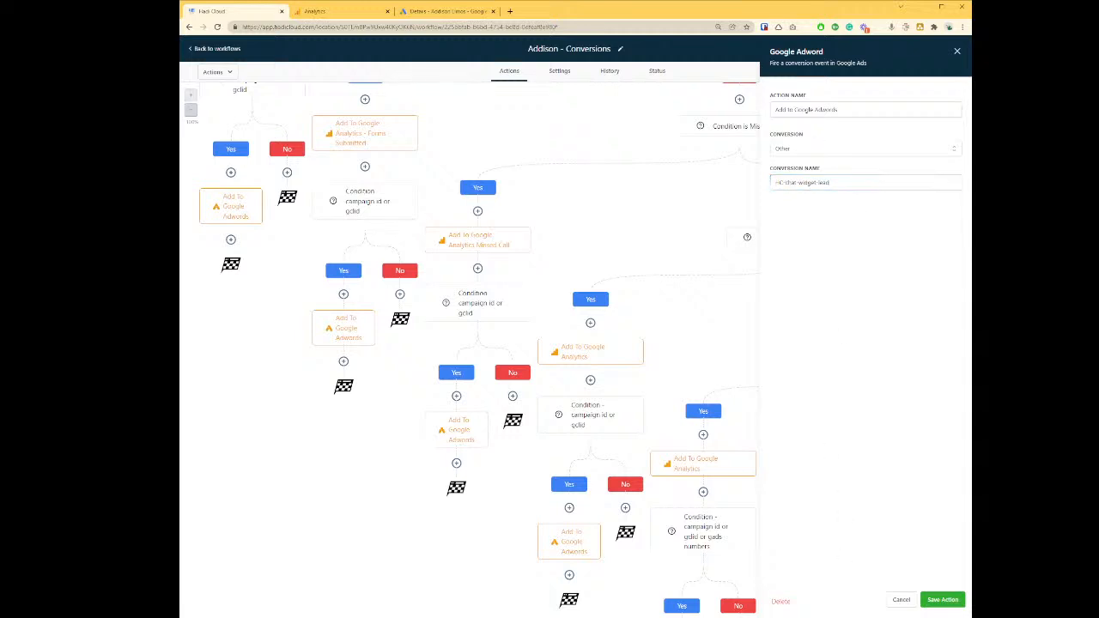
pyautogui.click(951, 600)
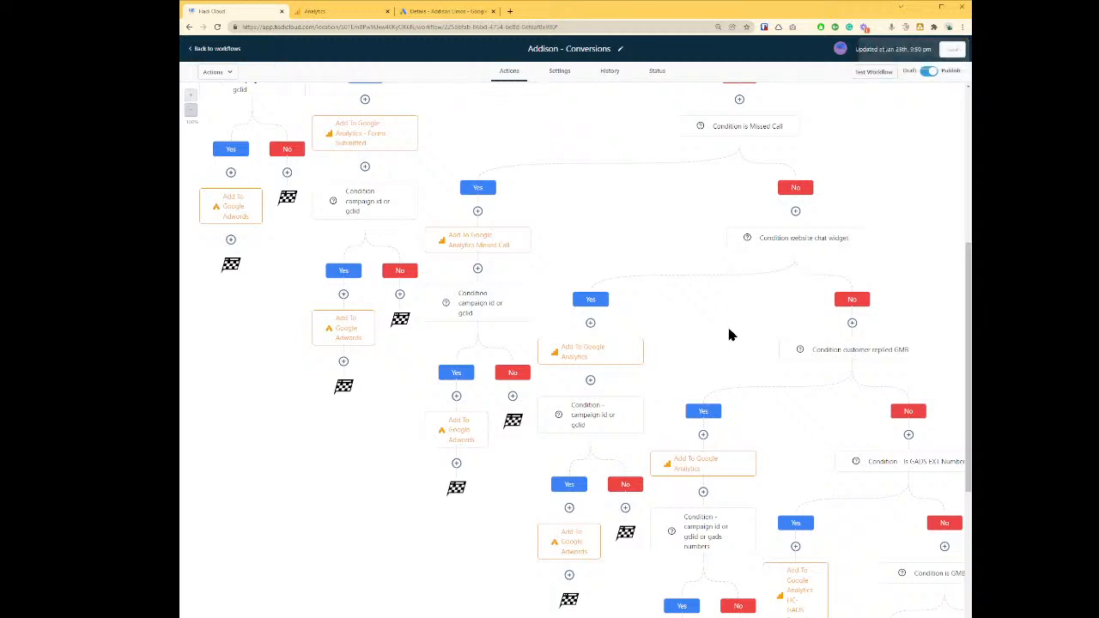
pyautogui.click(190, 109)
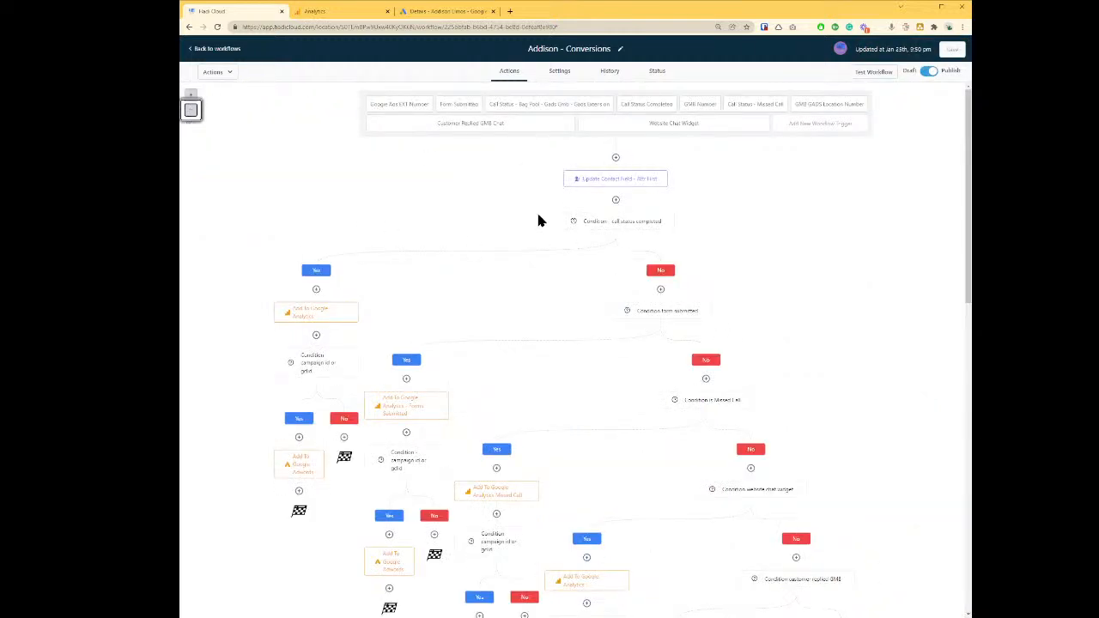
pyautogui.scroll(-1, 772, 352)
pyautogui.scroll(-3, 796, 364)
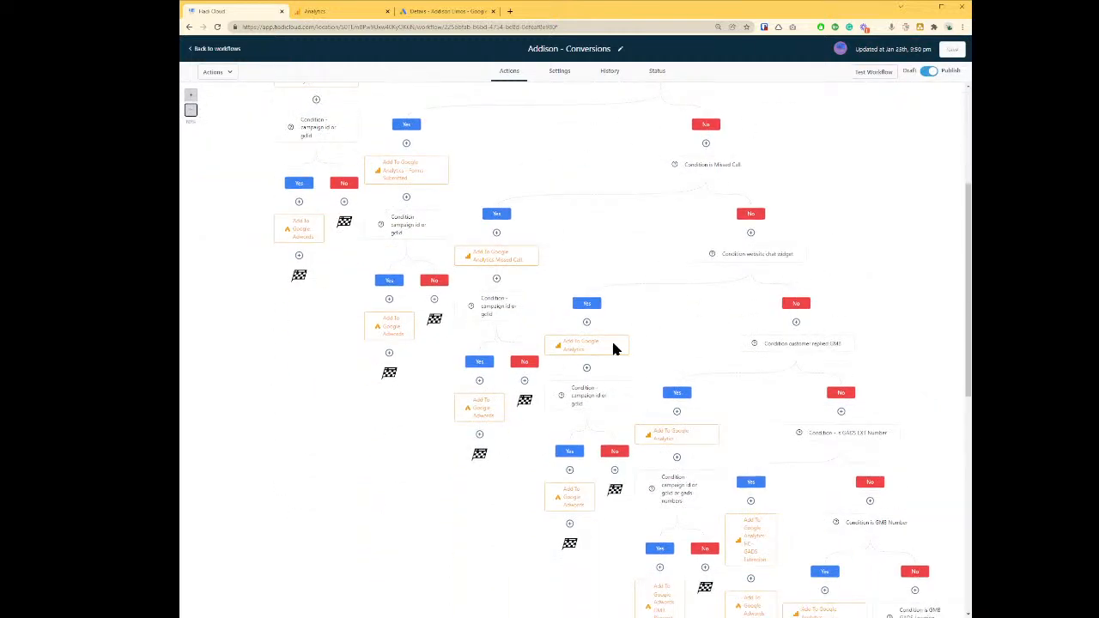
pyautogui.scroll(-2, 887, 317)
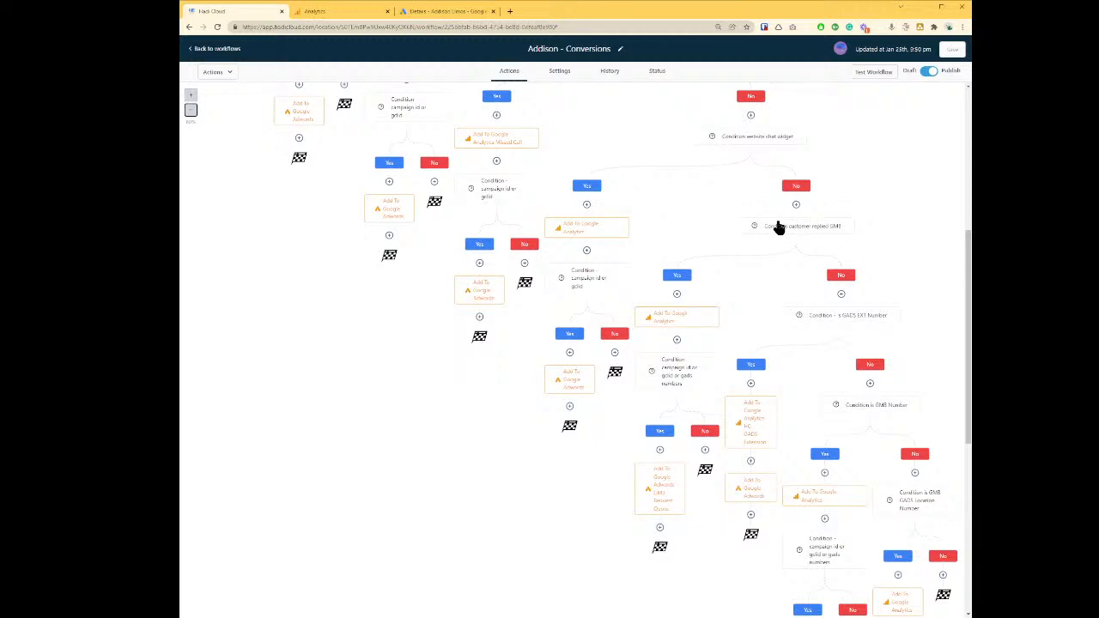
pyautogui.moveTo(968, 318); pyautogui.dragTo(968, 176)
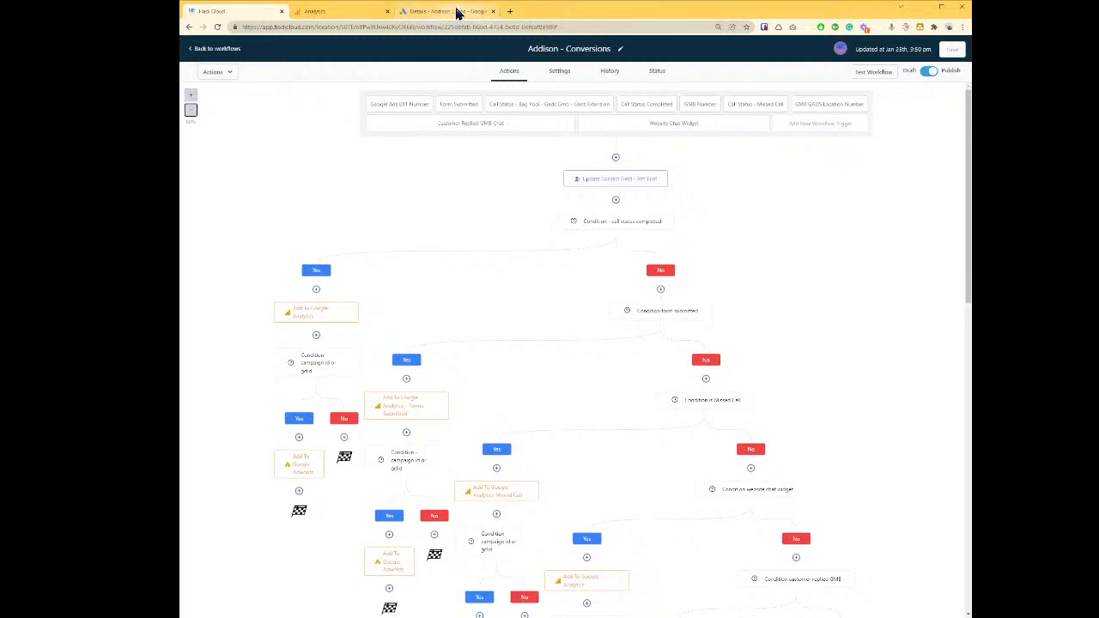
# Step: Switch to Google Ads and open the settings of the Submit lead form conversion action for editing
pyautogui.click(403, 10)
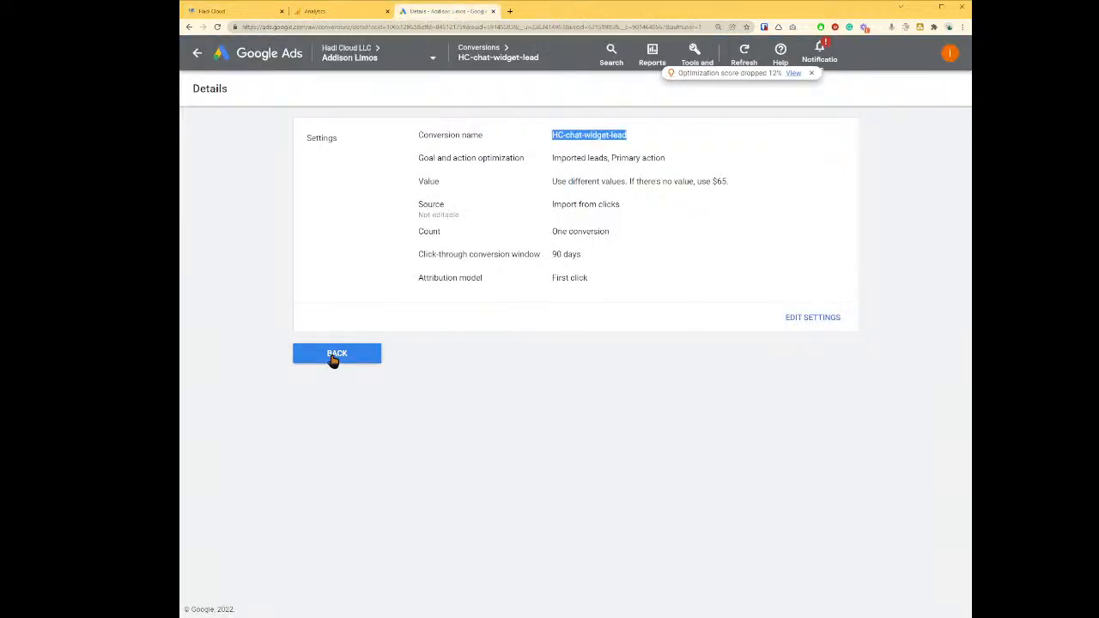
pyautogui.click(359, 354)
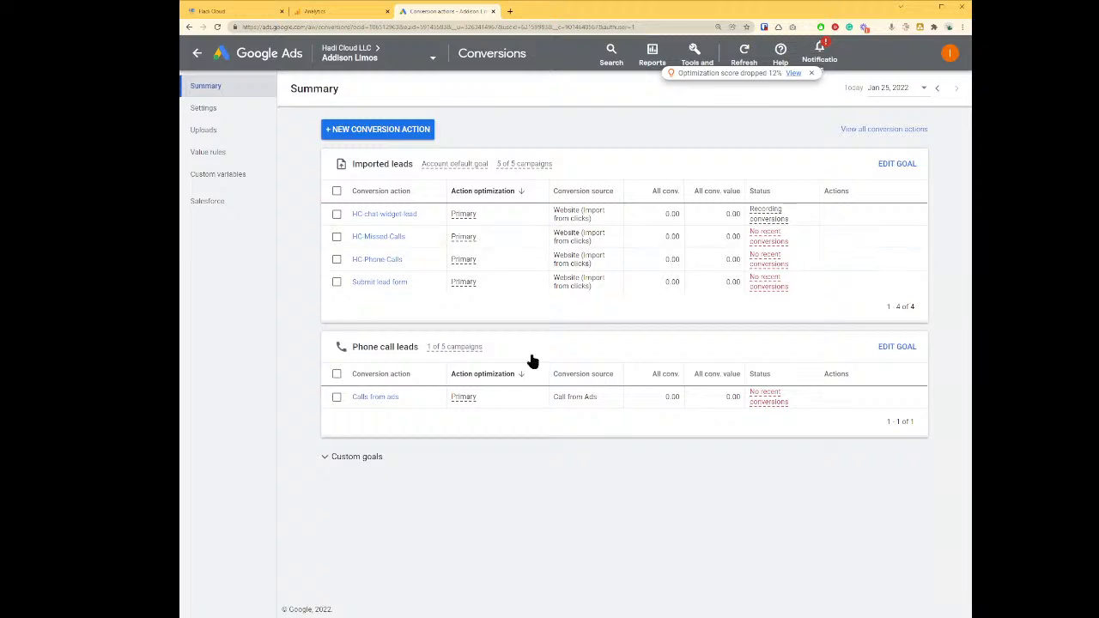
pyautogui.click(364, 285)
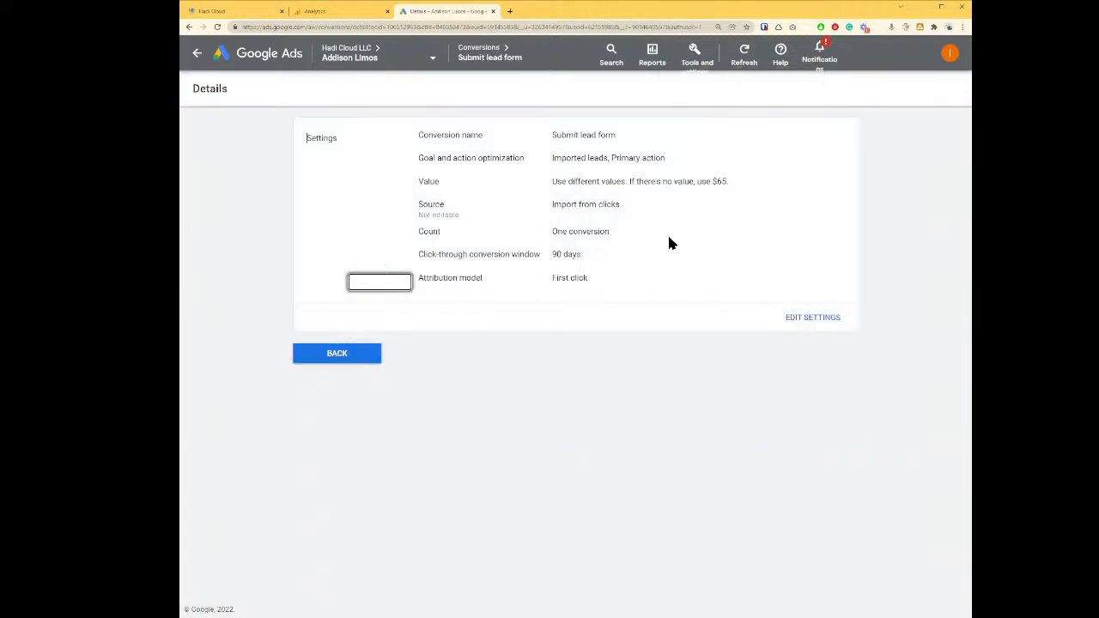
pyautogui.click(831, 317)
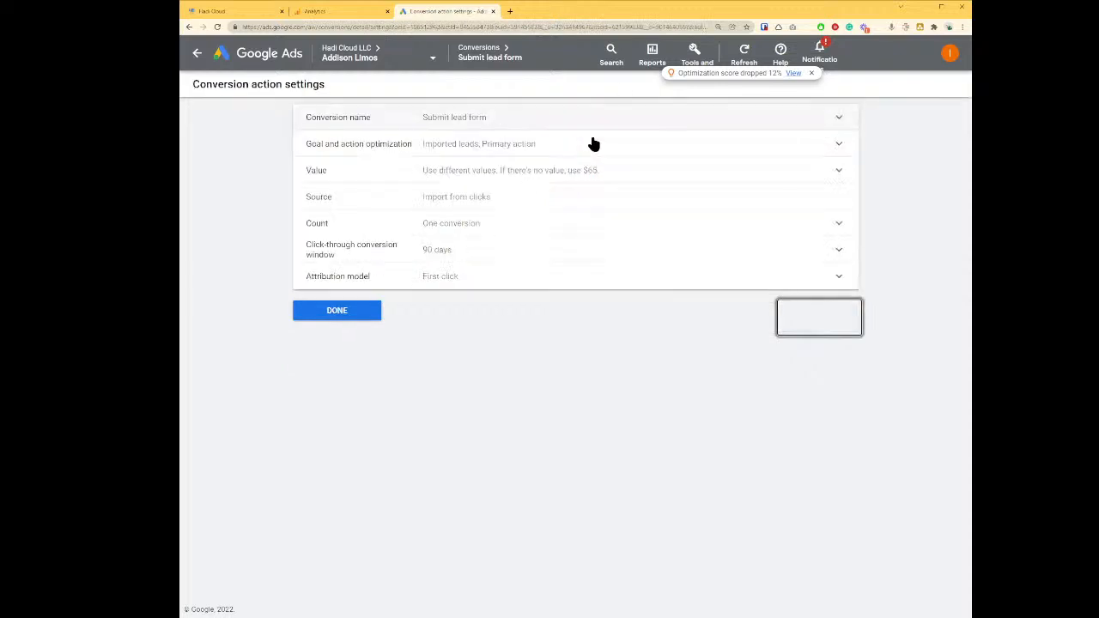
# Step: Rename the conversion action to HC-Submit lead form, copy the new name and save the change
pyautogui.click(435, 120)
pyautogui.click(421, 119)
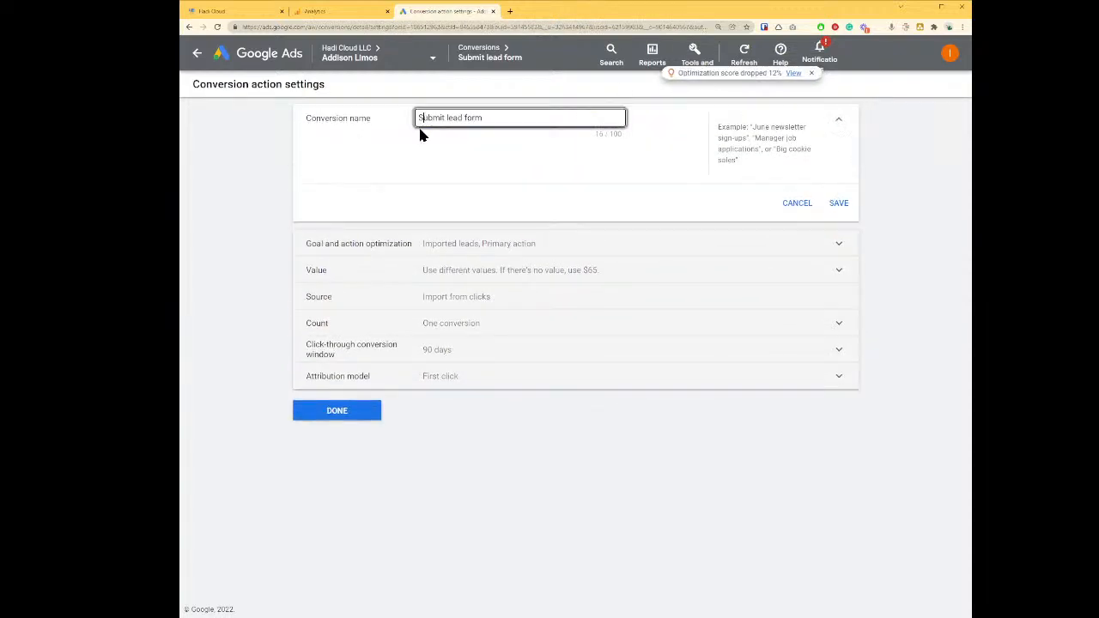
pyautogui.write('HC-')
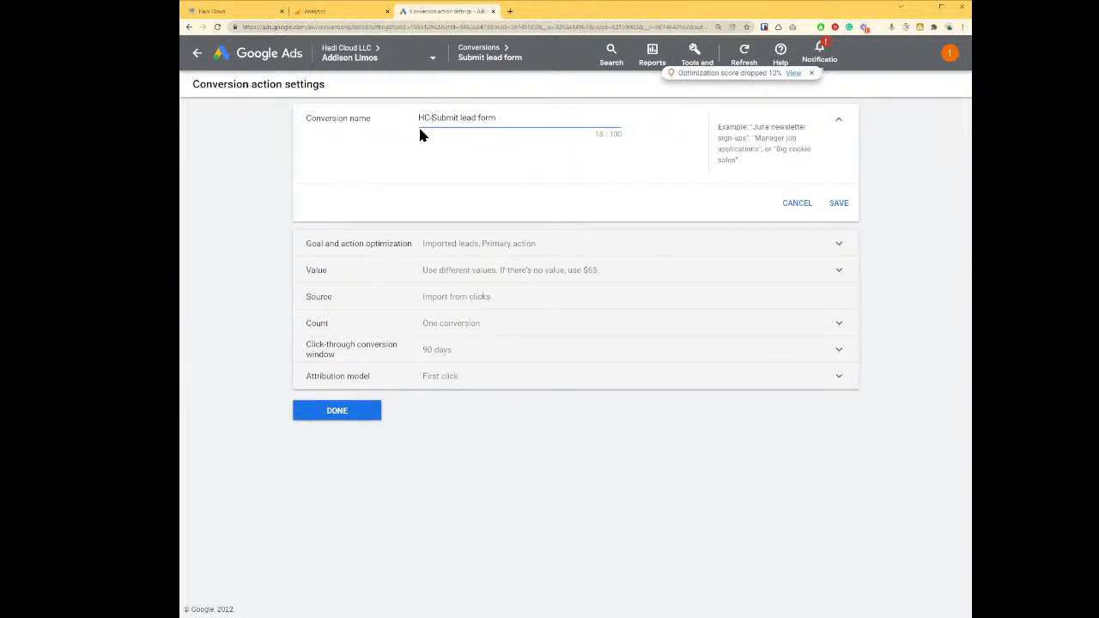
pyautogui.hotkey('ctrl', 'a')
pyautogui.hotkey('ctrl', 'c')
pyautogui.click(840, 204)
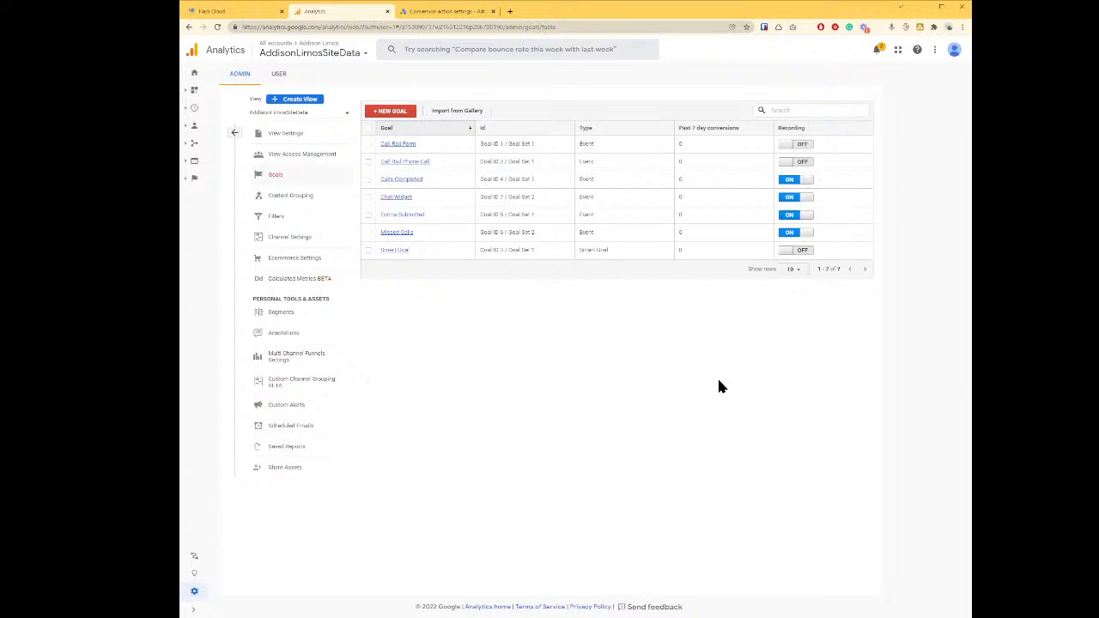
# Step: Check the copied conversion name by pasting it into a blank browser tab, close that tab and return to Google Ads
pyautogui.hotkey('ctrl', 'Tab')
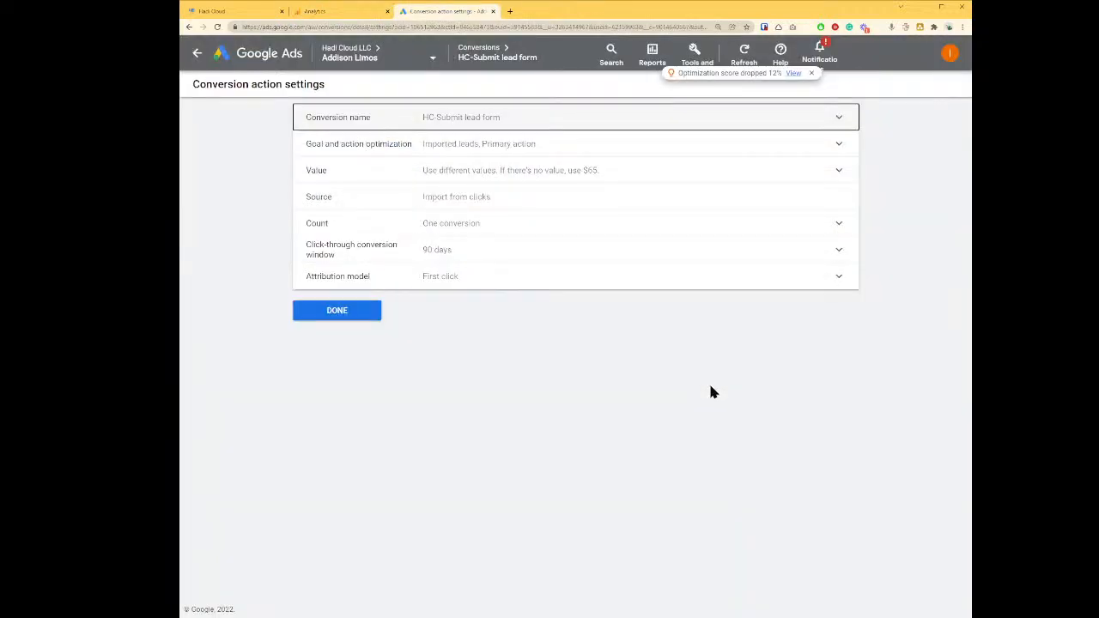
pyautogui.hotkey('ctrl', 'shift', 'Tab')
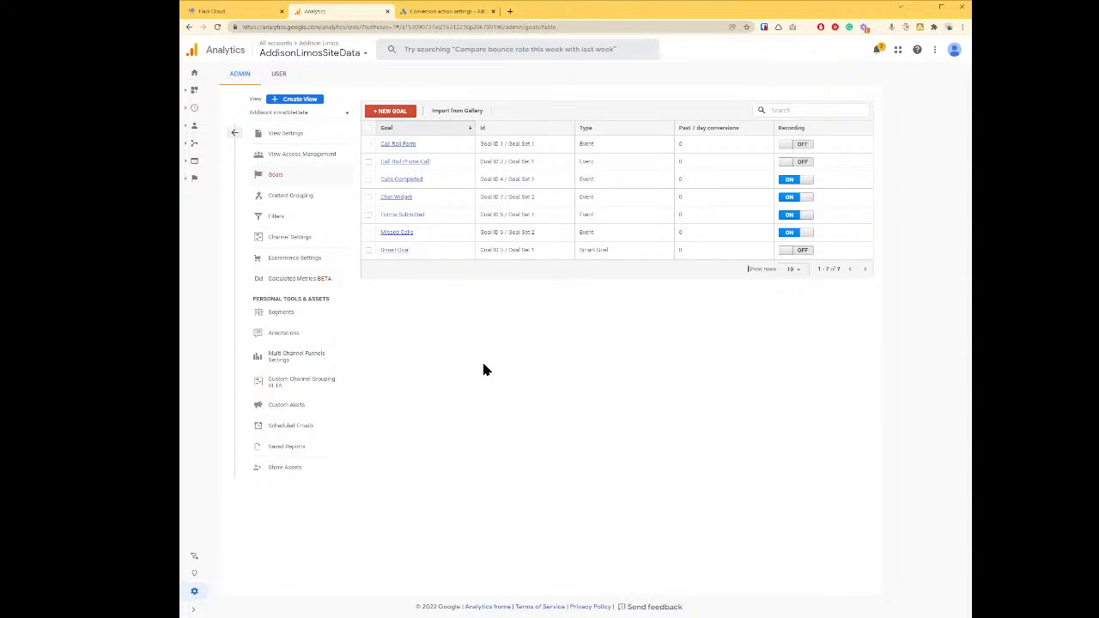
pyautogui.click(512, 11)
pyautogui.write('HC: Submit lead form')
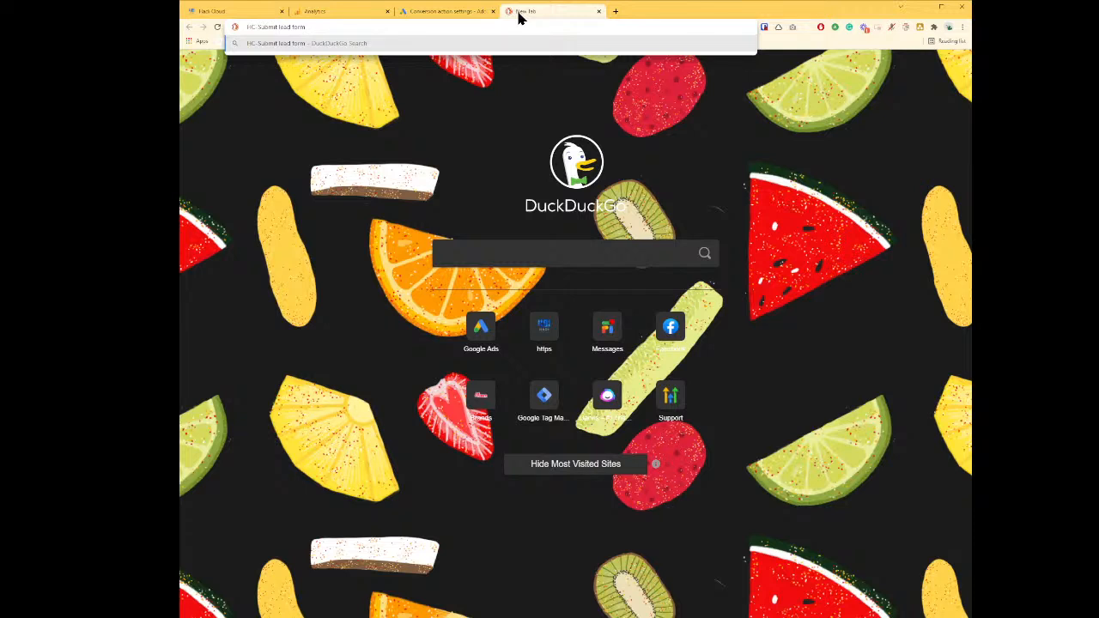
pyautogui.press('Escape')
pyautogui.hotkey('ctrl', 'w')
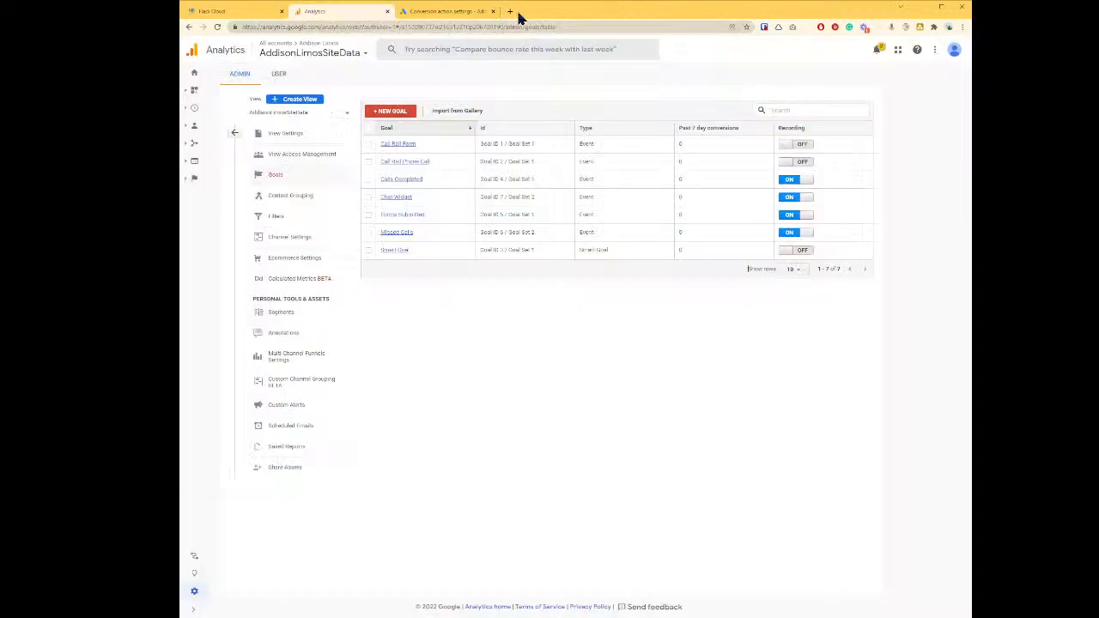
pyautogui.hotkey('ctrl', 'Tab')
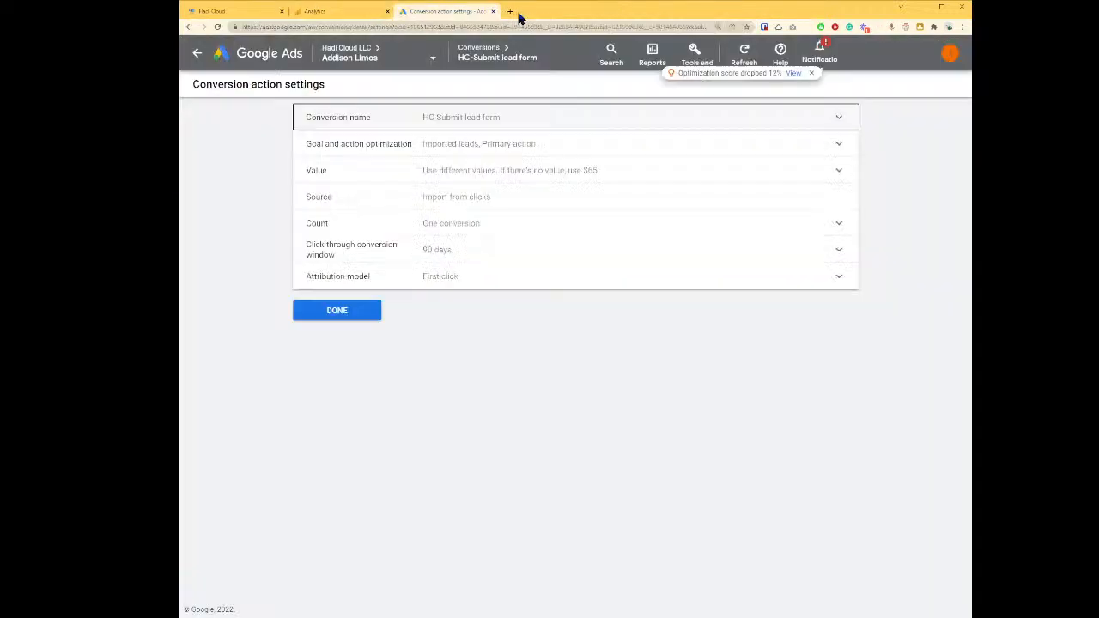
# Step: Finish the Google Ads edit, set the form-submitted branch's Google Adwords conversion name to HC-Submit lead form, and save the action and workflow
pyautogui.click(336, 311)
pyautogui.hotkey('ctrl', 'Tab')
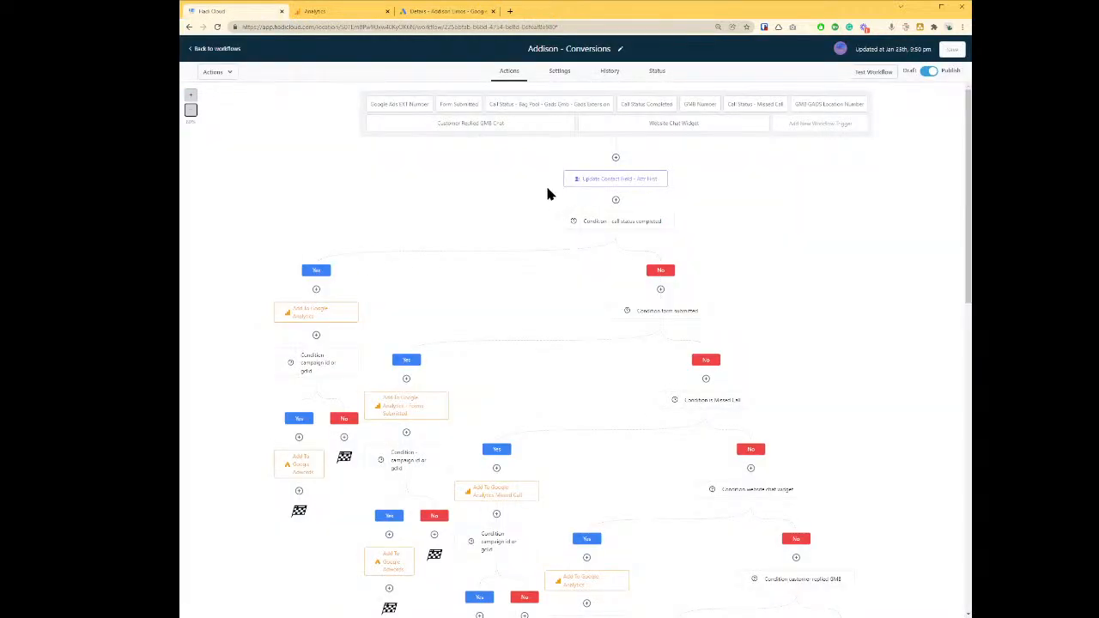
pyautogui.scroll(-1, 820, 292)
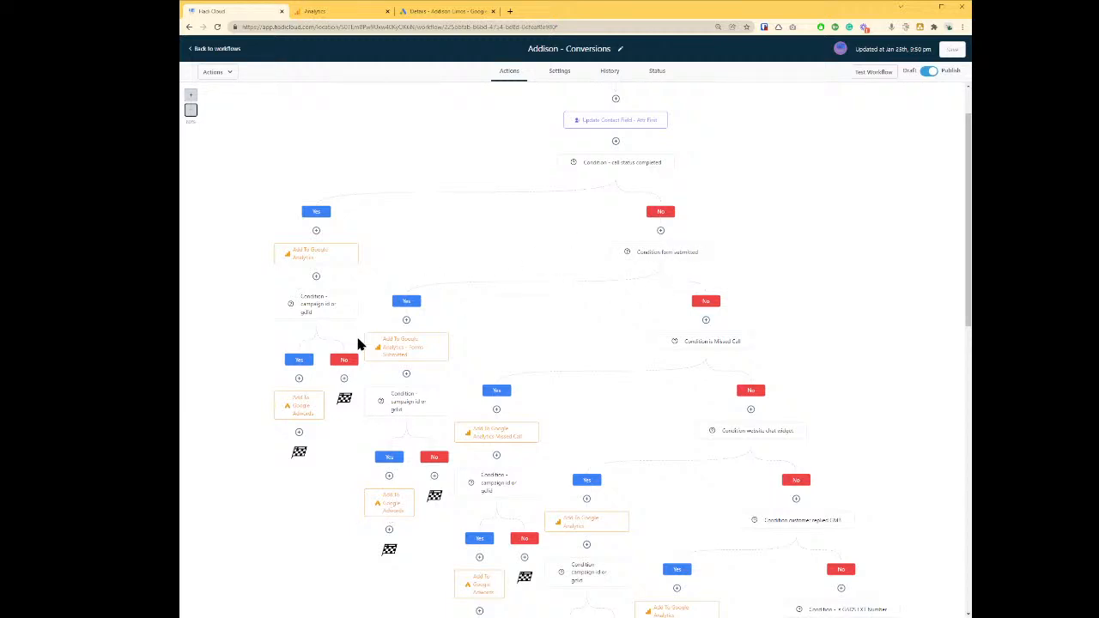
pyautogui.click(386, 499)
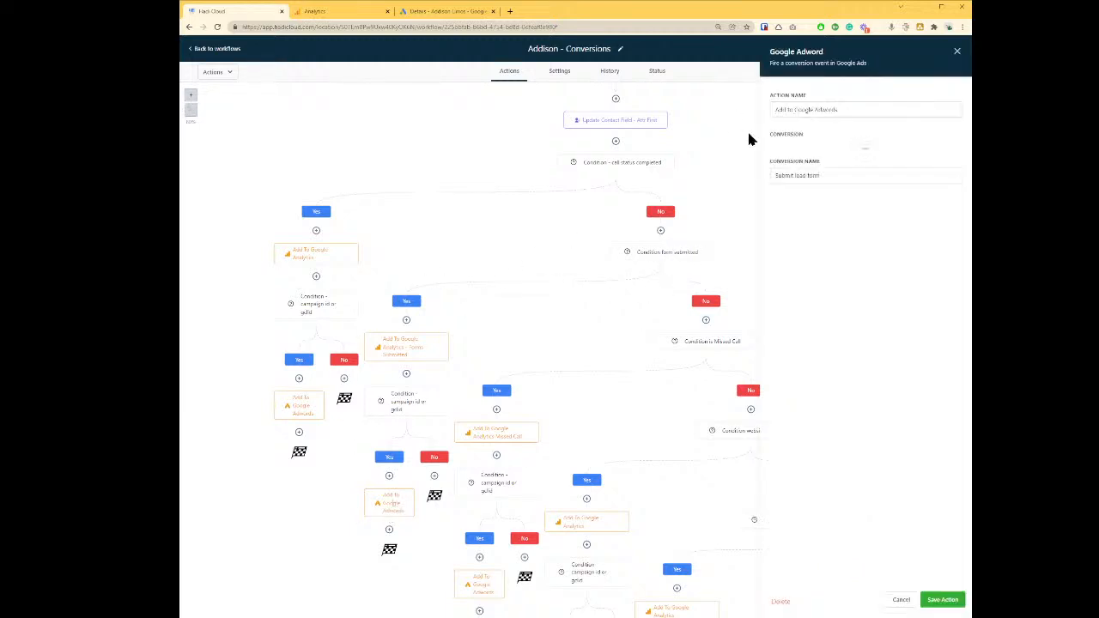
pyautogui.click(874, 177)
pyautogui.hotkey('ctrl', 'a')
pyautogui.hotkey('ctrl', 'v')
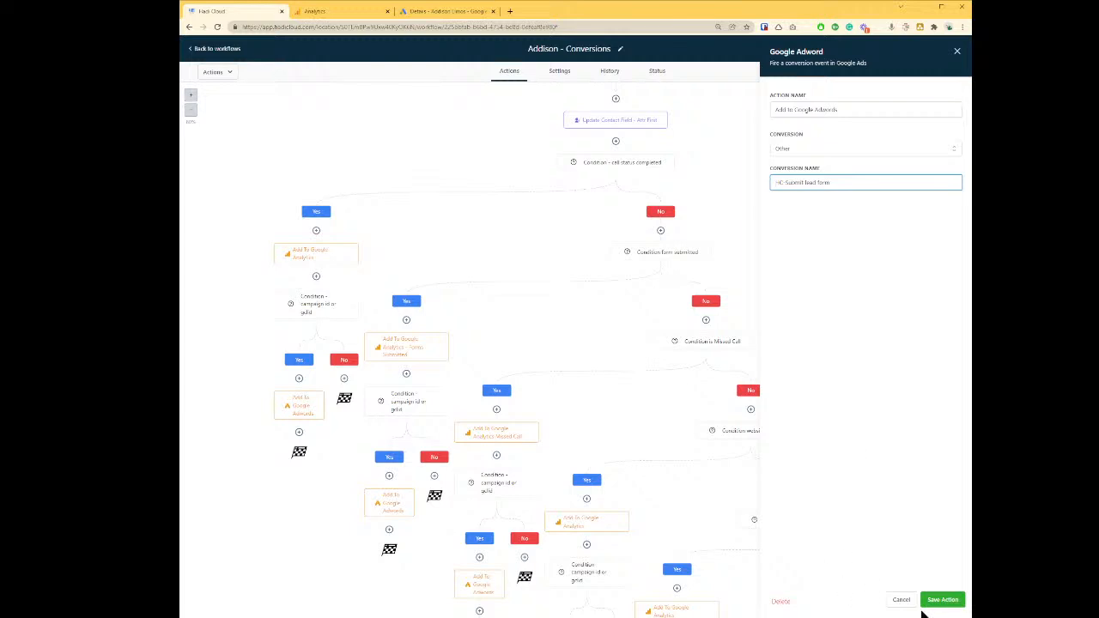
pyautogui.click(939, 601)
pyautogui.click(949, 49)
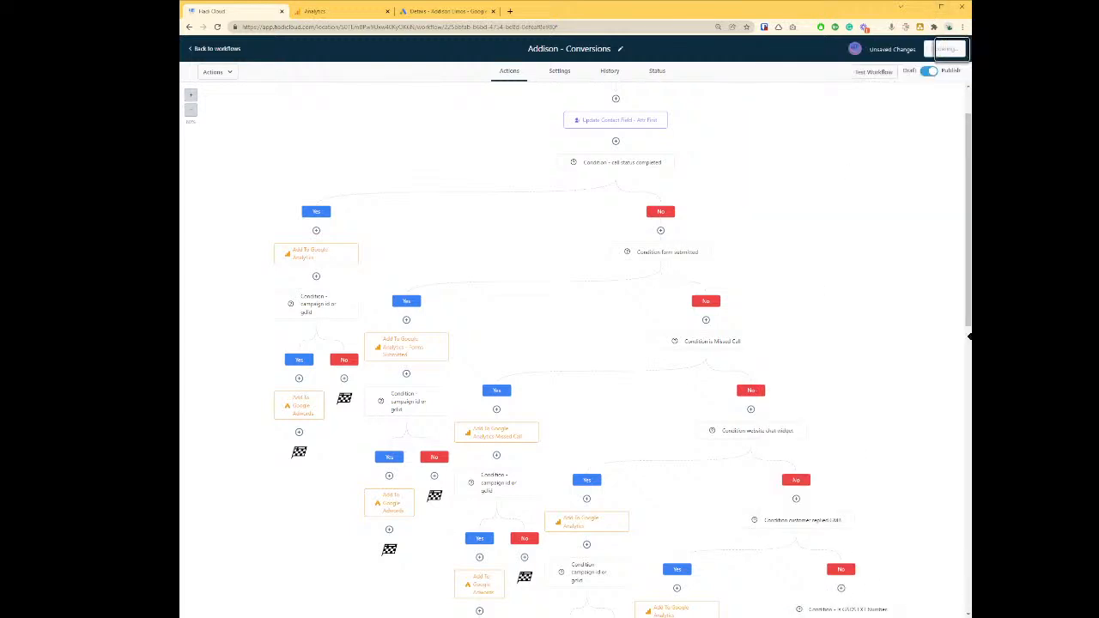
# Step: Return to Google Ads and go back to the summary of all conversion actions
pyautogui.hotkey('ctrl', 'Tab')
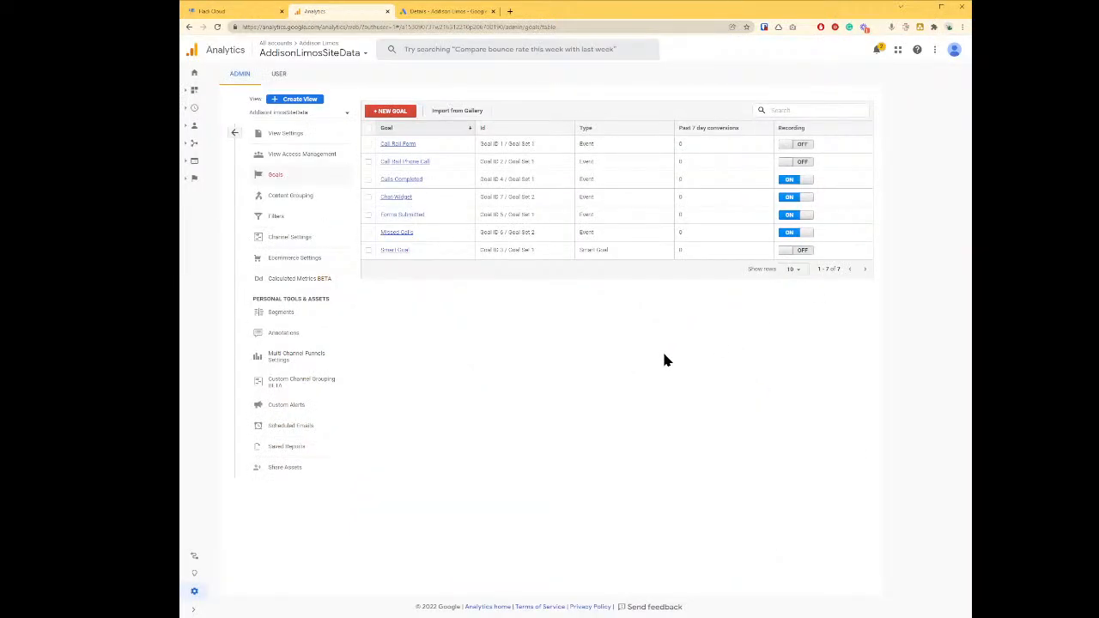
pyautogui.hotkey('ctrl', 'Tab')
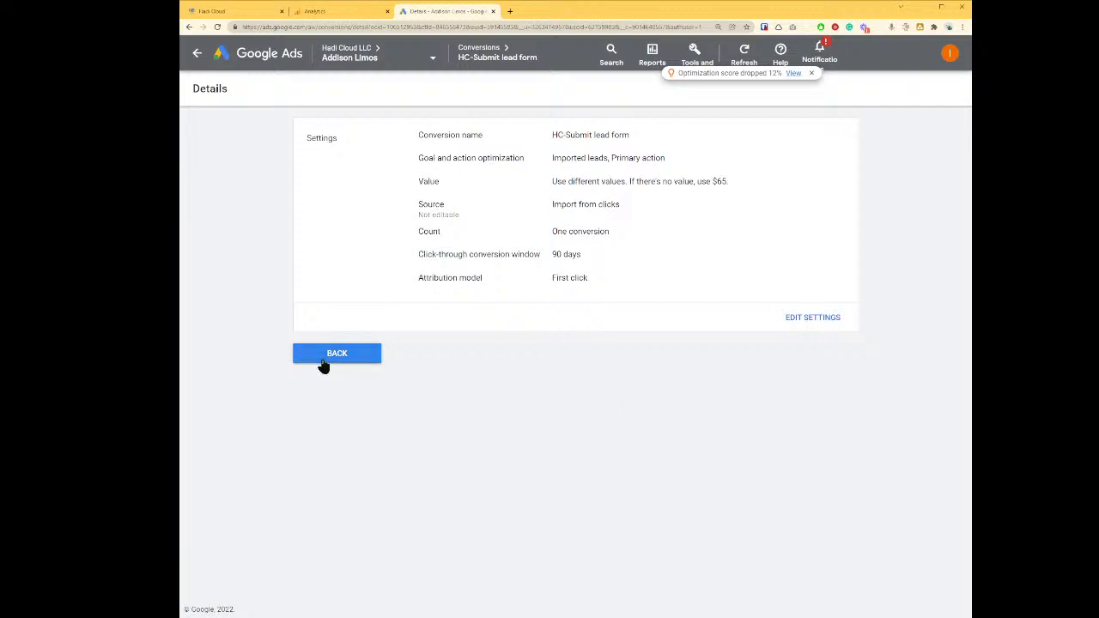
pyautogui.click(322, 361)
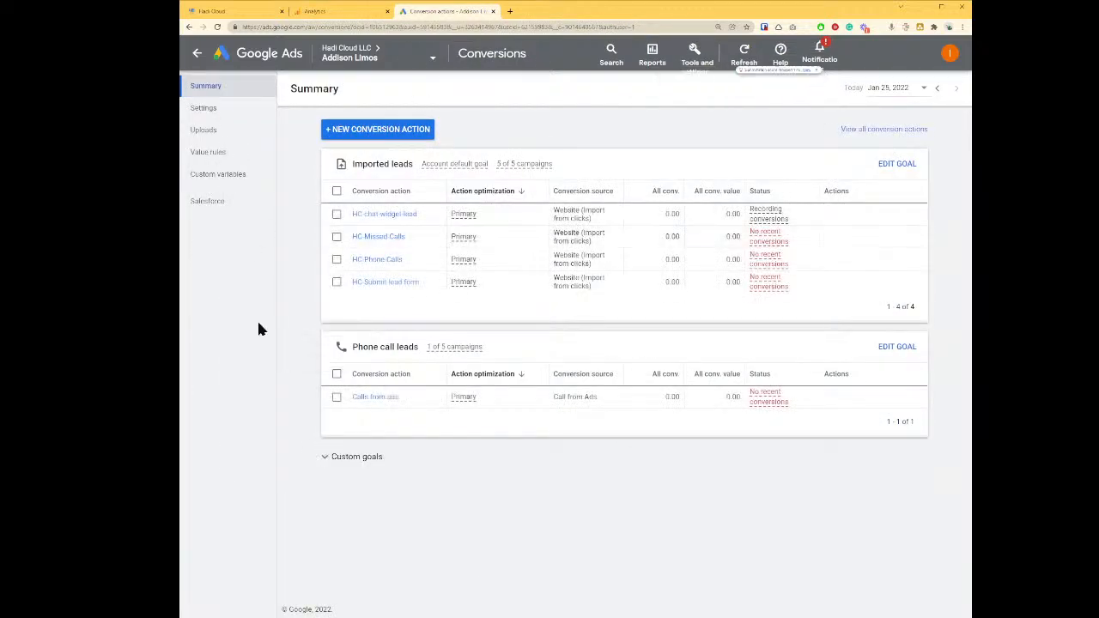
# Step: Return to the Addison - Conversions workflow and open the Customer Replied GMB Chat trigger to examine its settings
pyautogui.hotkey('ctrl', 'Tab')
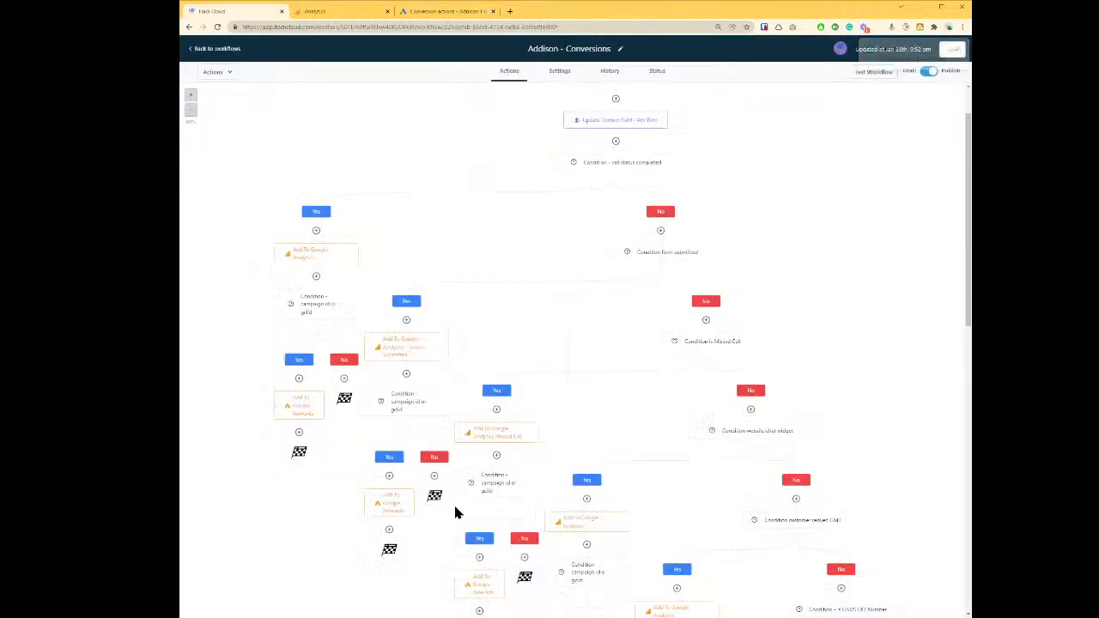
pyautogui.scroll(-1, 759, 258)
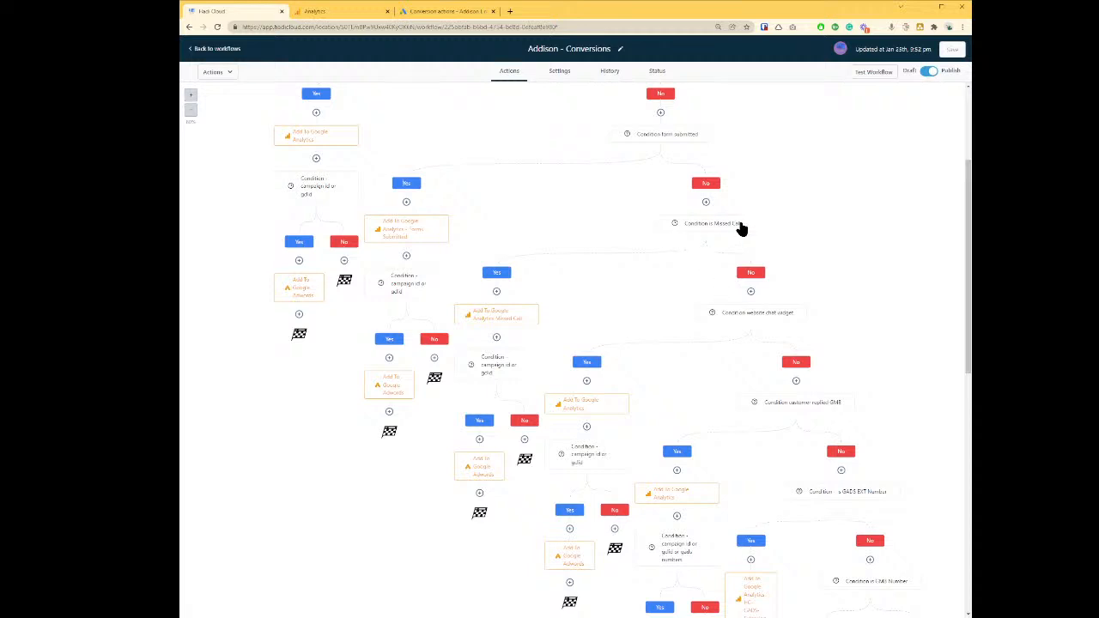
pyautogui.scroll(-3, 697, 194)
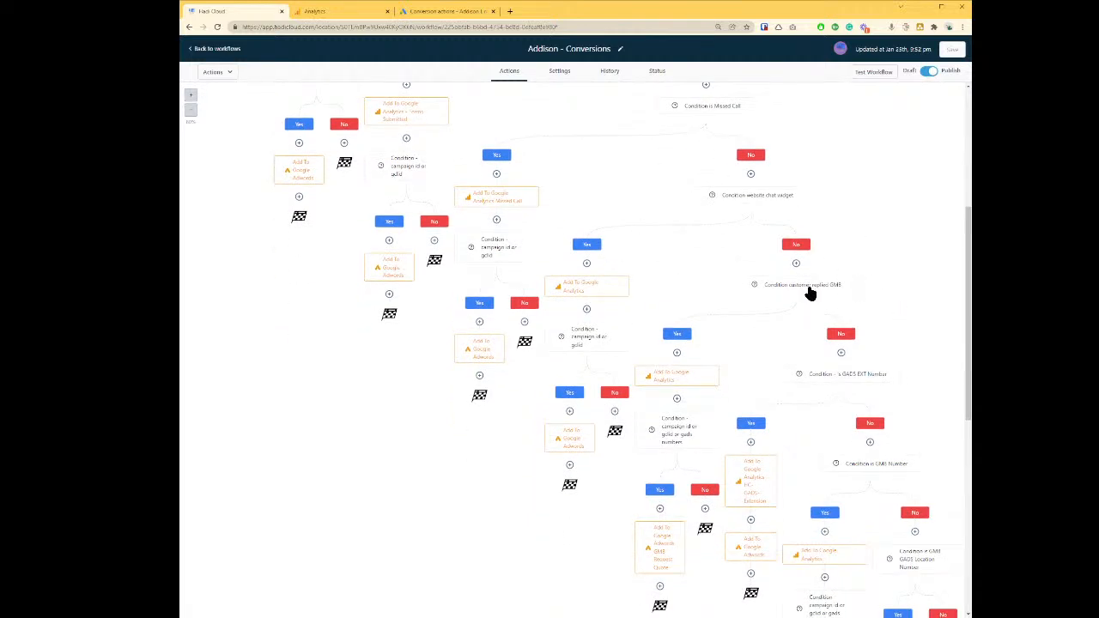
pyautogui.scroll(5, 878, 263)
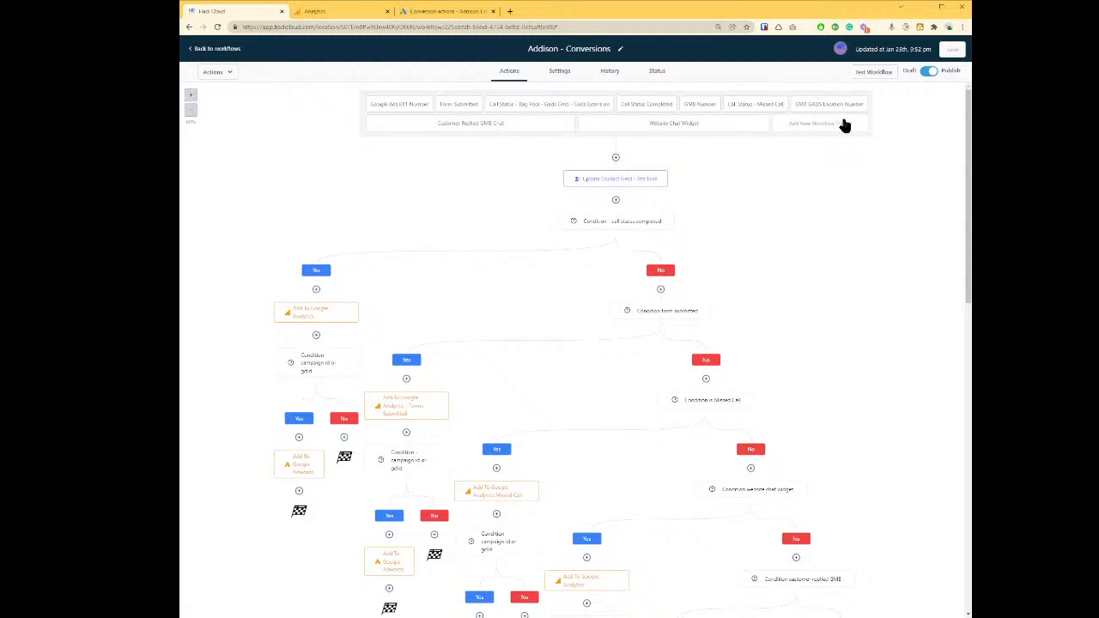
pyautogui.click(479, 127)
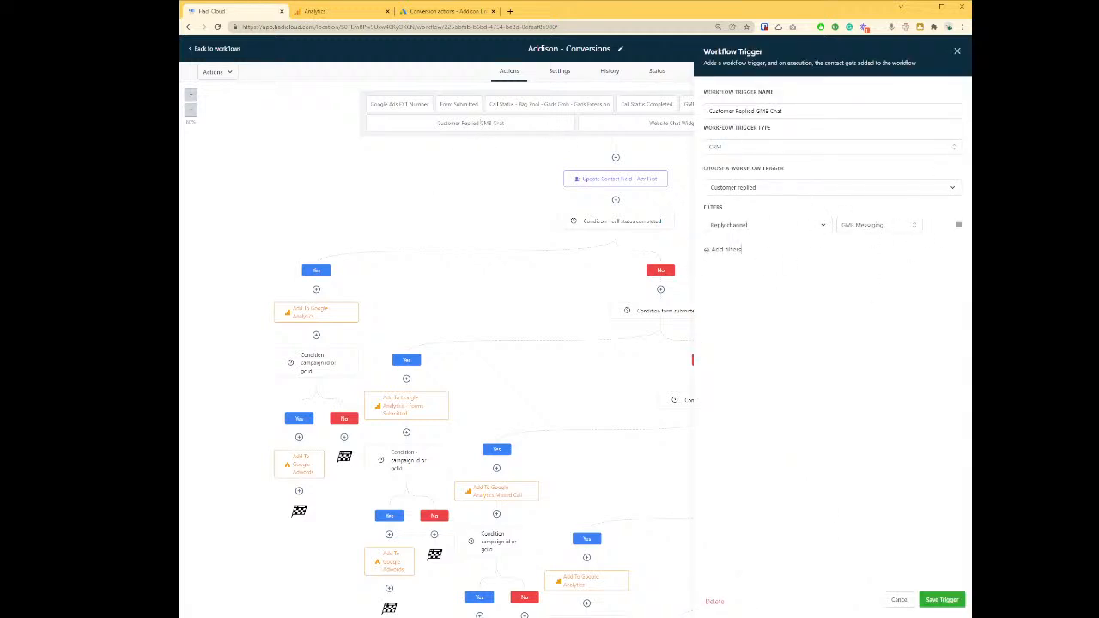
# Step: Close the trigger settings unchanged and set the event label to GMB-Chat in the customer-replied GMB branch's Google Analytics action
pyautogui.click(898, 599)
pyautogui.scroll(-5, 826, 372)
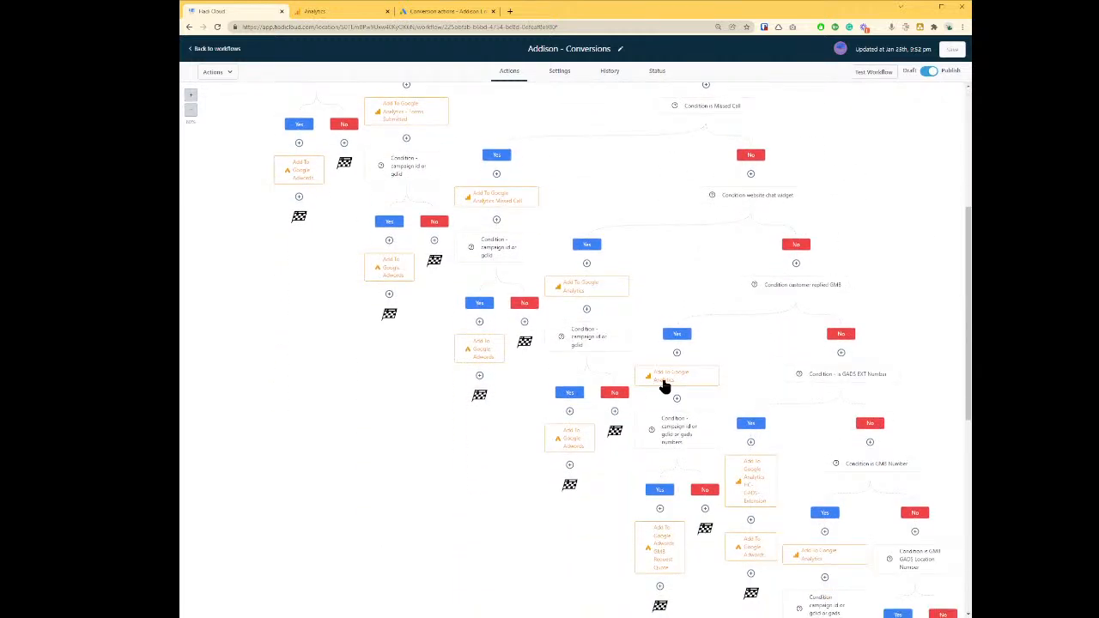
pyautogui.click(665, 379)
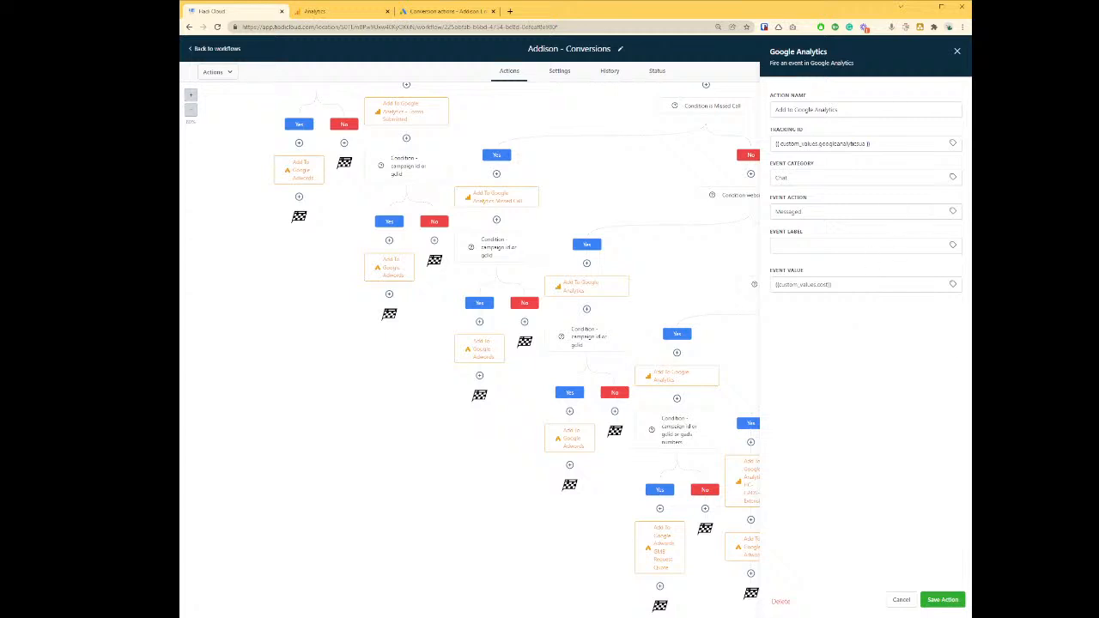
pyautogui.click(819, 246)
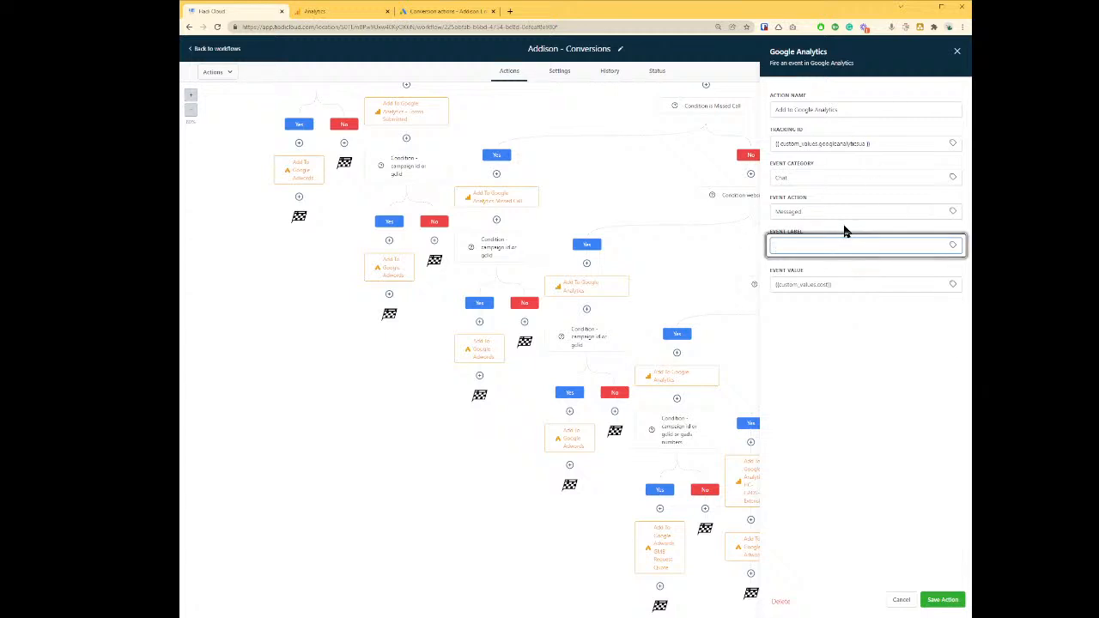
pyautogui.write('G')
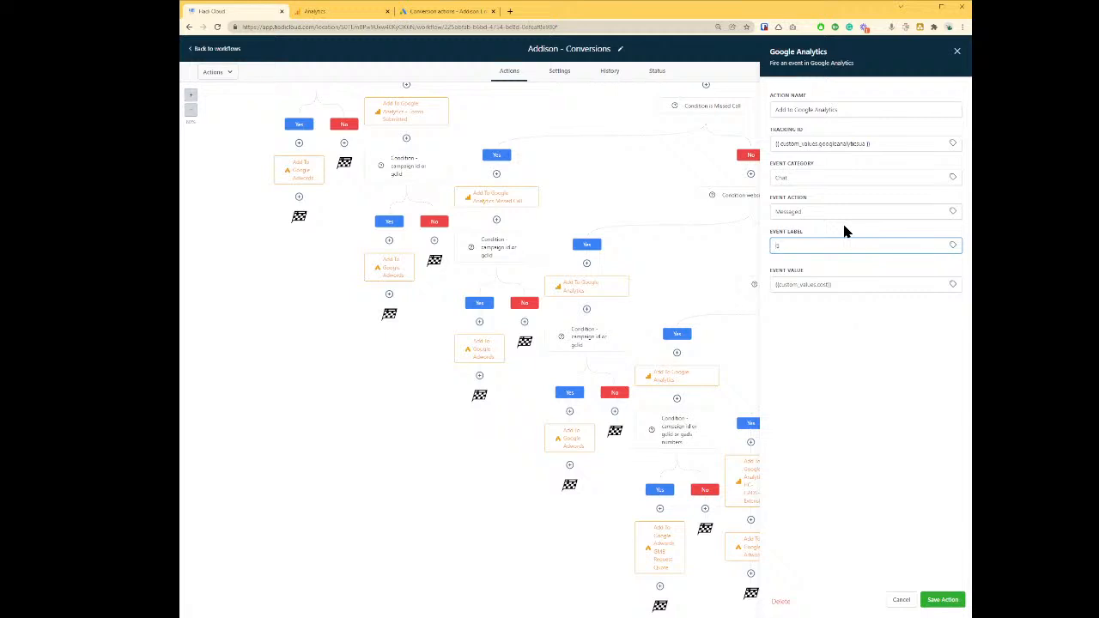
pyautogui.write('MB-Chat')
# Step: Switch to Google Analytics and start a new custom goal named GMB Chat with the Event type, continuing to its details
pyautogui.hotkey('ctrl', 'Tab')
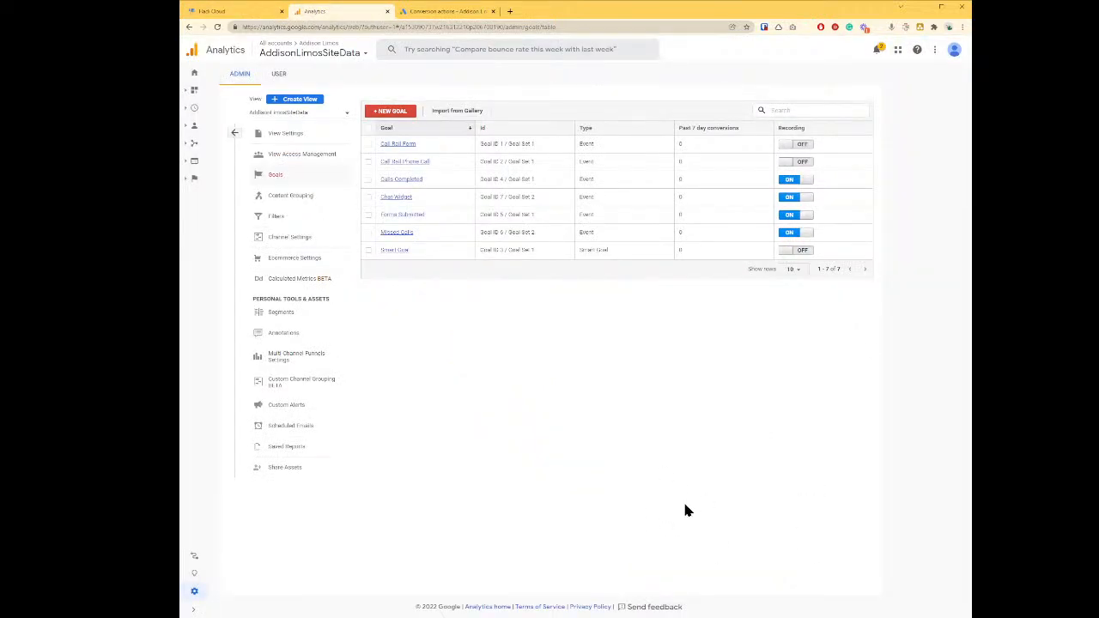
pyautogui.click(388, 114)
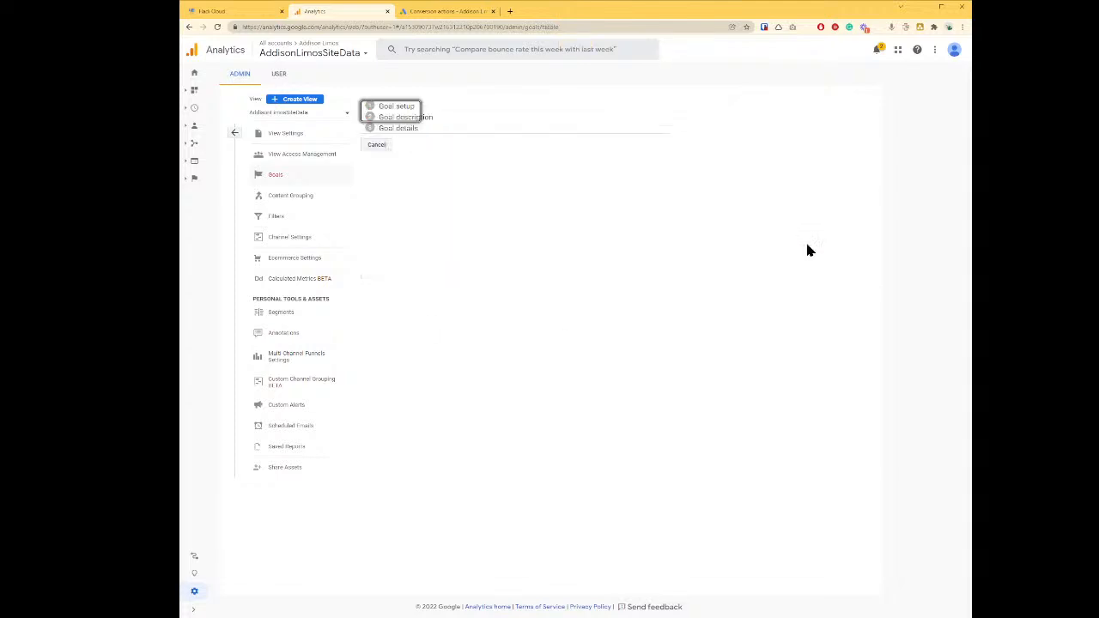
pyautogui.click(398, 332)
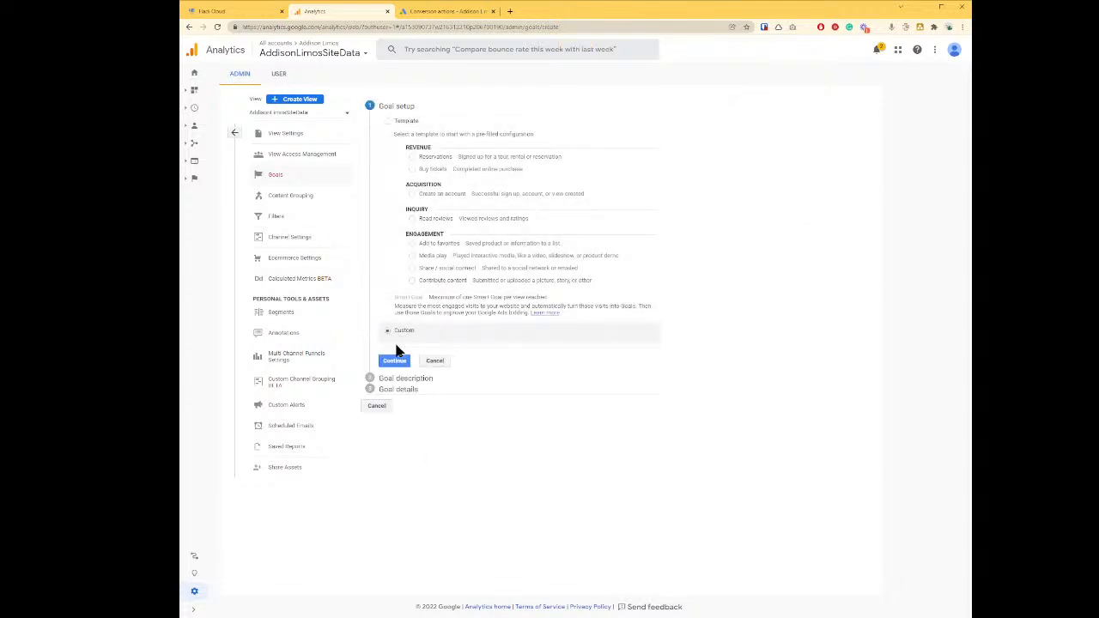
pyautogui.click(394, 360)
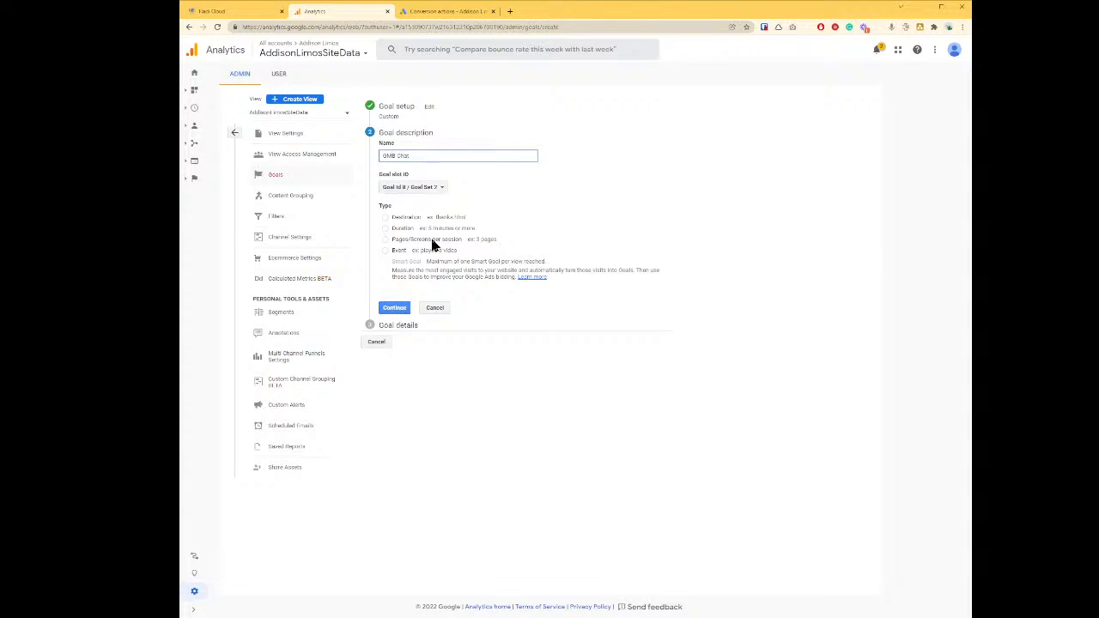
pyautogui.click(382, 250)
pyautogui.click(391, 309)
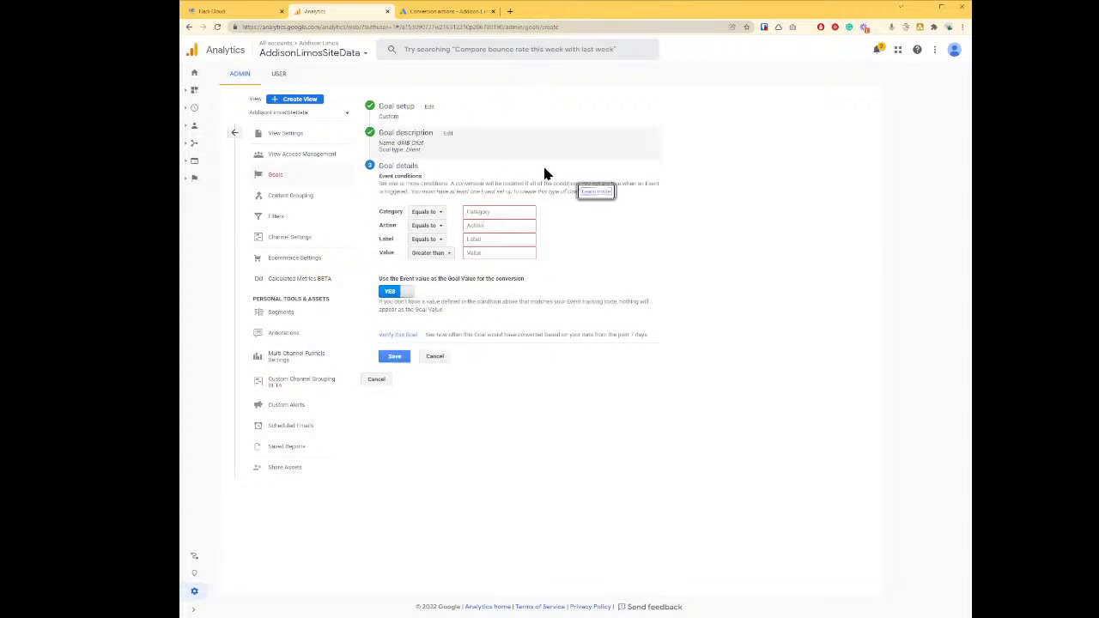
# Step: Check the workflow action's event values, and set the goal's conditions to category Chat, action Messaged and label GMB Chat
pyautogui.hotkey('ctrl', 'shift', 'Tab')
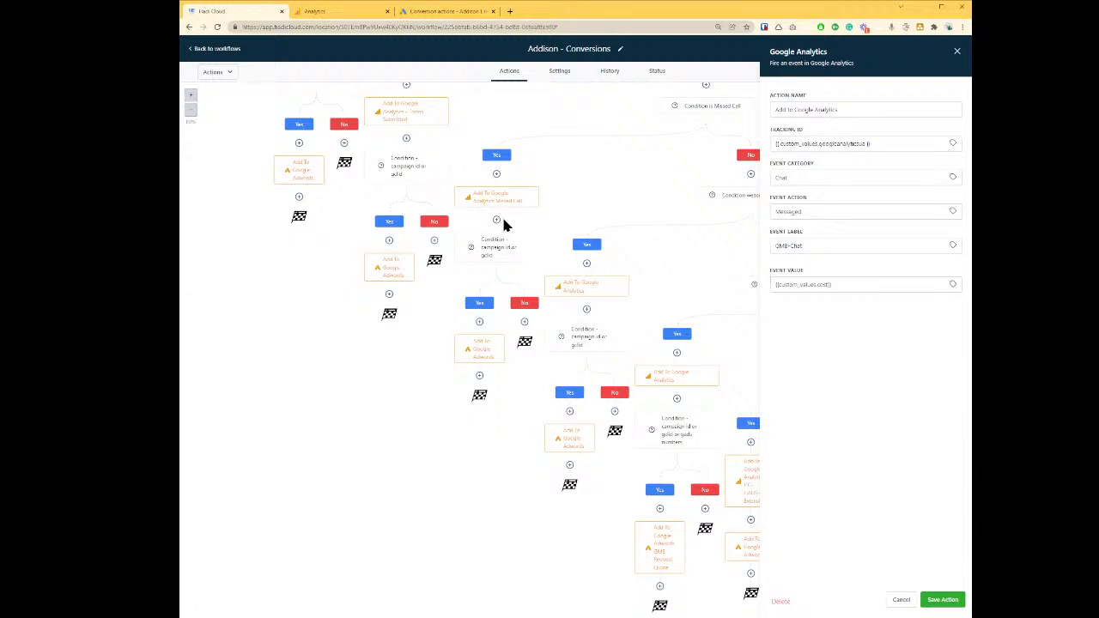
pyautogui.hotkey('ctrl', 'Tab')
pyautogui.click(504, 211)
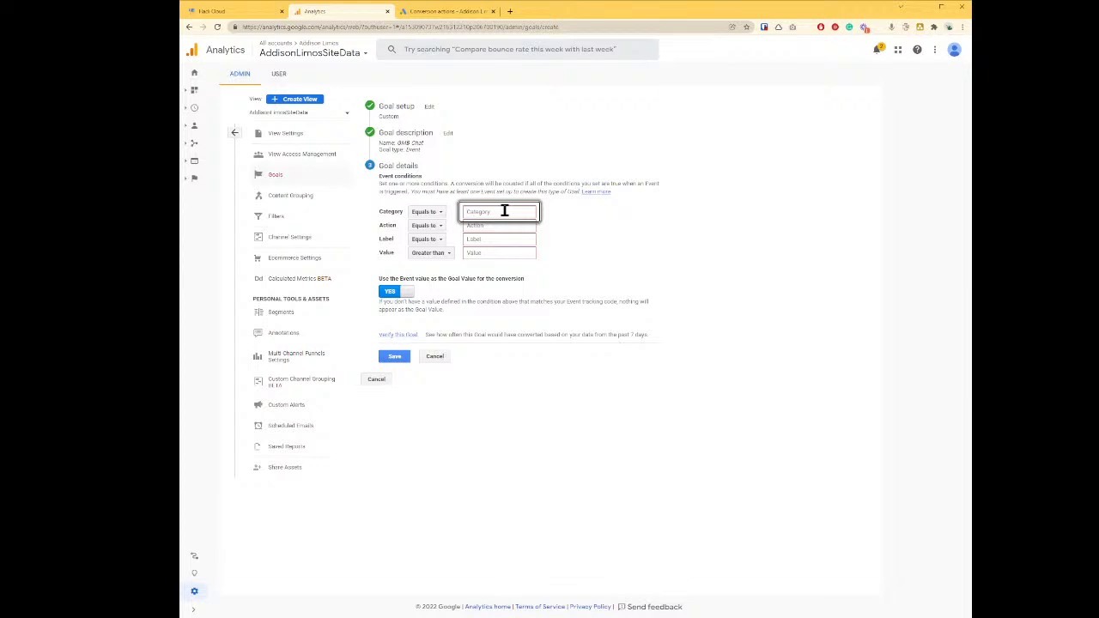
pyautogui.write('Chat')
pyautogui.press('Tab')
pyautogui.press('Tab')
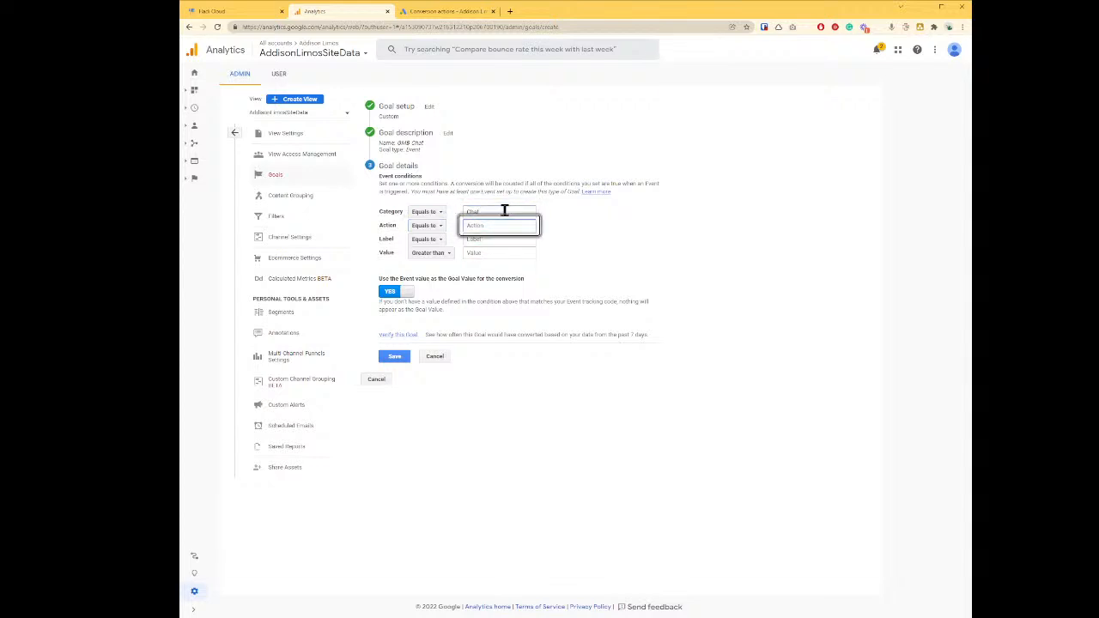
pyautogui.write('Message')
pyautogui.press('Tab')
pyautogui.press('Tab')
pyautogui.write('GMB')
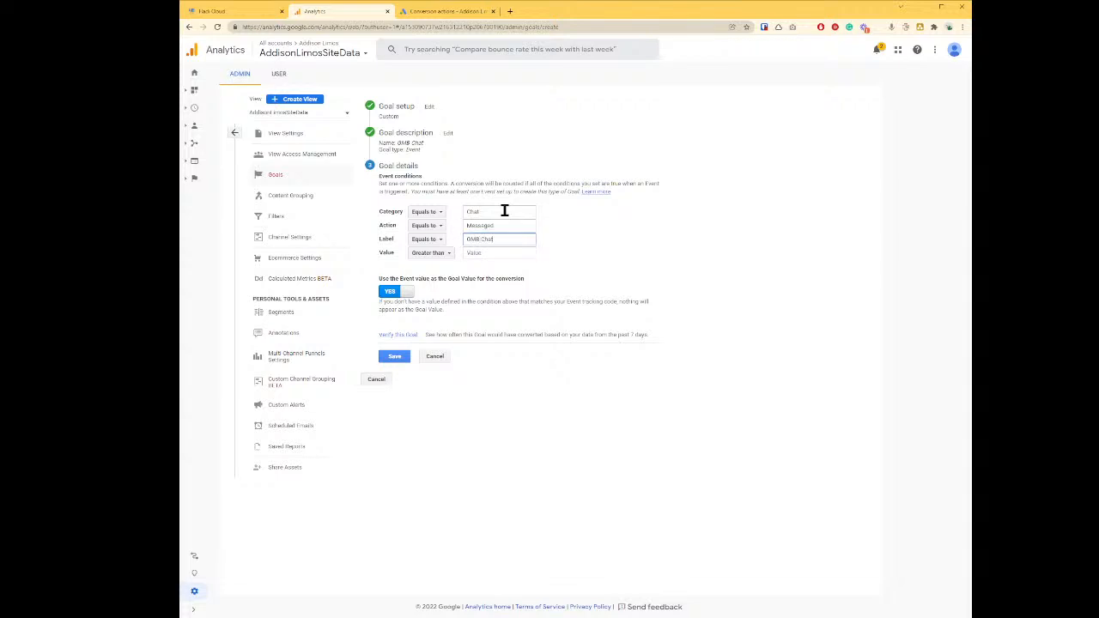
# Step: Compare the event label in the workflow's Google Analytics action with the new goal's label condition
pyautogui.click(748, 356)
pyautogui.hotkey('ctrl', 'shift', 'Tab')
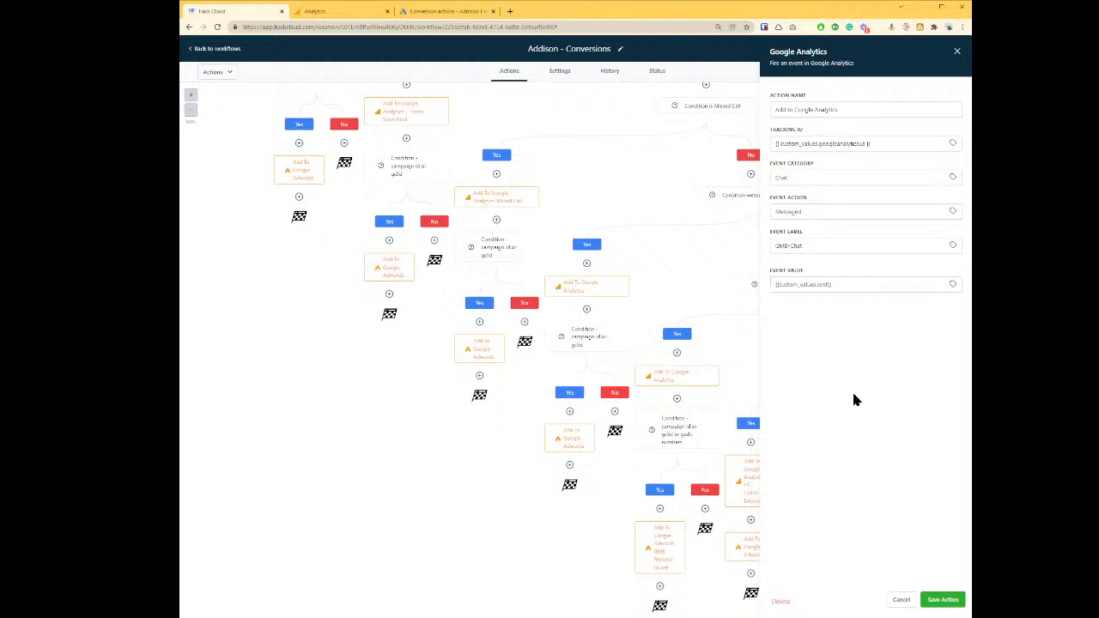
pyautogui.click(832, 243)
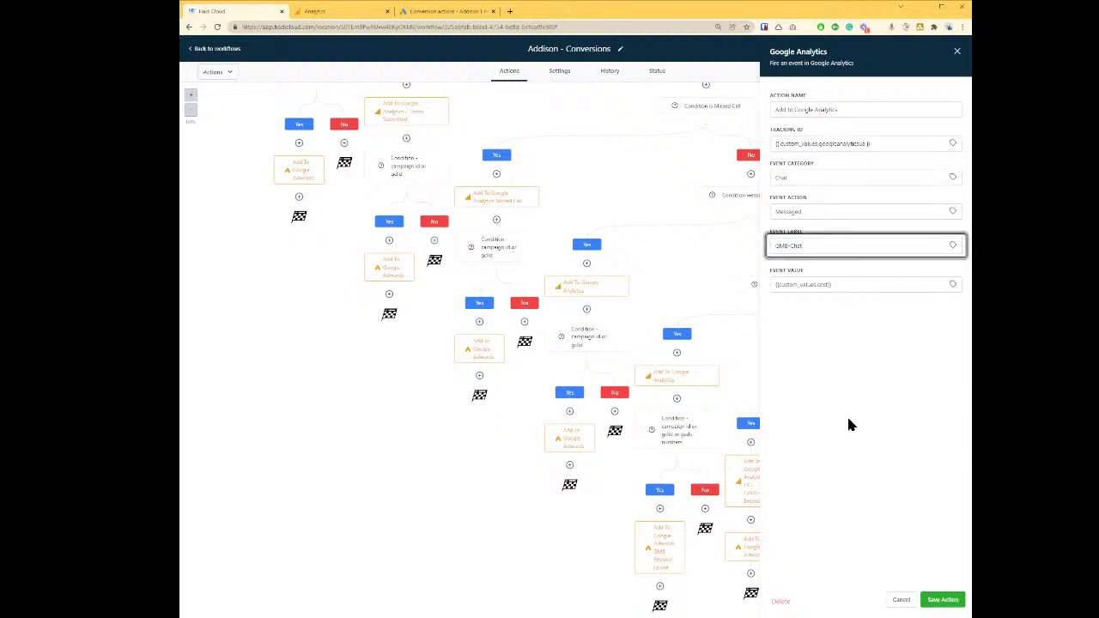
pyautogui.hotkey('ctrl', 'Tab')
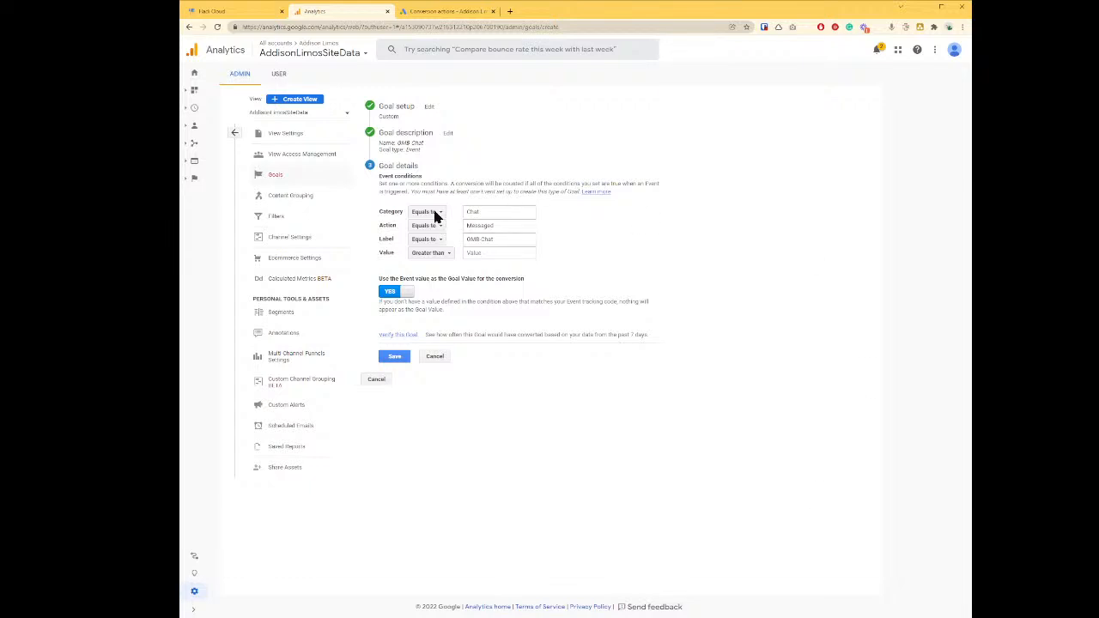
# Step: Save the GMB Chat goal, and in the Hadi Cloud workflow save the Google Analytics action and the workflow
pyautogui.click(397, 357)
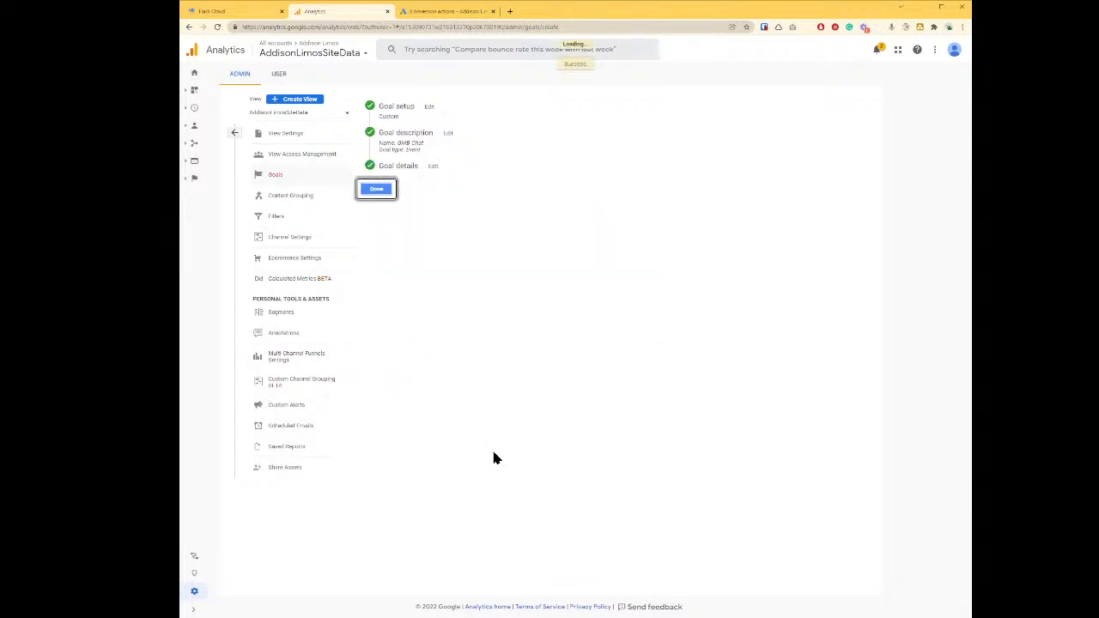
pyautogui.hotkey('ctrl', 'shift', 'Tab')
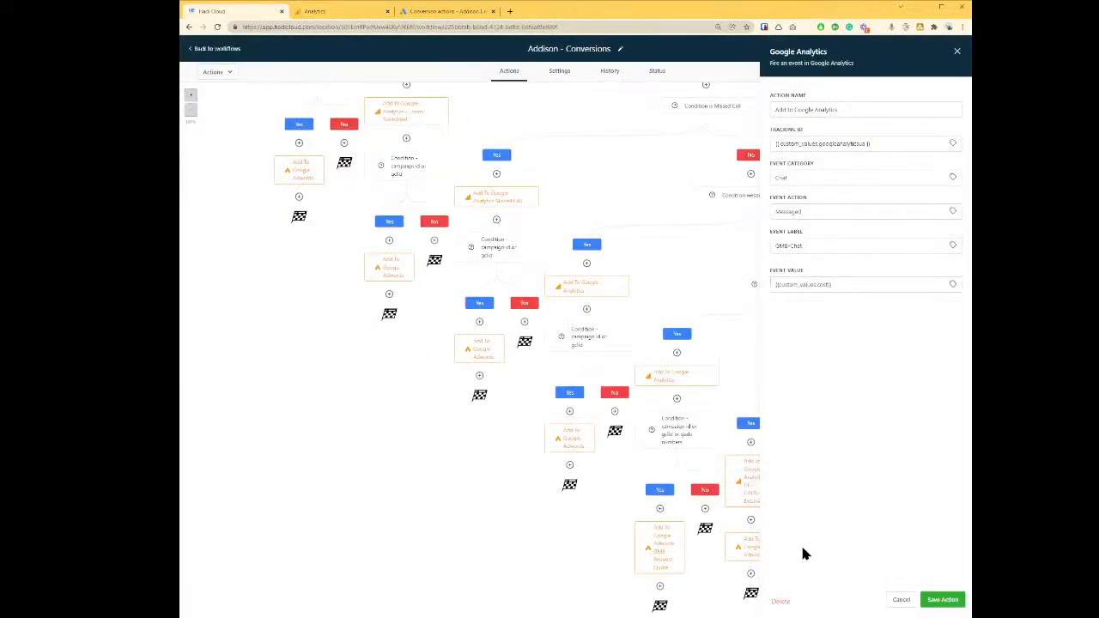
pyautogui.click(944, 598)
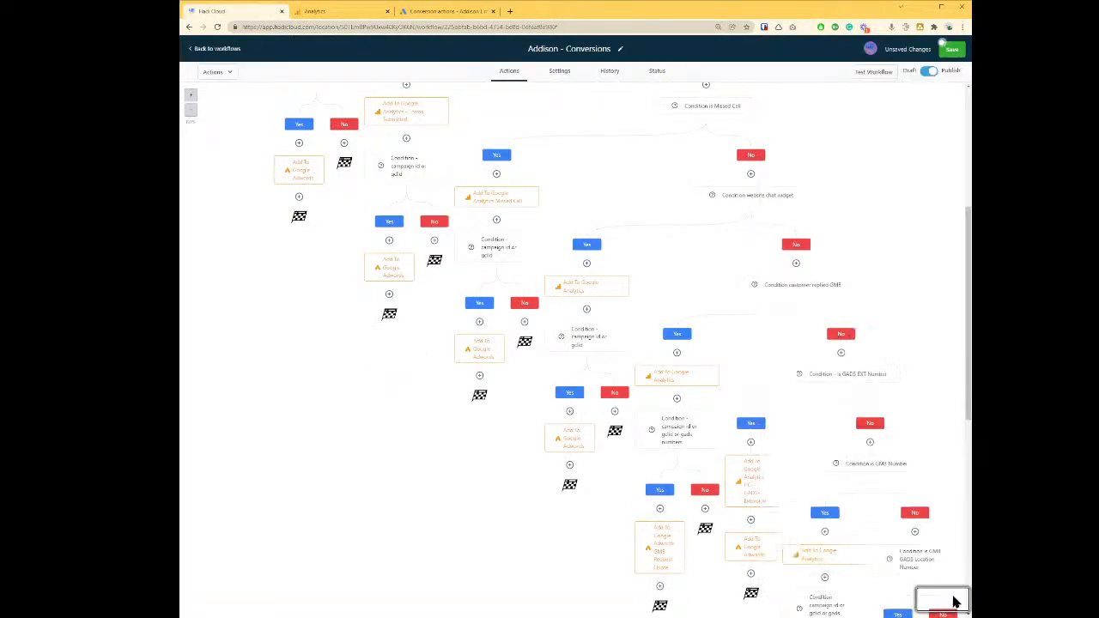
pyautogui.click(947, 51)
# Step: Rename the condition under the GMB chat Analytics action to "Condition - campaign id or gclid" and remove its Workflow Trigger condition
pyautogui.click(674, 426)
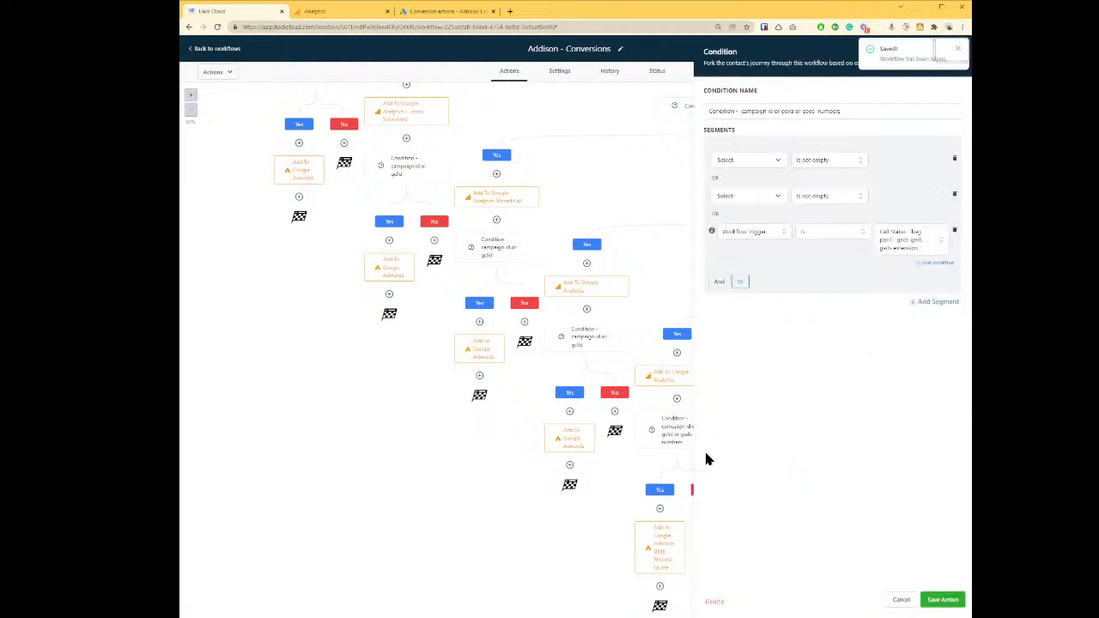
pyautogui.click(795, 113)
pyautogui.moveTo(795, 113); pyautogui.dragTo(841, 111)
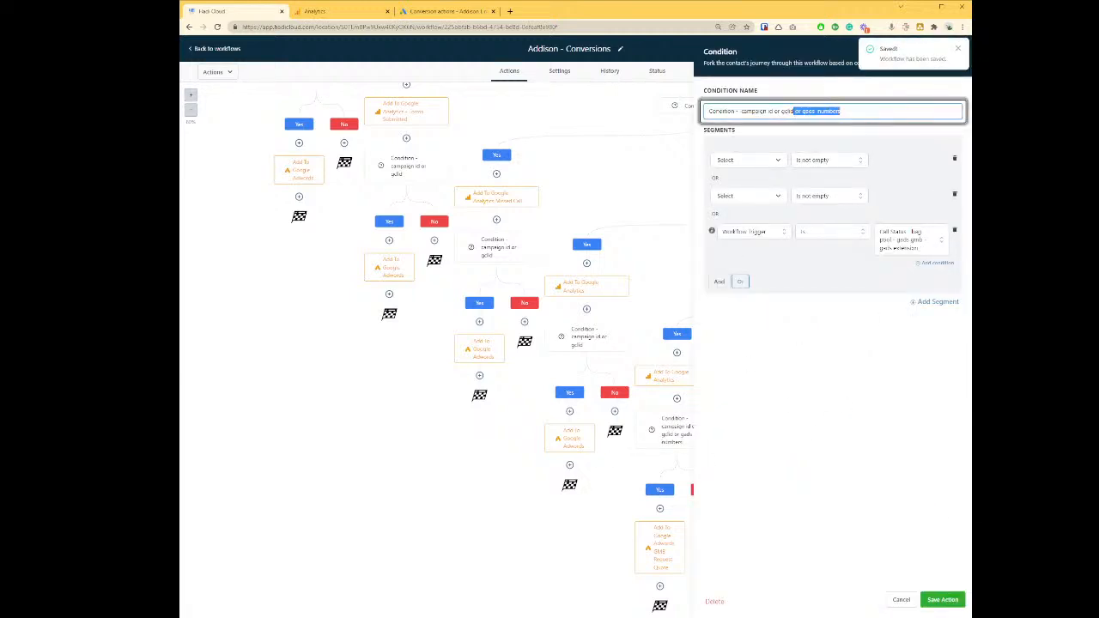
pyautogui.press('BackSpace')
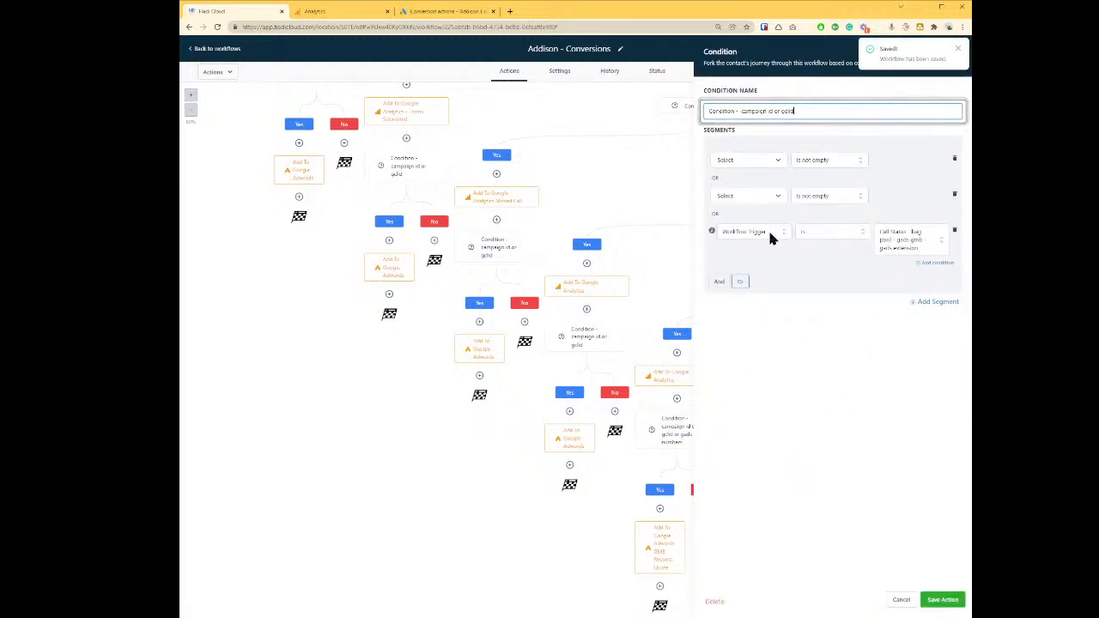
pyautogui.click(955, 232)
# Step: Set the fields of the two remaining conditions to campaign_id and contact_gclid
pyautogui.click(738, 160)
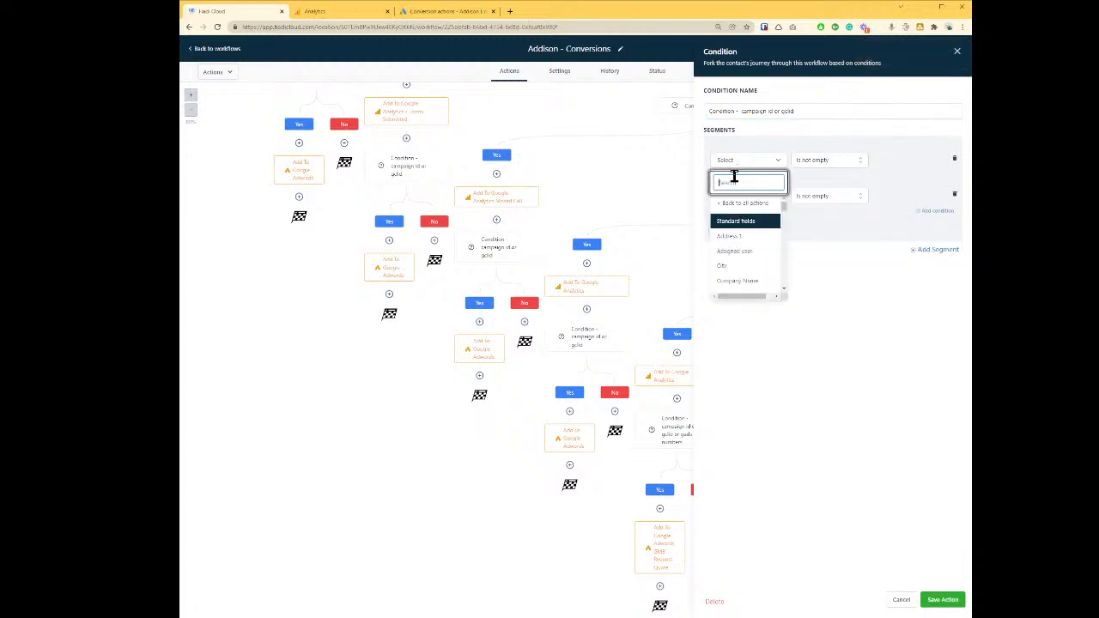
pyautogui.write('ca')
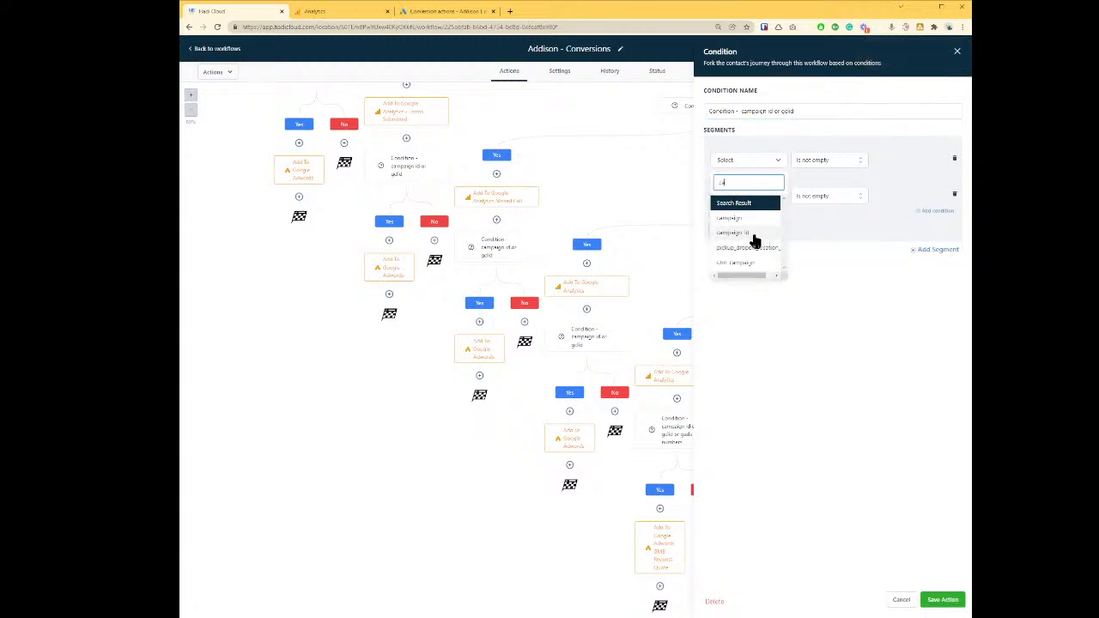
pyautogui.click(753, 241)
pyautogui.click(736, 199)
pyautogui.write('gc')
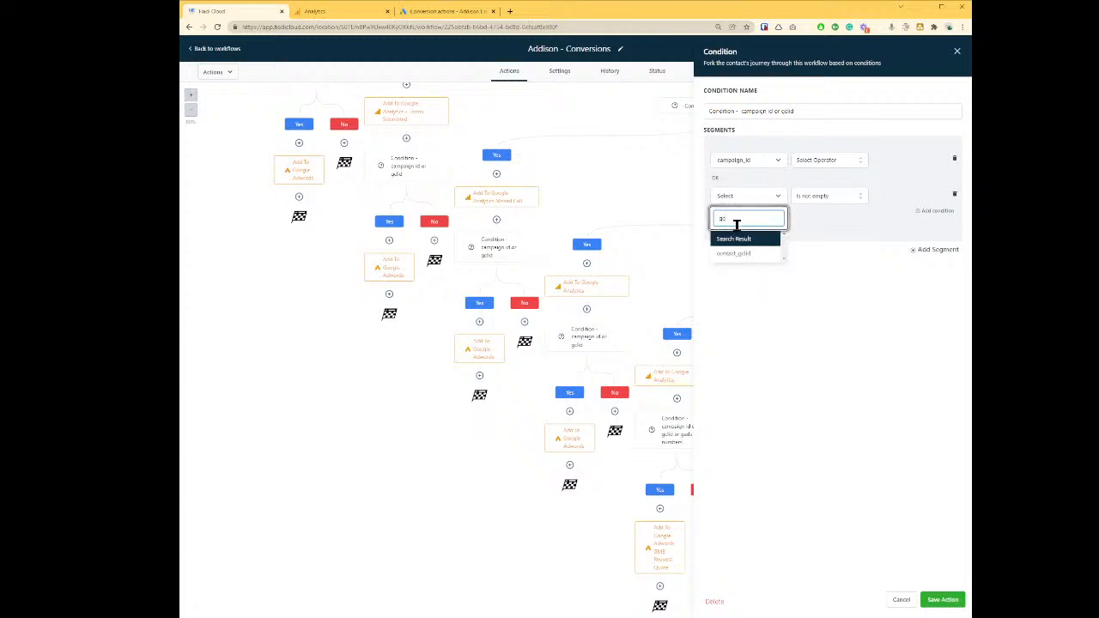
pyautogui.click(747, 253)
# Step: Set the operator of both conditions to "Is not empty" and save the condition action
pyautogui.click(850, 196)
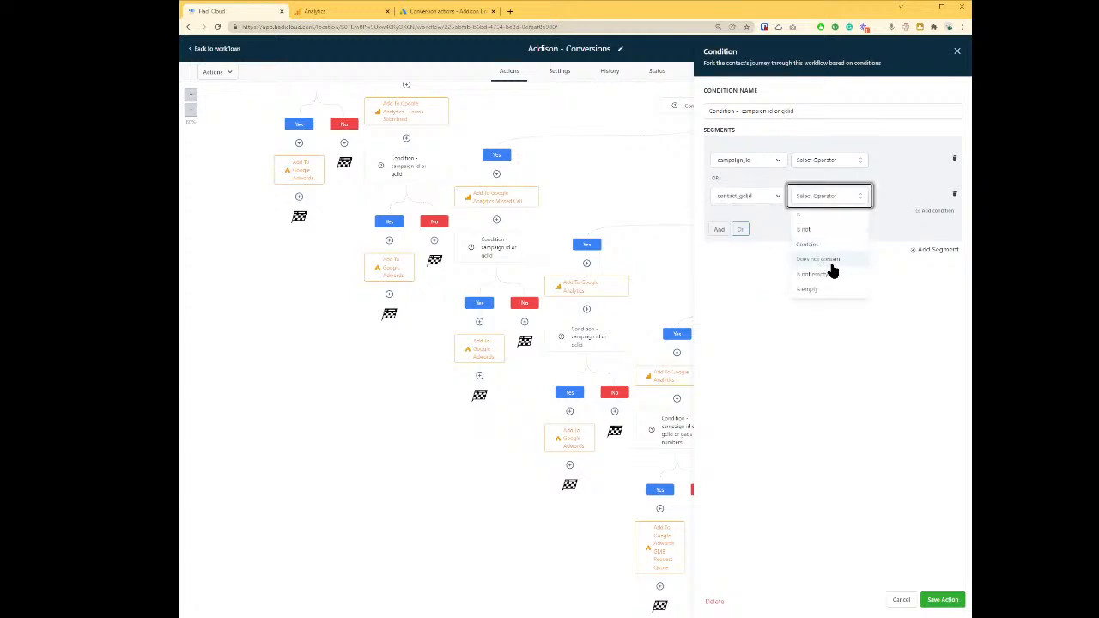
pyautogui.click(829, 275)
pyautogui.click(826, 161)
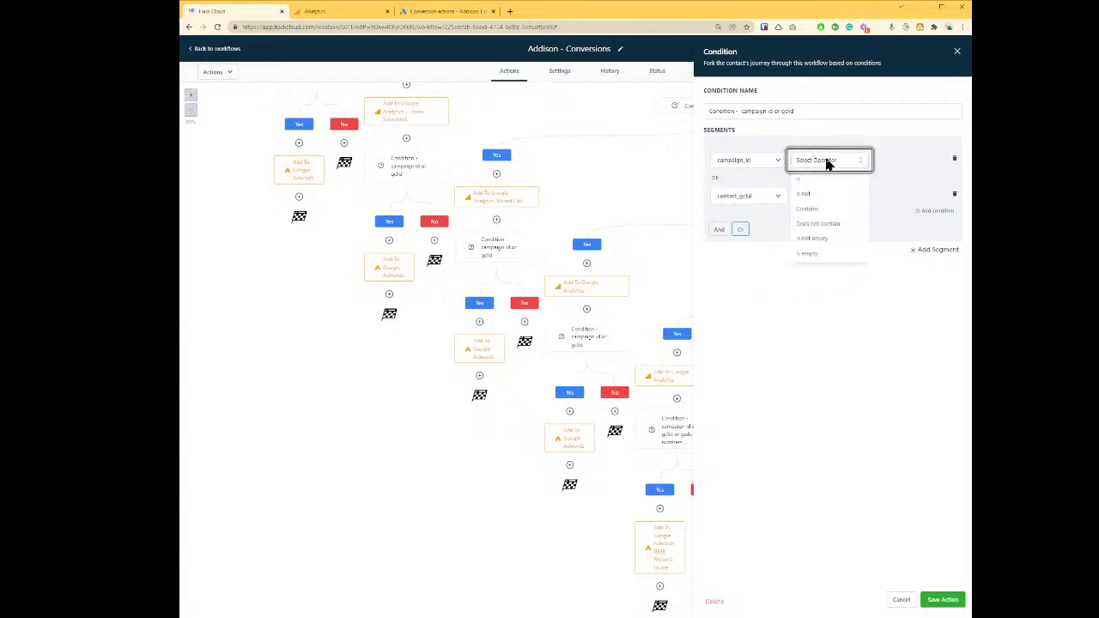
pyautogui.click(821, 240)
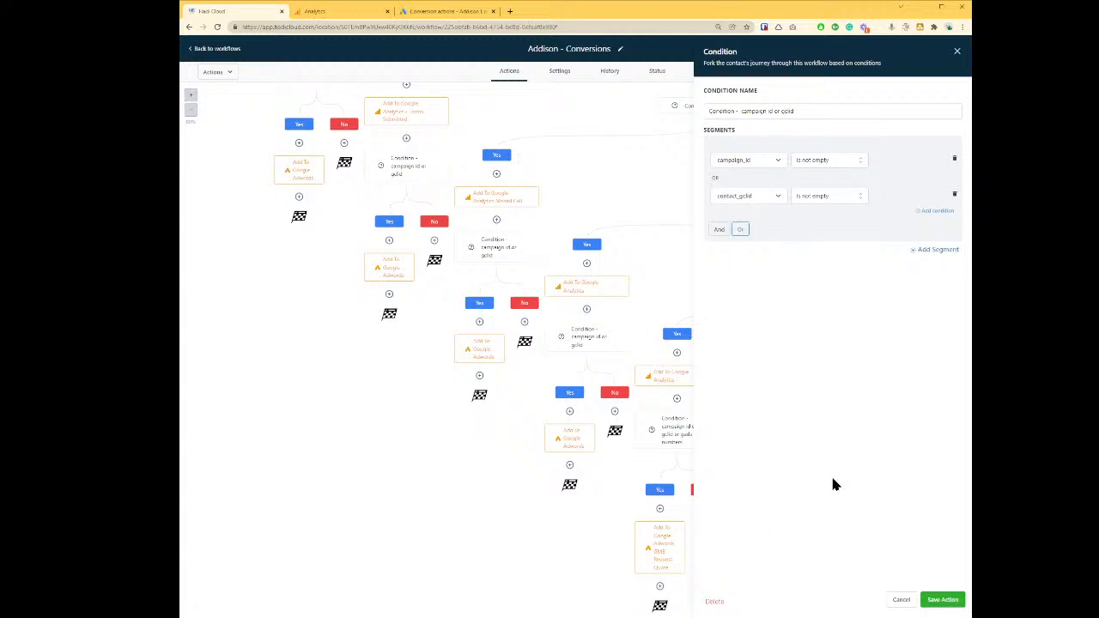
pyautogui.click(950, 601)
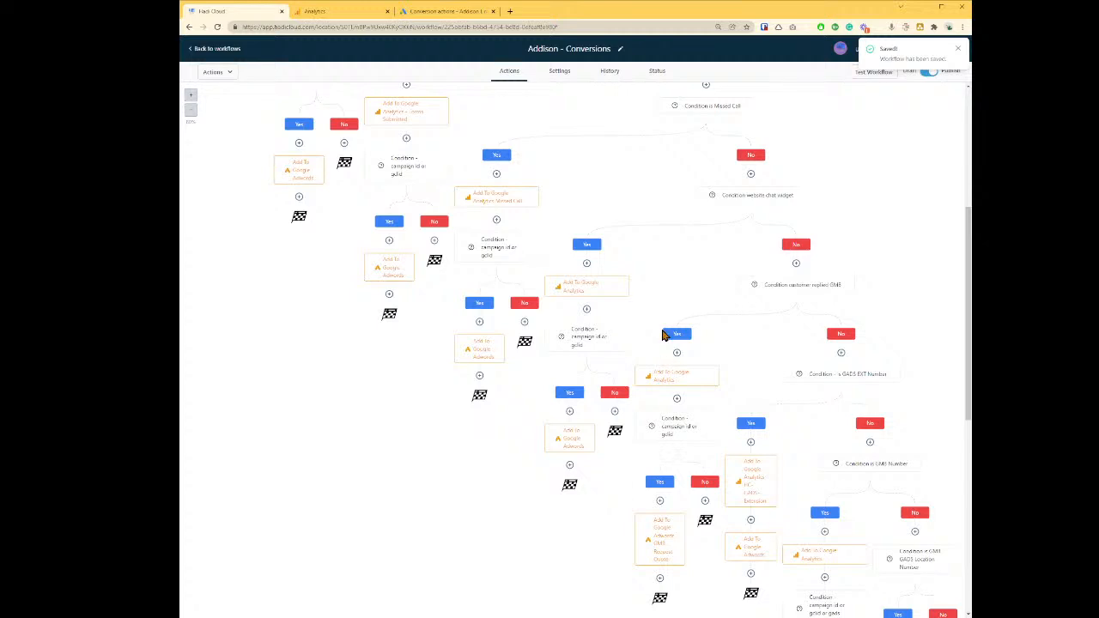
# Step: Open the GMB Request quote AdWords action, then in Google Ads start an import conversion action tracking clicks from other data sources or CRMs
pyautogui.click(657, 538)
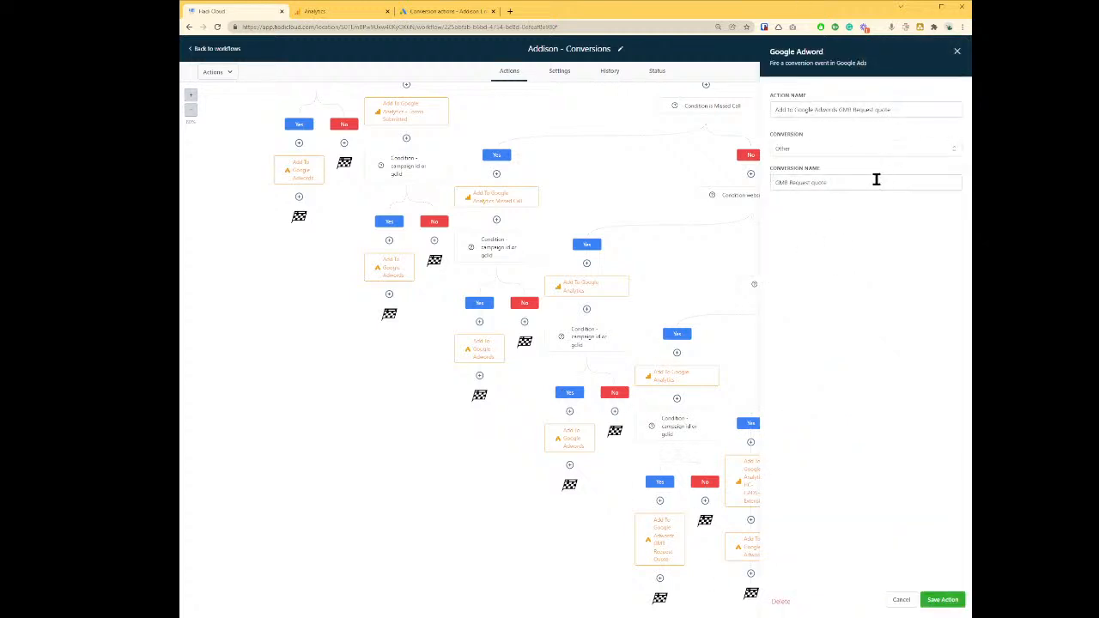
pyautogui.hotkey('ctrl', 'Tab')
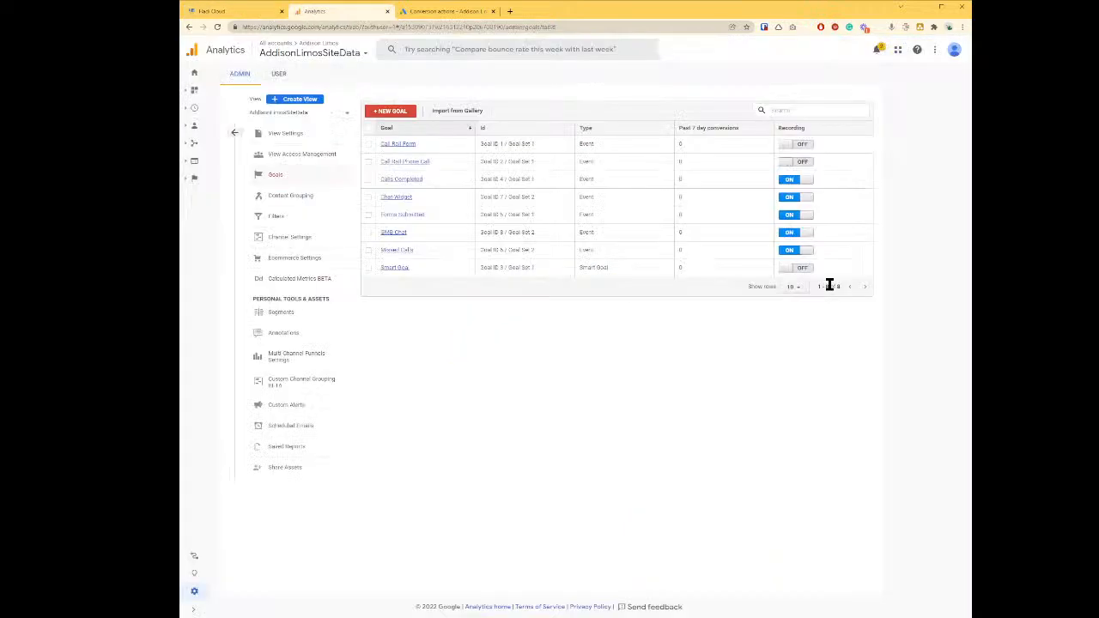
pyautogui.hotkey('ctrl', 'Tab')
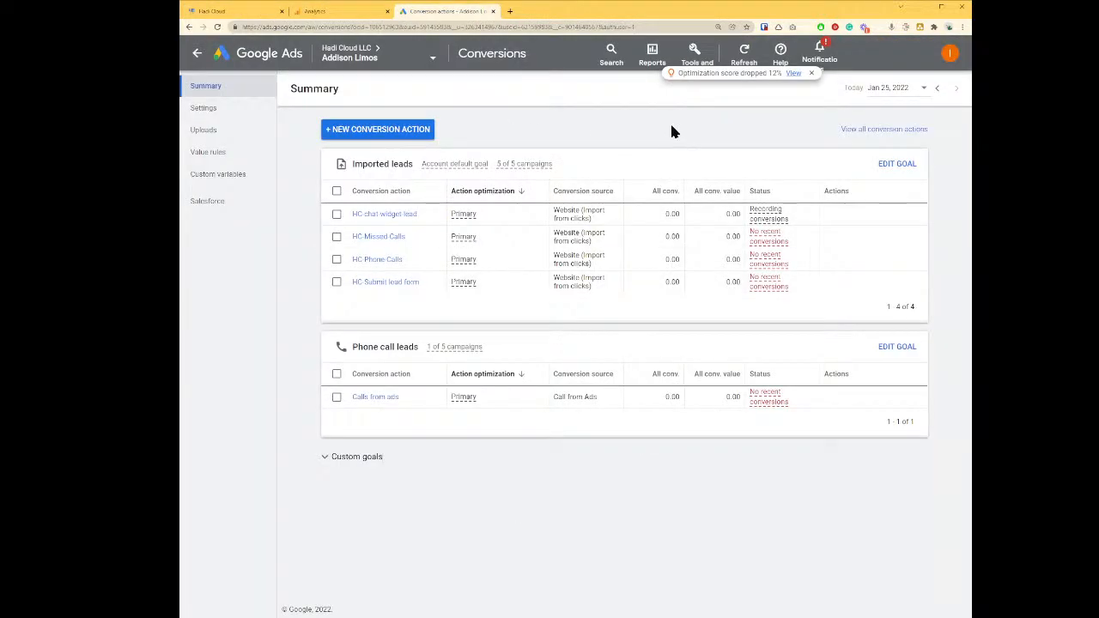
pyautogui.click(402, 130)
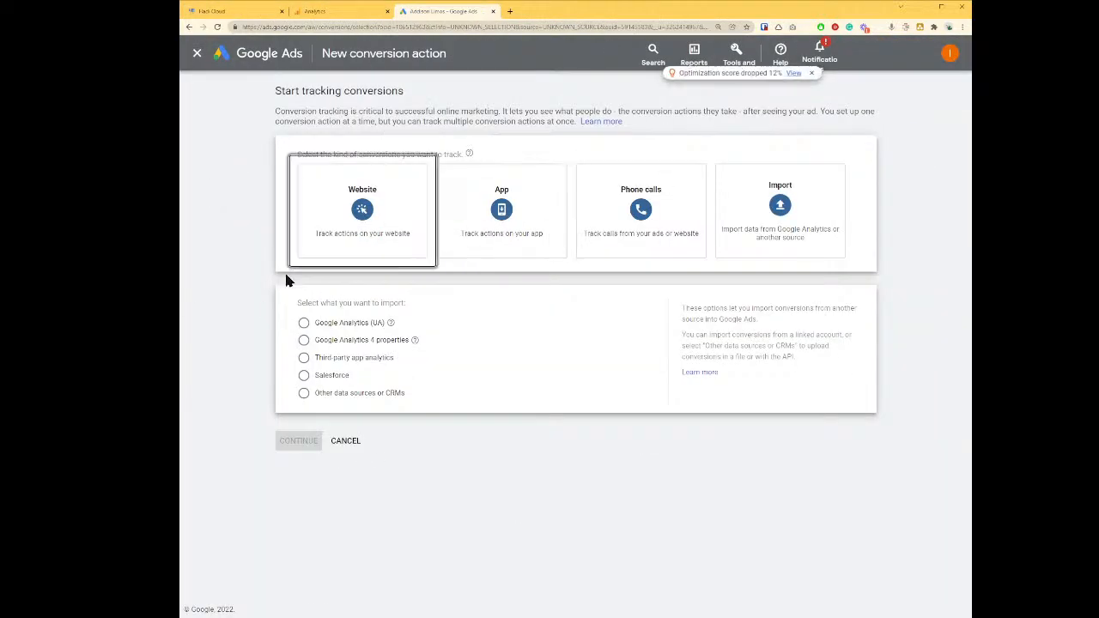
pyautogui.click(788, 226)
pyautogui.click(358, 394)
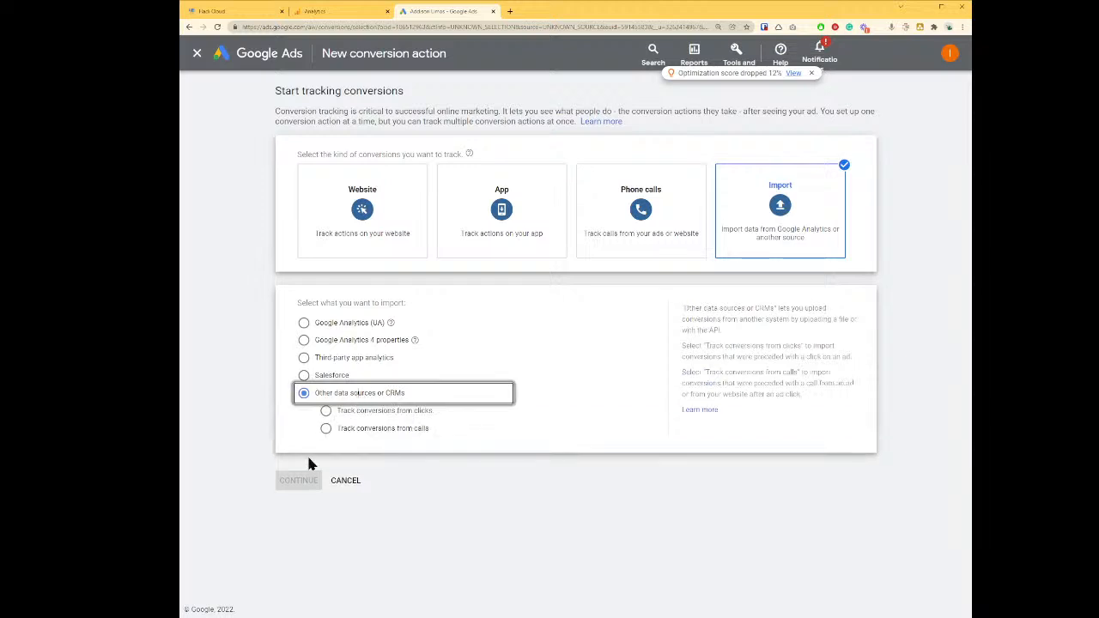
pyautogui.click(397, 411)
pyautogui.click(298, 480)
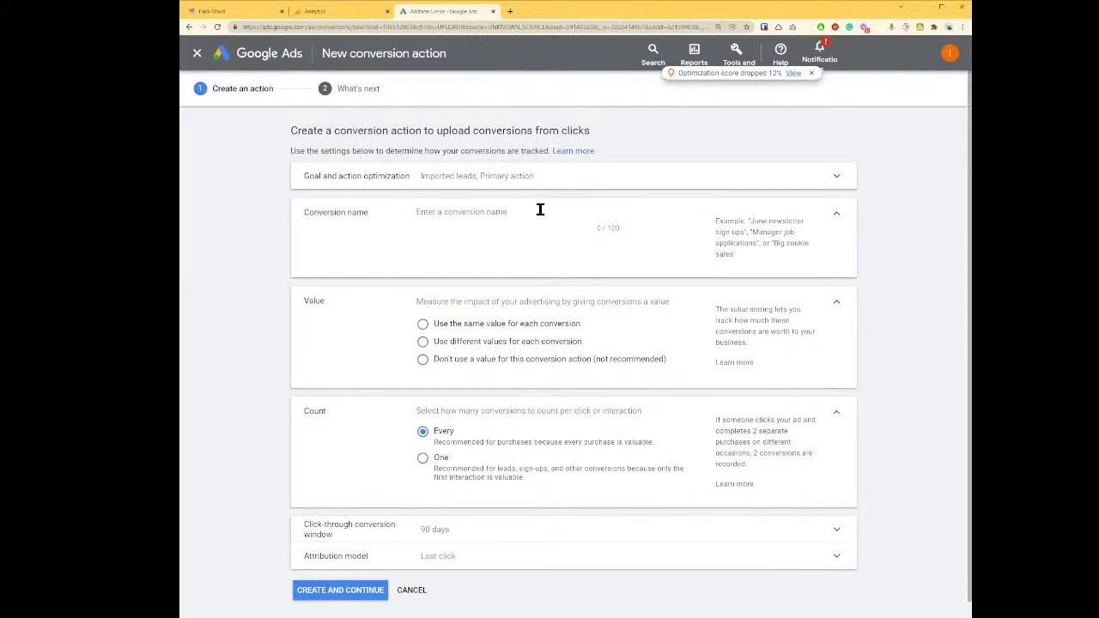
# Step: Back in the workflow's AdWords action, change the conversion name to "HC-GMB Request quote" and copy it
pyautogui.click(540, 209)
pyautogui.hotkey('ctrl', 'Tab')
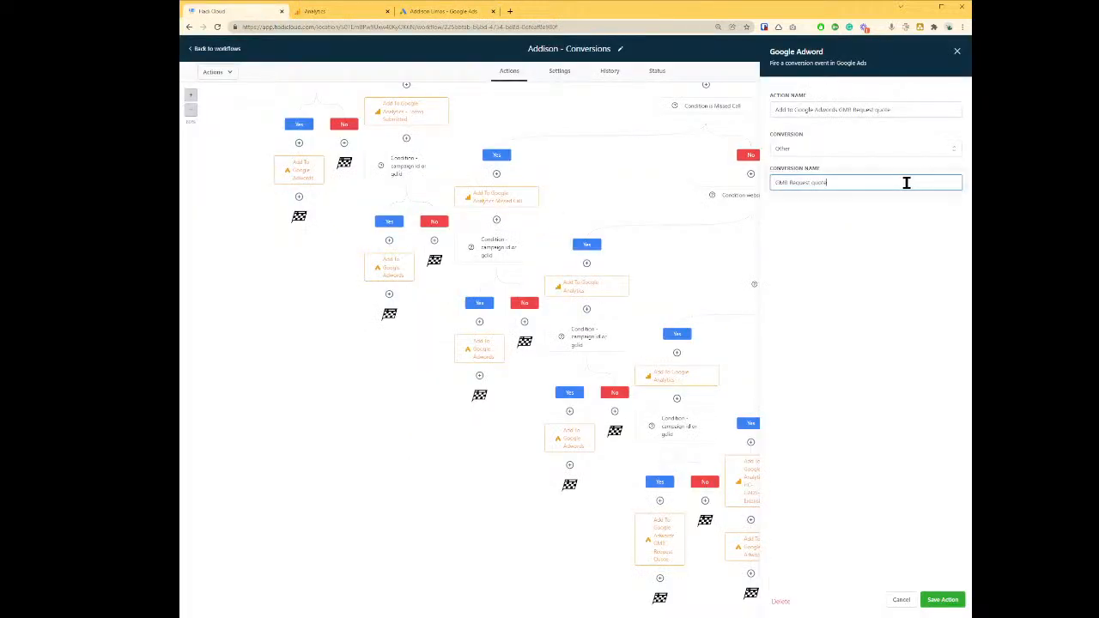
pyautogui.moveTo(905, 182); pyautogui.dragTo(775, 182)
pyautogui.press('Left')
pyautogui.write('HC -')
pyautogui.hotkey('ctrl', 'a')
pyautogui.hotkey('ctrl', 'c')
# Step: Switch to Google Ads and paste "HC-GMB Request quote" as the new conversion action's name
pyautogui.hotkey('ctrl', 'Tab')
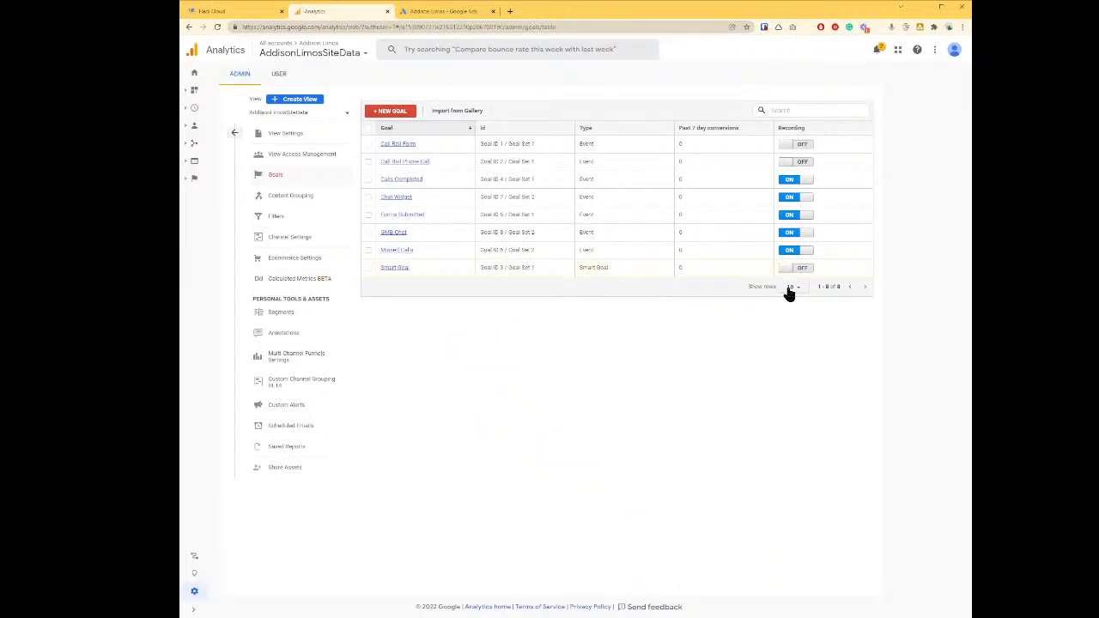
pyautogui.hotkey('ctrl', 'Tab')
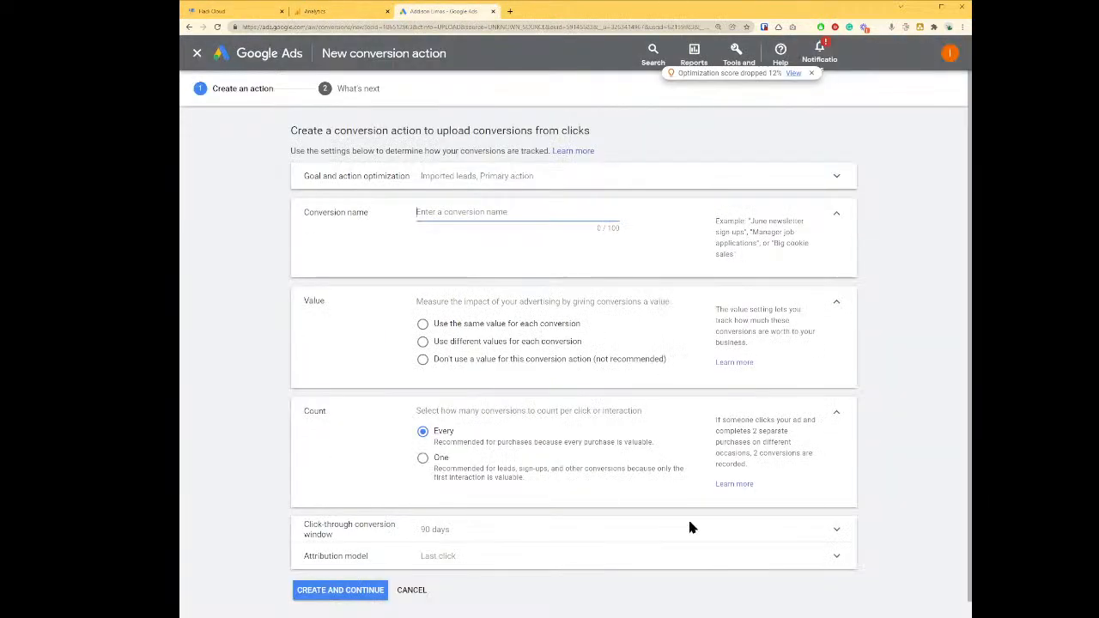
pyautogui.click(563, 211)
pyautogui.hotkey('ctrl', 'v')
# Step: Use different values for each conversion with a default of 65 US dollars, and count one conversion per click
pyautogui.click(495, 342)
pyautogui.click(544, 393)
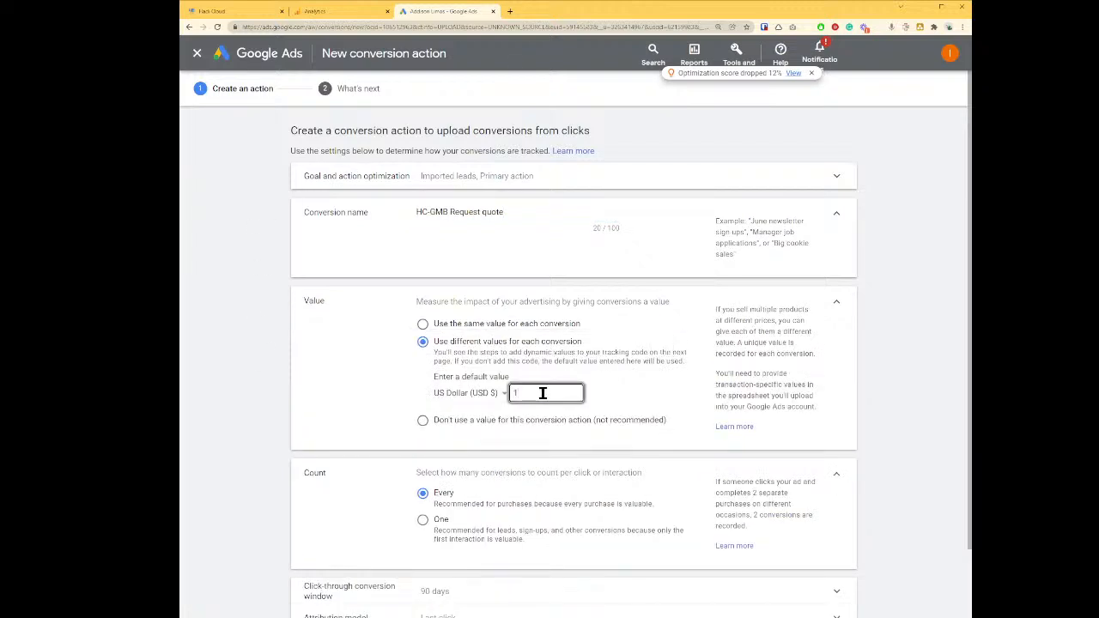
pyautogui.write('65')
pyautogui.click(464, 530)
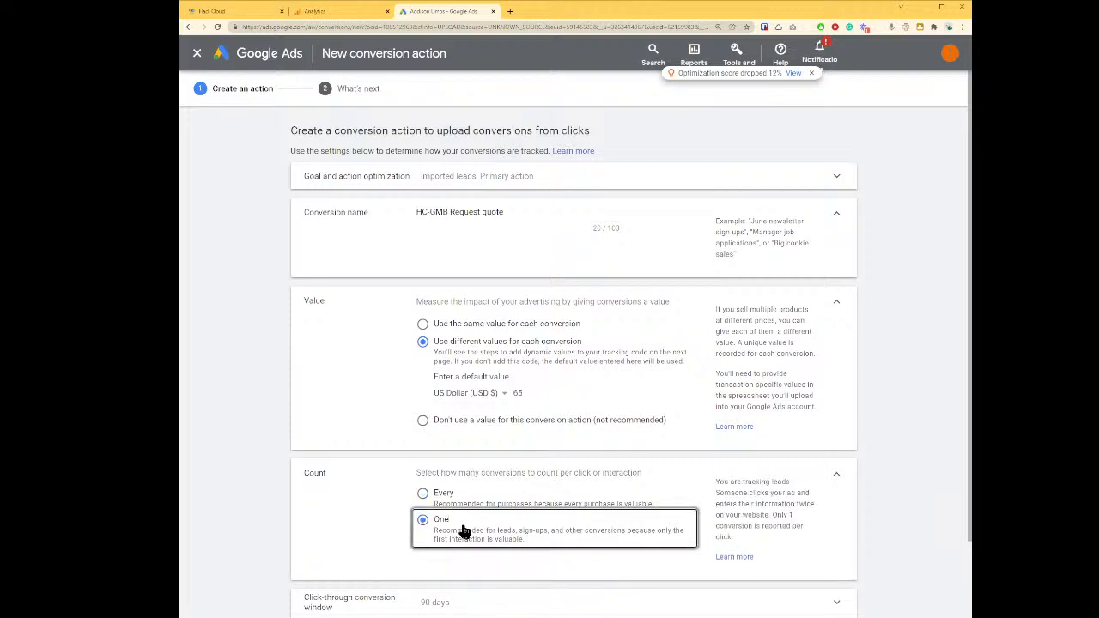
# Step: Set the search attribution model to First click, then create the conversion action and finish its setup
pyautogui.scroll(-1, 468, 536)
pyautogui.click(460, 541)
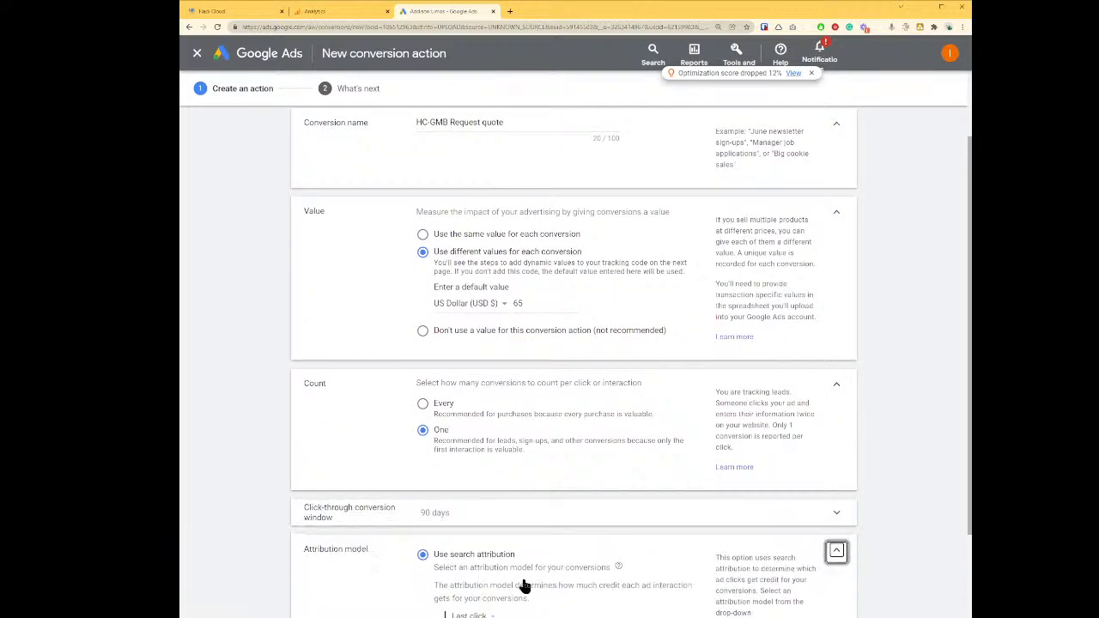
pyautogui.scroll(-2, 515, 583)
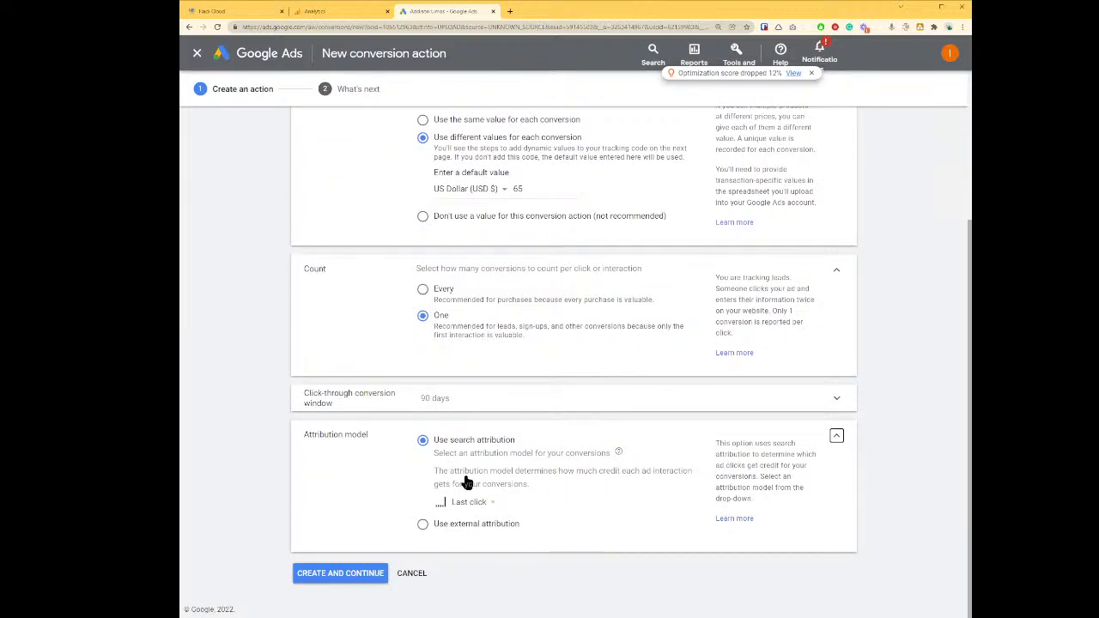
pyautogui.click(493, 501)
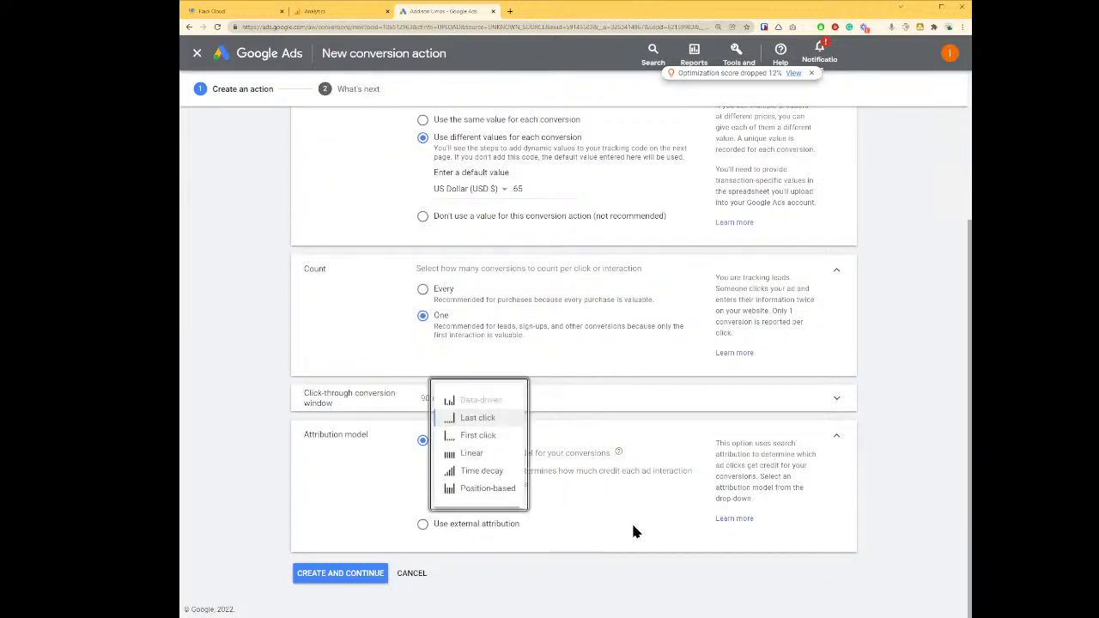
pyautogui.click(483, 438)
pyautogui.click(335, 573)
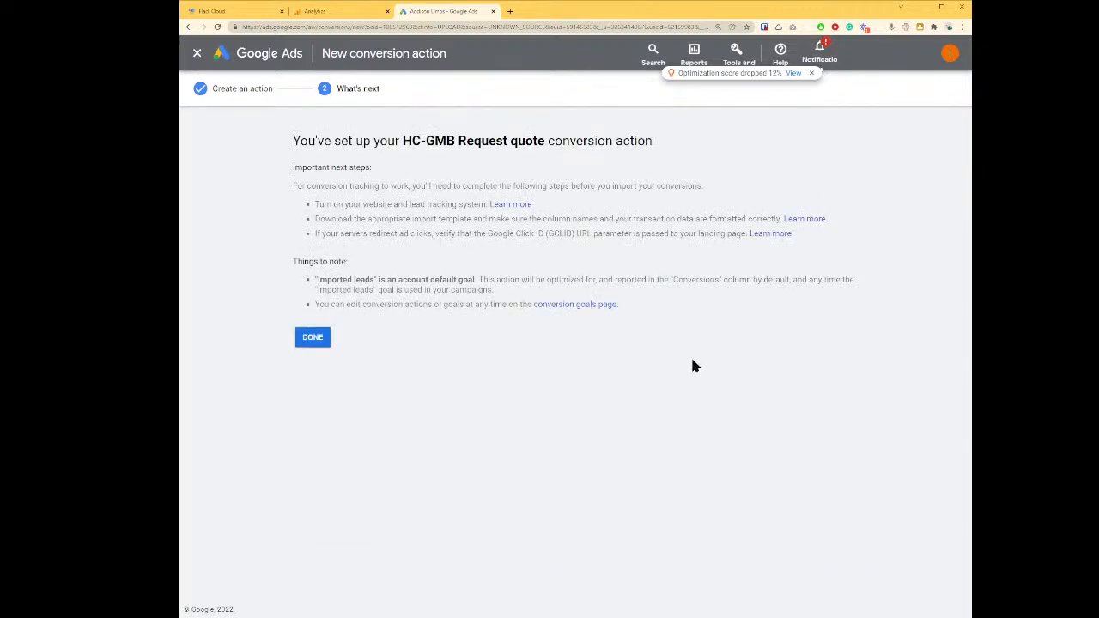
pyautogui.click(316, 340)
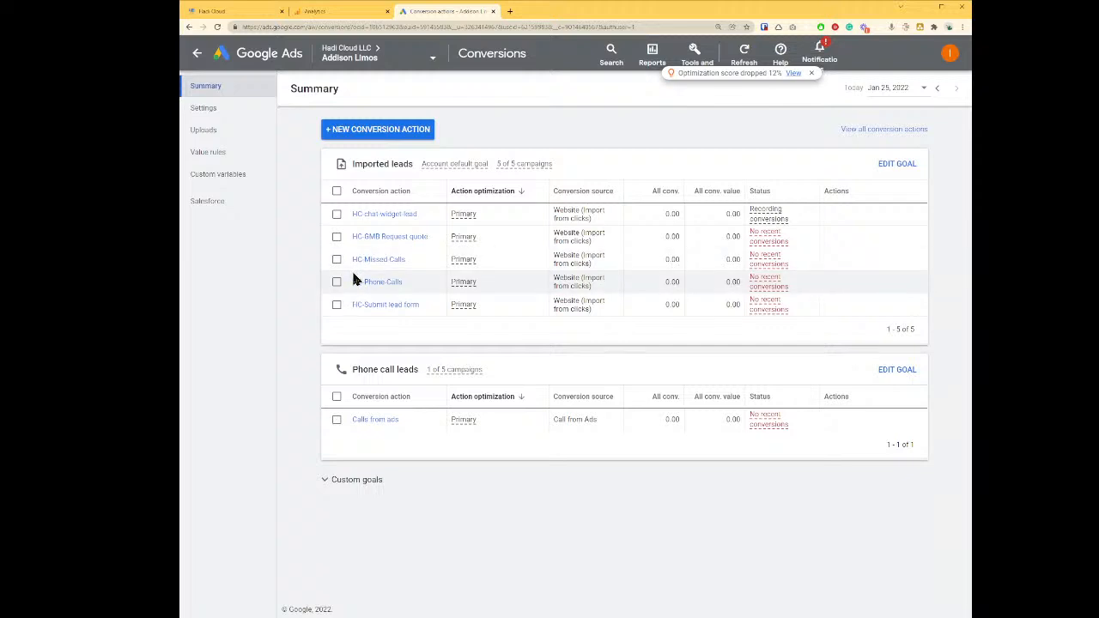
# Step: Return to the Hadi Cloud workflow and save the GMB Request quote AdWords action and the workflow
pyautogui.hotkey('ctrl', 'Tab')
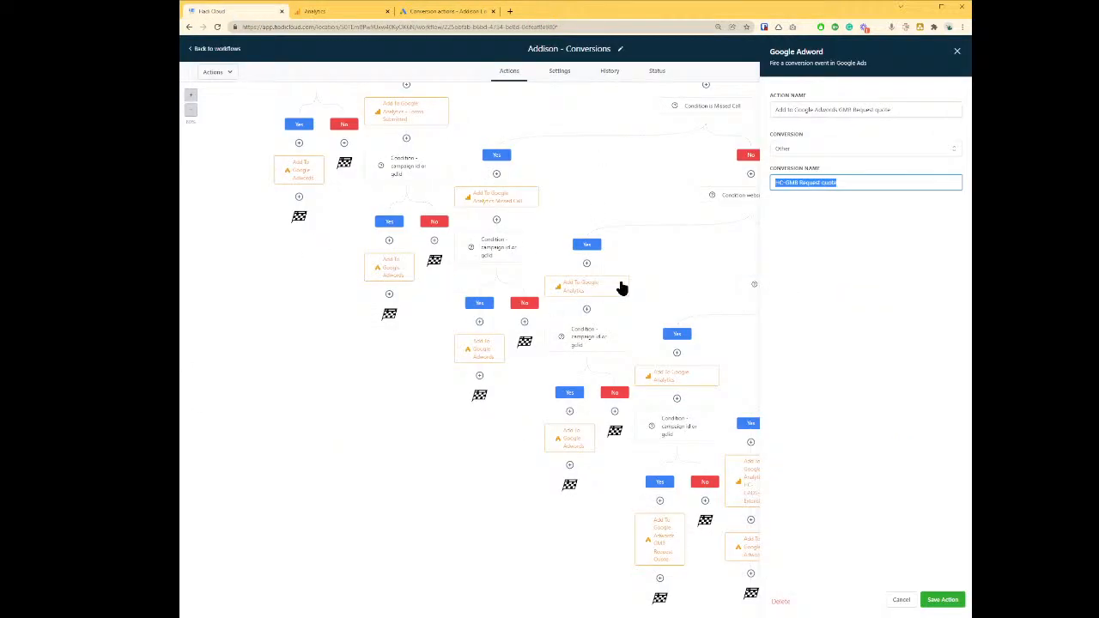
pyautogui.click(902, 290)
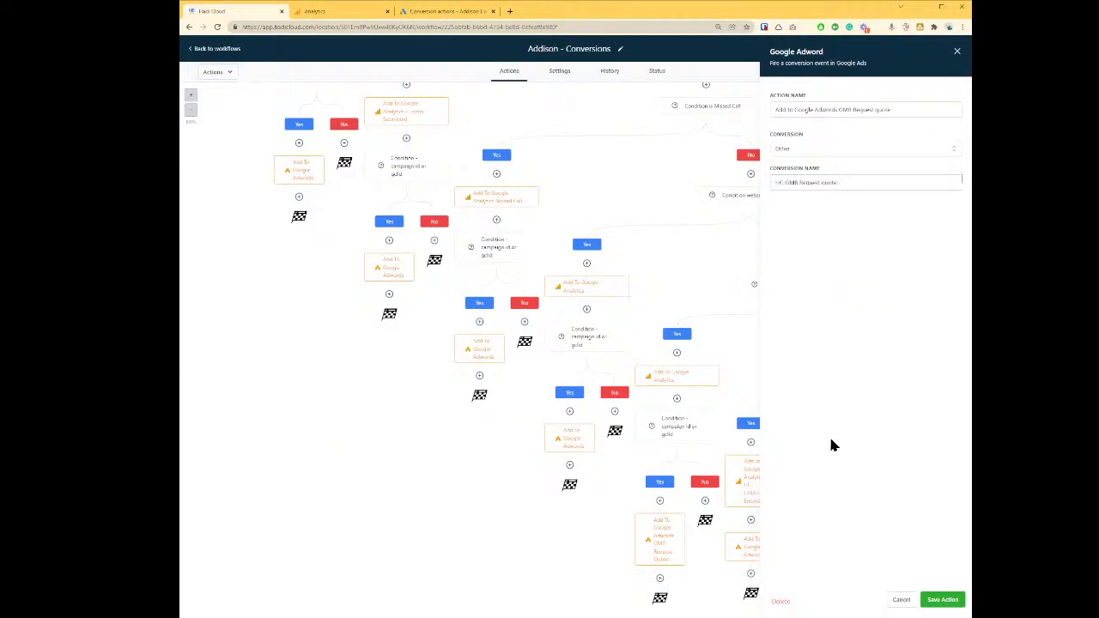
pyautogui.click(945, 601)
pyautogui.click(950, 51)
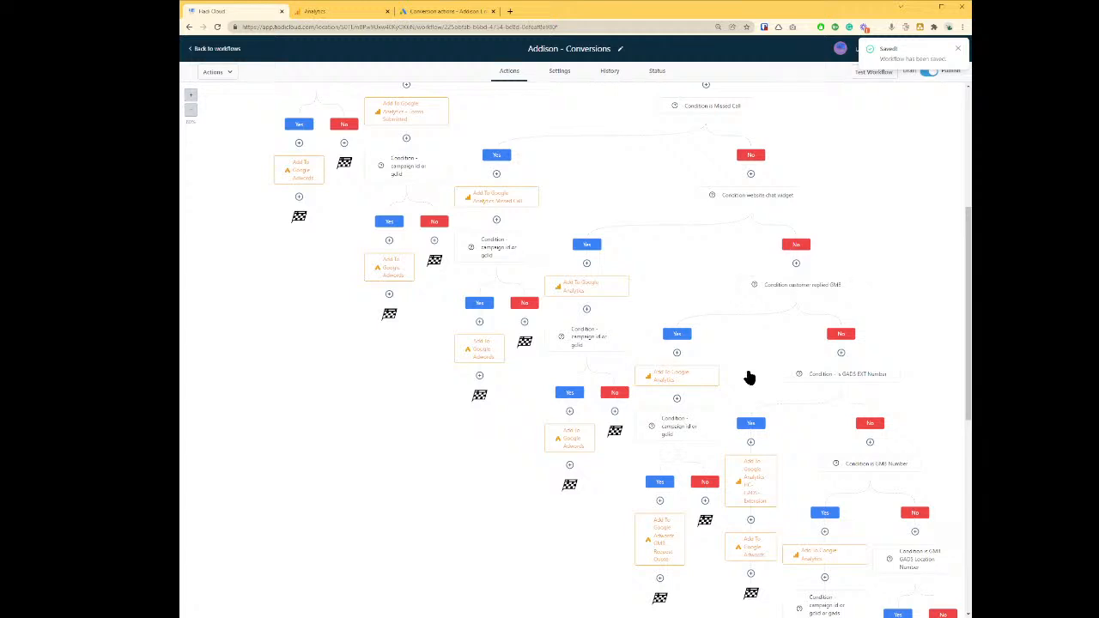
# Step: Open the "Is GADS EXT Number" condition and examine its workflow trigger setting
pyautogui.scroll(-2, 891, 301)
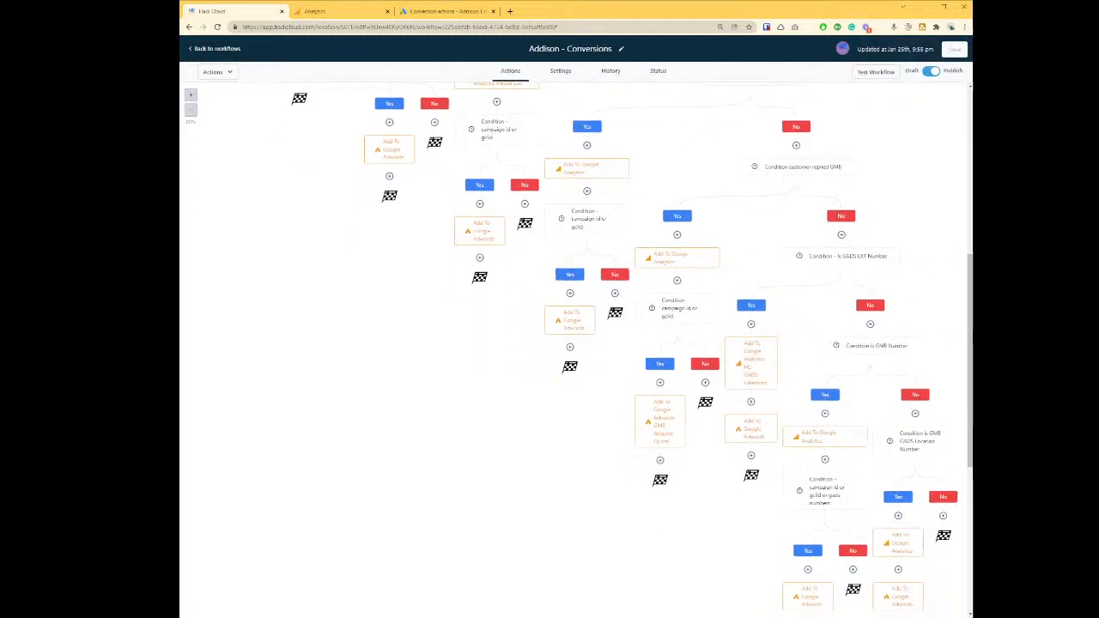
pyautogui.moveTo(973, 277); pyautogui.dragTo(1057, 277)
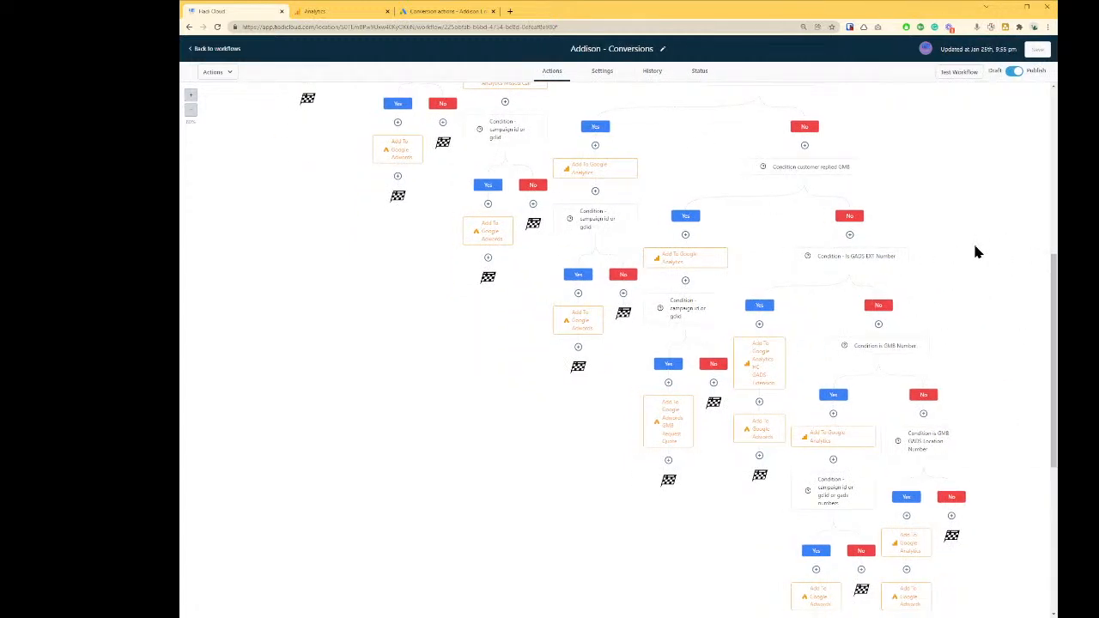
pyautogui.click(868, 259)
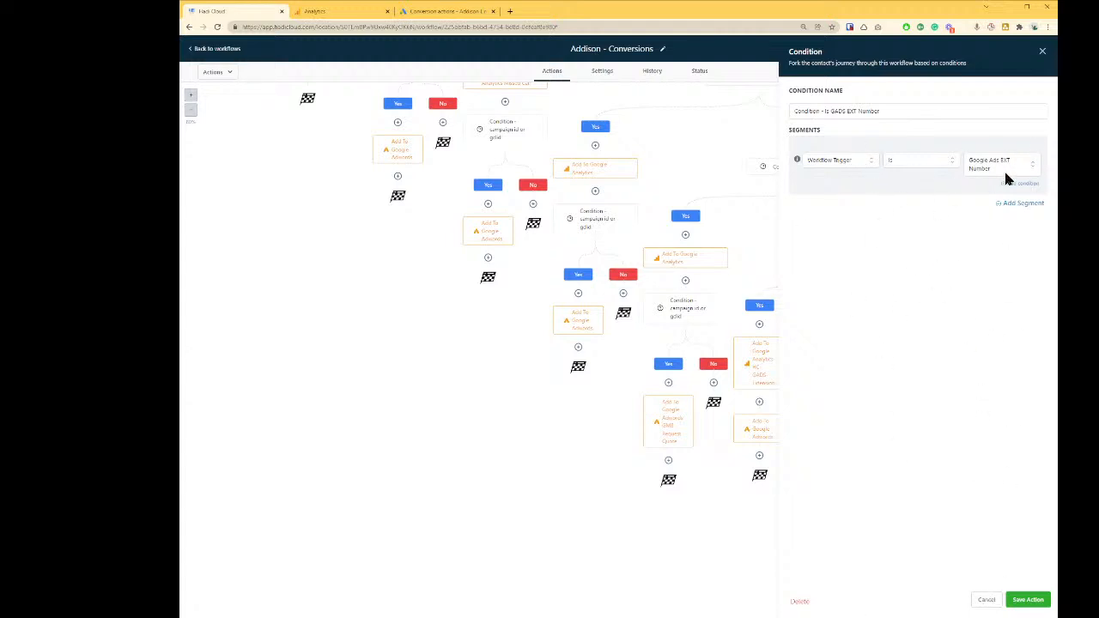
# Step: Close the condition and inspect the phone number choices in the Google Ads EXT Number trigger without changing them
pyautogui.click(987, 599)
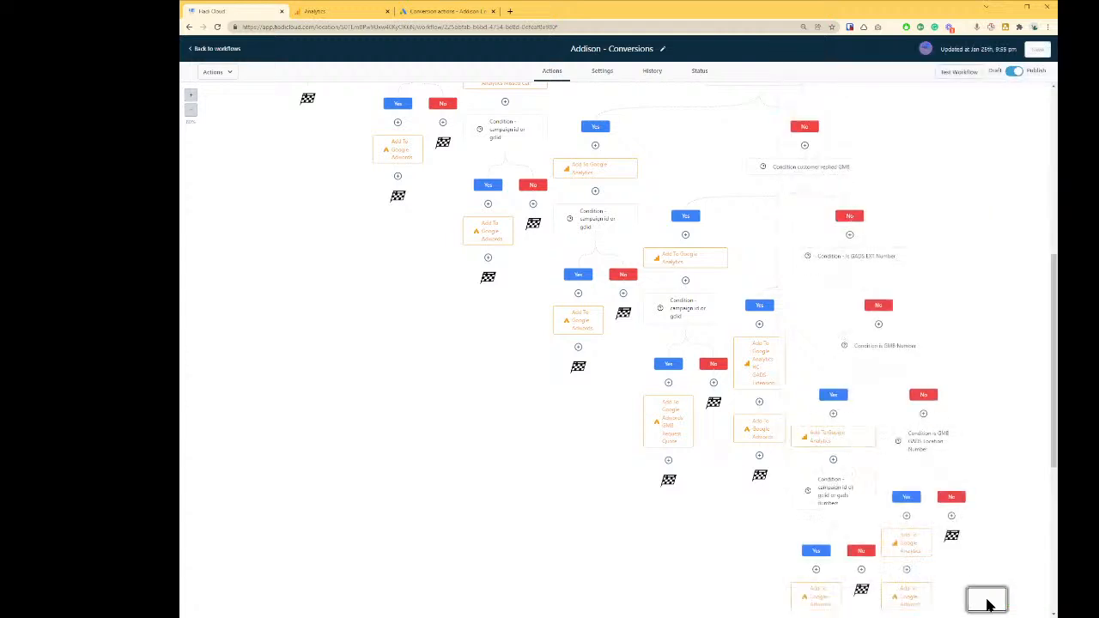
pyautogui.scroll(5, 950, 167)
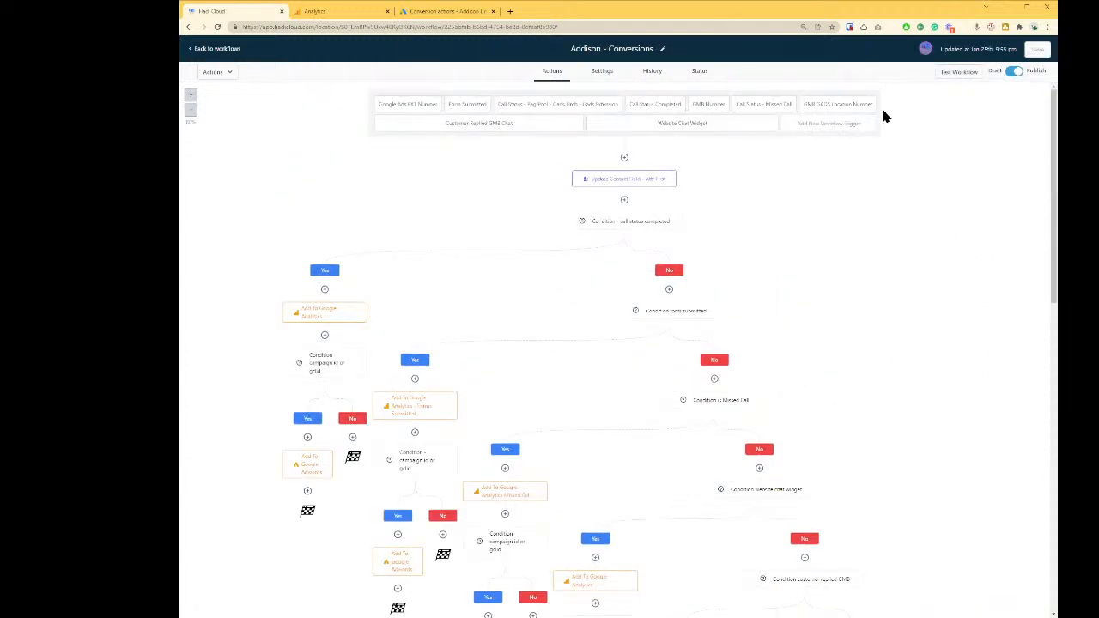
pyautogui.click(417, 108)
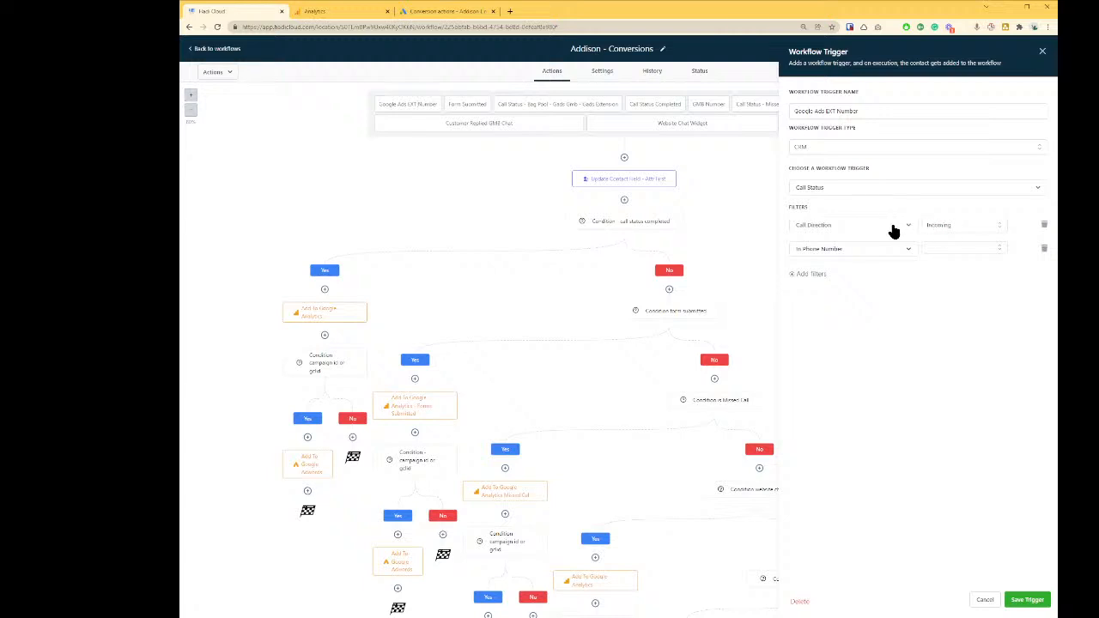
pyautogui.click(857, 252)
pyautogui.click(968, 248)
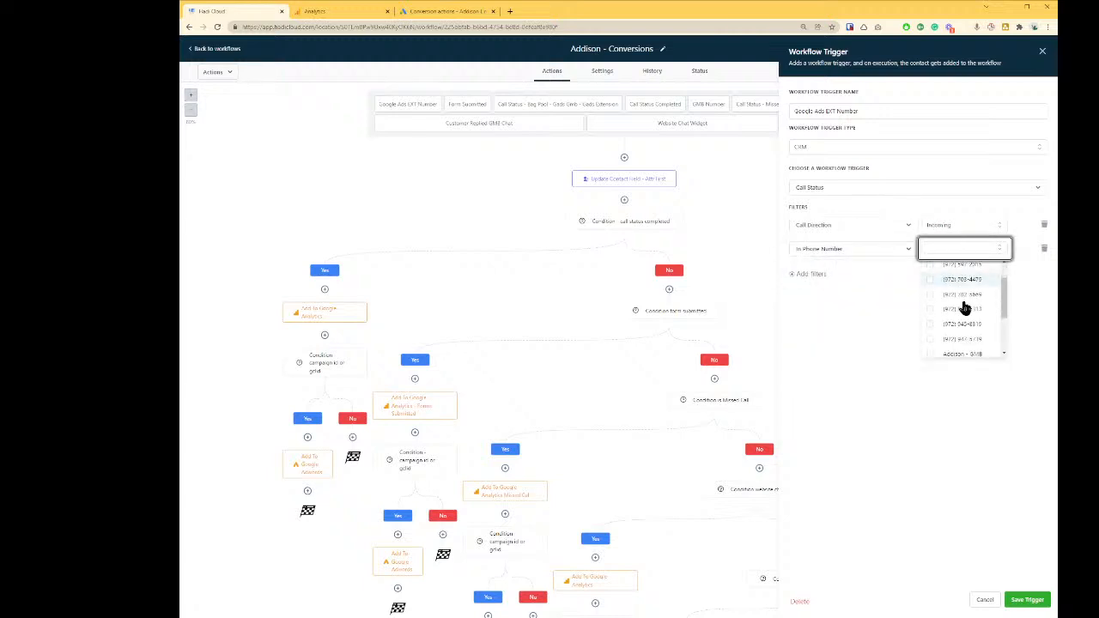
pyautogui.scroll(-3, 965, 310)
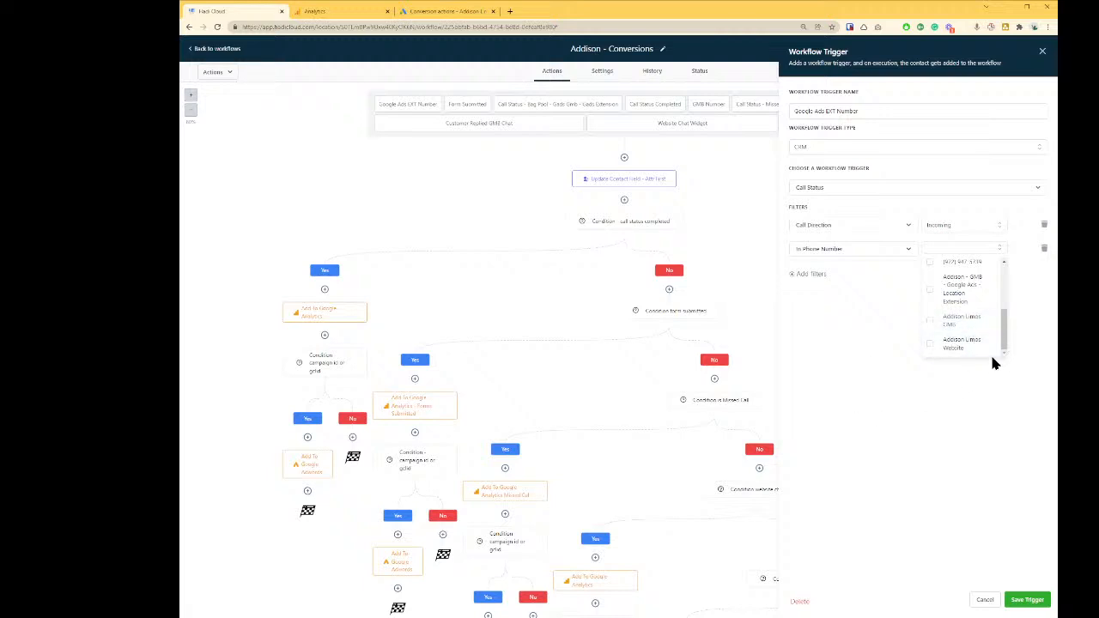
pyautogui.moveTo(1005, 334); pyautogui.dragTo(874, 455)
pyautogui.click(890, 486)
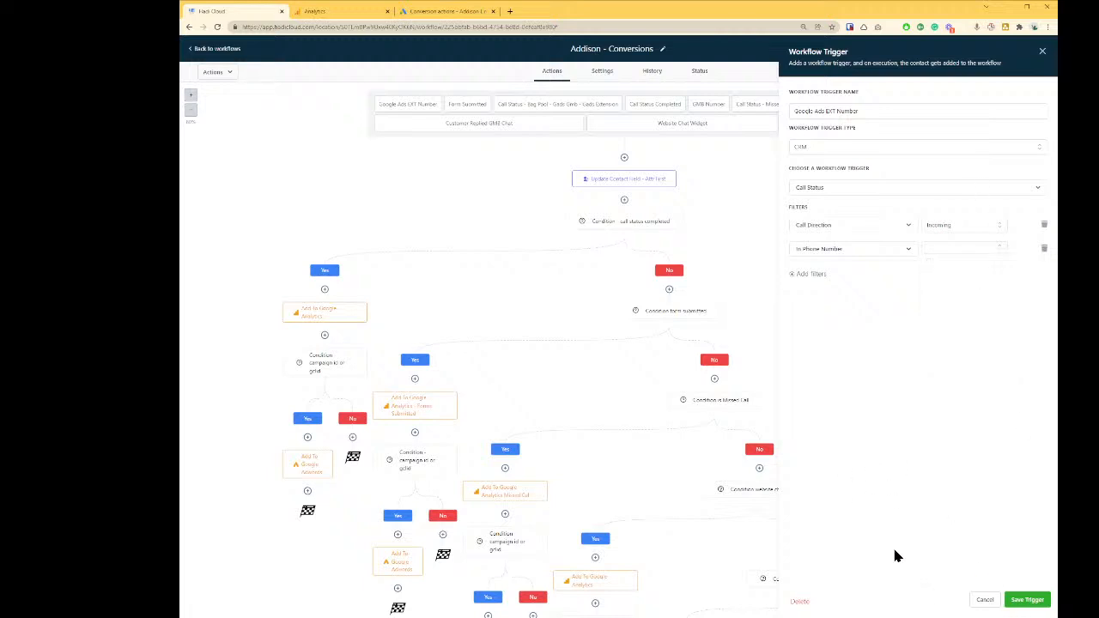
pyautogui.click(984, 599)
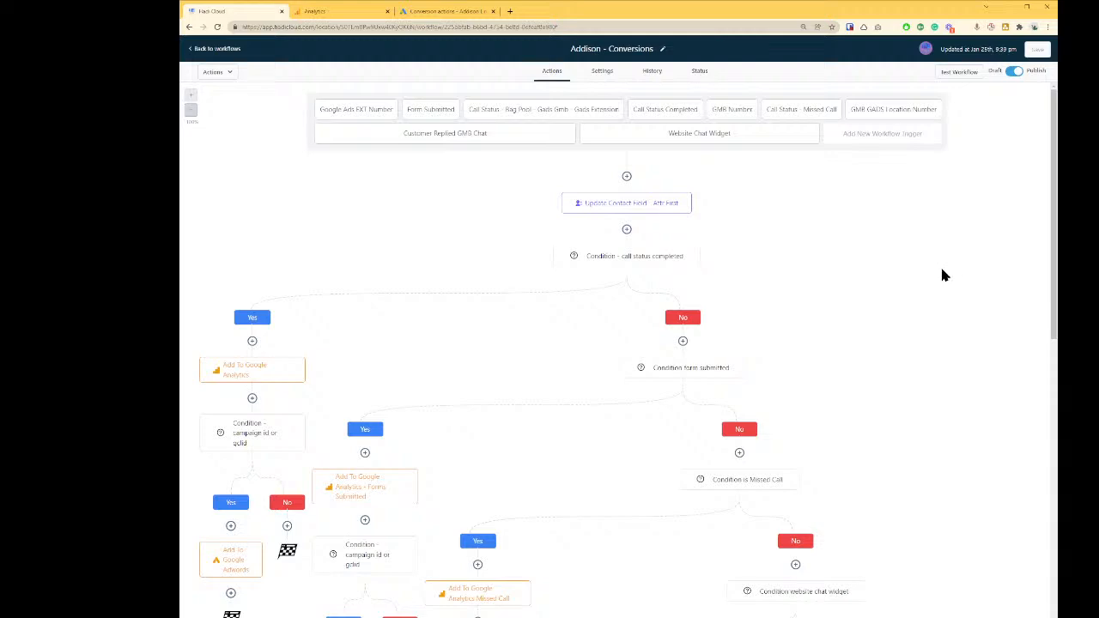
pyautogui.scroll(-4, 936, 266)
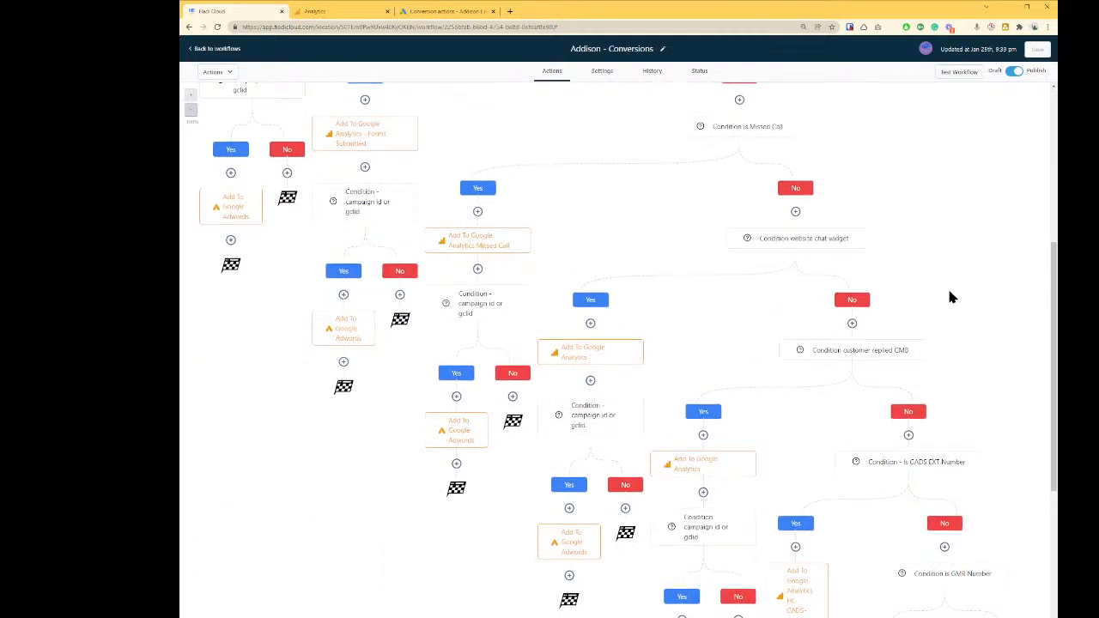
pyautogui.scroll(-1, 960, 301)
pyautogui.scroll(-2, 964, 294)
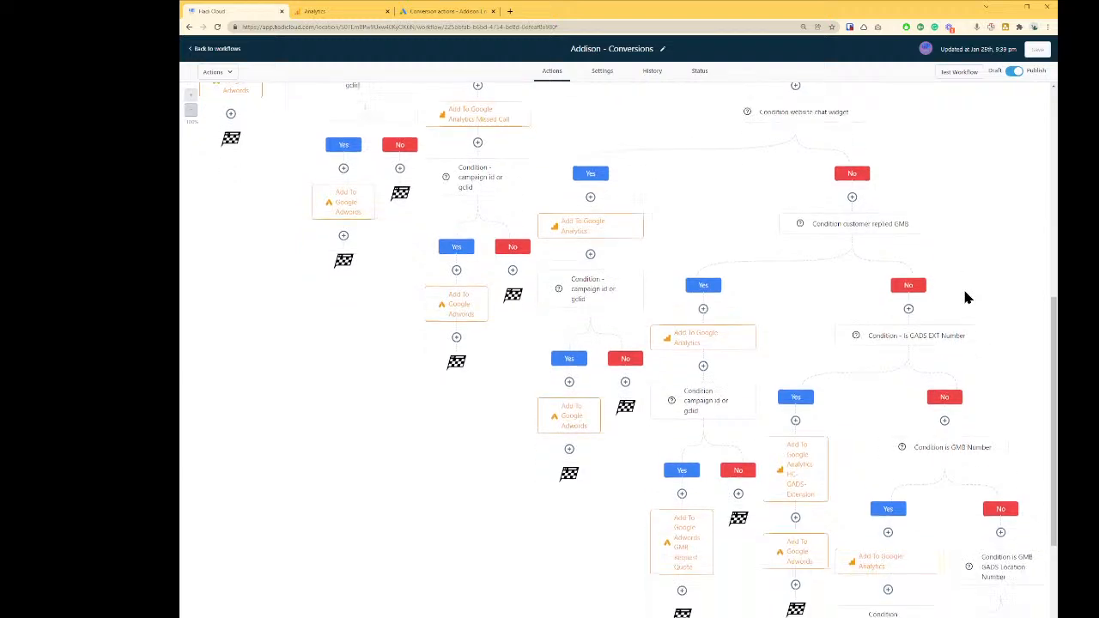
pyautogui.scroll(5, 973, 287)
pyautogui.scroll(1, 985, 285)
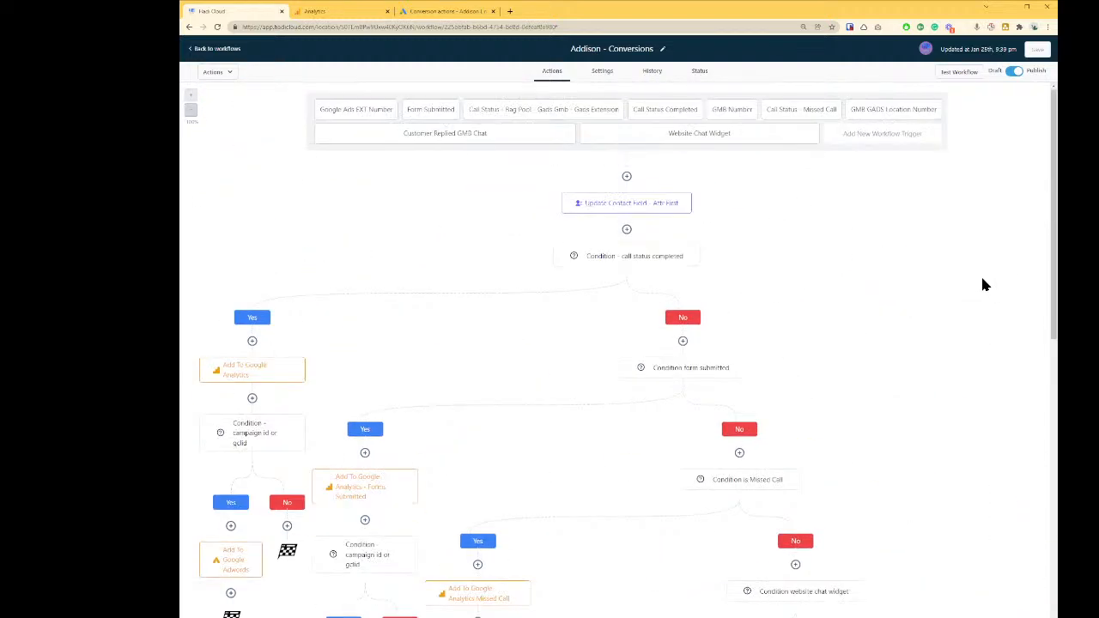
pyautogui.scroll(-3, 984, 285)
pyautogui.scroll(3, 984, 285)
# Step: Set the Google Ads EXT Number trigger's In Phone Number filter to Addison - GADS - Ad Extension and save the trigger
pyautogui.click(341, 109)
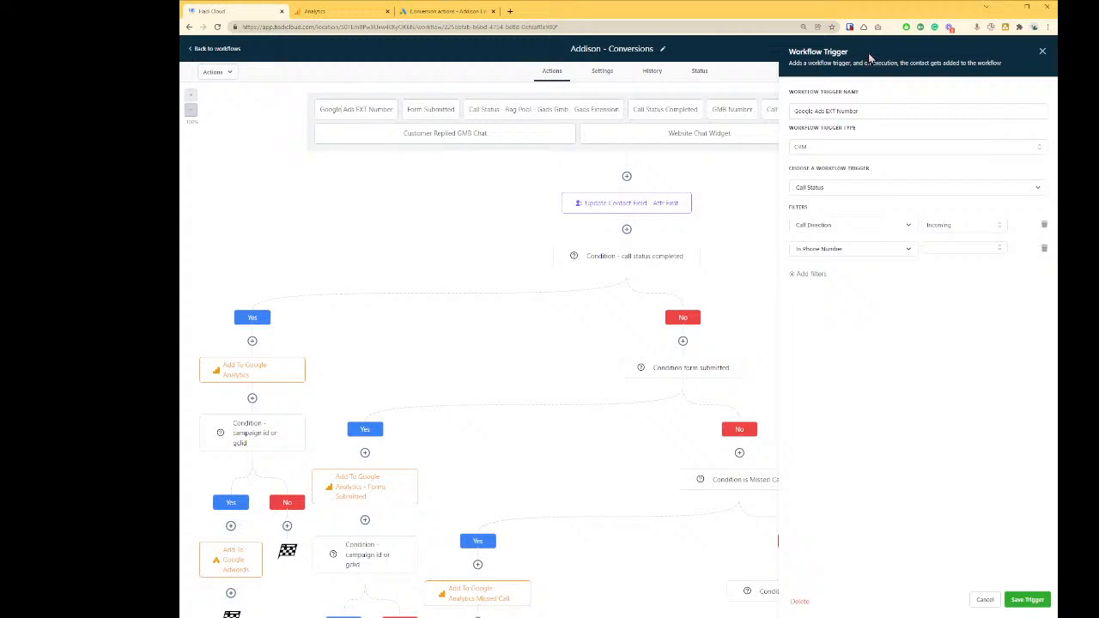
pyautogui.click(959, 248)
pyautogui.scroll(-5, 965, 356)
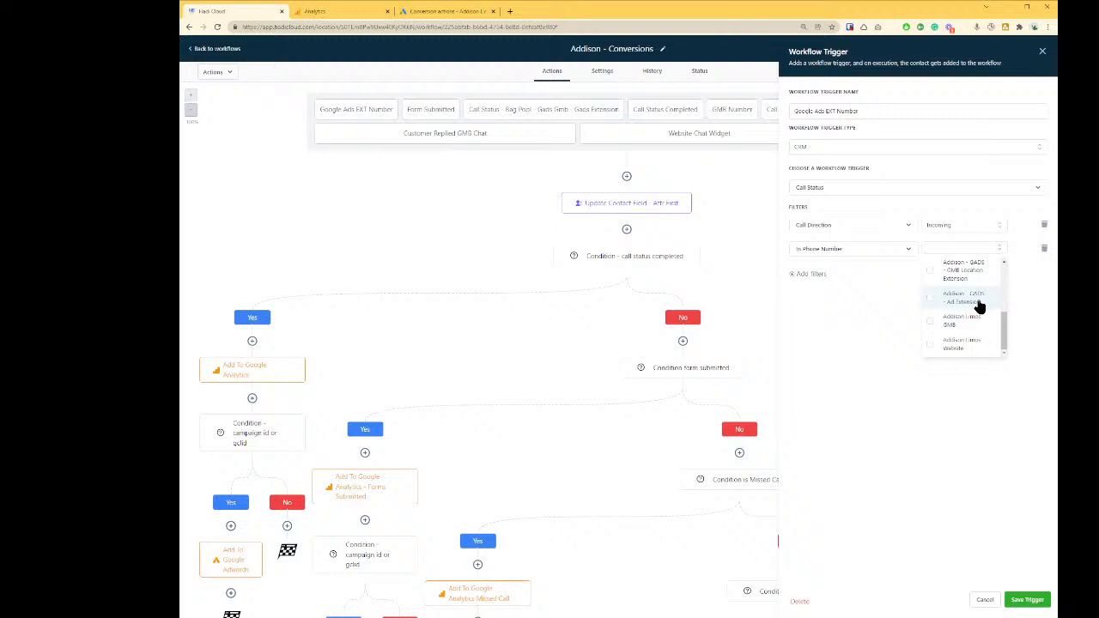
pyautogui.click(978, 301)
pyautogui.click(955, 429)
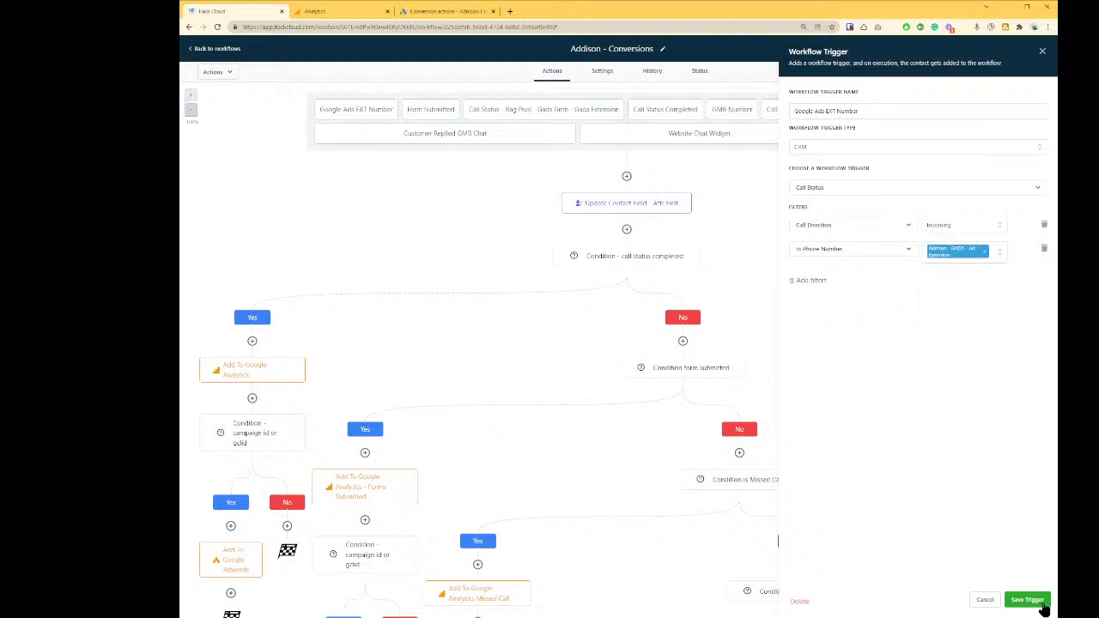
pyautogui.click(1028, 600)
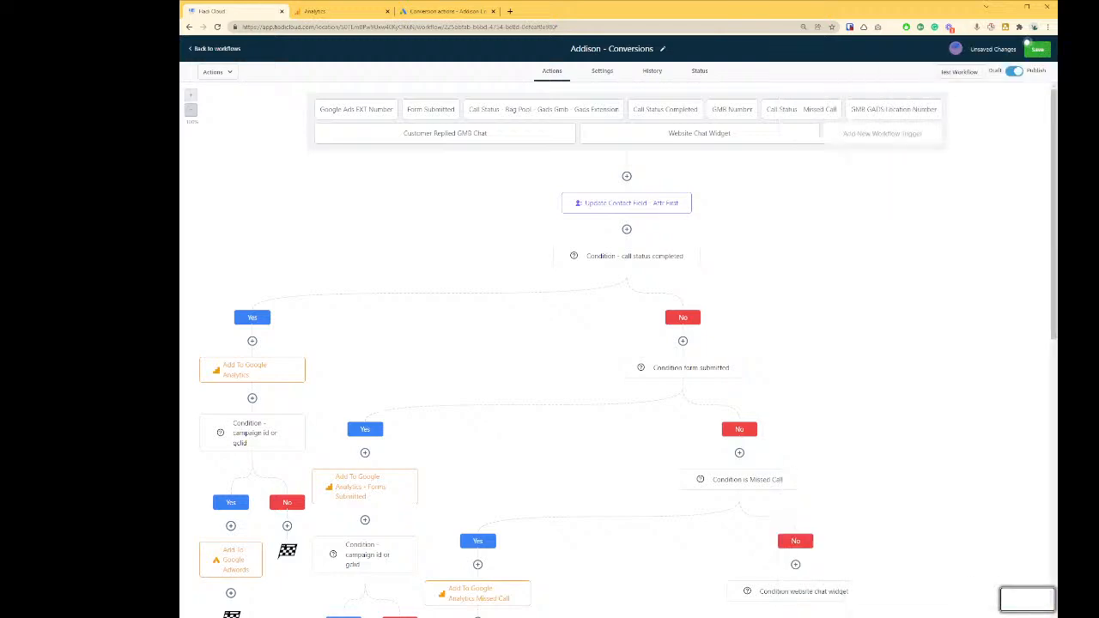
# Step: Enter GADS-EXT as the event label of the HC-GADS-Extension Google Analytics action under the GADS EXT Number condition
pyautogui.scroll(-10, 944, 433)
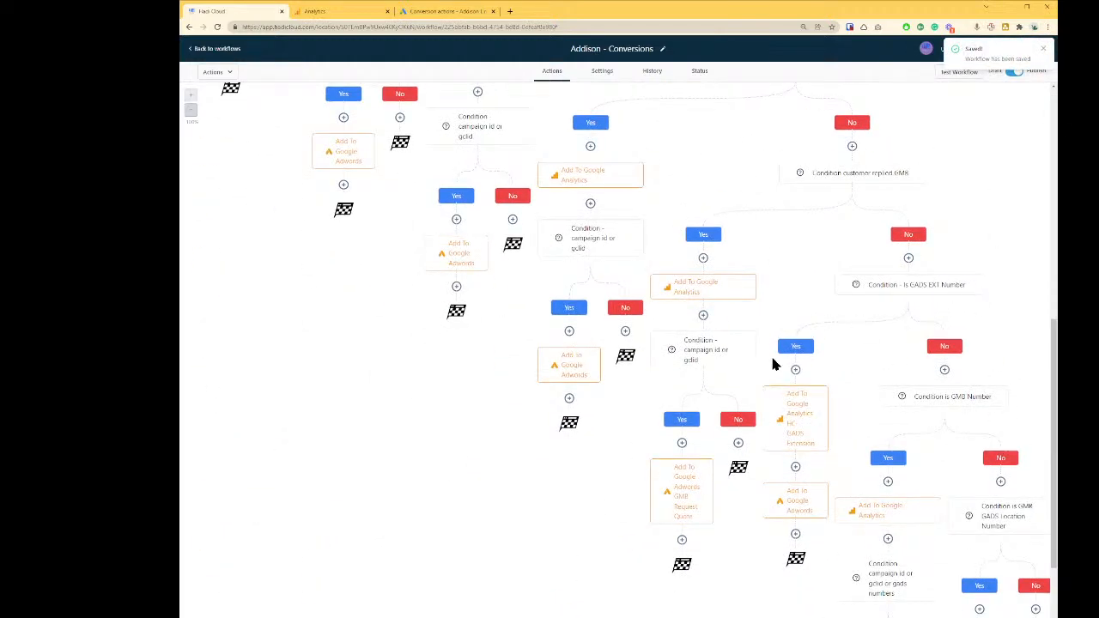
pyautogui.click(791, 410)
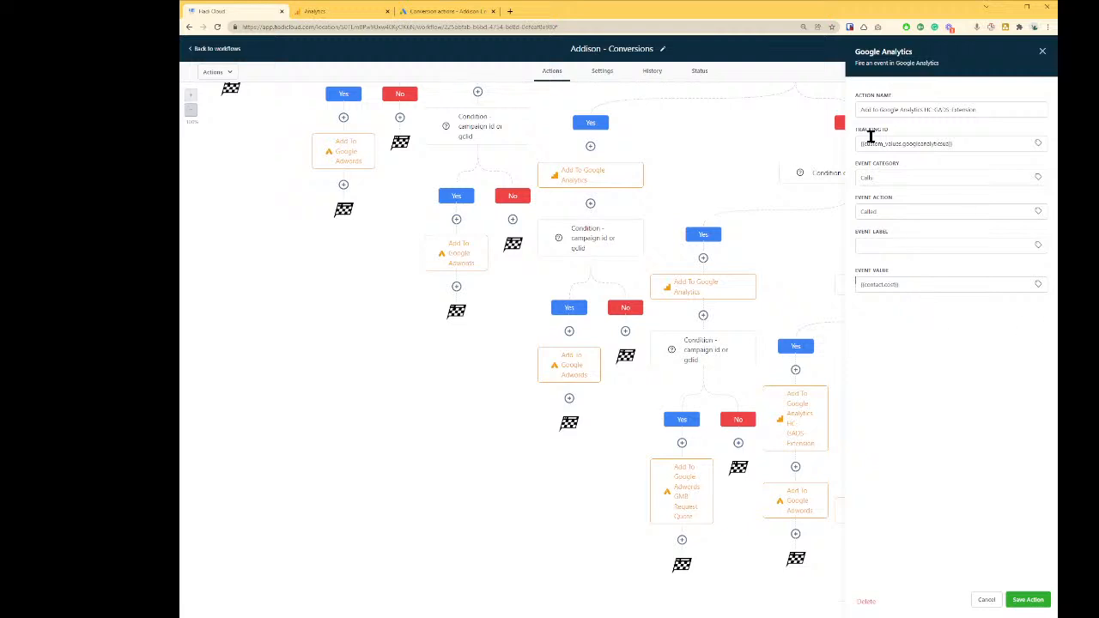
pyautogui.click(885, 244)
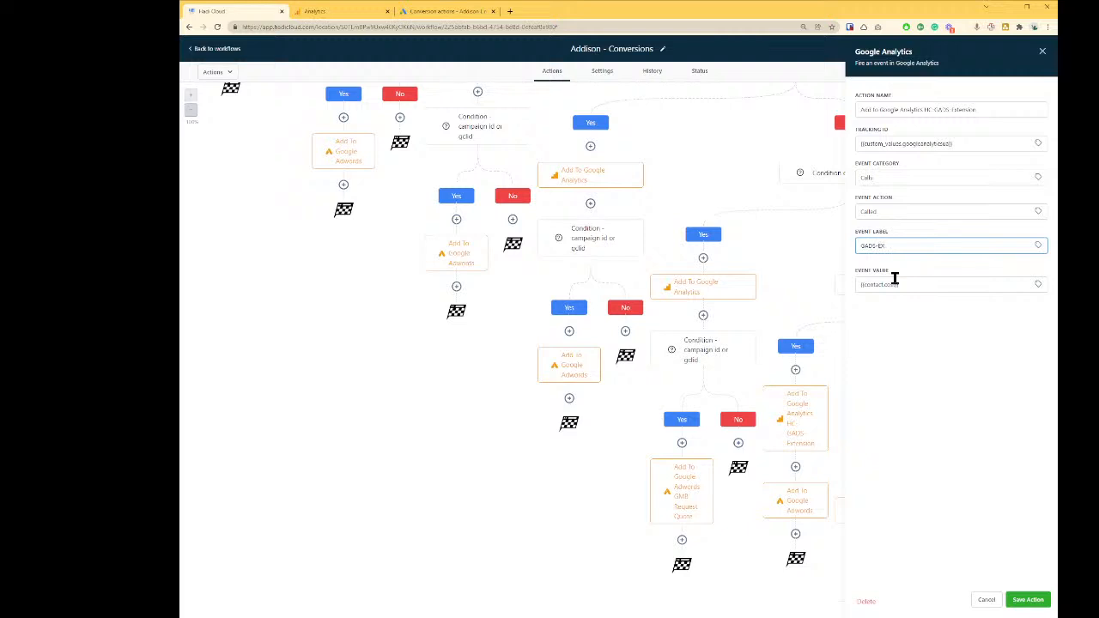
pyautogui.hotkey('ctrl', 'a')
pyautogui.click(966, 409)
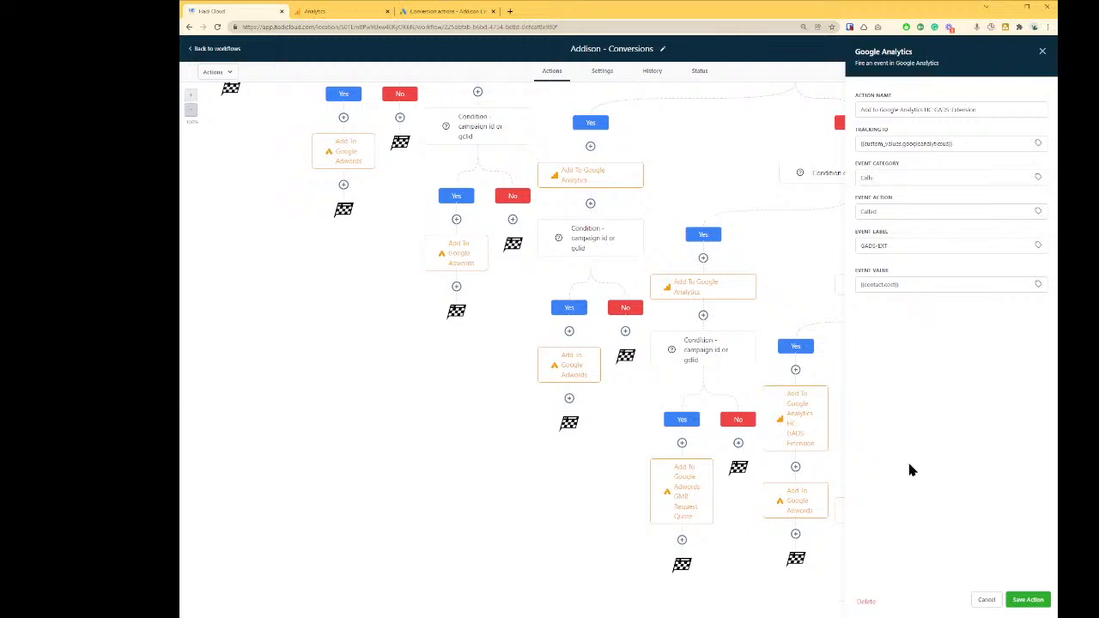
# Step: In Google Analytics, start a new custom goal named GADS EXT Number with the Event type
pyautogui.hotkey('ctrl', 'Tab')
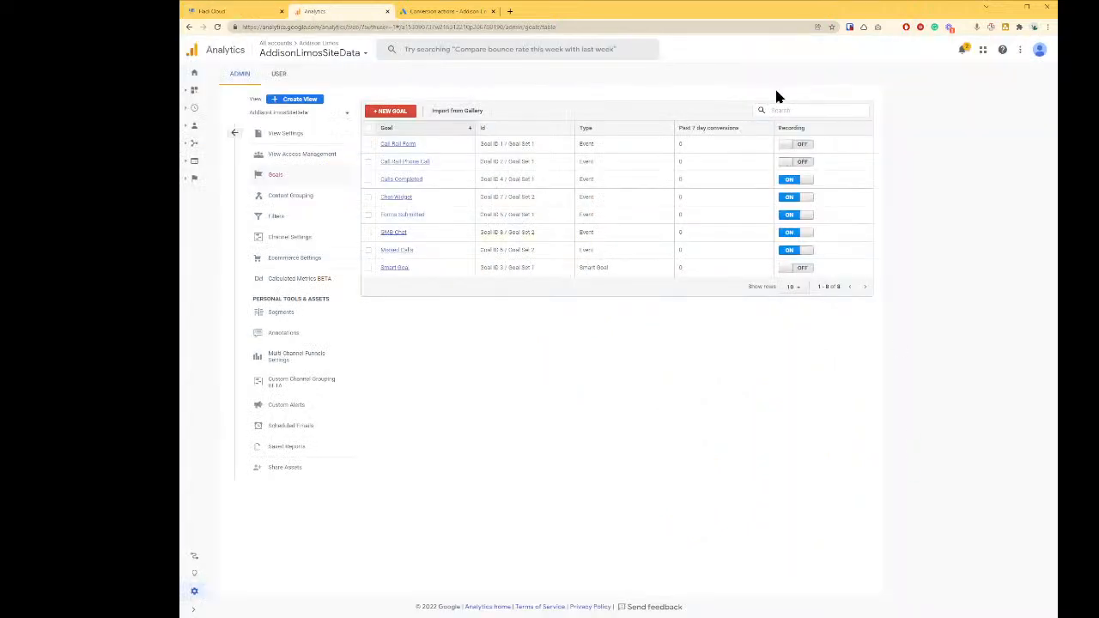
pyautogui.click(391, 111)
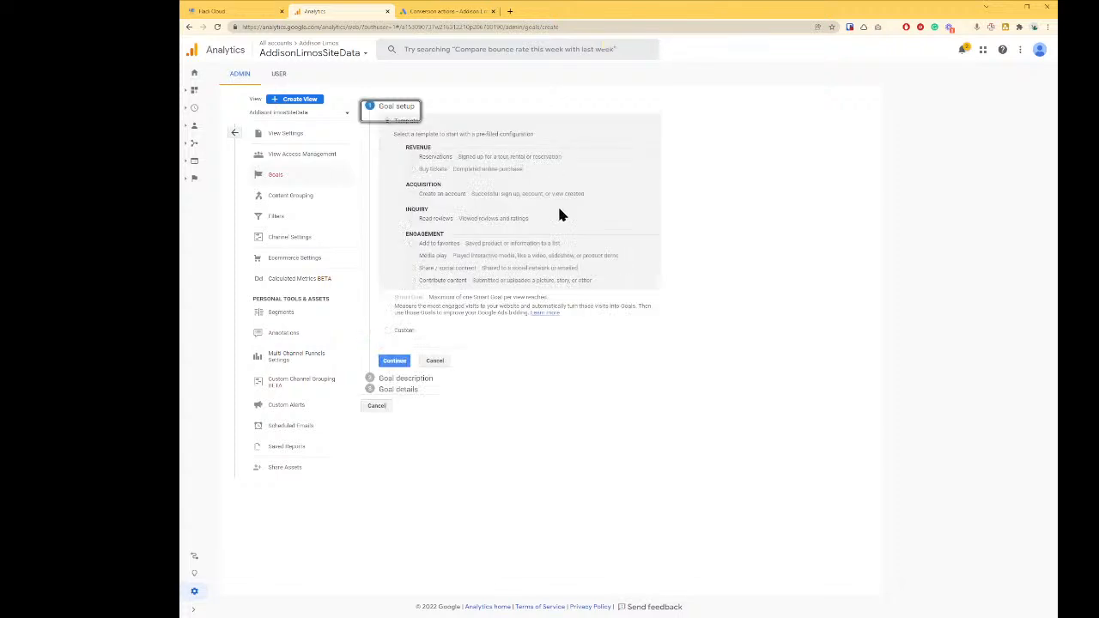
pyautogui.click(399, 331)
pyautogui.click(396, 361)
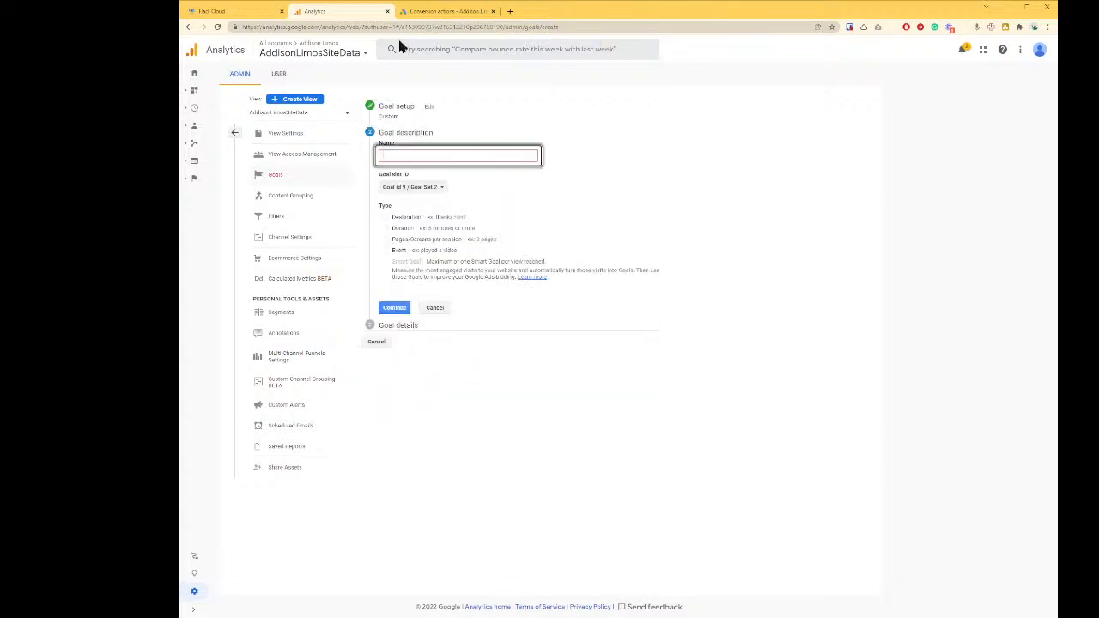
pyautogui.click(443, 157)
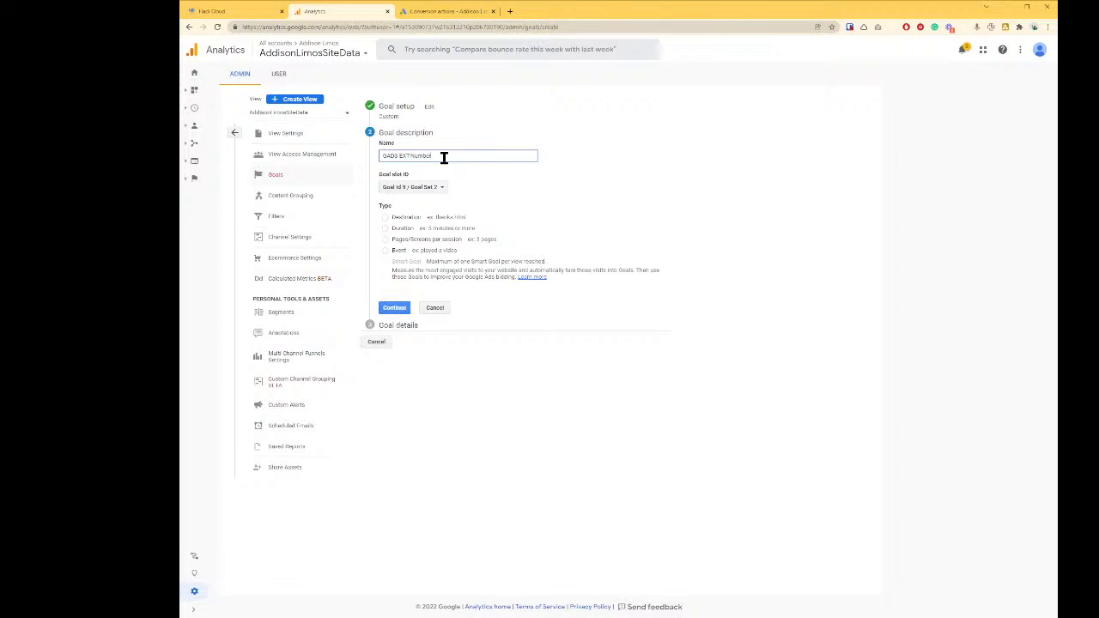
pyautogui.click(403, 251)
pyautogui.click(397, 307)
# Step: Set the goal's event conditions to category Calls, action Called and label GADS-EXT, checking them against the Hadi Cloud action
pyautogui.click(493, 225)
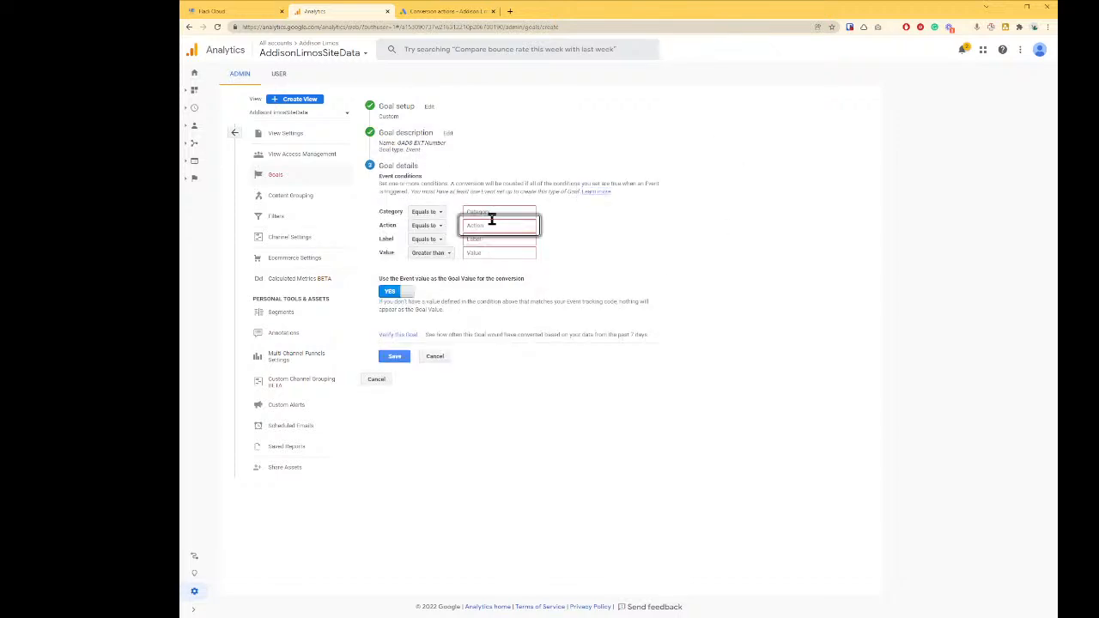
pyautogui.click(497, 212)
pyautogui.hotkey('ctrl', 'shift', 'Tab')
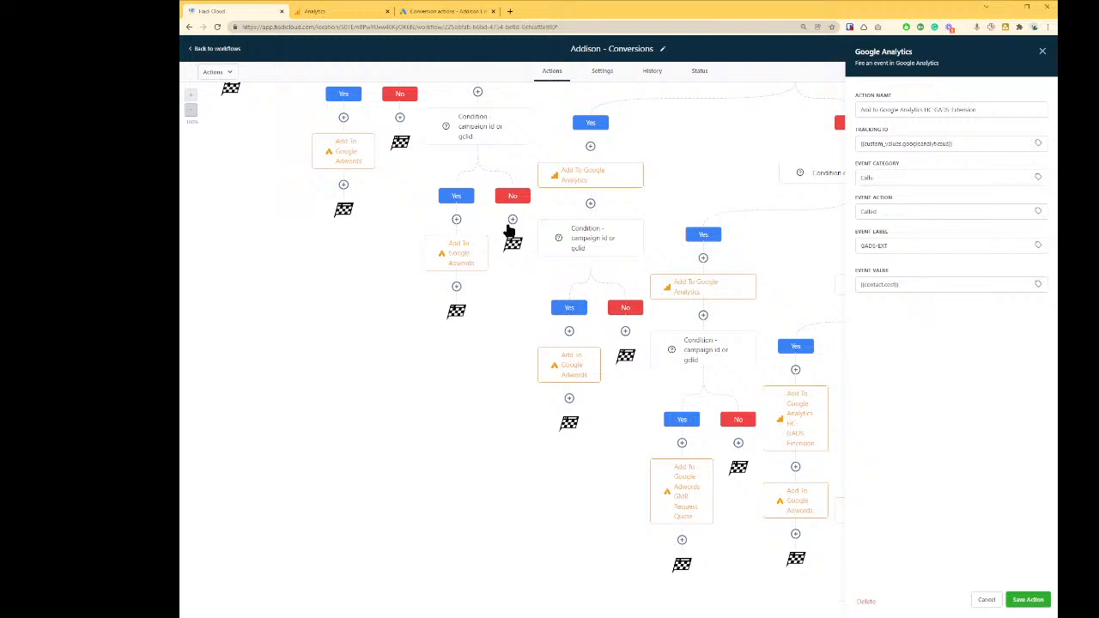
pyautogui.hotkey('ctrl', 'Tab')
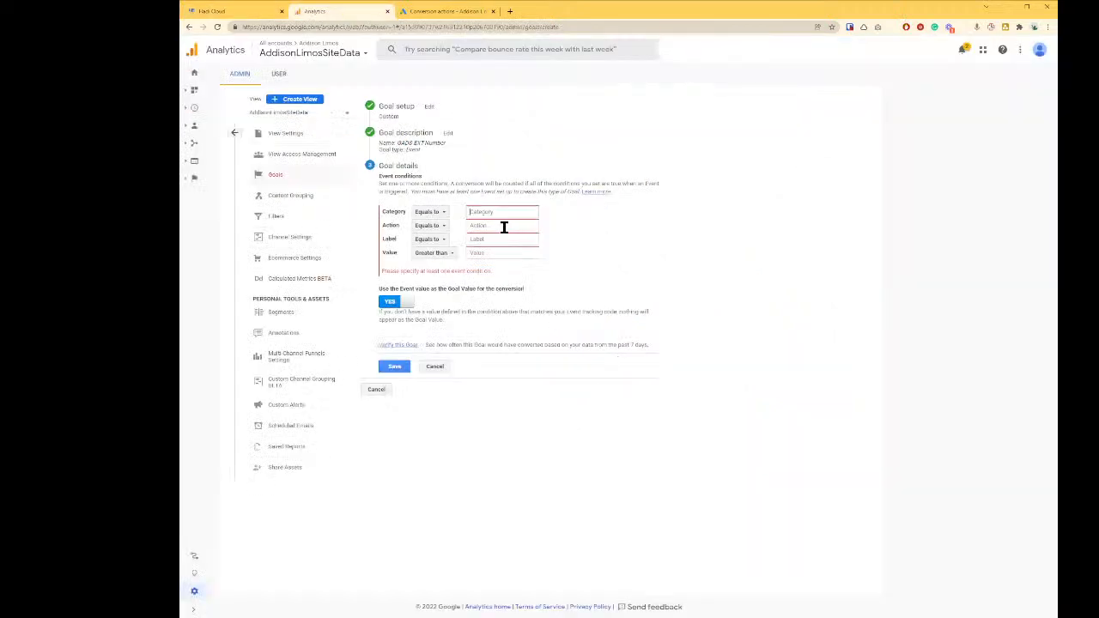
pyautogui.write('Call')
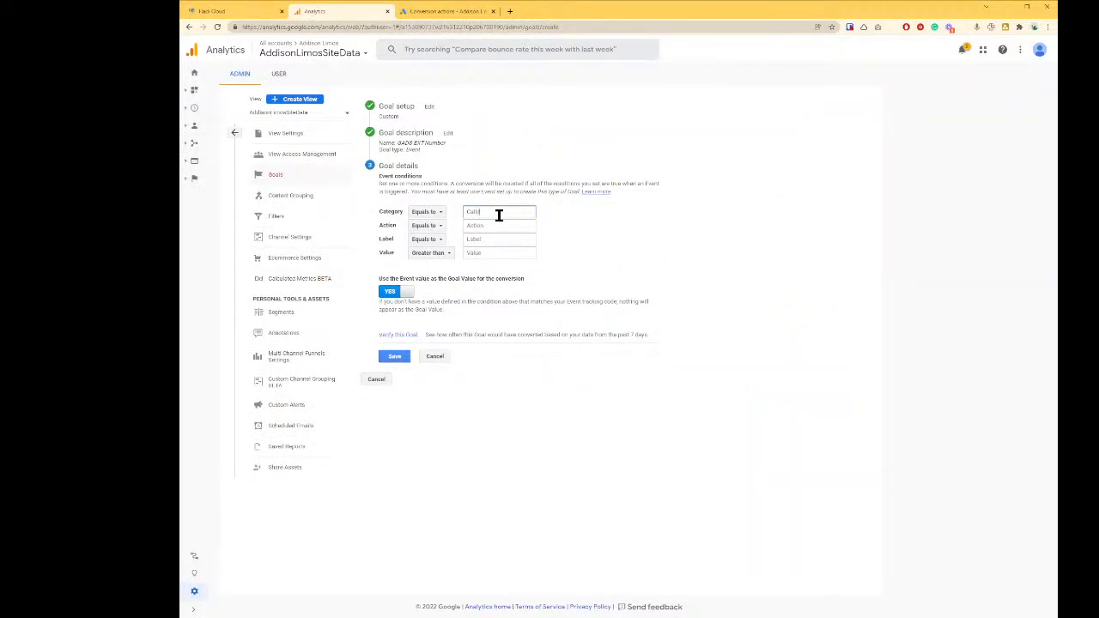
pyautogui.press('Tab')
pyautogui.write('Calls')
pyautogui.write('d')
pyautogui.press('Tab')
pyautogui.write('GADS EXT Number')
pyautogui.hotkey('ctrl', 'Tab')
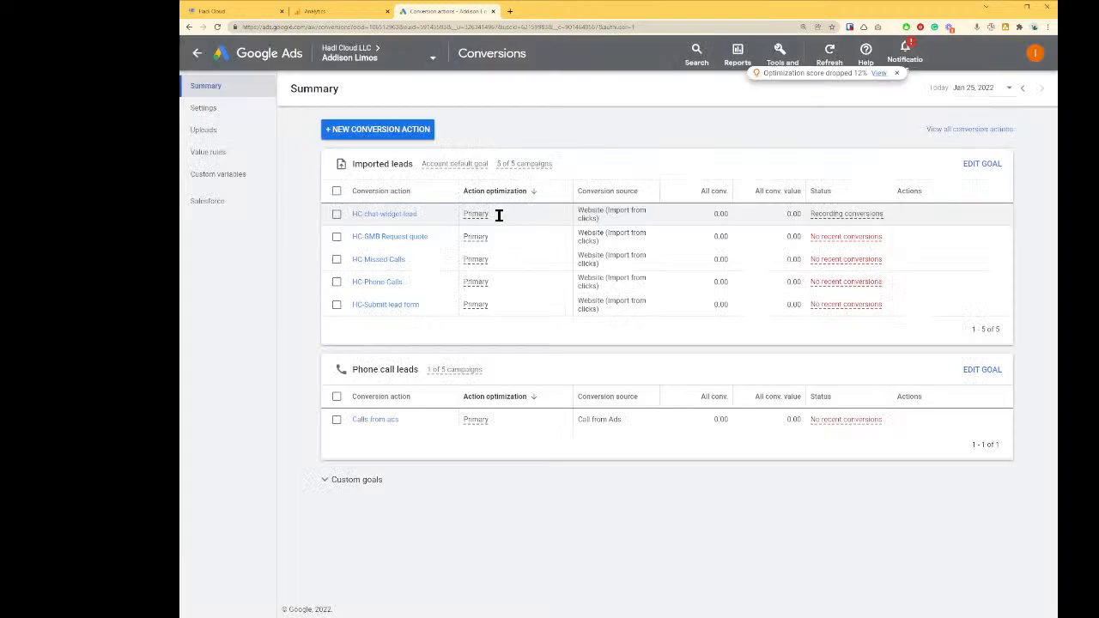
pyautogui.hotkey('ctrl', 'Tab')
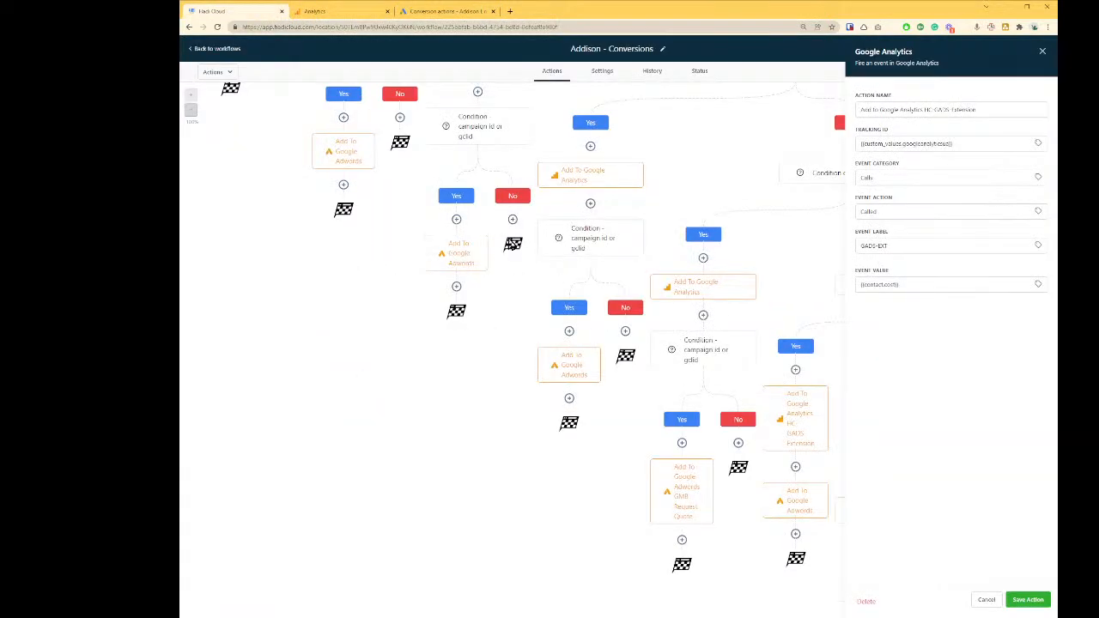
pyautogui.hotkey('ctrl', 'Tab')
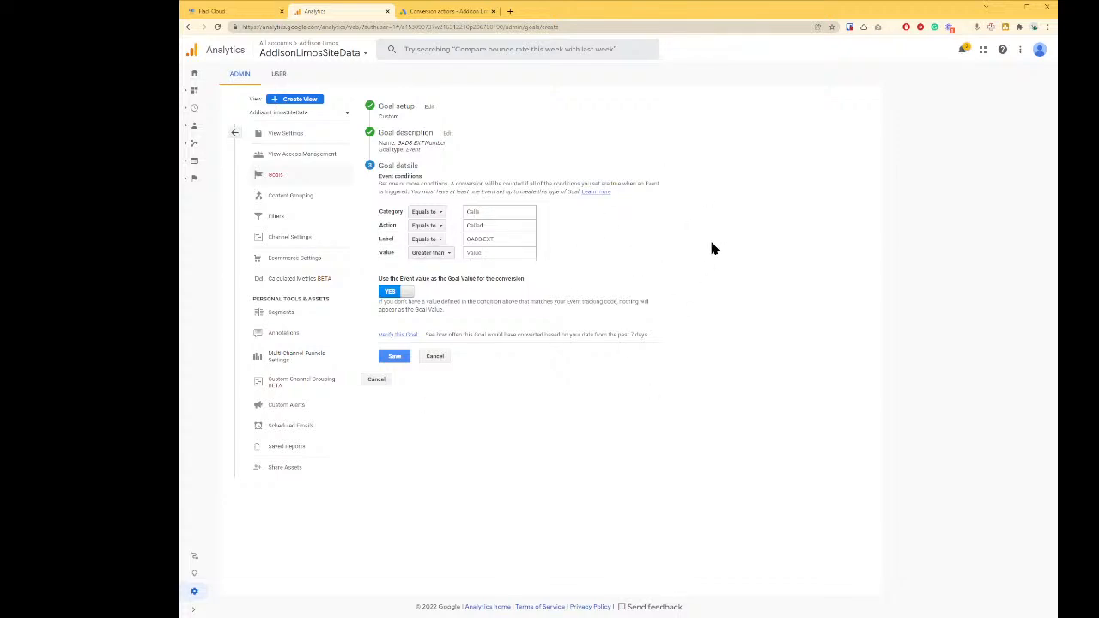
# Step: Save the HC-GADS-Extension action in Hadi Cloud, then save and finish the GADS EXT Number goal in Google Analytics
pyautogui.click(213, 11)
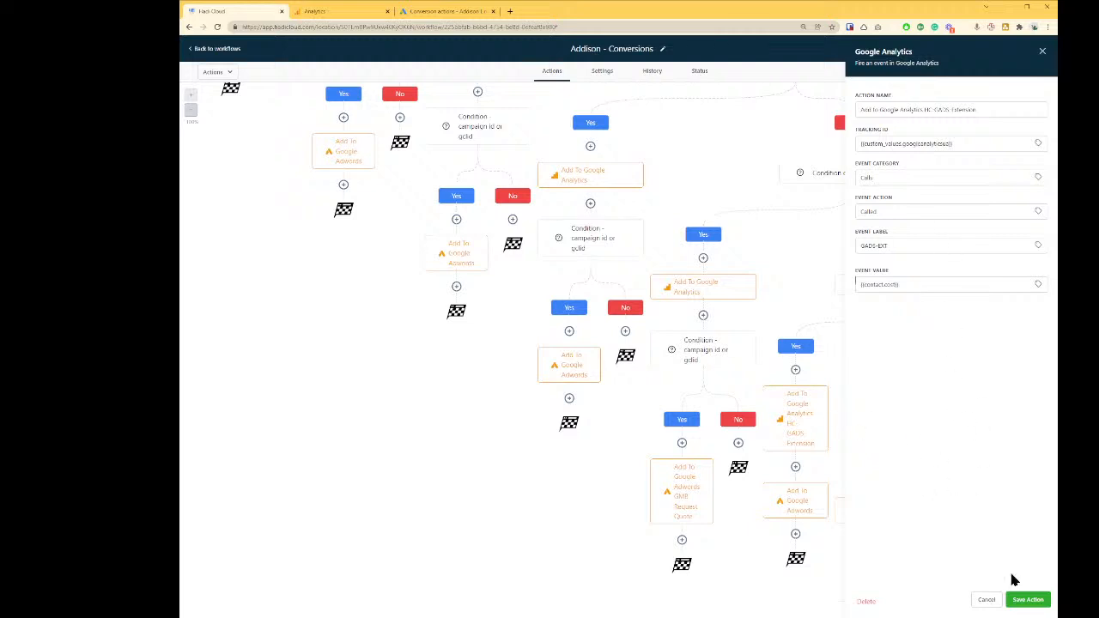
pyautogui.click(1023, 601)
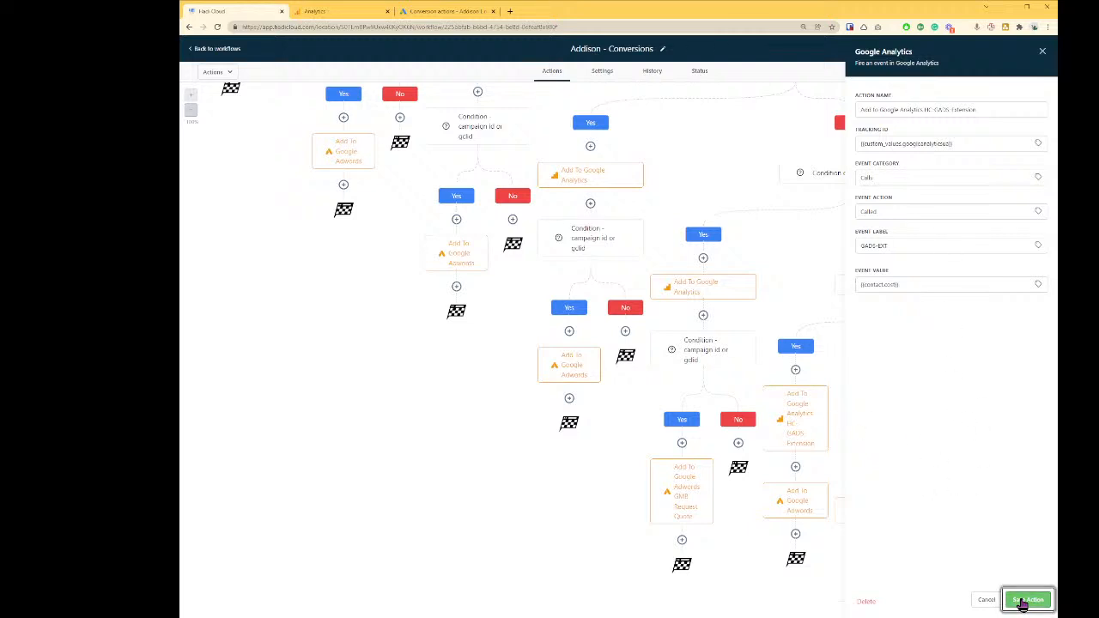
pyautogui.hotkey('ctrl', 'Tab')
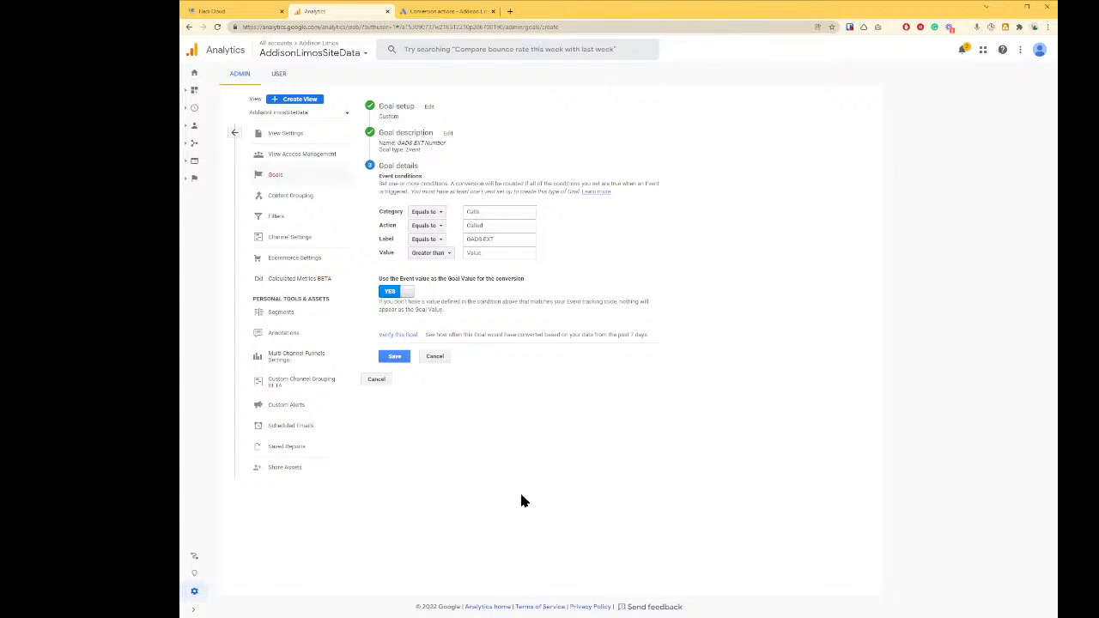
pyautogui.click(393, 356)
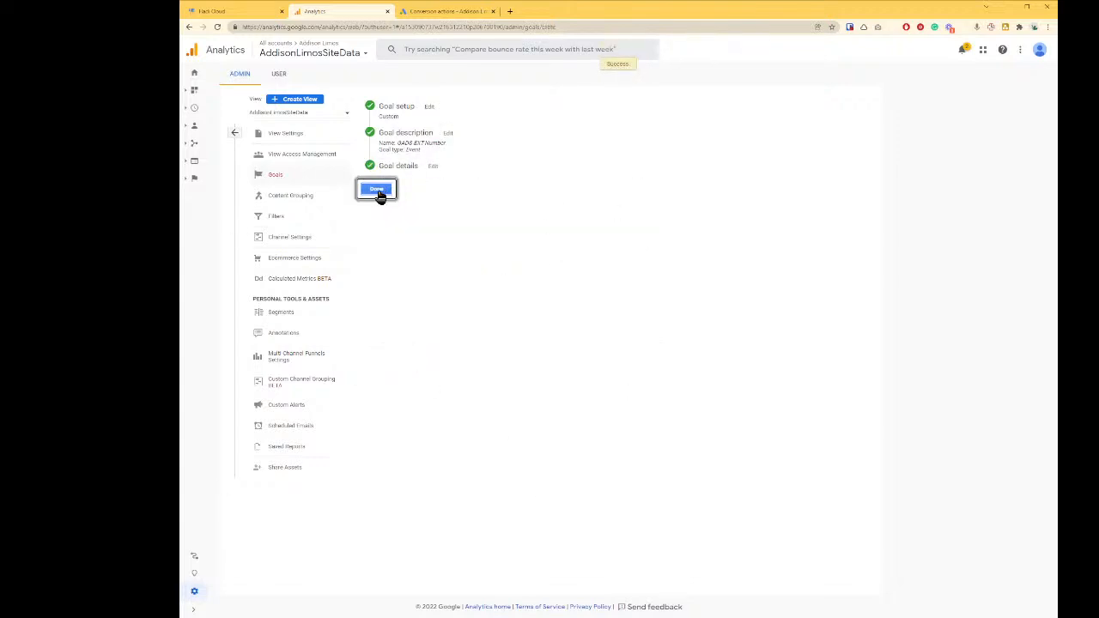
pyautogui.doubleClick(379, 192)
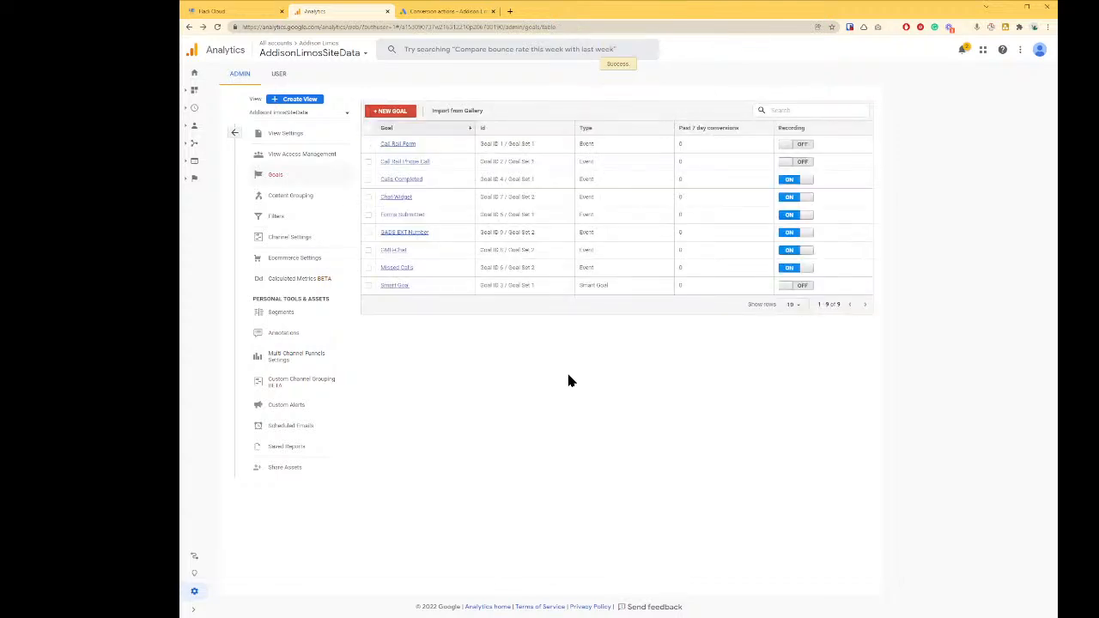
# Step: Review the Google Ads conversion actions, then inspect the GADS EXT Number condition in the Hadi Cloud workflow without changing it
pyautogui.hotkey('ctrl', 'Tab')
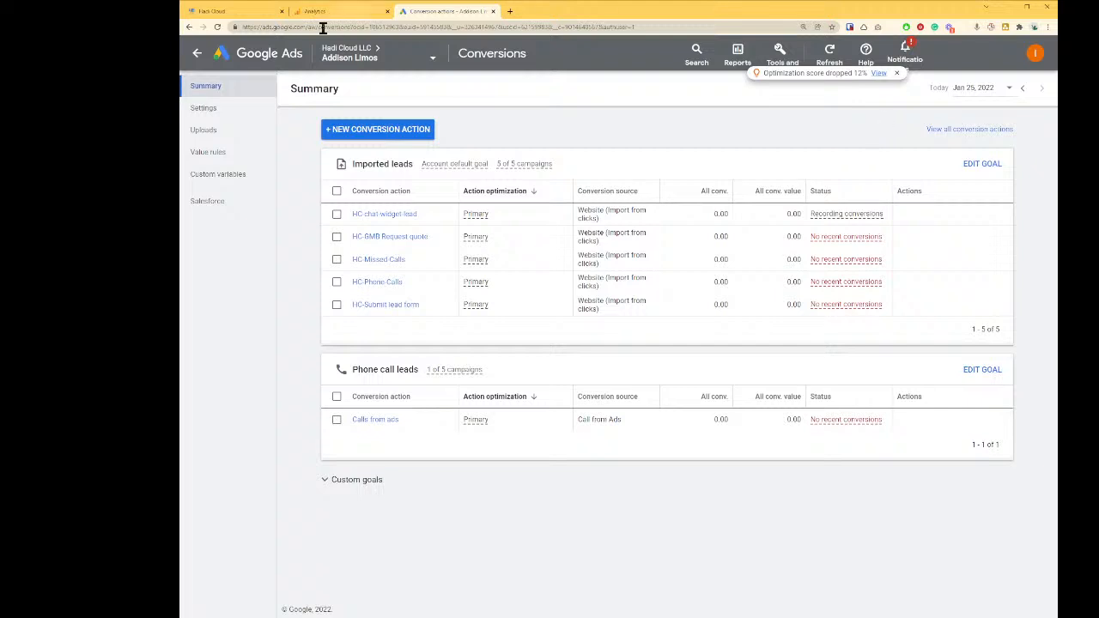
pyautogui.click(229, 12)
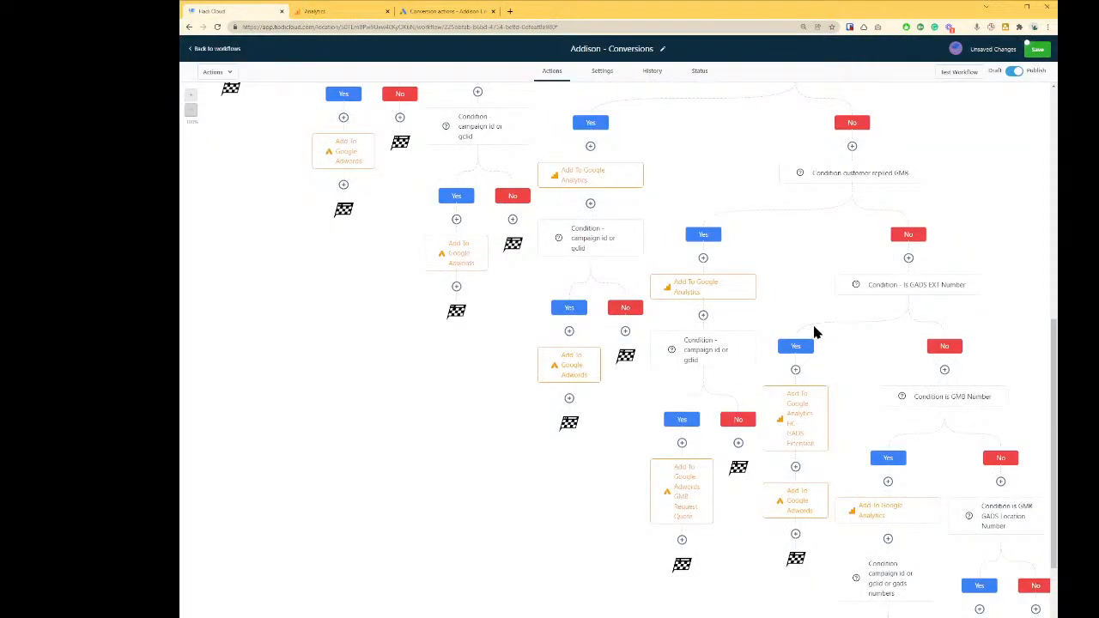
pyautogui.scroll(-3, 821, 382)
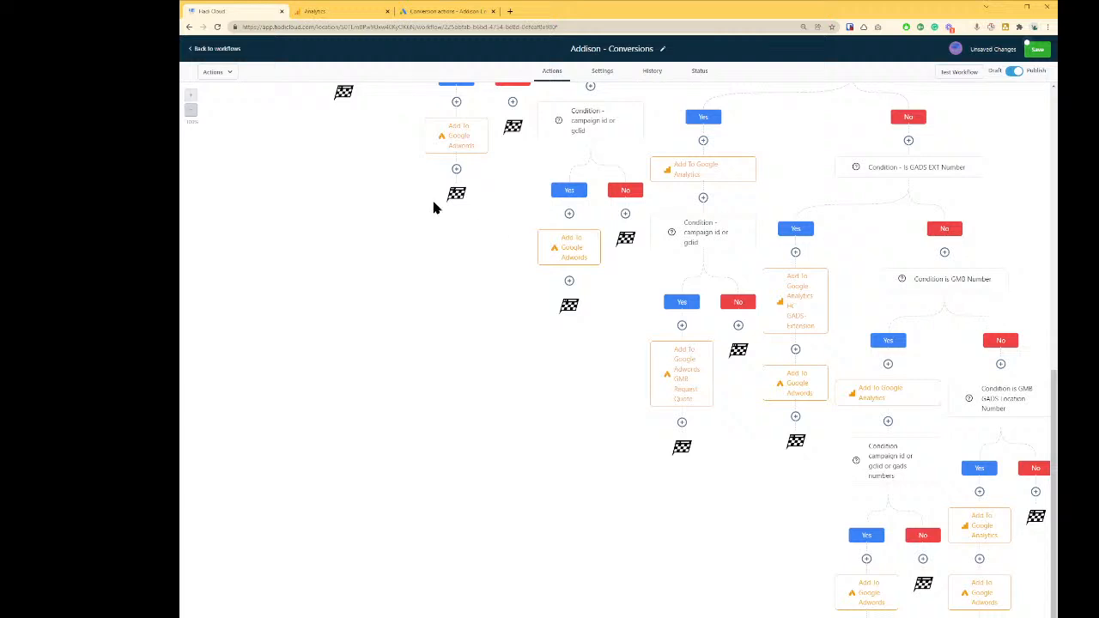
pyautogui.click(190, 109)
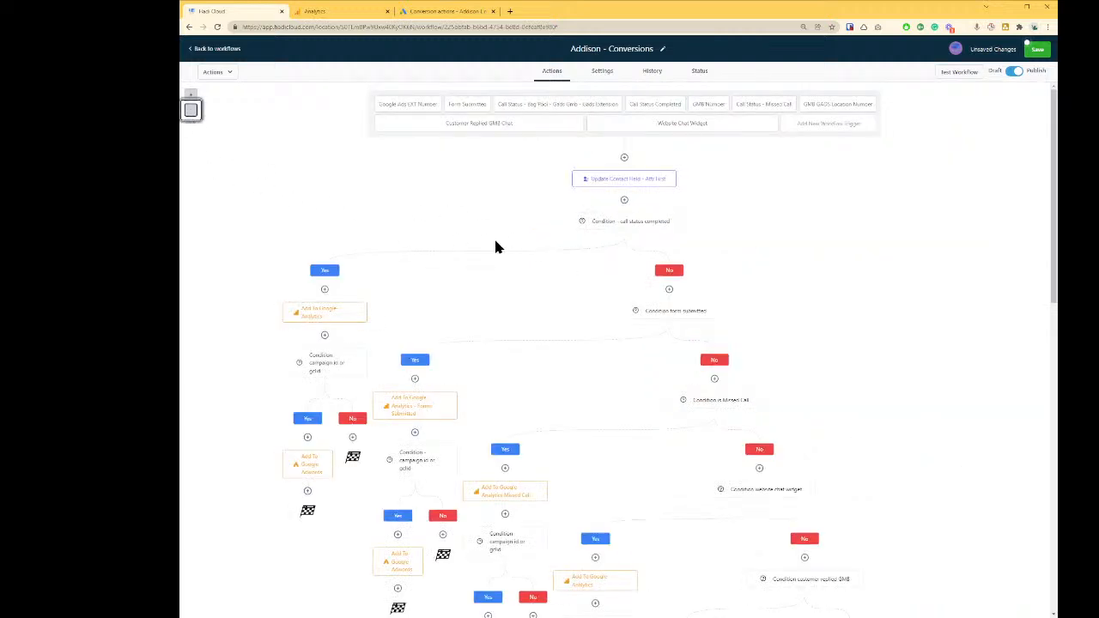
pyautogui.scroll(-5, 848, 360)
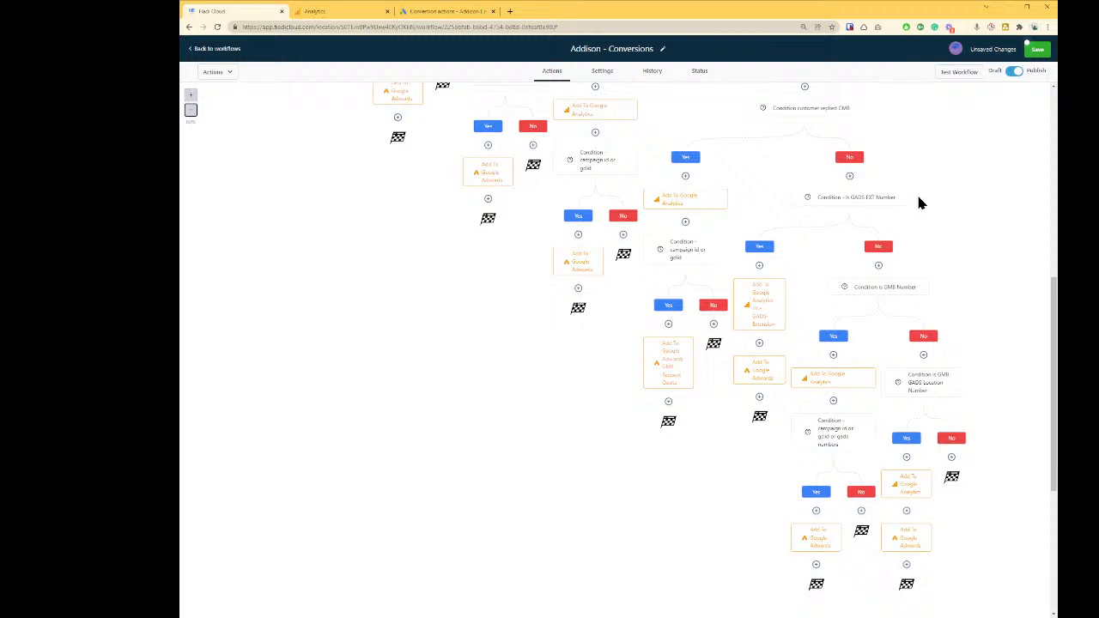
pyautogui.click(861, 198)
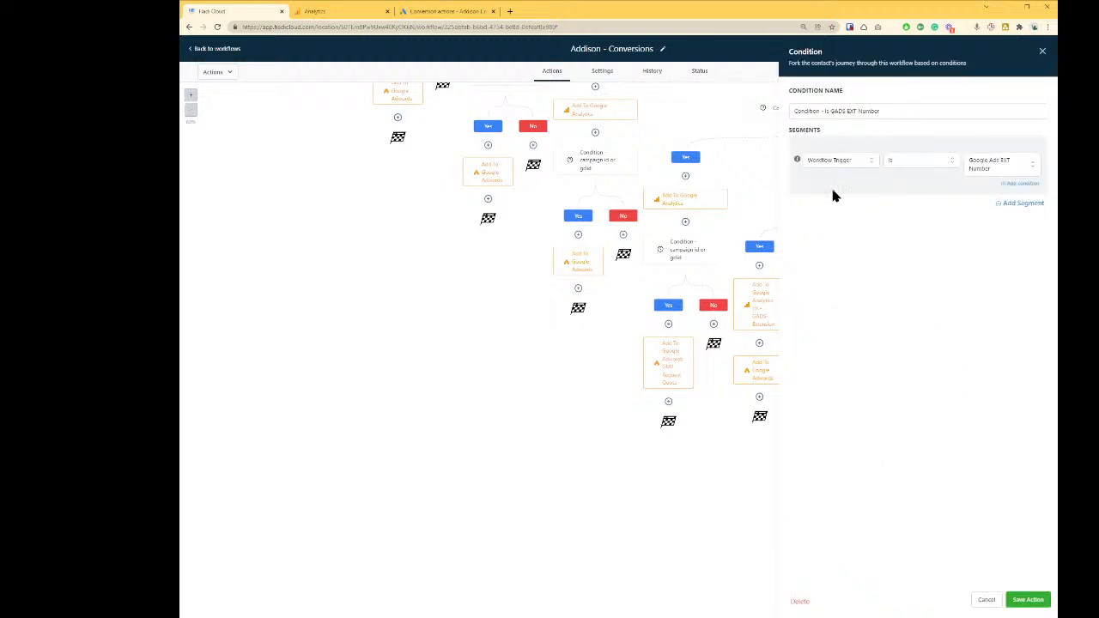
pyautogui.click(986, 599)
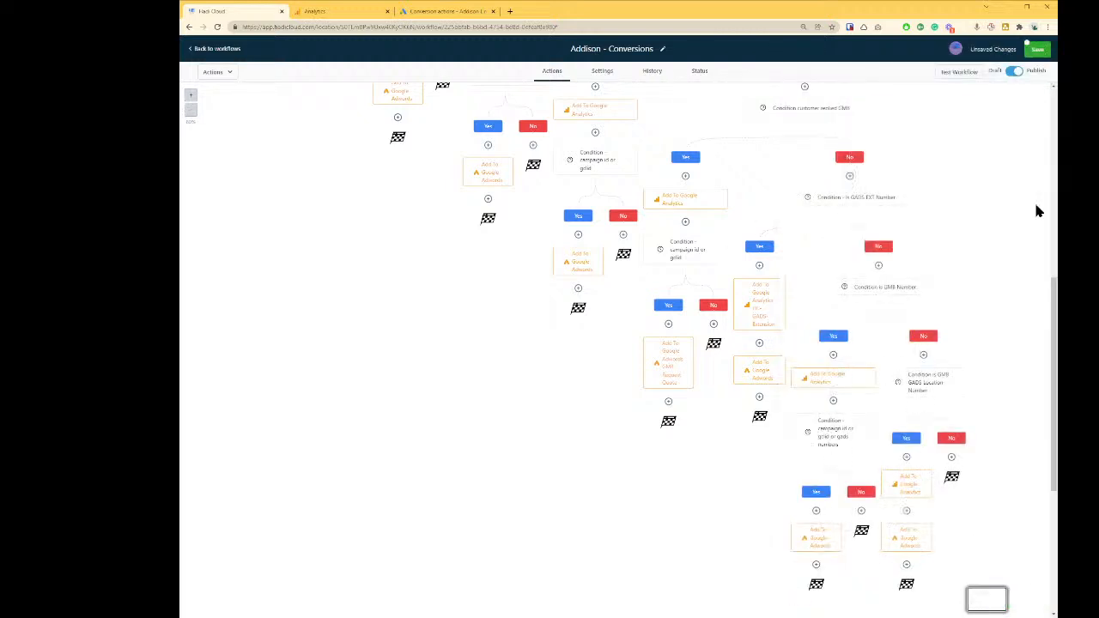
# Step: Delete the HC-GADS-Extension Google Adwords action from the Yes branch of the GADS EXT Number condition and save the workflow
pyautogui.click(763, 376)
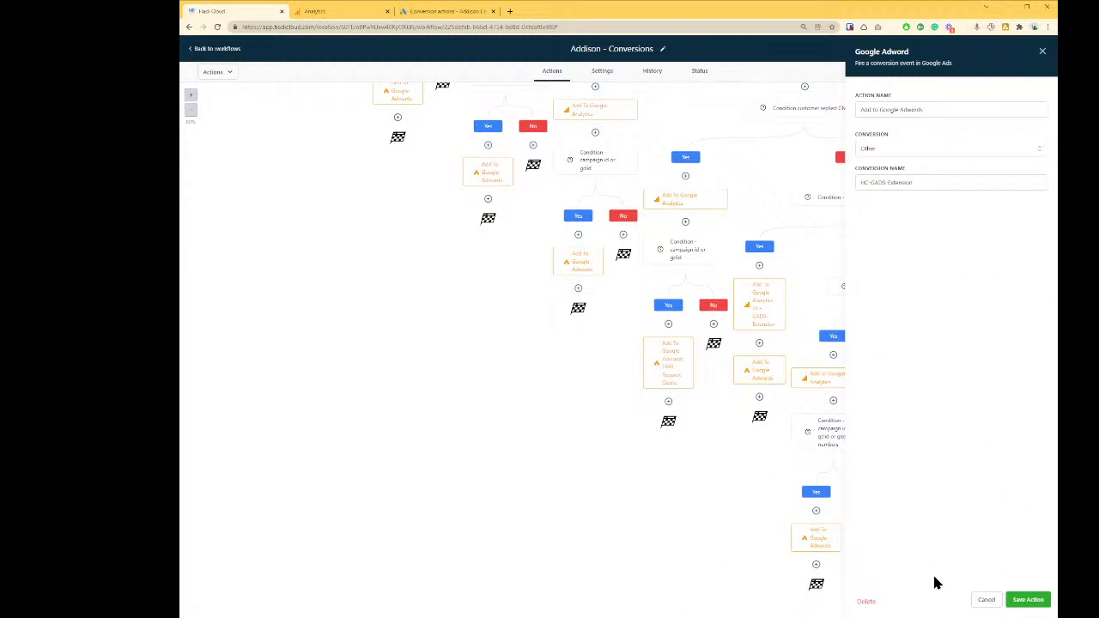
pyautogui.click(867, 601)
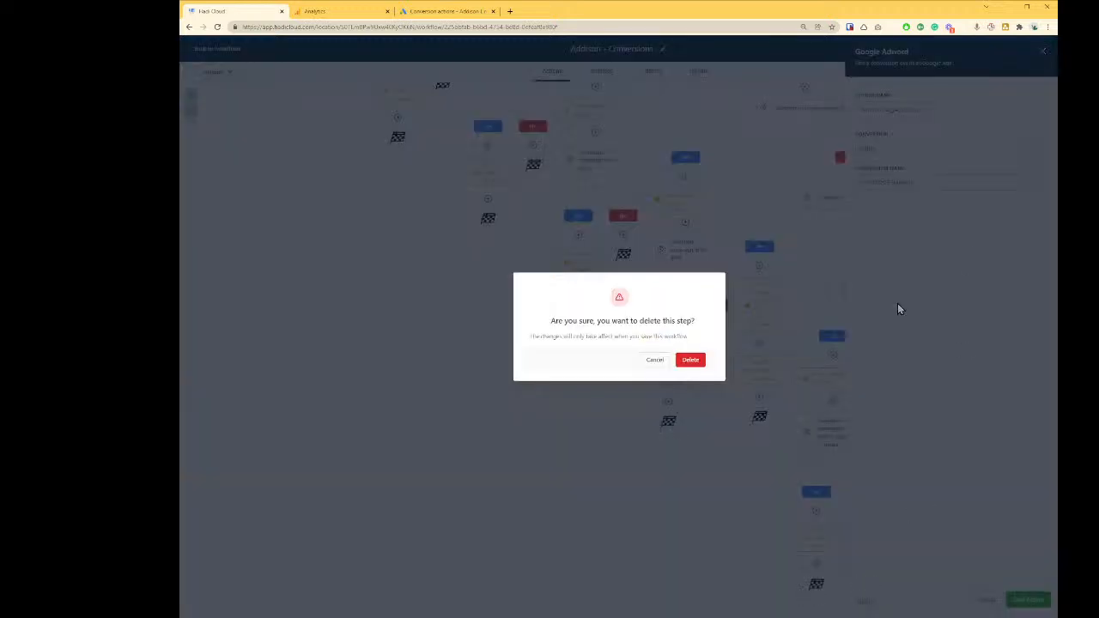
pyautogui.click(692, 362)
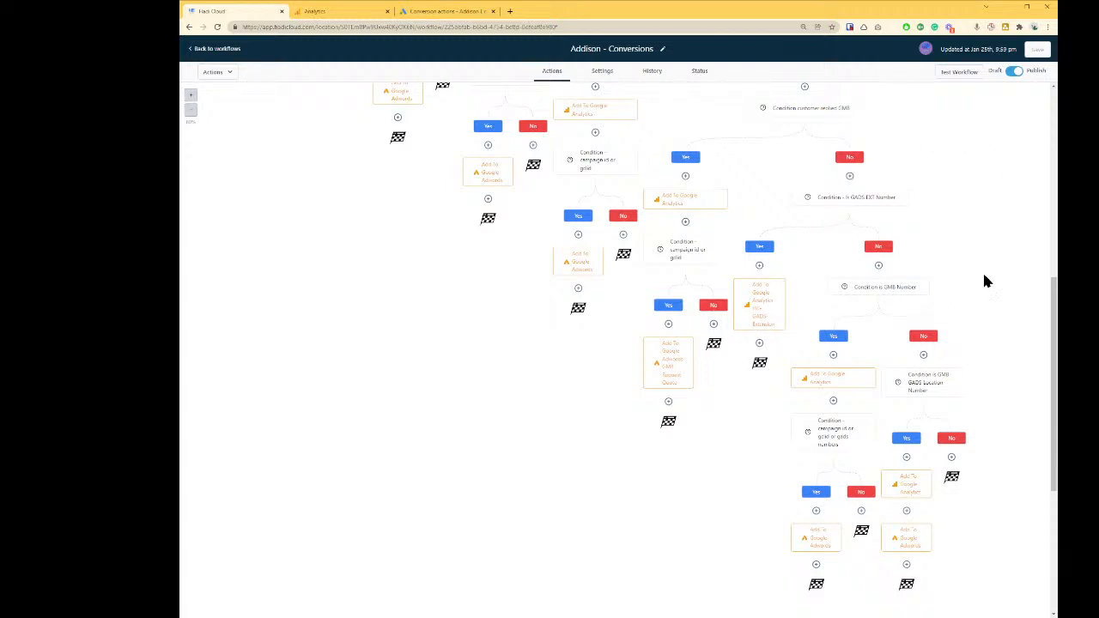
# Step: Inspect the name and trigger segment of the GMB Number condition, leaving them as they are
pyautogui.scroll(-1, 992, 277)
pyautogui.click(890, 232)
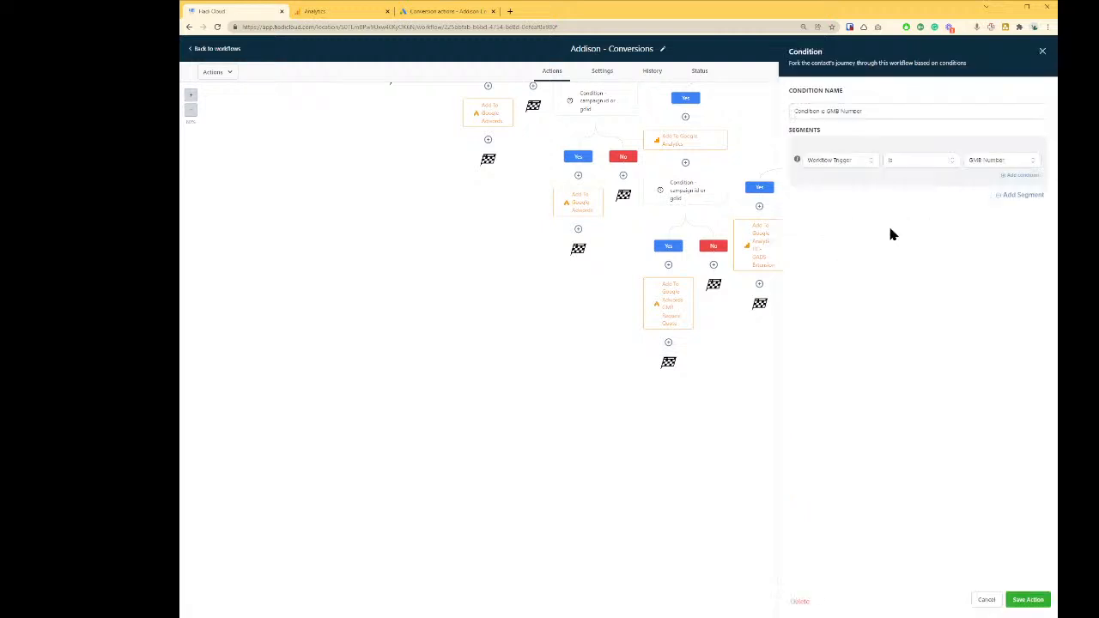
pyautogui.click(912, 111)
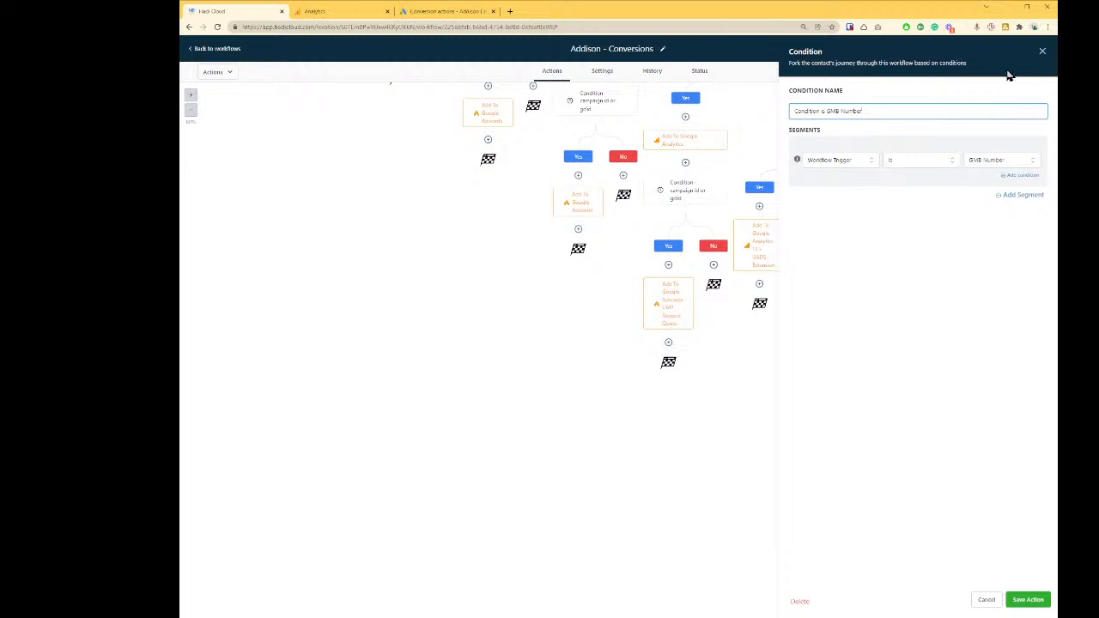
pyautogui.click(1043, 52)
# Step: Set the In Phone Number filter of the GMB Number workflow trigger to Addison Limos GMB and save the trigger
pyautogui.scroll(10, 728, 349)
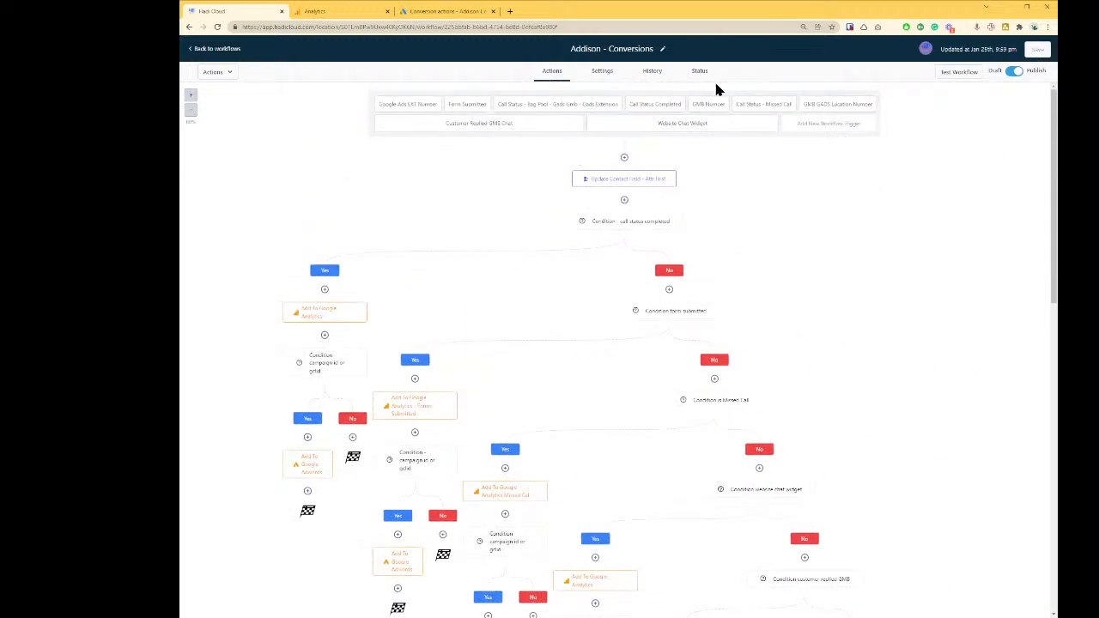
pyautogui.click(700, 108)
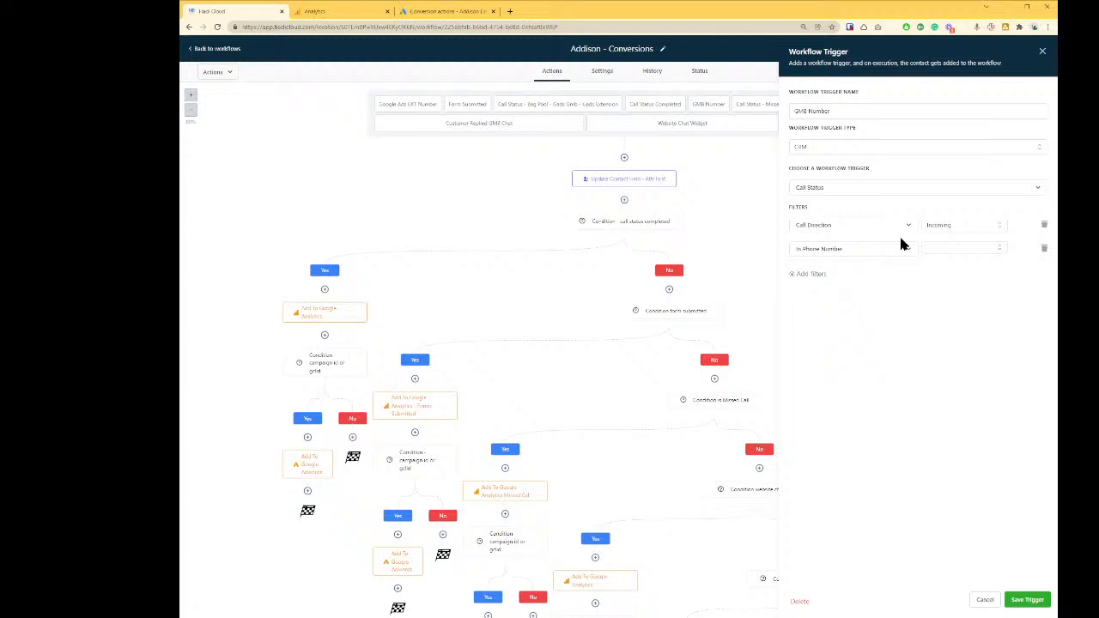
pyautogui.click(963, 248)
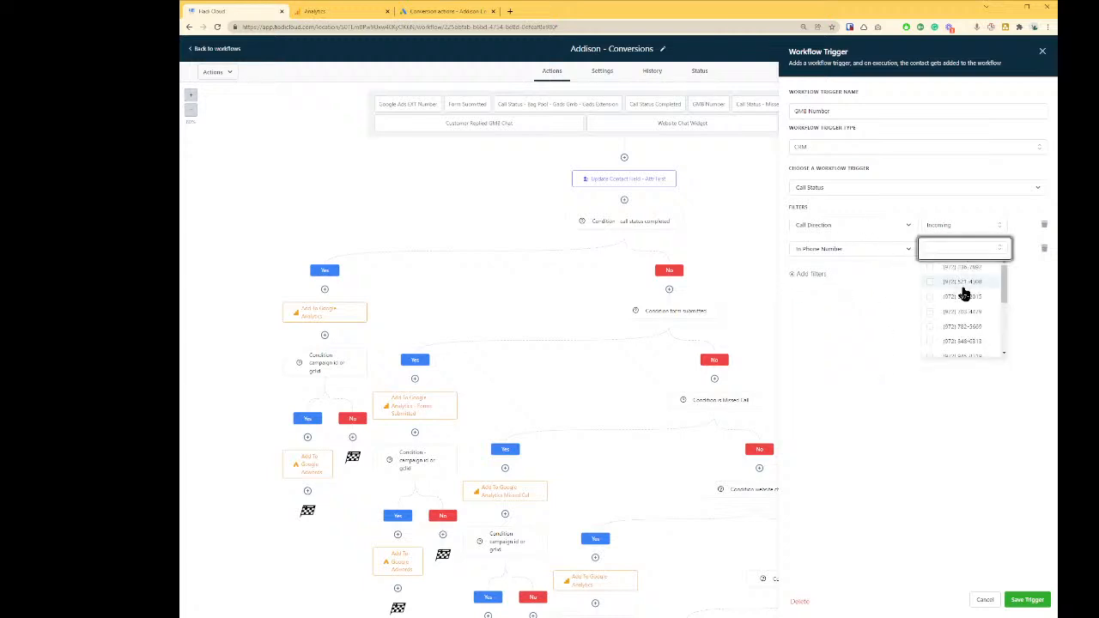
pyautogui.scroll(-5, 963, 294)
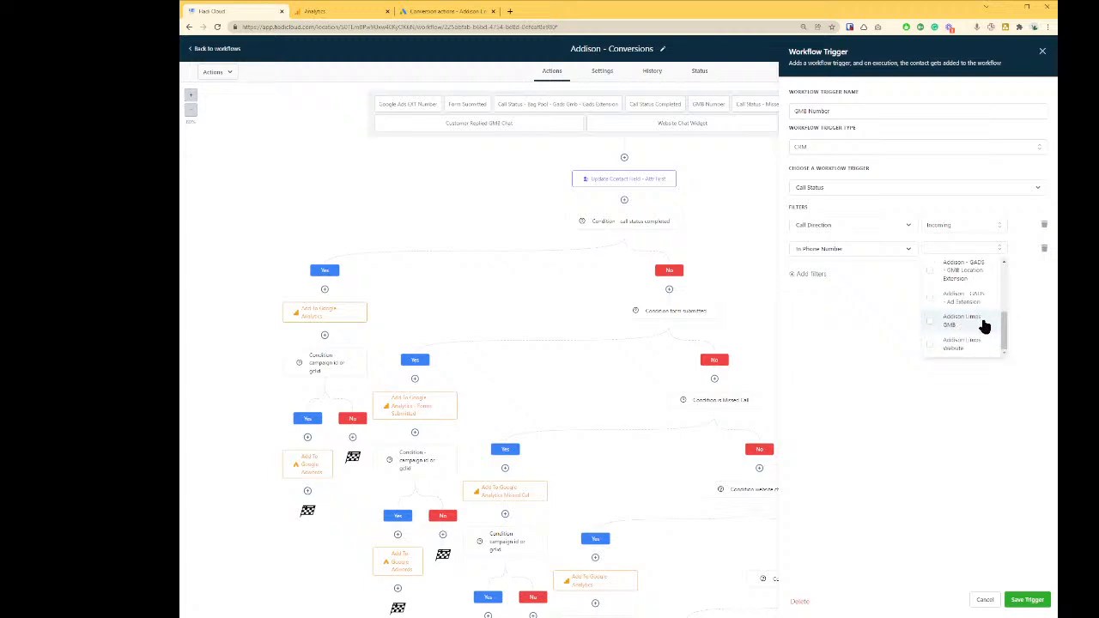
pyautogui.click(983, 325)
pyautogui.click(858, 350)
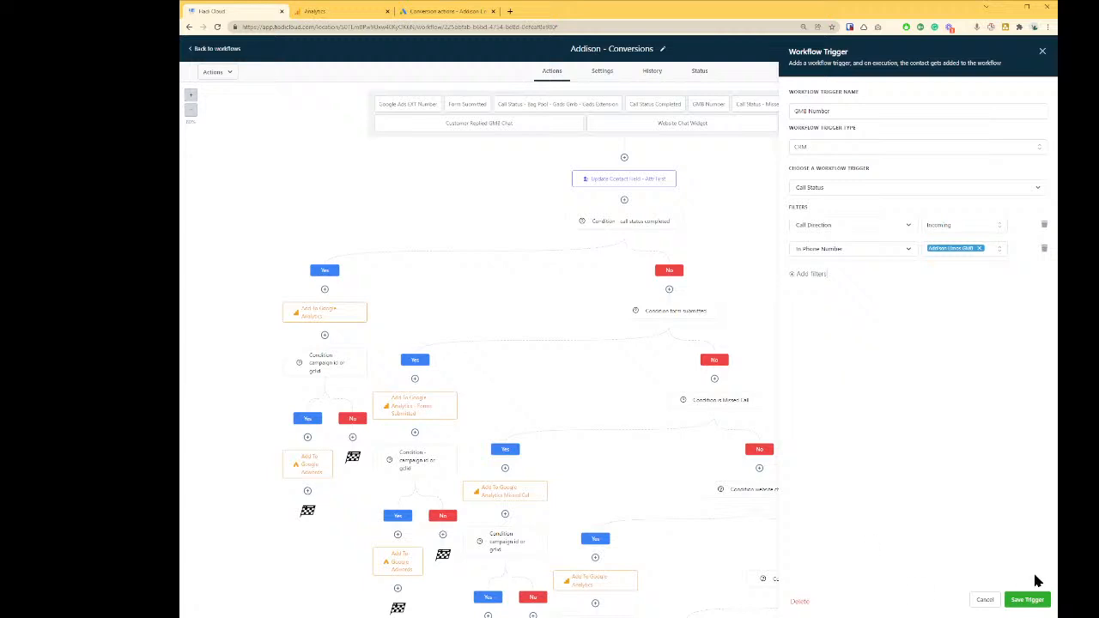
pyautogui.click(1027, 600)
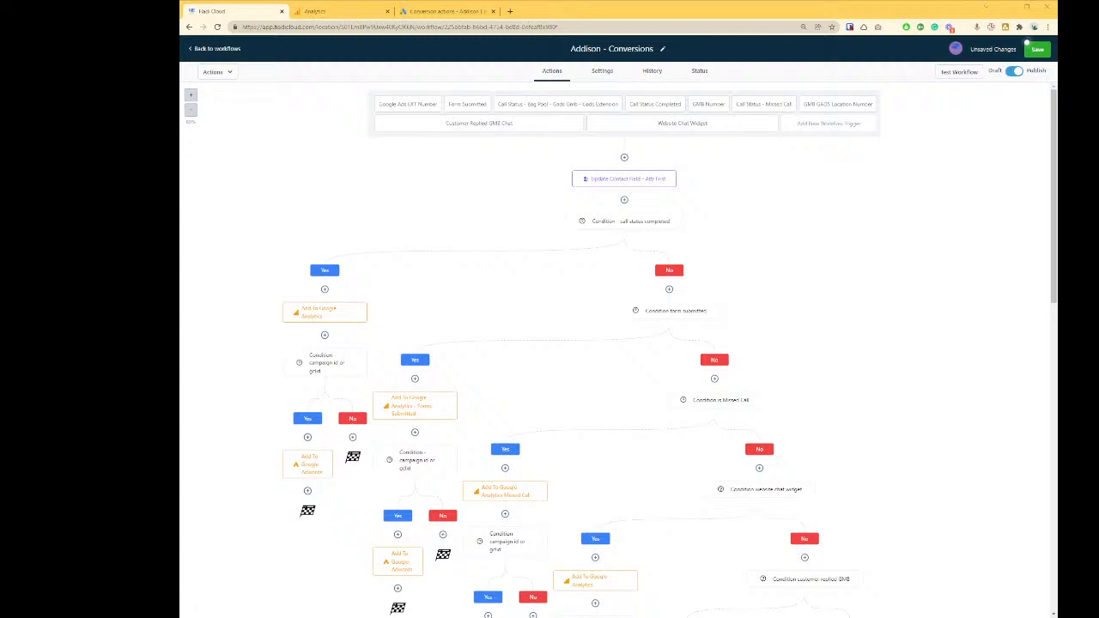
# Step: Look over the workflow branches down to the GMB Number condition and recheck which workflow trigger it uses
pyautogui.scroll(-5, 617, 343)
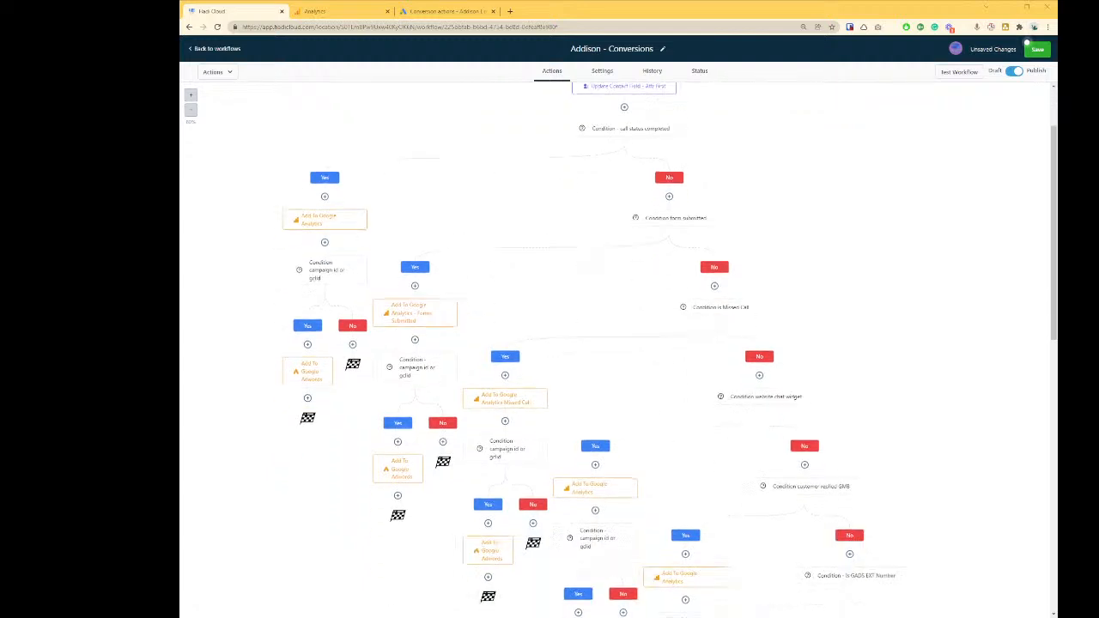
pyautogui.scroll(-1, 618, 344)
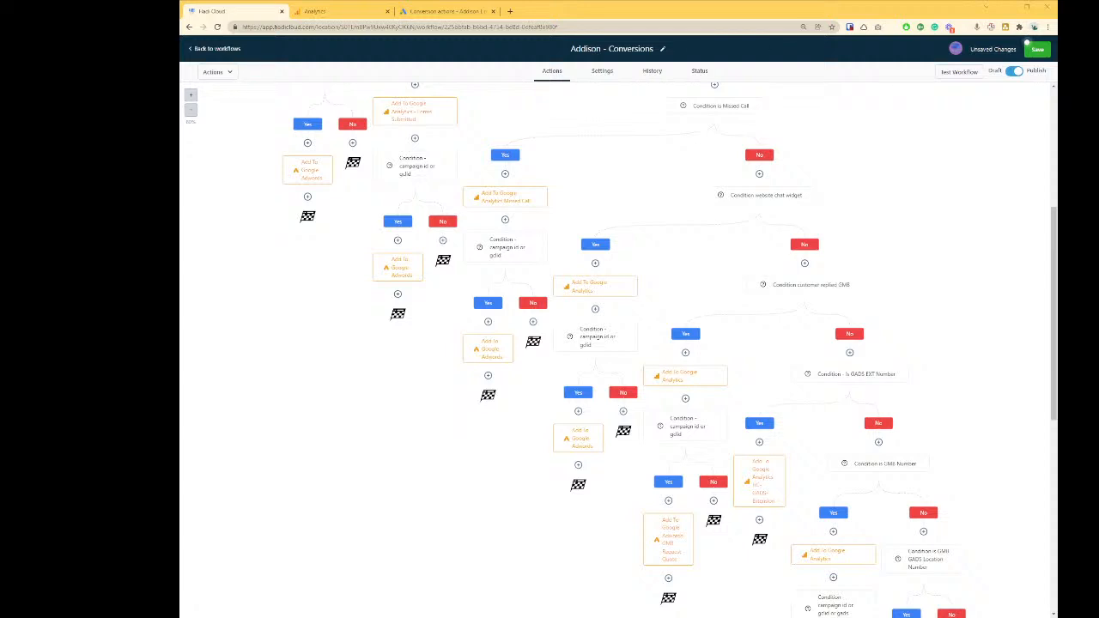
pyautogui.scroll(-3, 618, 344)
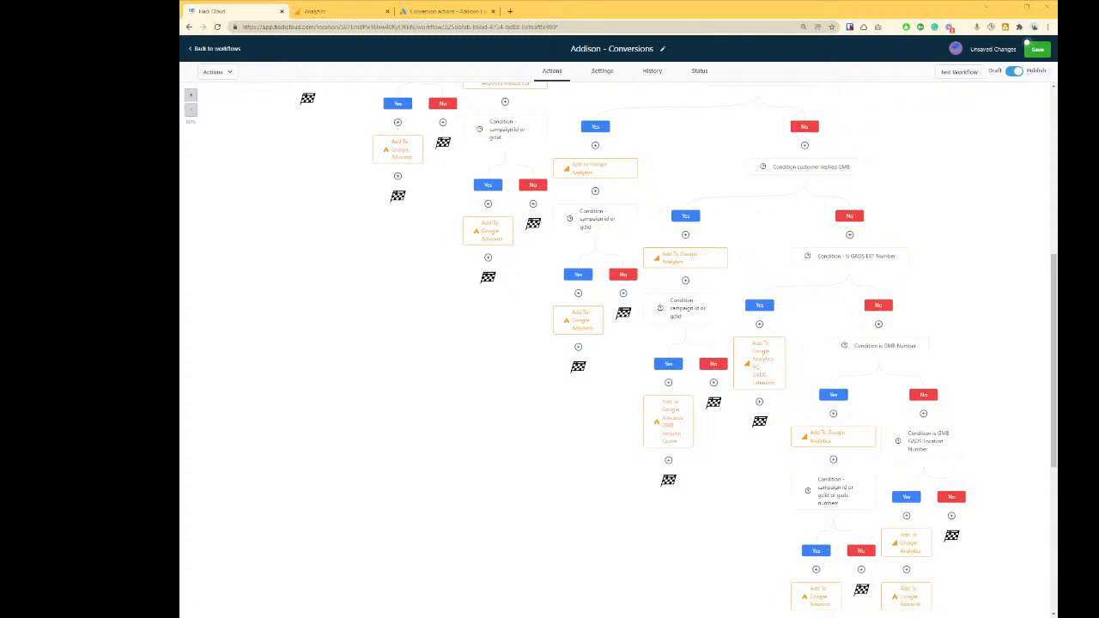
pyautogui.scroll(-2, 618, 344)
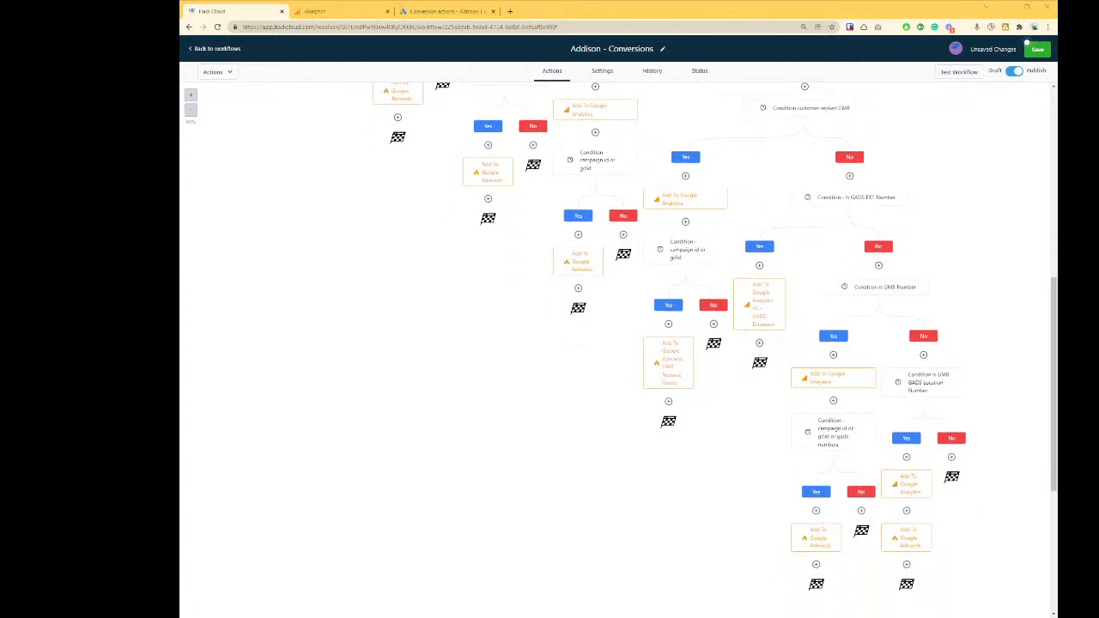
pyautogui.click(191, 110)
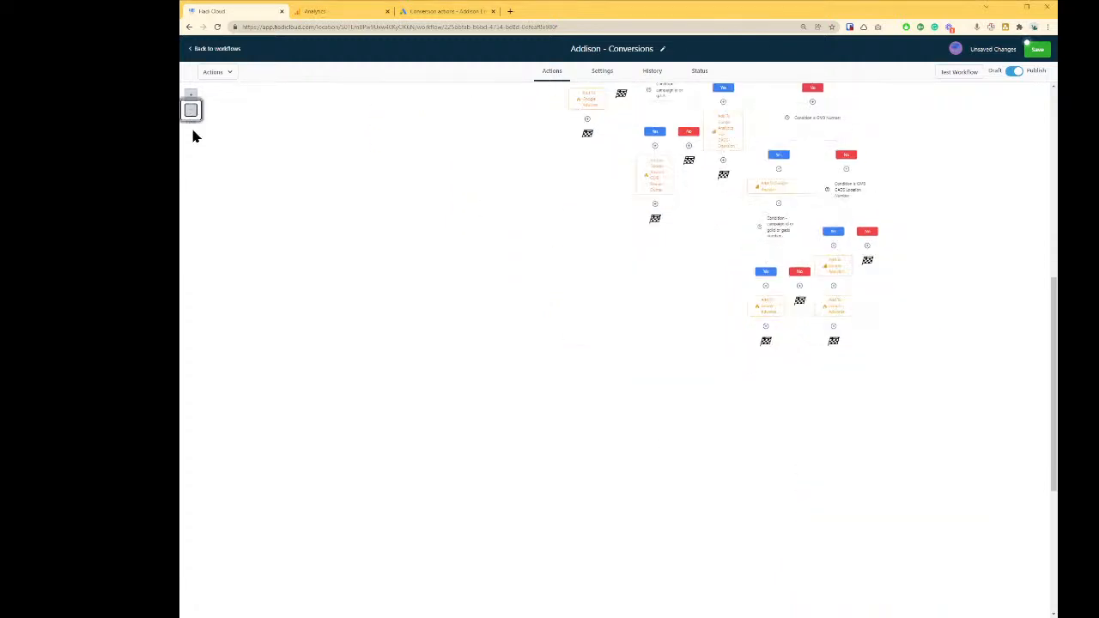
pyautogui.scroll(4, 900, 273)
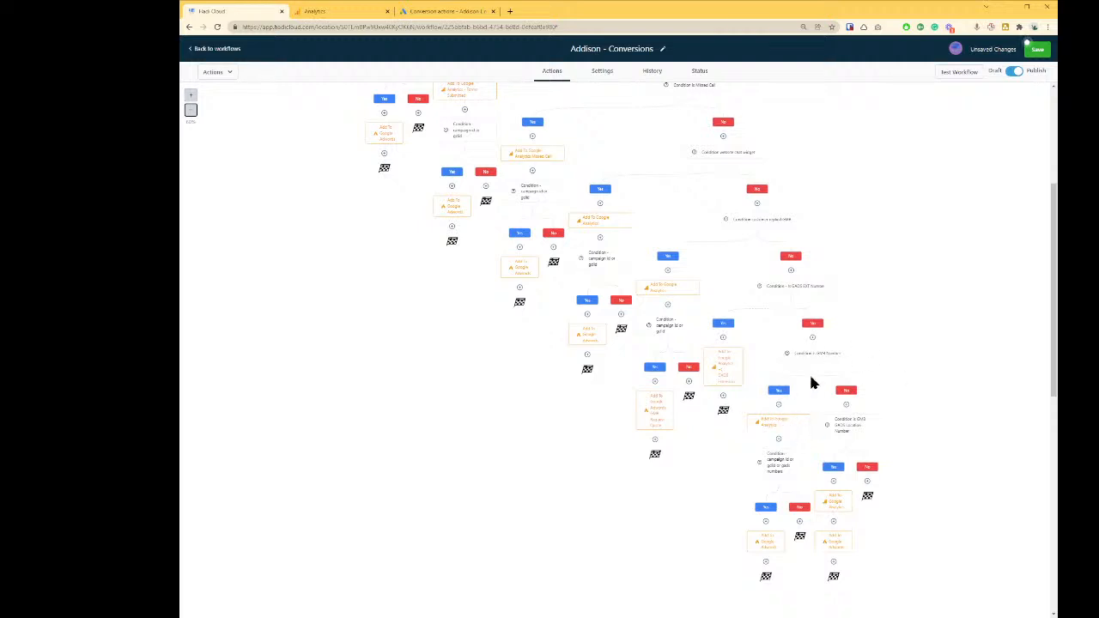
pyautogui.click(824, 354)
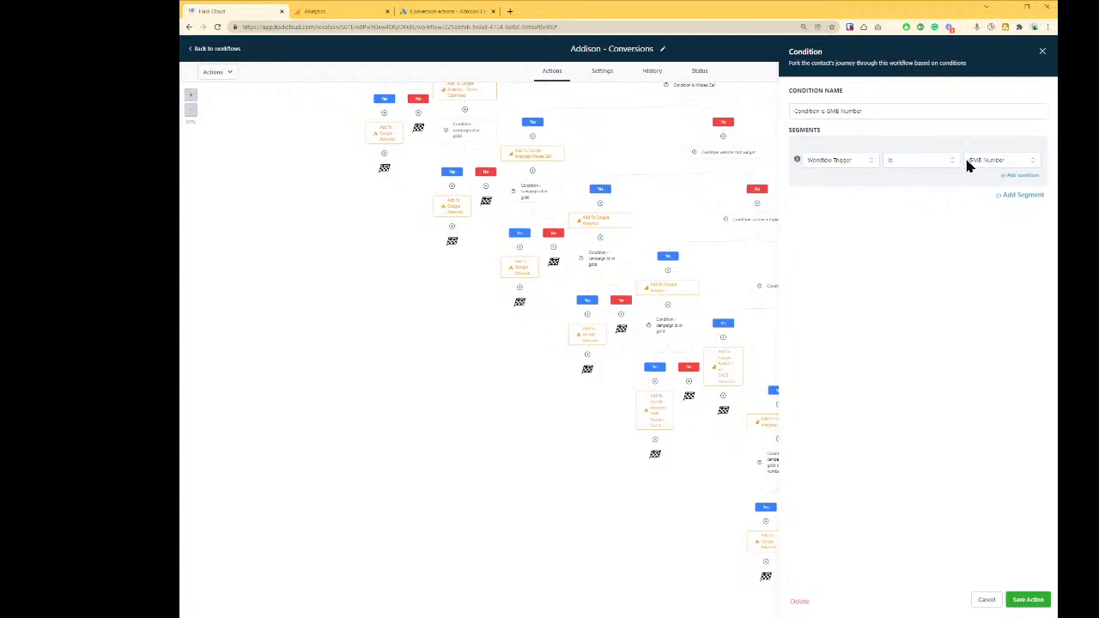
pyautogui.click(983, 600)
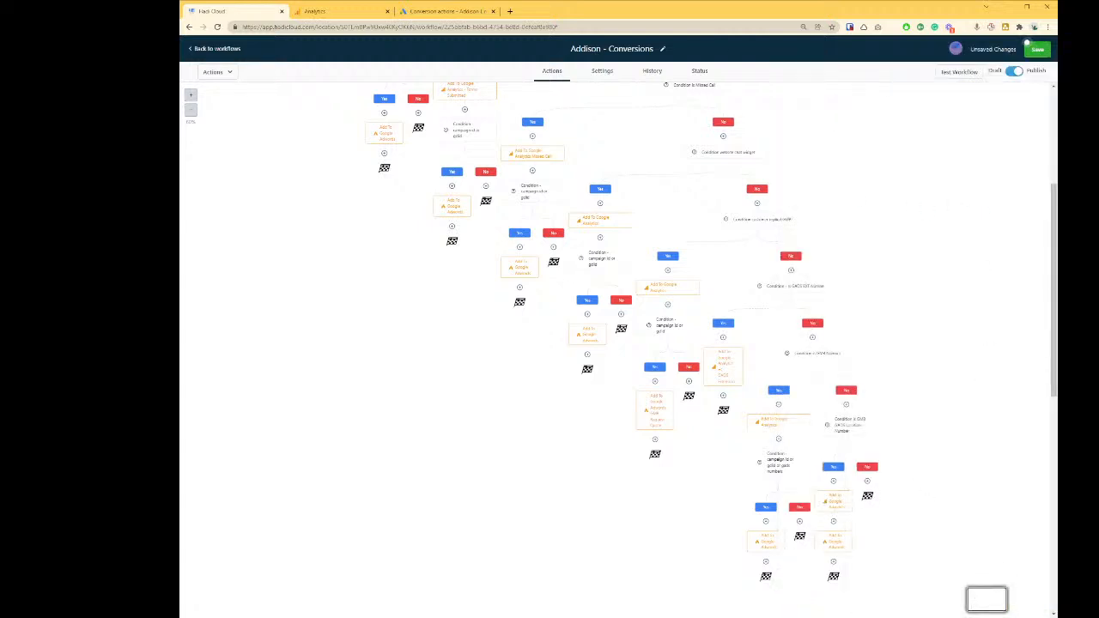
# Step: Set the event category to Calls and the event label to GMB-Profile in the Google Analytics action under the GMB Number condition
pyautogui.click(783, 425)
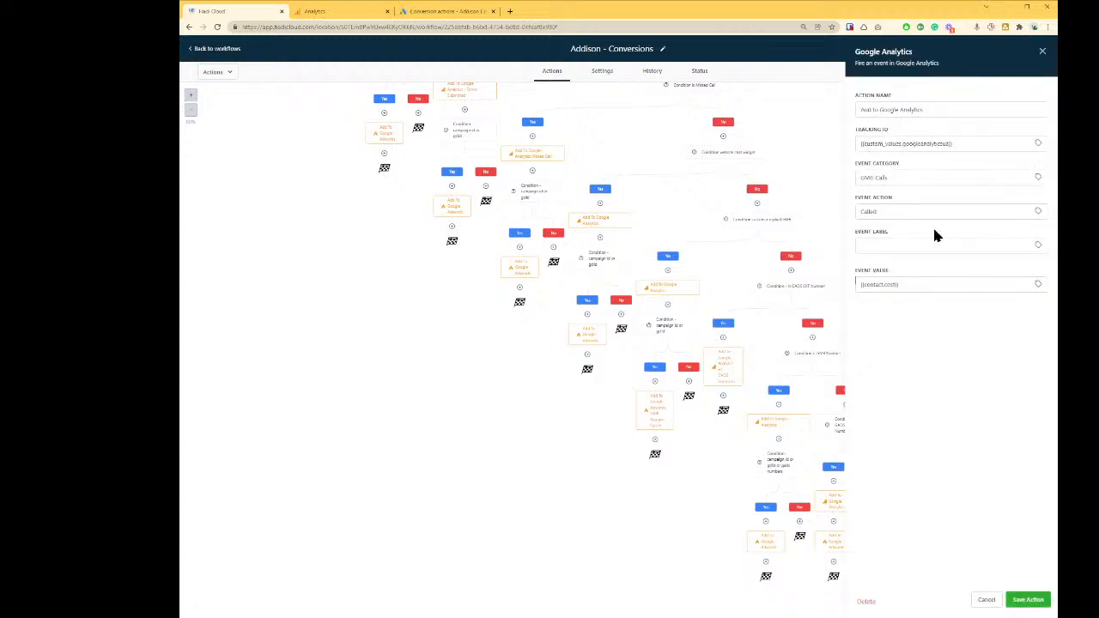
pyautogui.click(963, 249)
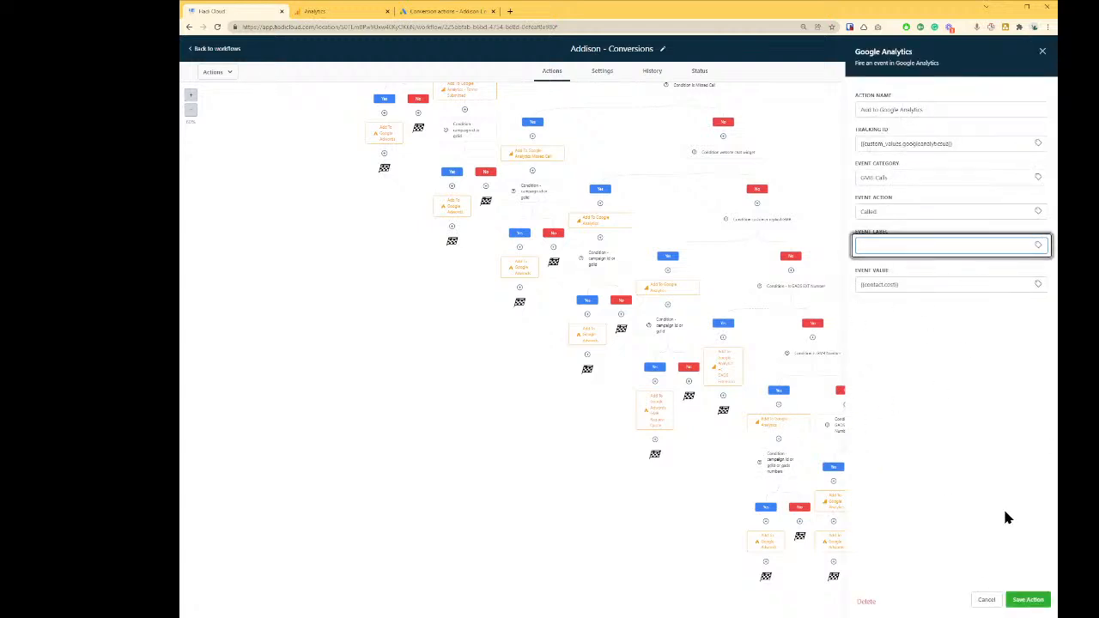
pyautogui.click(895, 174)
pyautogui.moveTo(895, 174); pyautogui.dragTo(832, 179)
pyautogui.write('a')
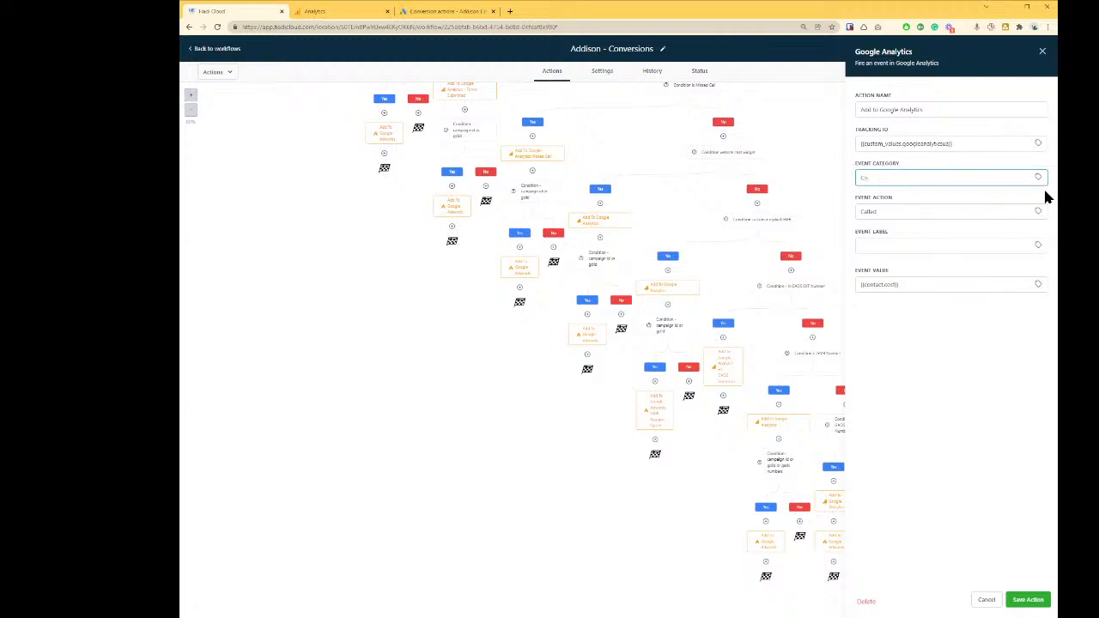
pyautogui.write('lls')
pyautogui.click(941, 247)
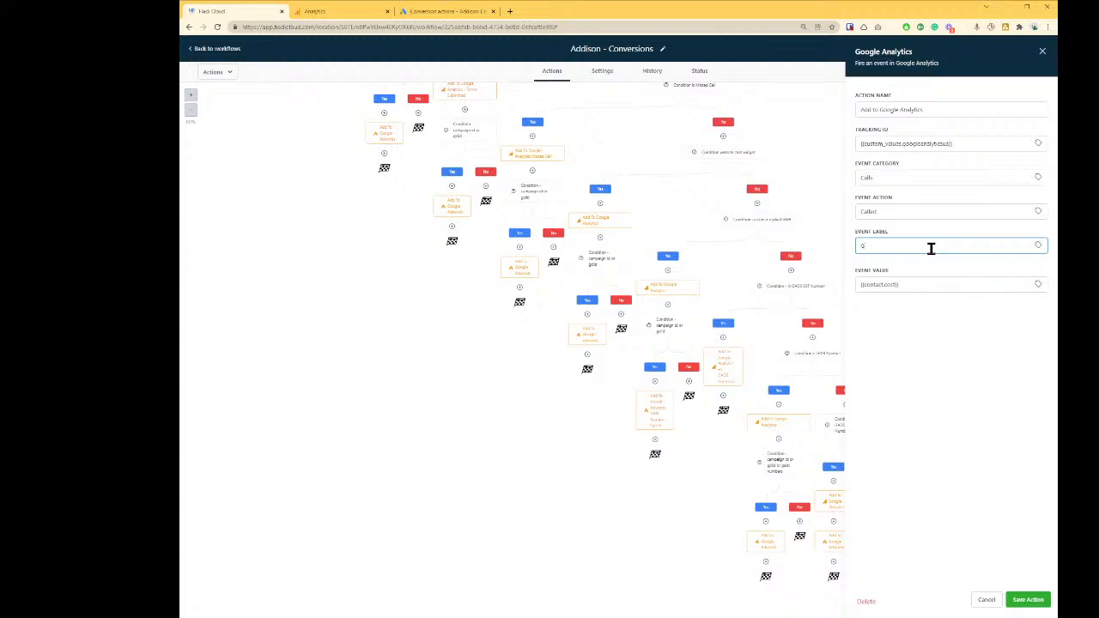
pyautogui.write('GMB-Profile')
pyautogui.click(951, 417)
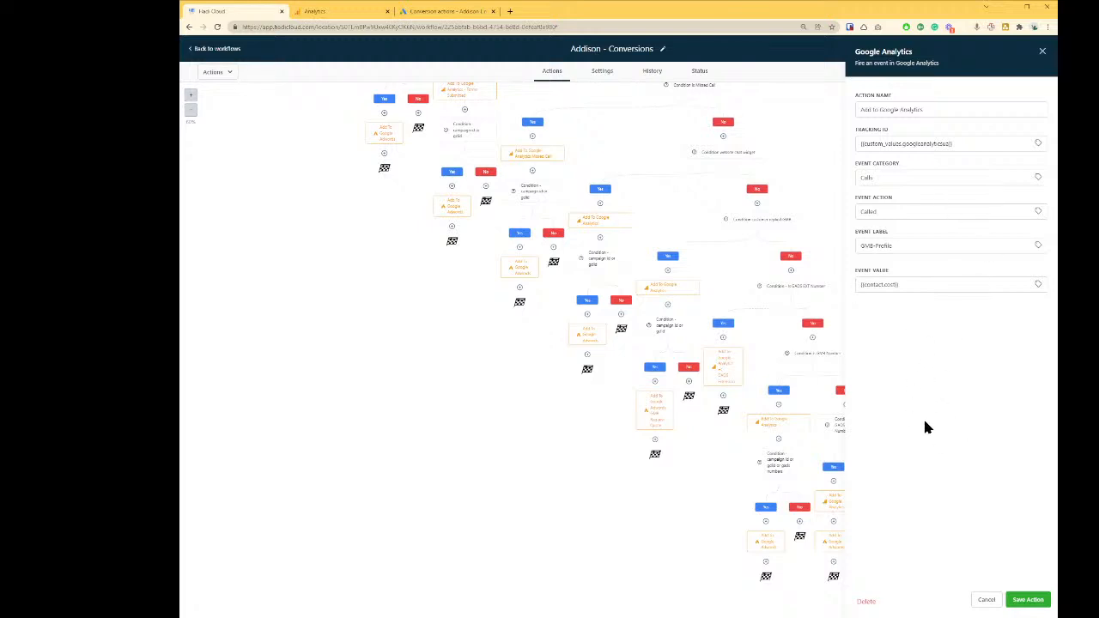
# Step: In Google Analytics, start a new custom goal named GMB Profile with the Event type and continue to its goal details
pyautogui.hotkey('ctrl', 'Tab')
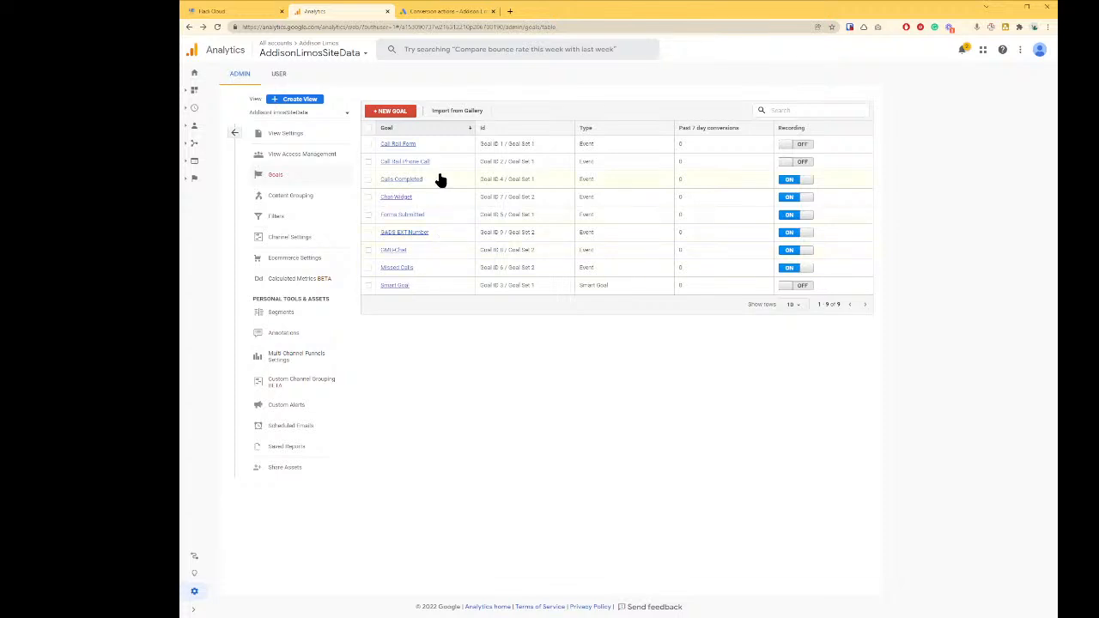
pyautogui.click(390, 110)
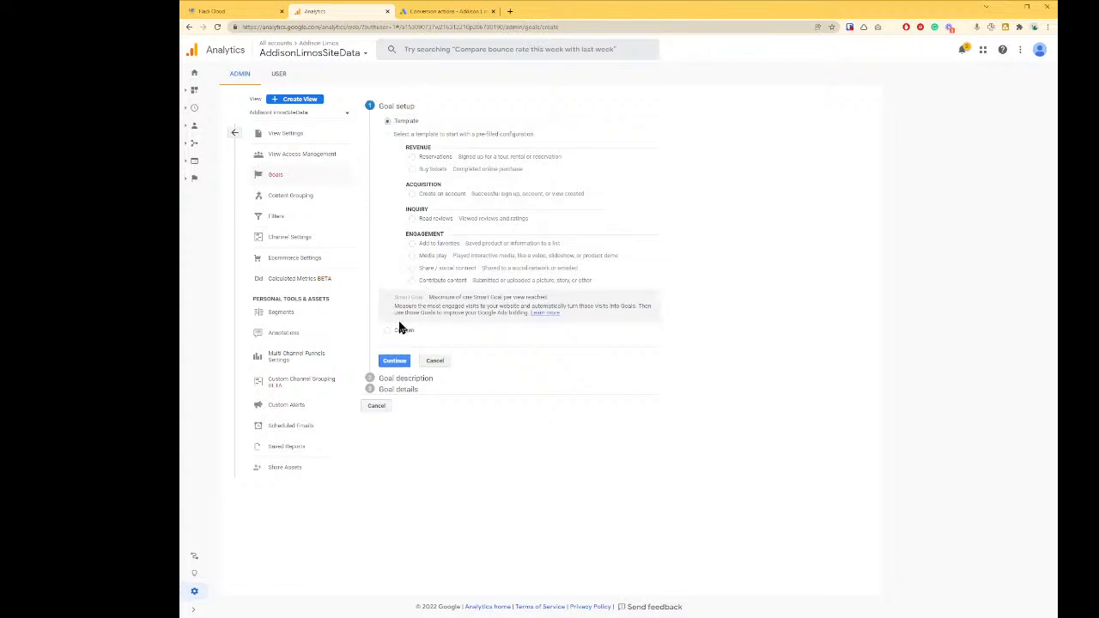
pyautogui.click(388, 331)
pyautogui.click(394, 360)
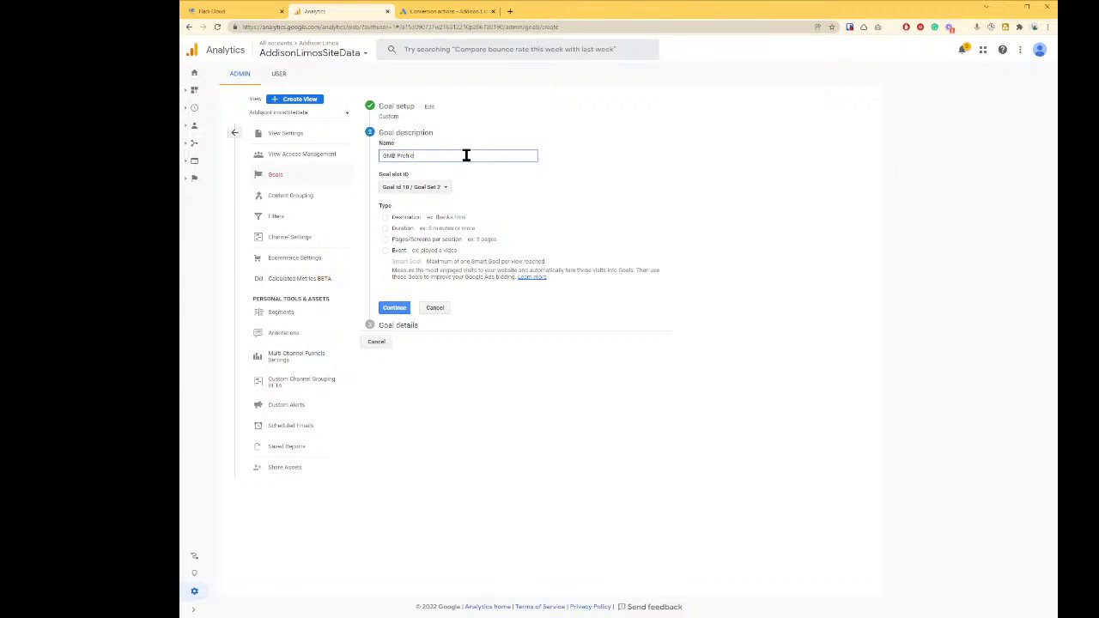
pyautogui.click(385, 250)
pyautogui.click(394, 307)
# Step: Set the GMB Profile goal's event category to Calls and its action to Called
pyautogui.click(491, 210)
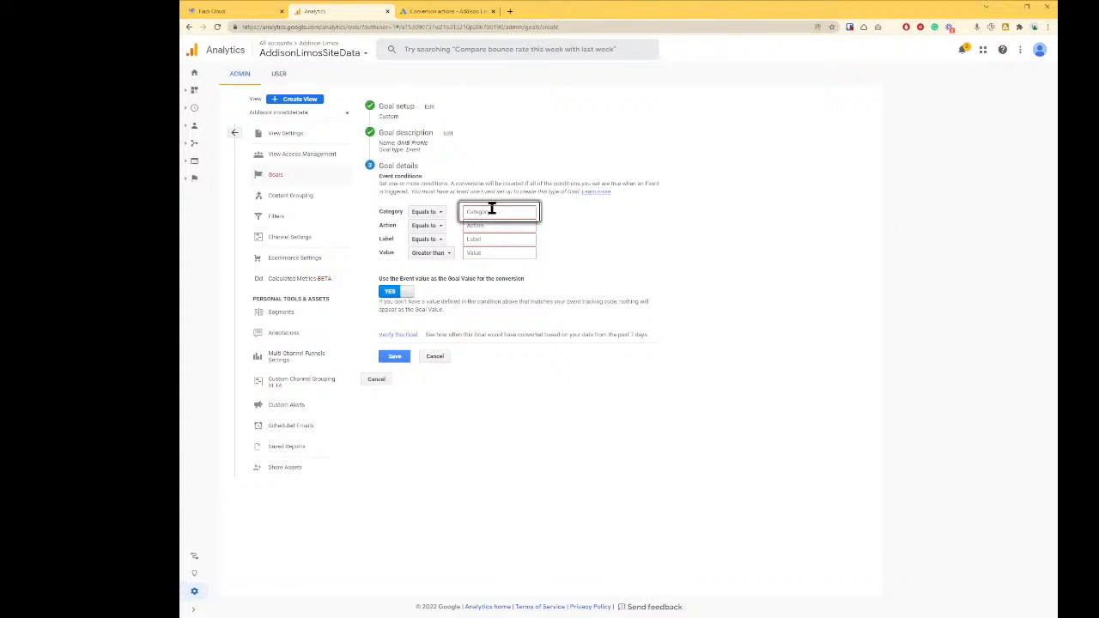
pyautogui.write('Calls')
pyautogui.press('Tab')
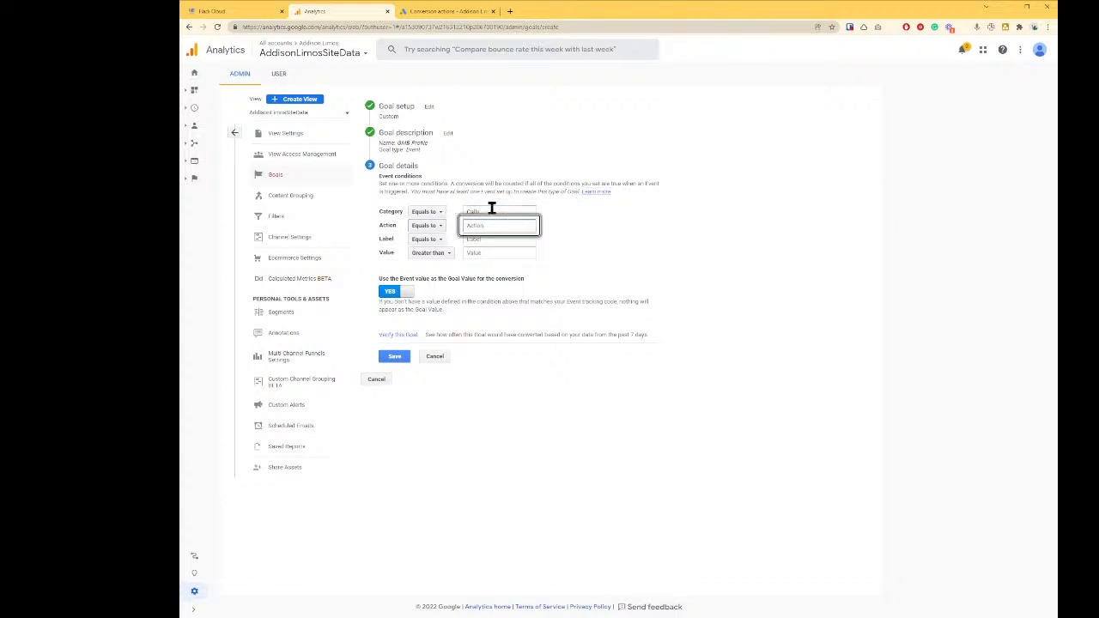
pyautogui.write('Called')
pyautogui.press('Tab')
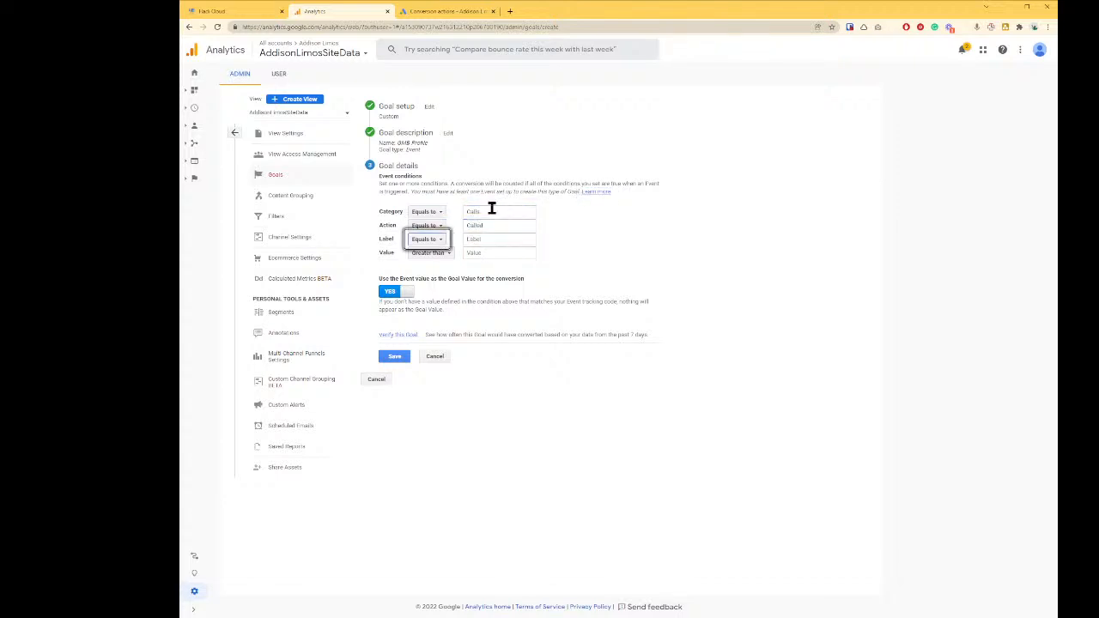
pyautogui.write('GADS-EXT')
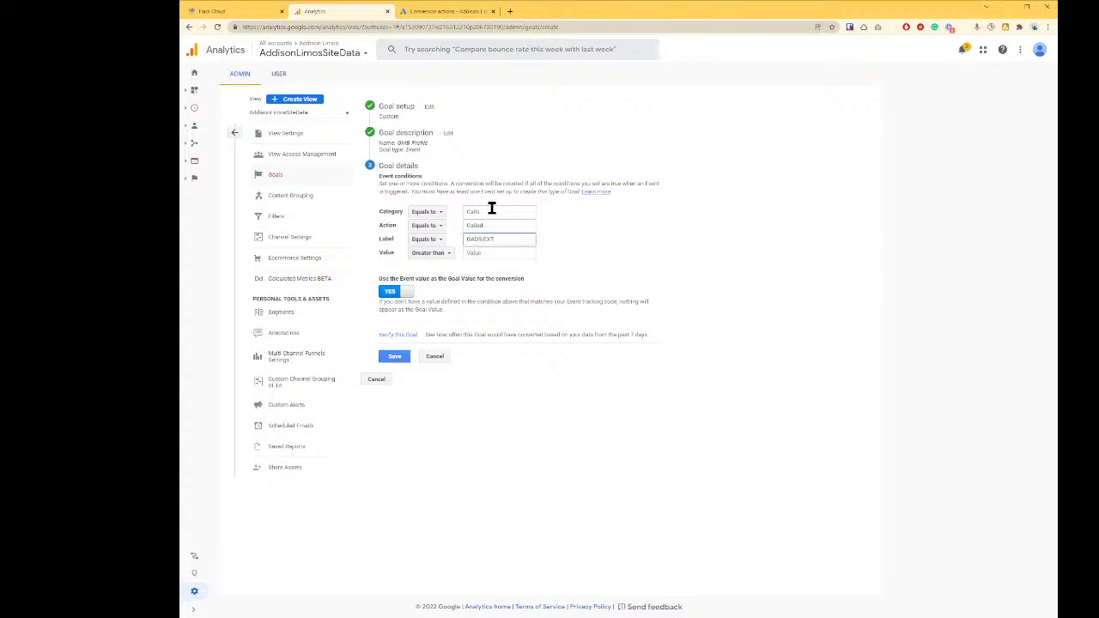
pyautogui.hotkey('ctrl', 'a')
pyautogui.press('BackSpace')
# Step: Copy the event label GMB-Profile from the workflow's Google Analytics action into the goal's label condition and save the goal
pyautogui.hotkey('ctrl', 'shift', 'Tab')
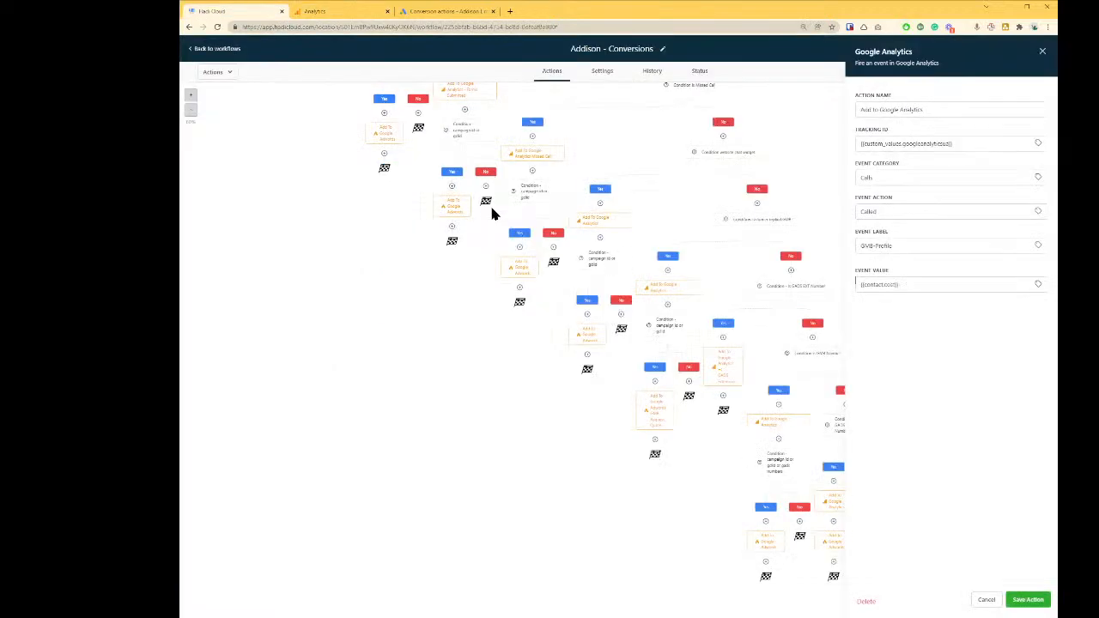
pyautogui.click(949, 243)
pyautogui.hotkey('ctrl', 'a')
pyautogui.hotkey('ctrl', 'c')
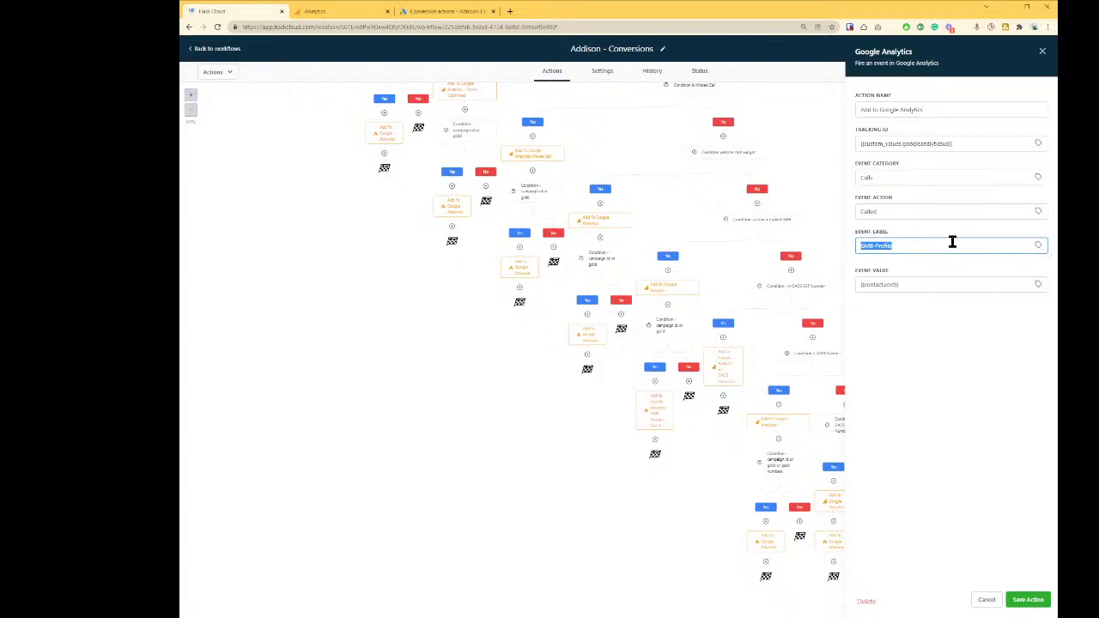
pyautogui.hotkey('ctrl', 'Tab')
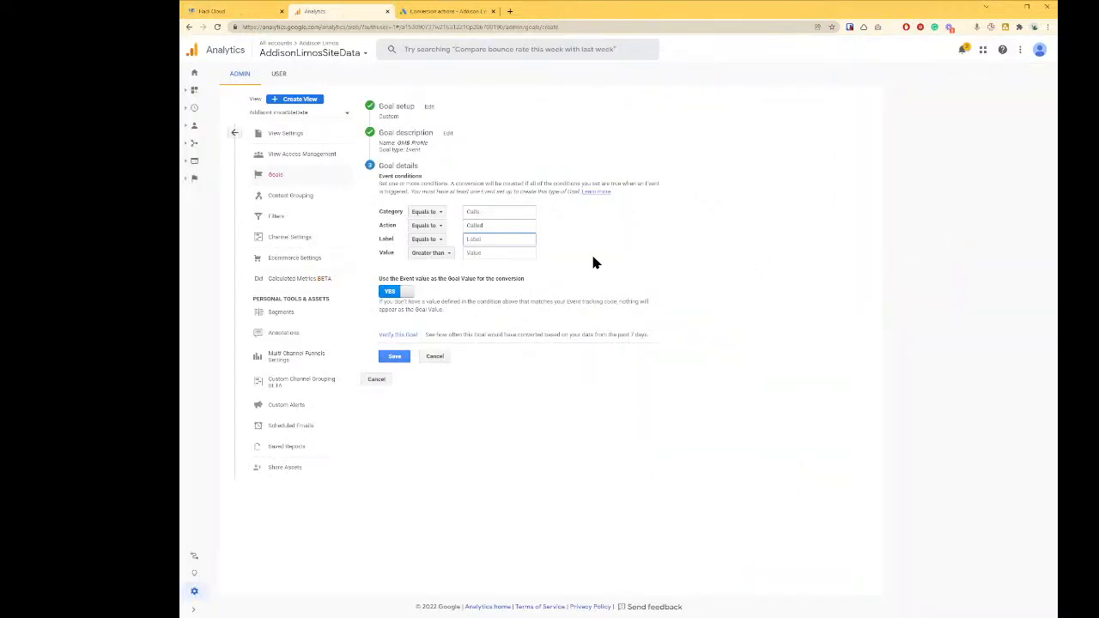
pyautogui.hotkey('ctrl', 'v')
pyautogui.click(510, 211)
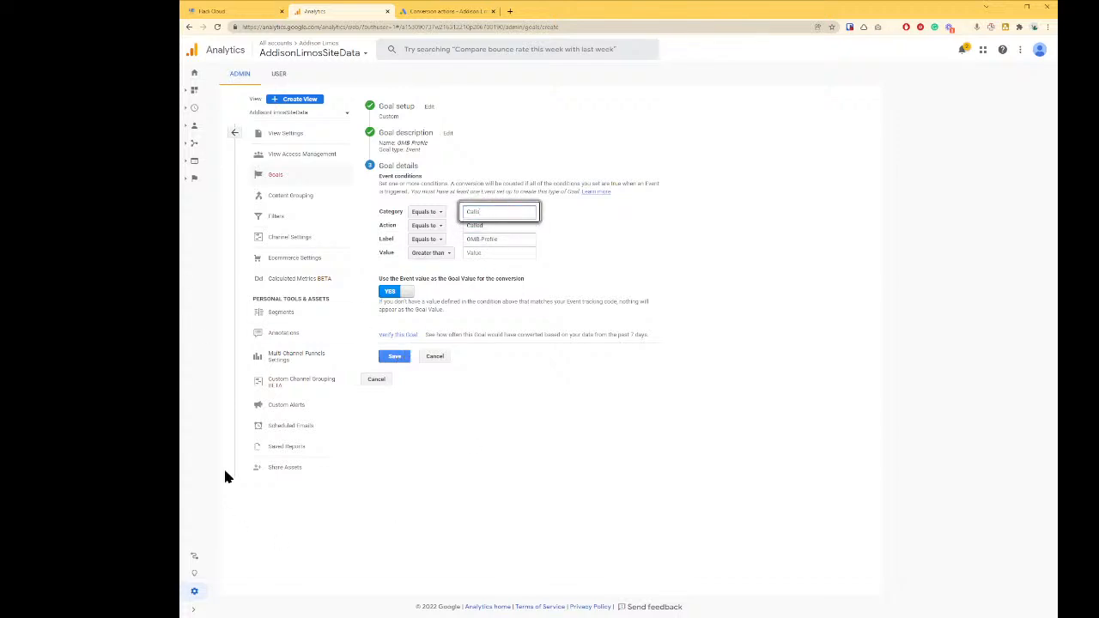
pyautogui.click(394, 356)
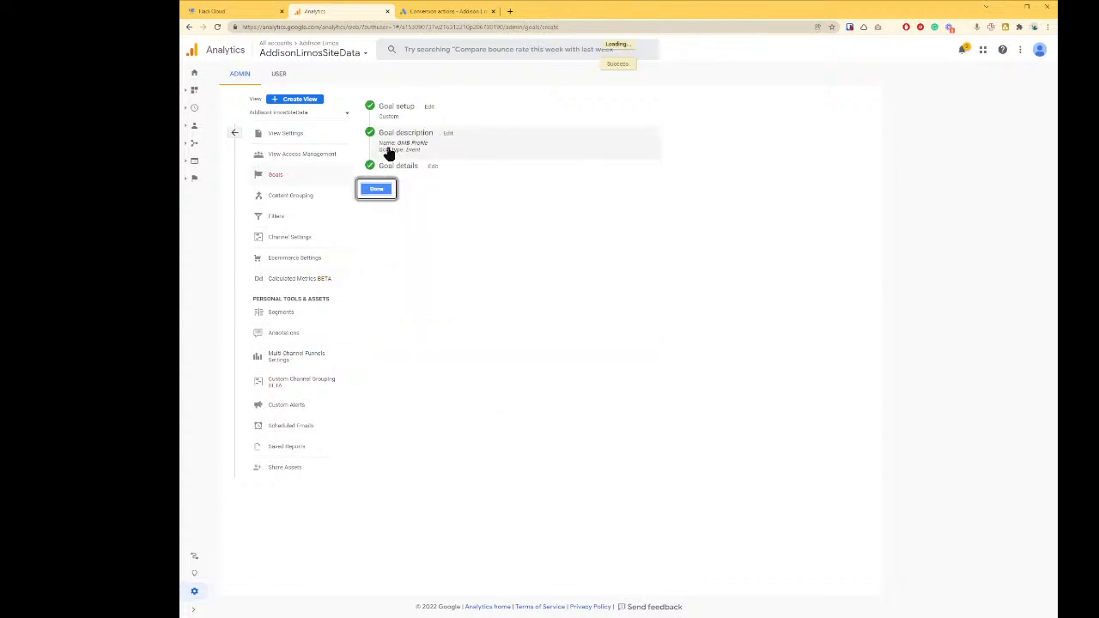
pyautogui.click(376, 188)
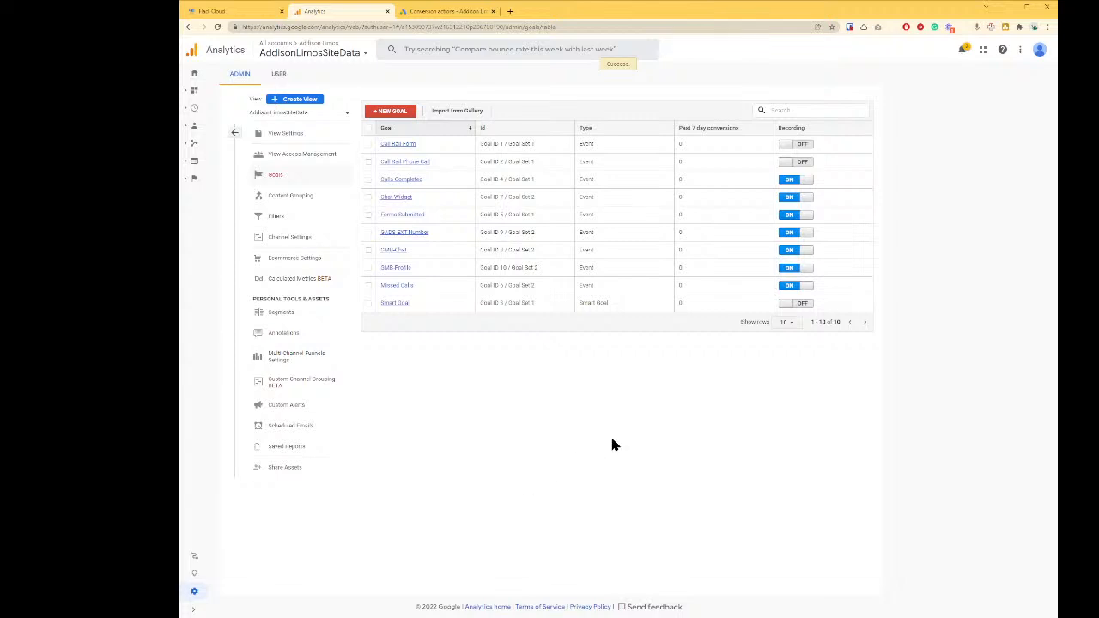
# Step: Return to the Addison - Conversions workflow and save the Google Analytics action and the workflow
pyautogui.click(446, 11)
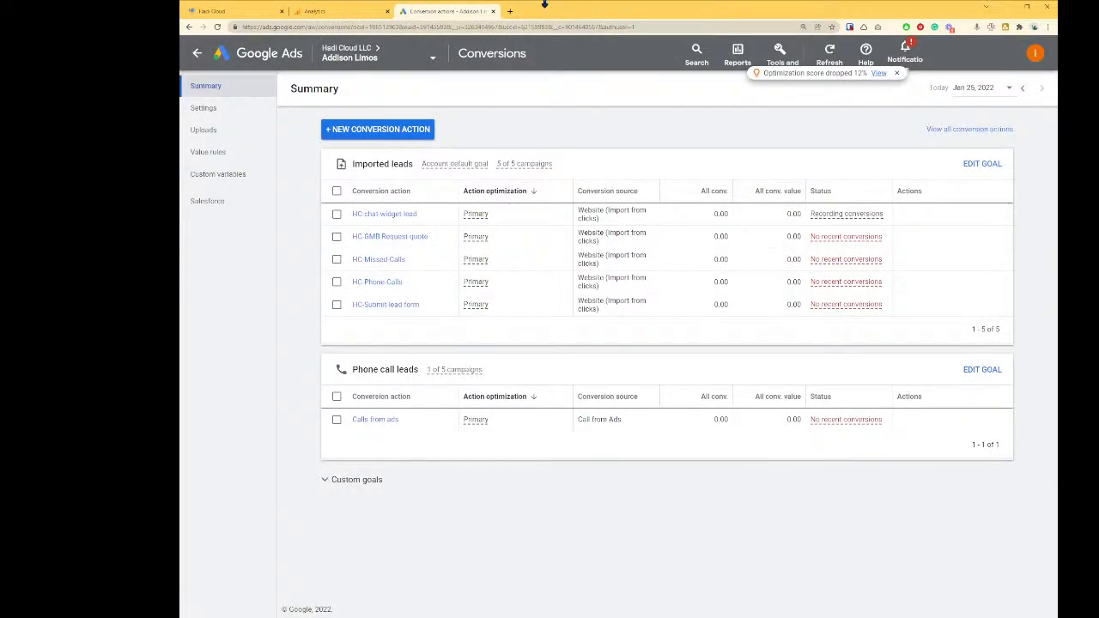
pyautogui.click(261, 10)
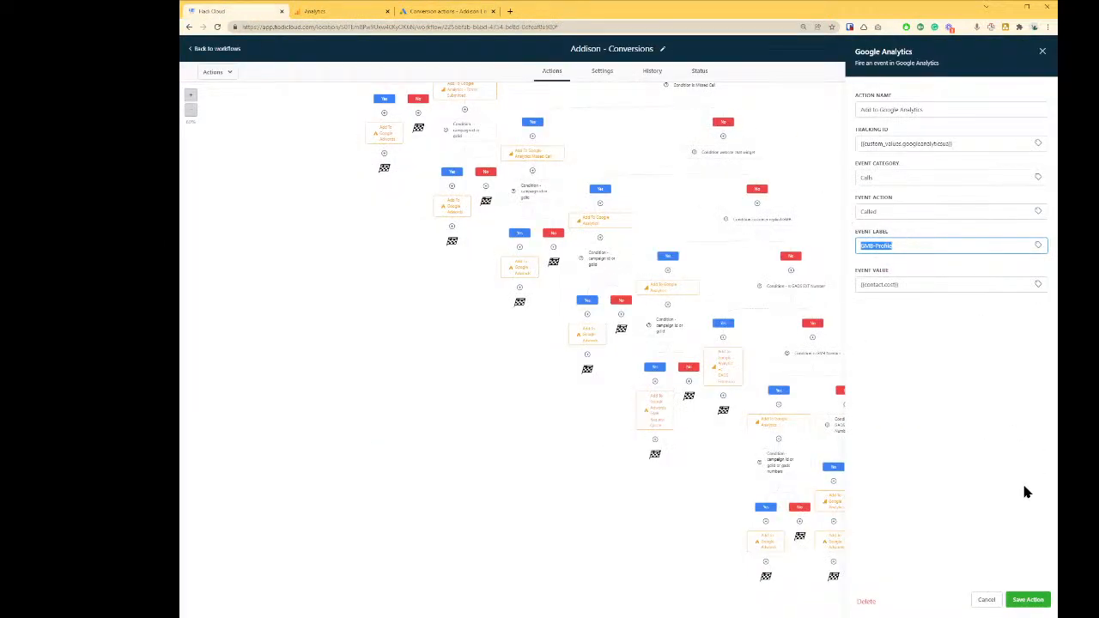
pyautogui.click(1027, 599)
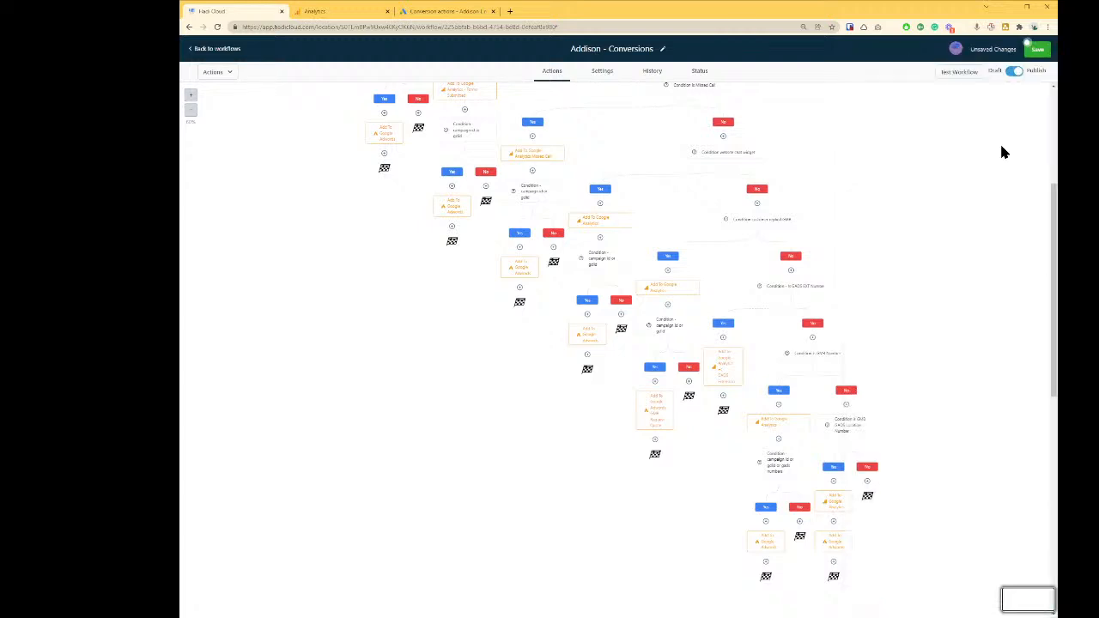
pyautogui.click(1037, 49)
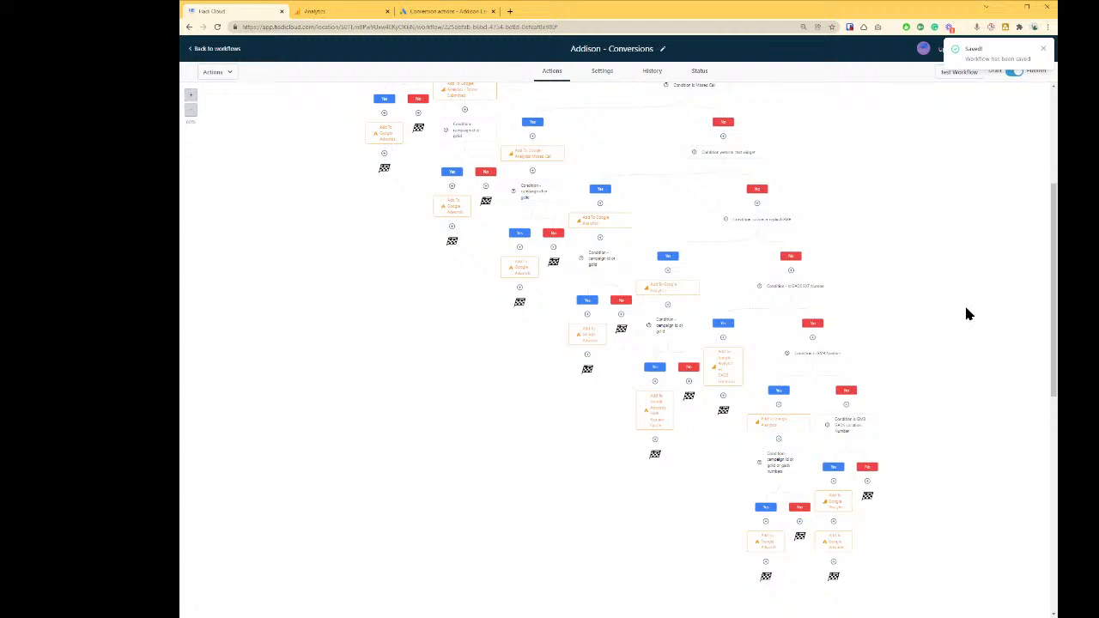
# Step: Try to delete the campaign id or gclid or gads numbers condition under the GMB Number branch, and reload the workflow
pyautogui.scroll(-3, 966, 313)
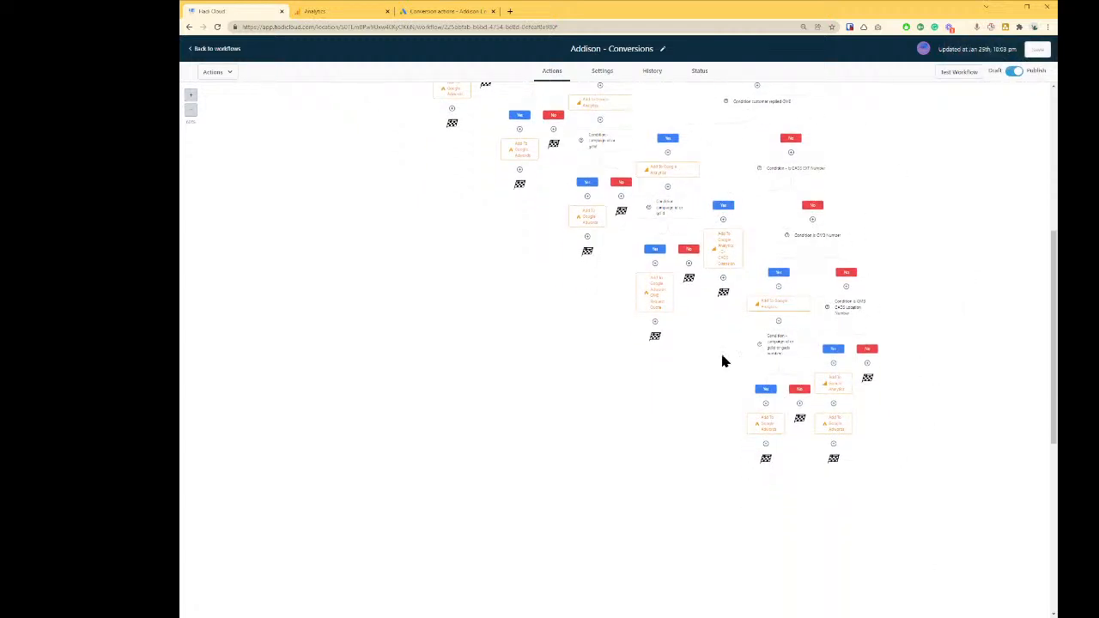
pyautogui.click(777, 346)
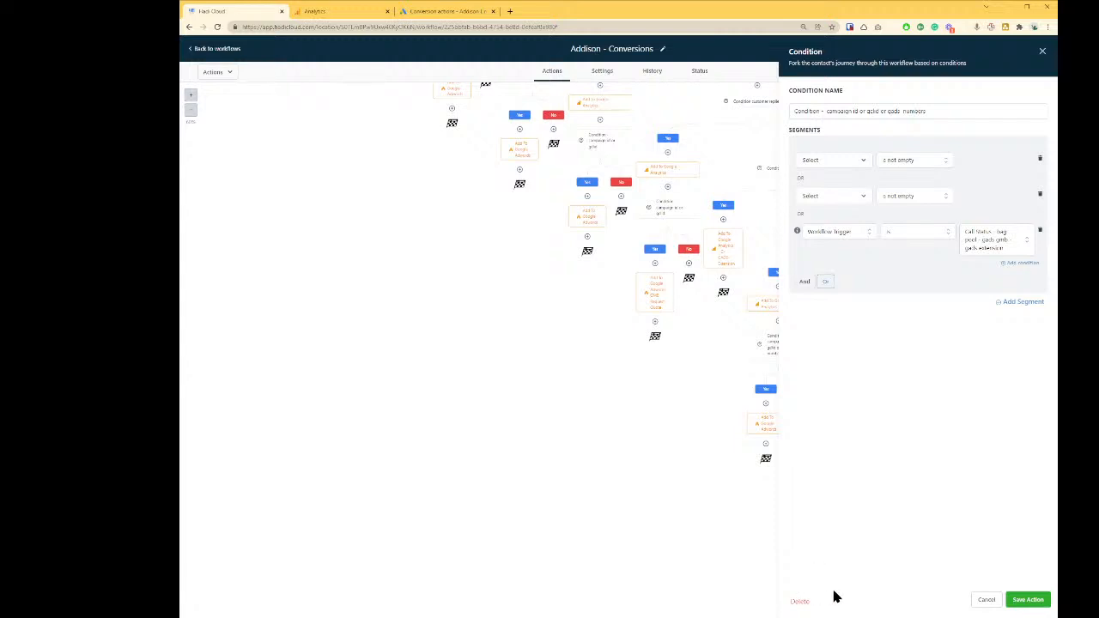
pyautogui.click(798, 600)
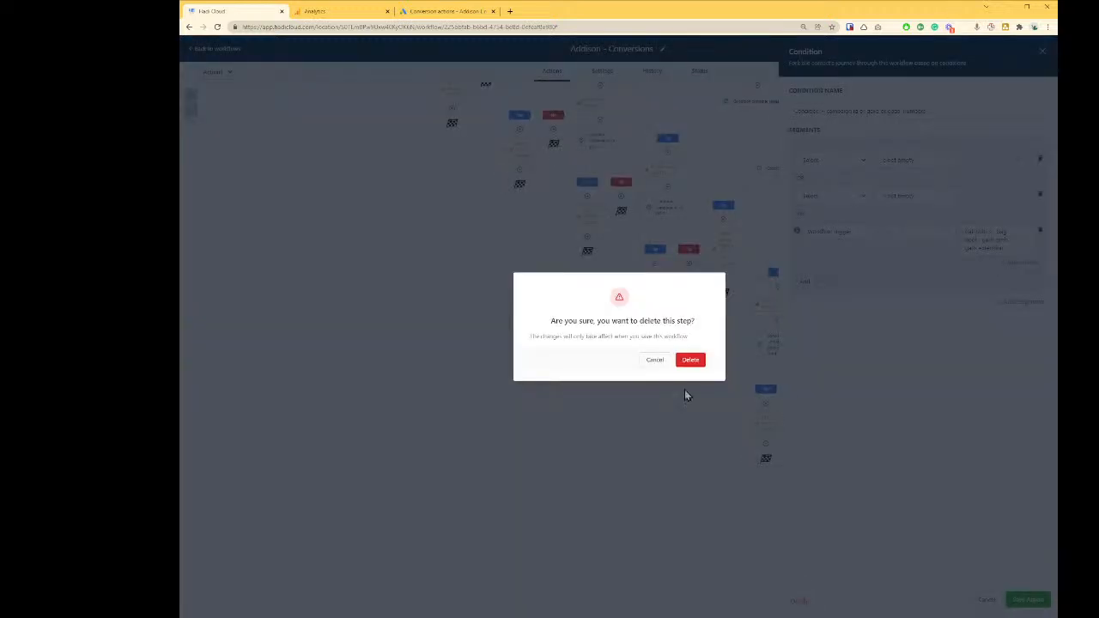
pyautogui.click(691, 360)
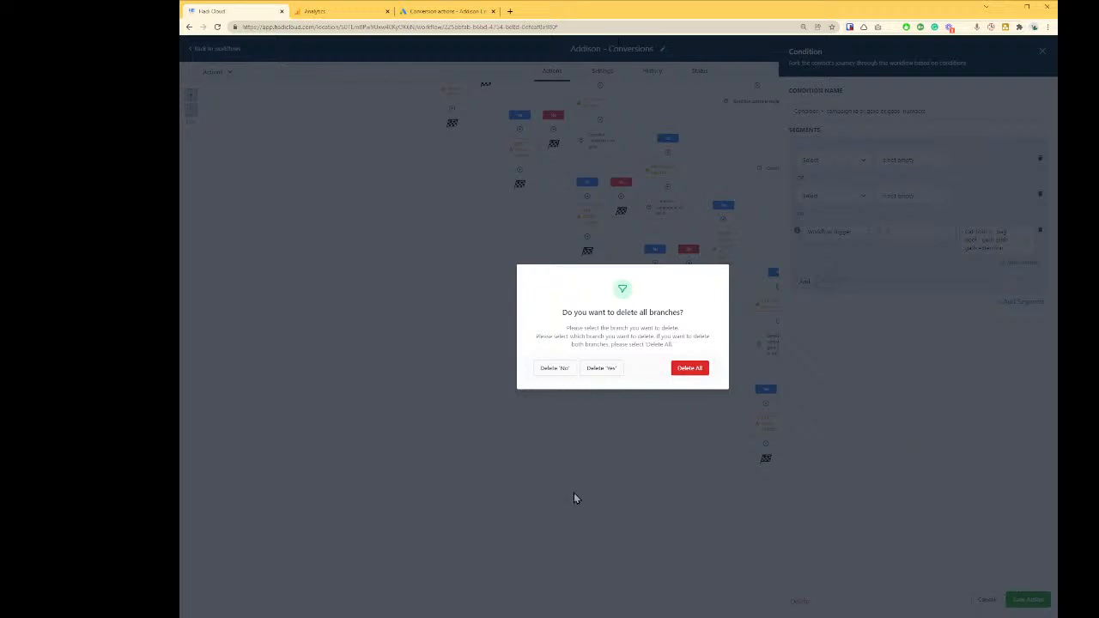
pyautogui.hotkey('ctrl', 'e')
pyautogui.hotkey('ctrl', 'r')
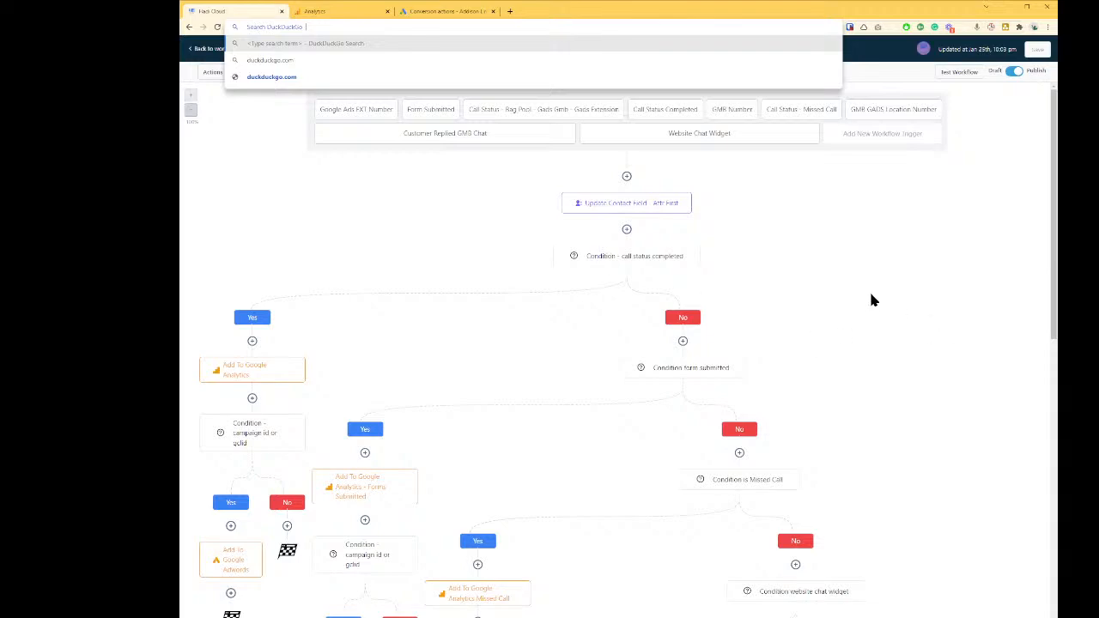
# Step: Delete the campaign id or gclid or gads numbers condition under the GMB Number branch with all its branches and save the workflow
pyautogui.scroll(-10, 872, 299)
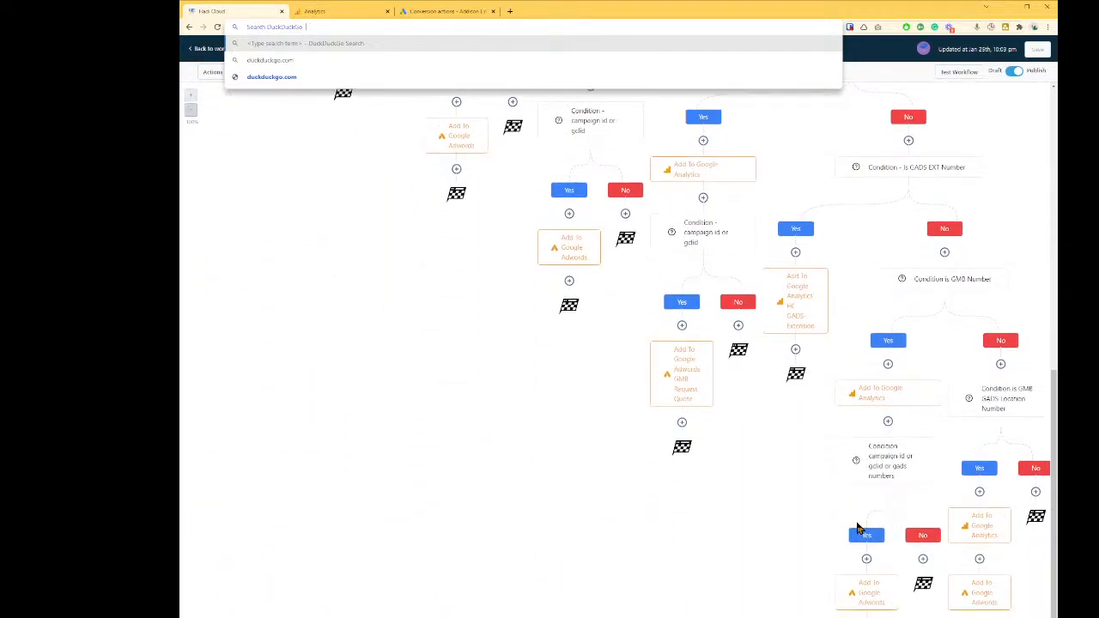
pyautogui.scroll(-1, 859, 530)
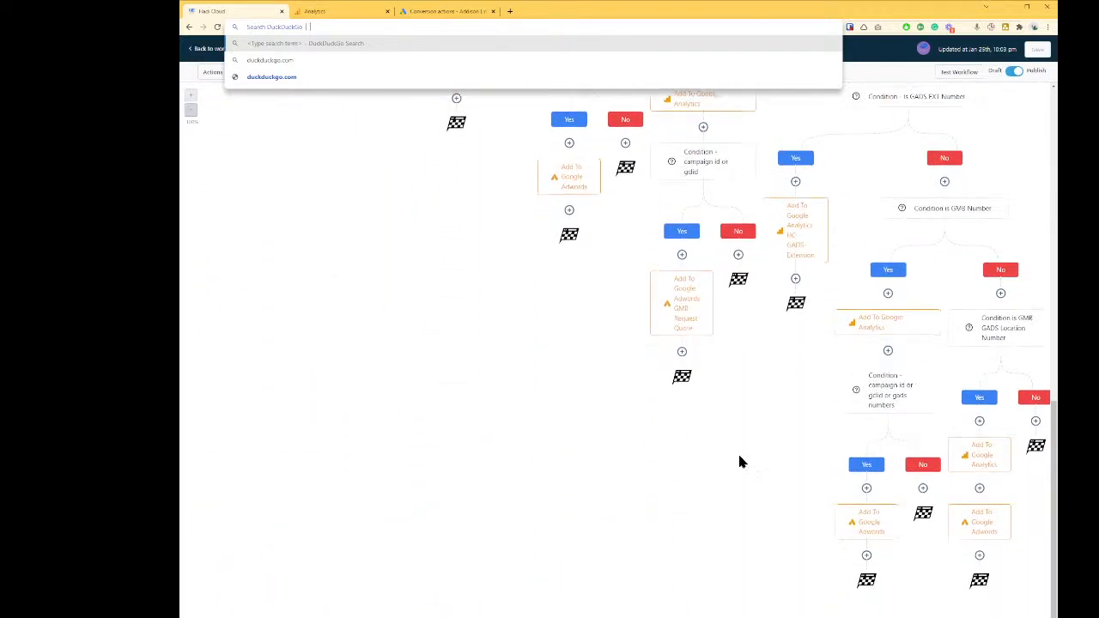
pyautogui.click(912, 391)
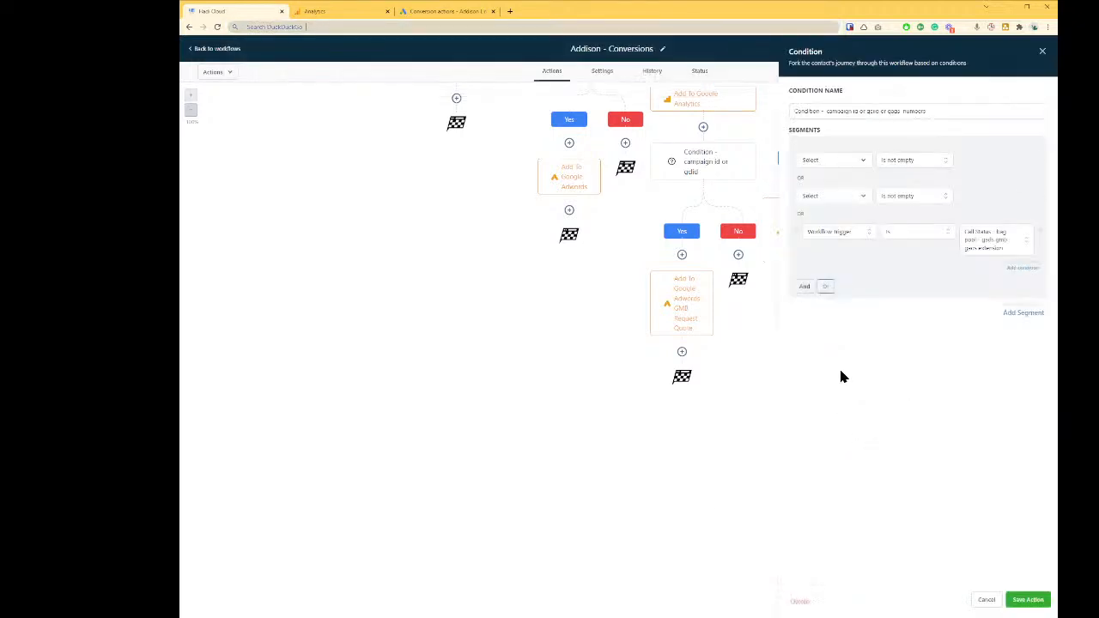
pyautogui.click(797, 601)
pyautogui.click(680, 365)
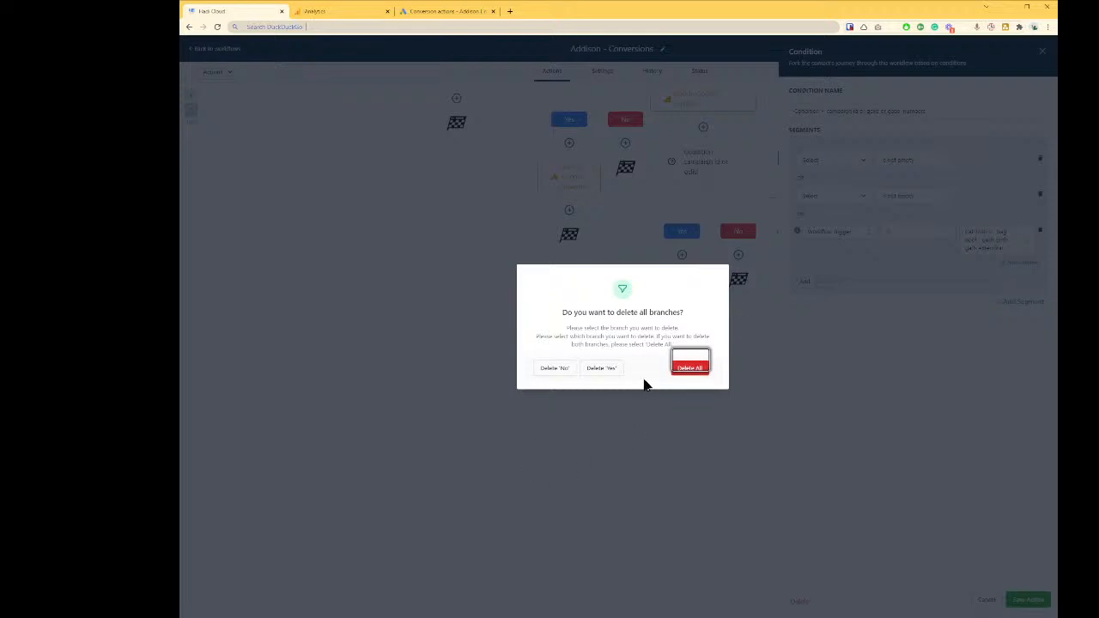
pyautogui.click(700, 369)
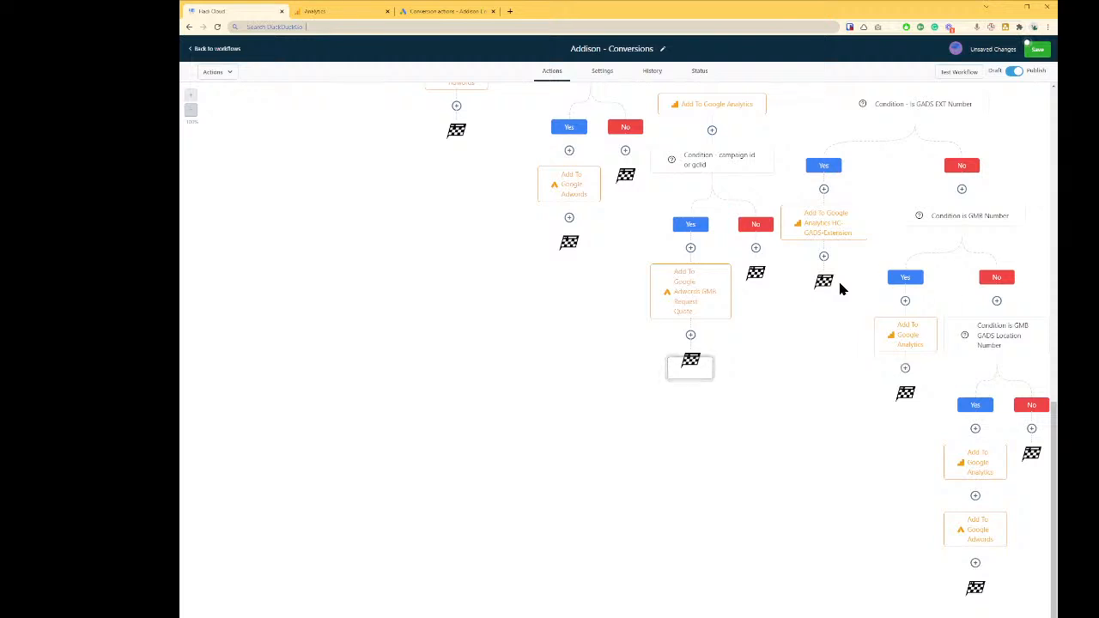
pyautogui.click(1044, 51)
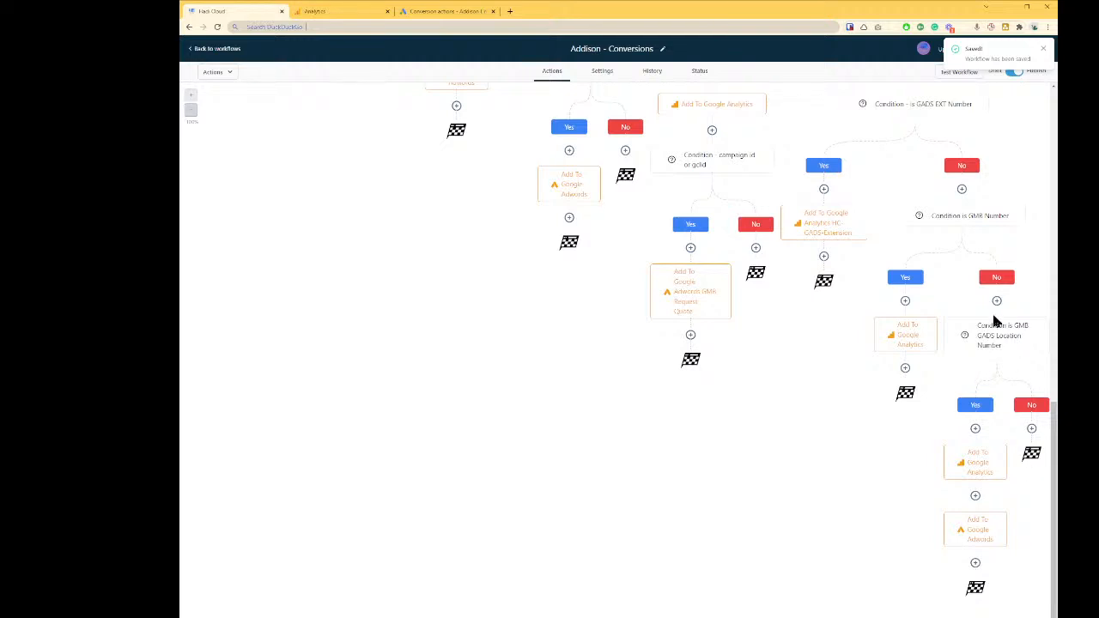
# Step: Set the In Phone Number filter of the GMB GADS Location Number trigger to Addison - GADS - GMB Location Extension; save the trigger and workflow
pyautogui.moveTo(1054, 481); pyautogui.dragTo(1032, 108)
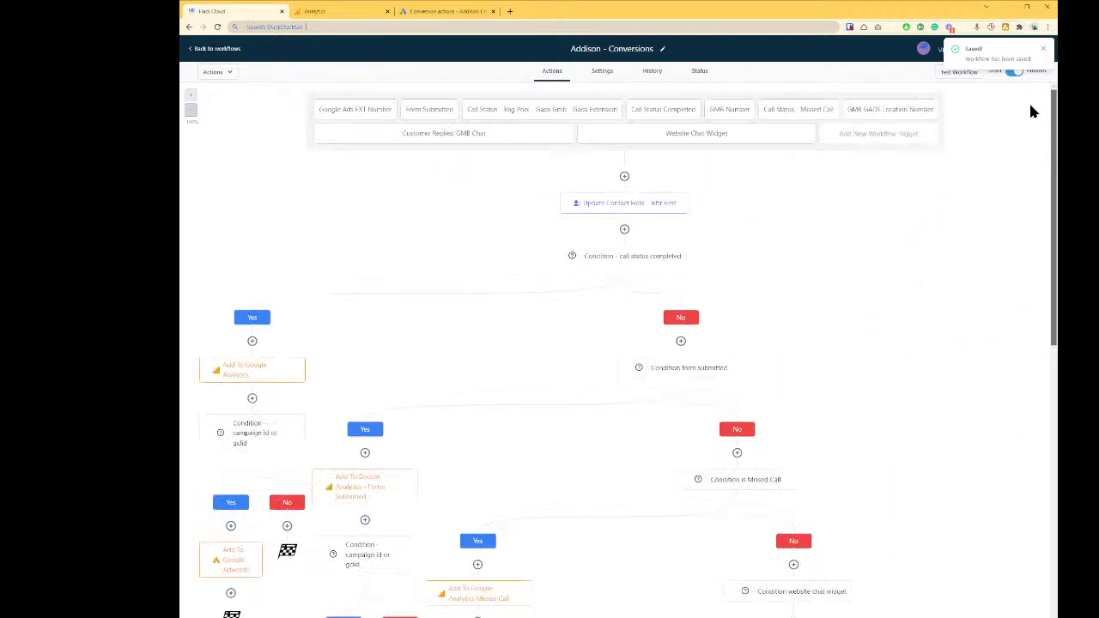
pyautogui.click(902, 112)
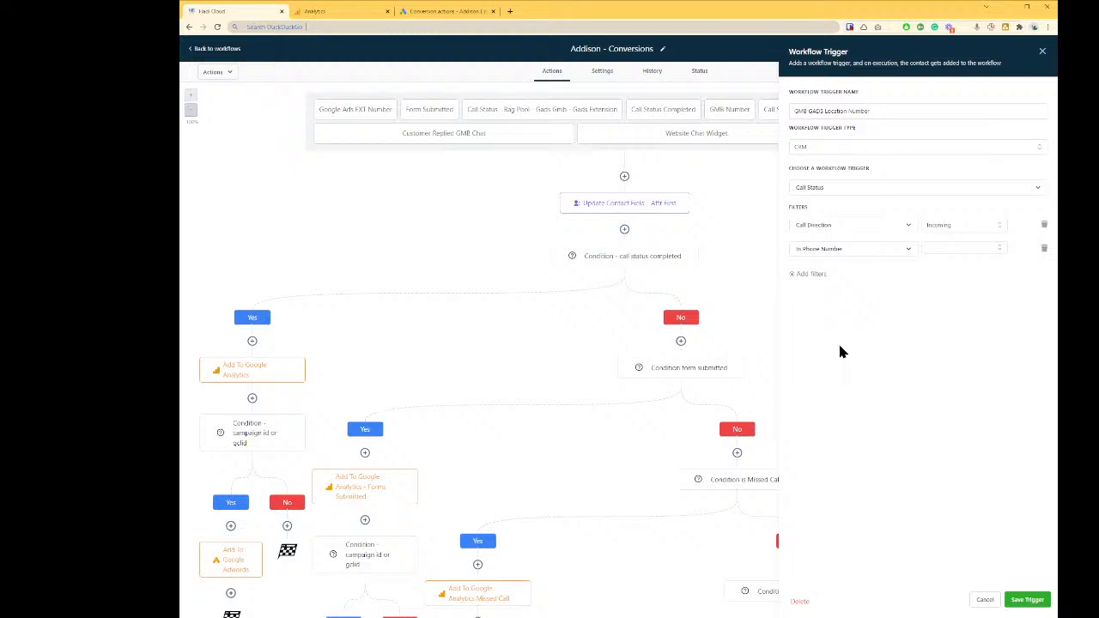
pyautogui.click(955, 253)
pyautogui.scroll(-3, 983, 312)
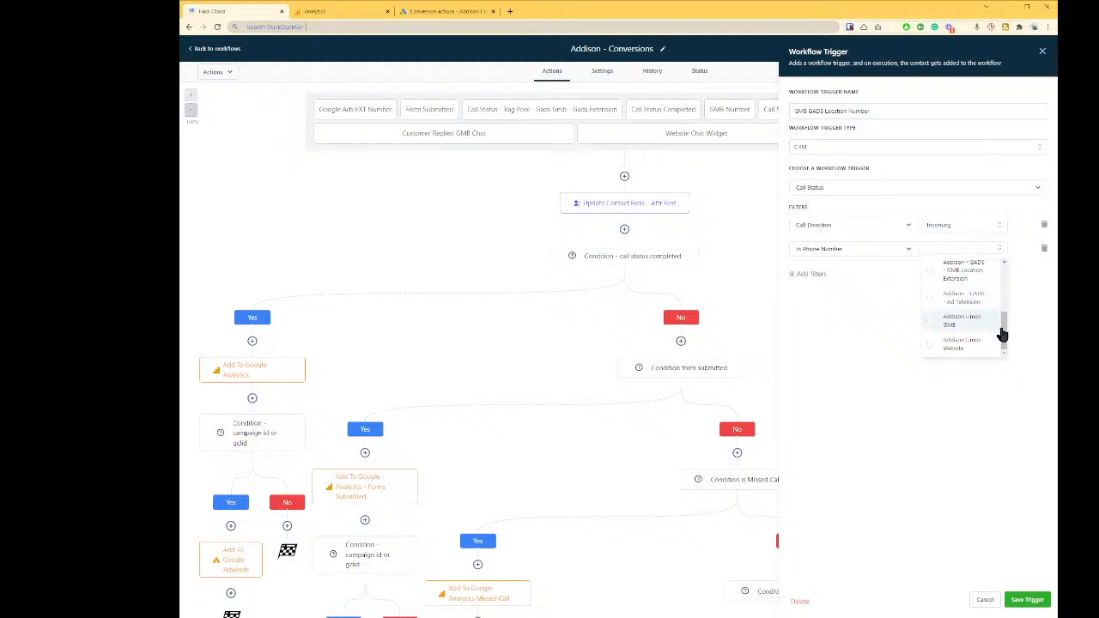
pyautogui.click(967, 280)
pyautogui.click(950, 482)
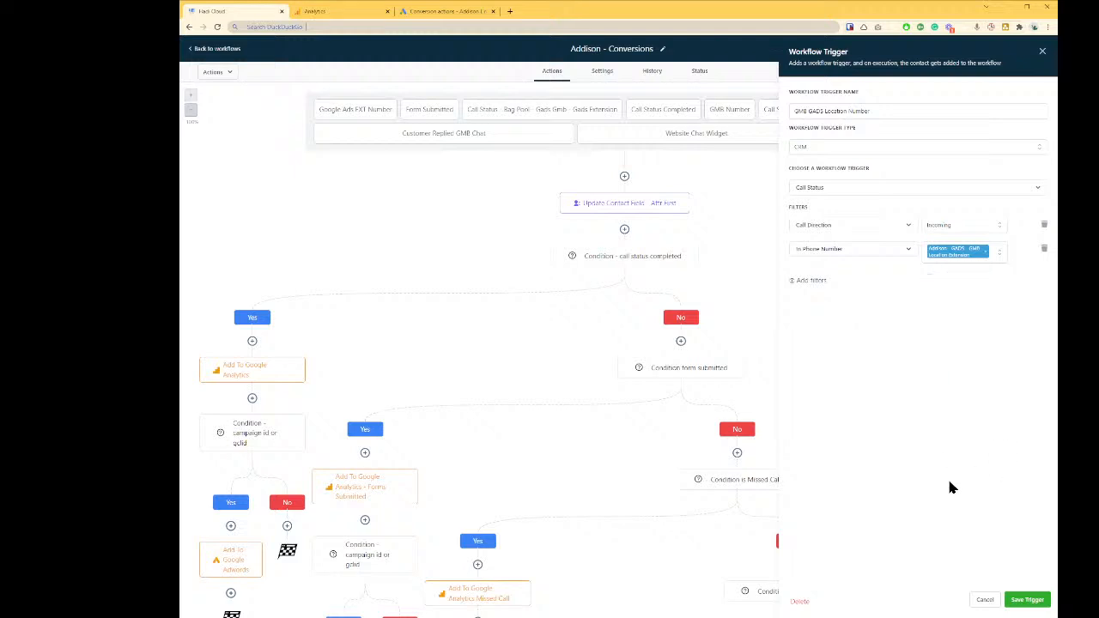
pyautogui.click(1021, 599)
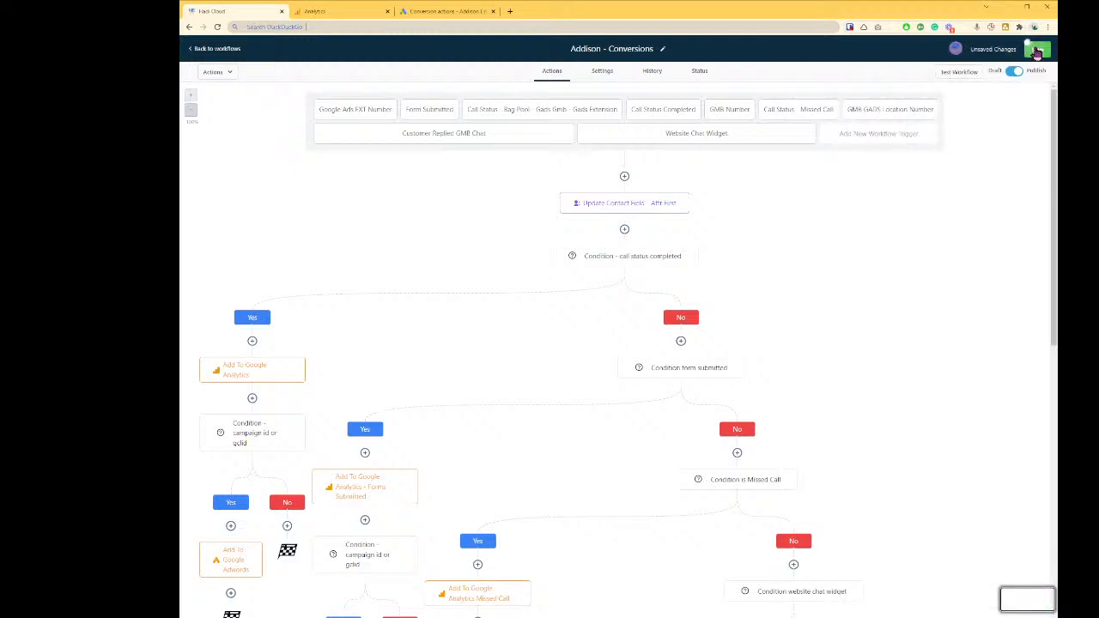
# Step: Open the Google Analytics action under the GMB GADS Location Number condition and set its event category to Calls
pyautogui.scroll(-10, 850, 386)
pyautogui.scroll(-3, 869, 484)
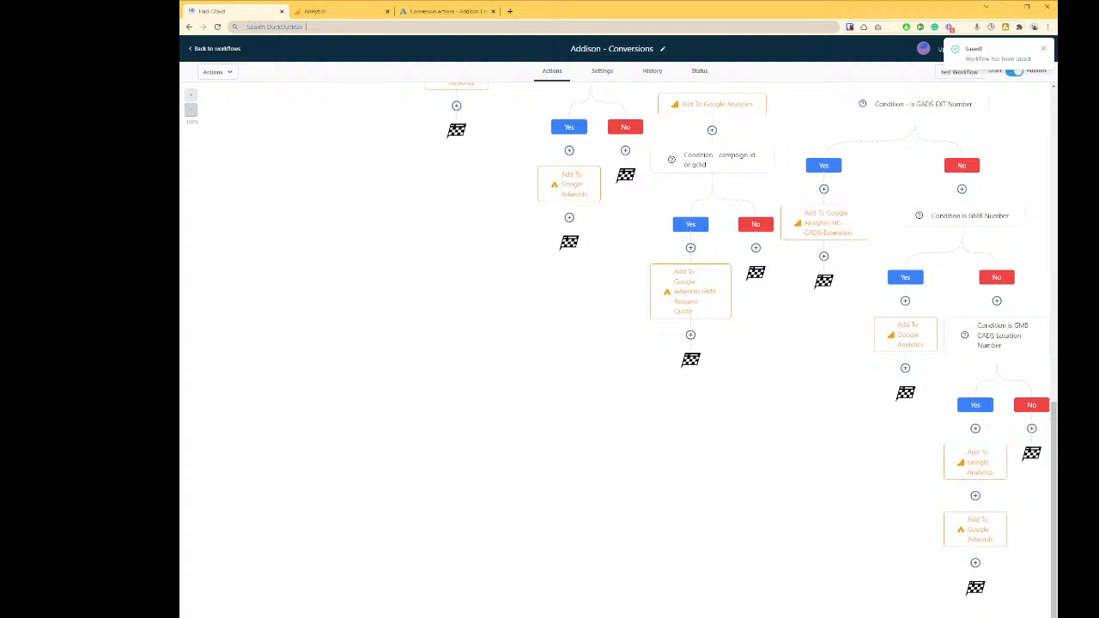
pyautogui.click(986, 466)
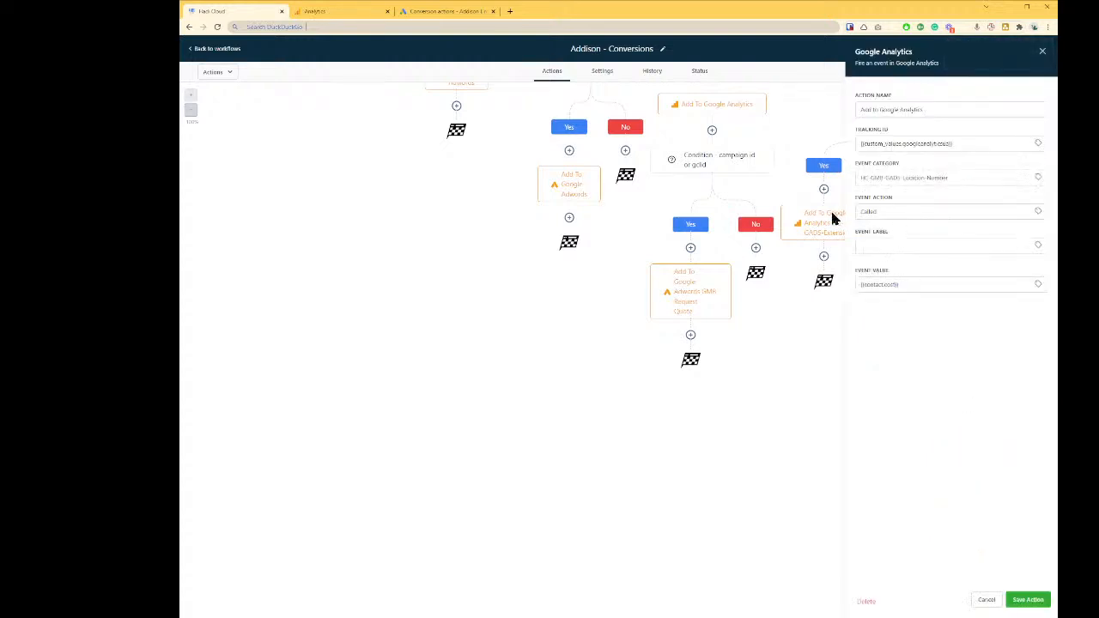
pyautogui.click(887, 246)
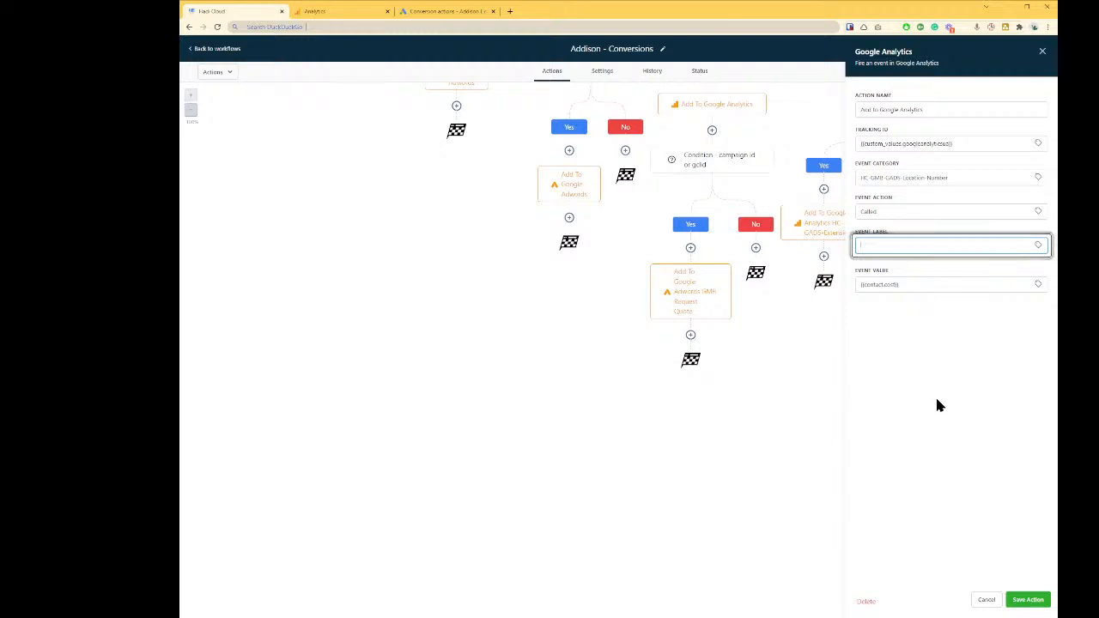
pyautogui.moveTo(959, 177); pyautogui.dragTo(801, 172)
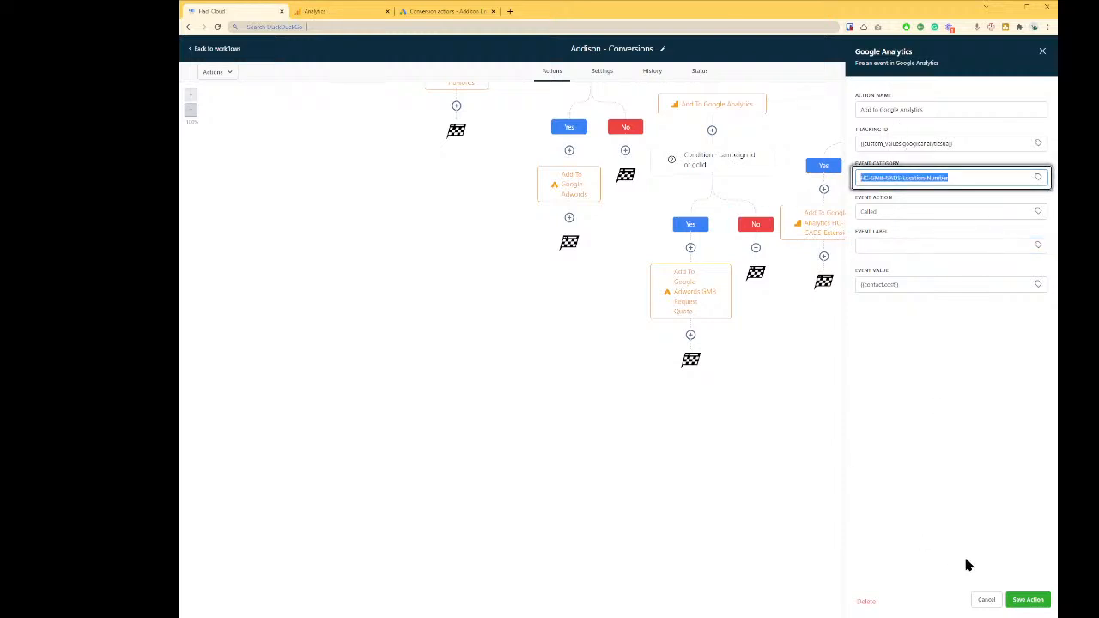
pyautogui.write('{')
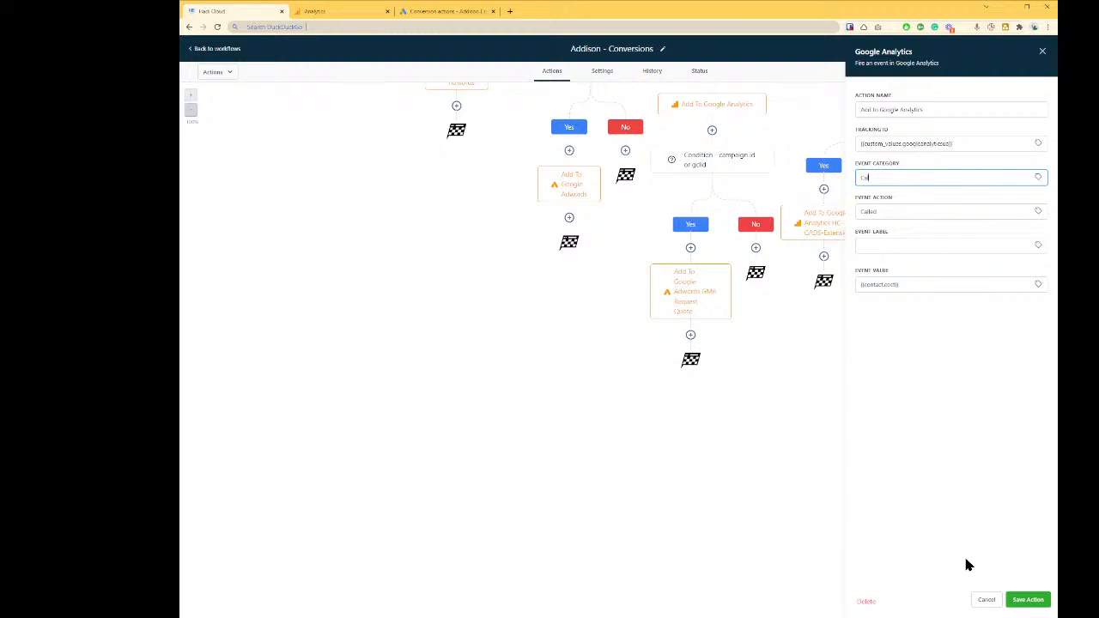
pyautogui.write('alls')
pyautogui.press('Tab')
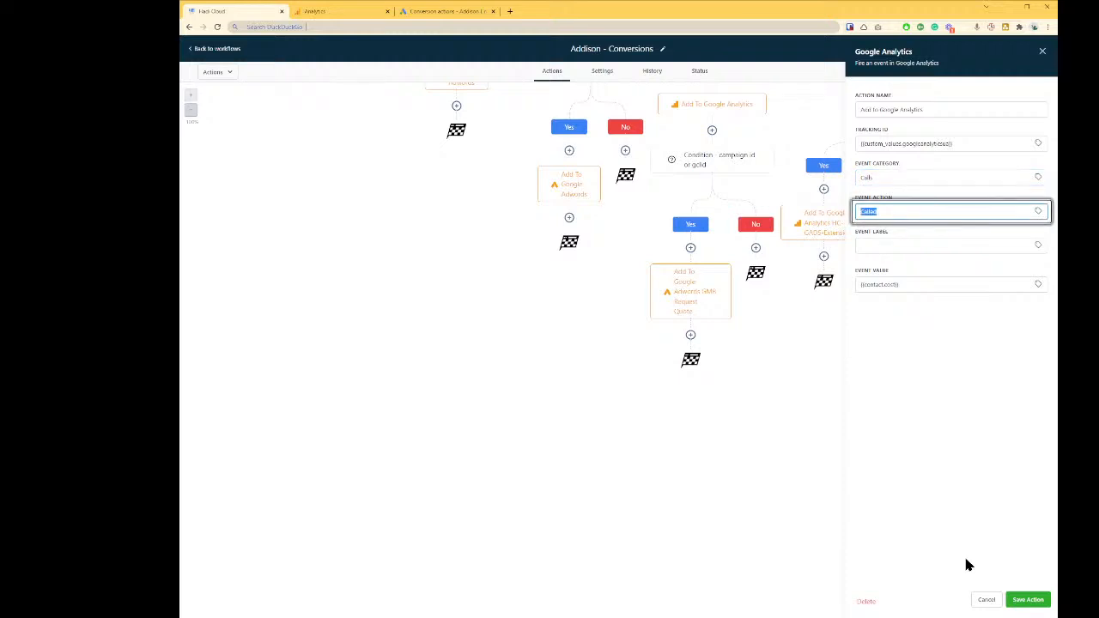
# Step: Set the event label of this Google Analytics action to GADS-GMB-Calls
pyautogui.click(934, 245)
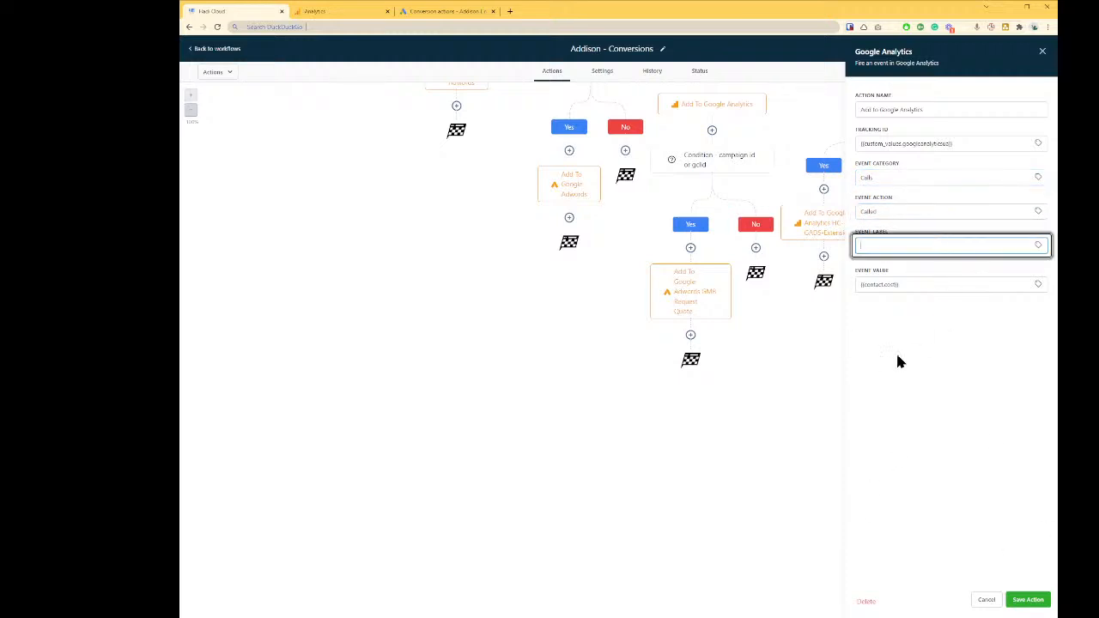
pyautogui.write('Gve')
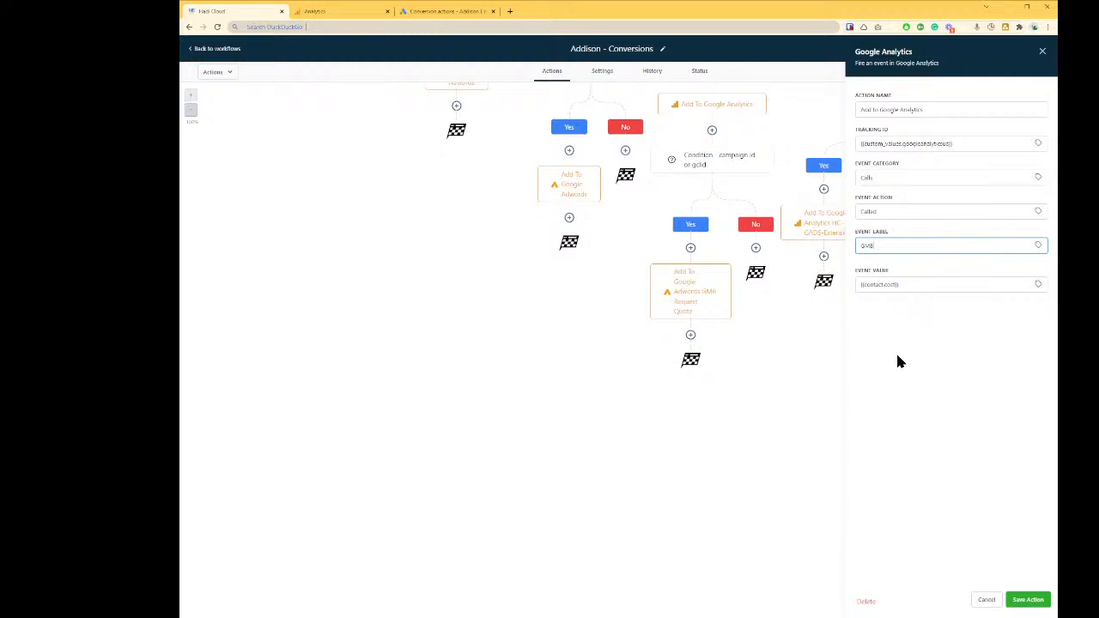
pyautogui.press('BackSpace')
pyautogui.press('BackSpace')
pyautogui.press('BackSpace')
pyautogui.press('BackSpace')
pyautogui.write('GADS-GMB')
pyautogui.hotkey('ctrl', 'a')
pyautogui.click(914, 335)
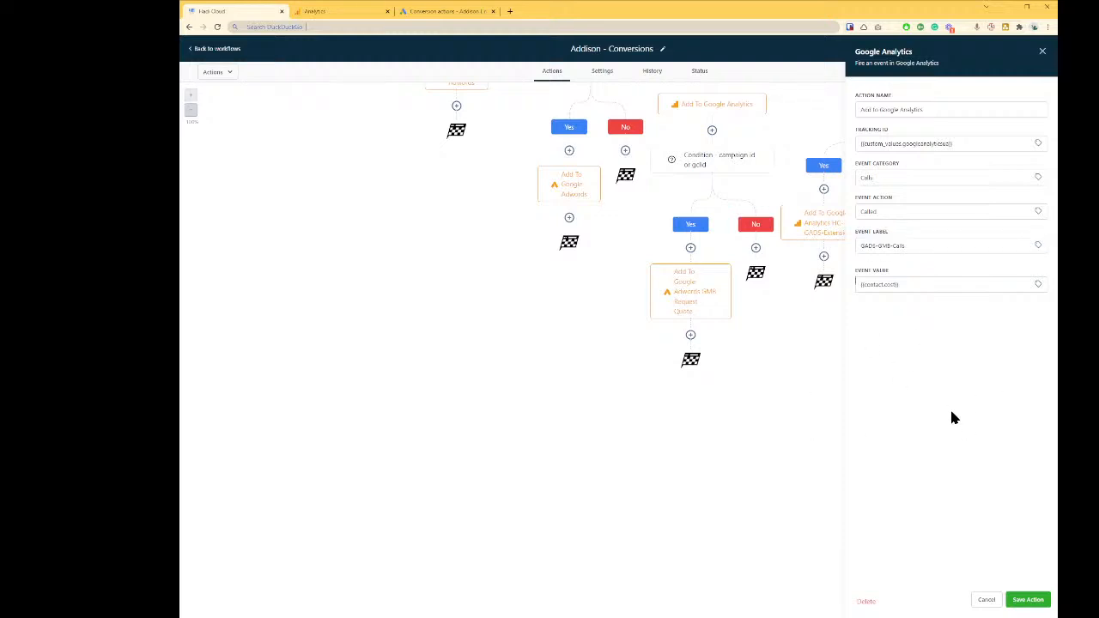
# Step: Switch to Google Analytics and start a new custom goal named GADS GMB with the Event type
pyautogui.hotkey('ctrl', 'Tab')
pyautogui.click(382, 114)
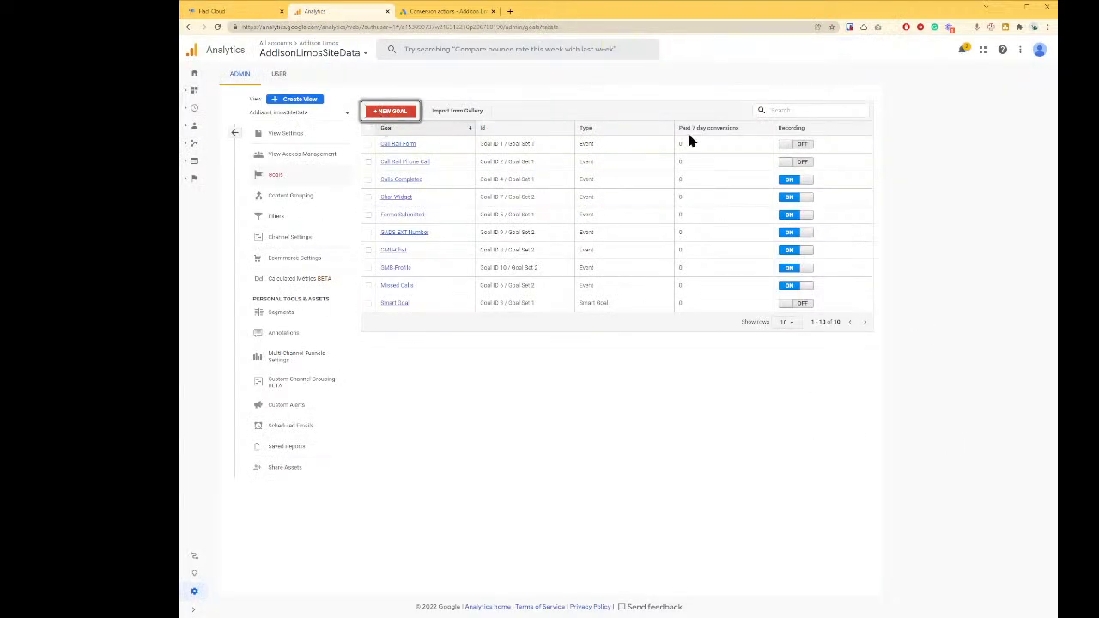
pyautogui.click(402, 333)
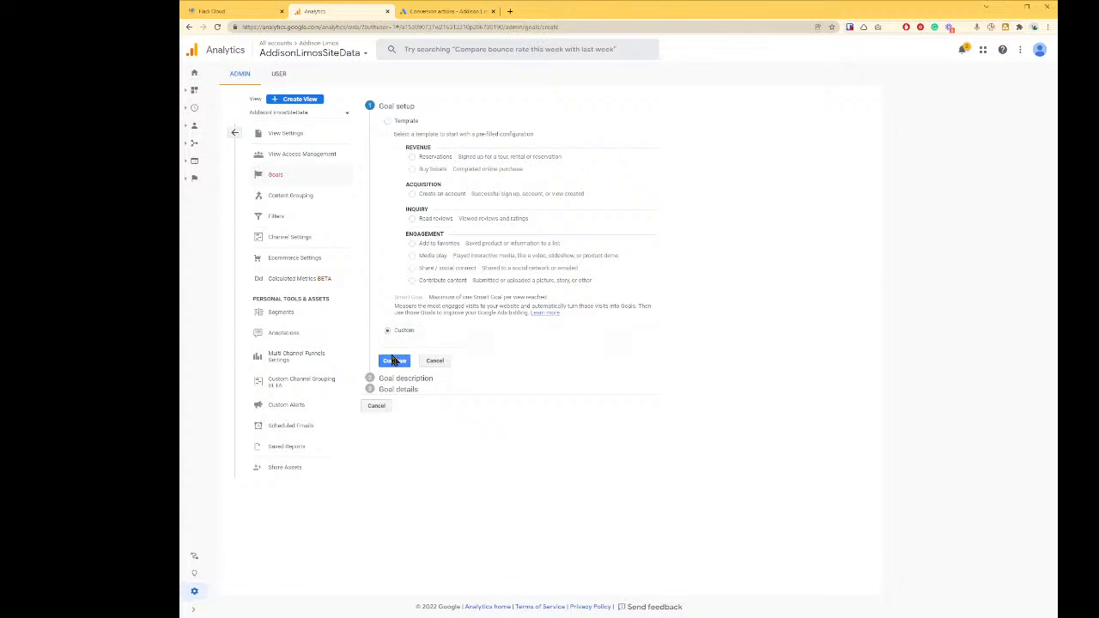
pyautogui.click(394, 360)
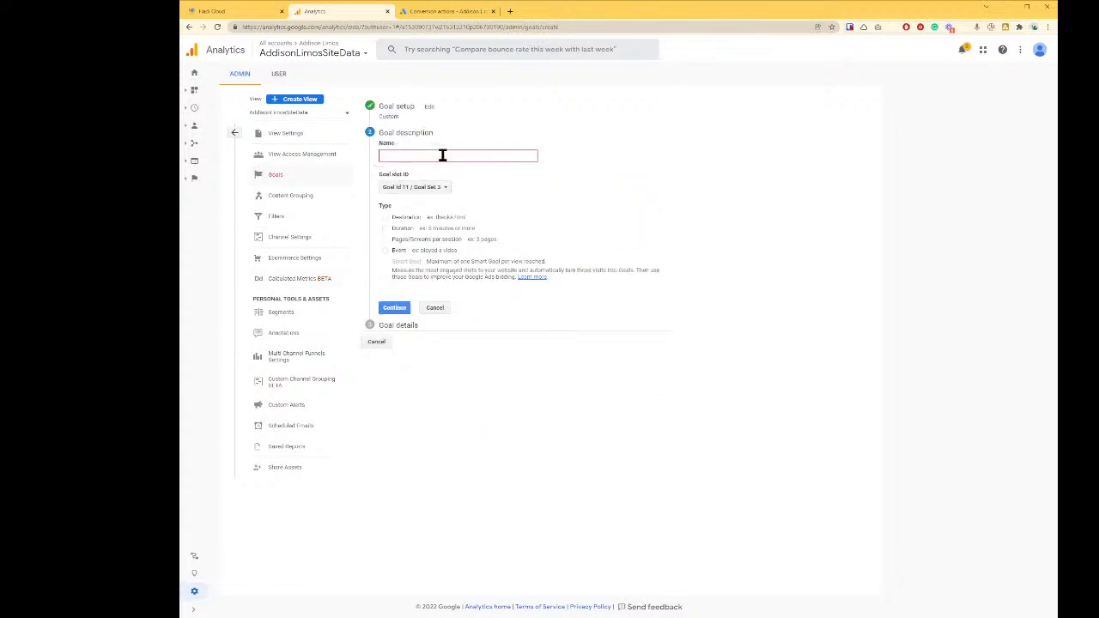
pyautogui.write('GADS GMB Calls')
pyautogui.click(387, 250)
pyautogui.click(400, 309)
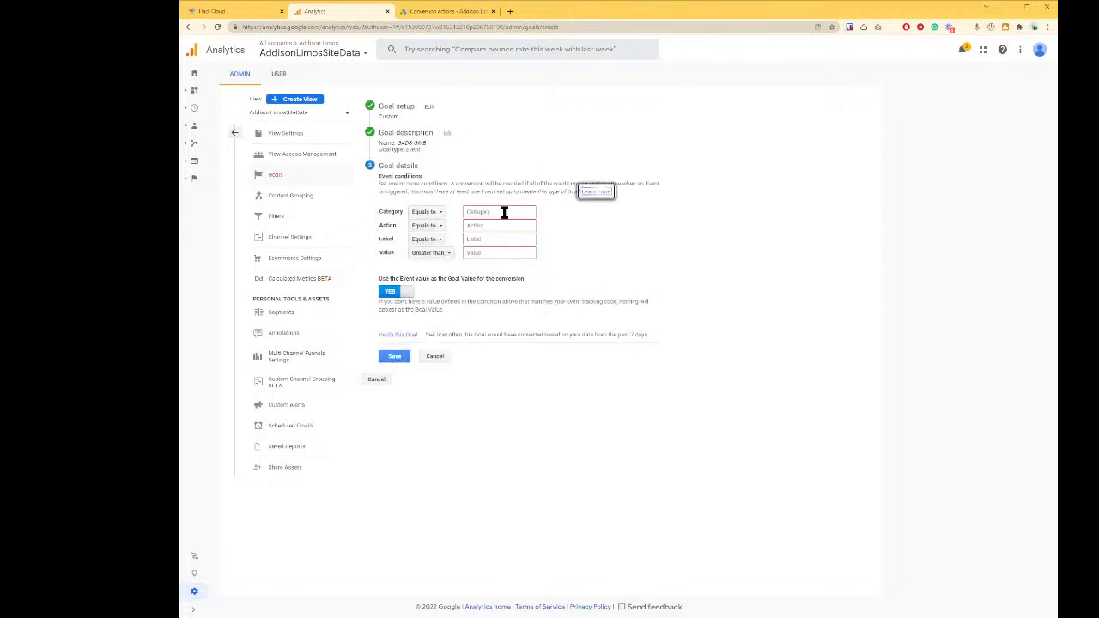
# Step: Set the goal's event conditions to category Calls, action Called and label GADS-GMB-Calls, and save the goal
pyautogui.write('Calls')
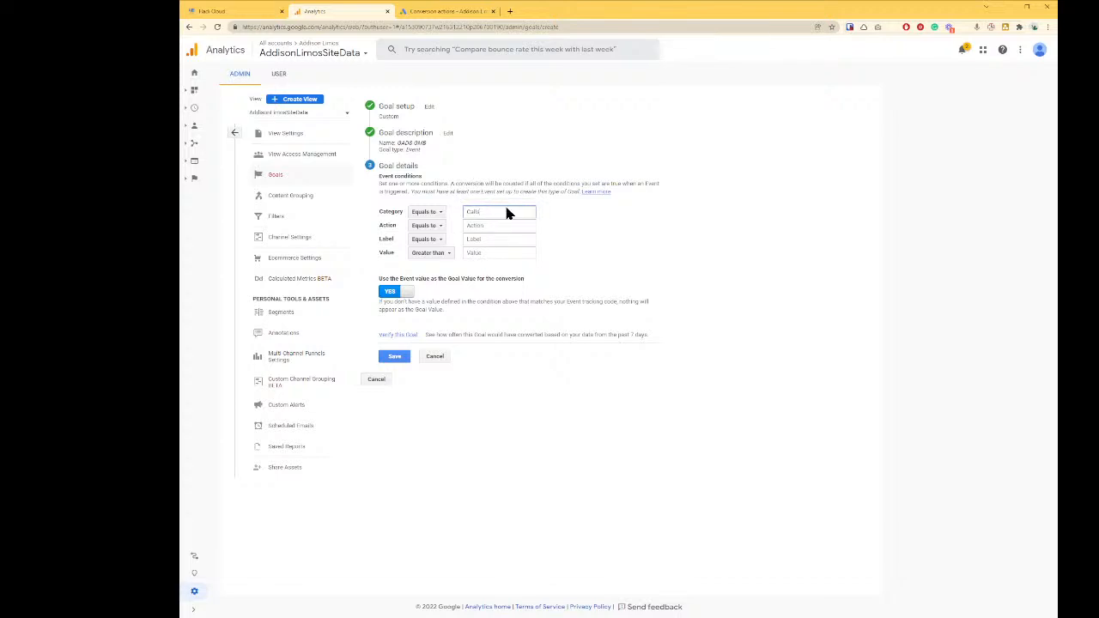
pyautogui.press('Tab')
pyautogui.write('Called')
pyautogui.press('Tab')
pyautogui.press('Tab')
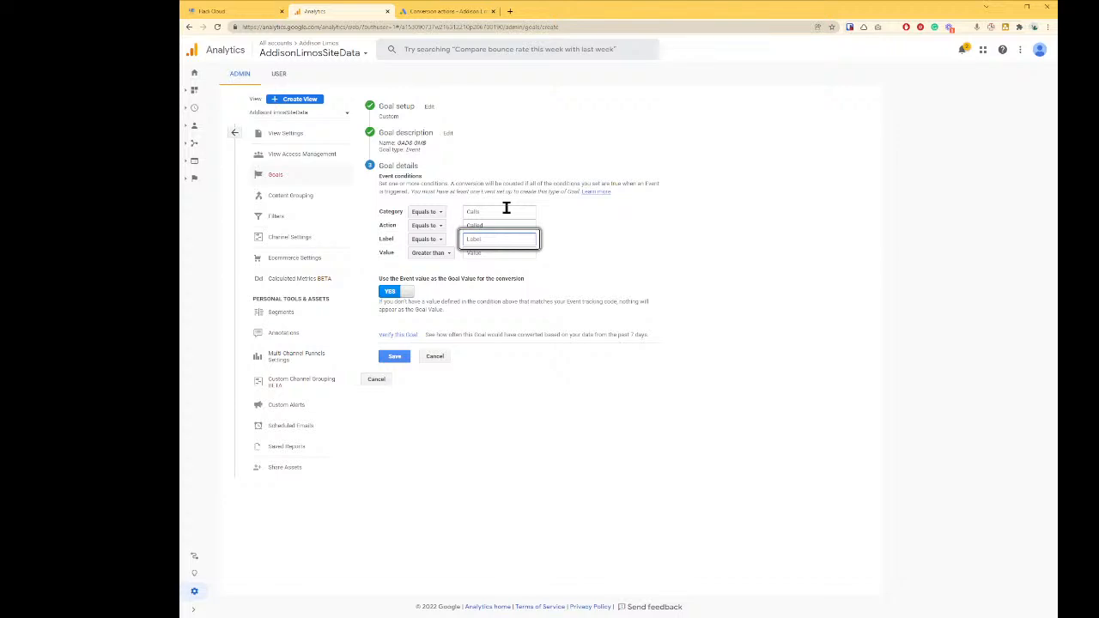
pyautogui.write('GADS-GMB Calls')
pyautogui.click(395, 359)
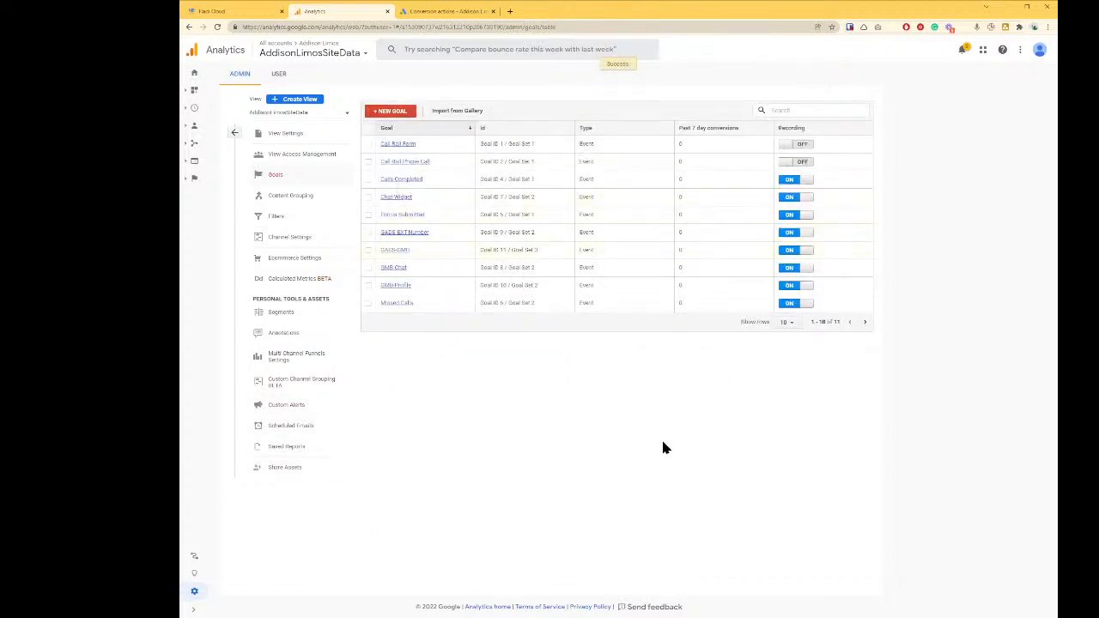
# Step: Return to the Addison - Conversions workflow and save the GMB GADS location Google Analytics action and the workflow
pyautogui.hotkey('ctrl', 'shift', 'Tab')
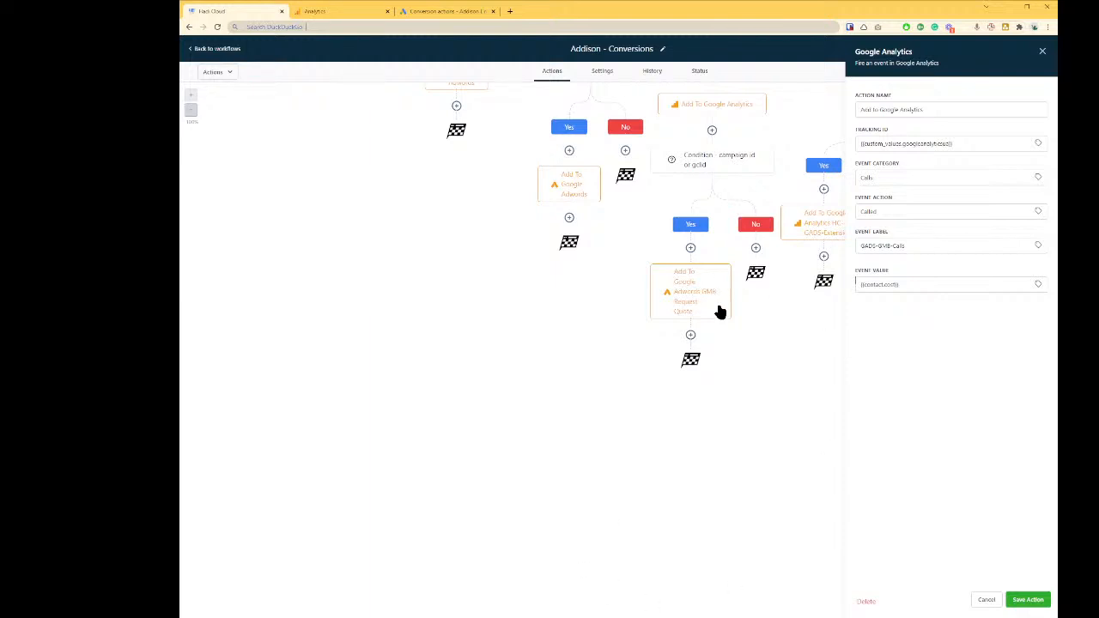
pyautogui.click(1033, 598)
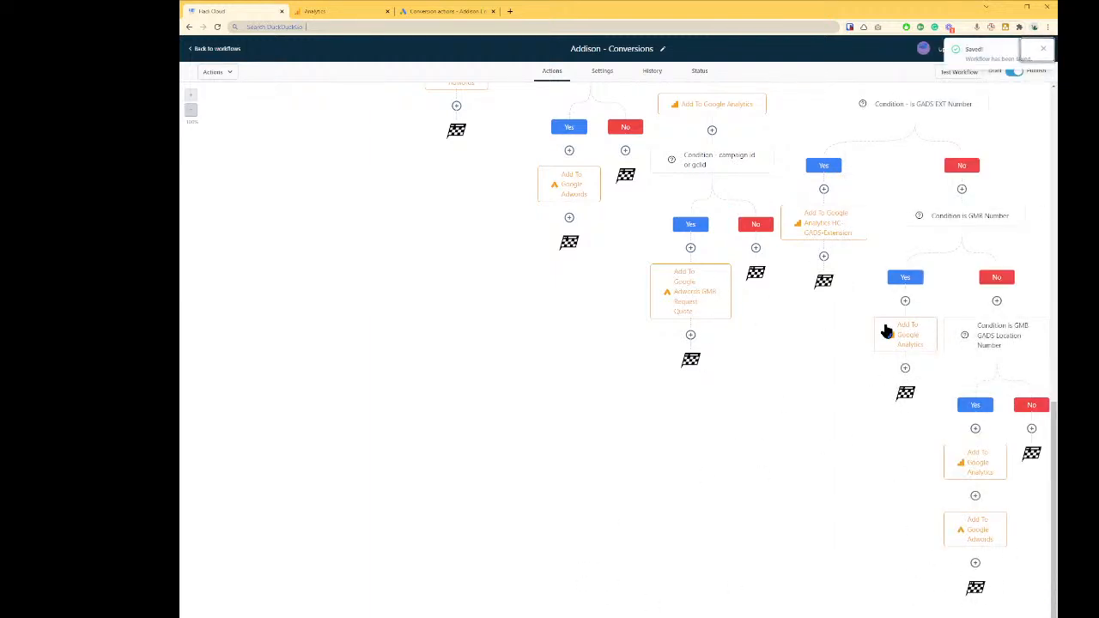
# Step: Delete the Add To Google Adwords action under the GMB GADS Location Number condition and save the workflow
pyautogui.click(988, 534)
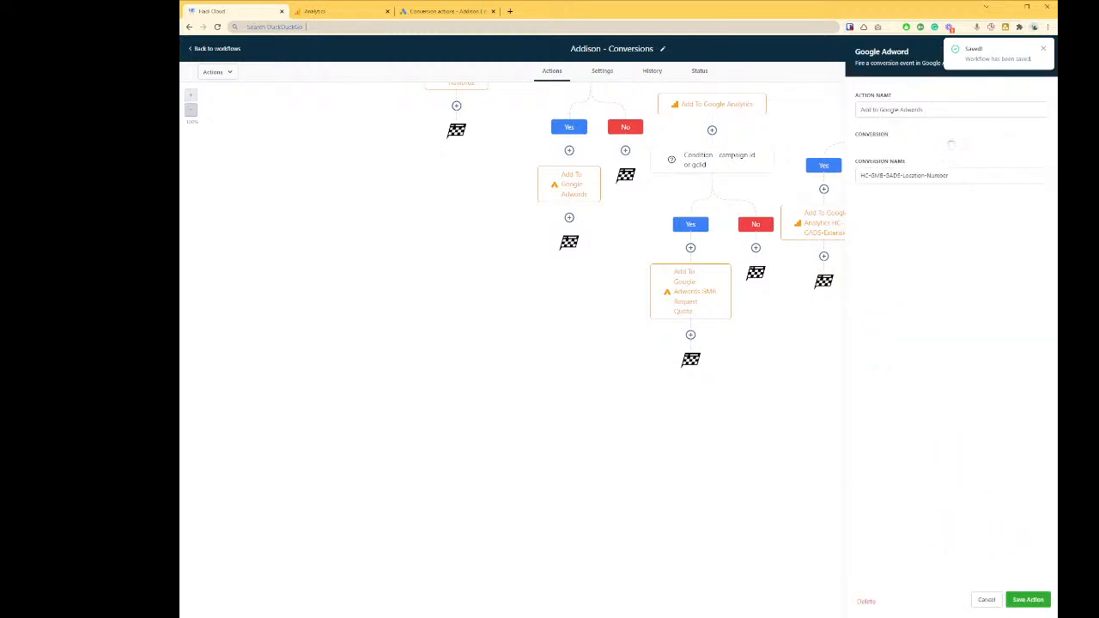
pyautogui.click(865, 602)
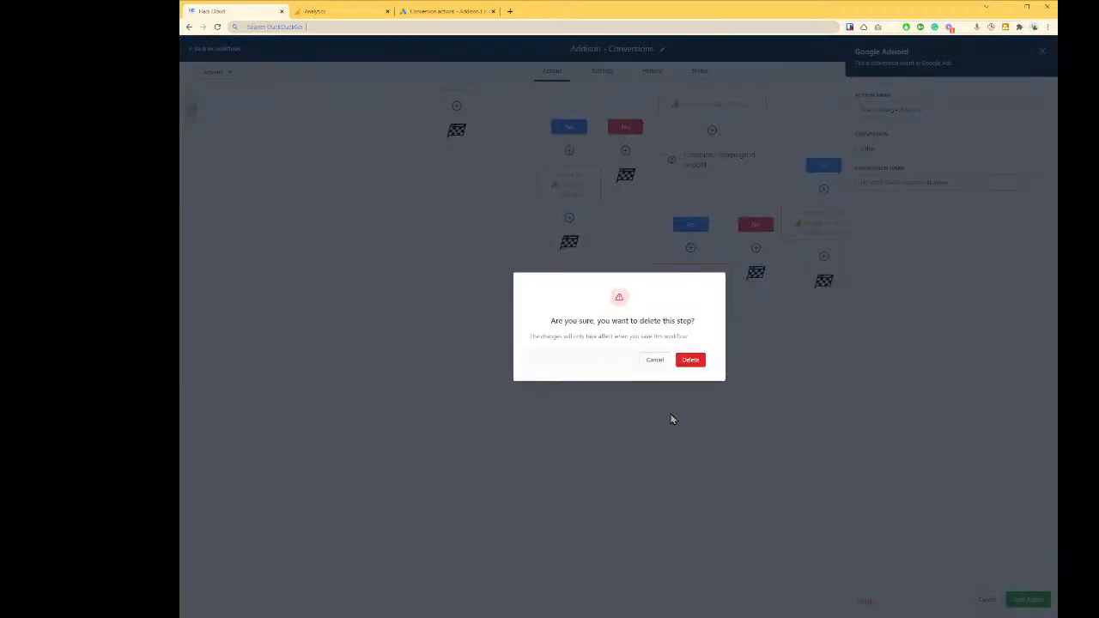
pyautogui.click(692, 360)
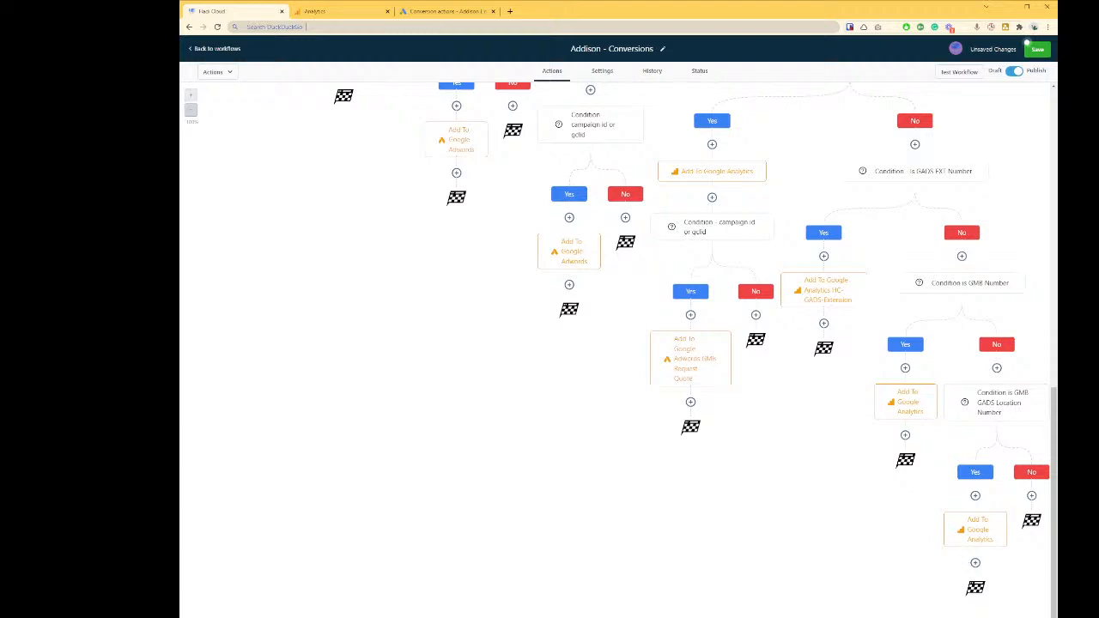
pyautogui.scroll(10, 793, 506)
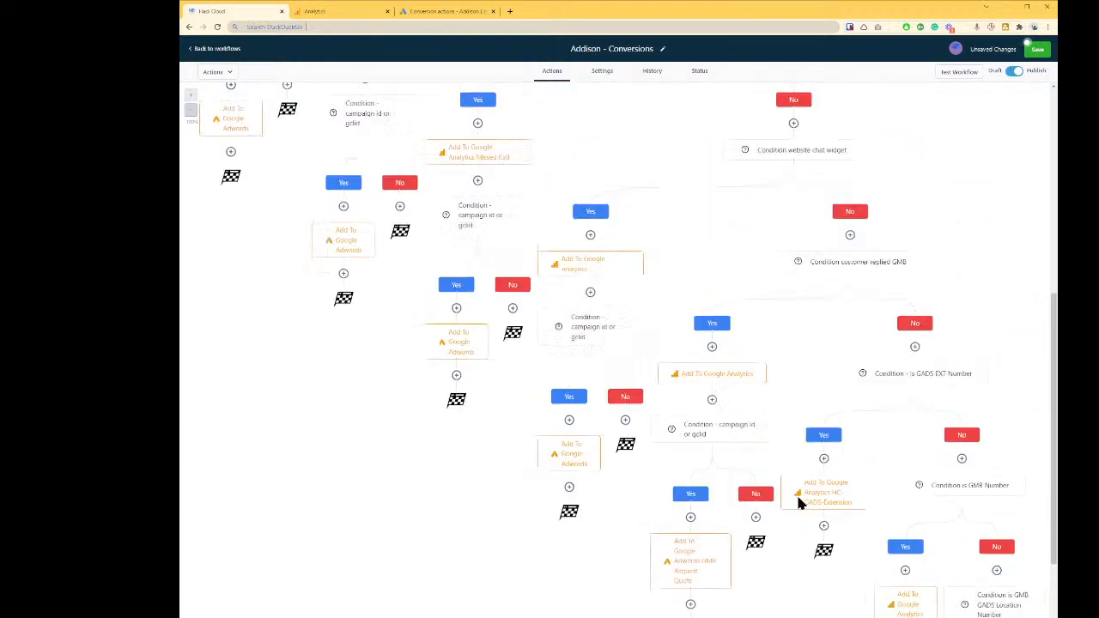
pyautogui.click(1037, 49)
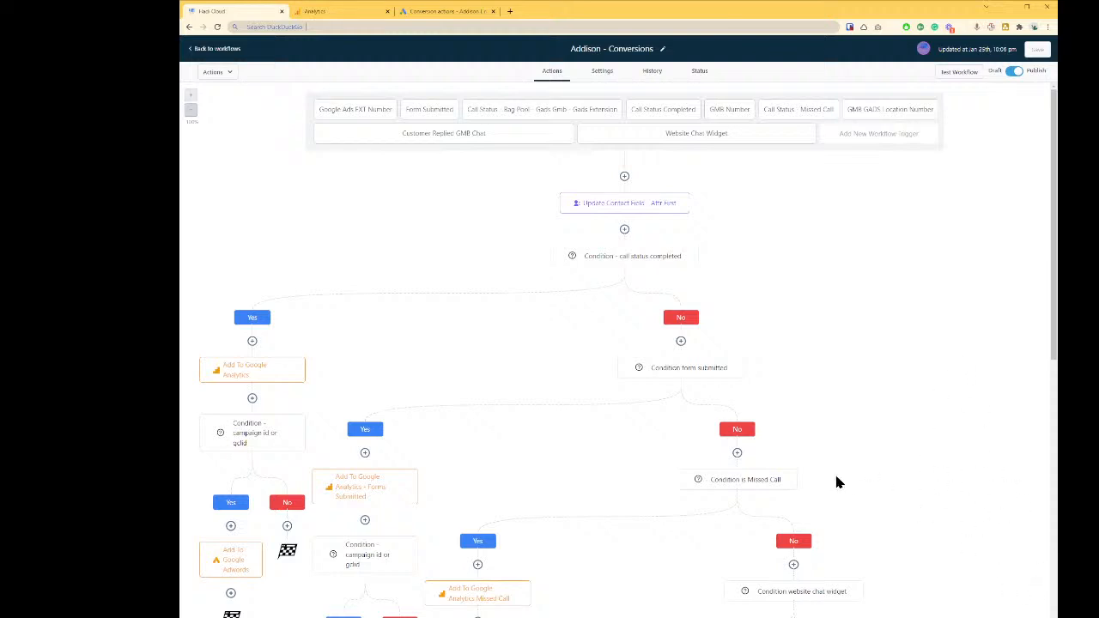
# Step: Review the workflow's branches from end to start, and check the conversion actions listed in Google Ads
pyautogui.scroll(-10, 915, 488)
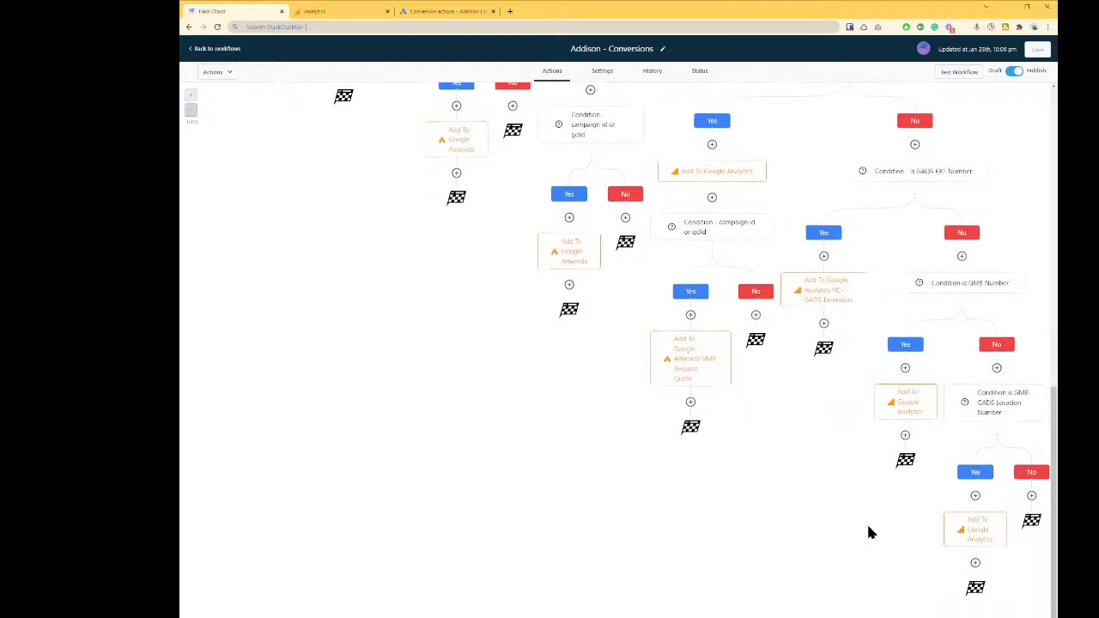
pyautogui.scroll(5, 797, 500)
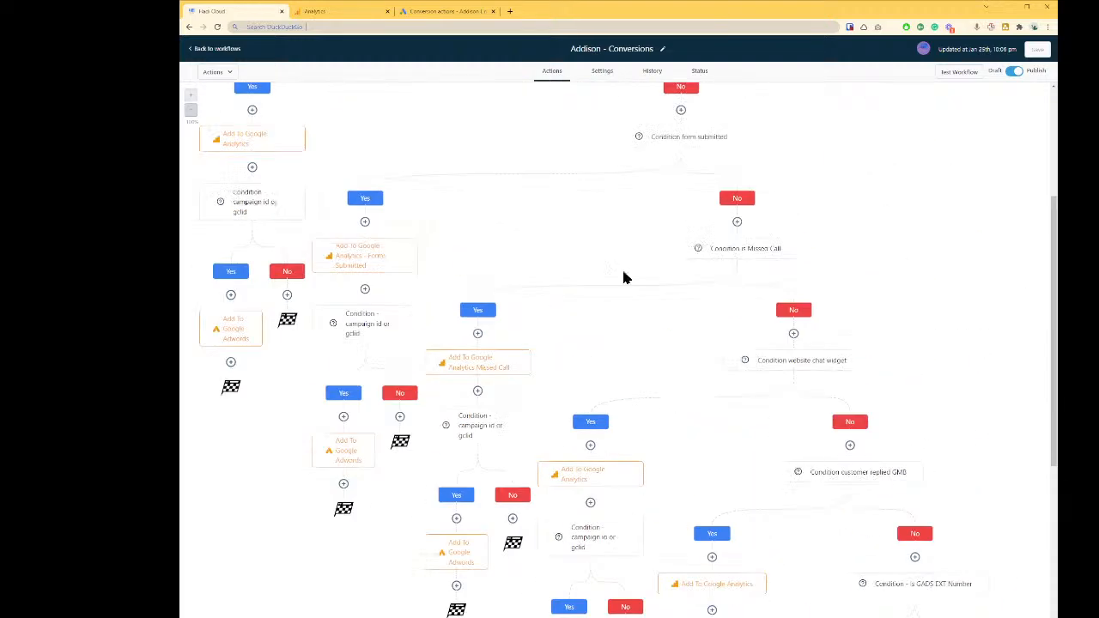
pyautogui.scroll(3, 911, 333)
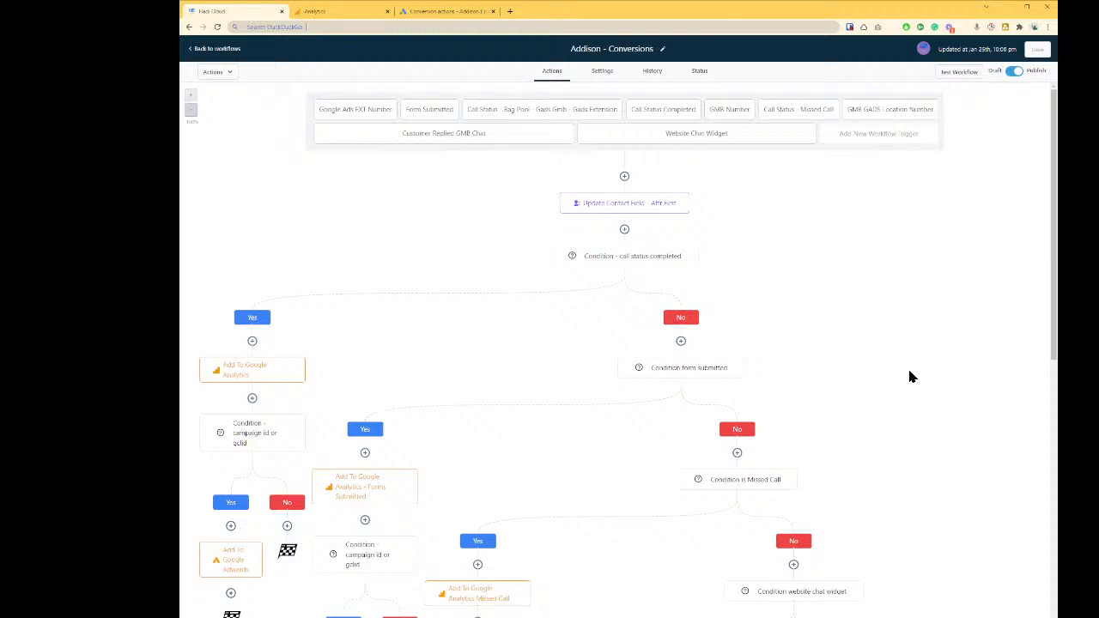
pyautogui.hotkey('ctrl', 'Tab')
pyautogui.hotkey('ctrl', 'Tab')
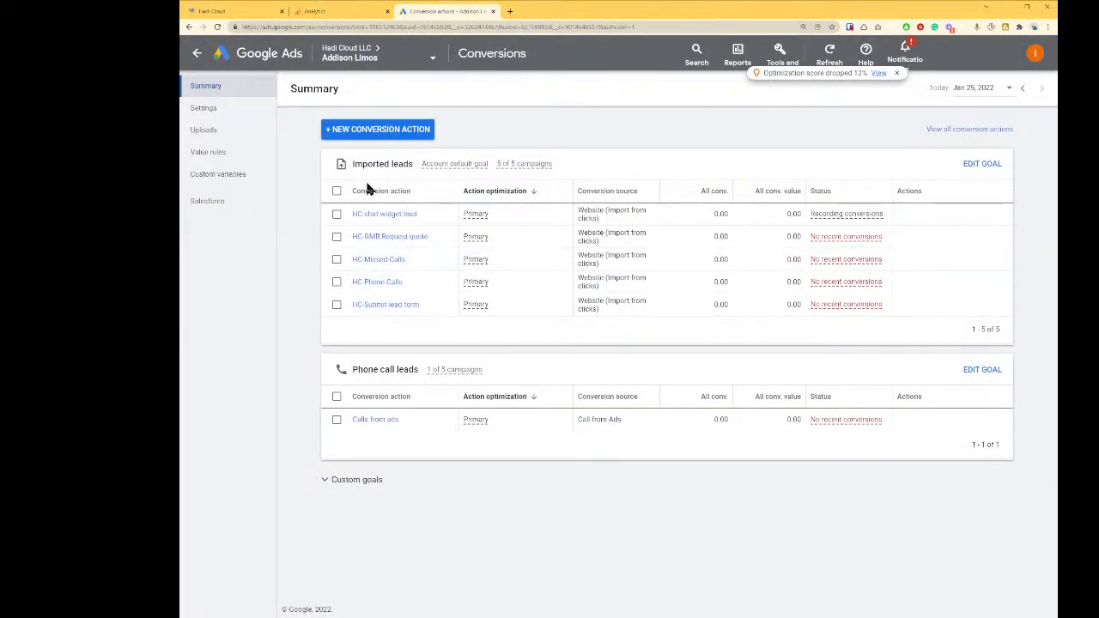
# Step: In Google Analytics, examine the GMB Chat goal's event conditions and view the GMB Profile goal, leaving both unedited
pyautogui.click(319, 11)
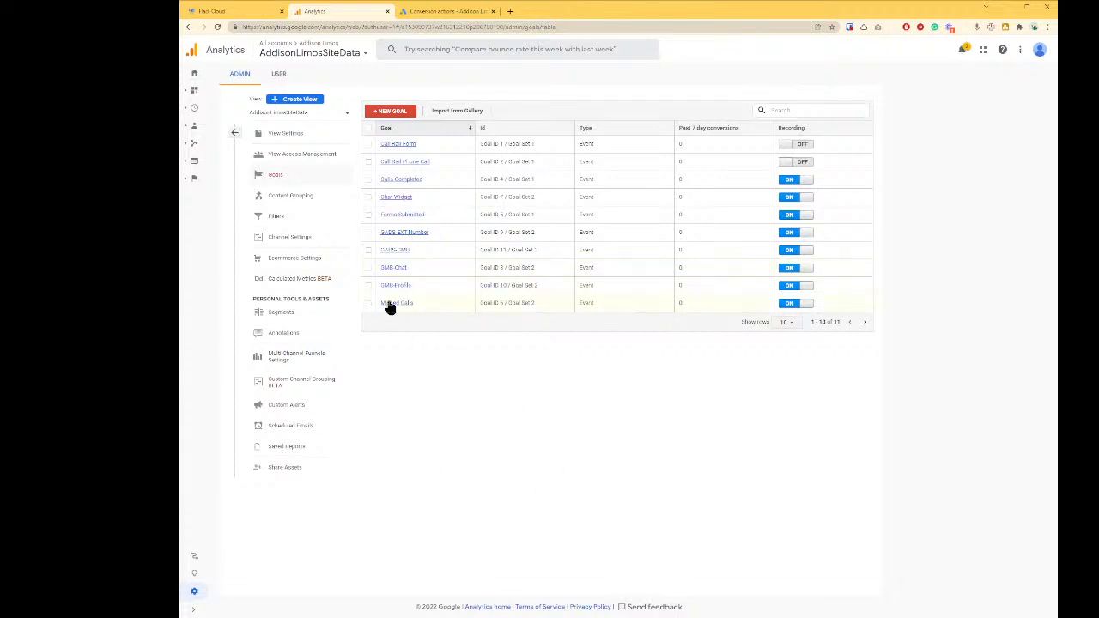
pyautogui.click(394, 269)
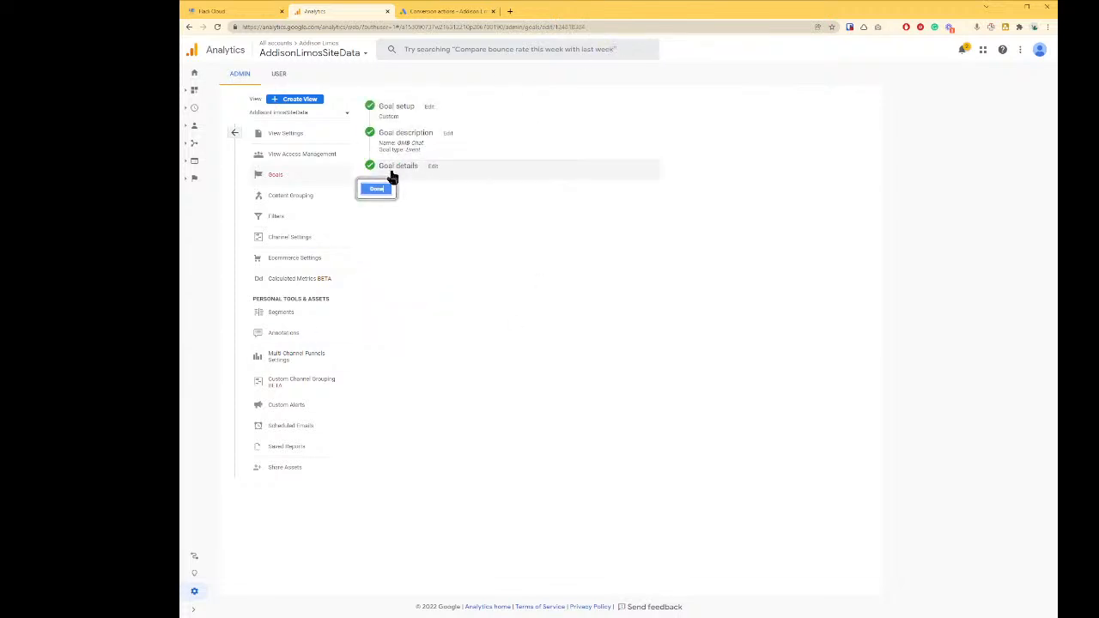
pyautogui.click(393, 172)
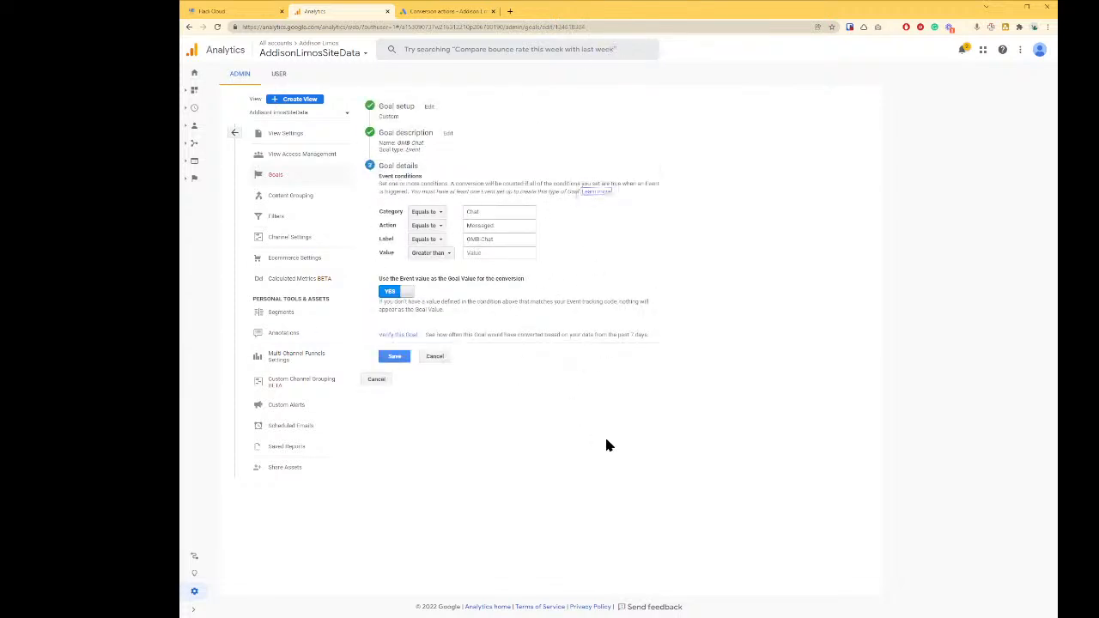
pyautogui.click(378, 378)
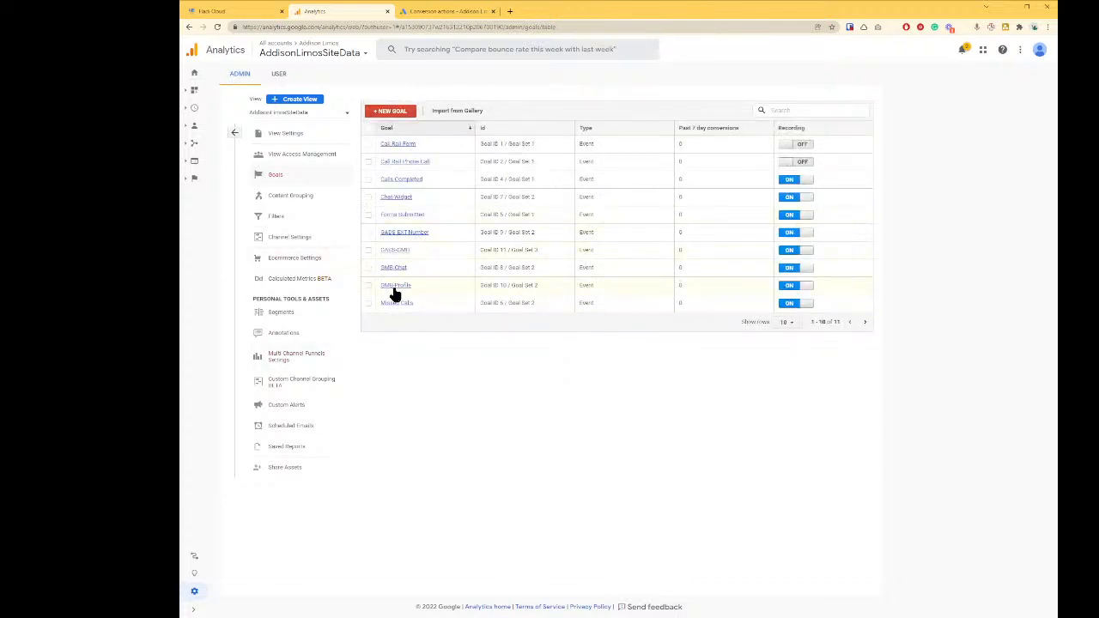
pyautogui.click(393, 287)
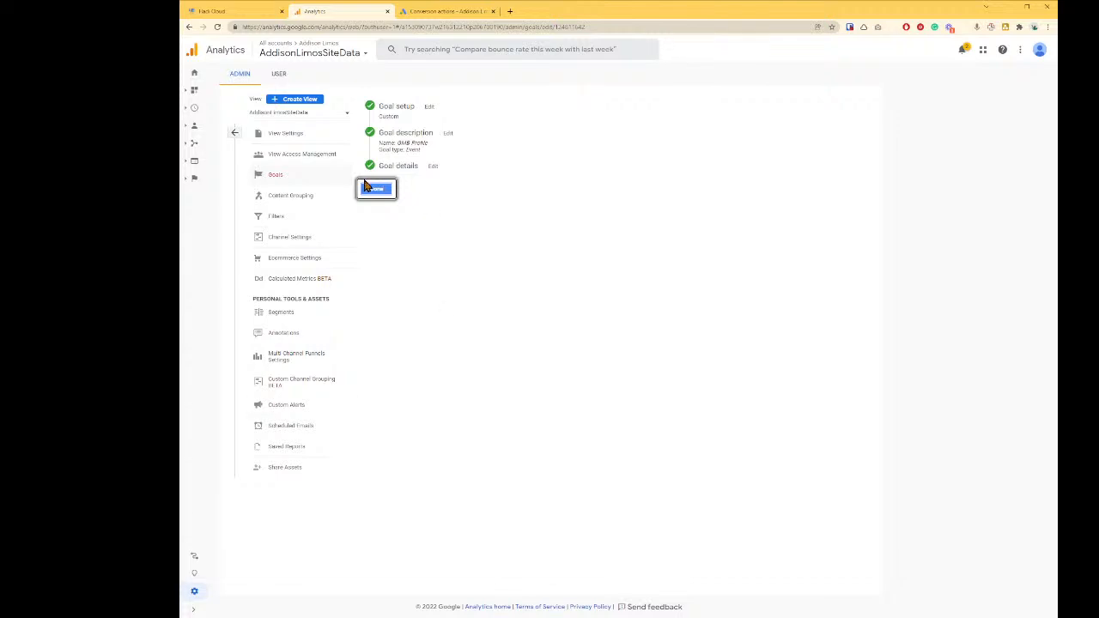
pyautogui.click(366, 187)
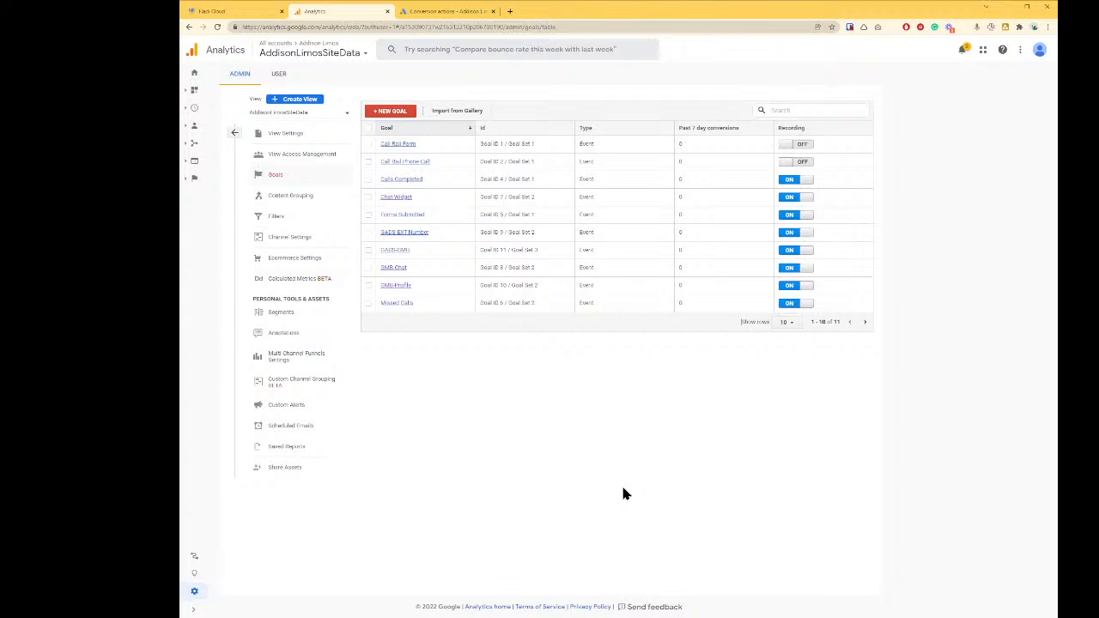
# Step: Switch to Google Ads and view the settings of the HC-GMB Request quote conversion action
pyautogui.hotkey('ctrl', 'Tab')
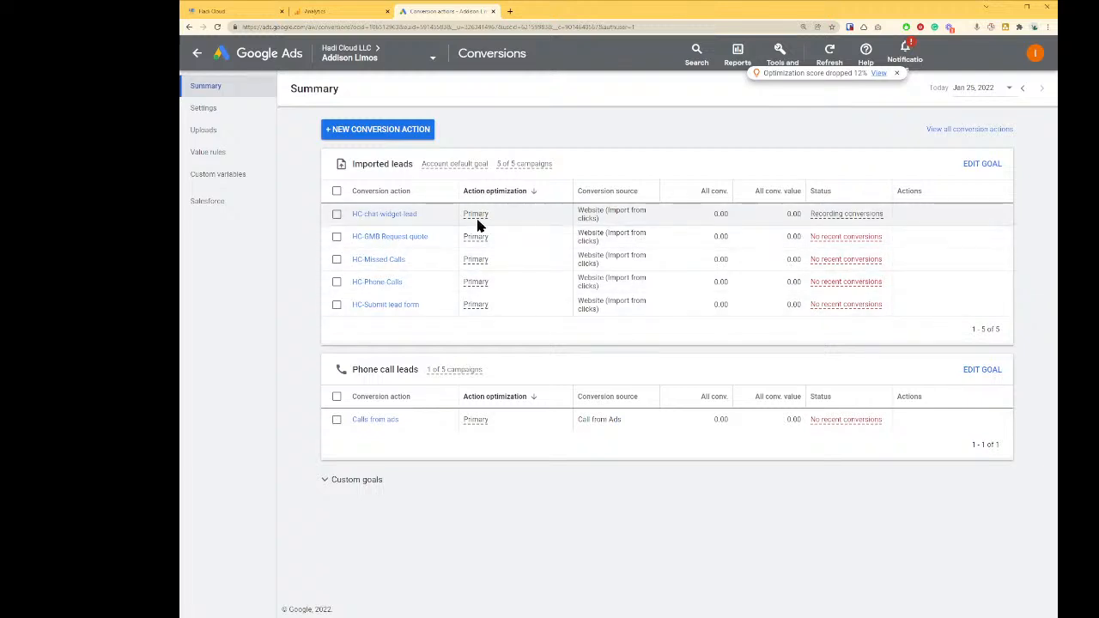
pyautogui.click(401, 242)
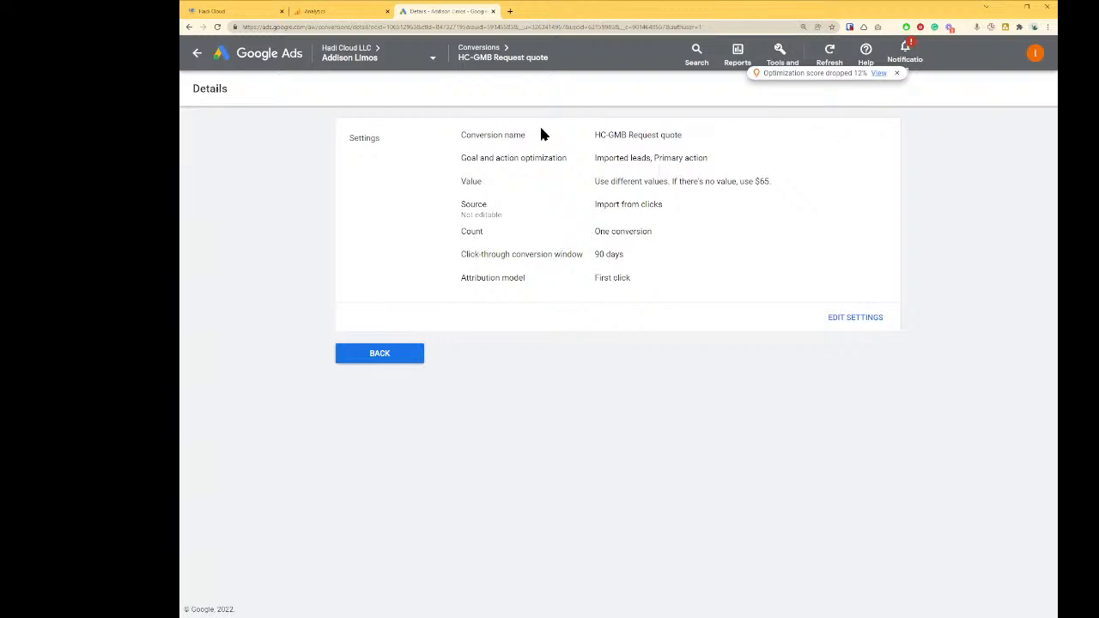
# Step: Return to the conversions summary and recheck the HC-GMB Request quote conversion action's details, leaving them unedited
pyautogui.click(410, 353)
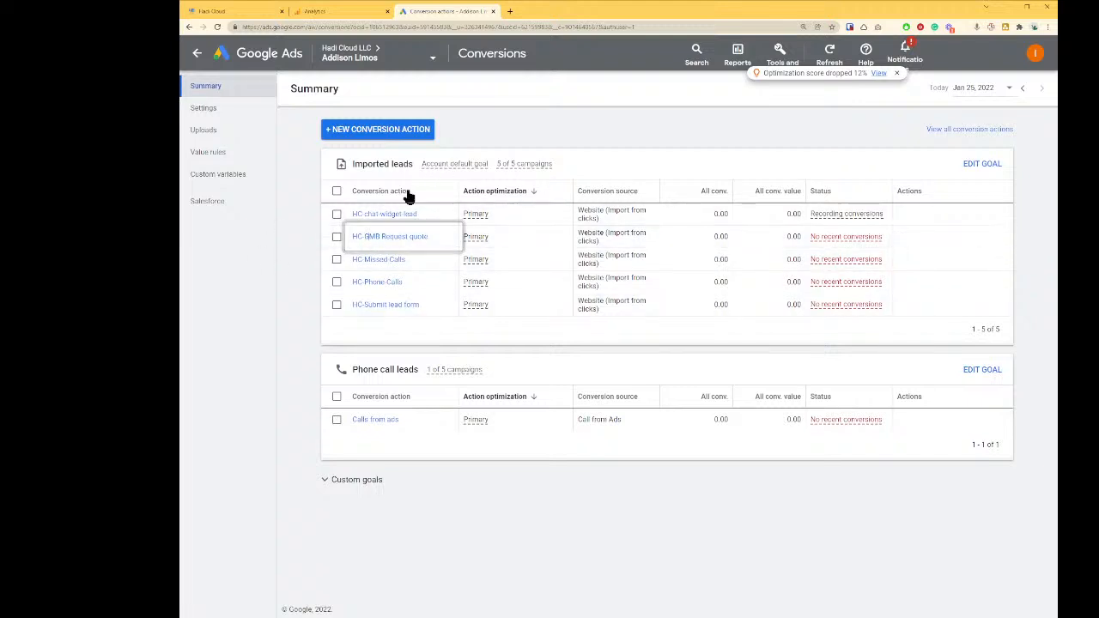
pyautogui.click(384, 237)
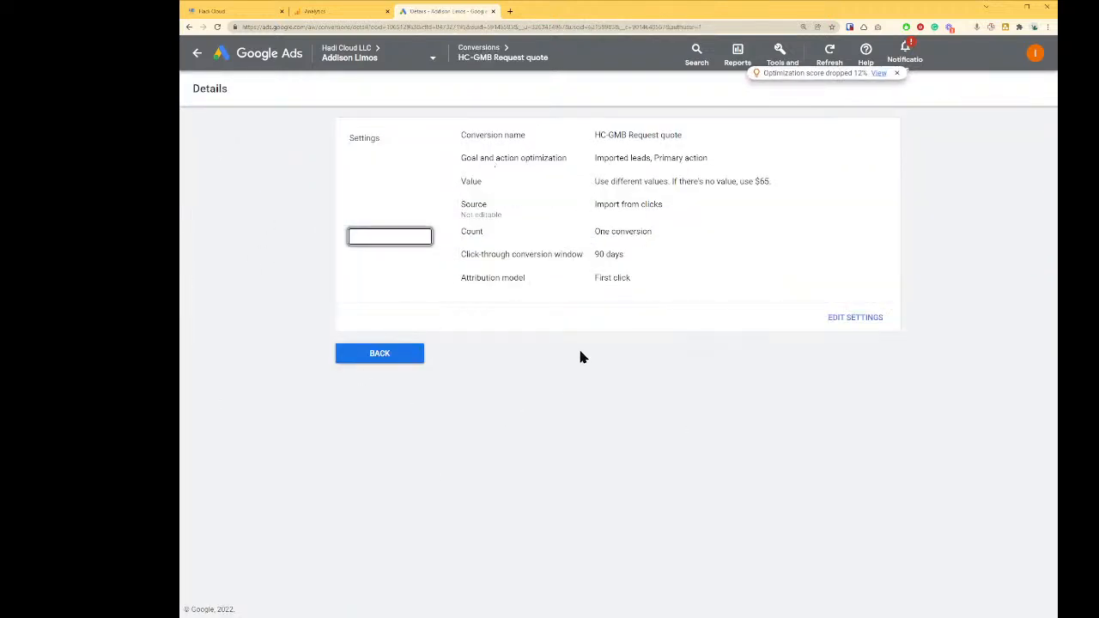
pyautogui.click(417, 356)
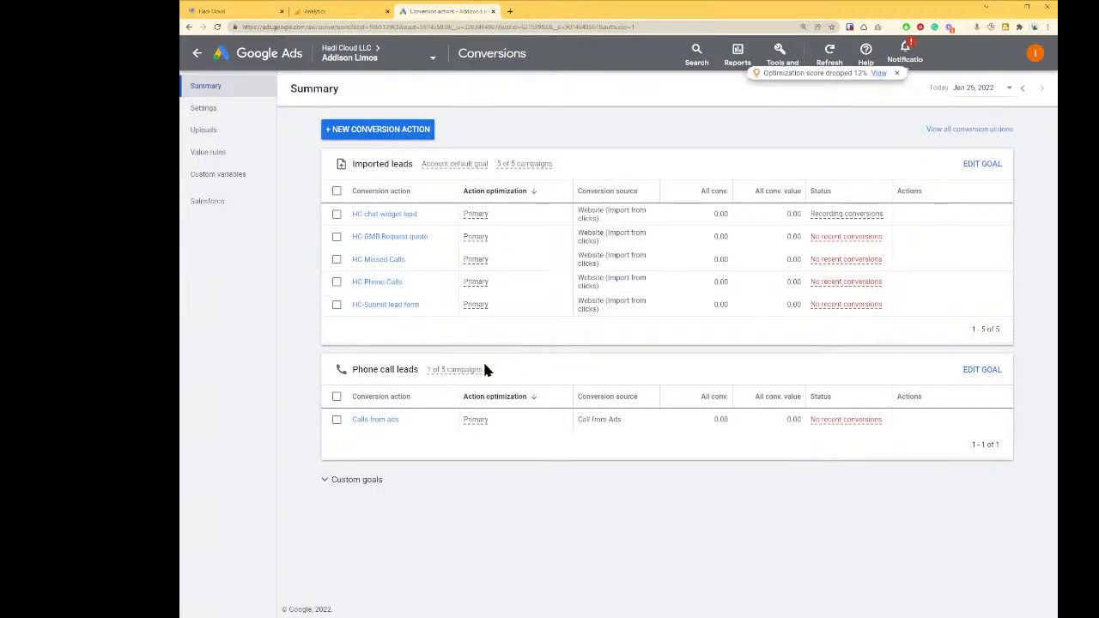
# Step: Switch to the Addison - Conversions workflow and examine the Google Analytics action under the call status completed condition without editing it
pyautogui.hotkey('ctrl', 'Tab')
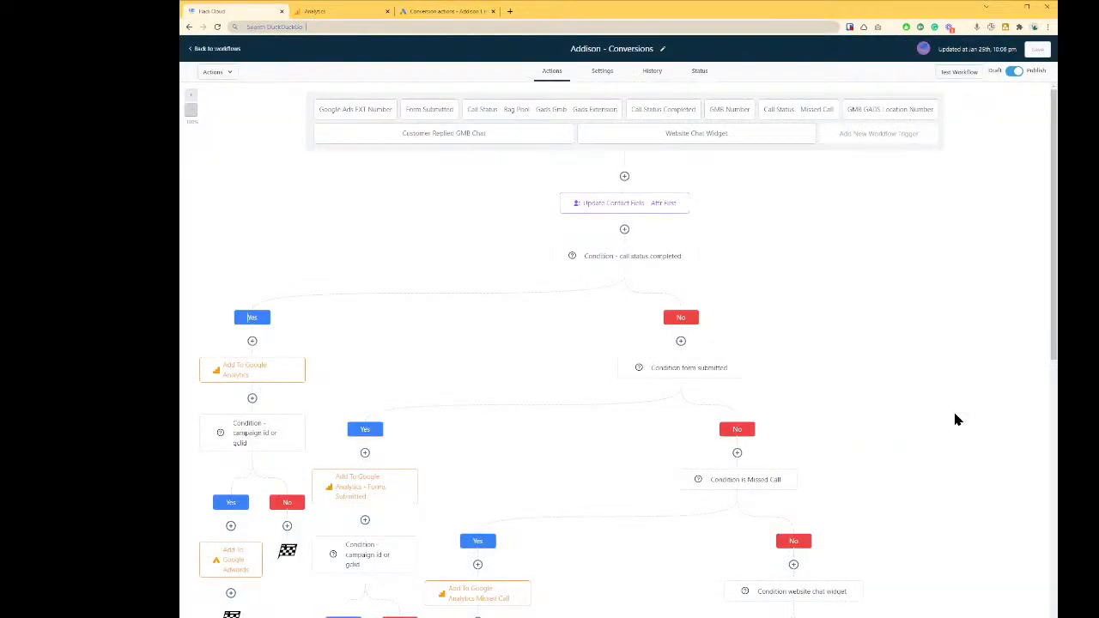
pyautogui.scroll(-1, 943, 403)
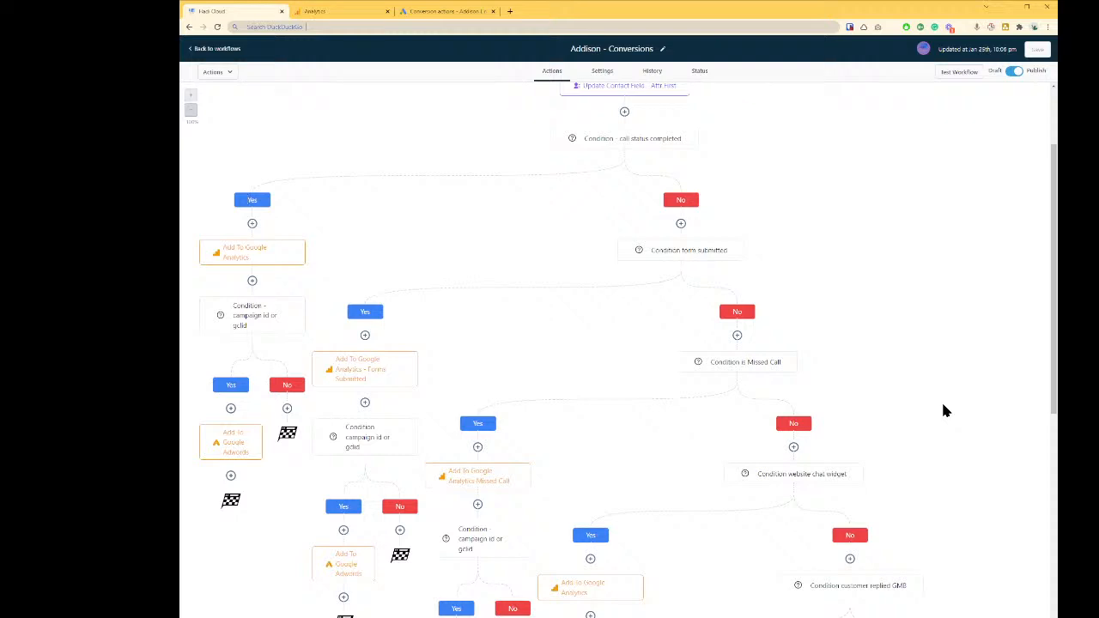
pyautogui.scroll(-1, 933, 396)
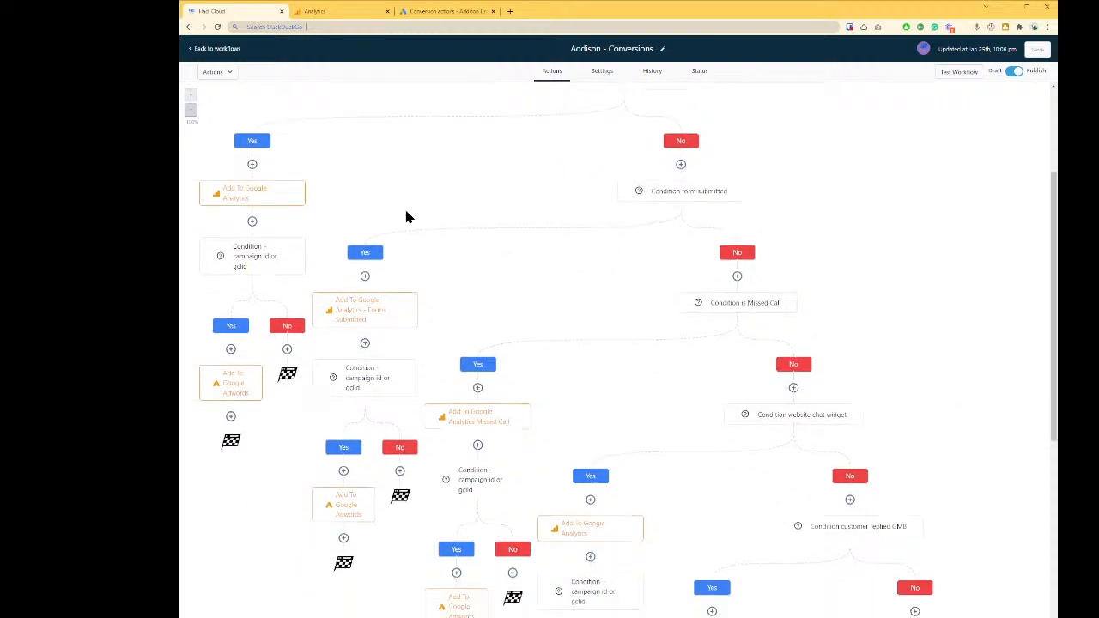
pyautogui.scroll(1, 407, 215)
pyautogui.click(283, 322)
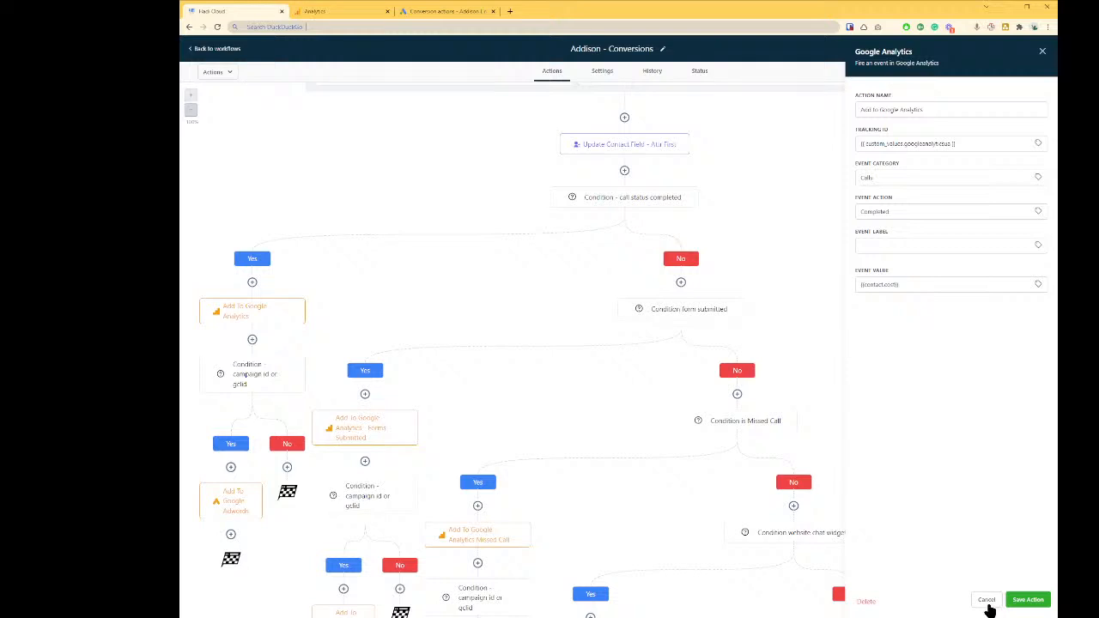
pyautogui.click(985, 601)
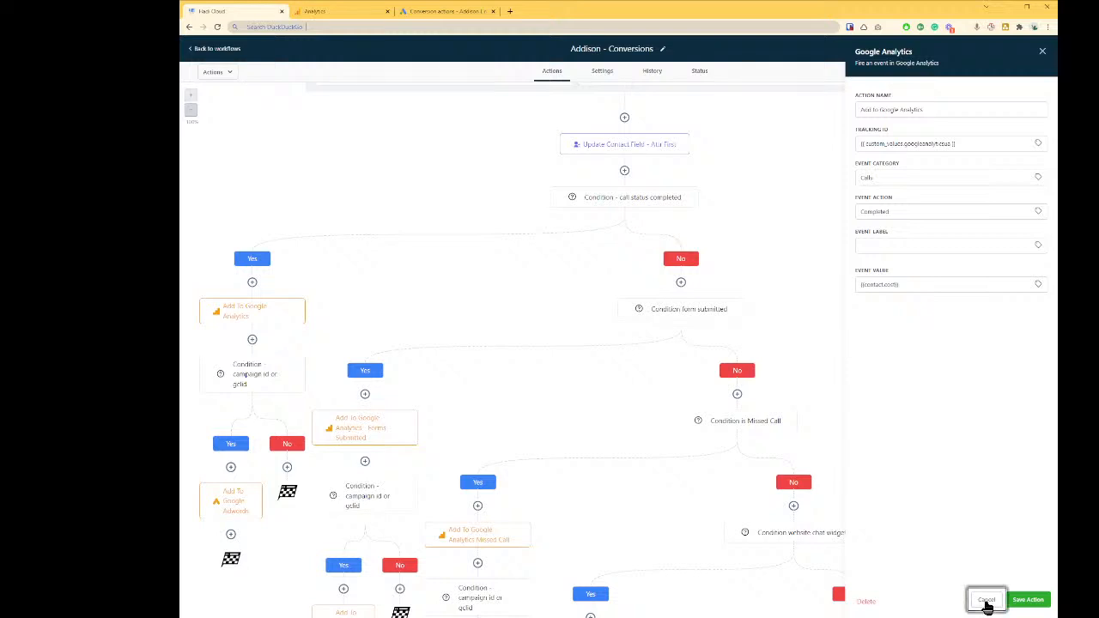
pyautogui.scroll(-1, 807, 364)
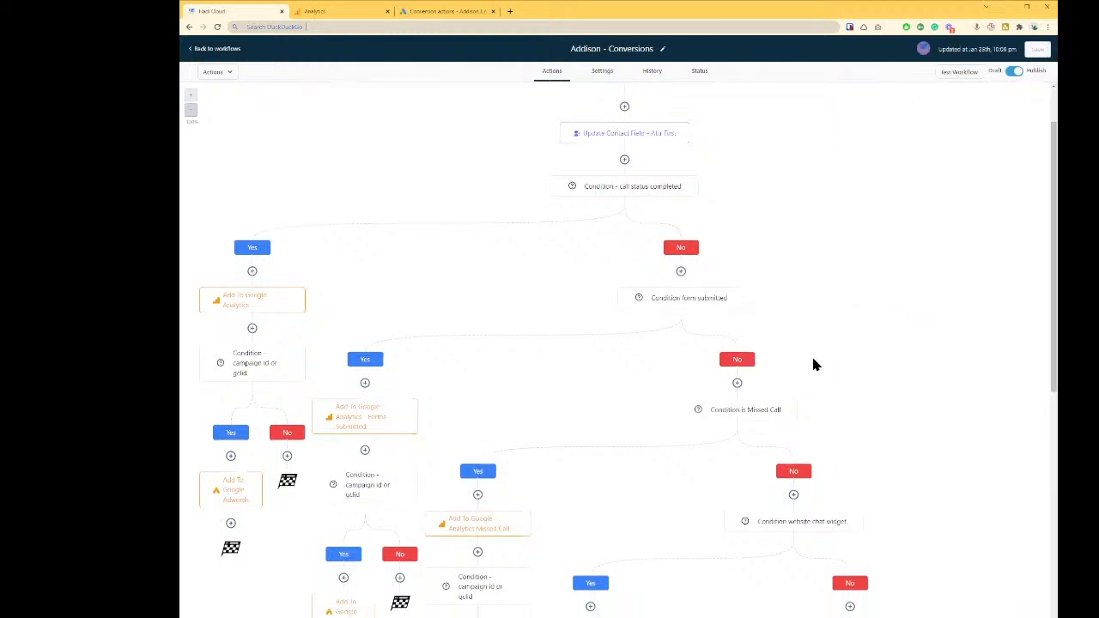
# Step: Check the goals list in Google Analytics and the conversion actions in Google Ads, and return to the workflow
pyautogui.hotkey('ctrl', 'Tab')
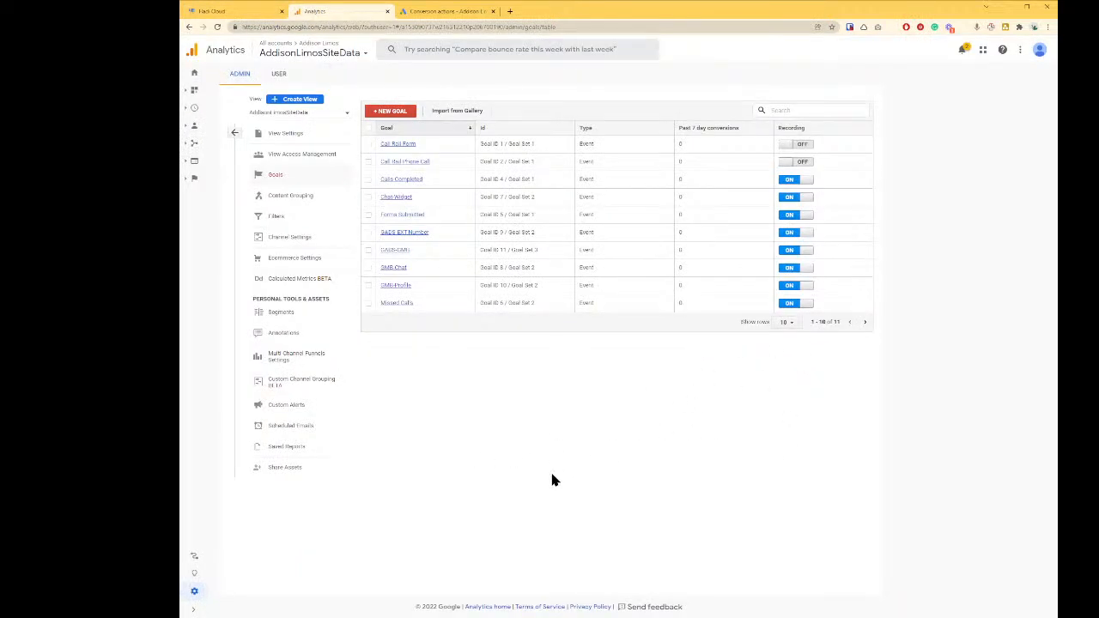
pyautogui.hotkey('ctrl', 'Tab')
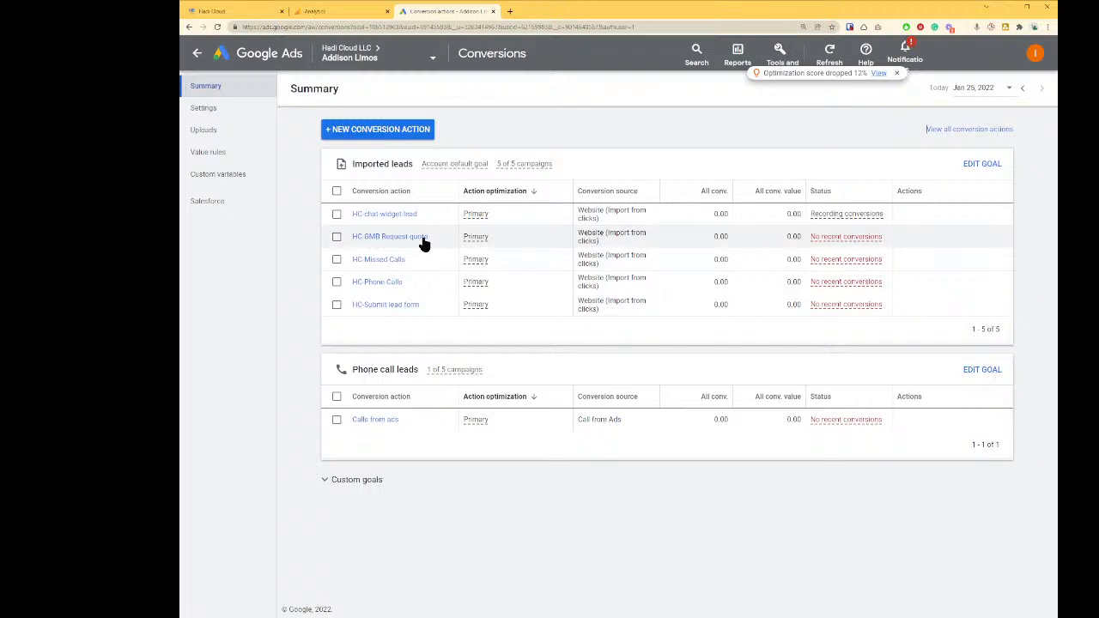
pyautogui.click(234, 12)
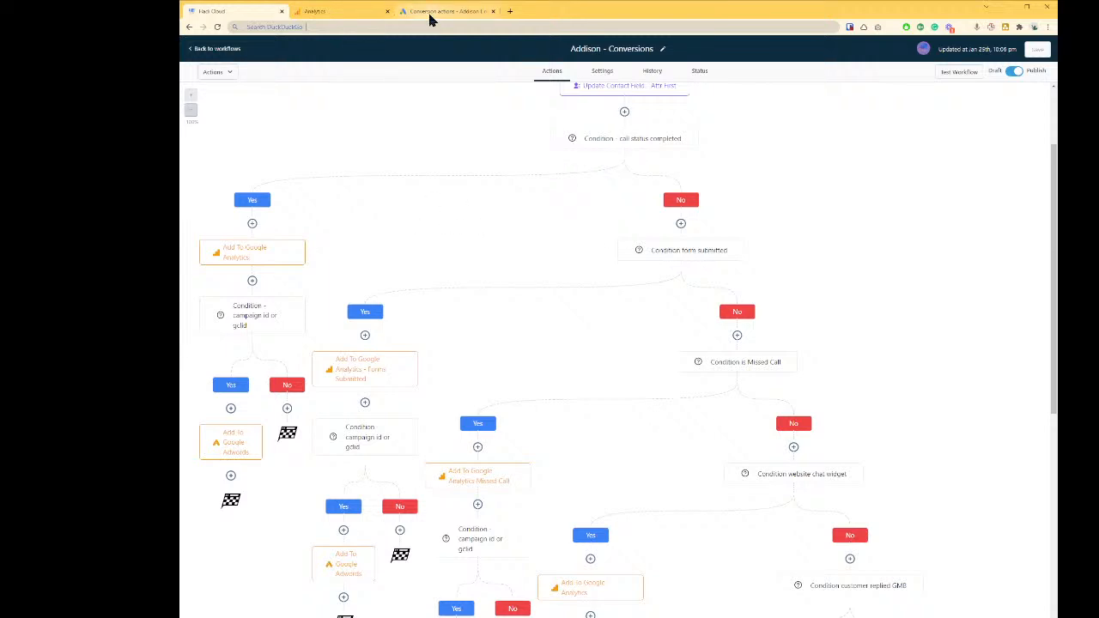
# Step: Close the Google Analytics and Google Ads pages, keeping only the workflow open
pyautogui.click(339, 12)
pyautogui.hotkey('ctrl', 'w')
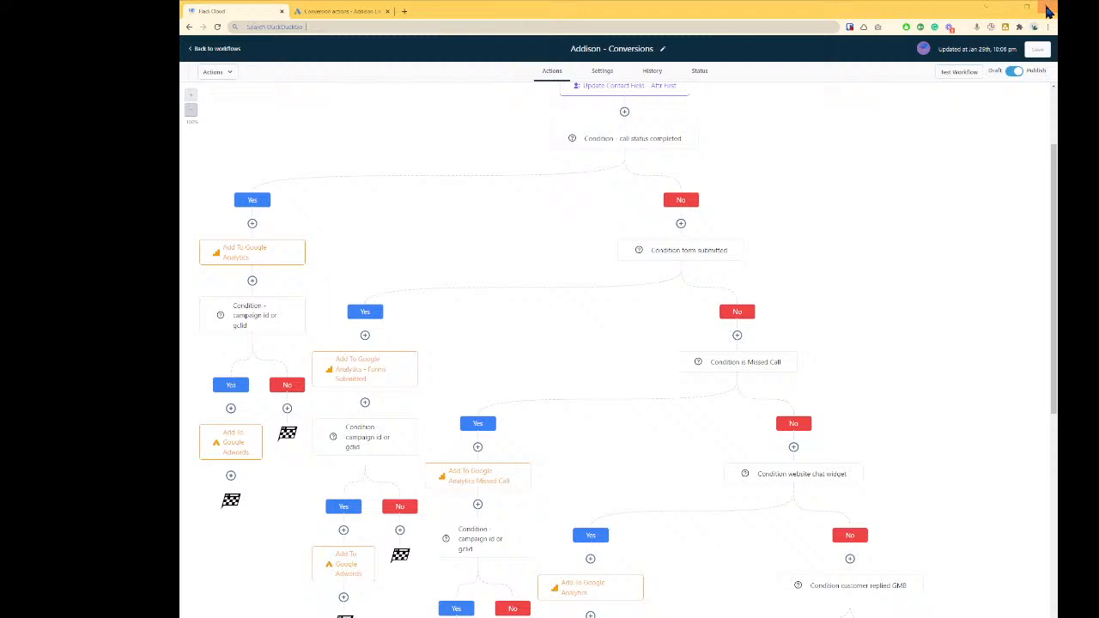
pyautogui.click(361, 12)
pyautogui.hotkey('ctrl', 'w')
# Step: Rename the customer replied GMB condition as "Condition customer replied GMB Chat" and save the workflow
pyautogui.scroll(-3, 901, 340)
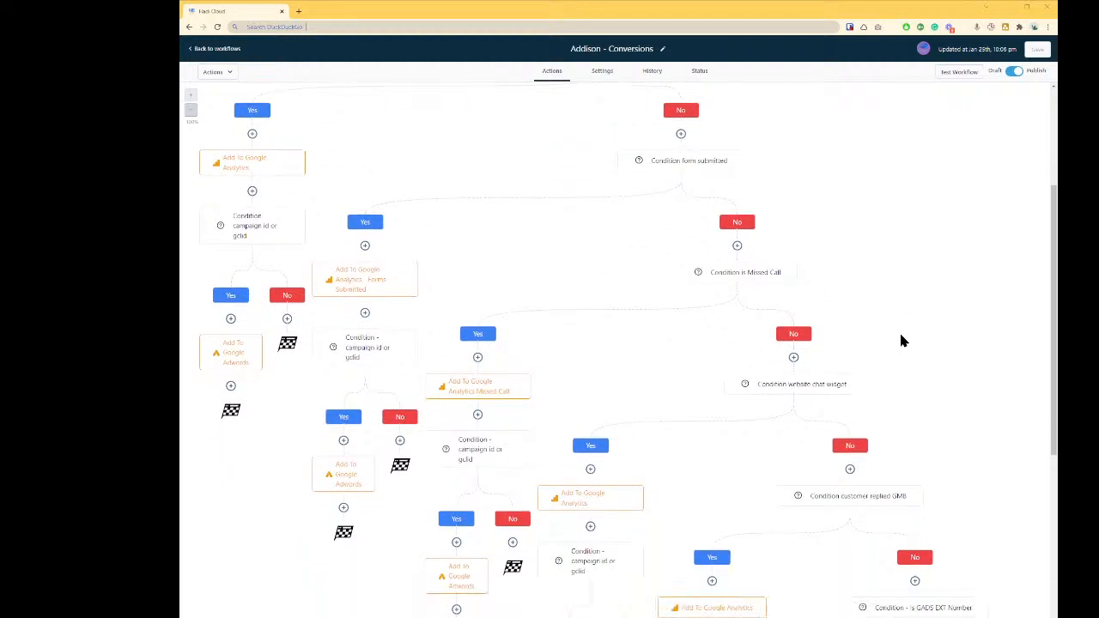
pyautogui.scroll(-2, 901, 341)
pyautogui.scroll(5, 743, 192)
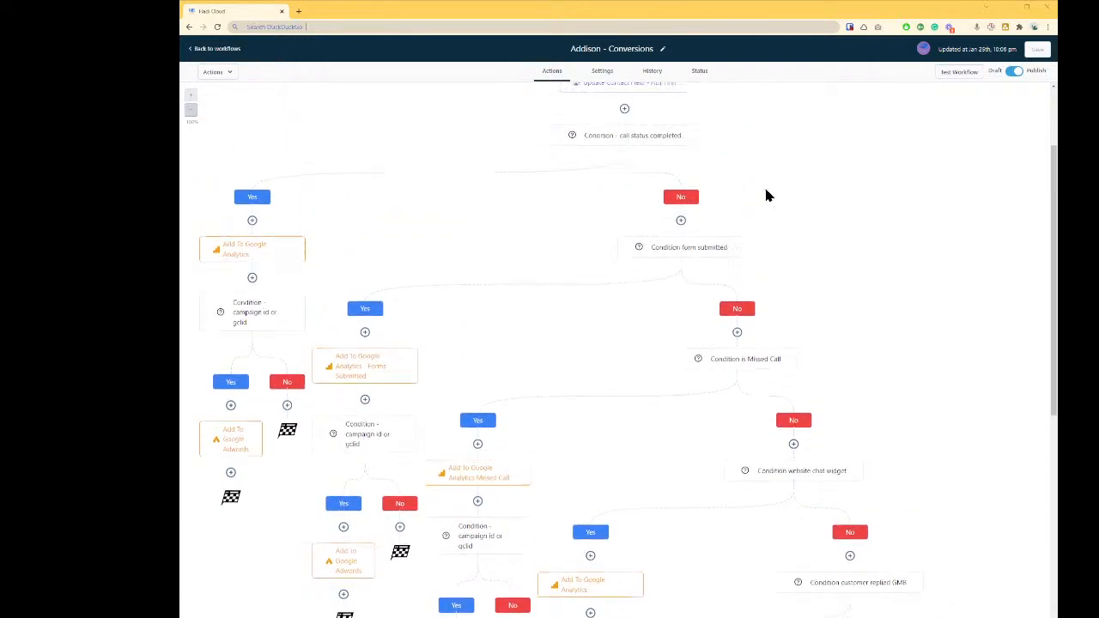
pyautogui.scroll(-5, 842, 266)
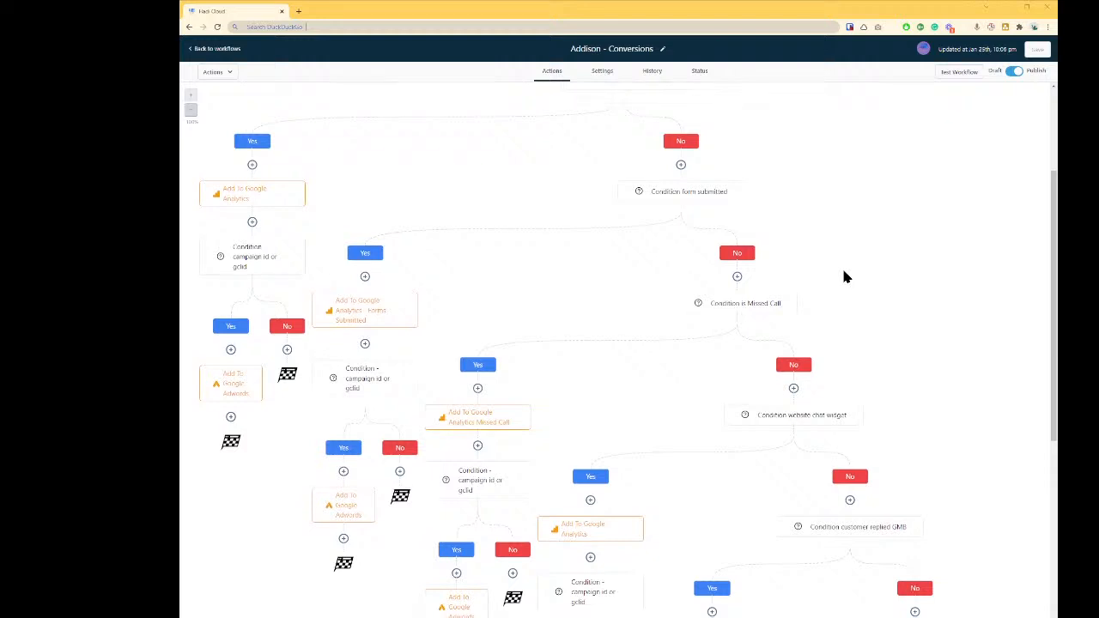
pyautogui.scroll(-3, 982, 307)
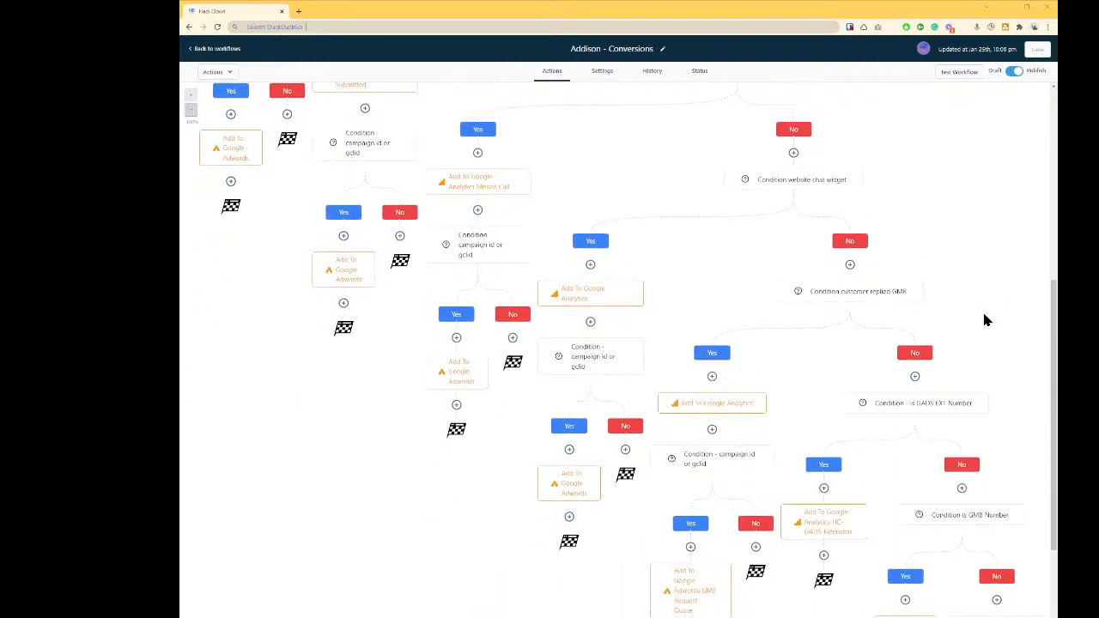
pyautogui.scroll(-2, 967, 305)
pyautogui.scroll(-1, 968, 305)
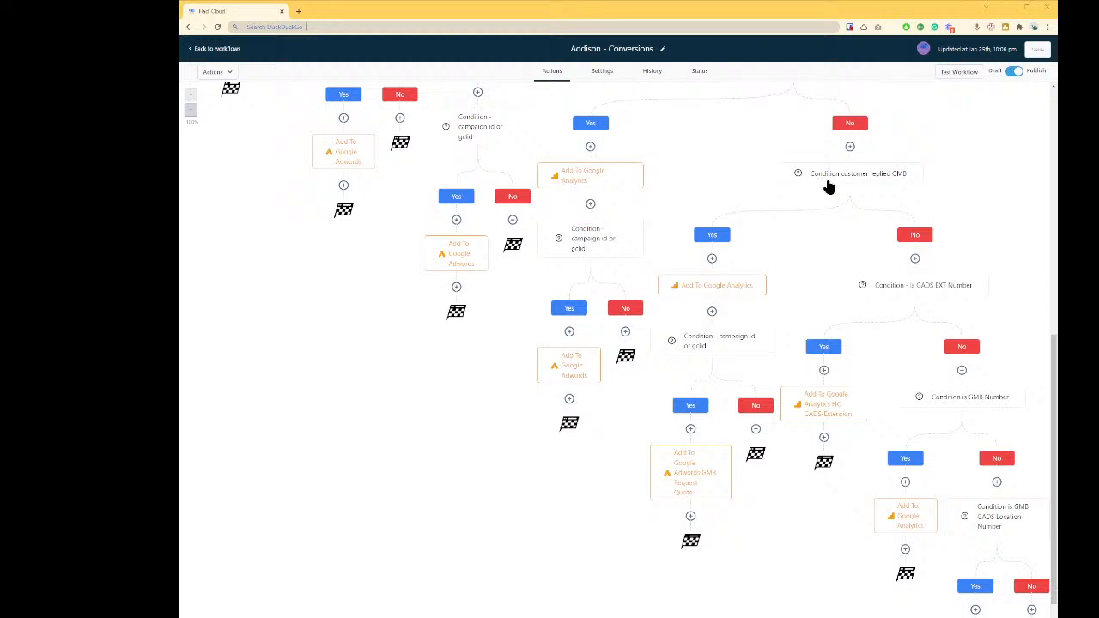
pyautogui.scroll(2, 926, 184)
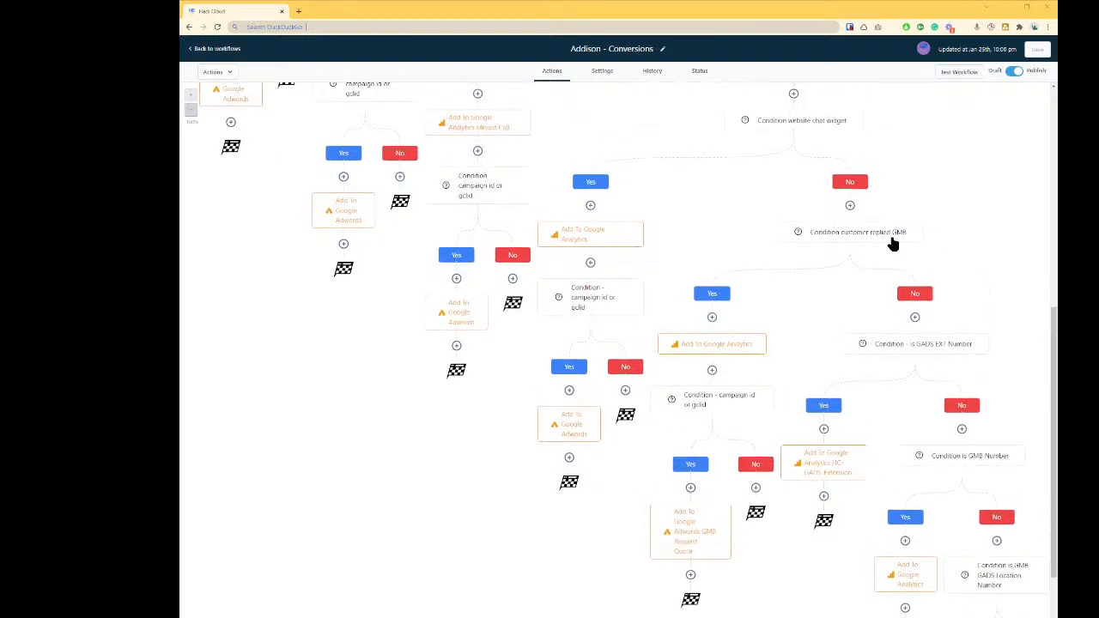
pyautogui.click(890, 237)
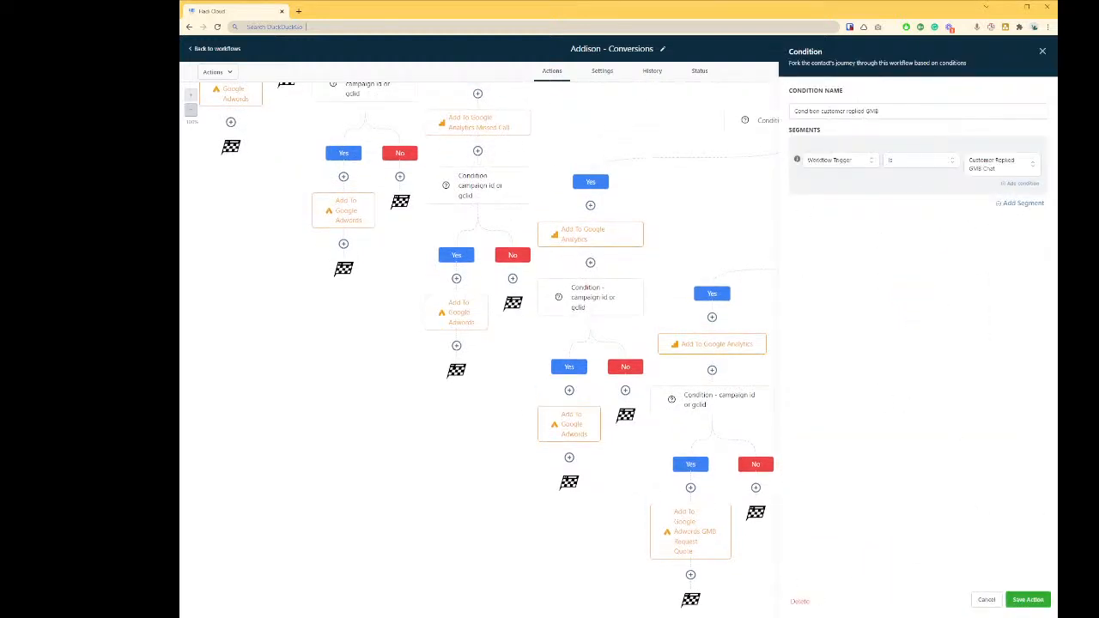
pyautogui.click(928, 110)
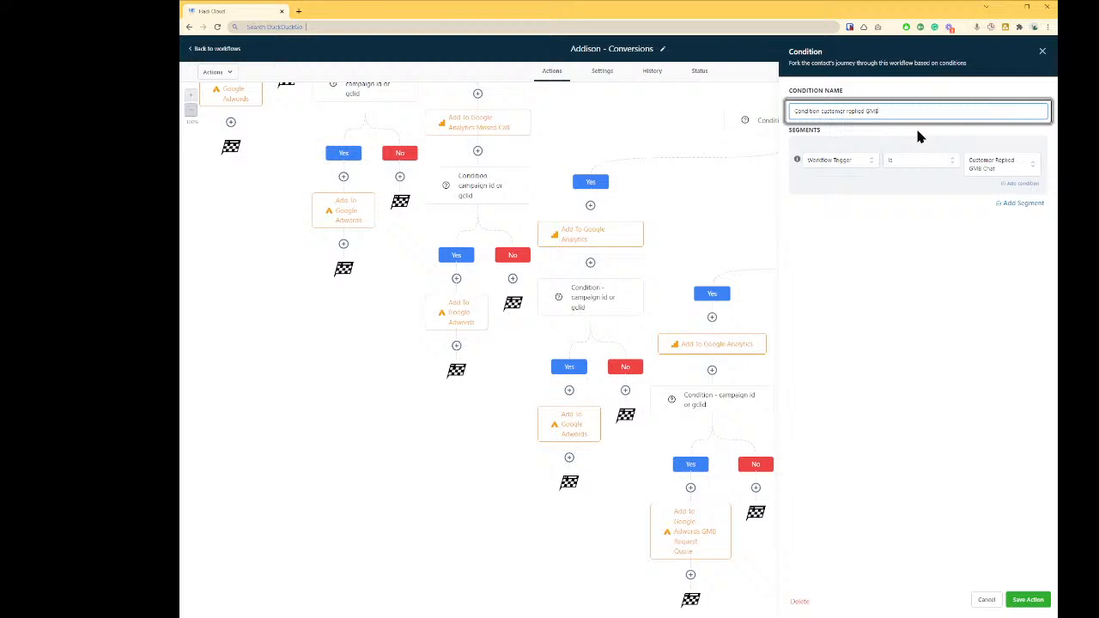
pyautogui.write('Chat')
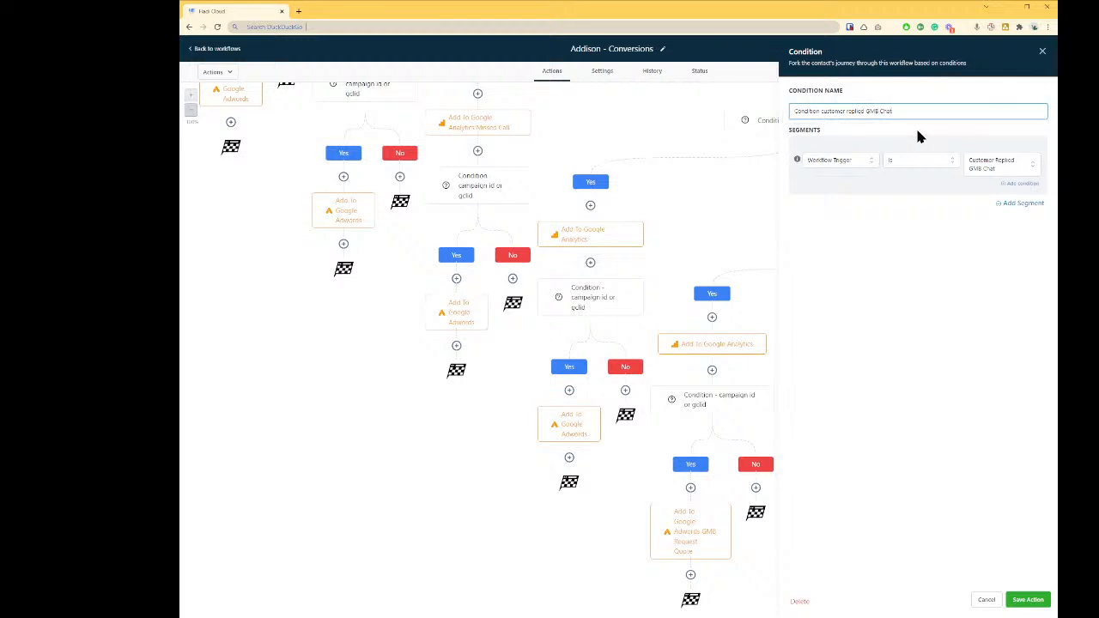
pyautogui.click(1028, 600)
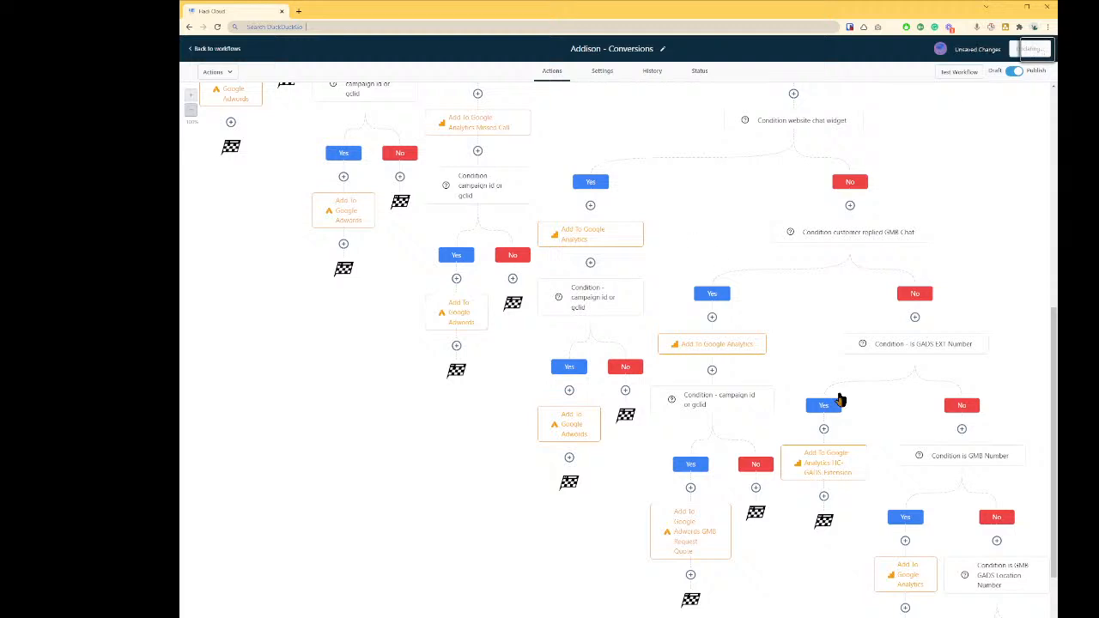
# Step: Examine the Google Analytics action, the campaign id or gclid condition and the Google Adwords action in the GMB Chat branch, leaving them unedited
pyautogui.click(738, 344)
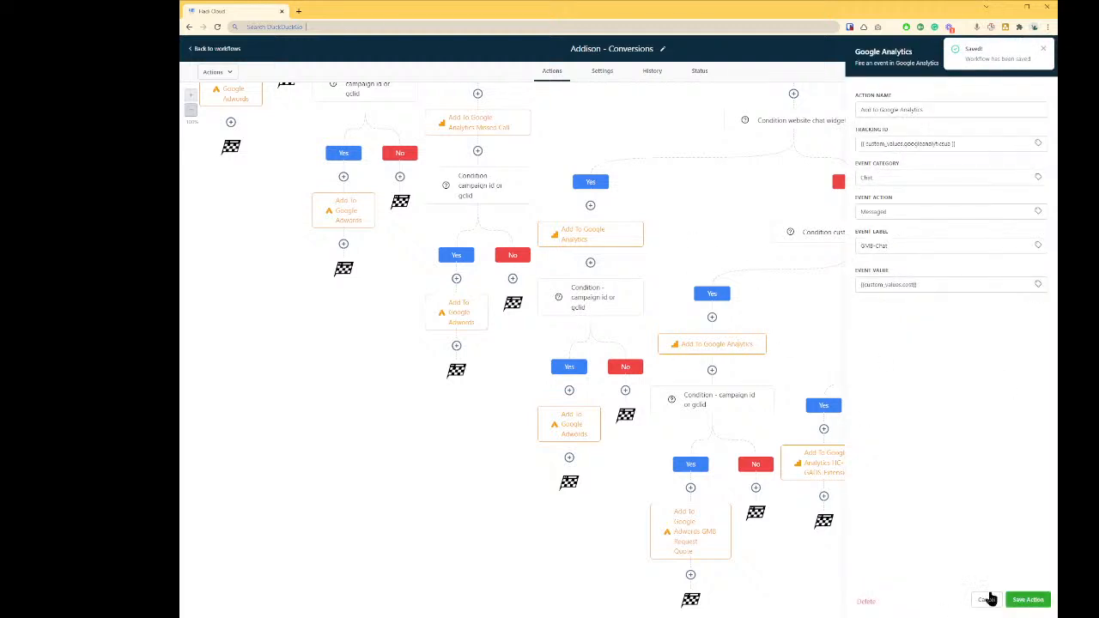
pyautogui.click(990, 598)
pyautogui.click(704, 400)
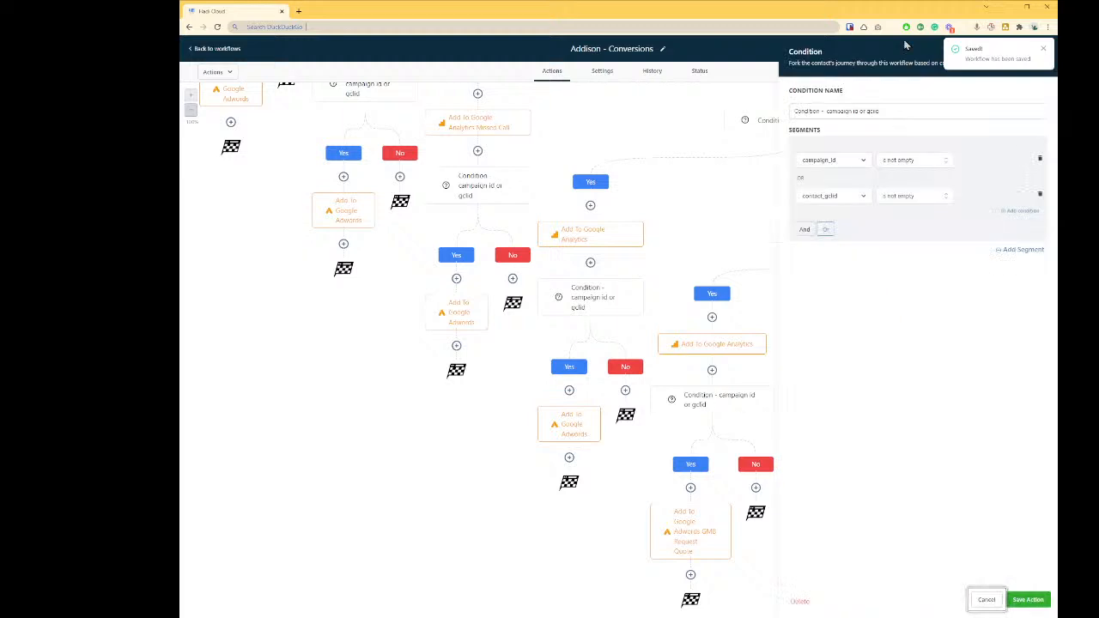
pyautogui.click(986, 599)
pyautogui.click(698, 529)
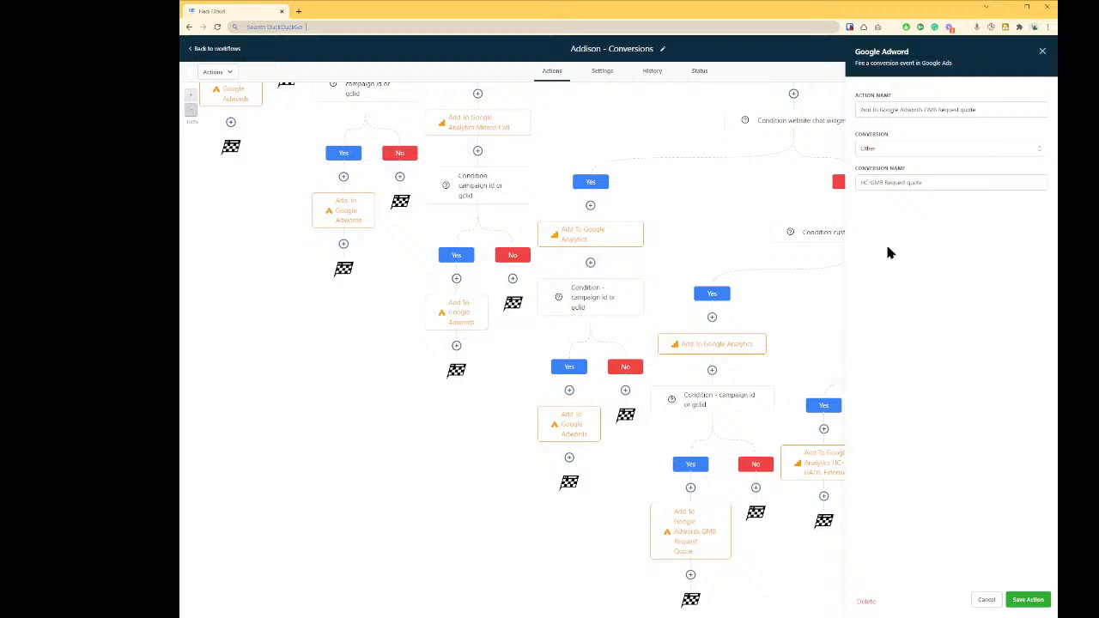
pyautogui.click(963, 180)
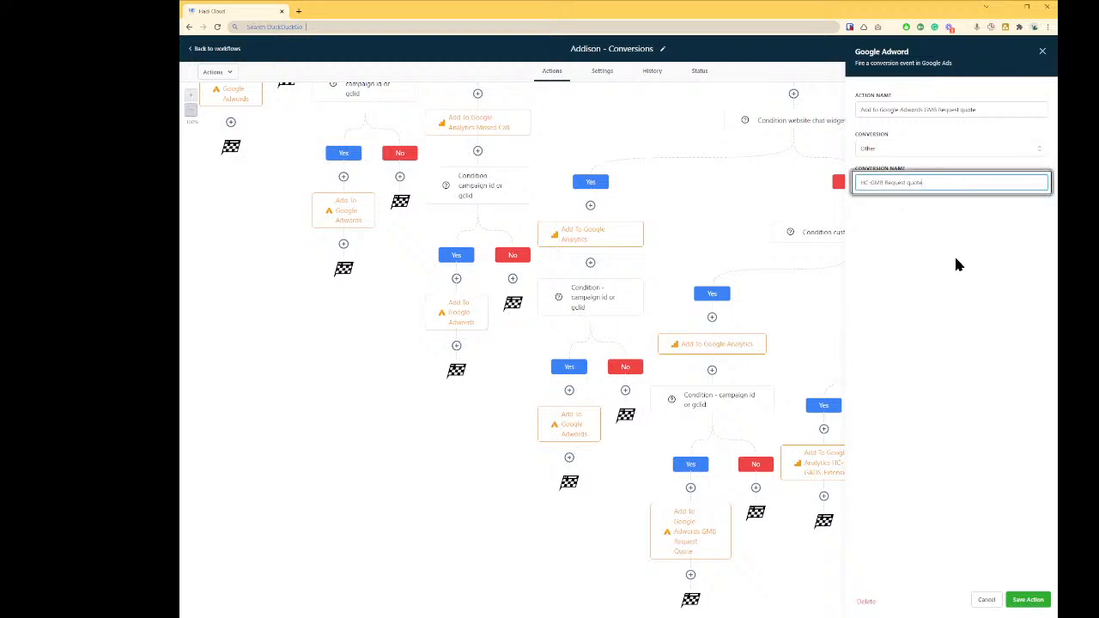
pyautogui.click(986, 599)
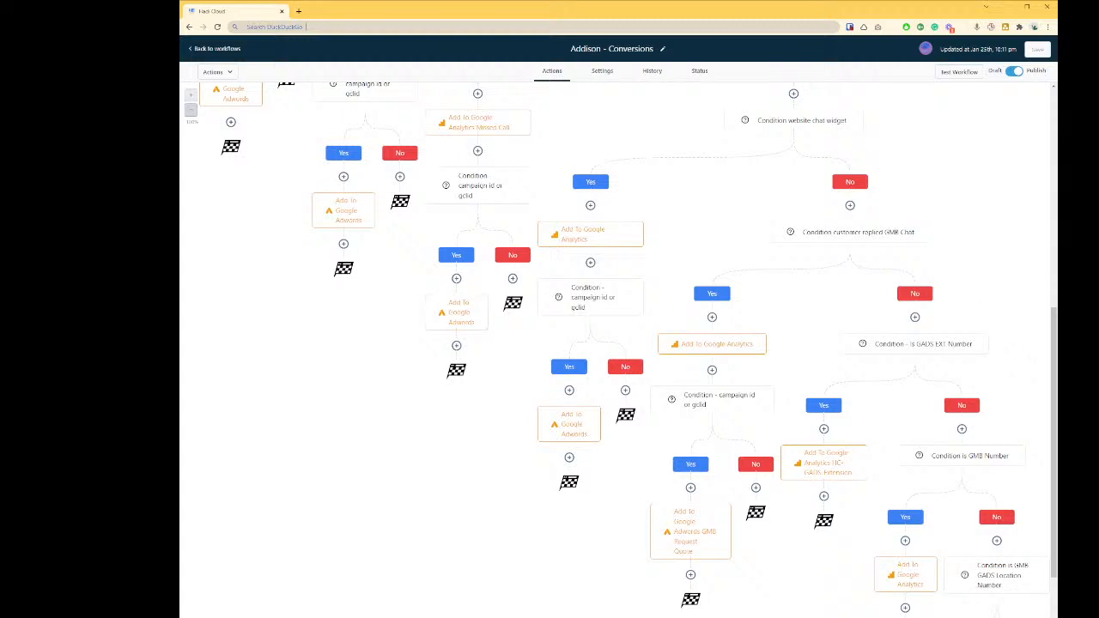
pyautogui.click(687, 522)
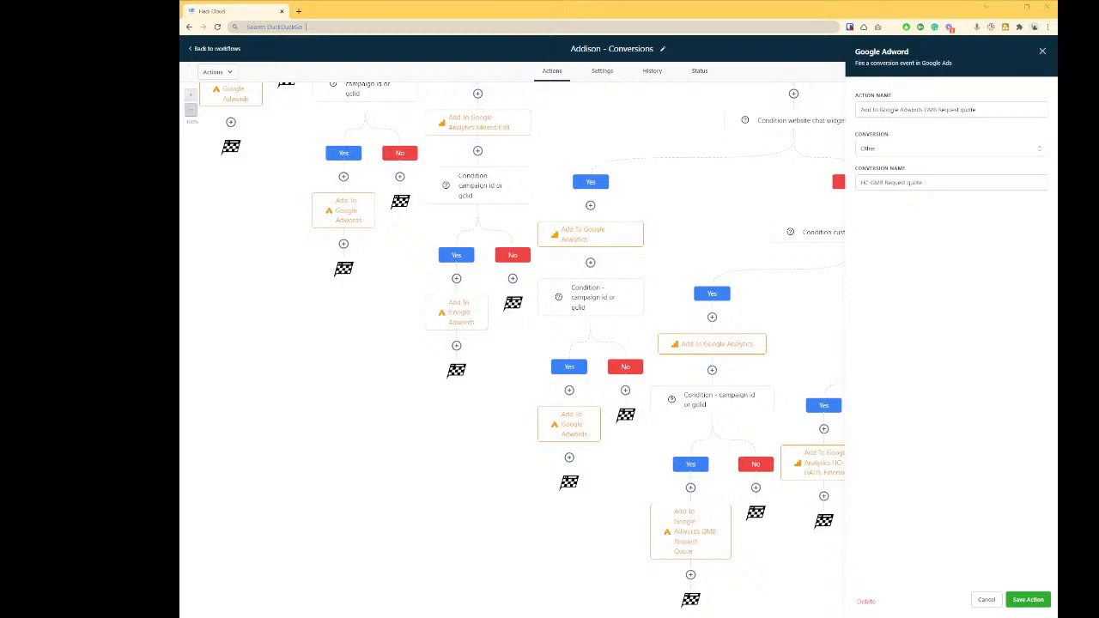
pyautogui.click(986, 600)
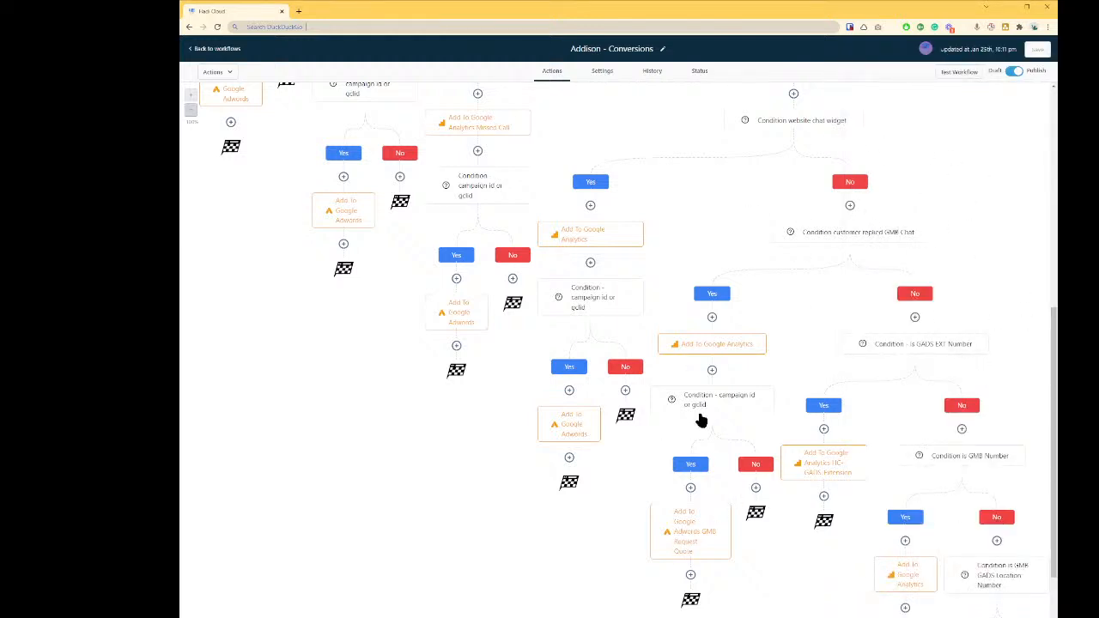
# Step: Set the conversion name of the GMB Request quote Google Adwords action to HC-GADS-GMB-Chat and save the action and workflow
pyautogui.click(690, 543)
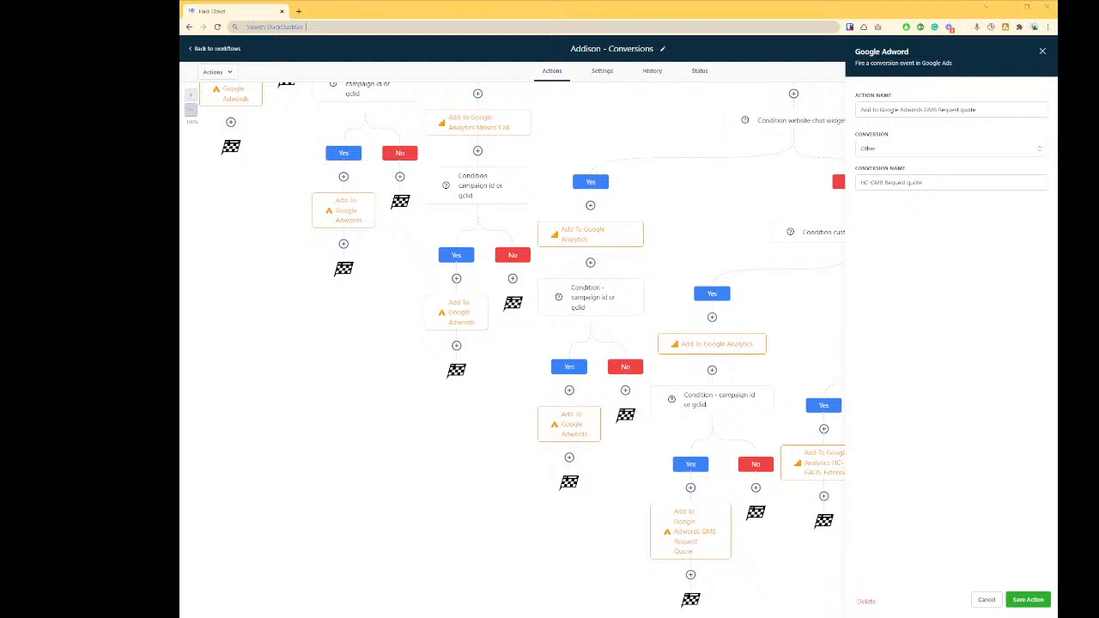
pyautogui.click(952, 182)
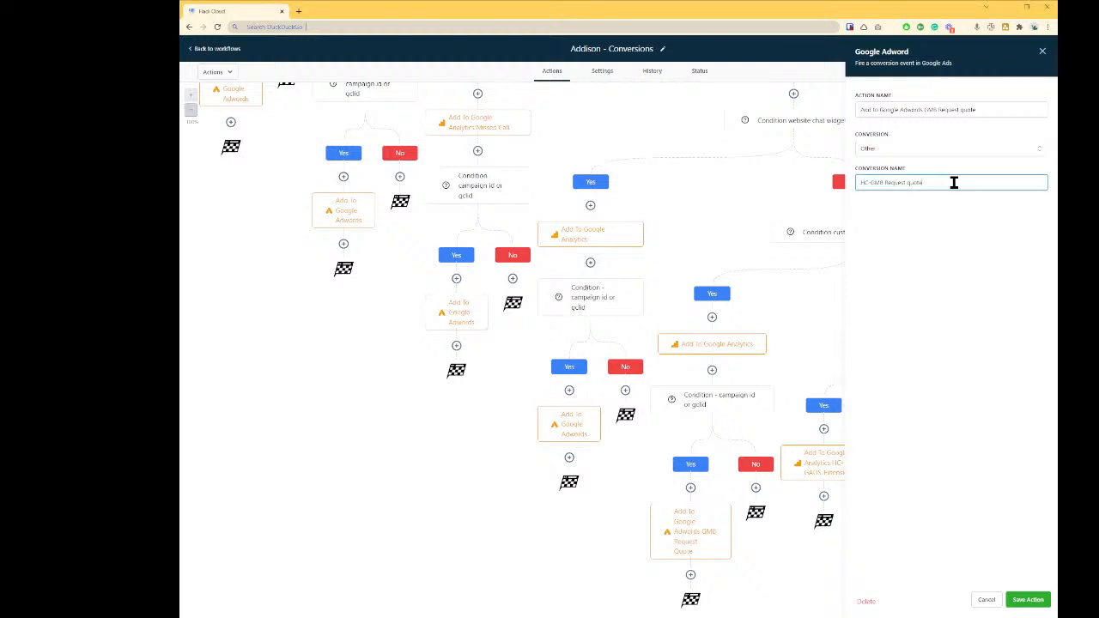
pyautogui.hotkey('ctrl', 'a')
pyautogui.write('HC-GMB-Chat')
pyautogui.write('GADS-')
pyautogui.hotkey('ctrl', 'a')
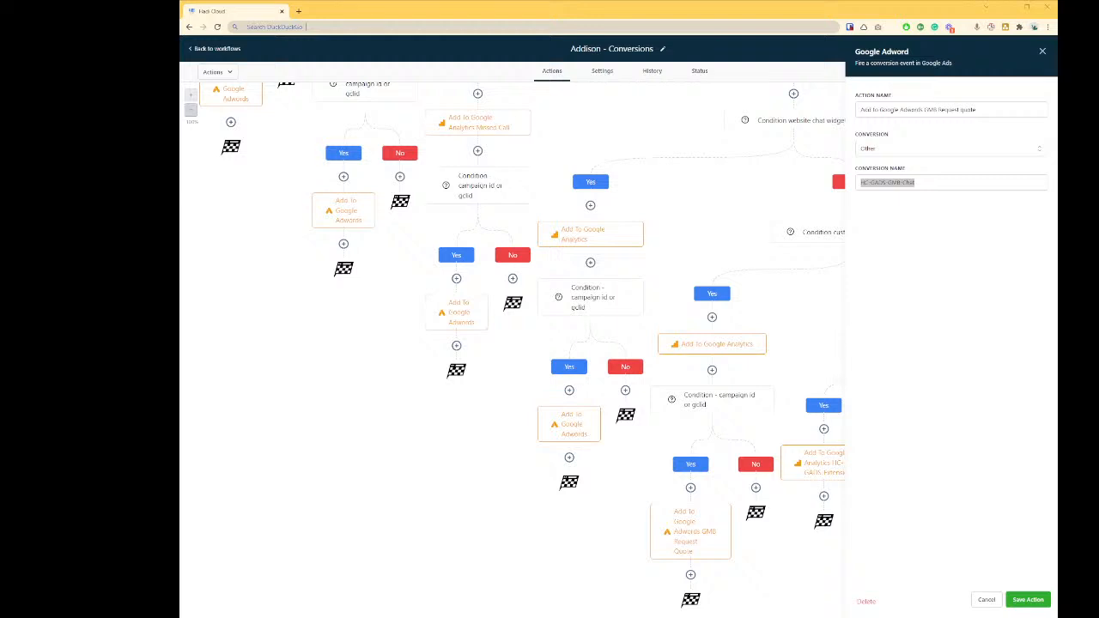
pyautogui.click(1033, 599)
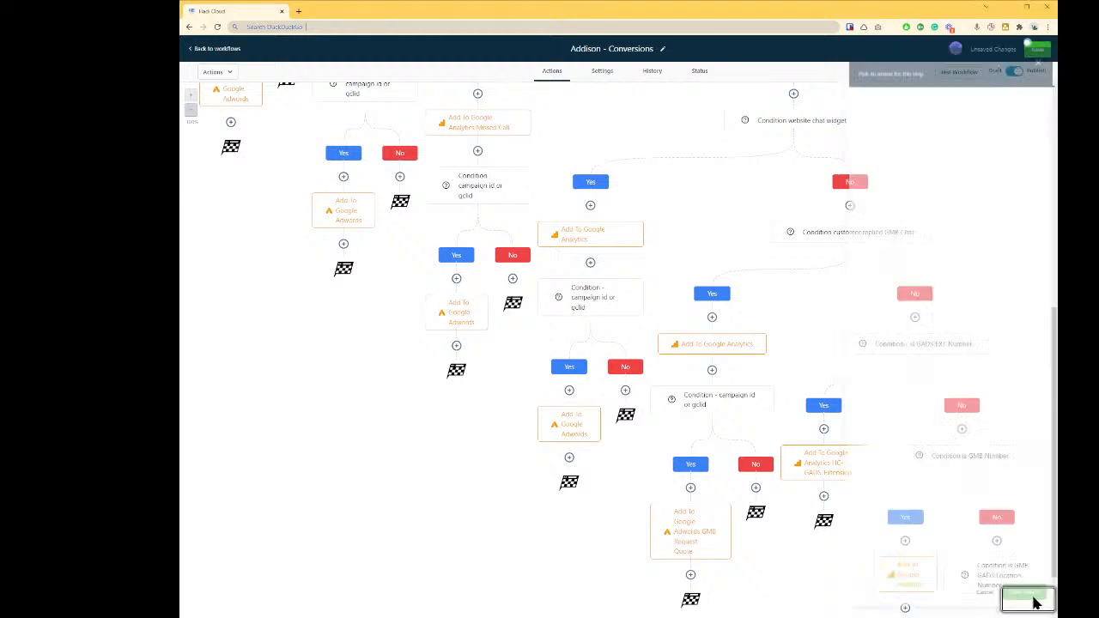
pyautogui.click(1044, 55)
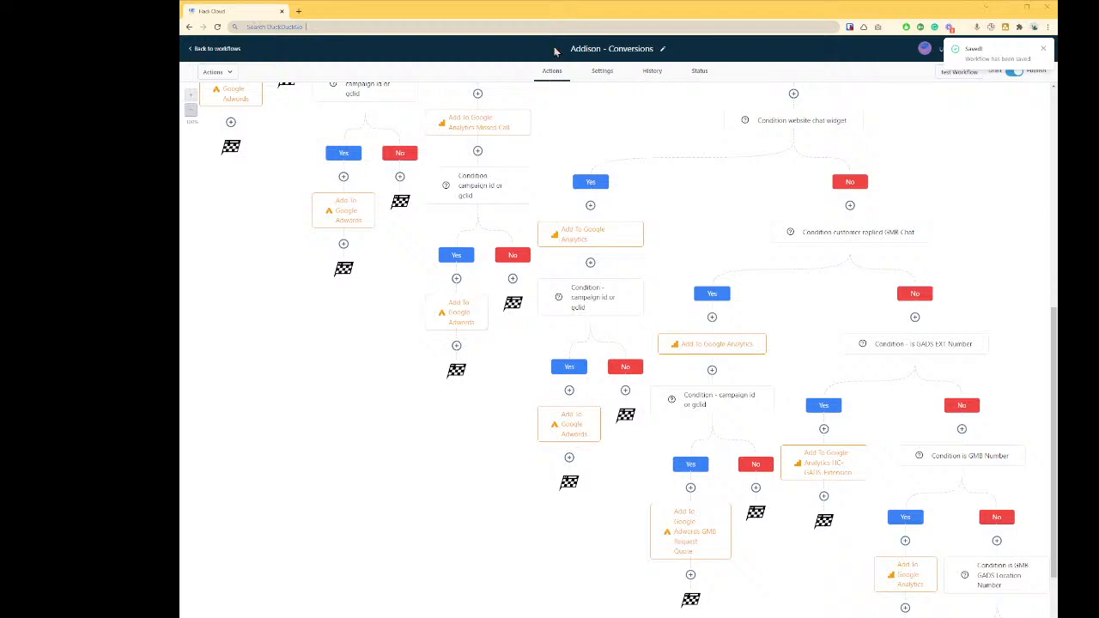
# Step: Reopen the Google Analytics goals and Google Ads conversions pages, and copy the conversion name from the workflow's GMB Request quote Adwords action
pyautogui.moveTo(555, 52); pyautogui.dragTo(569, 12)
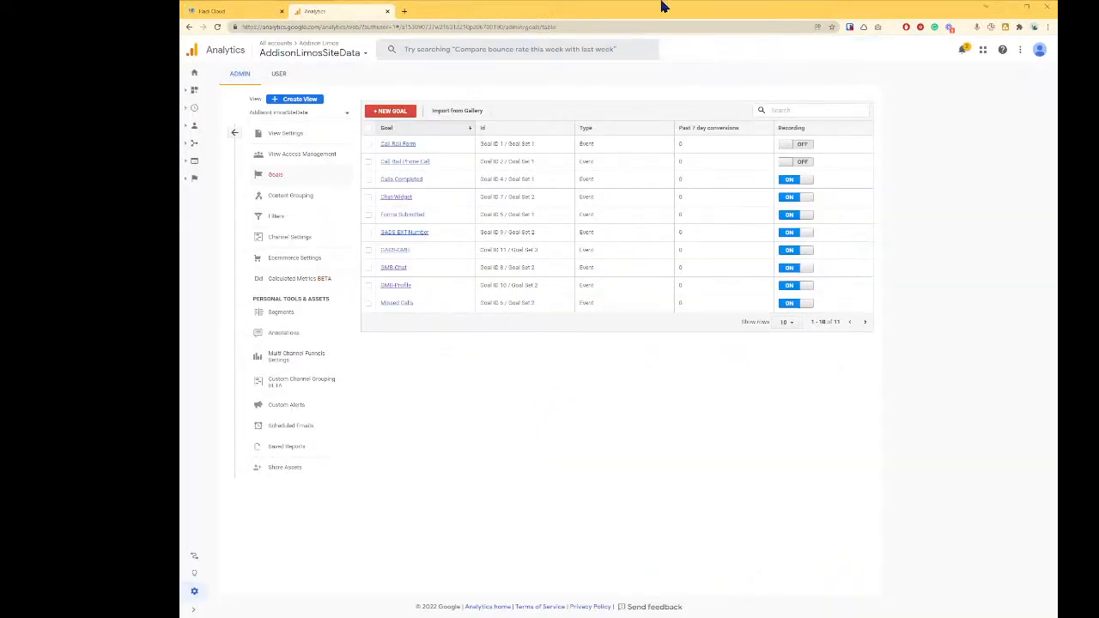
pyautogui.moveTo(662, 4); pyautogui.dragTo(622, 12)
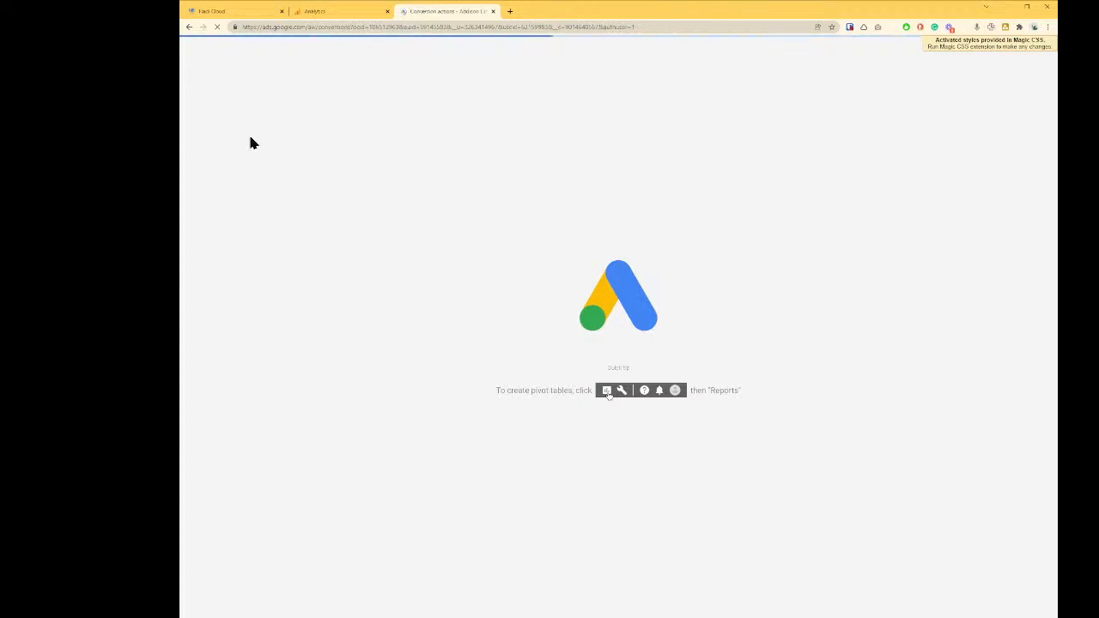
pyautogui.click(219, 11)
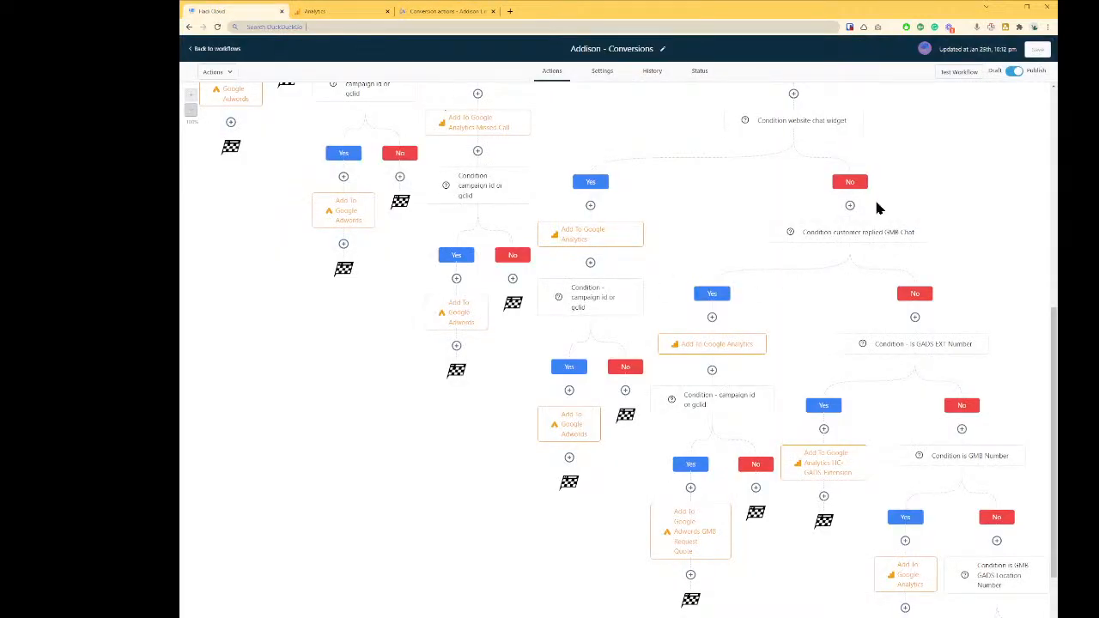
pyautogui.click(712, 546)
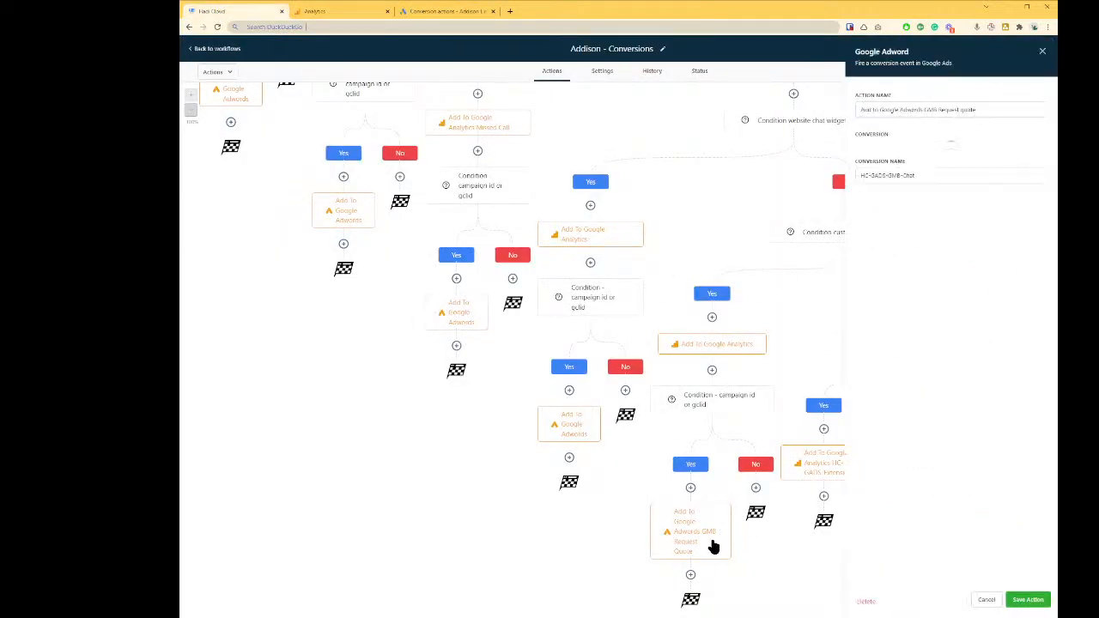
pyautogui.click(922, 177)
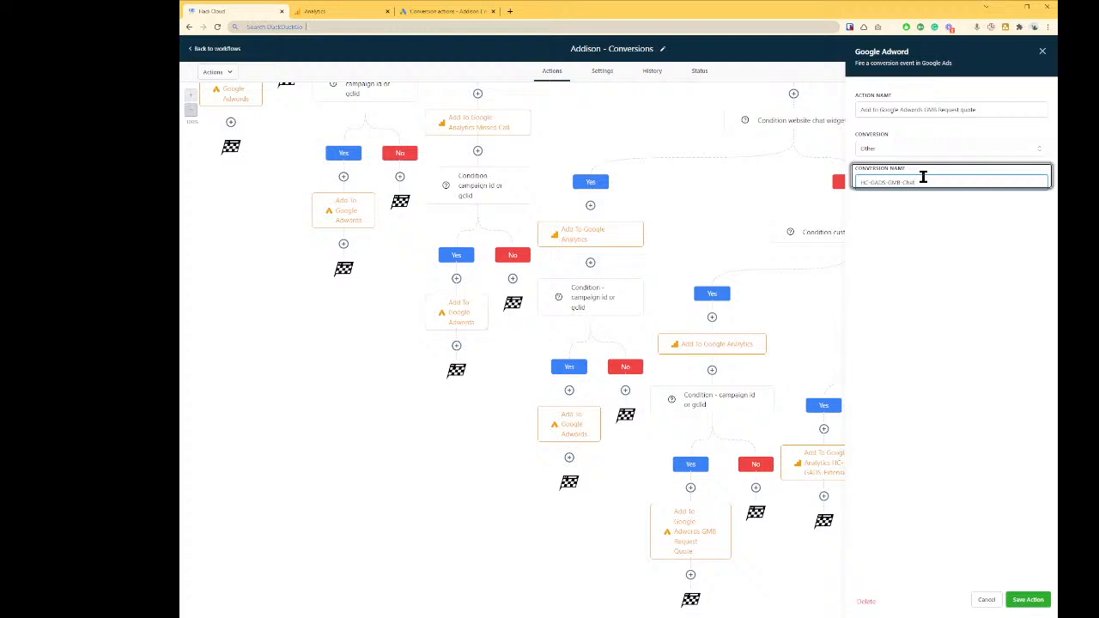
pyautogui.tripleClick(922, 177)
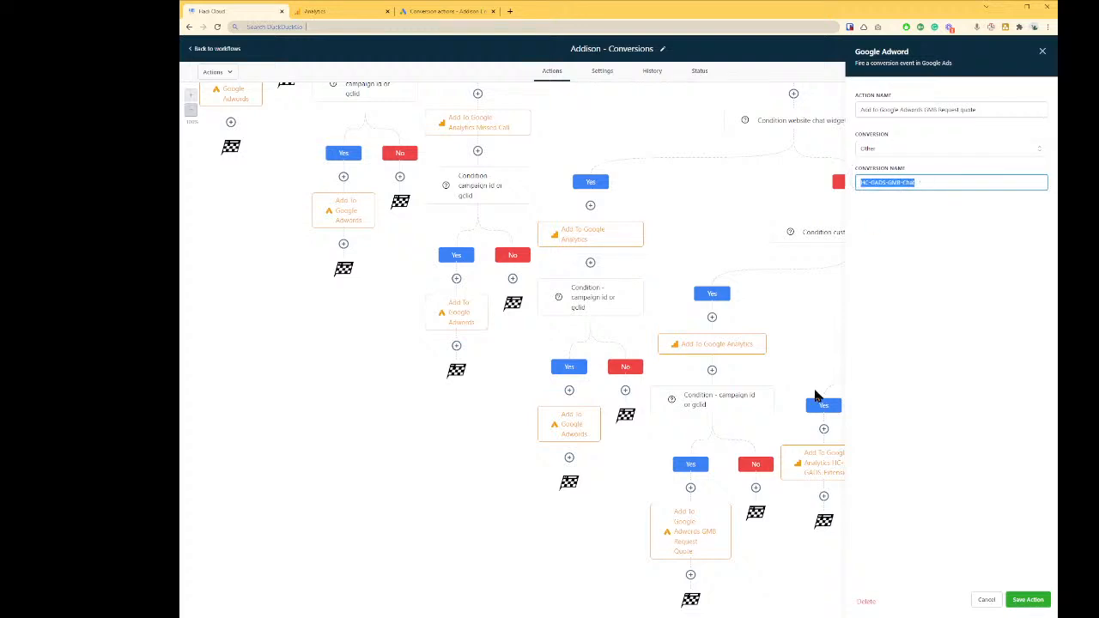
pyautogui.click(985, 599)
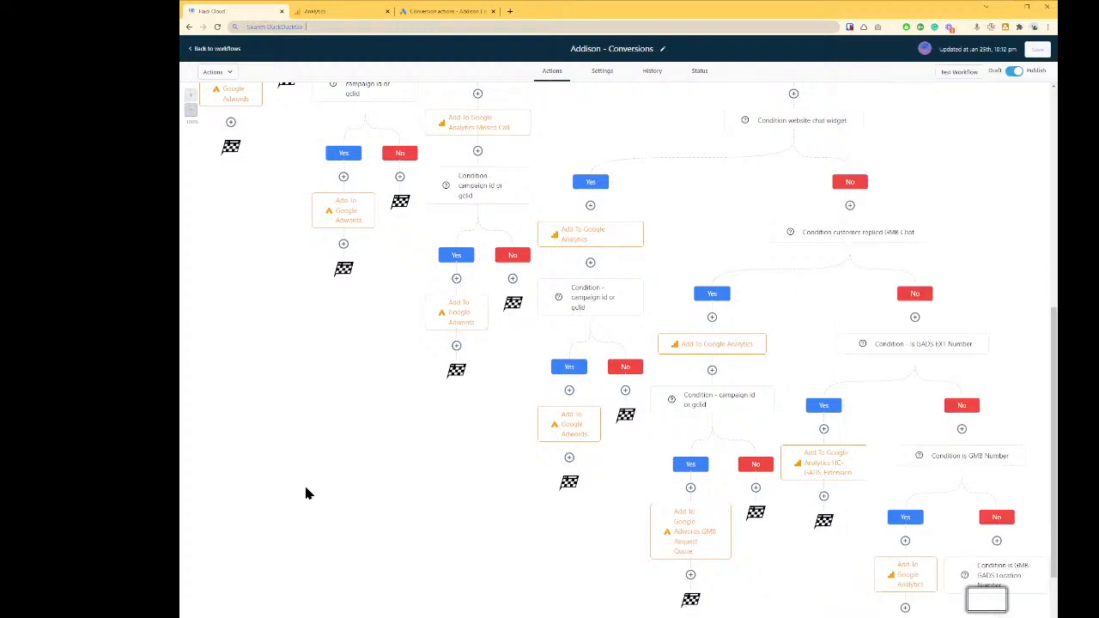
# Step: Rename the HC-GMB Request quote conversion action in Google Ads as HC-GADS-GMB-Chat, save it and return to the conversions summary
pyautogui.hotkey('ctrl', 'Tab')
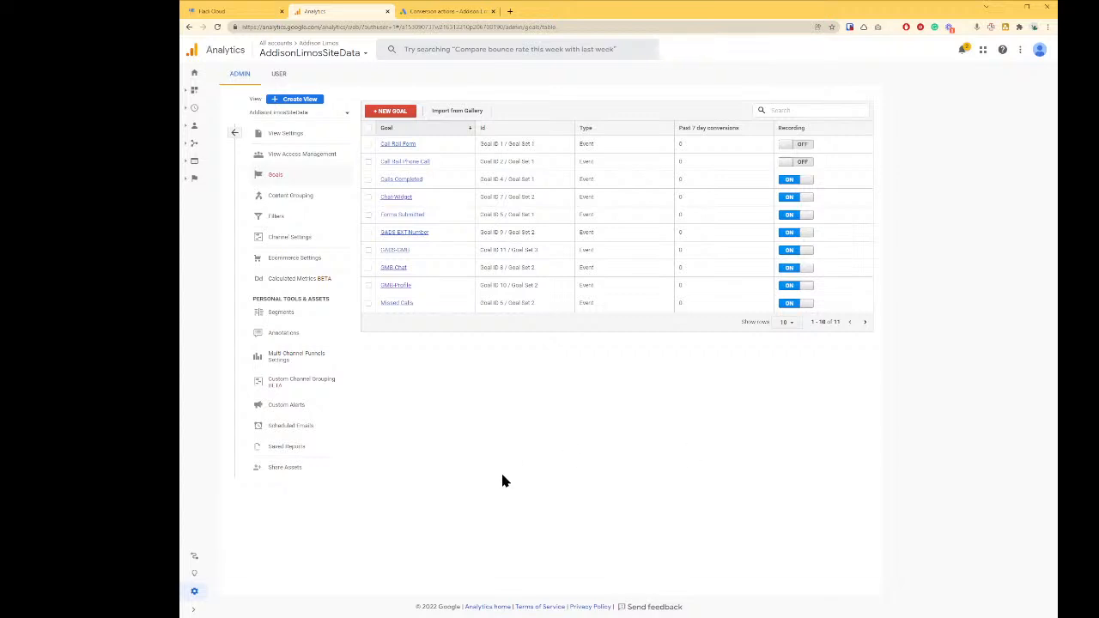
pyautogui.hotkey('ctrl', 'Tab')
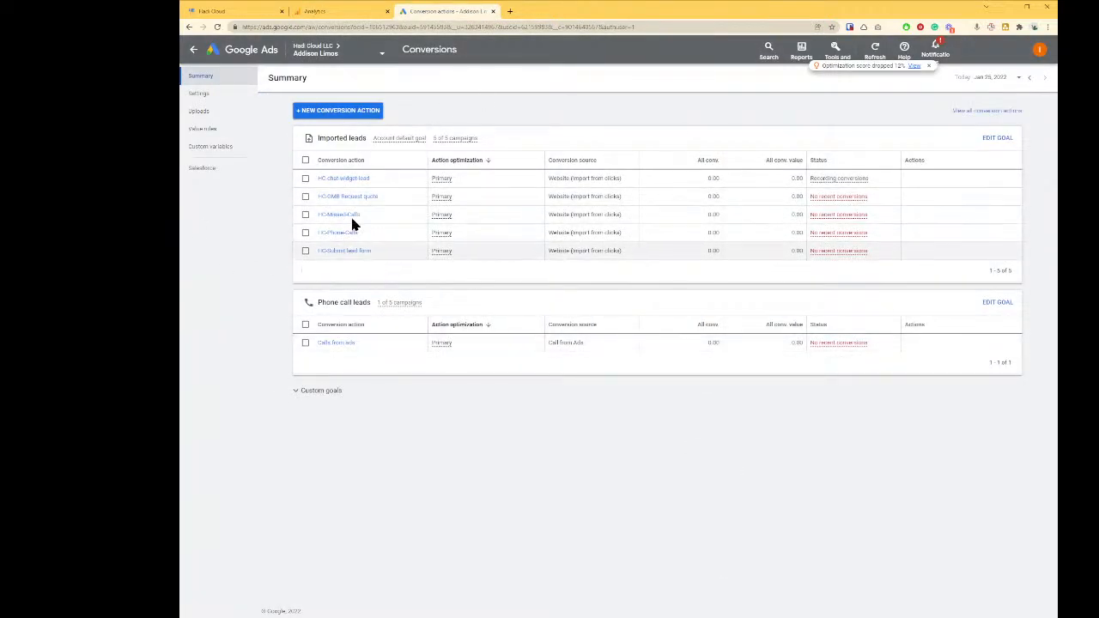
pyautogui.click(336, 198)
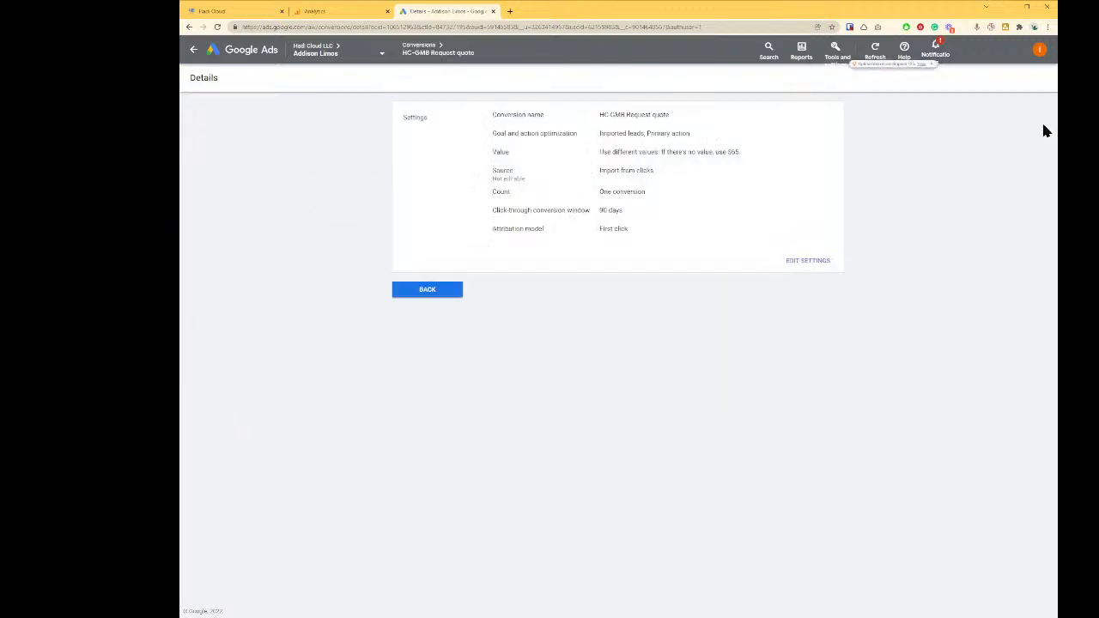
pyautogui.click(810, 261)
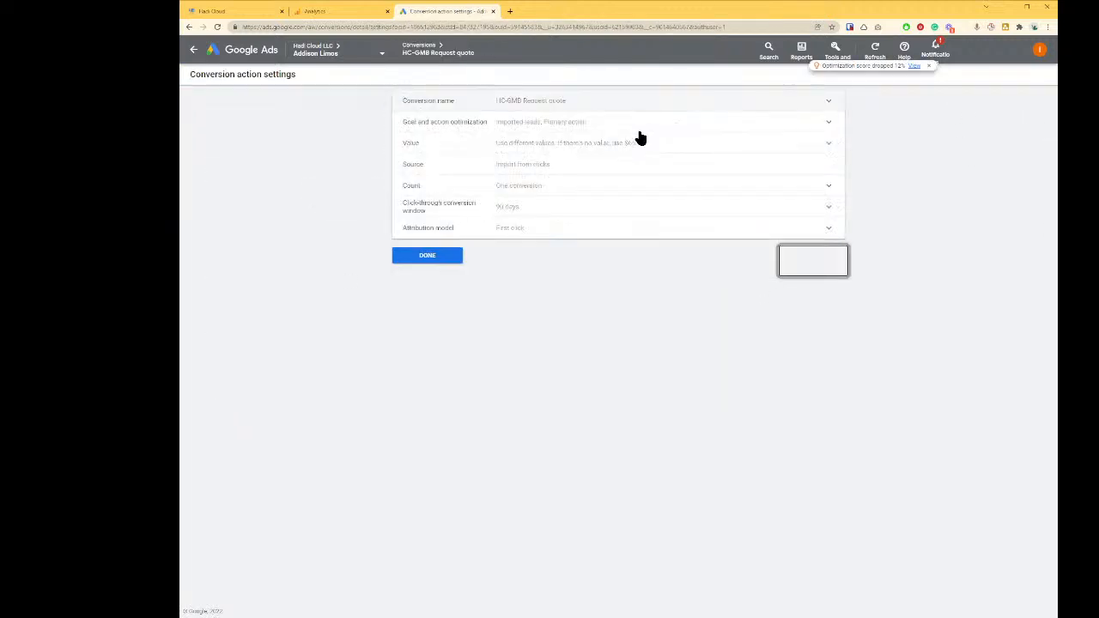
pyautogui.click(599, 113)
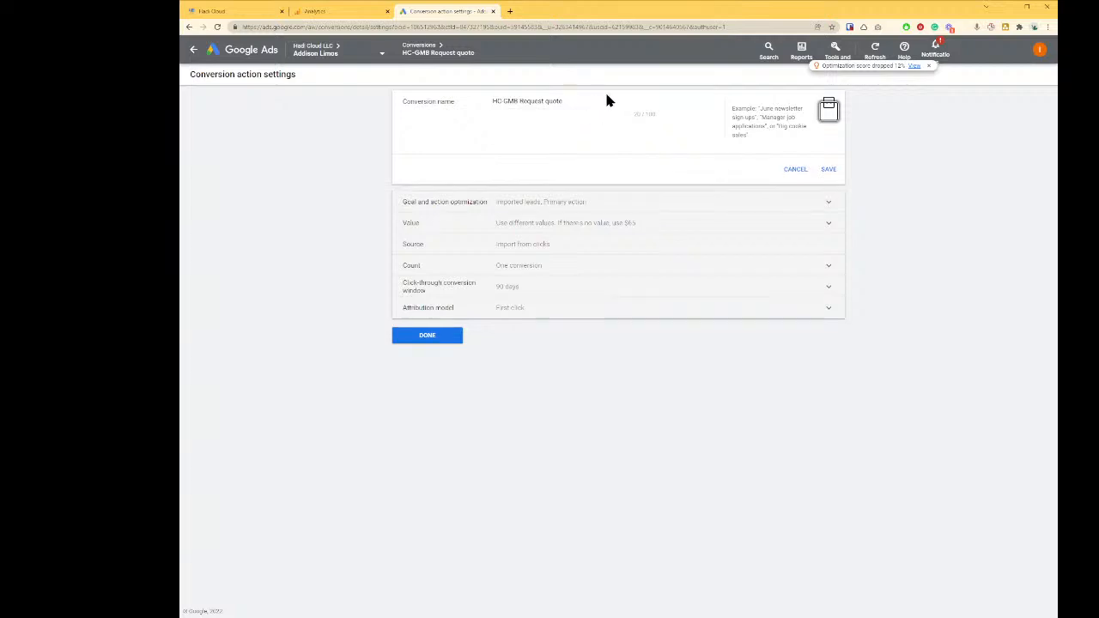
pyautogui.hotkey('ctrl', 'a')
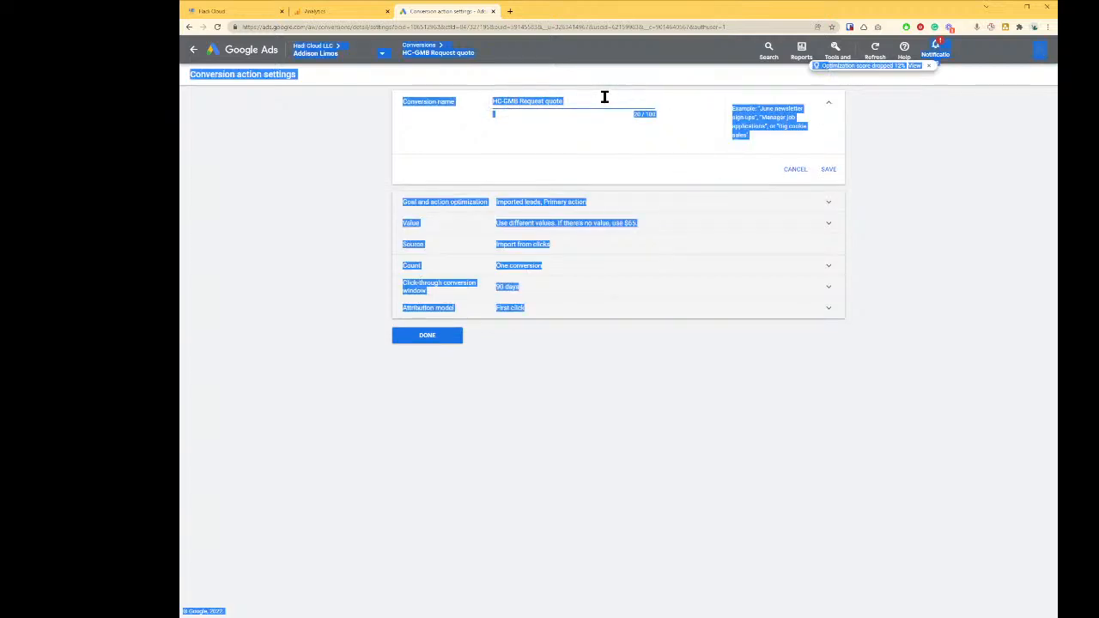
pyautogui.click(578, 88)
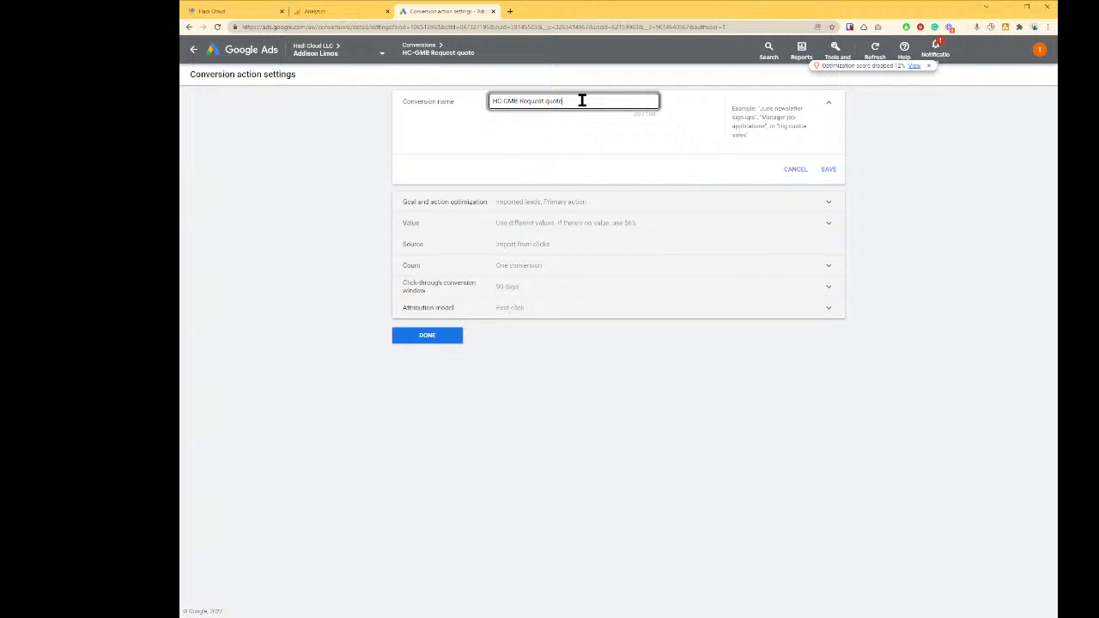
pyautogui.tripleClick(582, 100)
pyautogui.write('HC GADS GMB Chat')
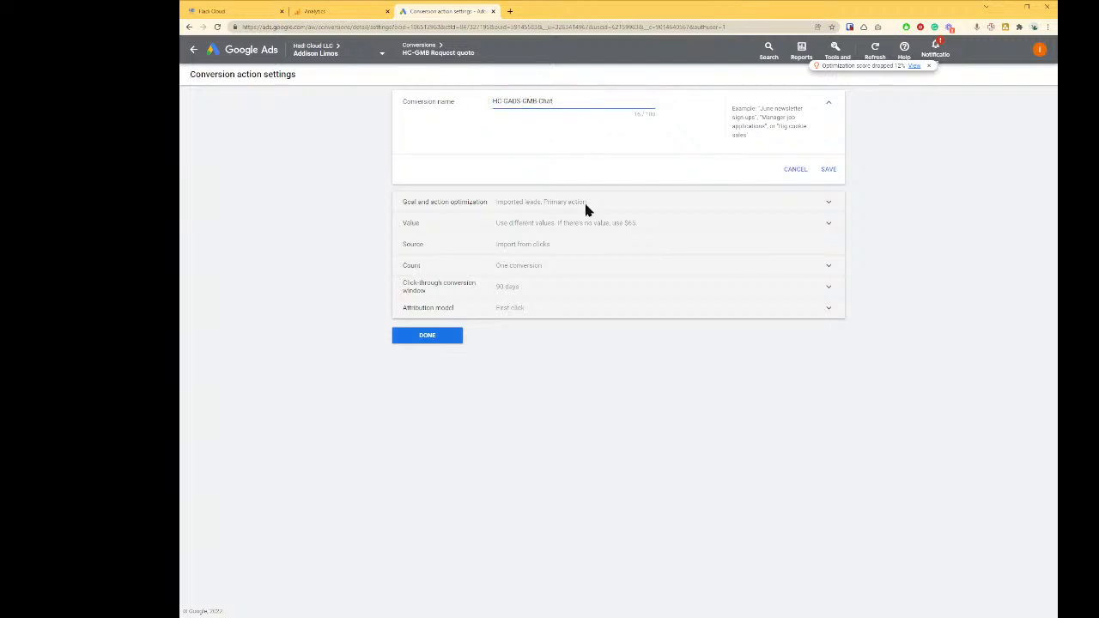
pyautogui.click(829, 168)
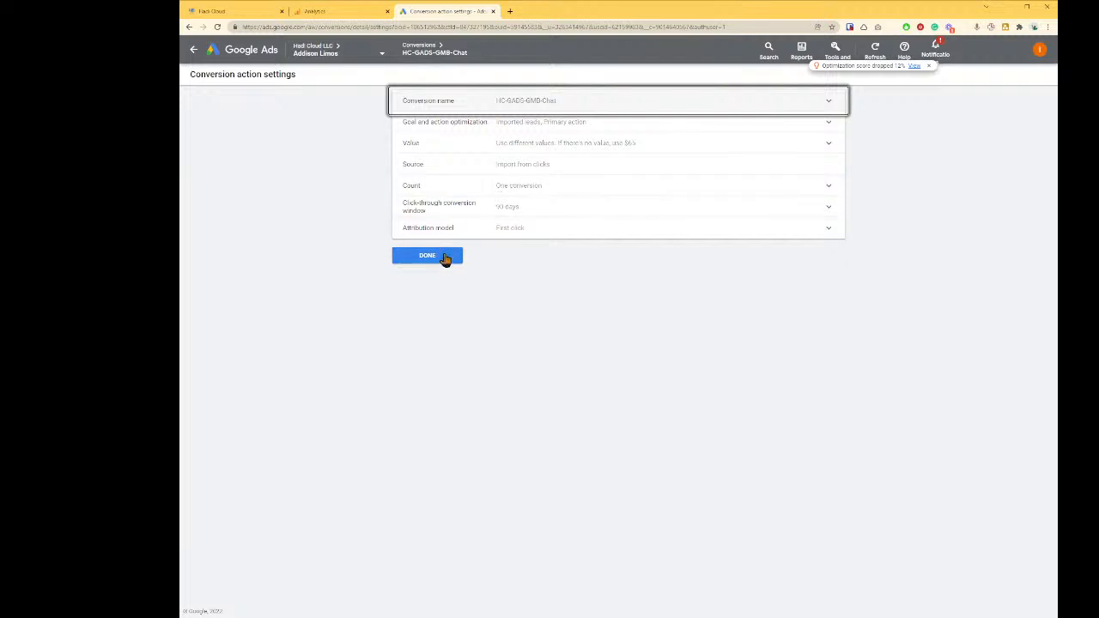
pyautogui.click(440, 259)
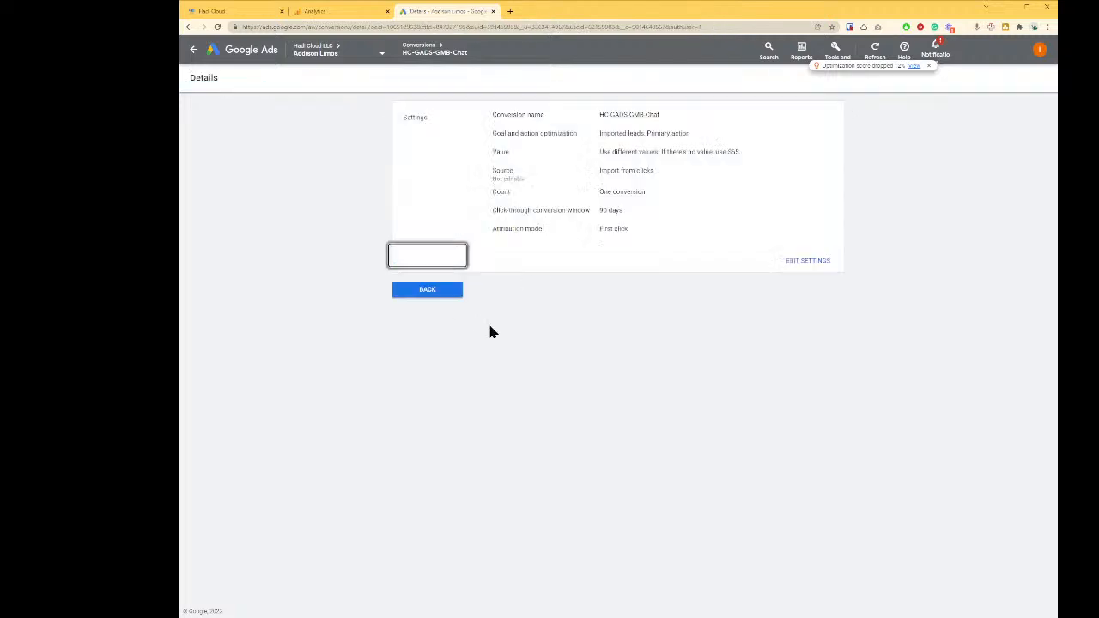
pyautogui.click(409, 289)
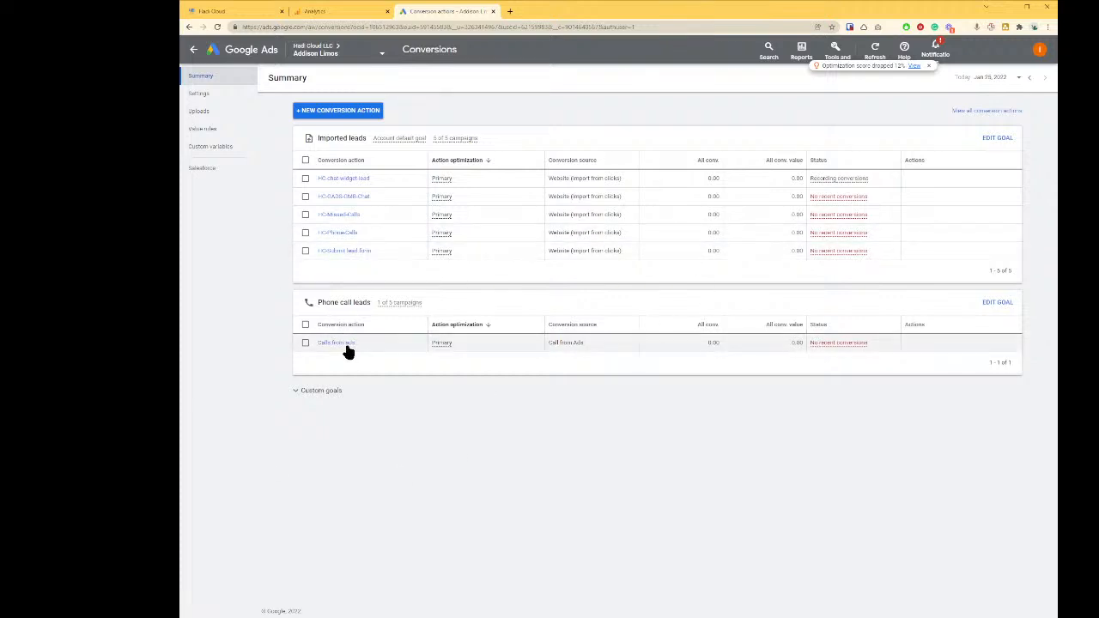
# Step: Create a custom goal named HC-GADS-Conversions containing Calls from ads and all five HC conversion actions, and save it
pyautogui.click(333, 392)
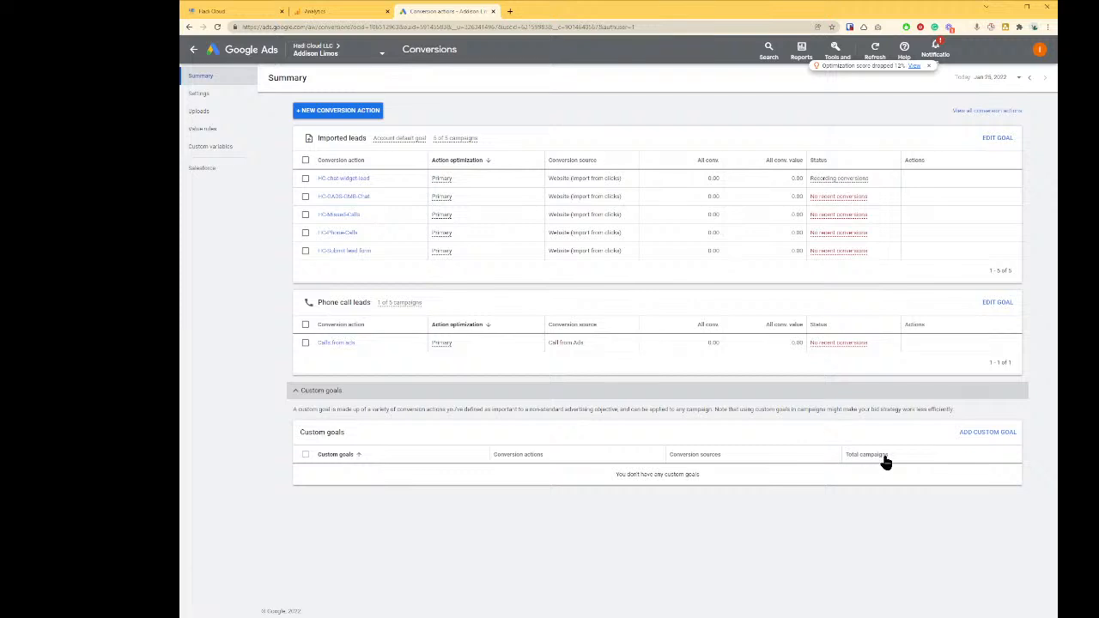
pyautogui.click(978, 433)
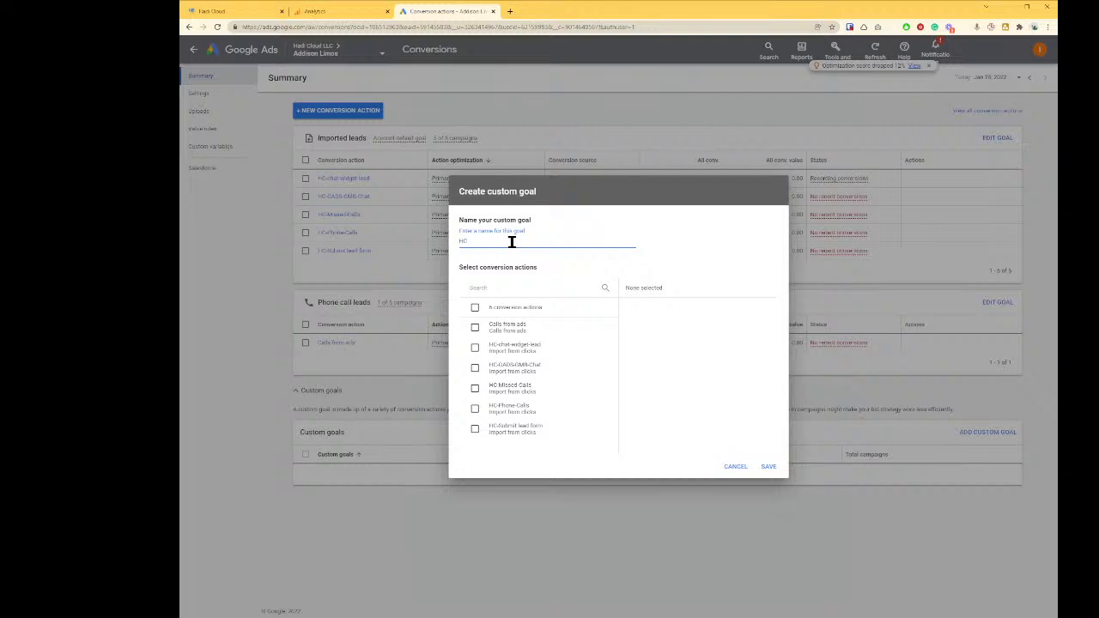
pyautogui.write('HC-GADS-Conversions')
pyautogui.click(745, 235)
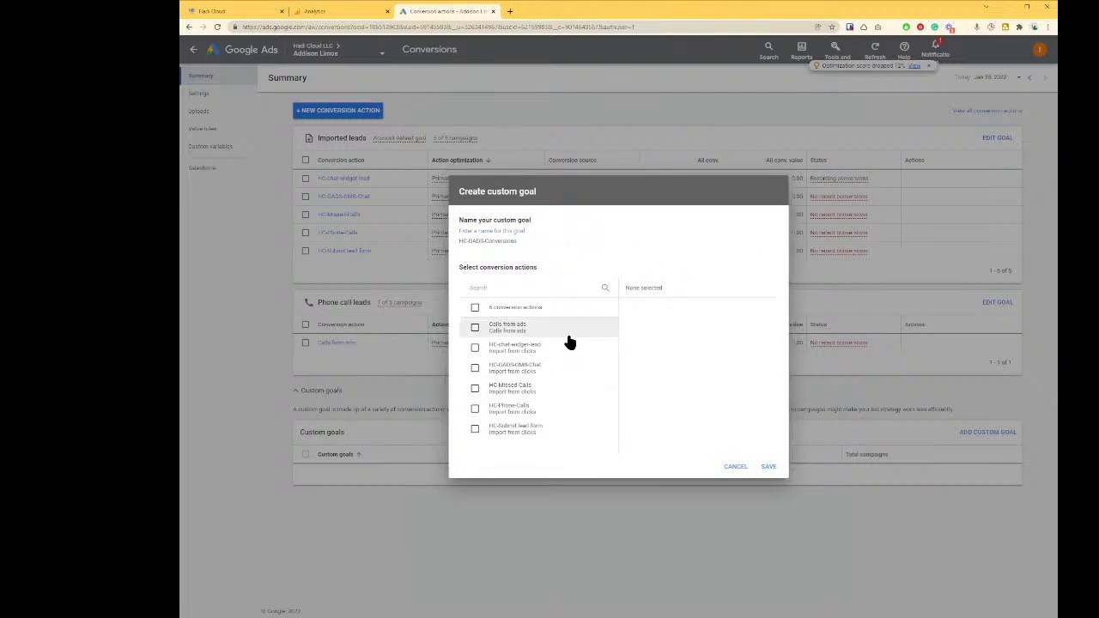
pyautogui.click(534, 333)
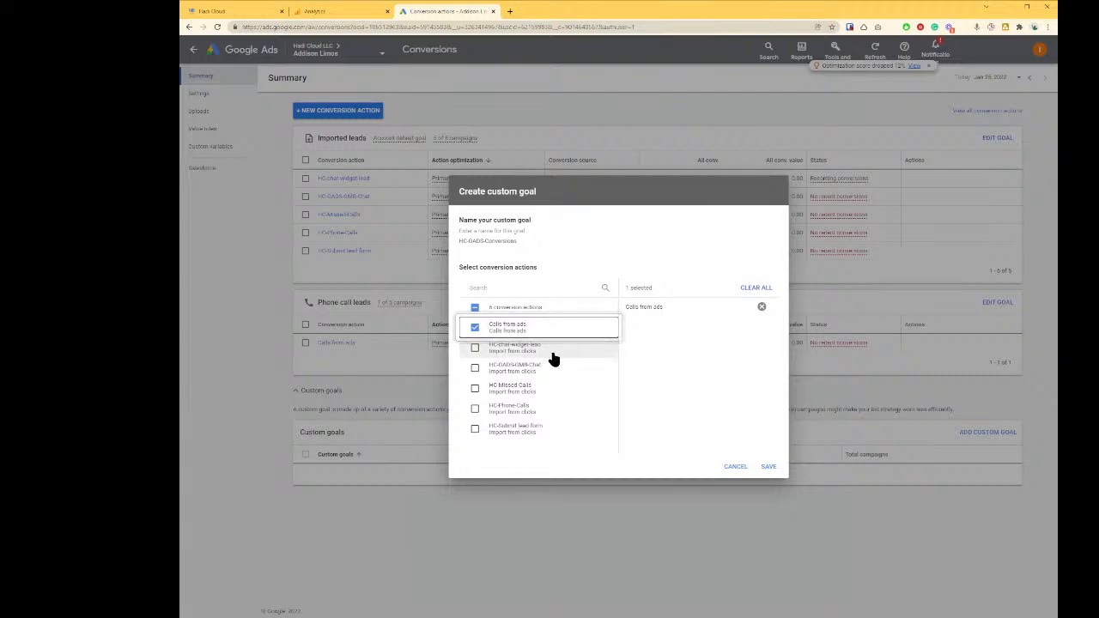
pyautogui.click(554, 351)
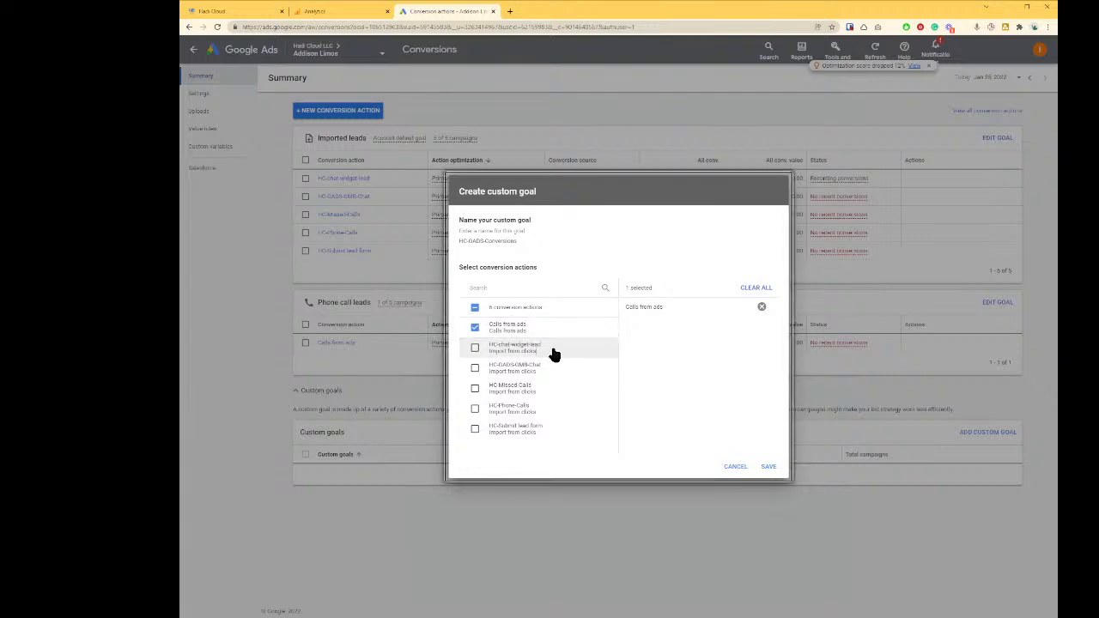
pyautogui.click(538, 372)
pyautogui.click(533, 390)
pyautogui.click(530, 409)
pyautogui.click(527, 430)
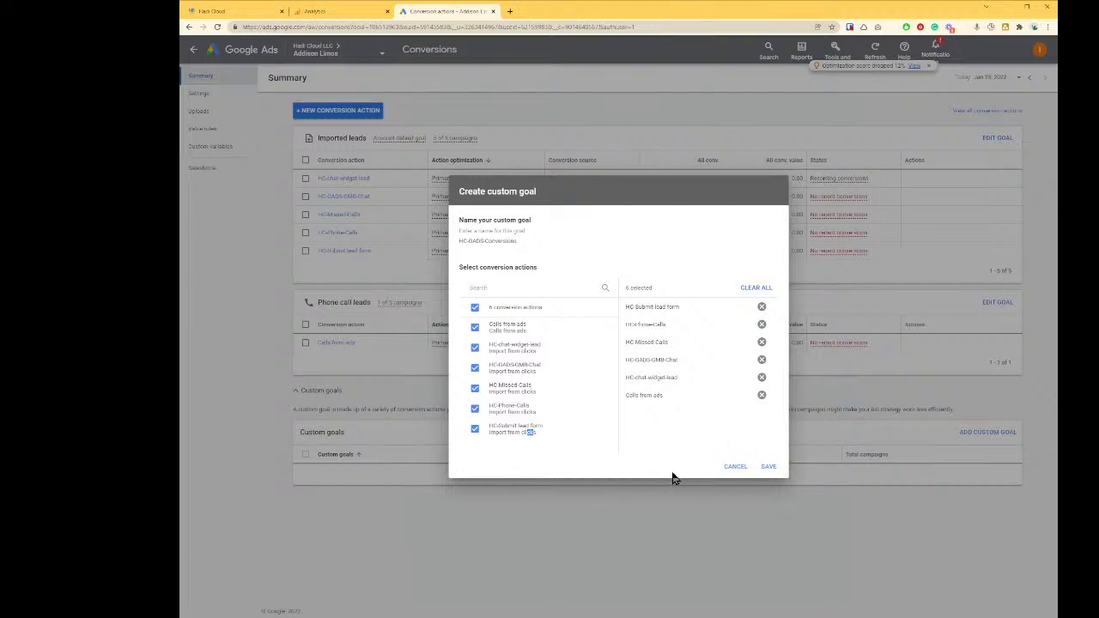
pyautogui.click(768, 466)
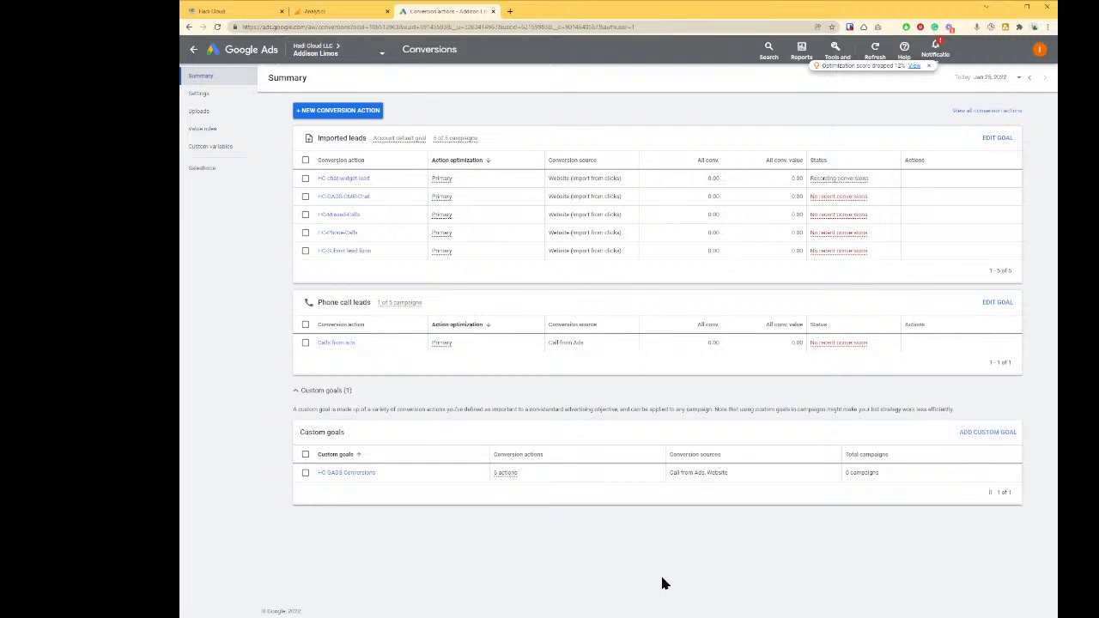
# Step: Review the workflow's triggers and first branches and the Google Analytics goals list, and return to the Google Ads conversions summary
pyautogui.hotkey('ctrl', 'Tab')
pyautogui.scroll(-2, 893, 386)
pyautogui.scroll(8, 890, 390)
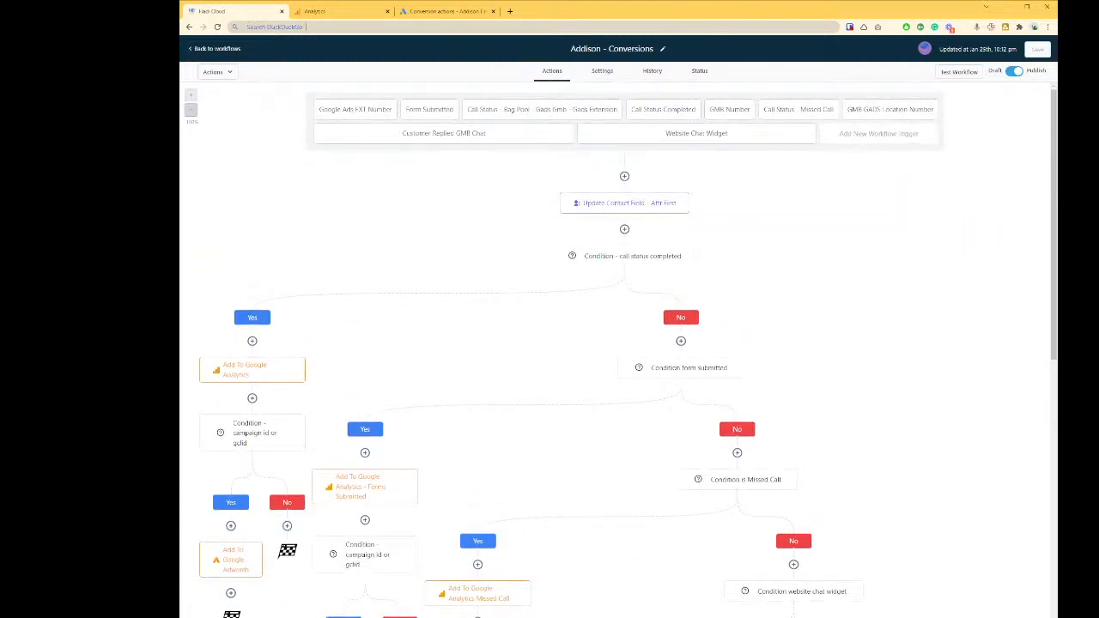
pyautogui.hotkey('ctrl', 'Tab')
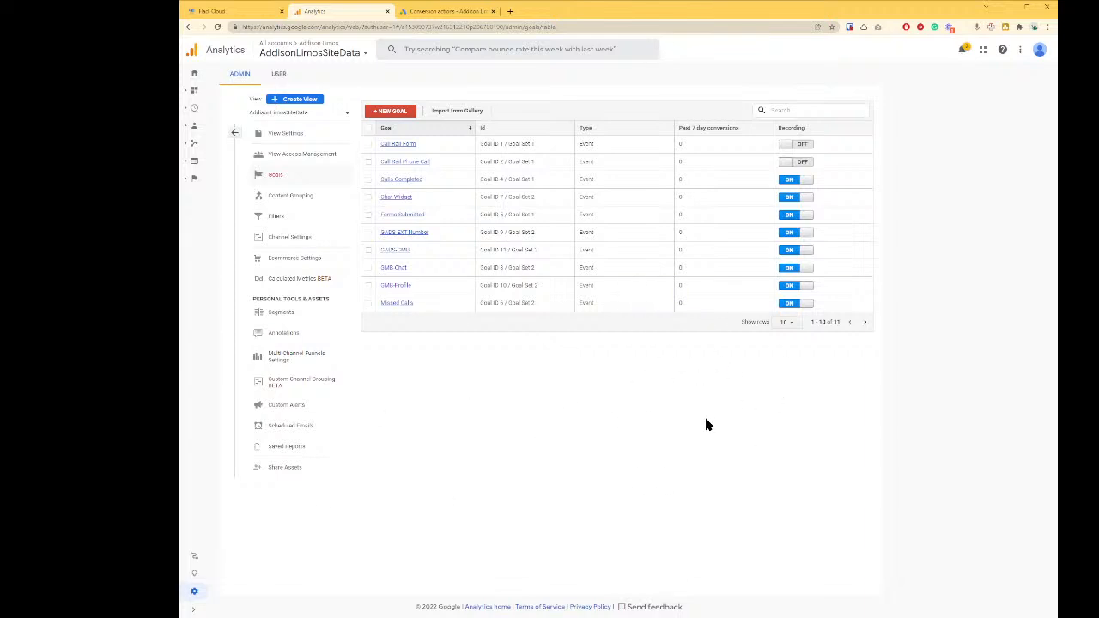
pyautogui.hotkey('ctrl', 'Tab')
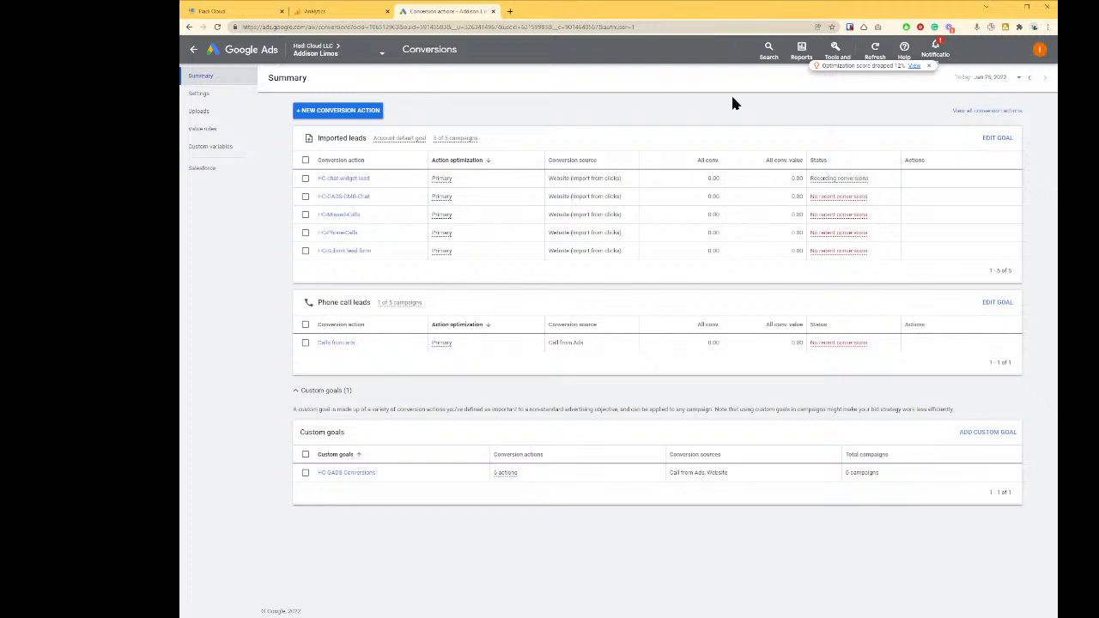
pyautogui.press('g')
pyautogui.press('c')
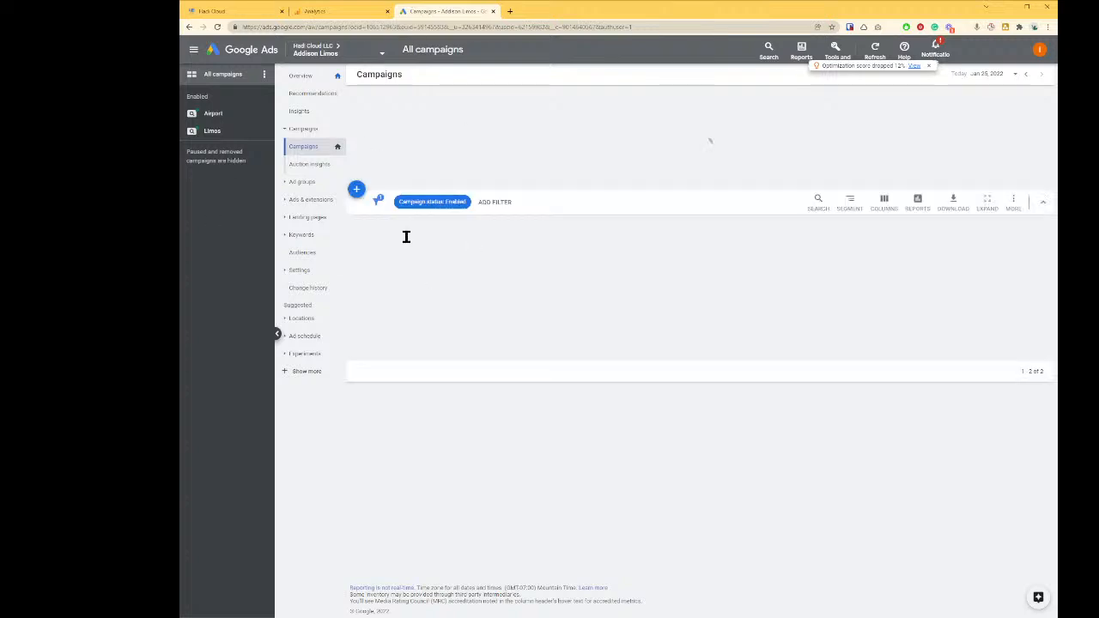
pyautogui.click(358, 246)
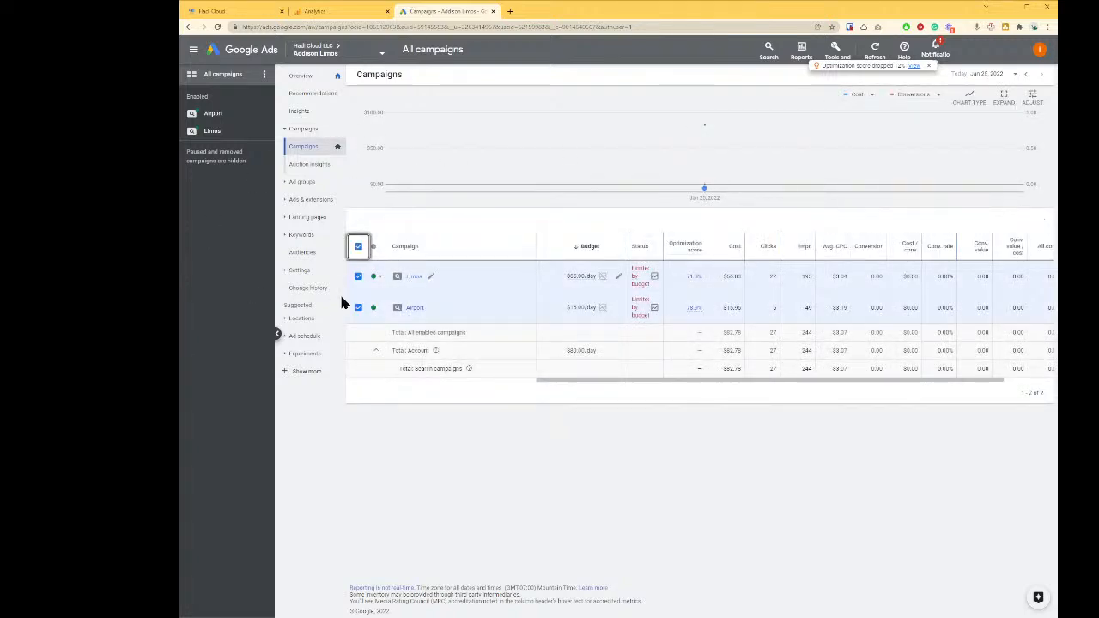
pyautogui.click(422, 223)
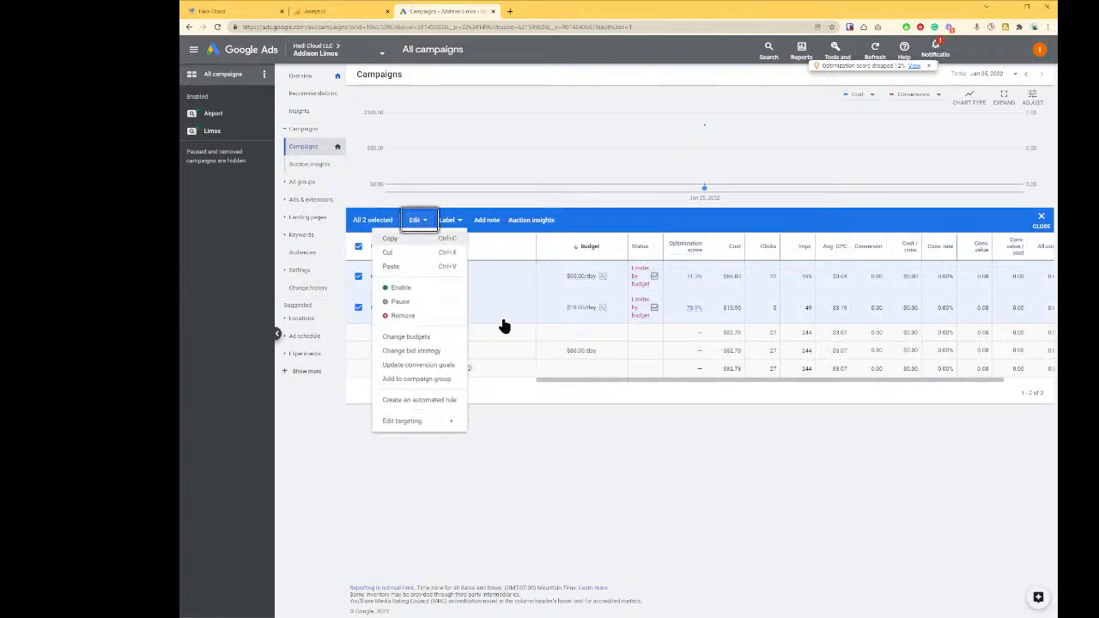
pyautogui.click(413, 367)
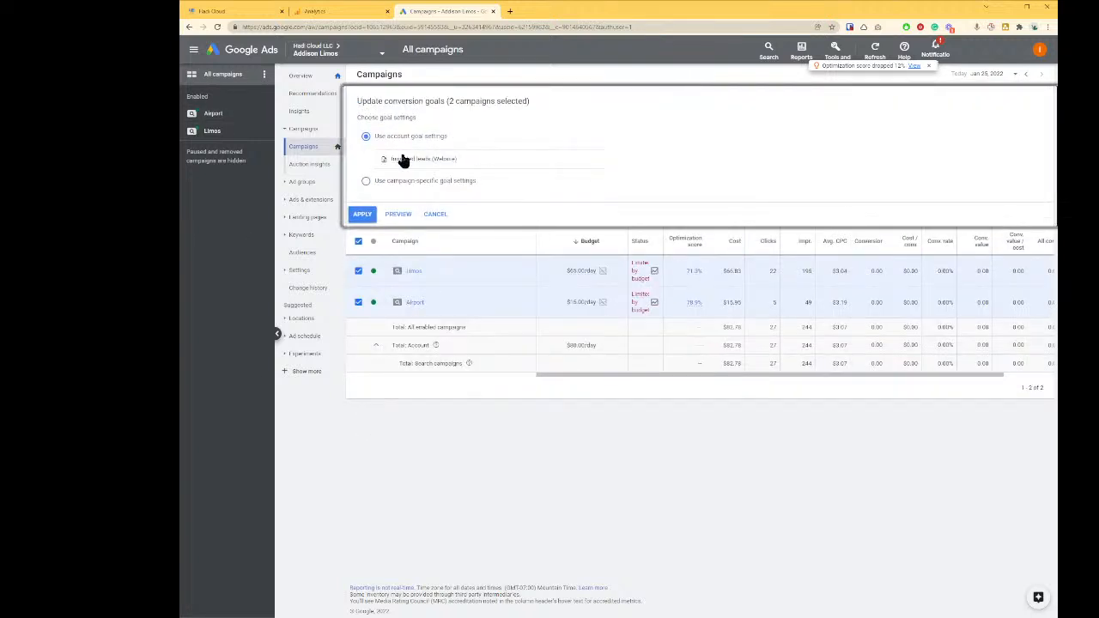
pyautogui.click(436, 181)
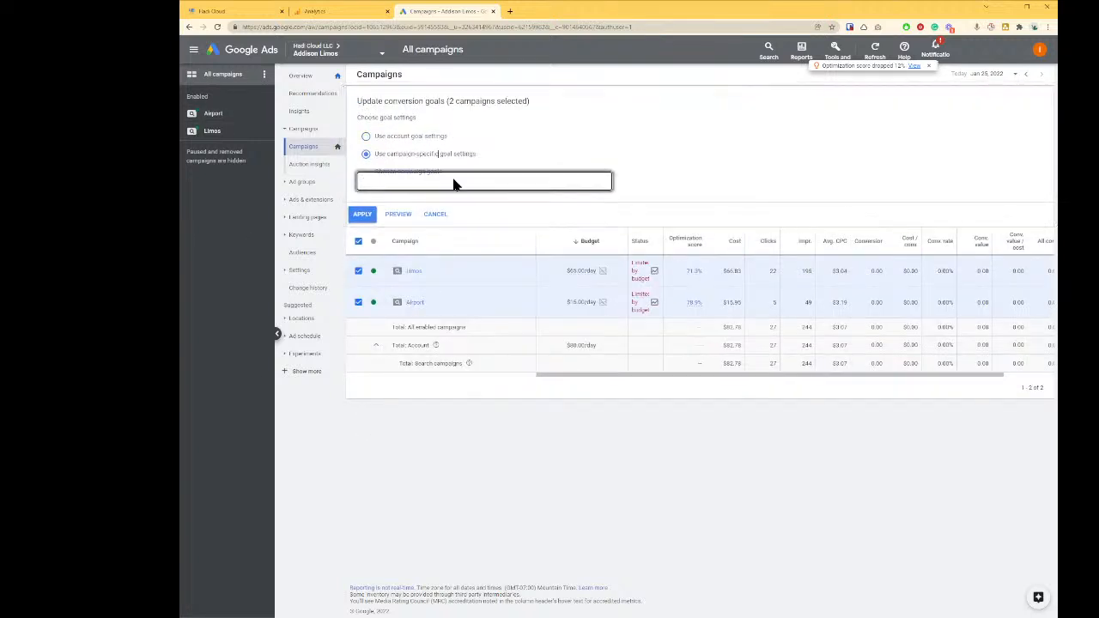
pyautogui.click(403, 184)
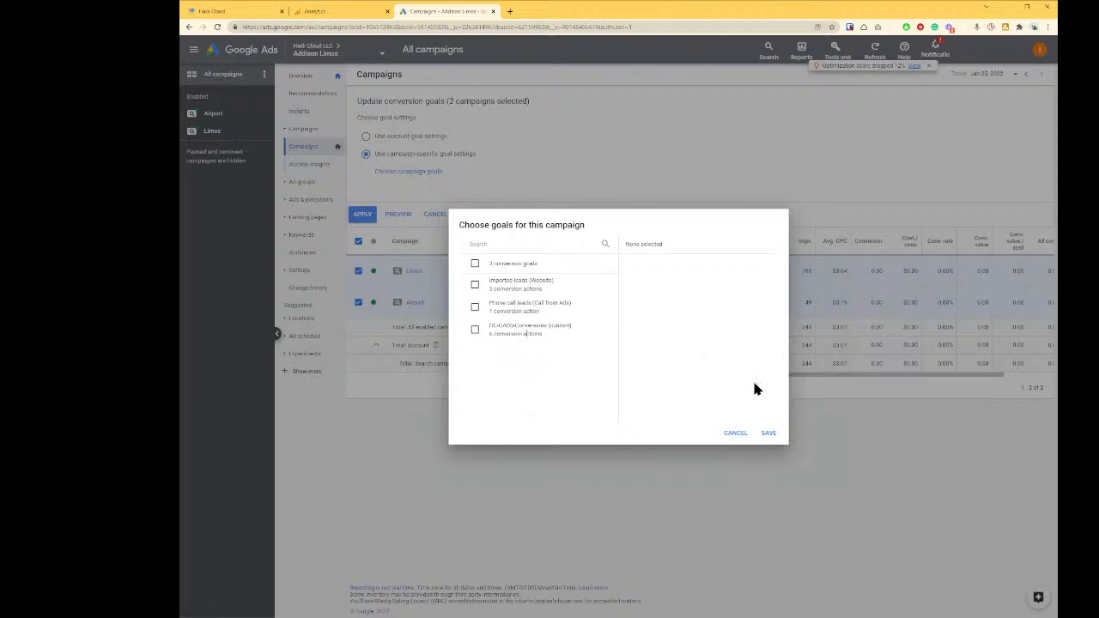
pyautogui.click(734, 433)
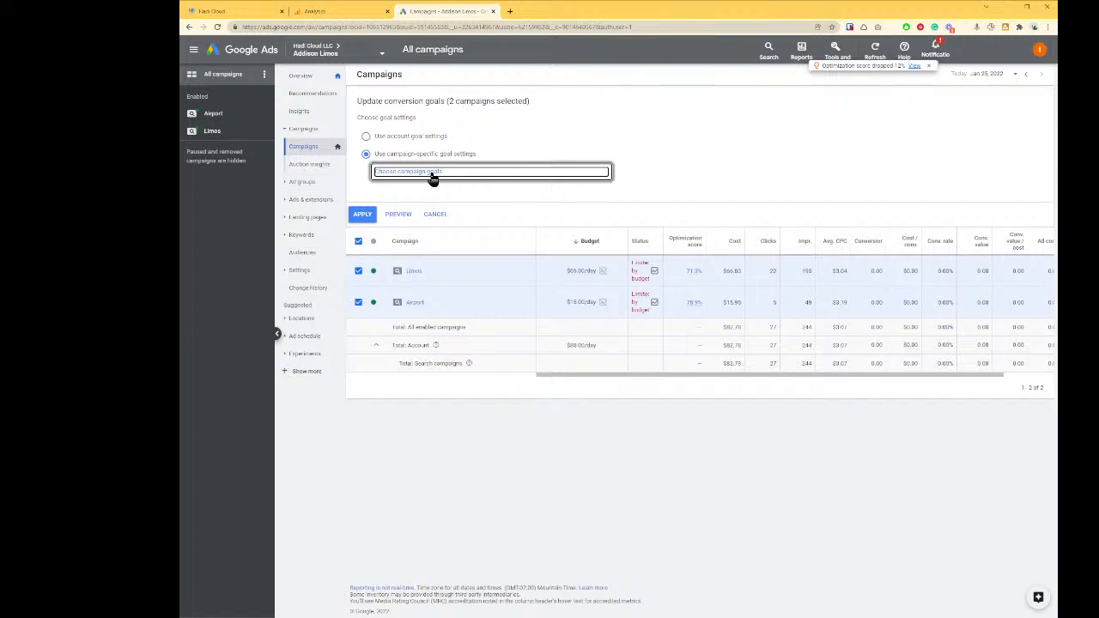
pyautogui.click(425, 138)
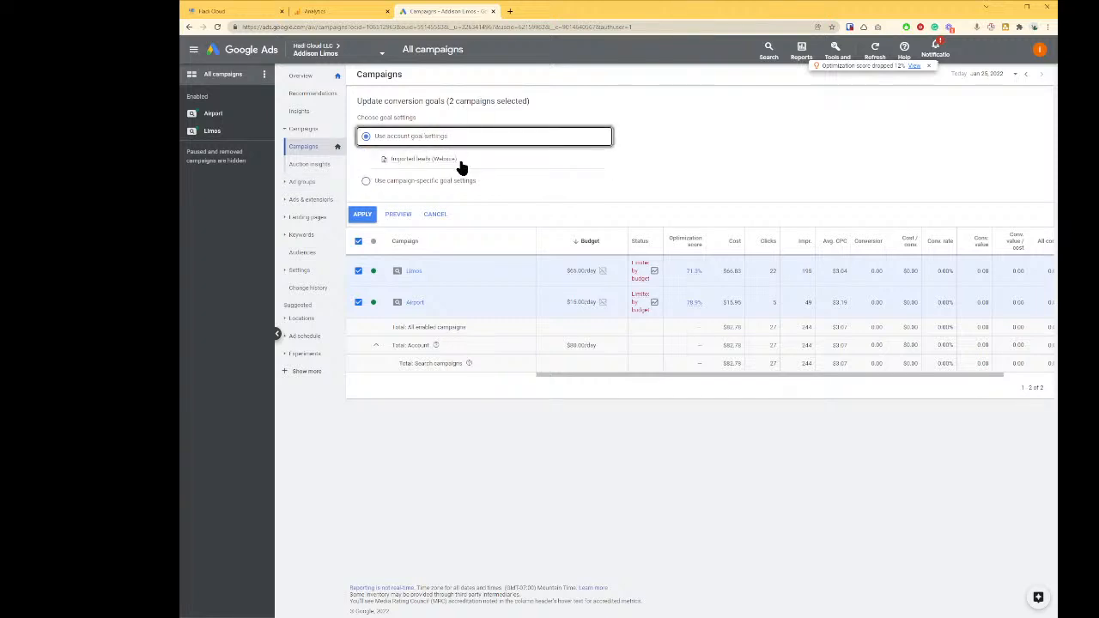
pyautogui.click(407, 181)
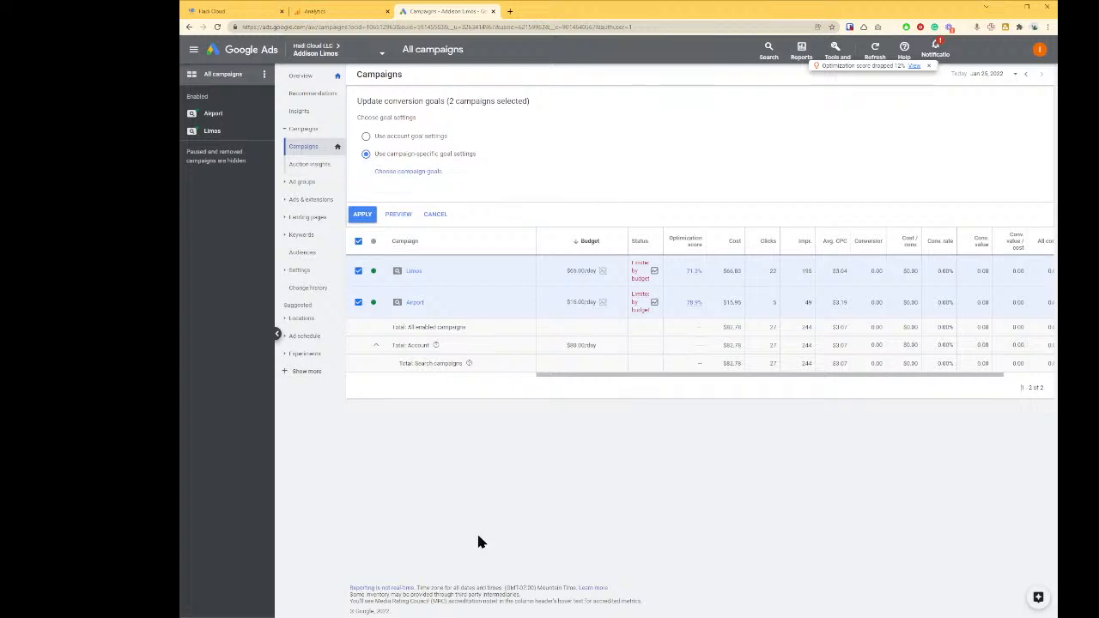
# Step: Return to the conversions summary and examine the HC-GADS-Conversions custom goal and the edit options available for it
pyautogui.press('g')
pyautogui.press('t')
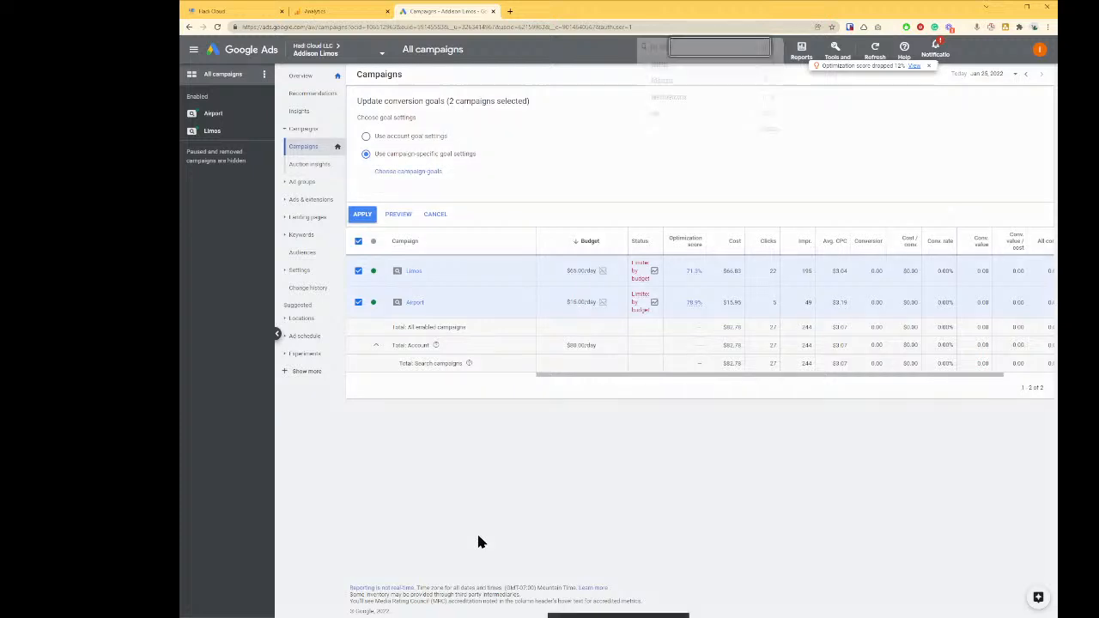
pyautogui.write('conver')
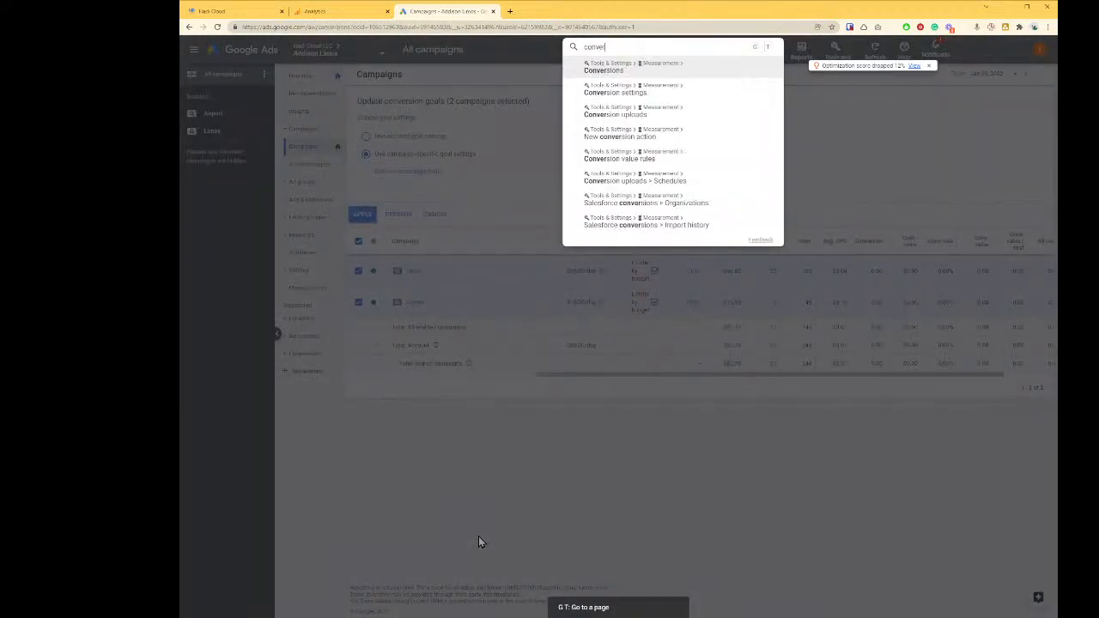
pyautogui.press('Return')
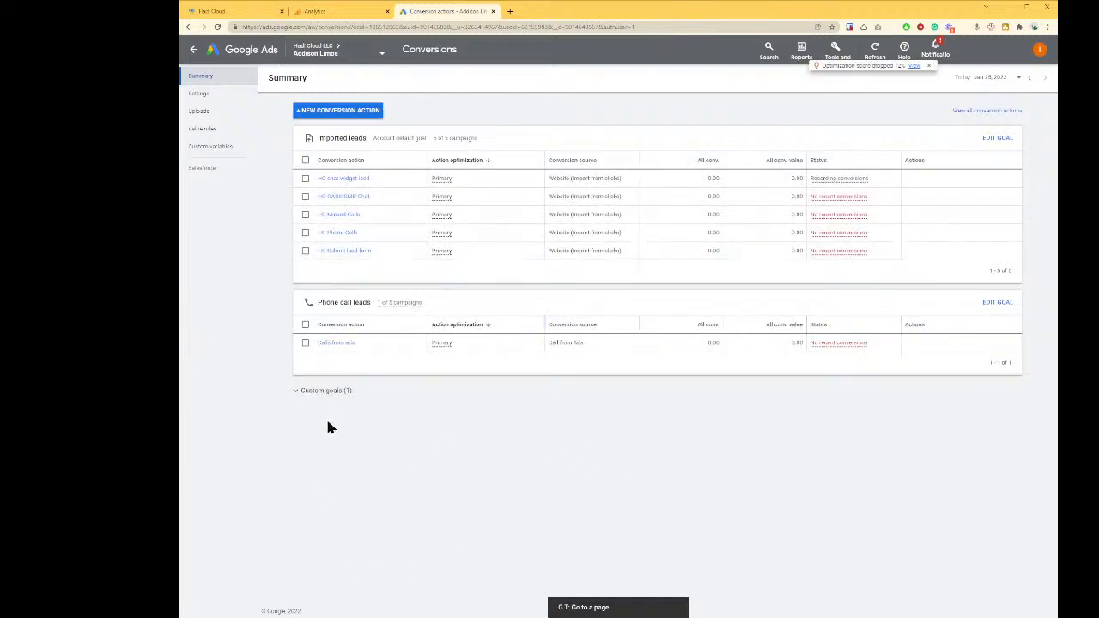
pyautogui.click(320, 391)
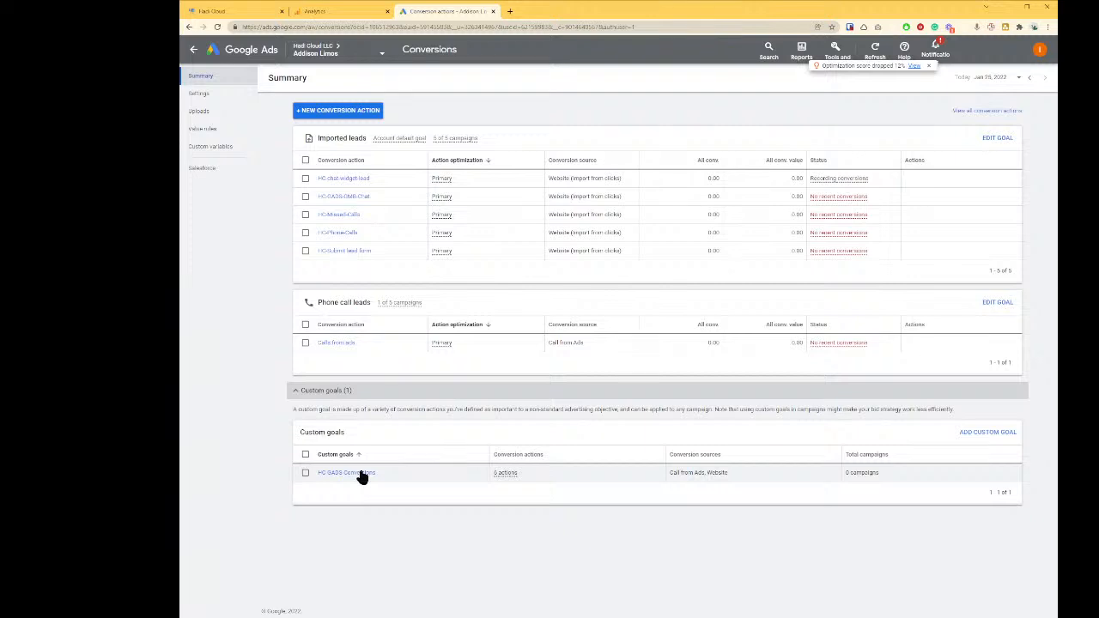
pyautogui.click(305, 472)
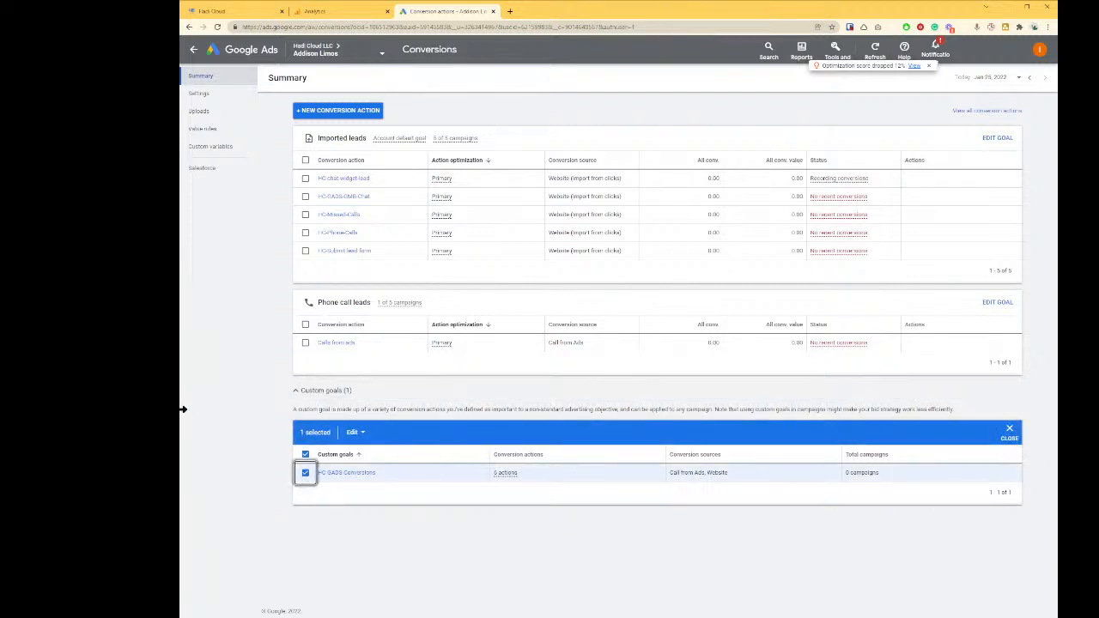
pyautogui.click(352, 432)
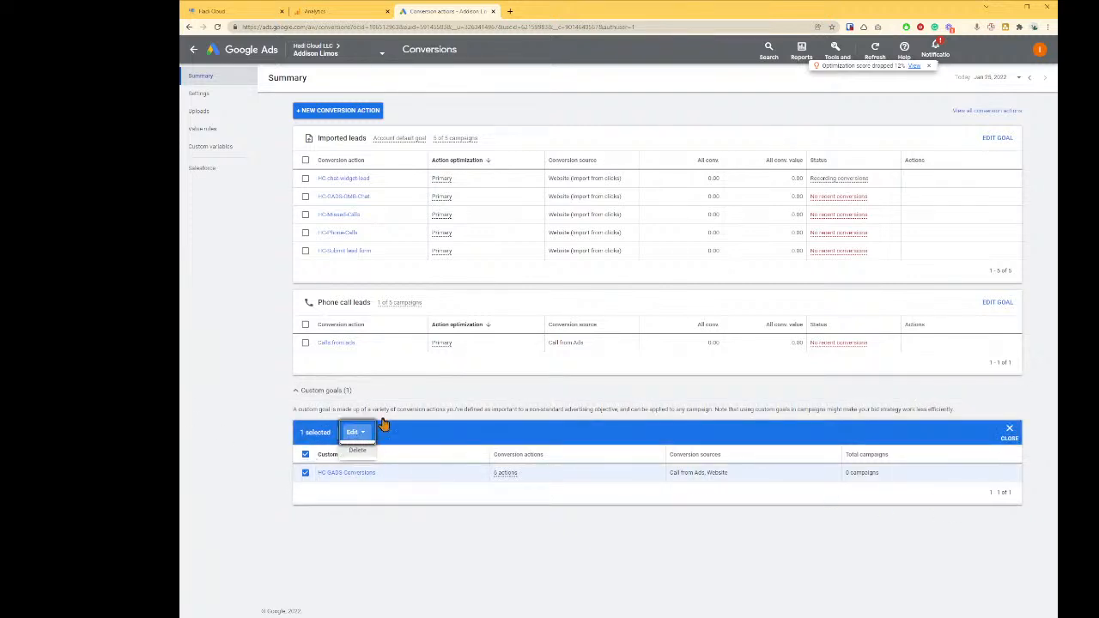
pyautogui.click(384, 422)
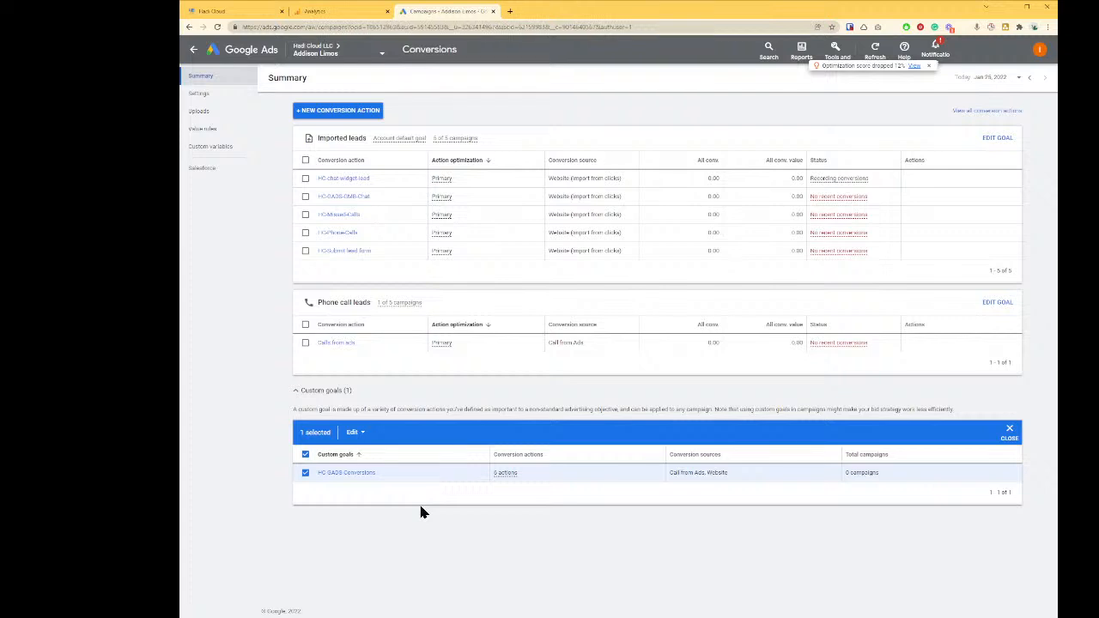
# Step: Select both enabled campaigns, Limos and Airport, and open the update of their conversion goals
pyautogui.press('g')
pyautogui.press('c')
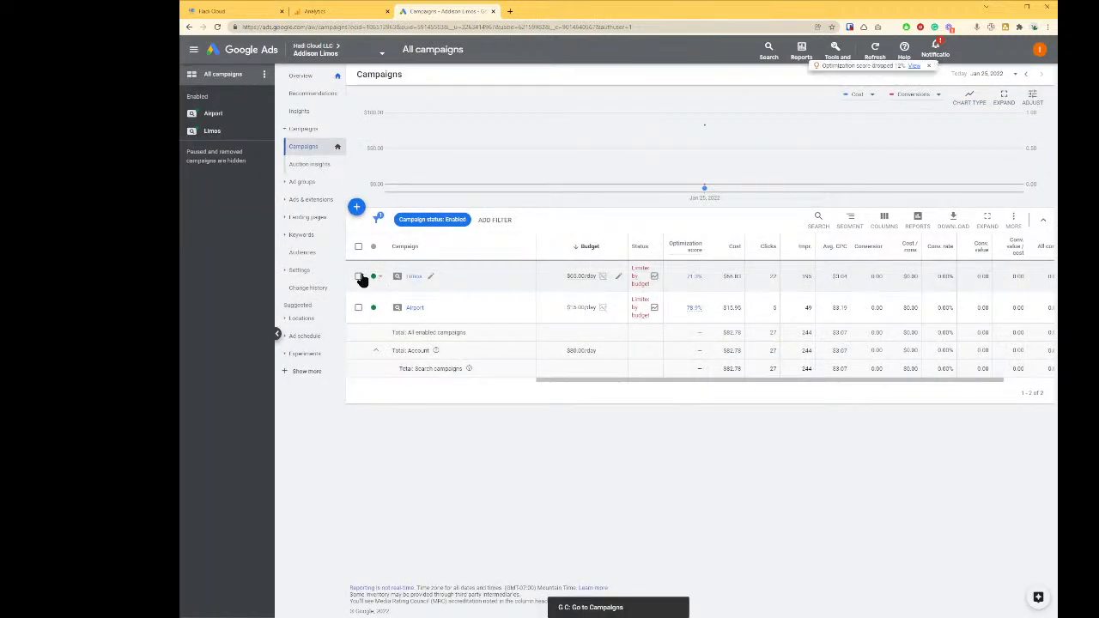
pyautogui.click(359, 246)
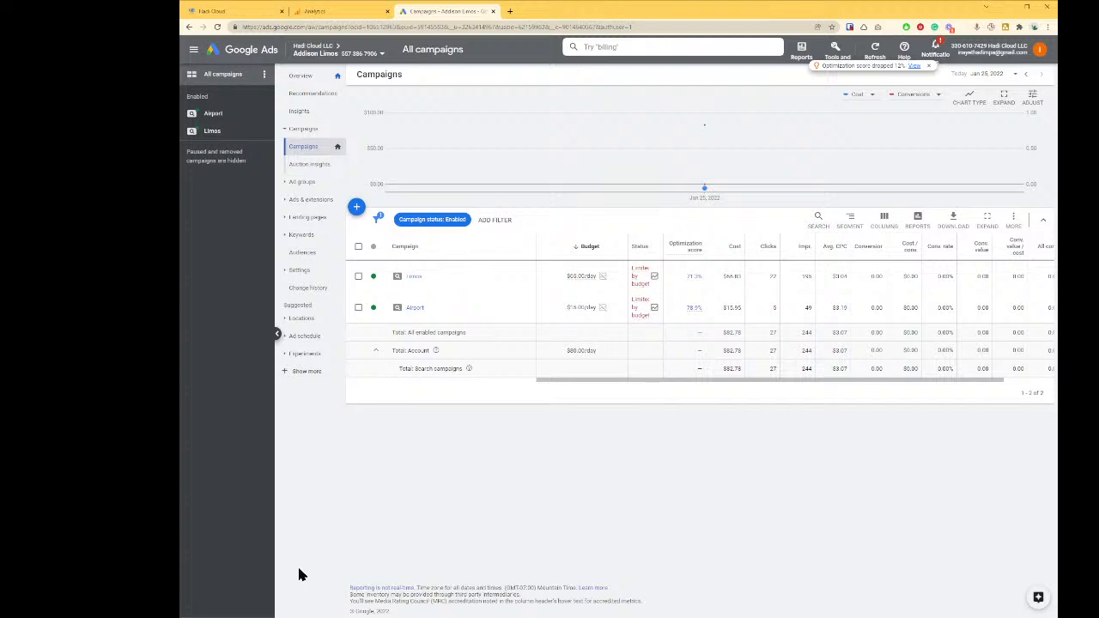
pyautogui.click(359, 247)
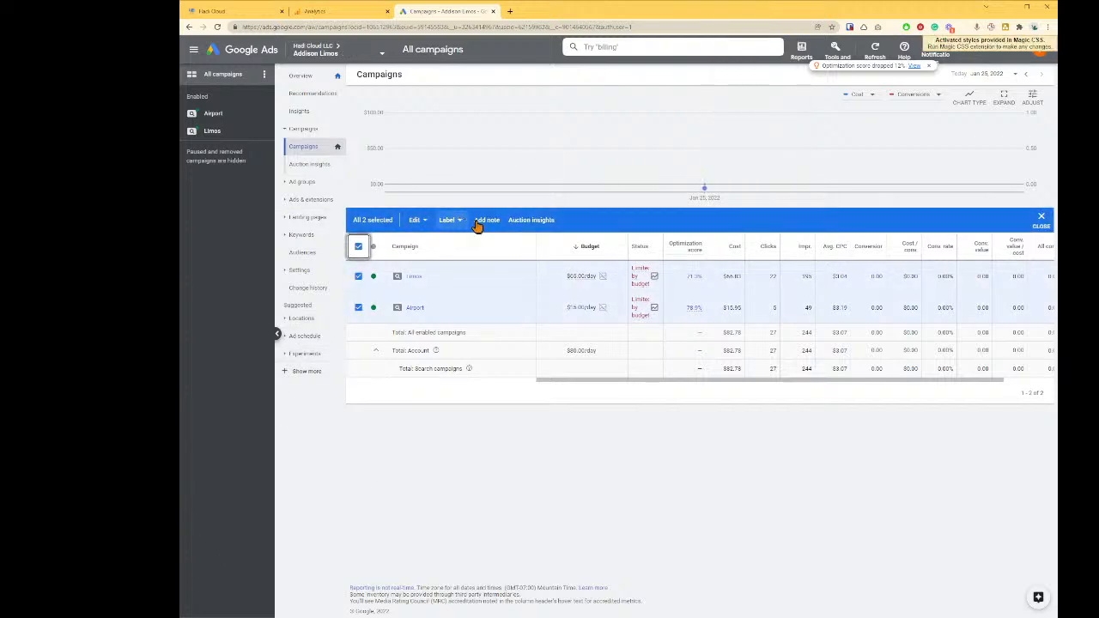
pyautogui.click(448, 221)
pyautogui.click(416, 220)
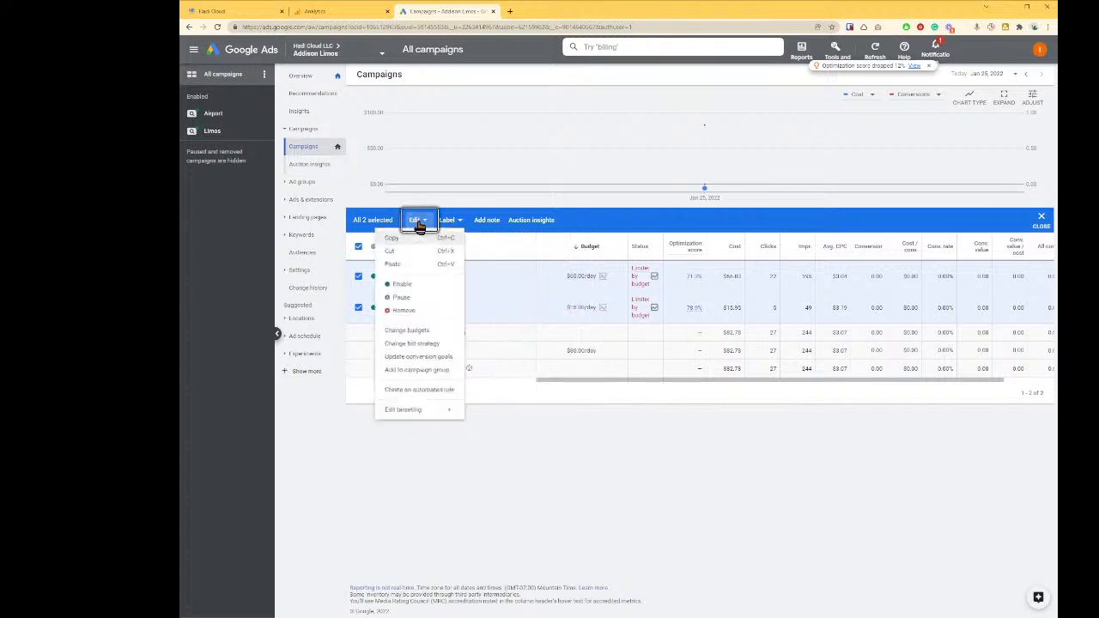
pyautogui.click(439, 357)
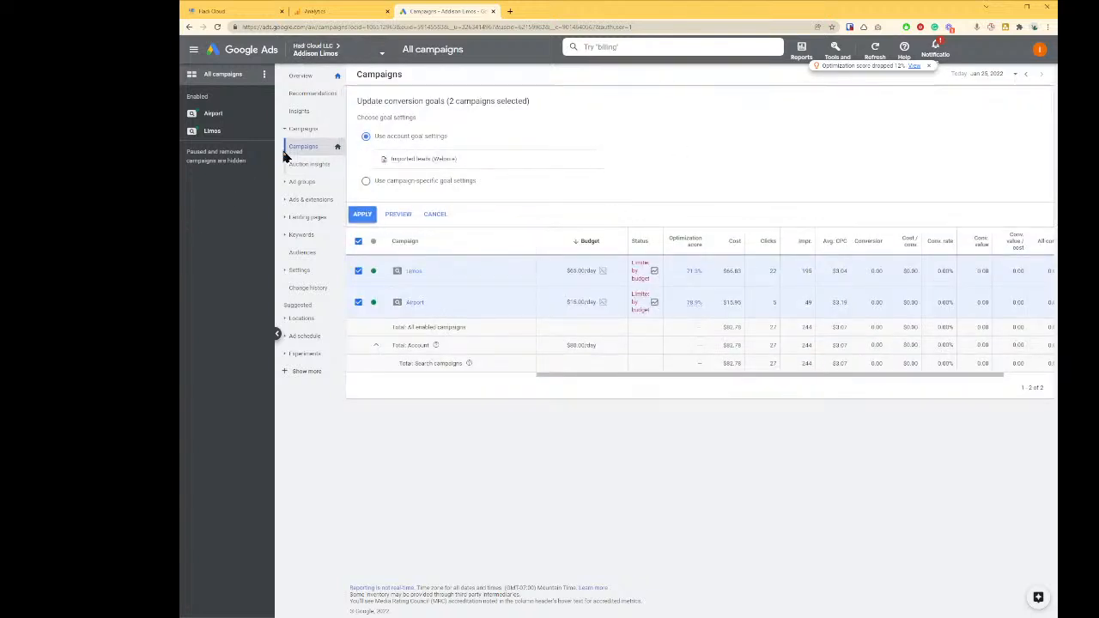
# Step: Give the selected campaigns campaign-specific goal settings with only the HC-GADS-Conversions custom goal, preview the changes and apply them
pyautogui.click(386, 187)
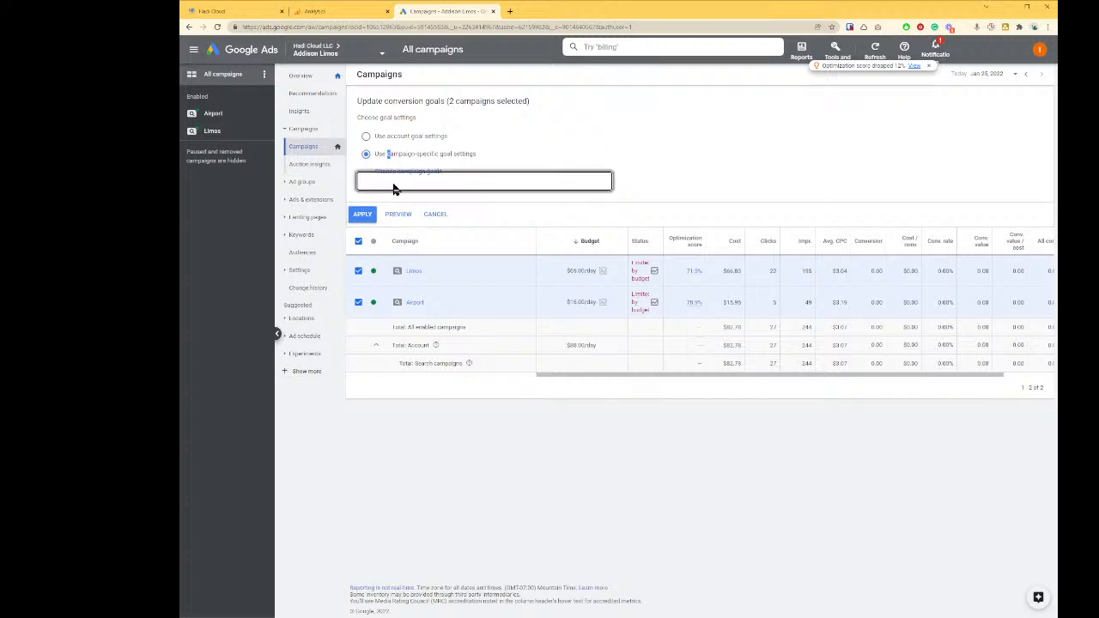
pyautogui.click(472, 174)
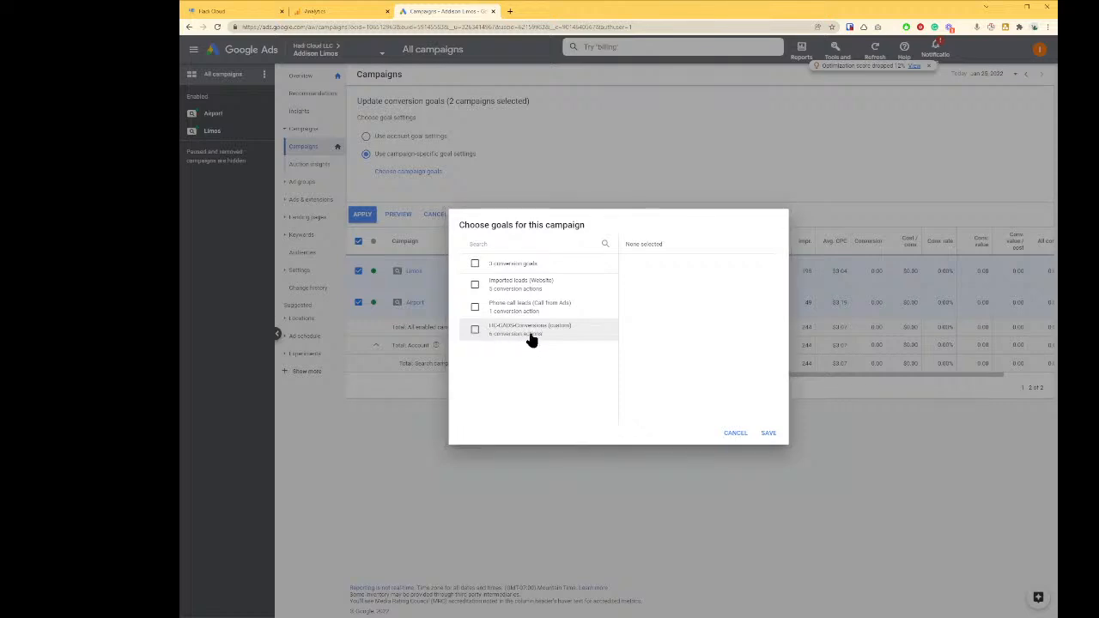
pyautogui.click(484, 333)
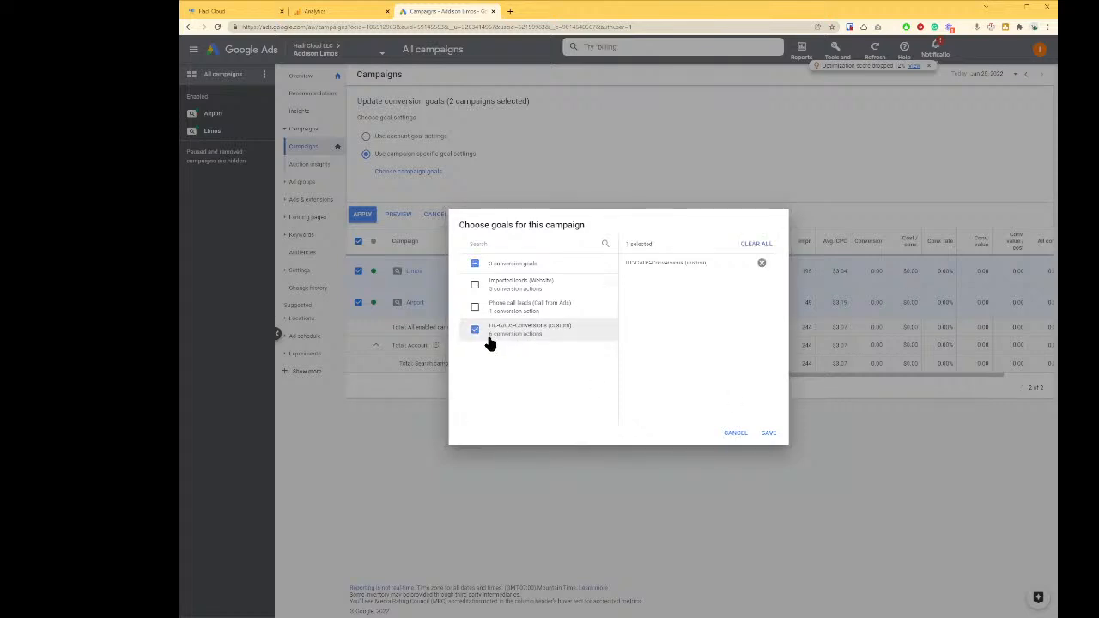
pyautogui.click(768, 434)
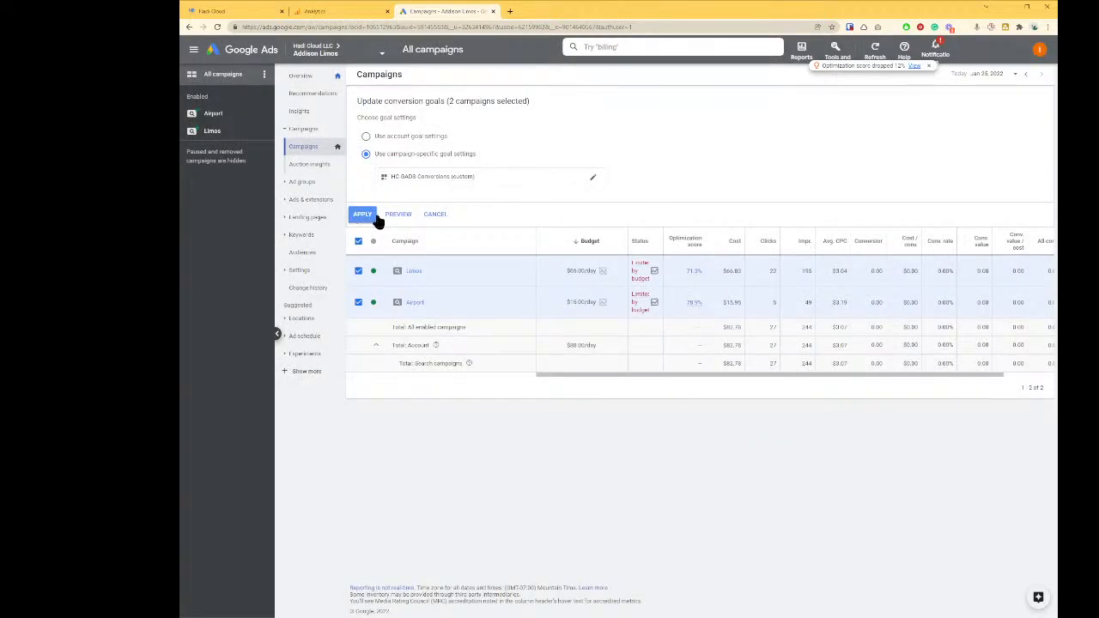
pyautogui.click(406, 211)
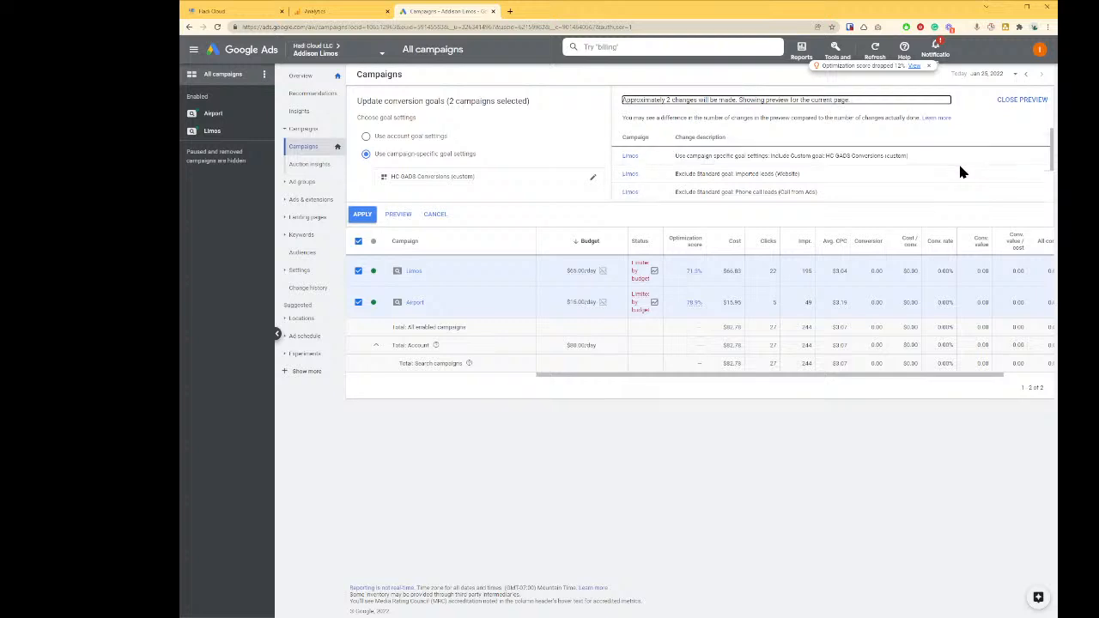
pyautogui.scroll(-2, 958, 172)
pyautogui.click(364, 215)
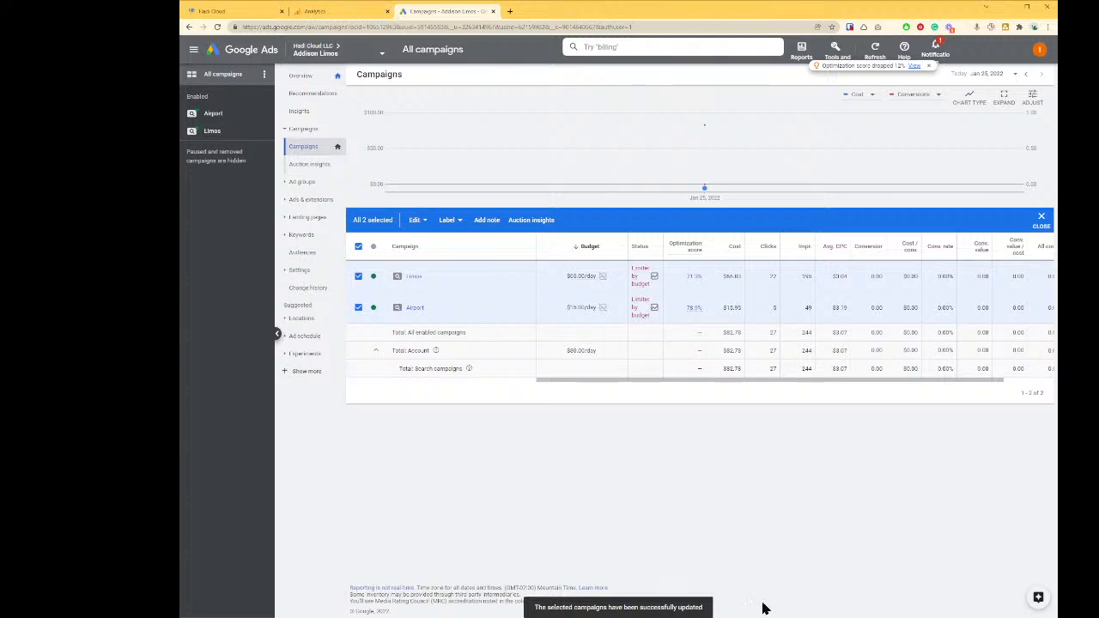
# Step: Return to the Addison - Conversions workflow and open its Call Status - Rag Pool - Gads Gmb - Gads Extension trigger
pyautogui.click(229, 13)
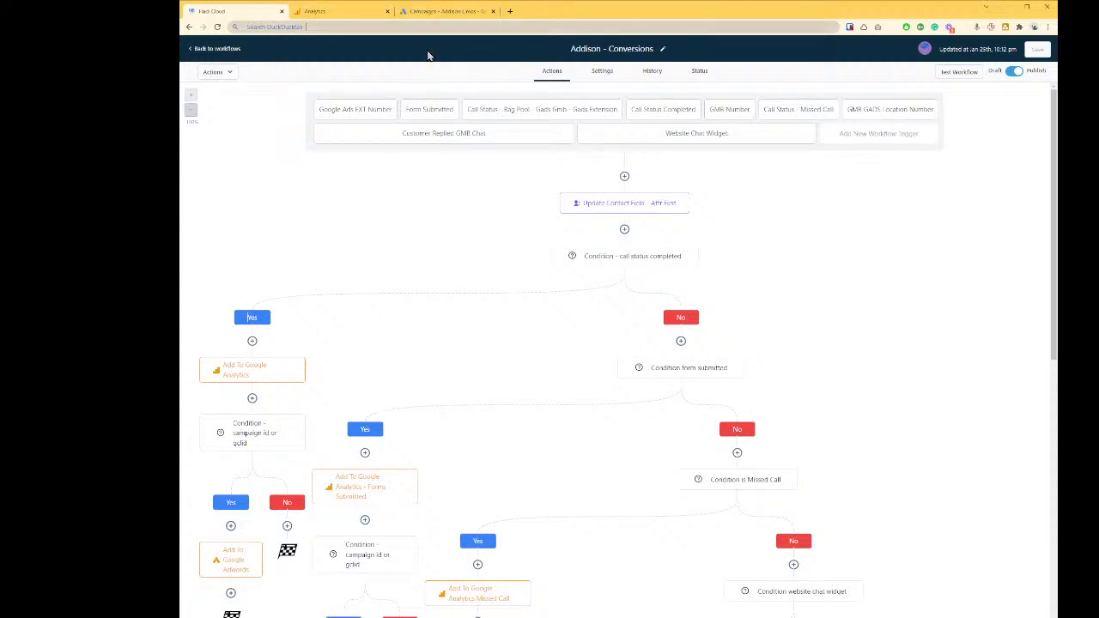
pyautogui.click(435, 12)
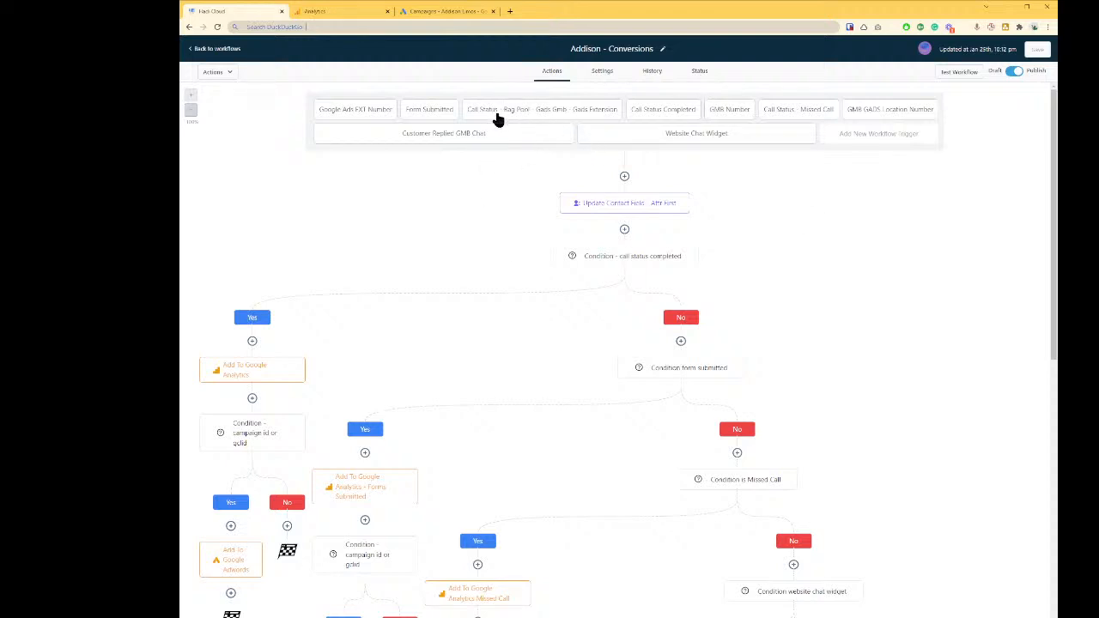
pyautogui.click(573, 116)
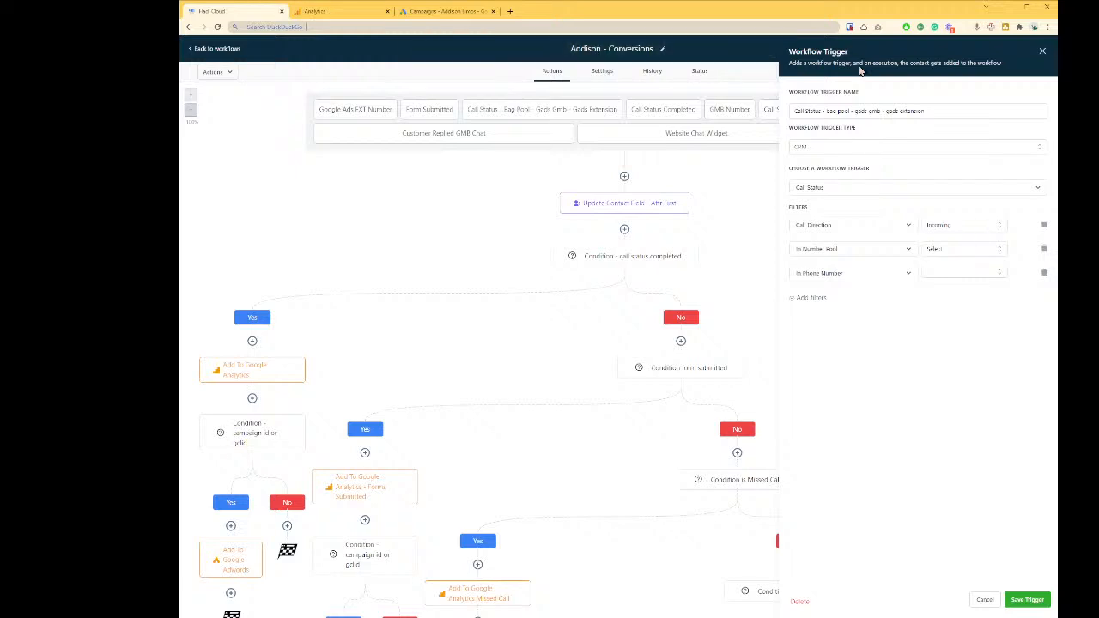
pyautogui.doubleClick(829, 112)
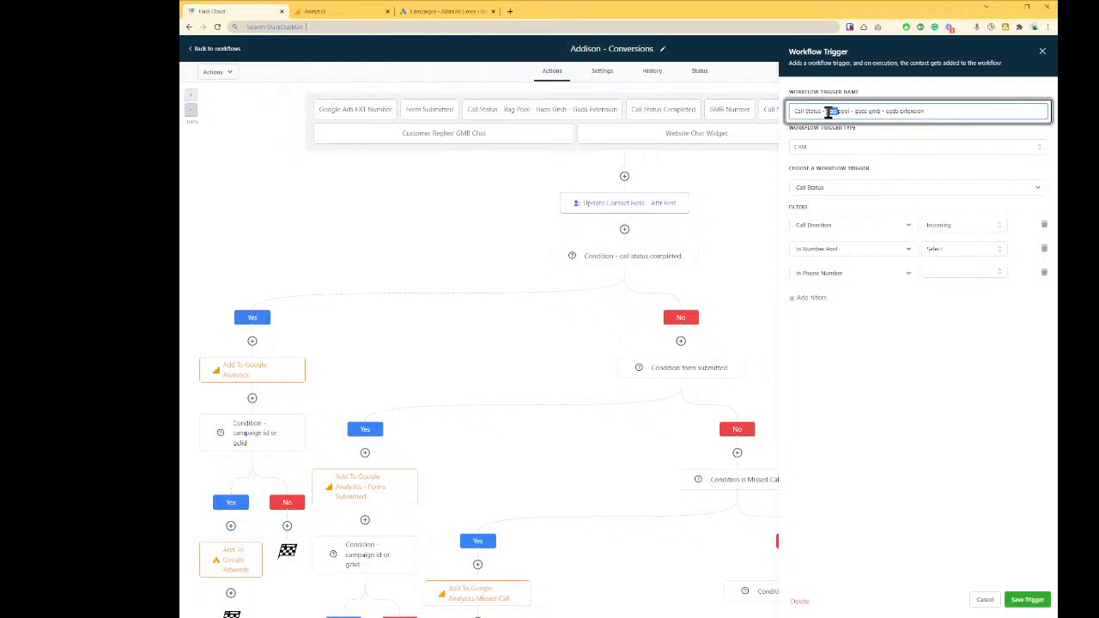
pyautogui.write('rag')
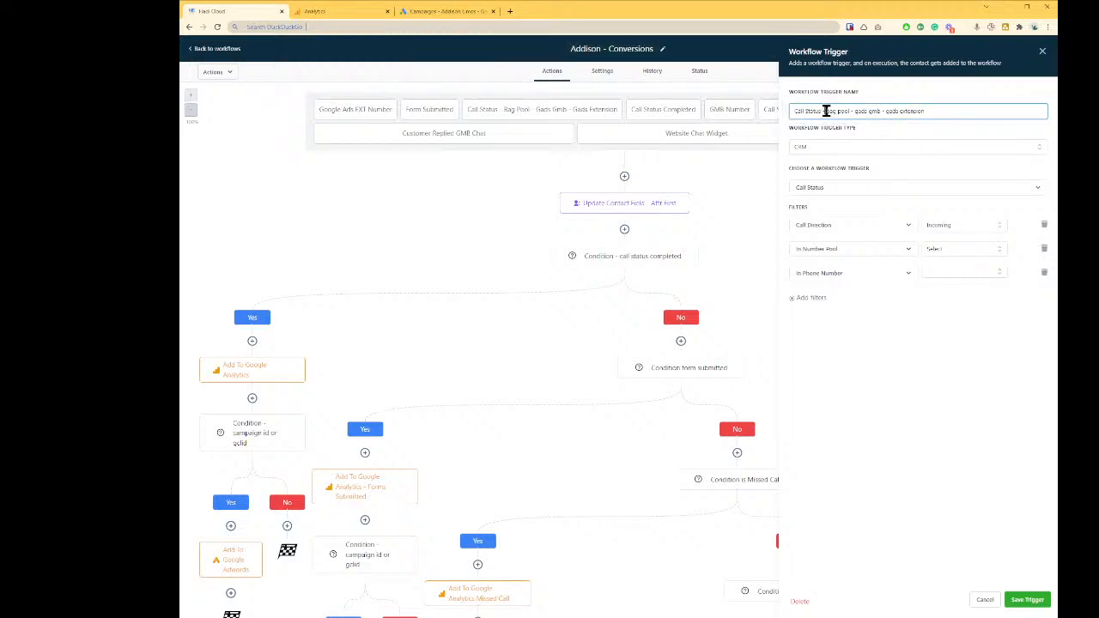
pyautogui.click(962, 401)
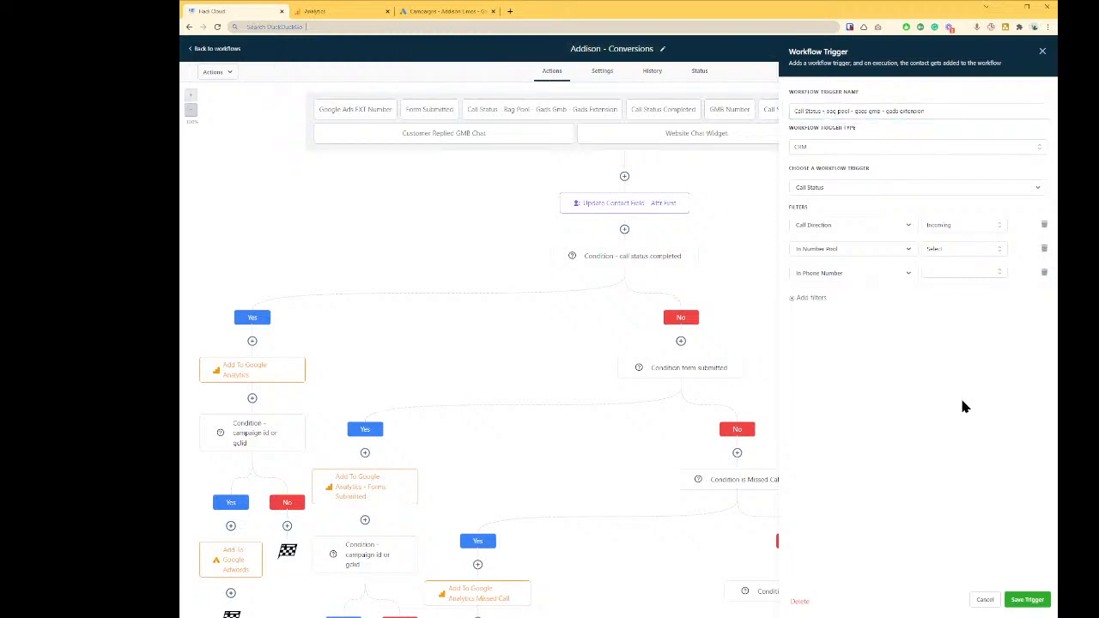
pyautogui.click(989, 597)
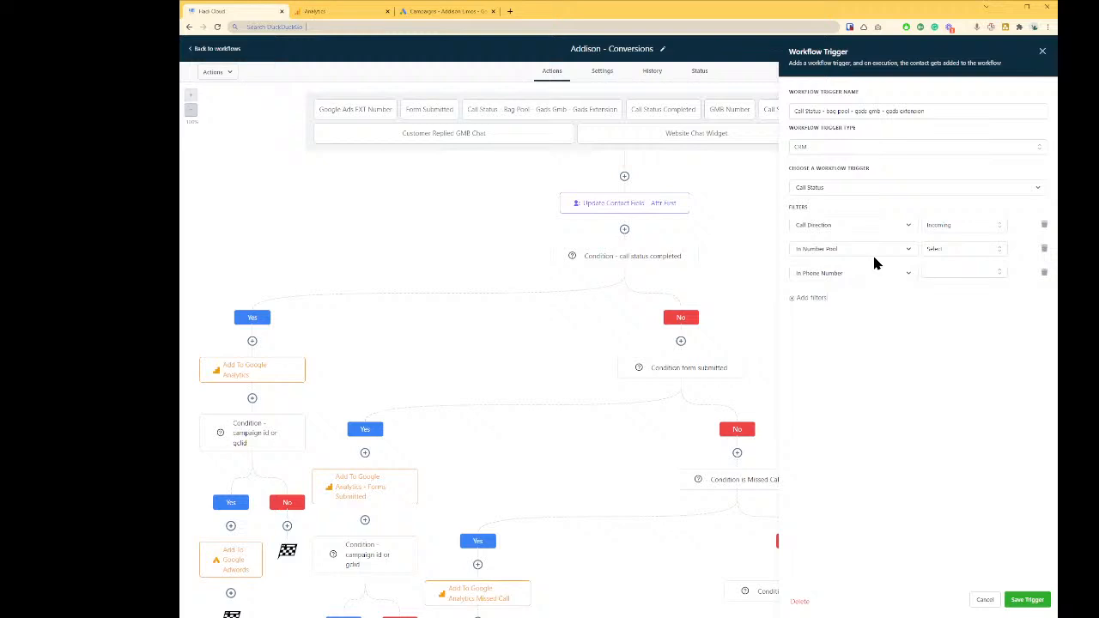
# Step: Remove the In Phone Number filter from the call status trigger and set its In Number Pool filter to Addison - Pool
pyautogui.click(1043, 275)
pyautogui.click(940, 248)
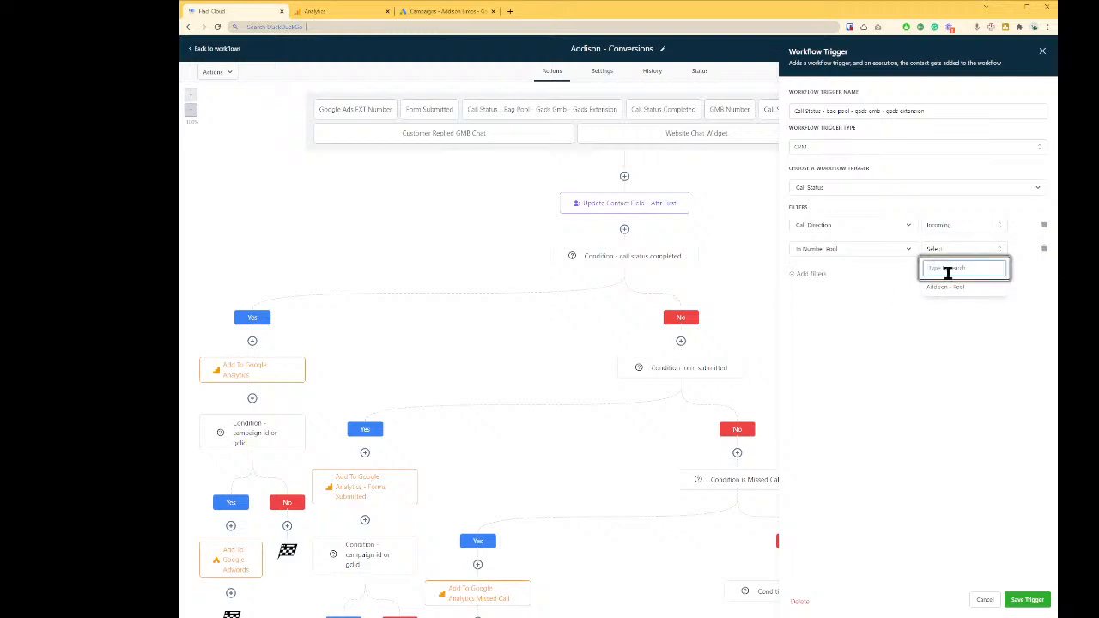
pyautogui.click(946, 286)
pyautogui.click(878, 421)
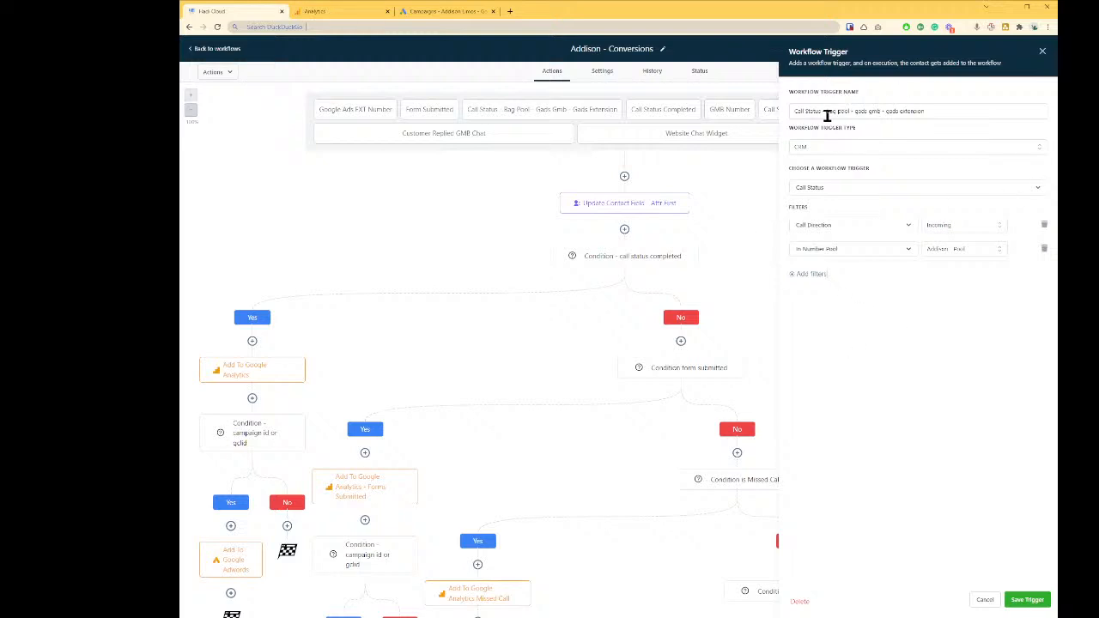
pyautogui.moveTo(827, 112); pyautogui.dragTo(1047, 103)
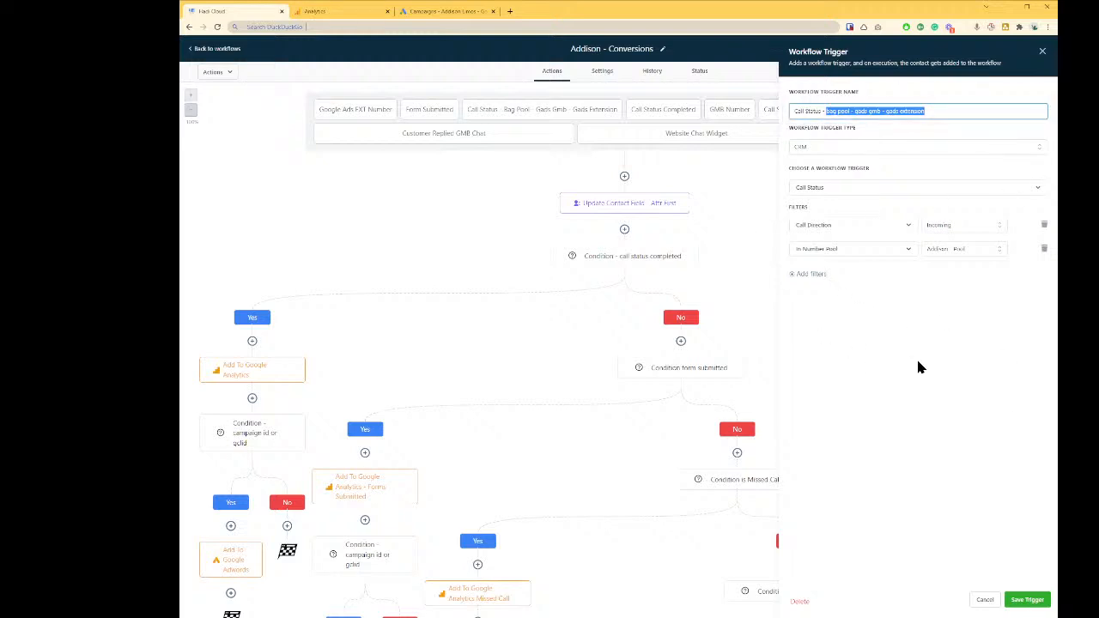
pyautogui.write('Addison Pool')
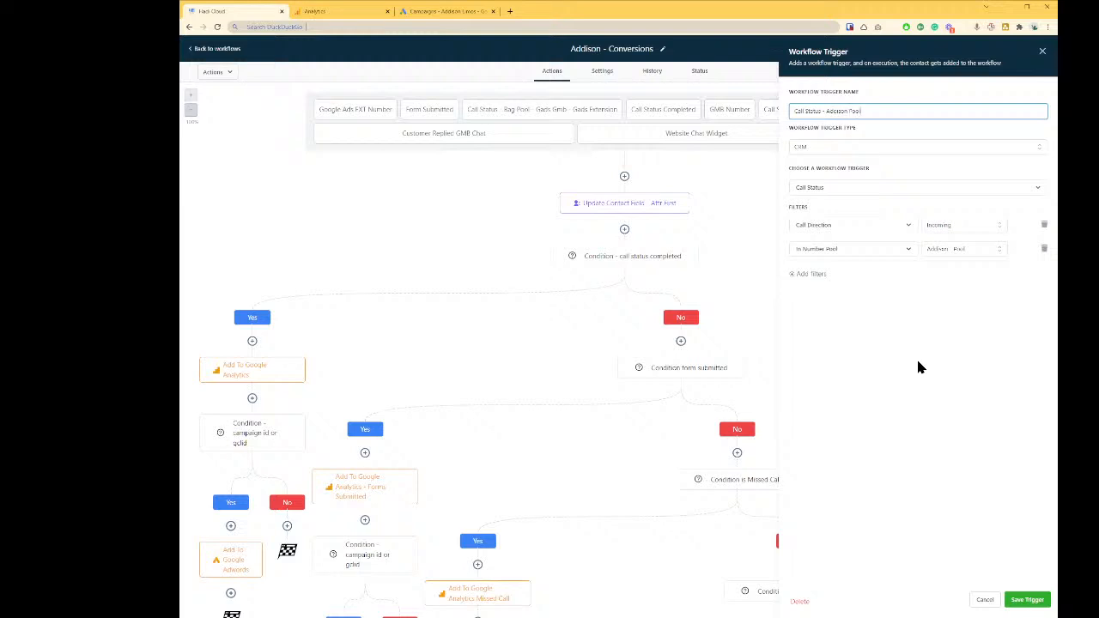
pyautogui.click(918, 361)
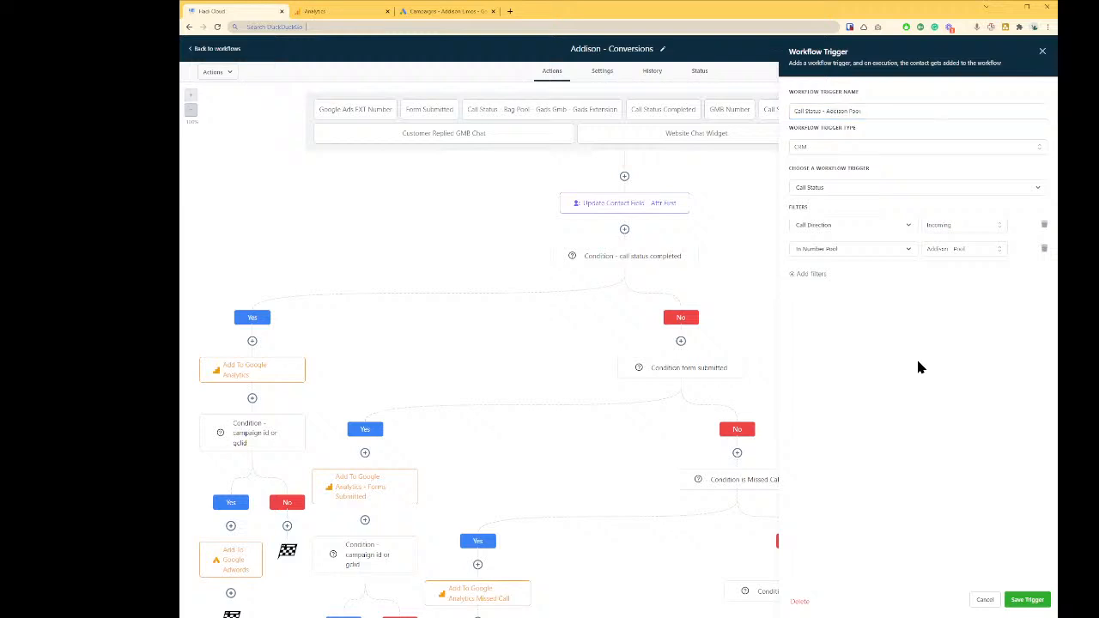
pyautogui.click(1026, 599)
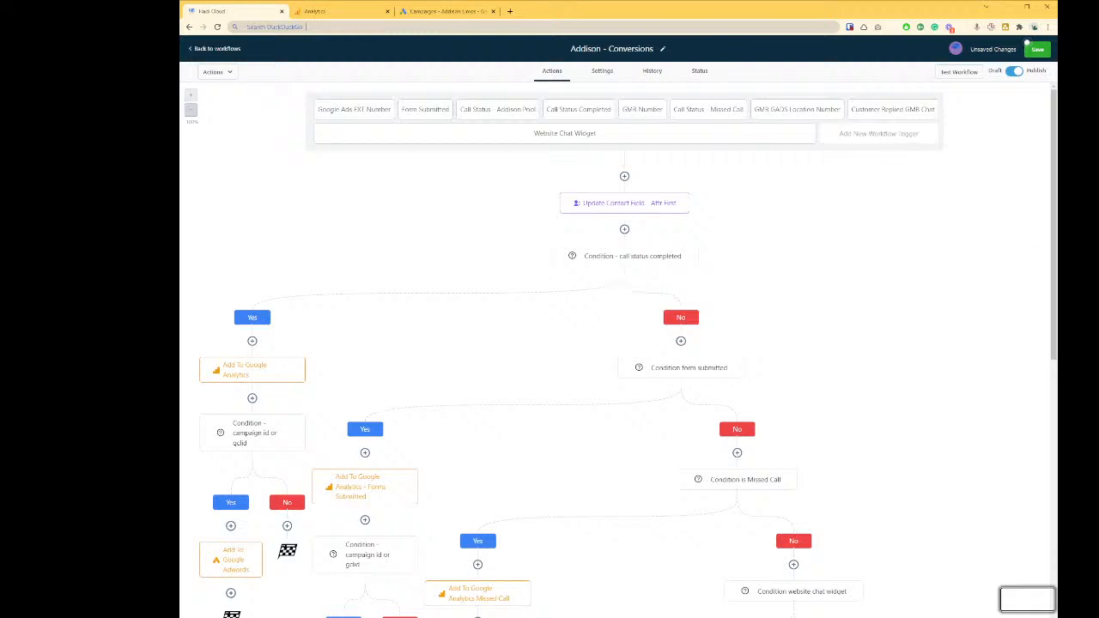
pyautogui.click(1038, 51)
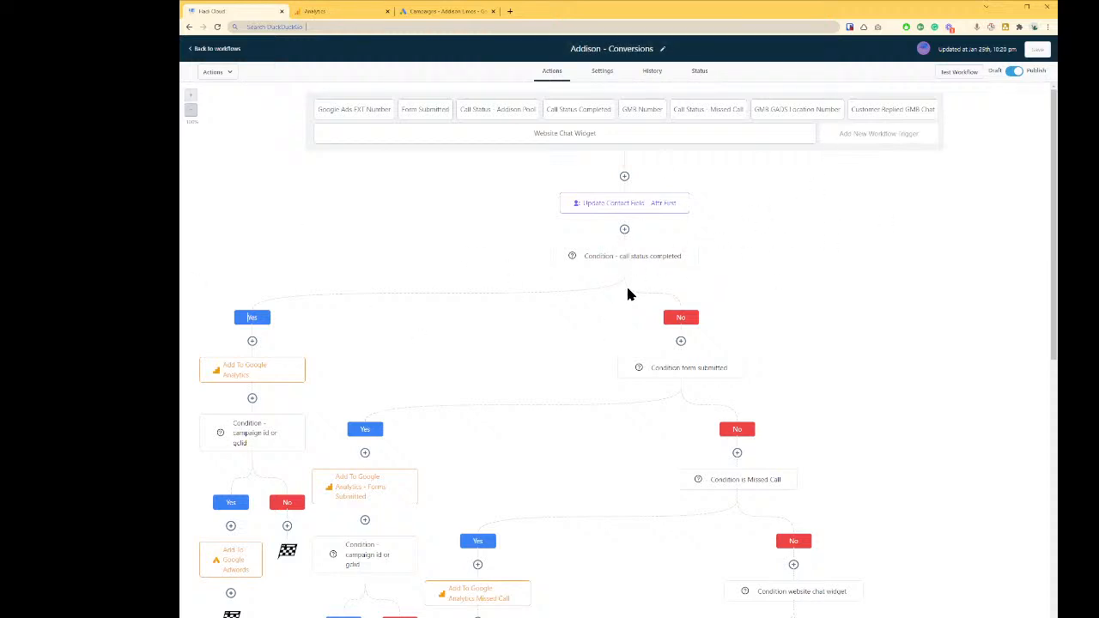
# Step: Check the segment settings of the call status completed condition, close it without changes, and widen the window to show more of the workflow
pyautogui.click(686, 267)
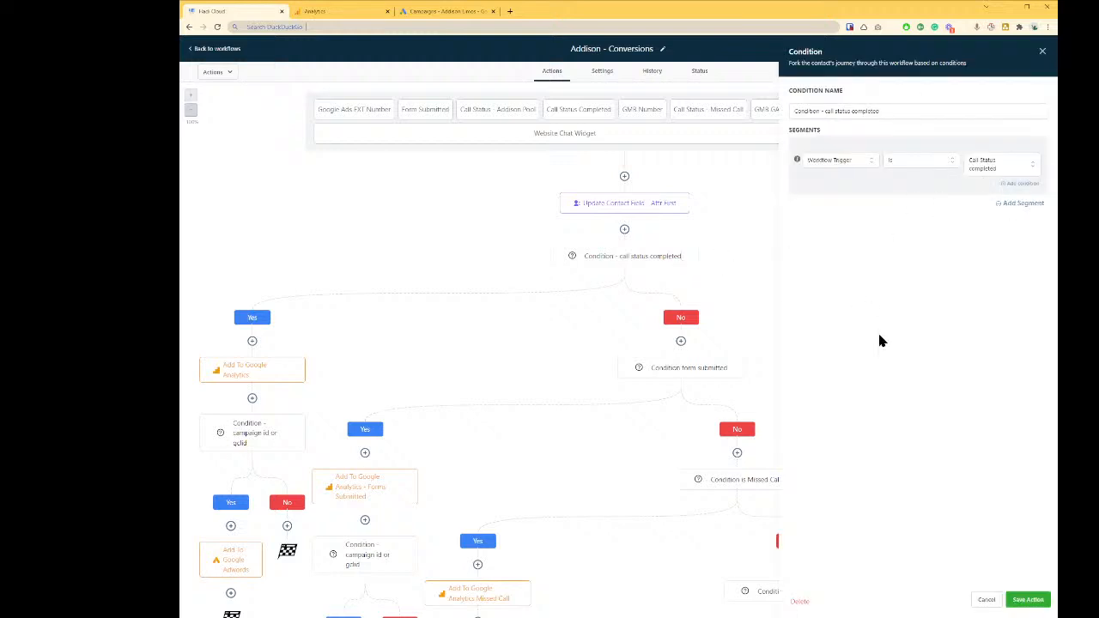
pyautogui.click(983, 599)
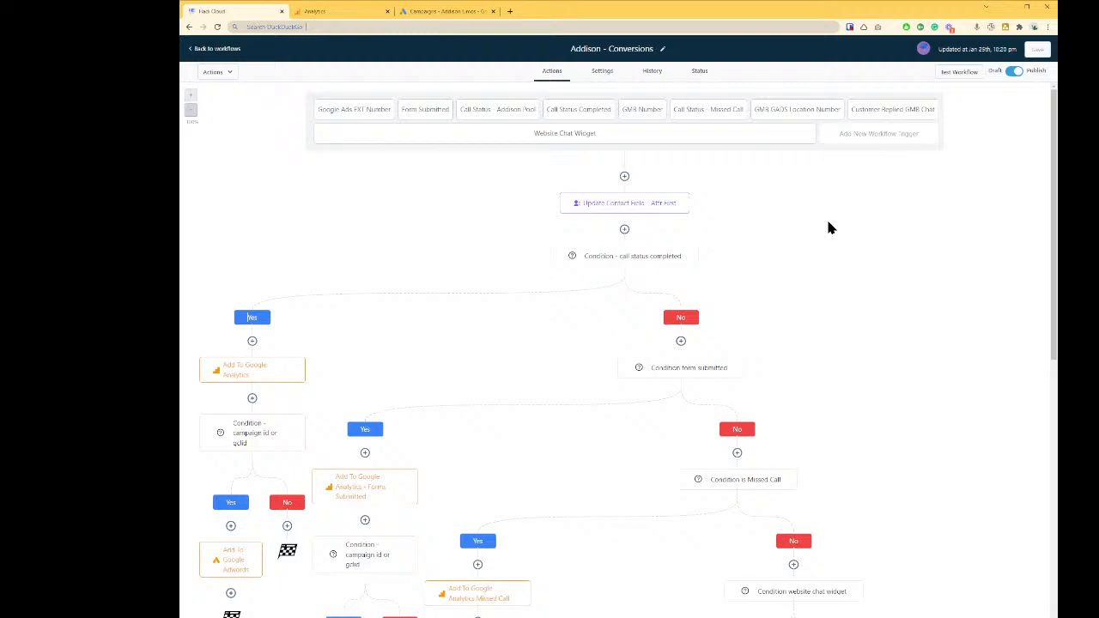
pyautogui.scroll(-10, 797, 246)
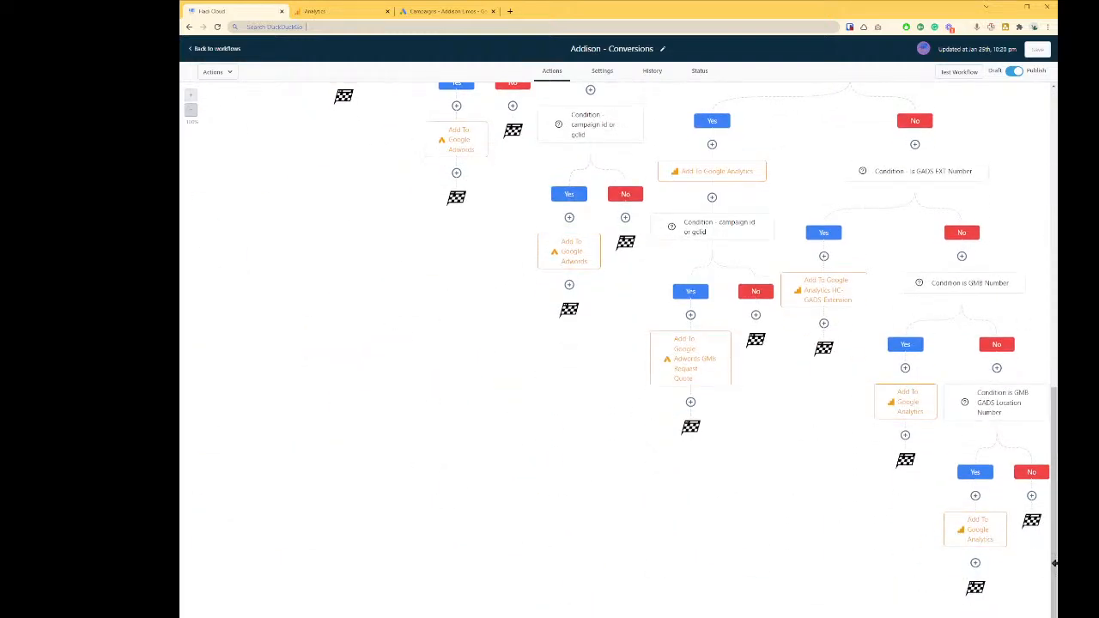
pyautogui.moveTo(1056, 562); pyautogui.dragTo(1098, 545)
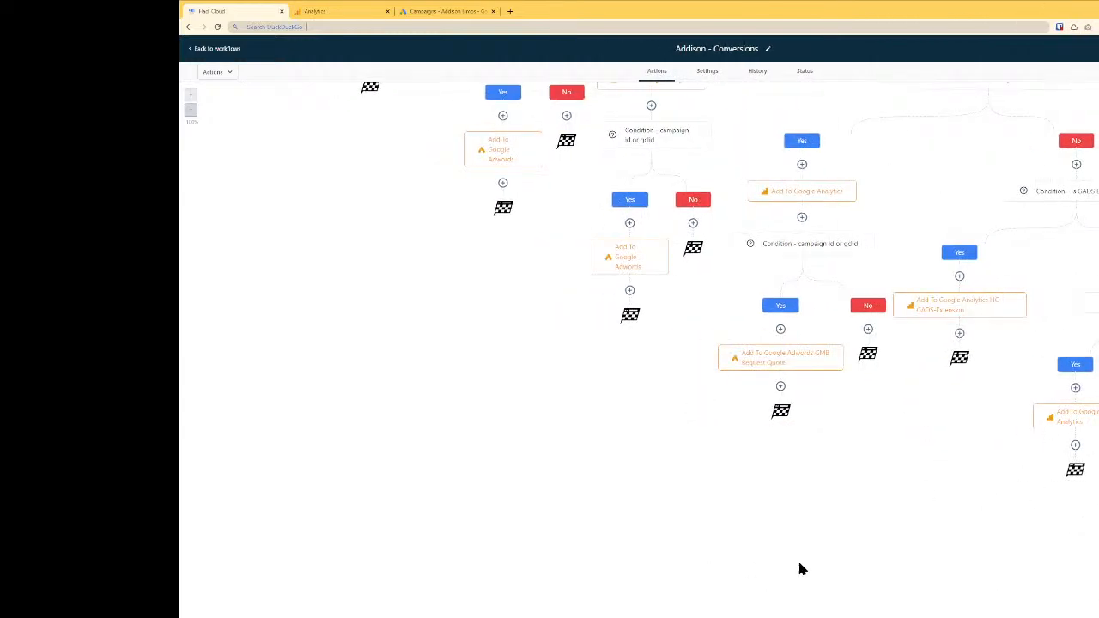
# Step: In the completed-call branch's campaign id or gclid condition, join the criteria with Or and add a Workflow Trigger criterion
pyautogui.scroll(7, 761, 267)
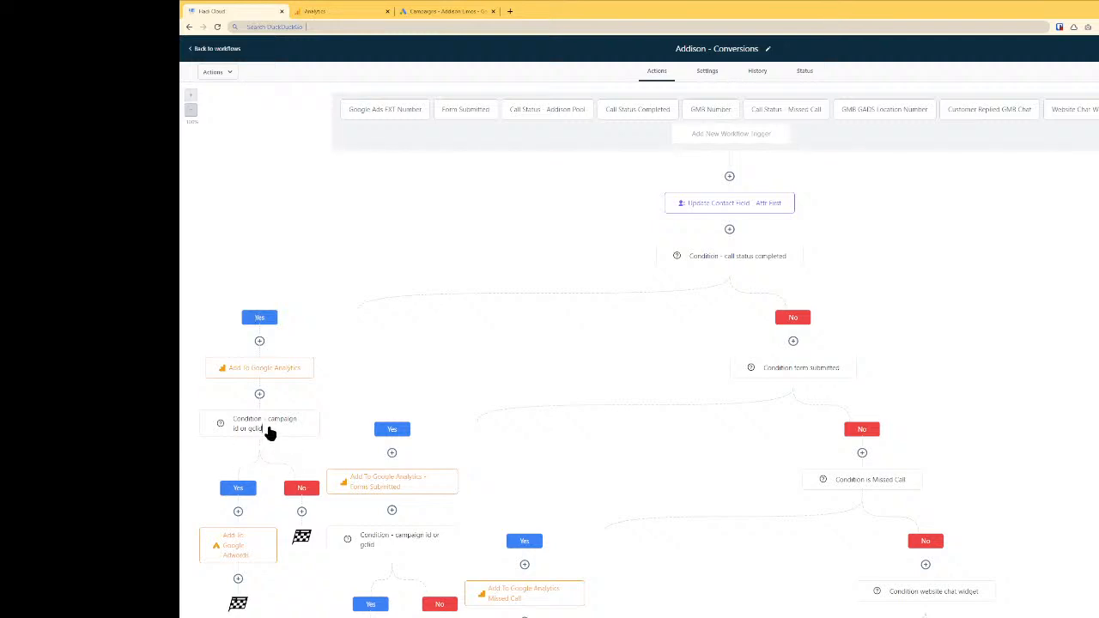
pyautogui.click(300, 429)
pyautogui.click(1035, 229)
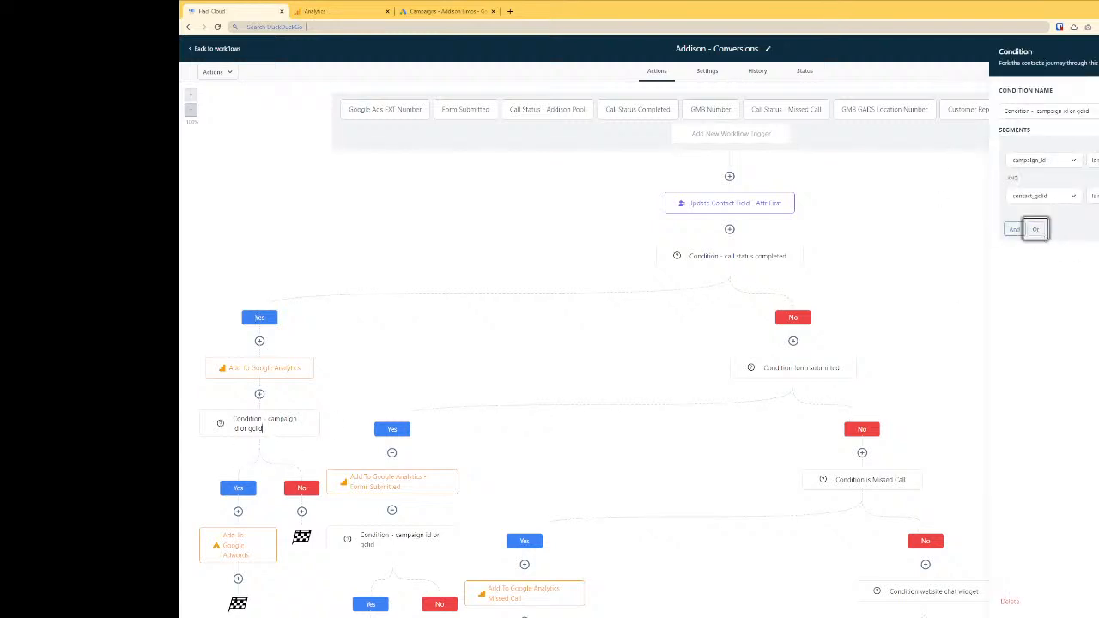
pyautogui.click(1035, 229)
pyautogui.click(1035, 229)
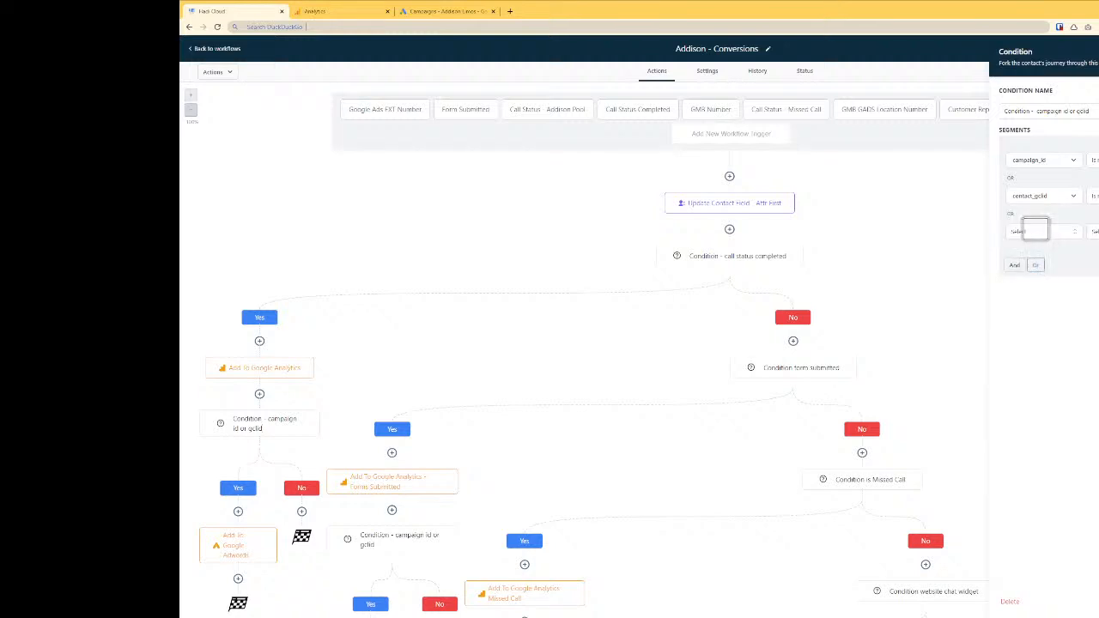
pyautogui.click(1056, 233)
pyautogui.scroll(-1, 1066, 290)
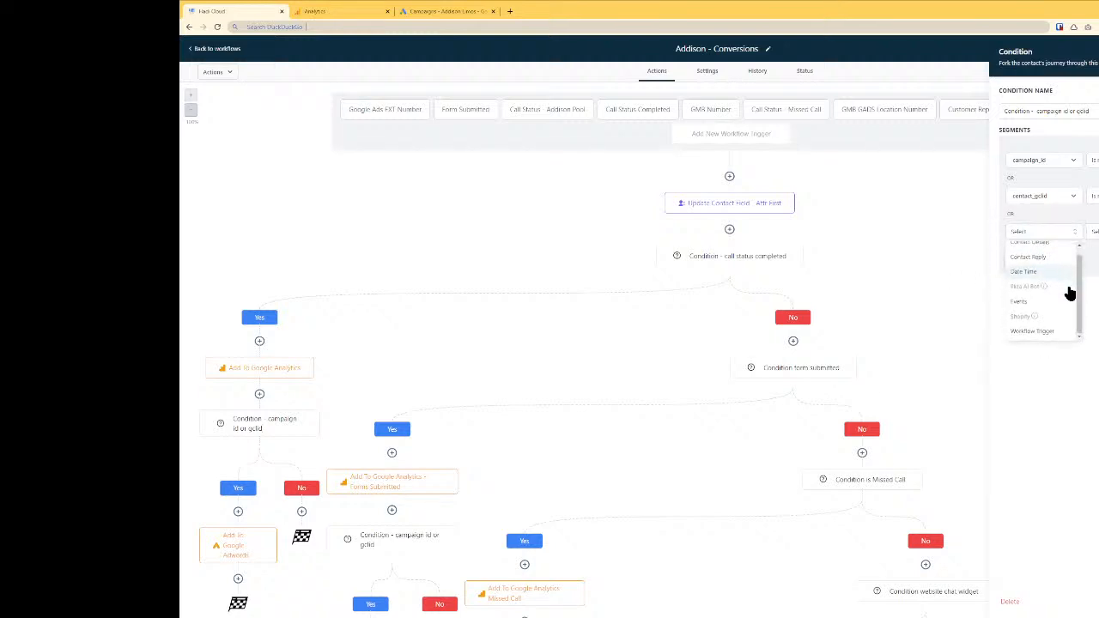
pyautogui.scroll(1, 1047, 297)
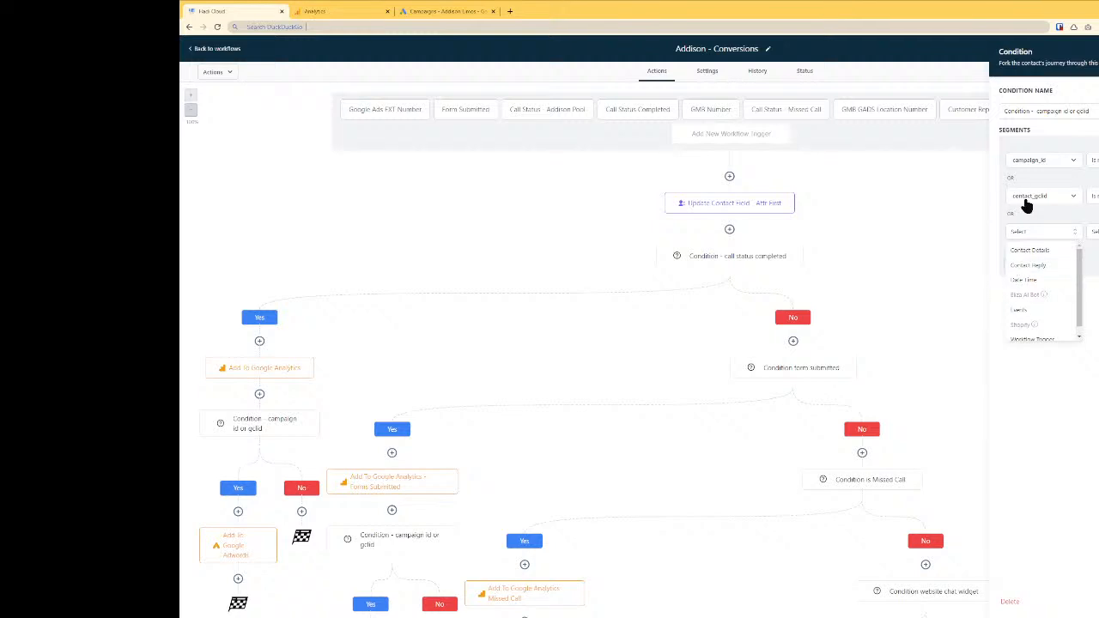
pyautogui.click(1049, 340)
pyautogui.click(1094, 232)
pyautogui.click(1096, 250)
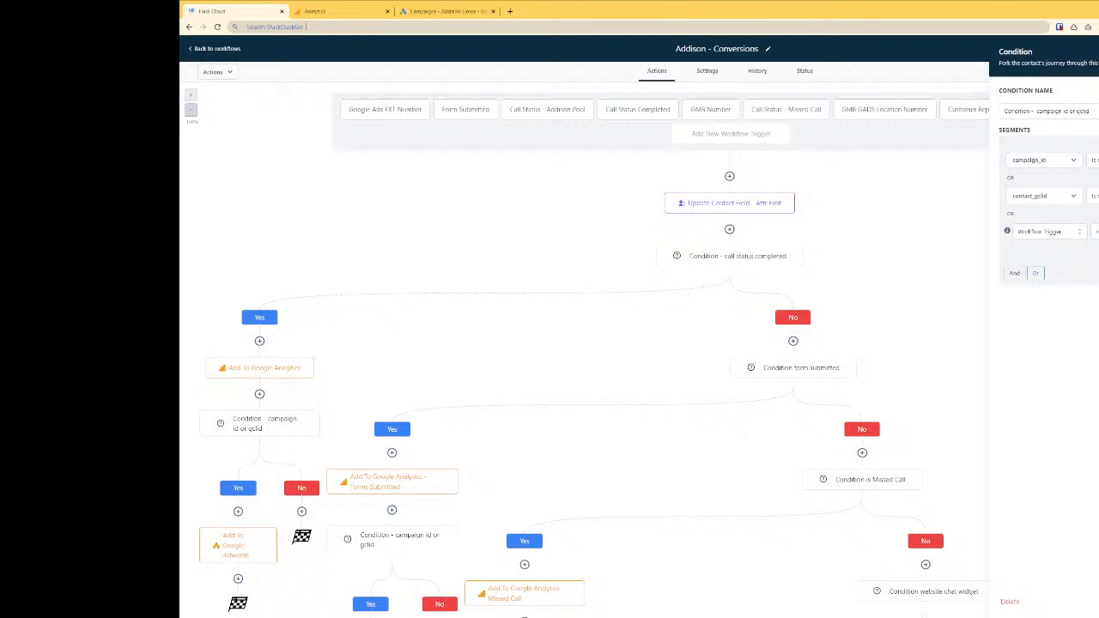
pyautogui.press('Escape')
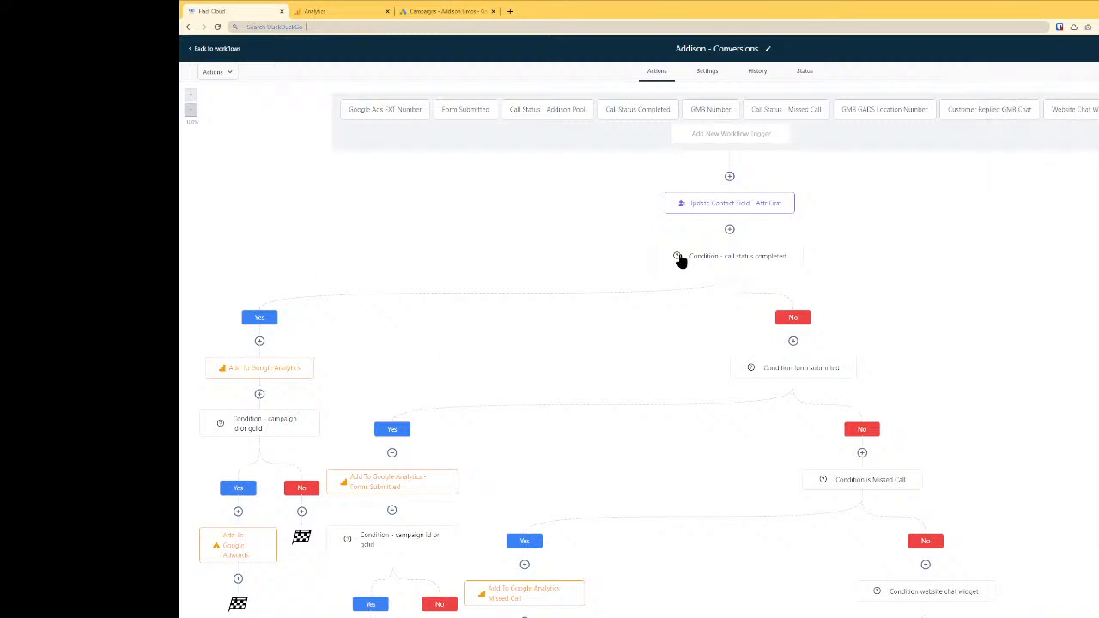
# Step: Add a Workflow Trigger criterion joined with Or to the campaign id or gclid condition in the missed call branch
pyautogui.scroll(-1, 599, 431)
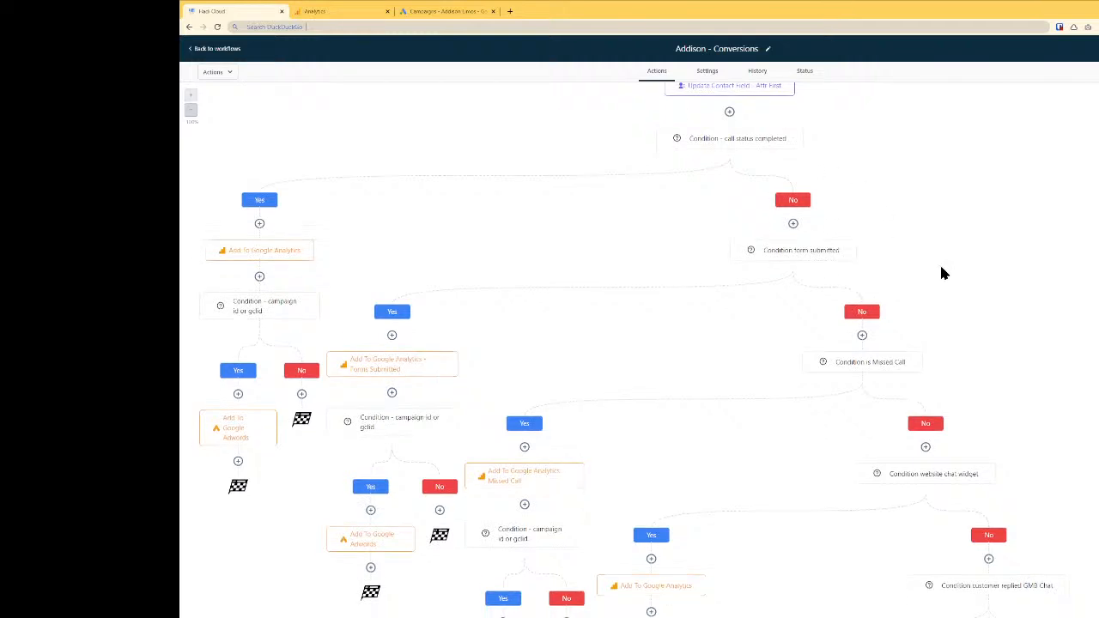
pyautogui.scroll(-5, 753, 309)
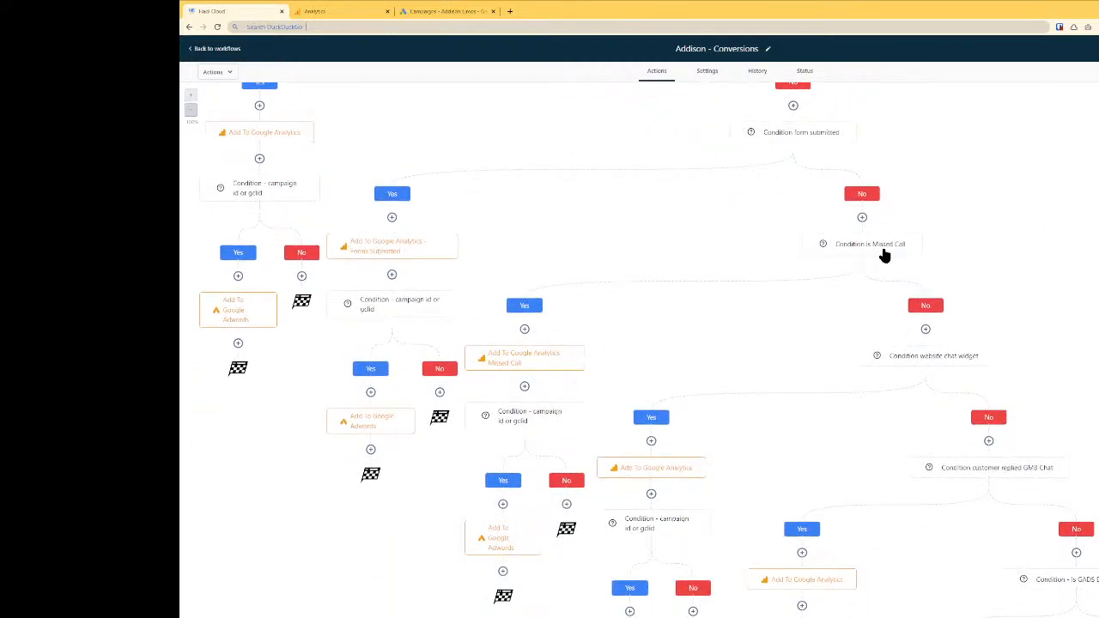
pyautogui.click(534, 421)
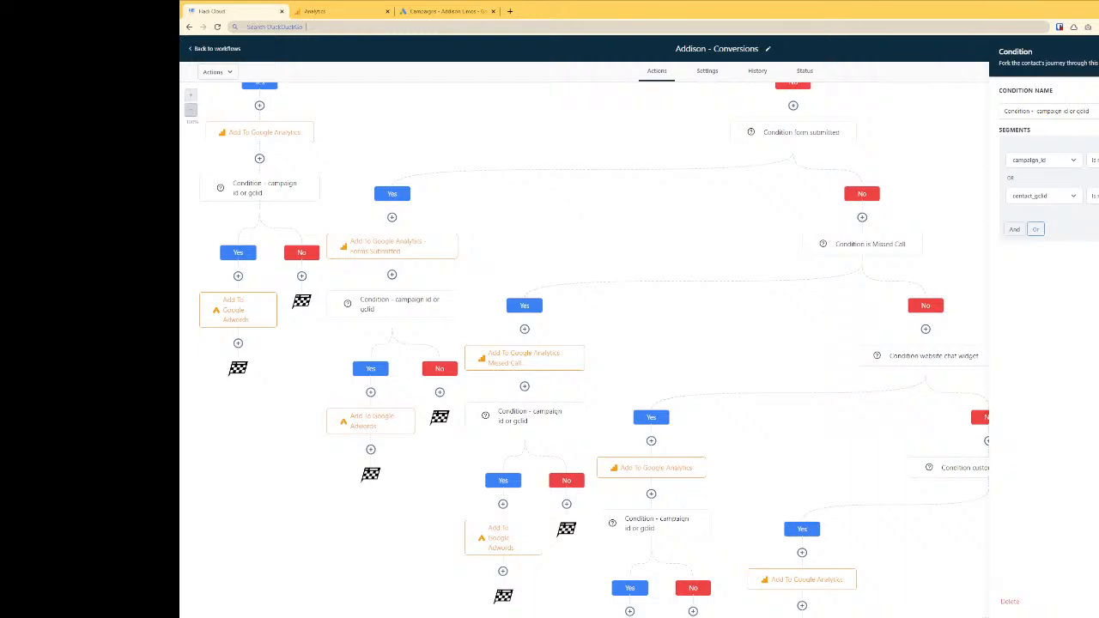
pyautogui.click(1035, 229)
pyautogui.click(1046, 232)
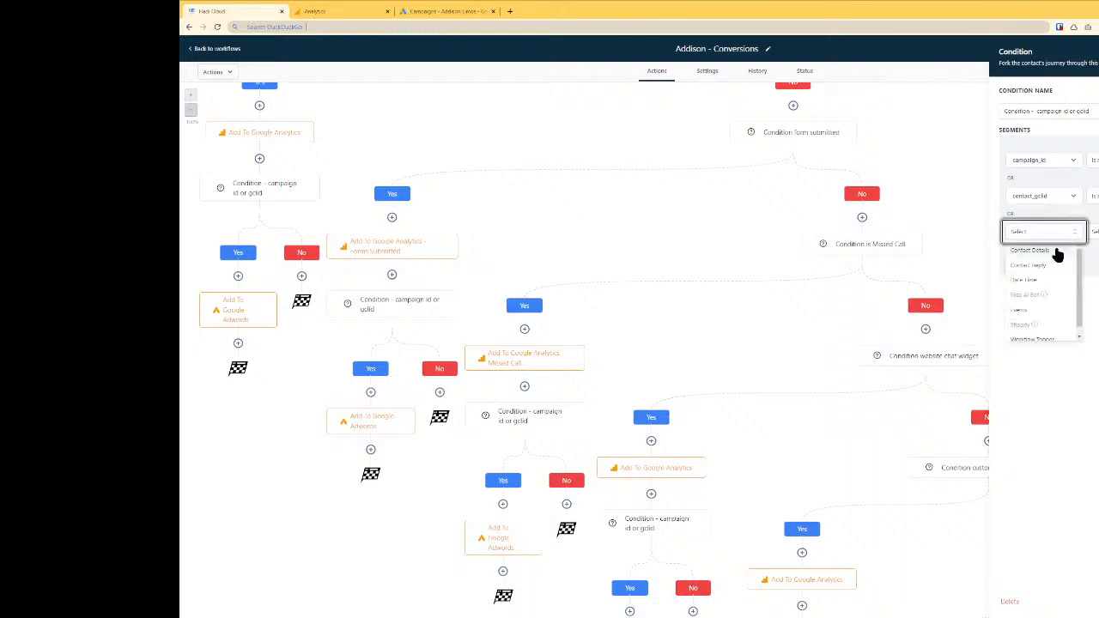
pyautogui.scroll(-1, 1049, 323)
pyautogui.click(1052, 332)
pyautogui.click(1093, 231)
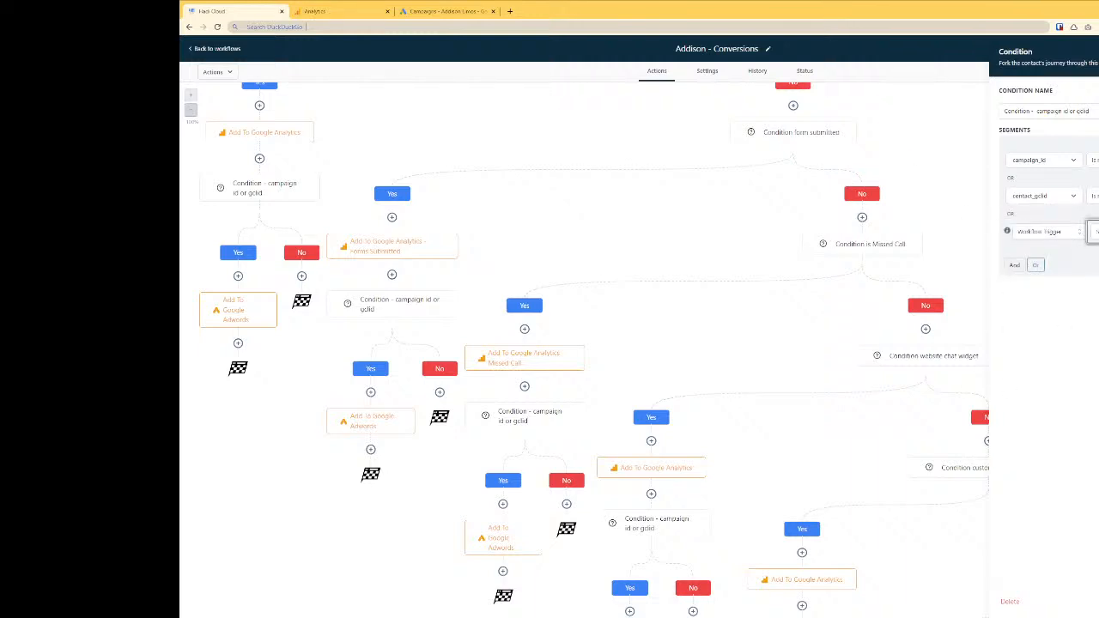
pyautogui.click(1096, 251)
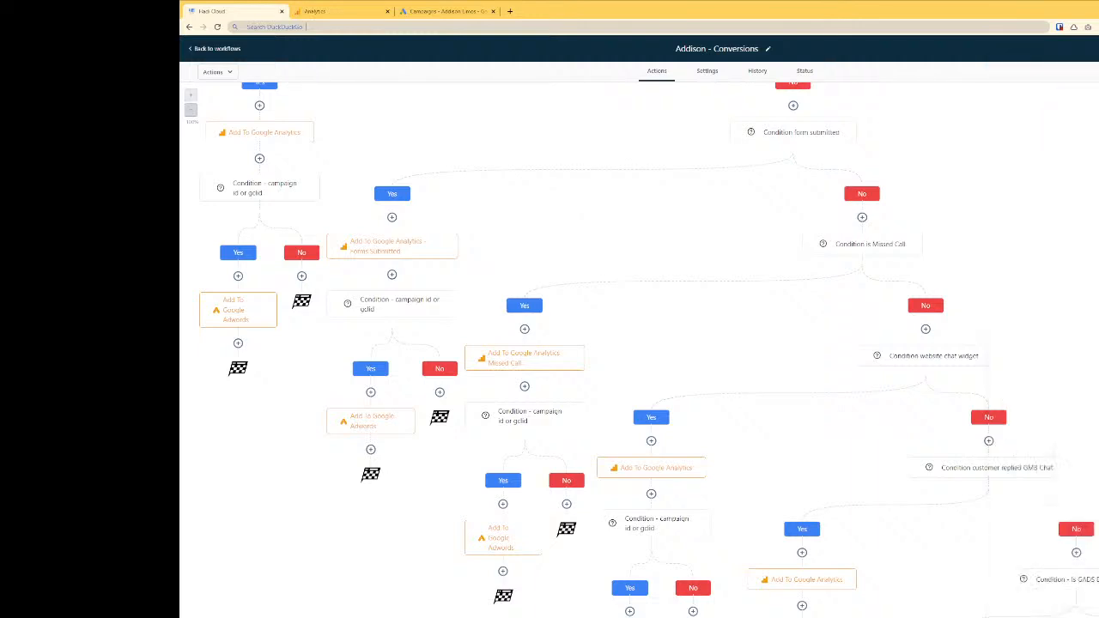
# Step: Examine the triggers and all conversion branches of the Addison - Conversions workflow, from call status completed down to the GMB and GADS conditions
pyautogui.scroll(3, 854, 191)
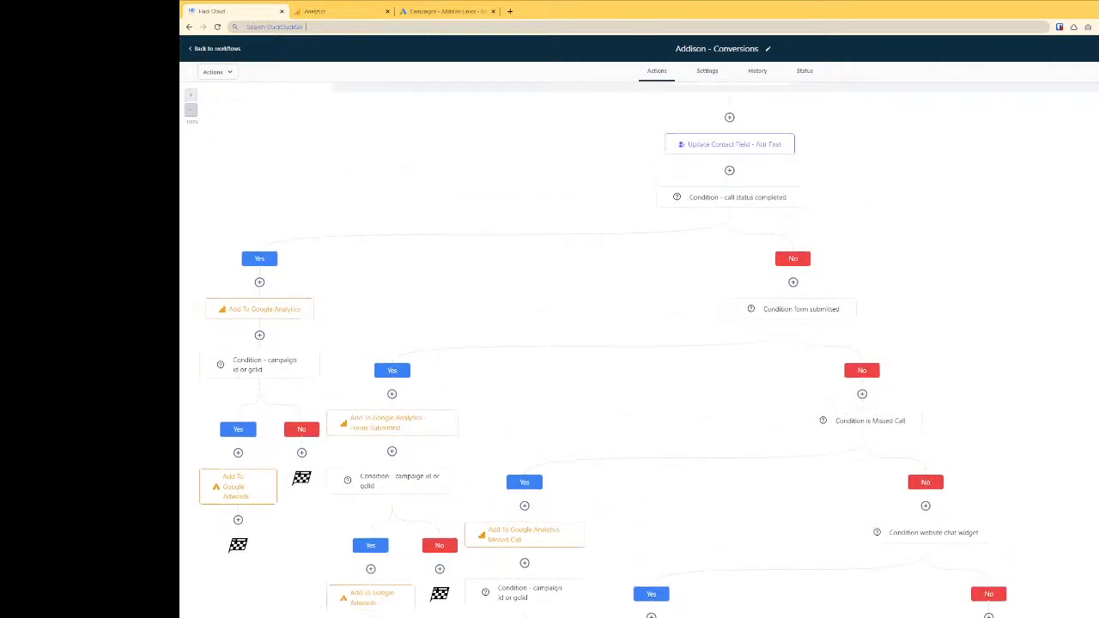
pyautogui.scroll(1, 841, 303)
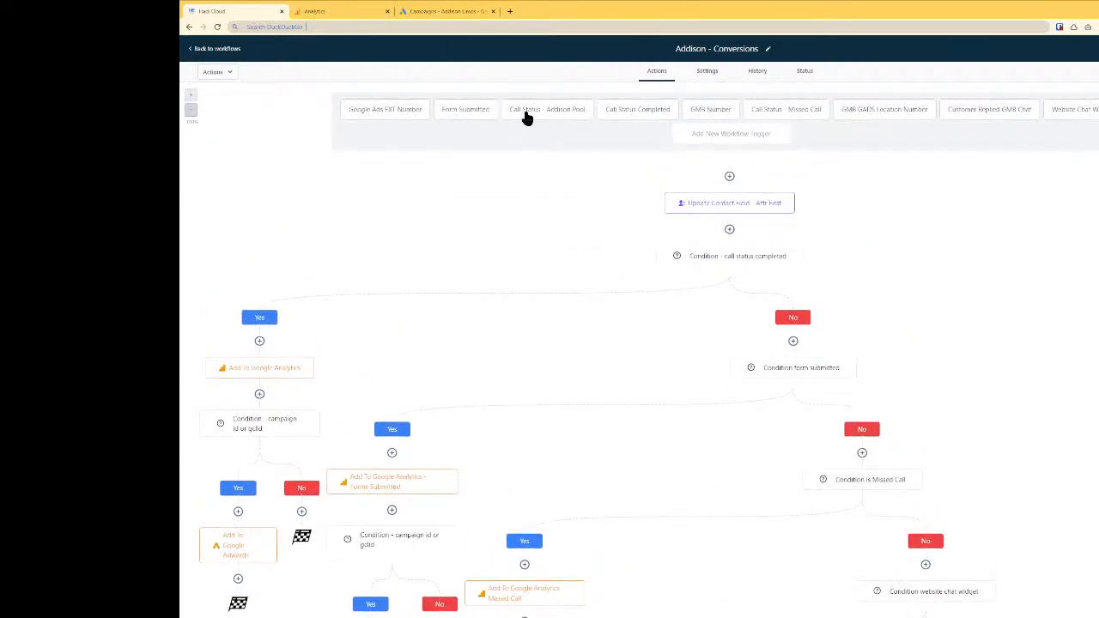
pyautogui.scroll(-4, 989, 304)
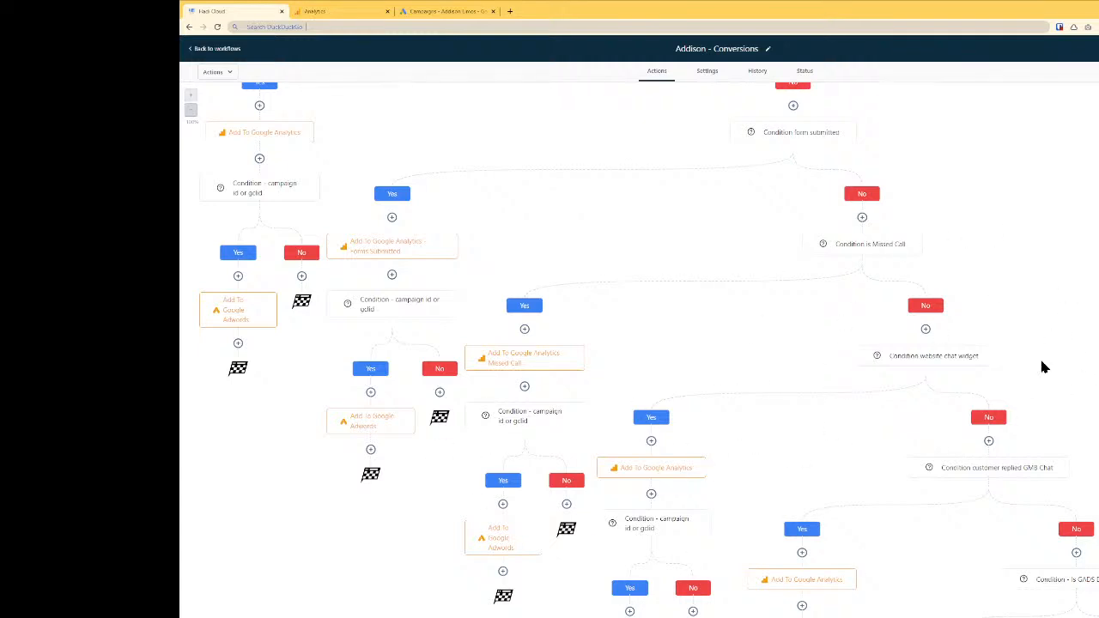
pyautogui.scroll(-4, 954, 417)
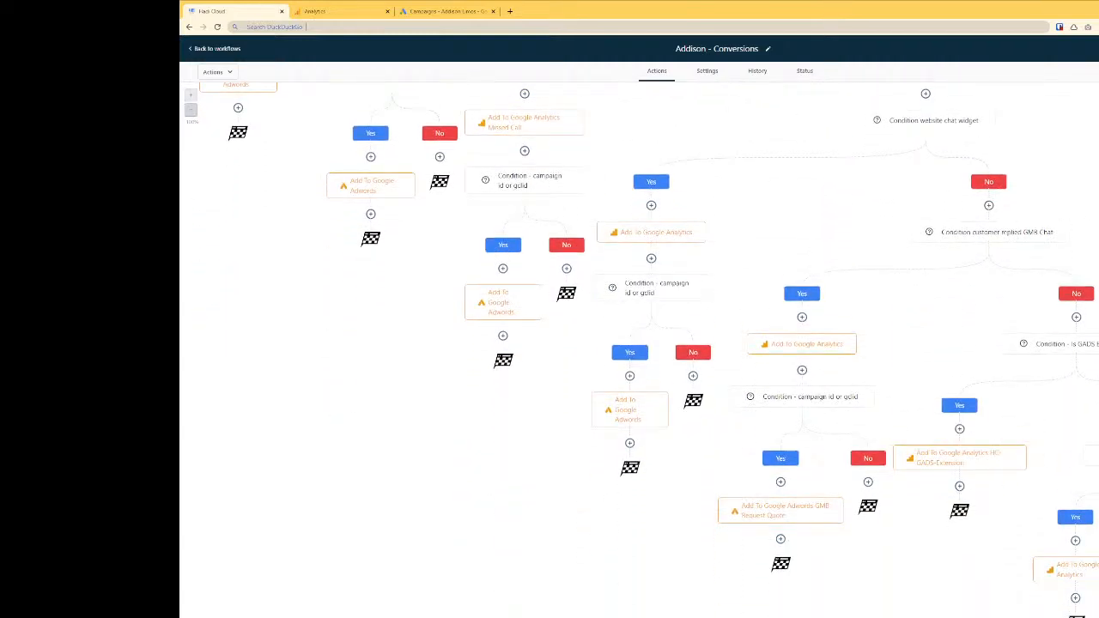
pyautogui.scroll(-2, 936, 285)
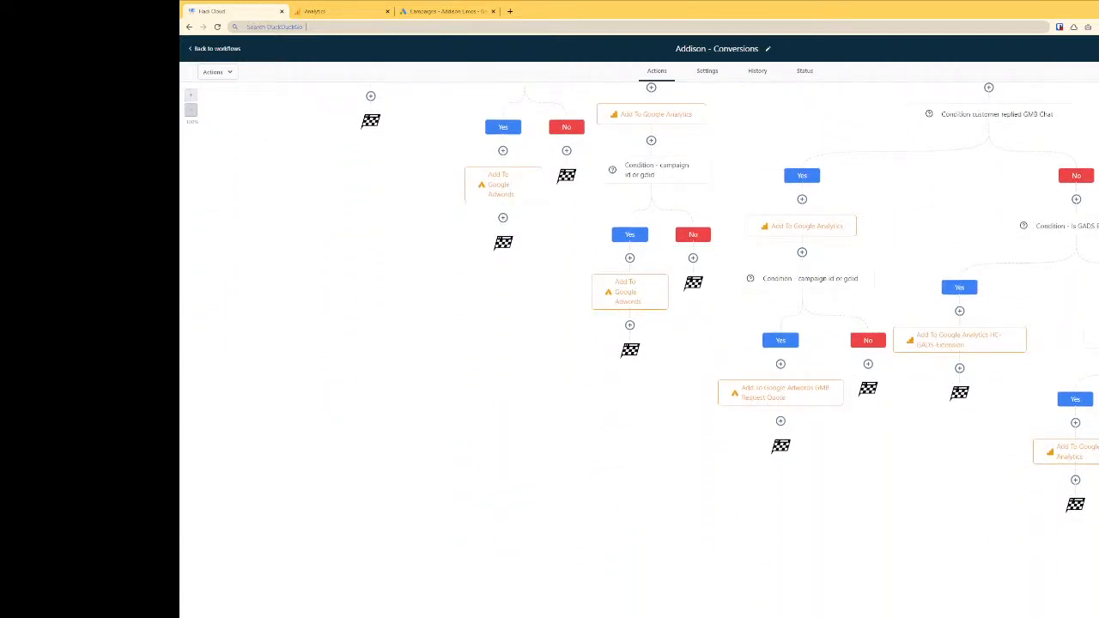
pyautogui.scroll(5, 937, 285)
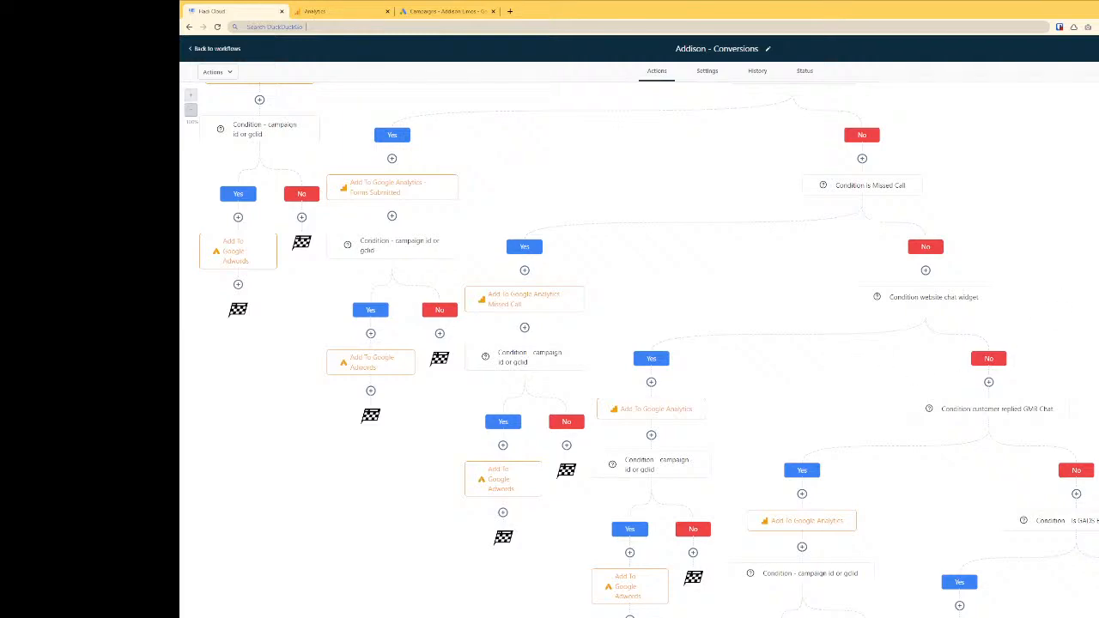
pyautogui.scroll(-6, 910, 548)
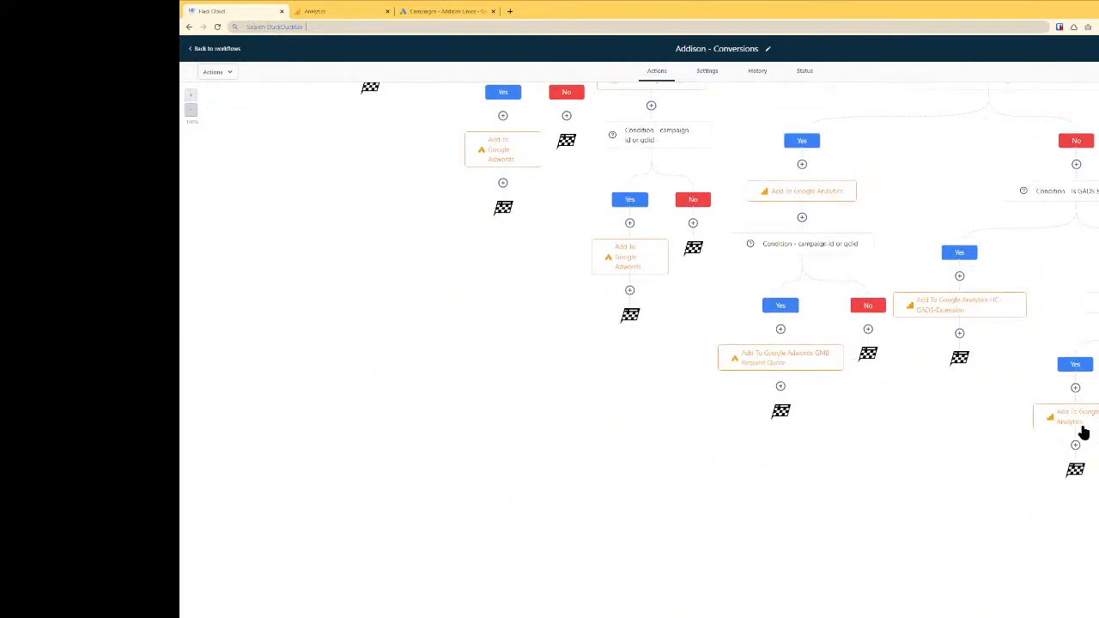
pyautogui.scroll(5, 1080, 430)
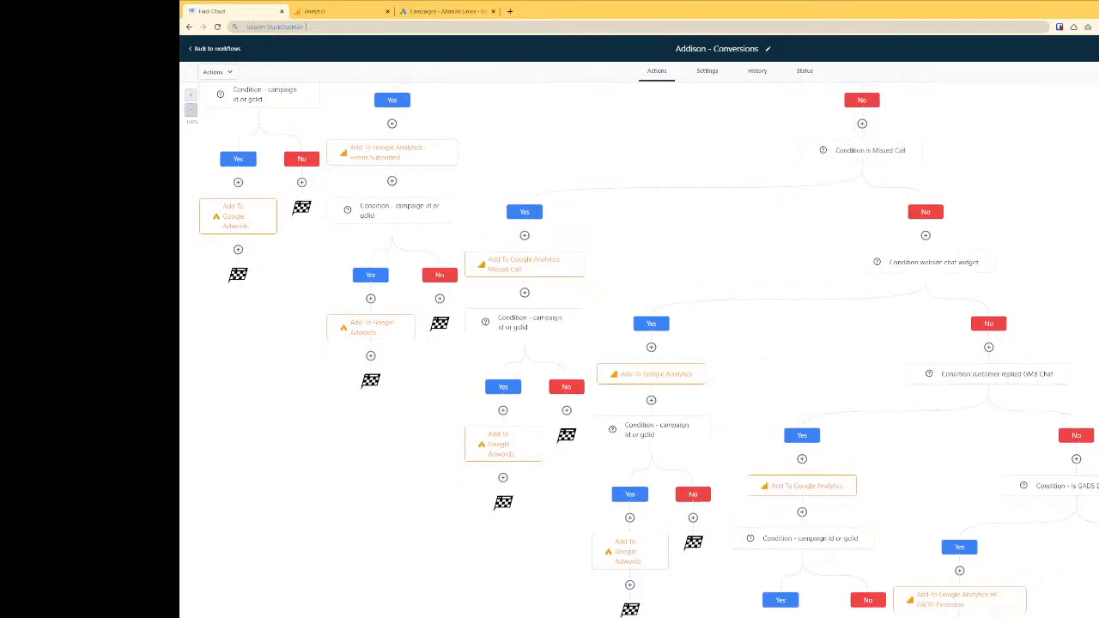
pyautogui.scroll(5, 1025, 421)
pyautogui.scroll(-6, 957, 444)
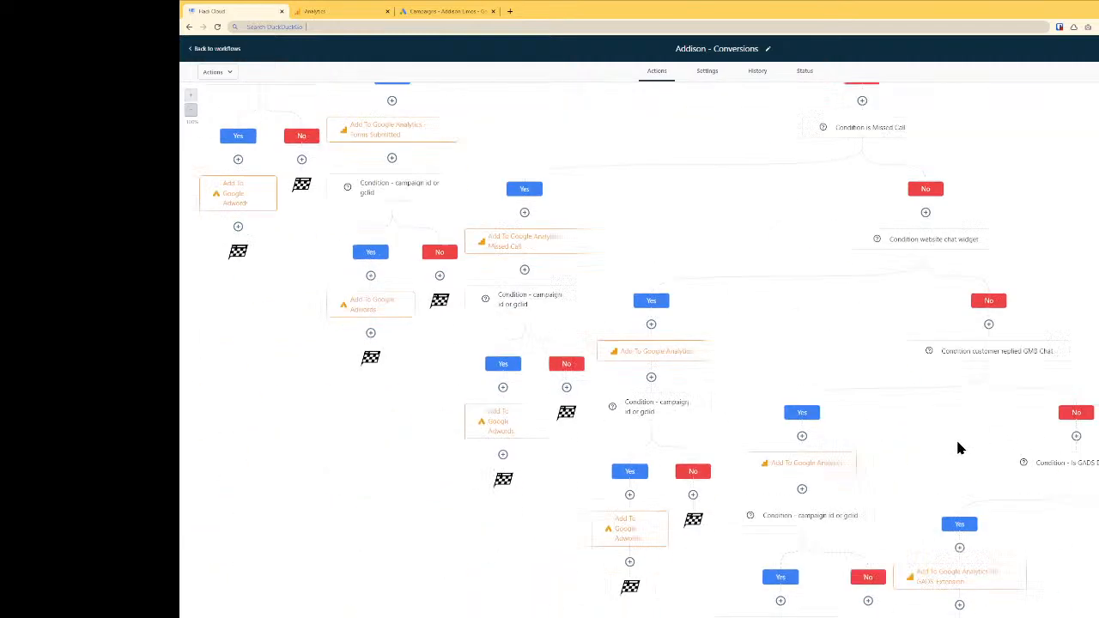
pyautogui.scroll(4, 944, 369)
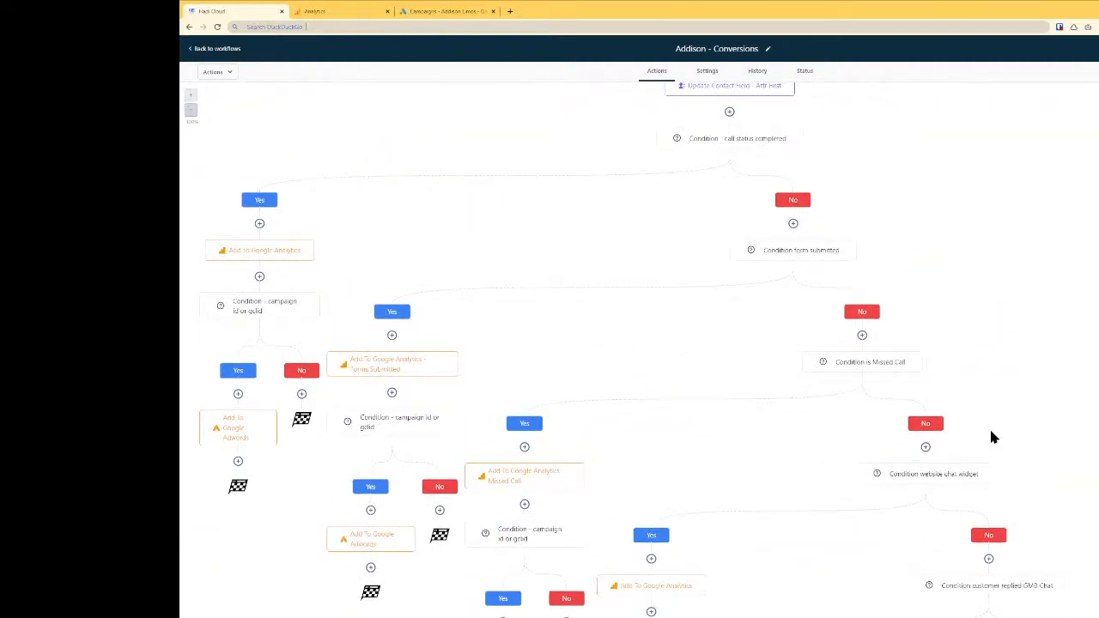
pyautogui.scroll(-7, 1035, 290)
pyautogui.scroll(9, 1036, 287)
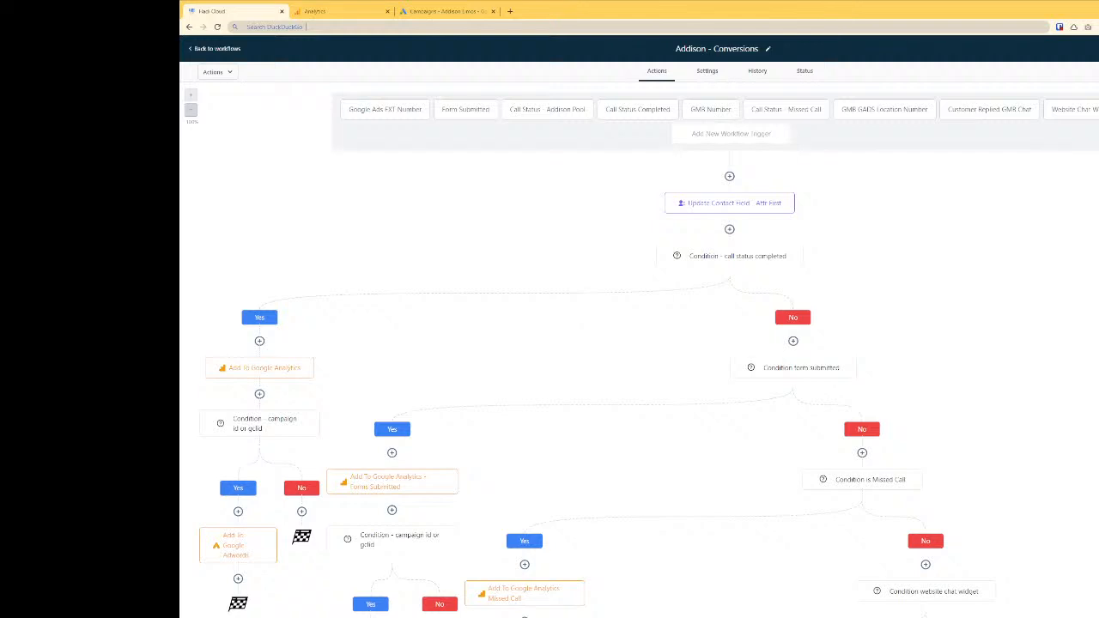
# Step: Leave the Addison - Conversions workflow and open the first form in the form builder under Sites
pyautogui.click(216, 49)
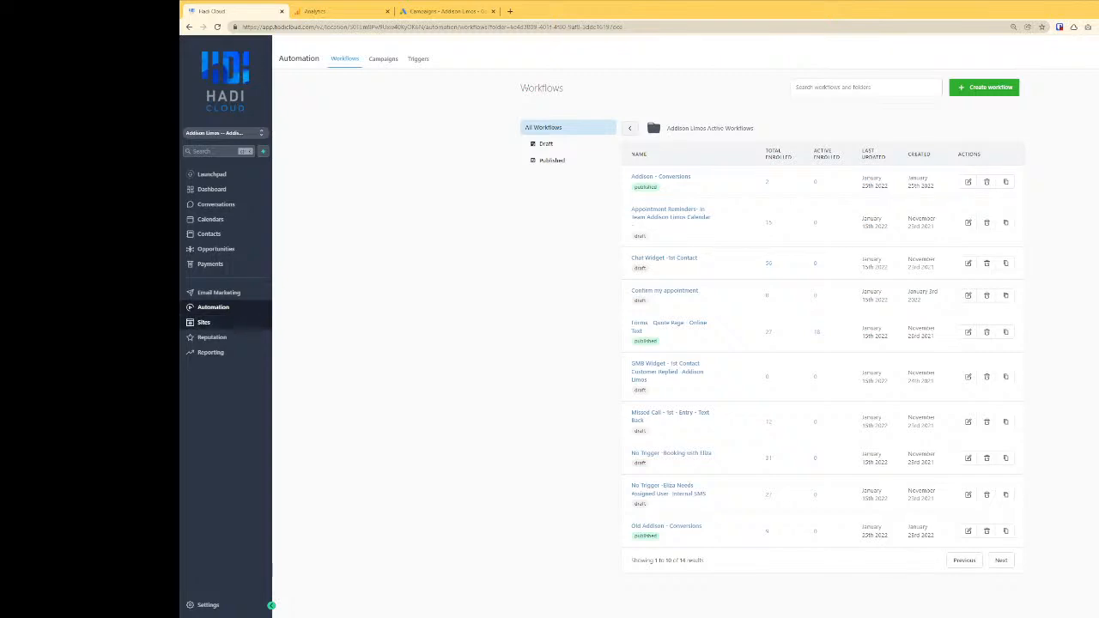
pyautogui.click(203, 322)
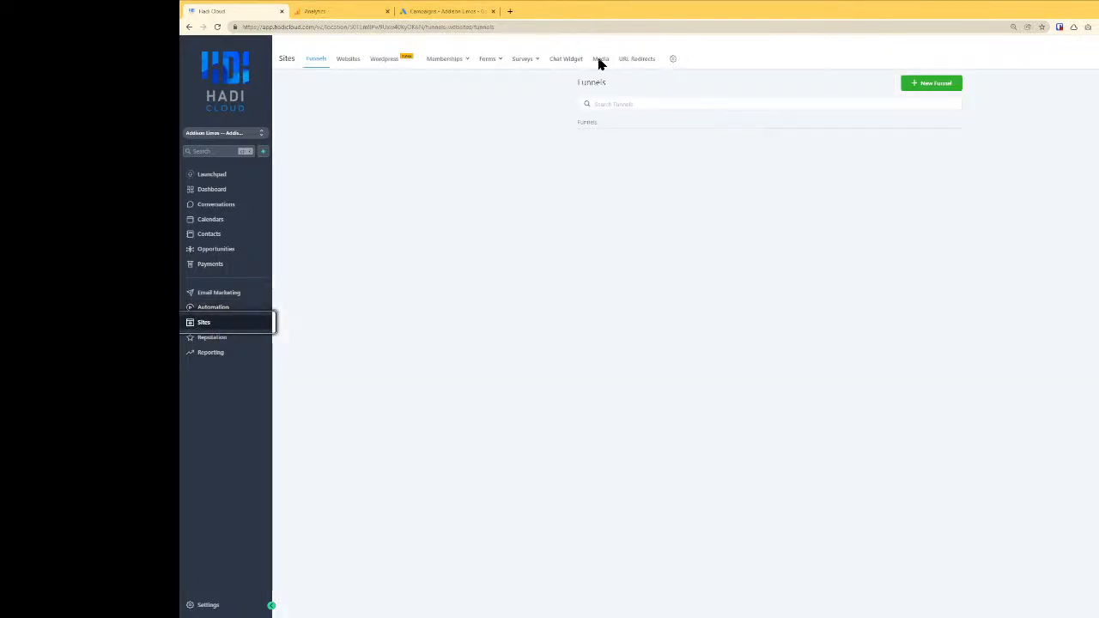
pyautogui.moveTo(496, 62)
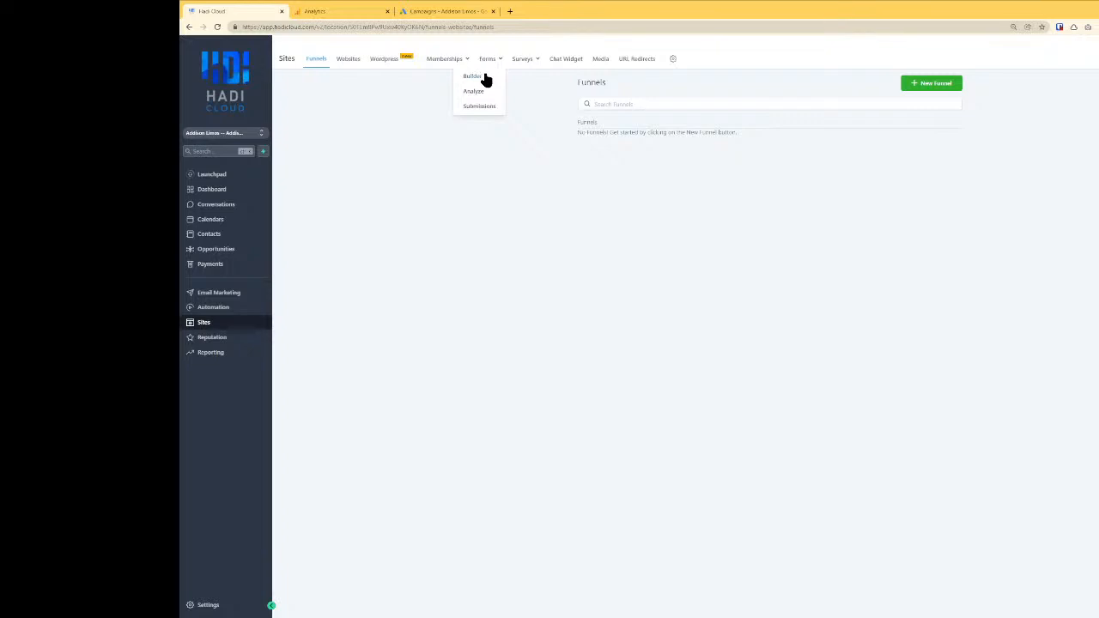
pyautogui.click(486, 66)
pyautogui.click(475, 75)
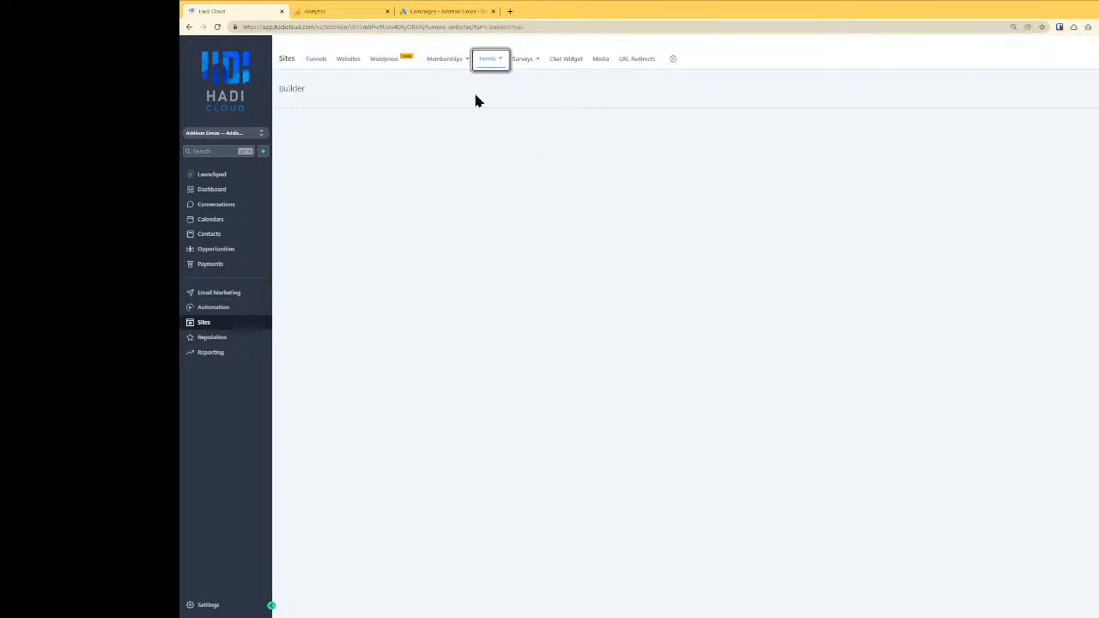
pyautogui.click(328, 171)
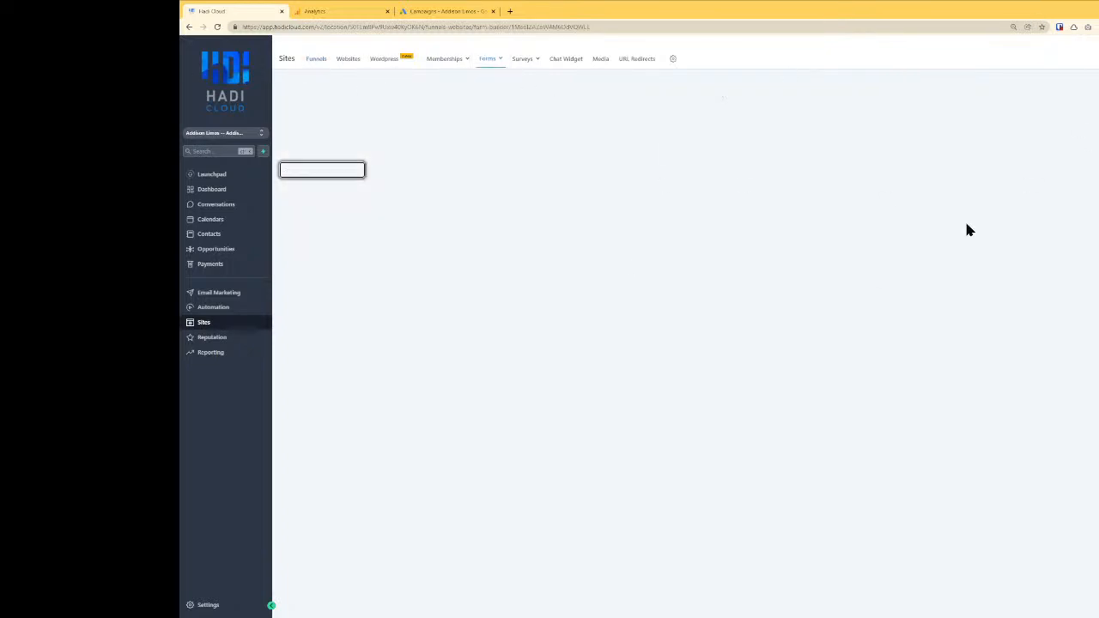
# Step: Examine the vehicle request form's fields, especially the hidden tracking fields from campaign_id and the UTM parameters to contact_gclid, ad_id and ad_group_id
pyautogui.scroll(-15, 841, 223)
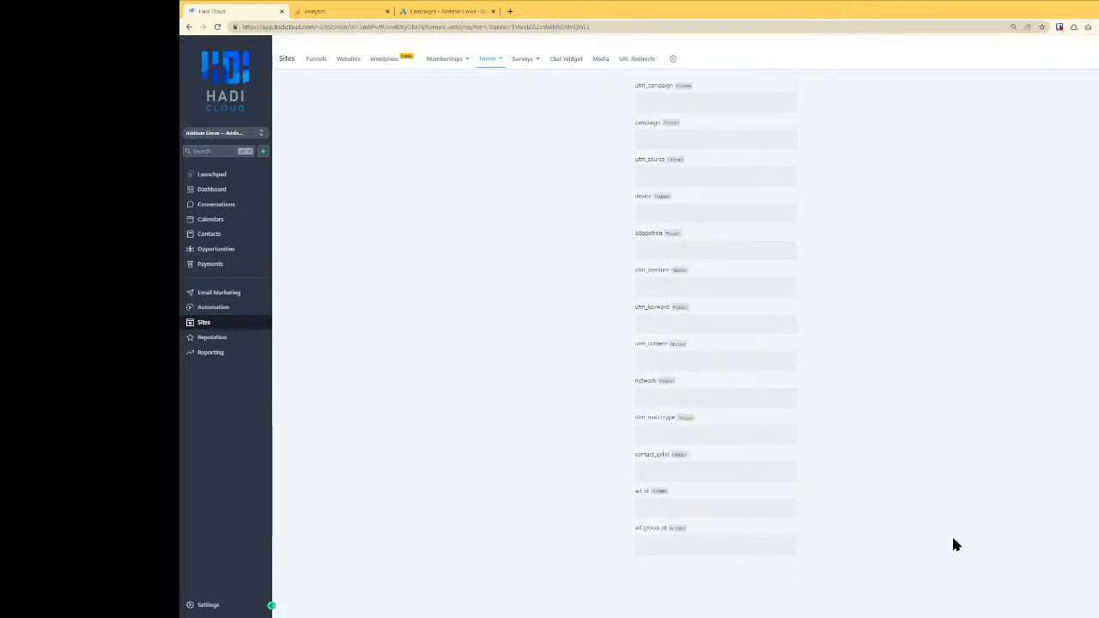
pyautogui.click(728, 471)
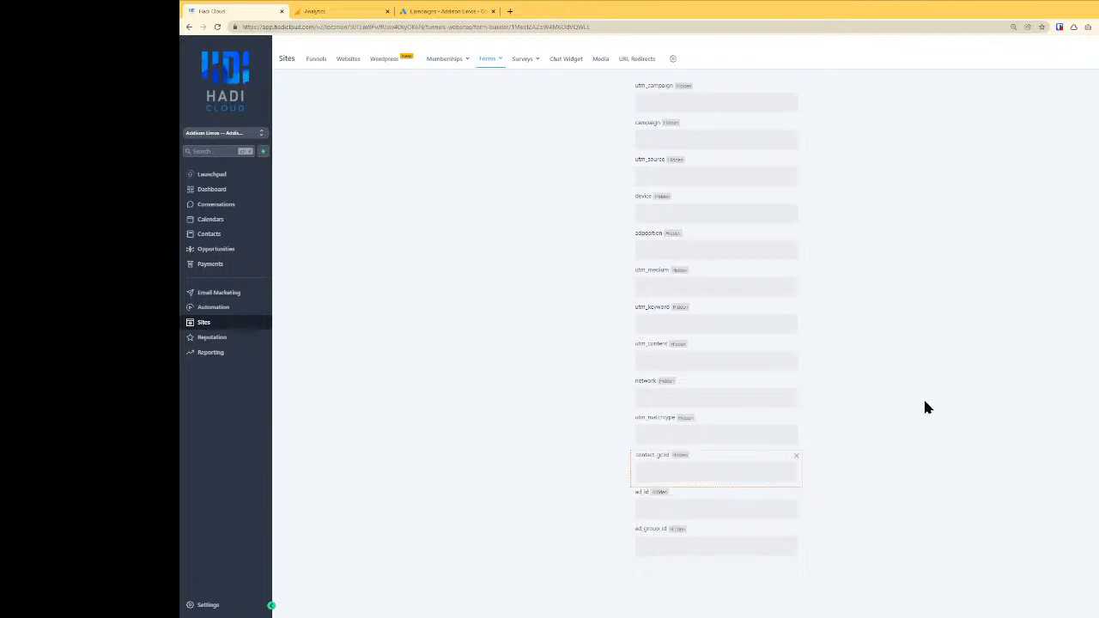
pyautogui.scroll(5, 694, 429)
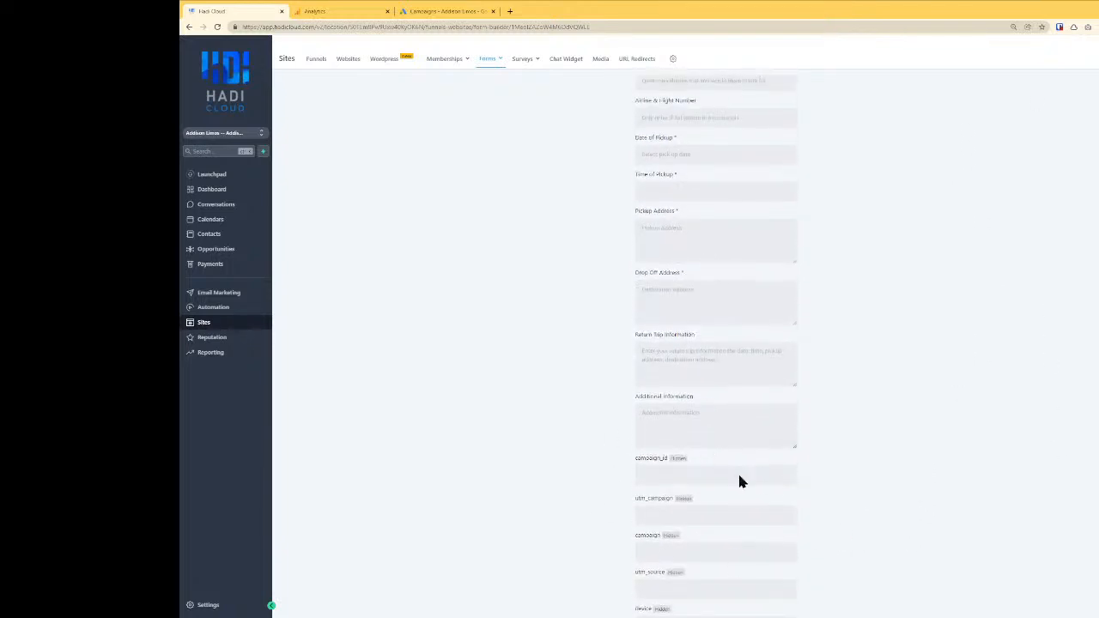
pyautogui.scroll(-5, 725, 490)
pyautogui.scroll(4, 713, 513)
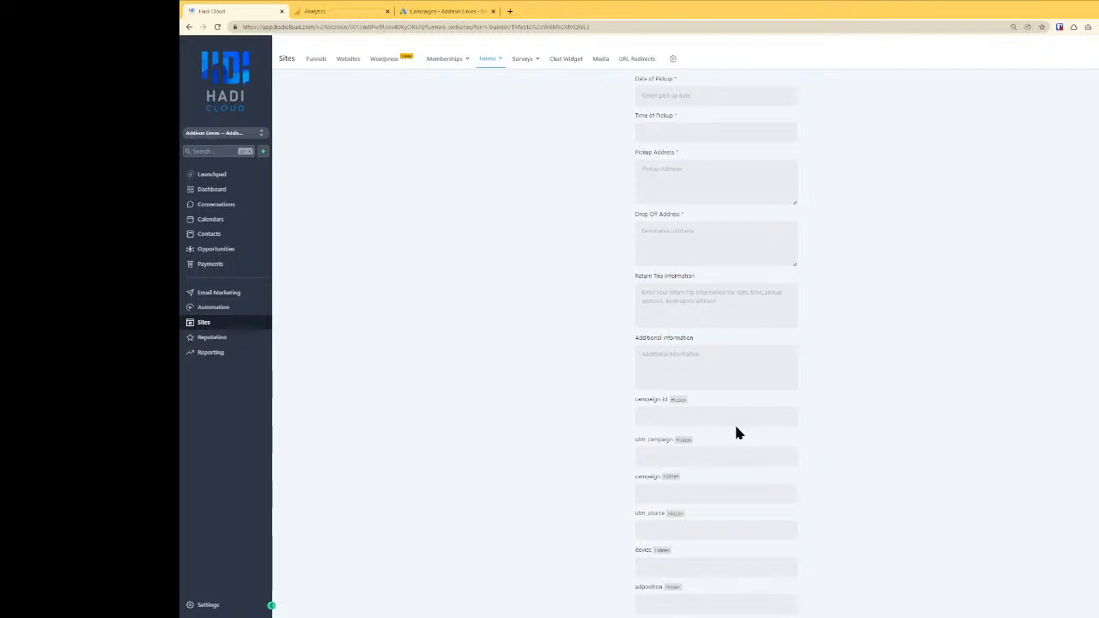
pyautogui.scroll(1, 755, 412)
pyautogui.scroll(-5, 796, 523)
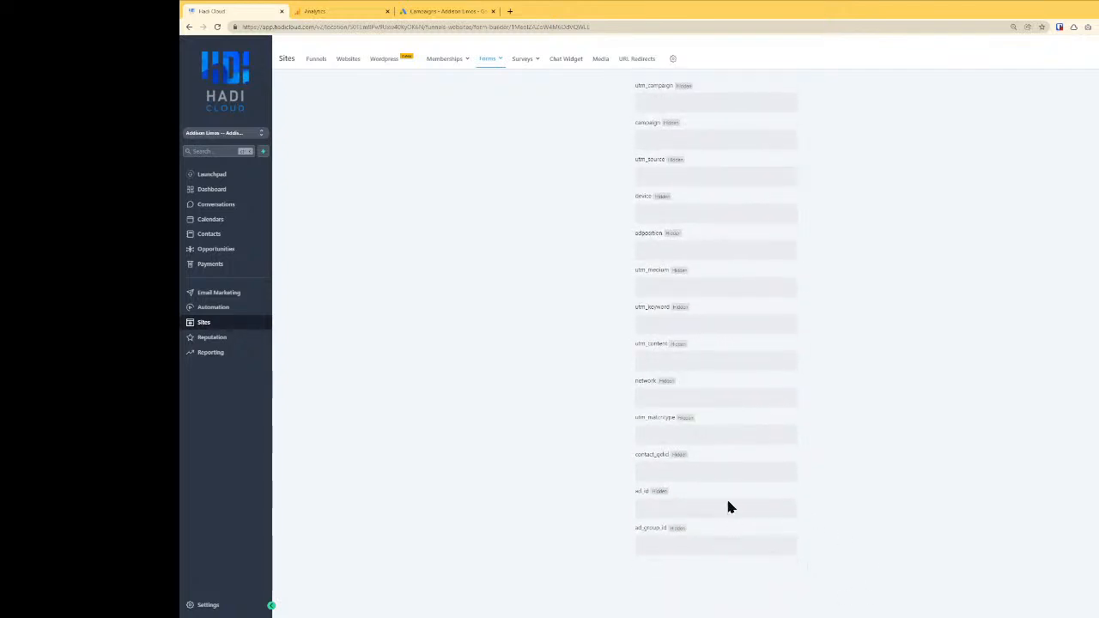
pyautogui.scroll(2, 715, 365)
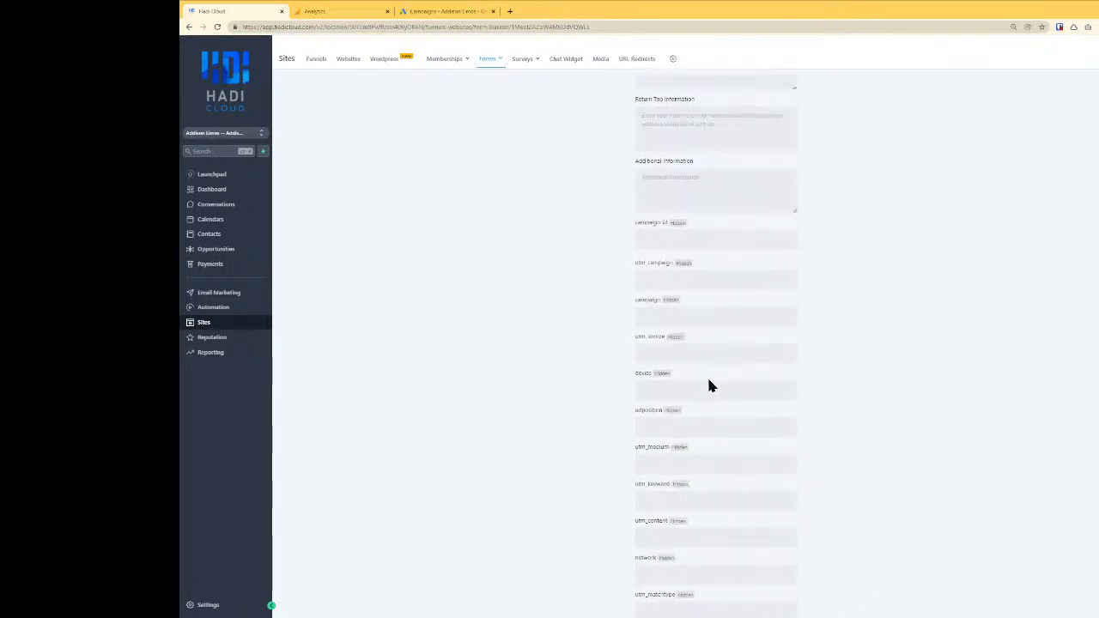
pyautogui.scroll(4, 673, 375)
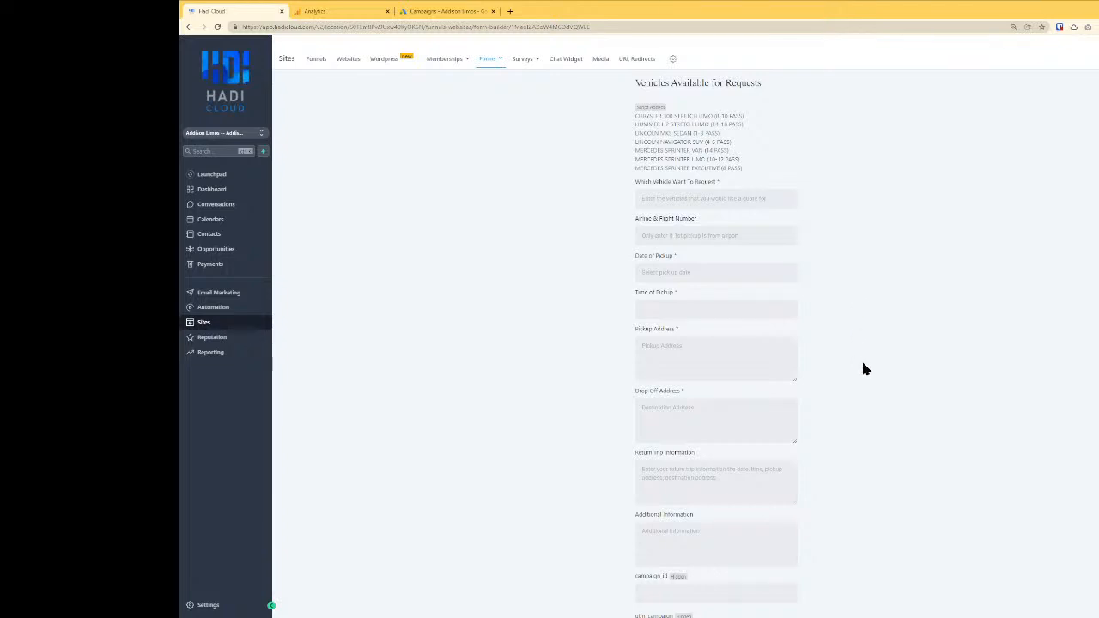
pyautogui.scroll(-4, 863, 377)
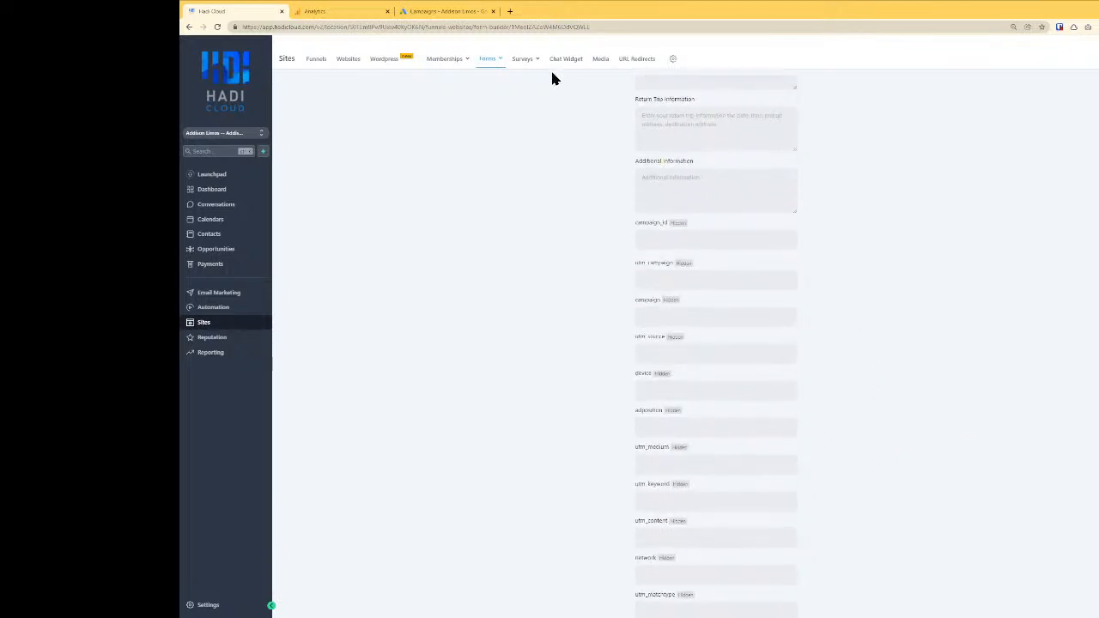
pyautogui.scroll(-3, 732, 483)
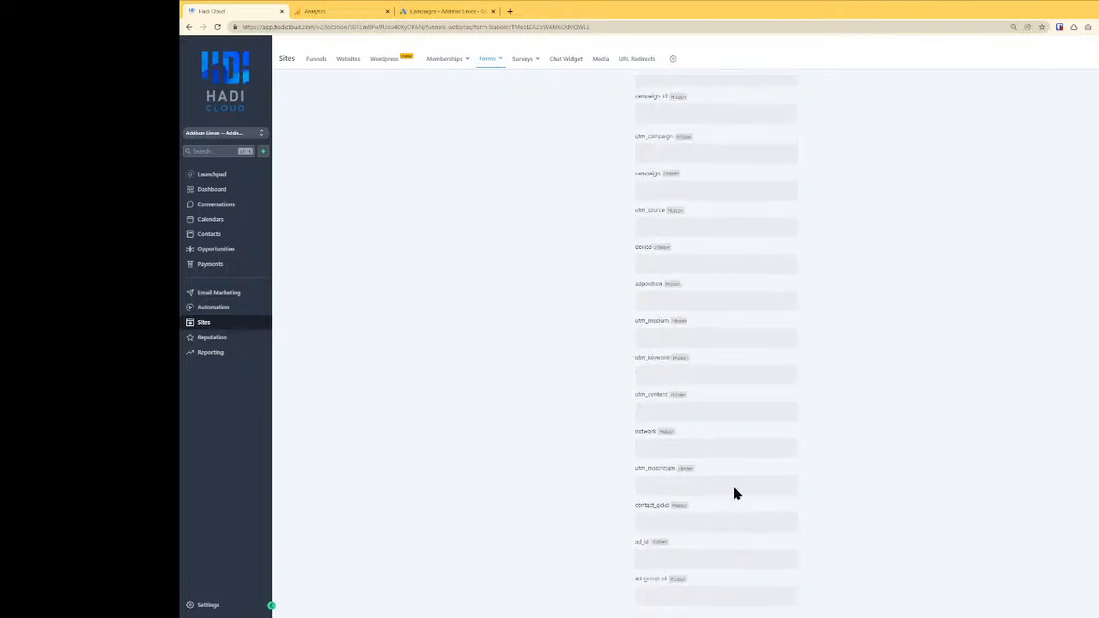
pyautogui.scroll(10, 749, 479)
pyautogui.scroll(-3, 875, 378)
pyautogui.scroll(-7, 875, 375)
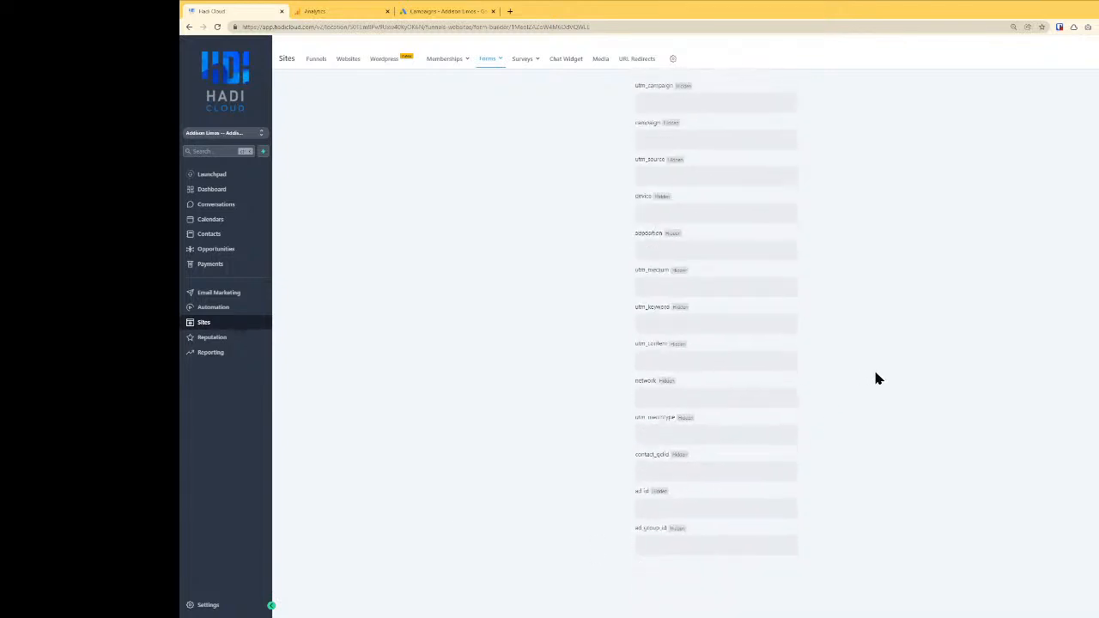